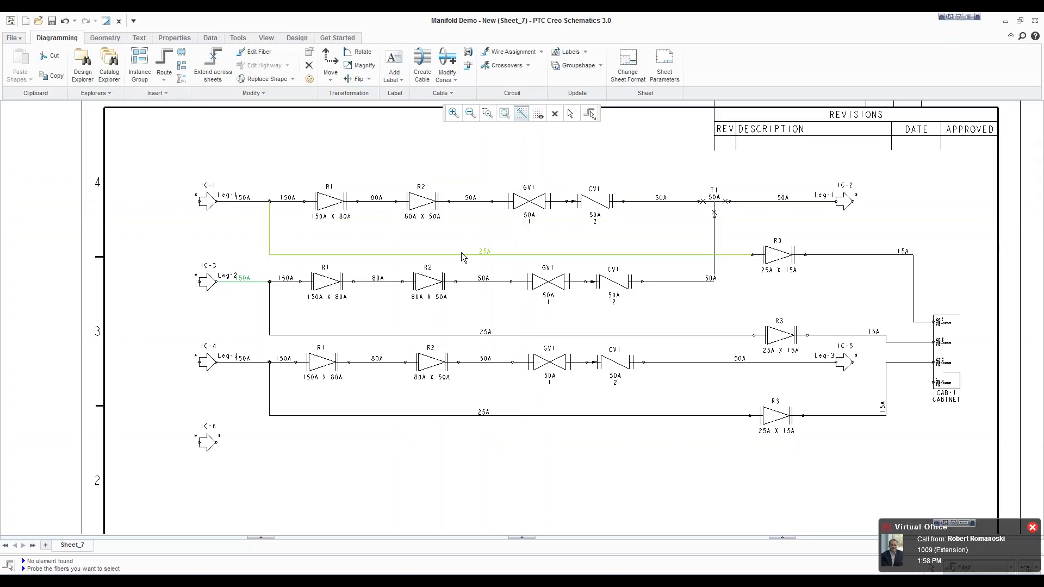
Step: Restrict selection to components and review the block properties of reducer R2 on Leg-1
{"action": "left_click", "coordinate": [326, 201]}
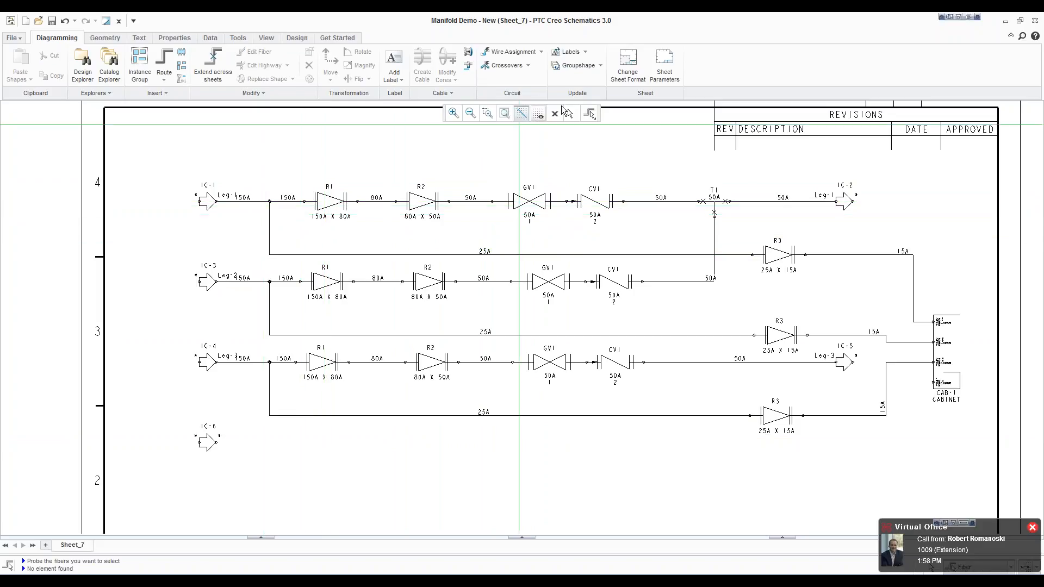
{"action": "left_click", "coordinate": [587, 114]}
{"action": "left_click", "coordinate": [575, 113]}
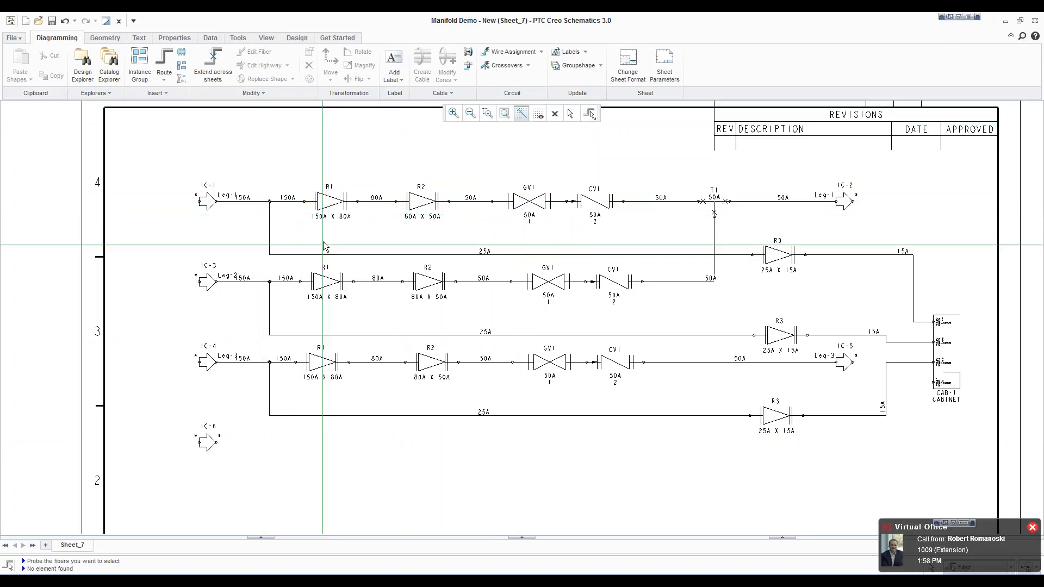
{"action": "left_click", "coordinate": [589, 113]}
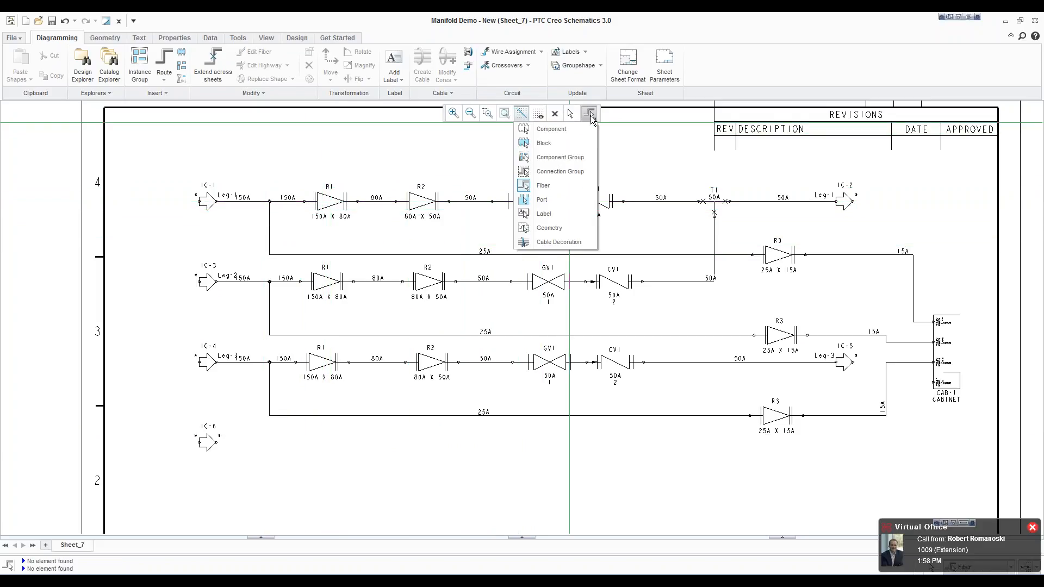
{"action": "left_click", "coordinate": [551, 129]}
{"action": "right_click", "coordinate": [427, 204]}
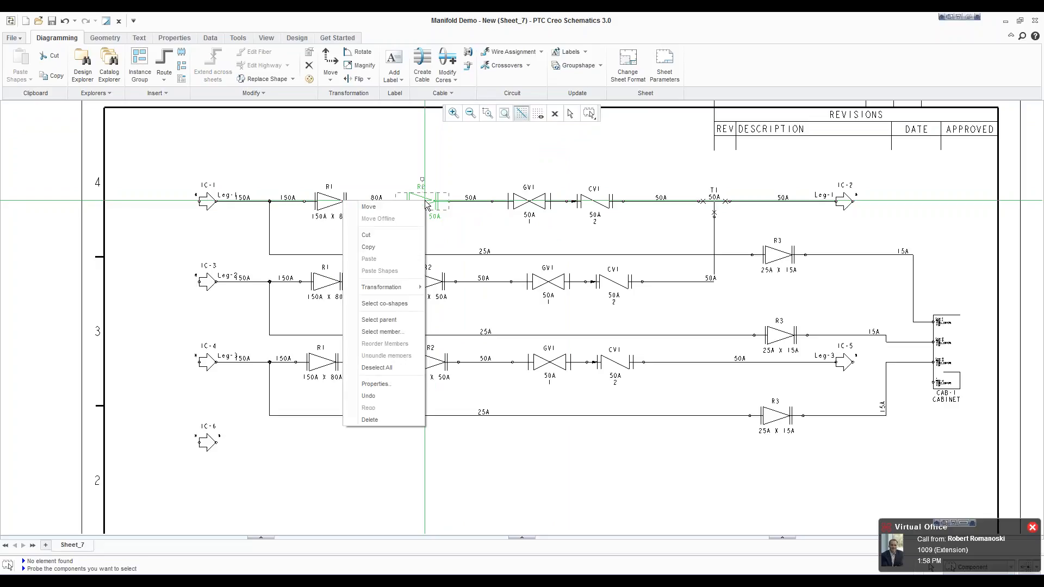
{"action": "left_click", "coordinate": [389, 384]}
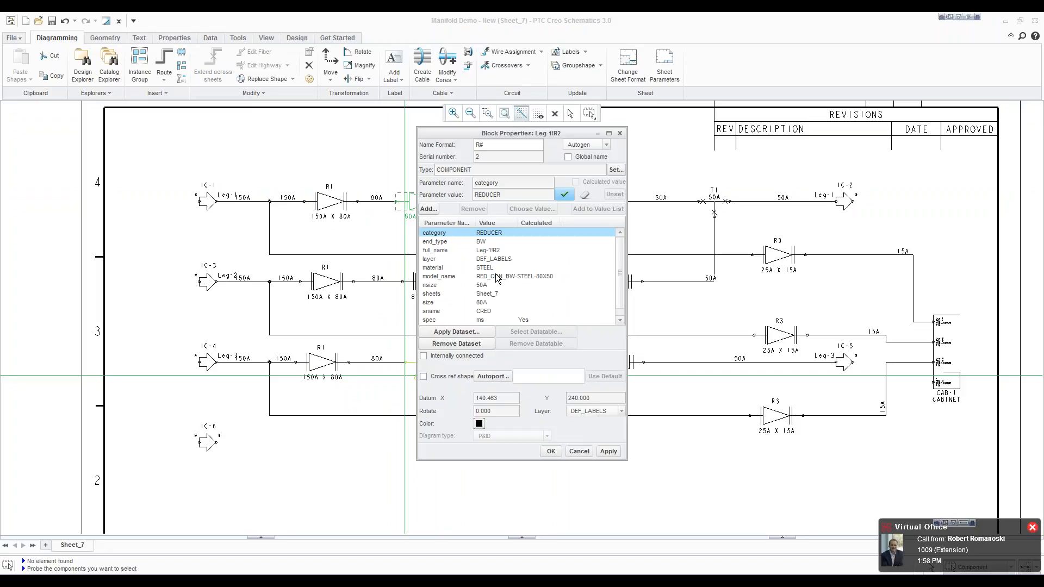
{"action": "left_click", "coordinate": [554, 454]}
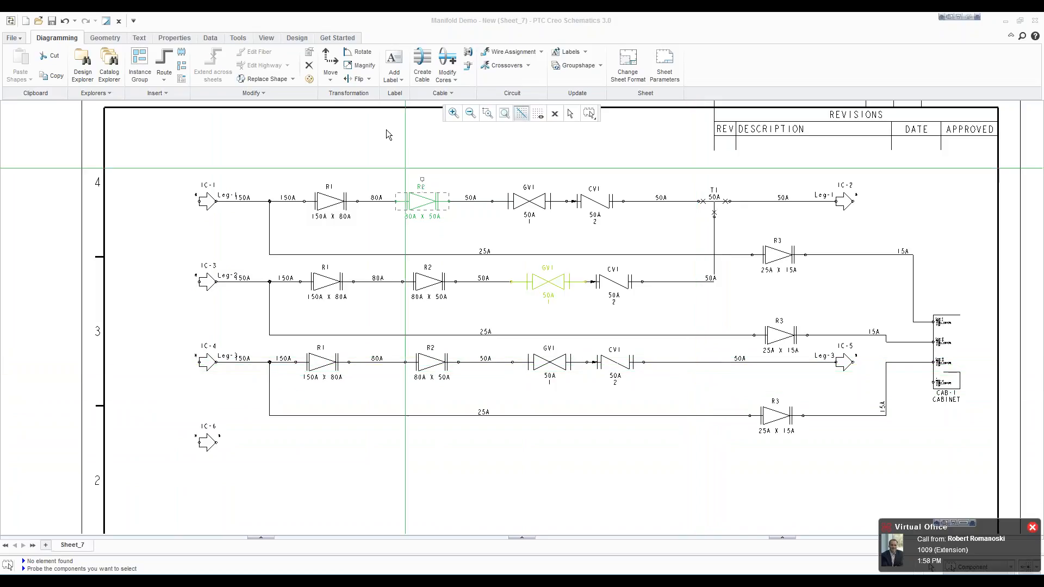
Step: Insert the welded tee block TEE-WLD from the catalog's Pipe Fittings & Valves folder into Leg-3 between CV1 and IC-5
{"action": "left_click", "coordinate": [96, 93]}
{"action": "left_click", "coordinate": [147, 108]}
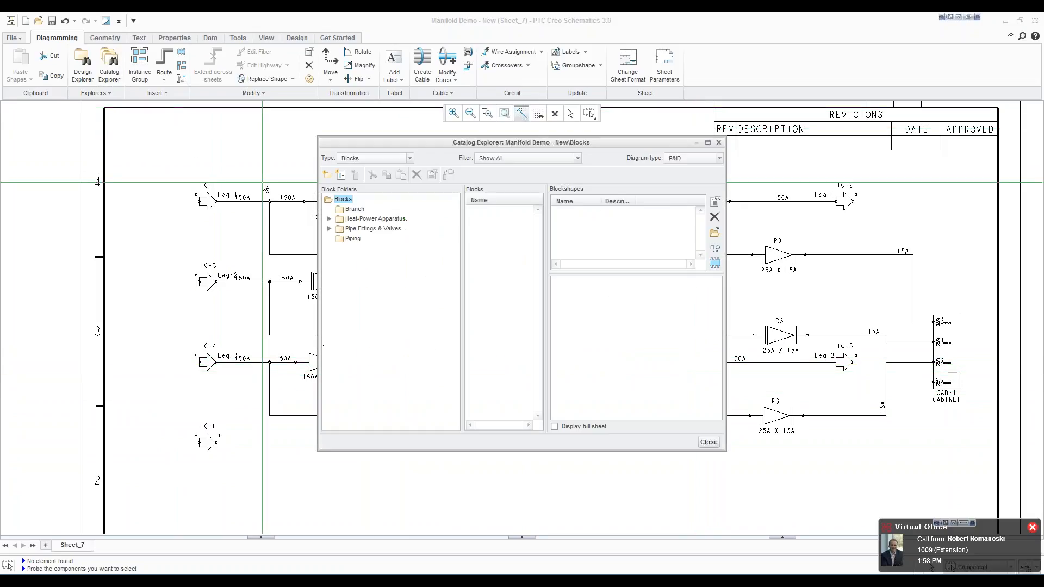
{"action": "left_click", "coordinate": [329, 229]}
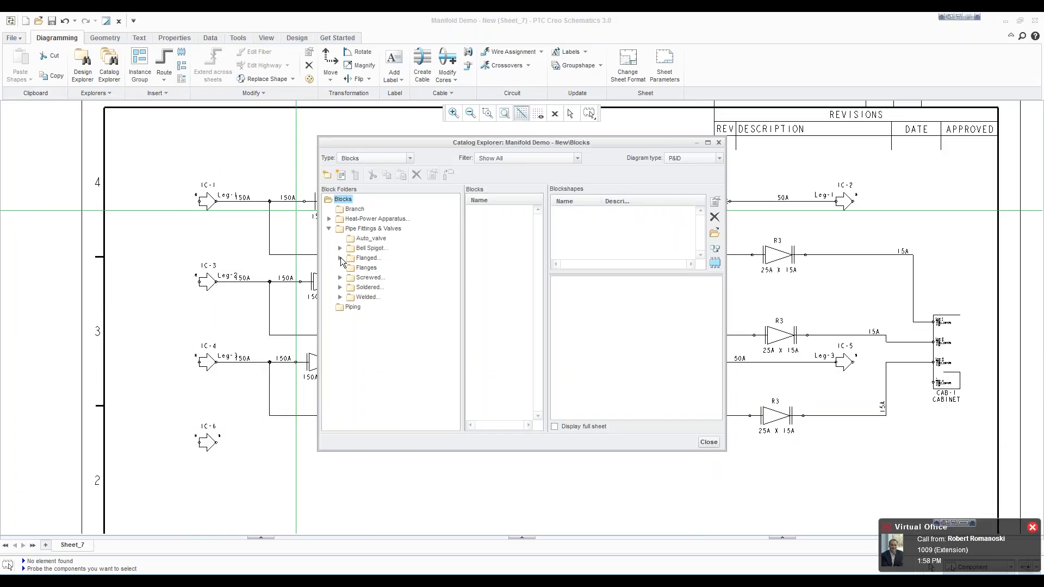
{"action": "left_click", "coordinate": [340, 298]}
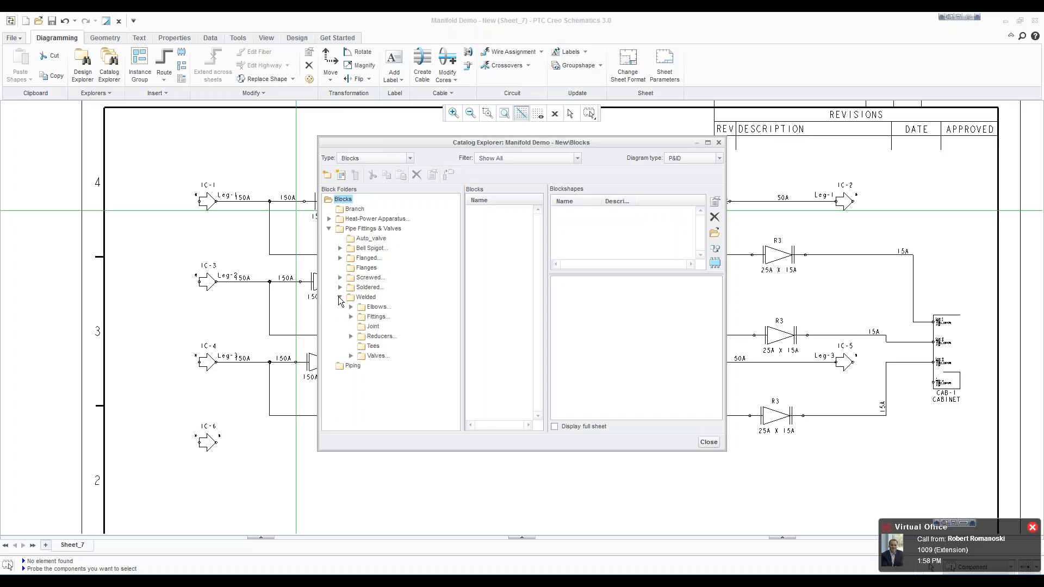
{"action": "left_click", "coordinate": [373, 347]}
{"action": "left_click", "coordinate": [492, 211]}
{"action": "left_click", "coordinate": [714, 263]}
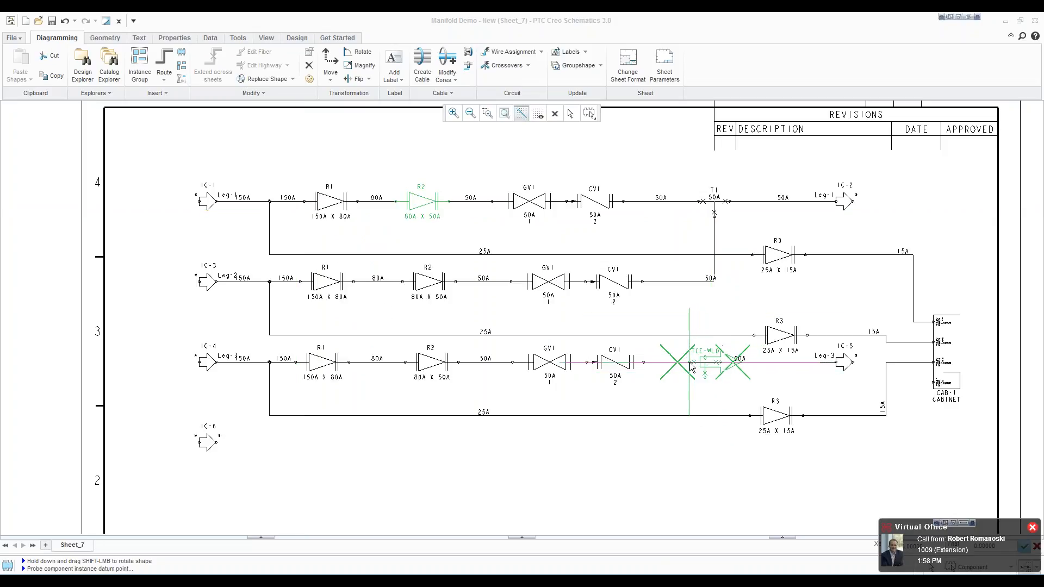
{"action": "left_click", "coordinate": [682, 387]}
Step: Apply the 50A steel branch dataset to the tee on Leg-3
{"action": "scroll", "coordinate": [682, 387], "scroll_direction": "down", "scroll_amount": 1}
{"action": "right_click", "coordinate": [635, 410]}
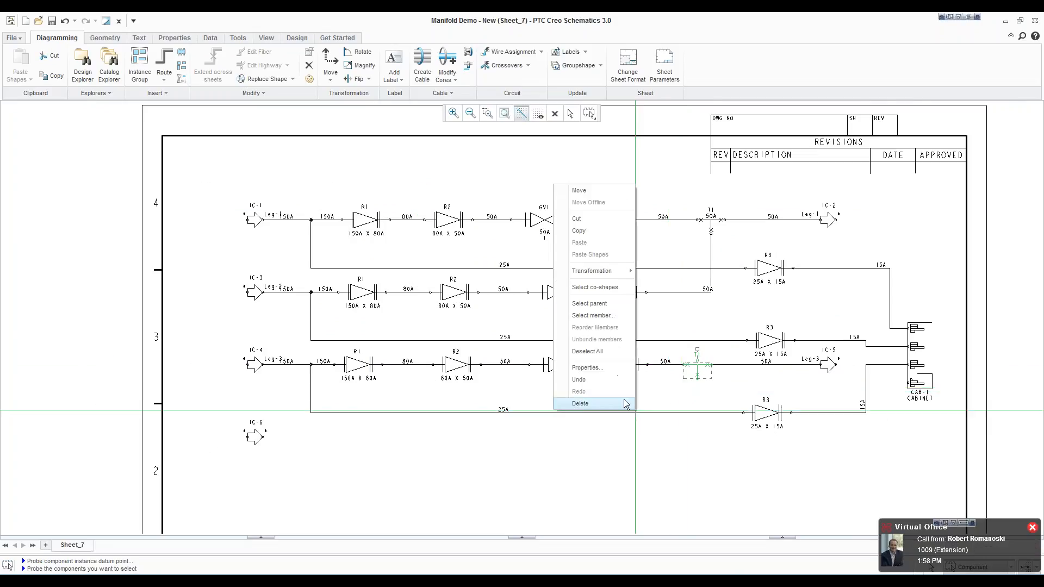
{"action": "left_click", "coordinate": [609, 373]}
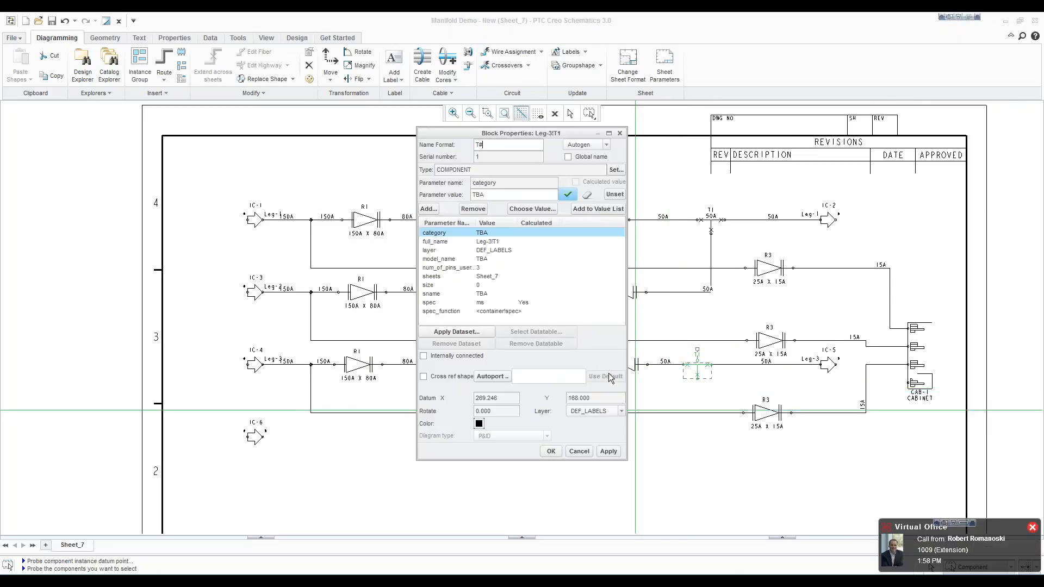
{"action": "left_click", "coordinate": [464, 333]}
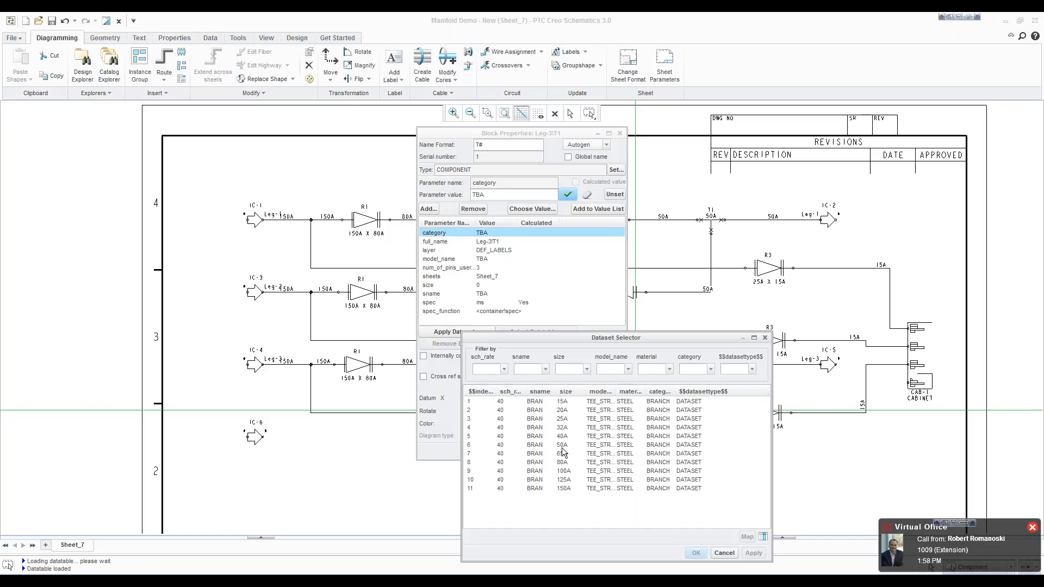
{"action": "left_click", "coordinate": [563, 446]}
{"action": "left_click", "coordinate": [697, 553]}
{"action": "left_click", "coordinate": [700, 496]}
{"action": "scroll", "coordinate": [727, 388], "scroll_direction": "up", "scroll_amount": 4}
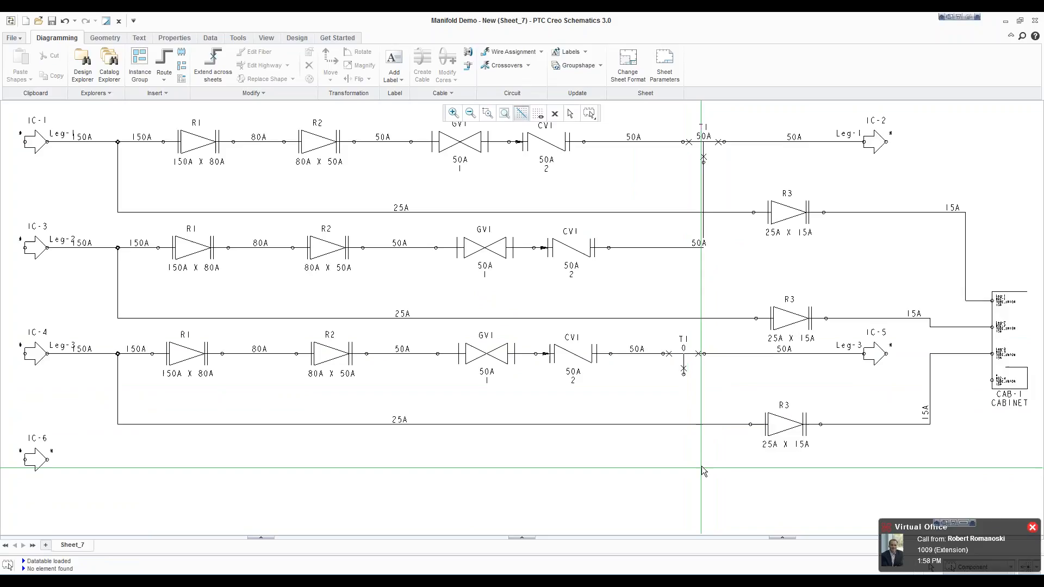
{"action": "scroll", "coordinate": [703, 460], "scroll_direction": "down", "scroll_amount": 1}
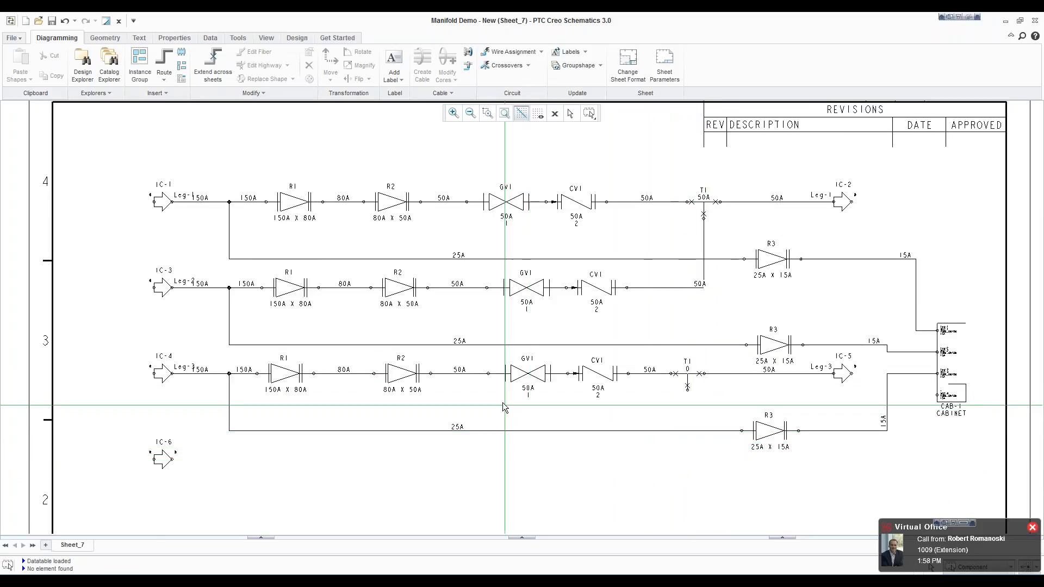
Step: Route a pipe fiber from the catalog between the IC-6 port and the branch port of the Leg-3 tee
{"action": "left_click", "coordinate": [103, 60]}
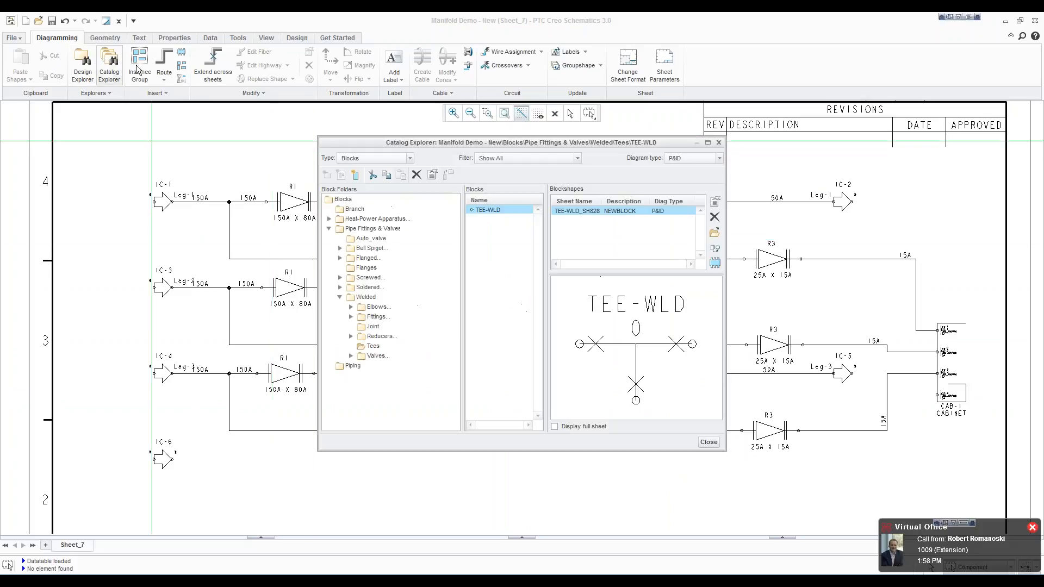
{"action": "left_click", "coordinate": [376, 159]}
{"action": "left_click", "coordinate": [363, 187]}
{"action": "left_click", "coordinate": [356, 219]}
{"action": "left_click", "coordinate": [477, 211]}
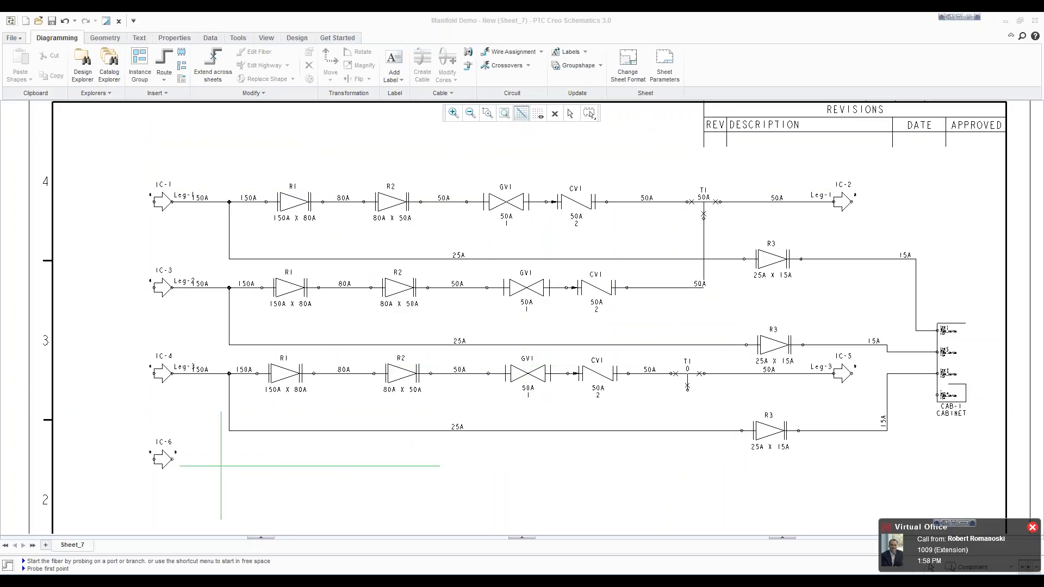
{"action": "left_click", "coordinate": [173, 460]}
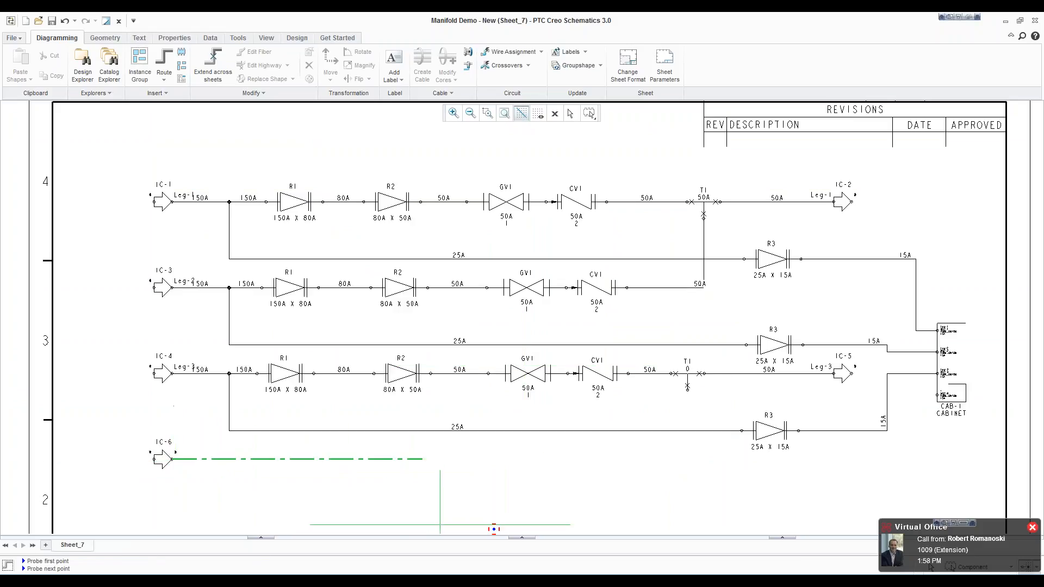
{"action": "left_click", "coordinate": [690, 397]}
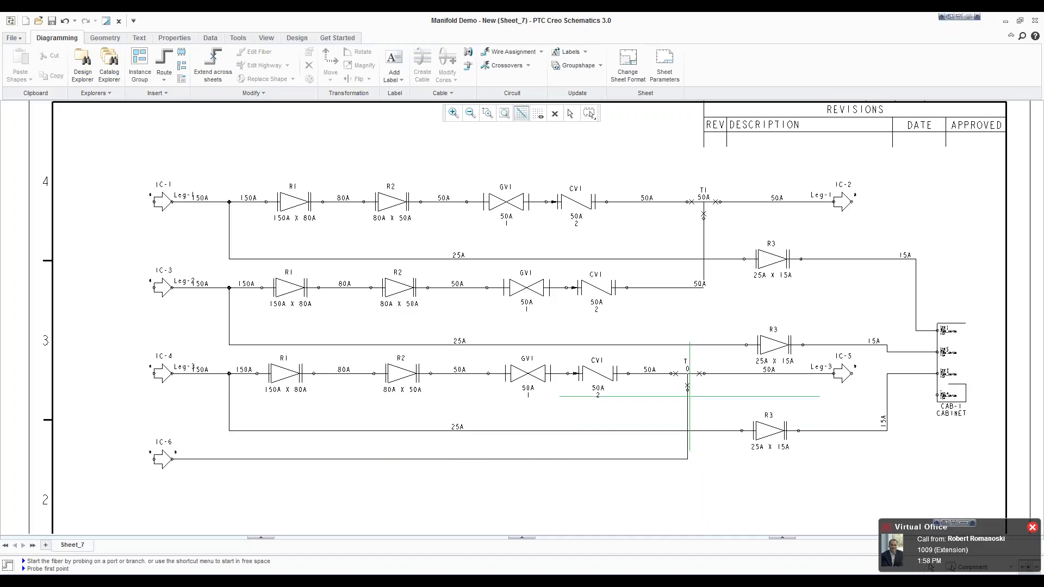
{"action": "right_click", "coordinate": [613, 446]}
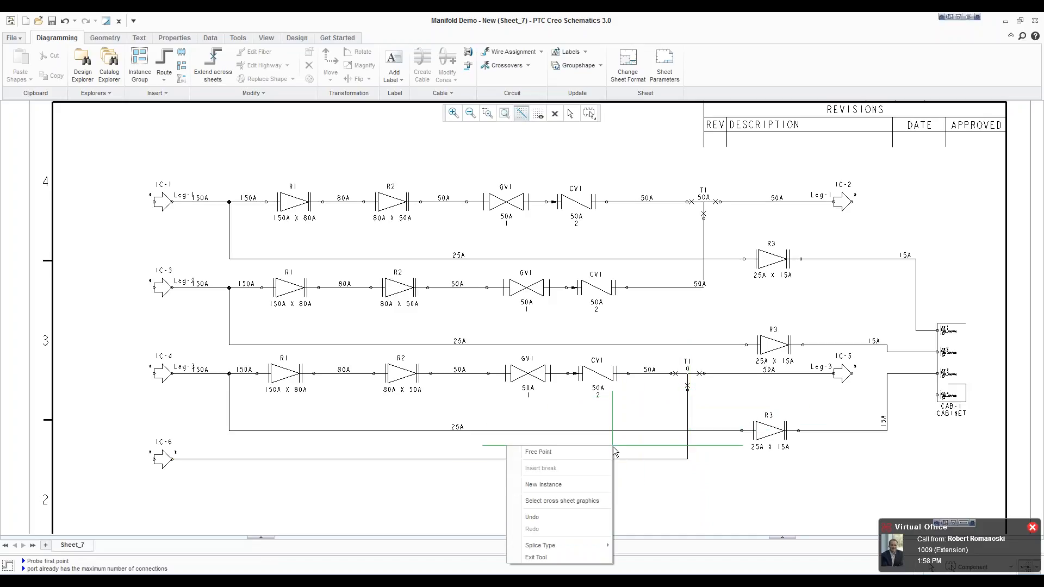
{"action": "left_click", "coordinate": [568, 552]}
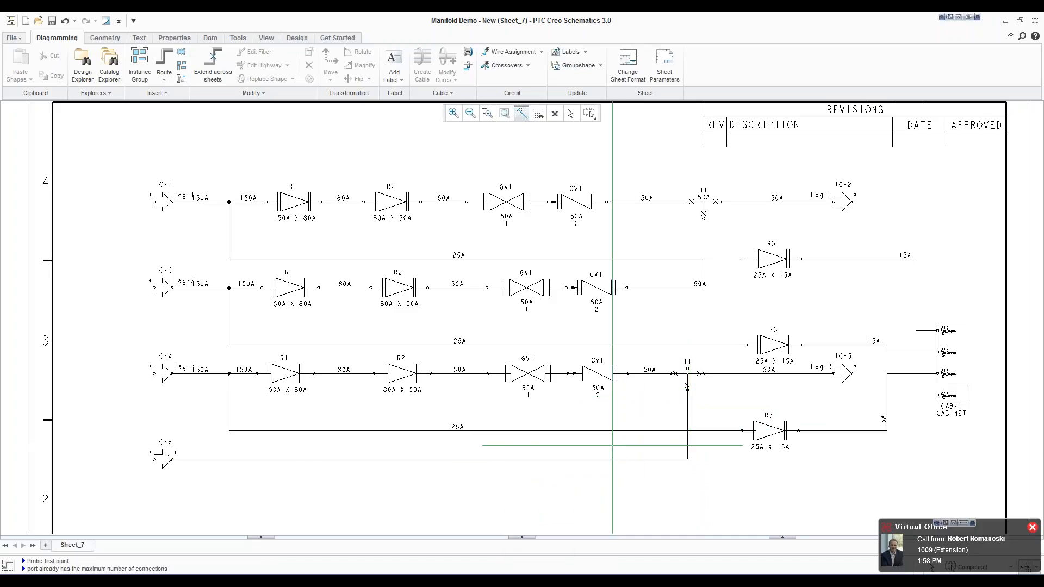
Step: Set the size and spec parameters of the pipe segment between IC-6 and the tee to calculated values
{"action": "left_click", "coordinate": [393, 467]}
{"action": "left_click", "coordinate": [391, 463]}
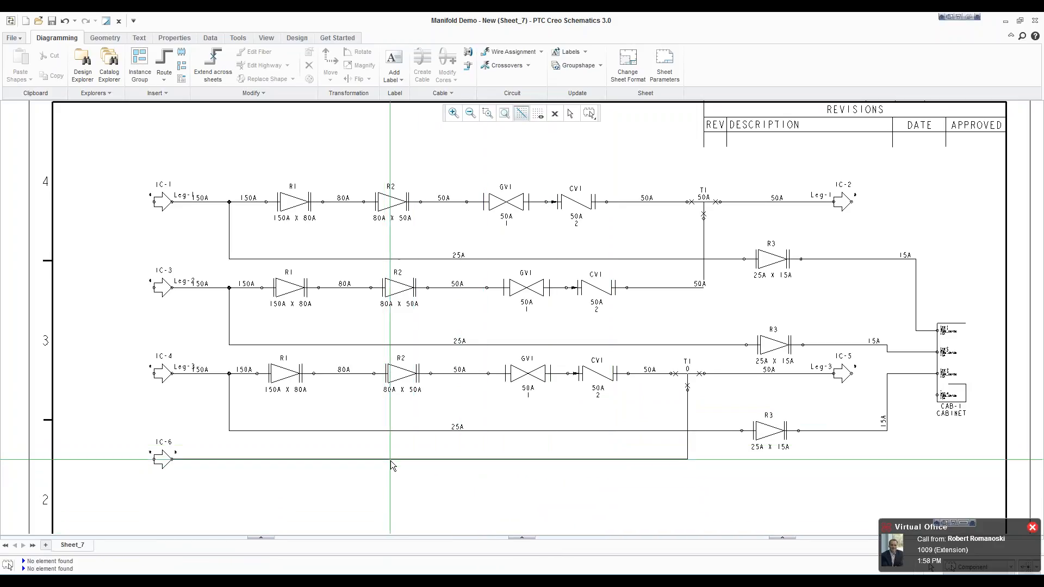
{"action": "left_click", "coordinate": [570, 112]}
{"action": "left_click", "coordinate": [457, 459]}
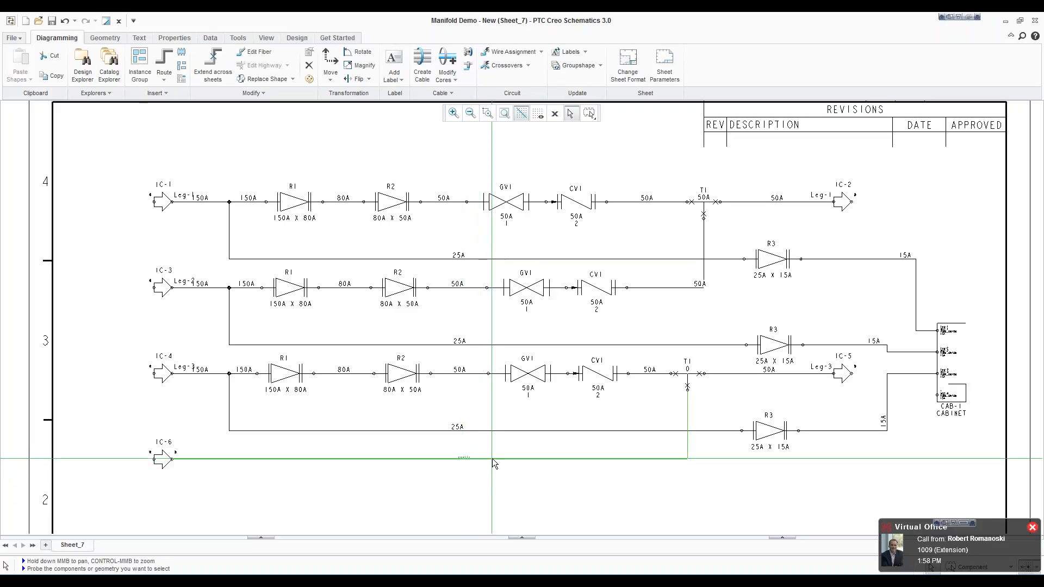
{"action": "right_click", "coordinate": [492, 459]}
{"action": "left_click", "coordinate": [463, 442]}
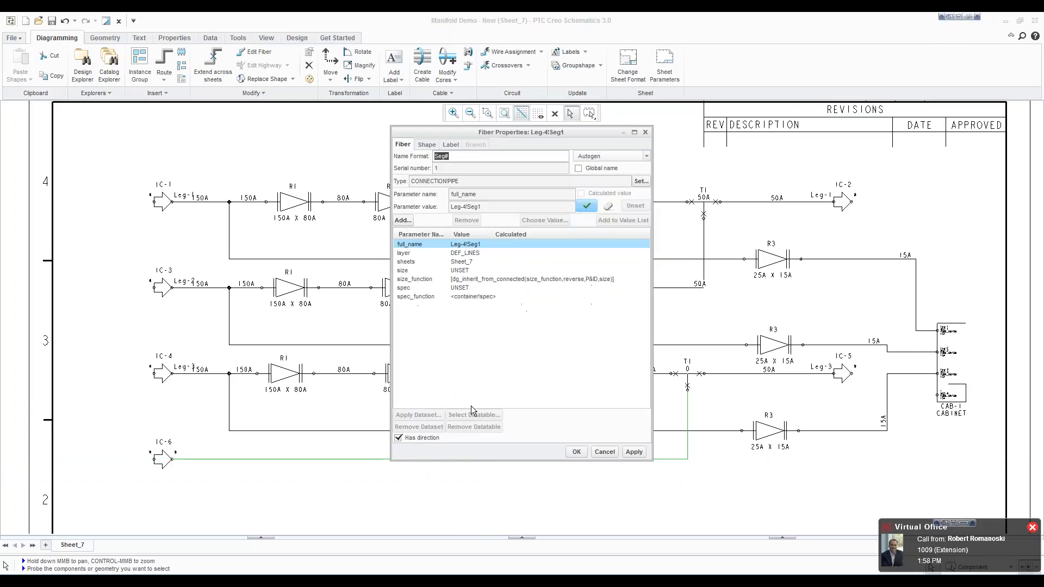
{"action": "left_click", "coordinate": [415, 271]}
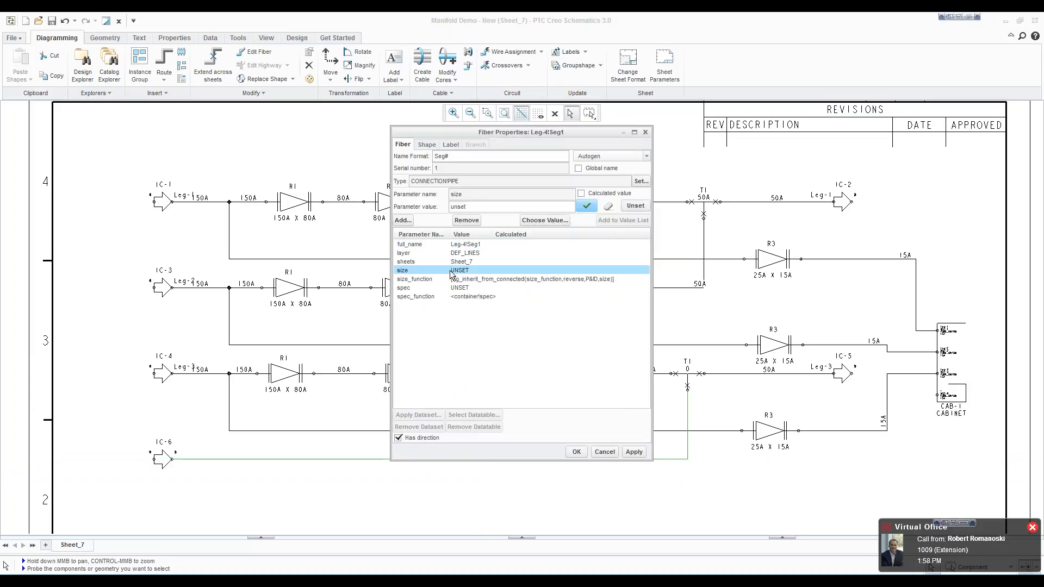
{"action": "left_click", "coordinate": [581, 194]}
{"action": "left_click", "coordinate": [461, 281]}
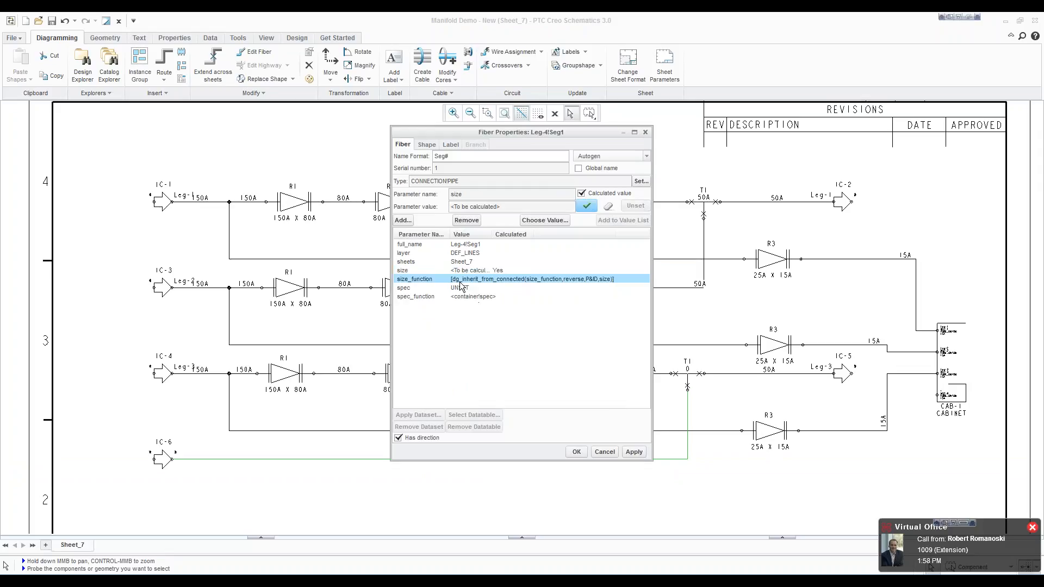
{"action": "left_click", "coordinate": [463, 288]}
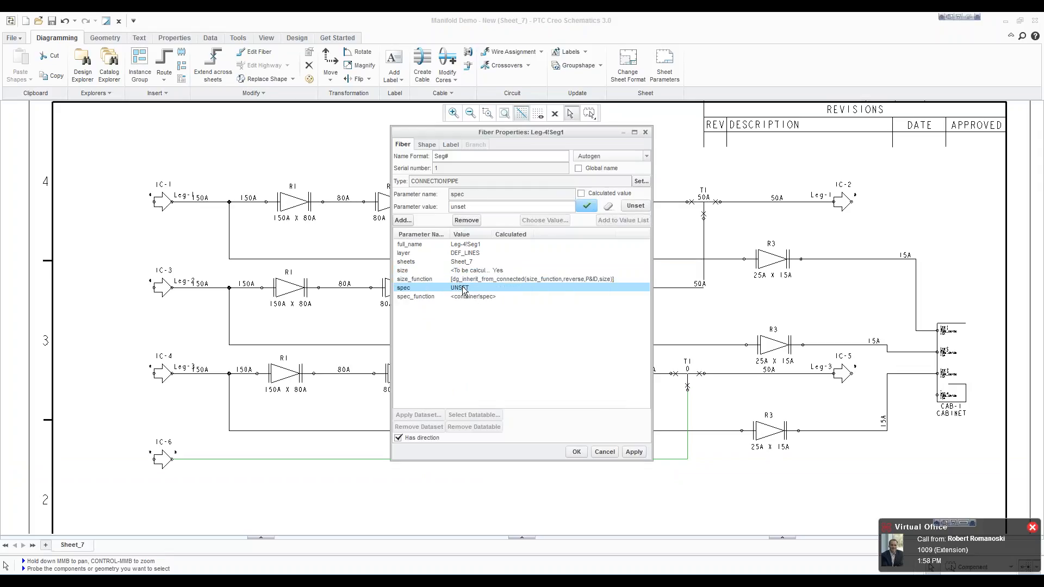
{"action": "left_click", "coordinate": [582, 194]}
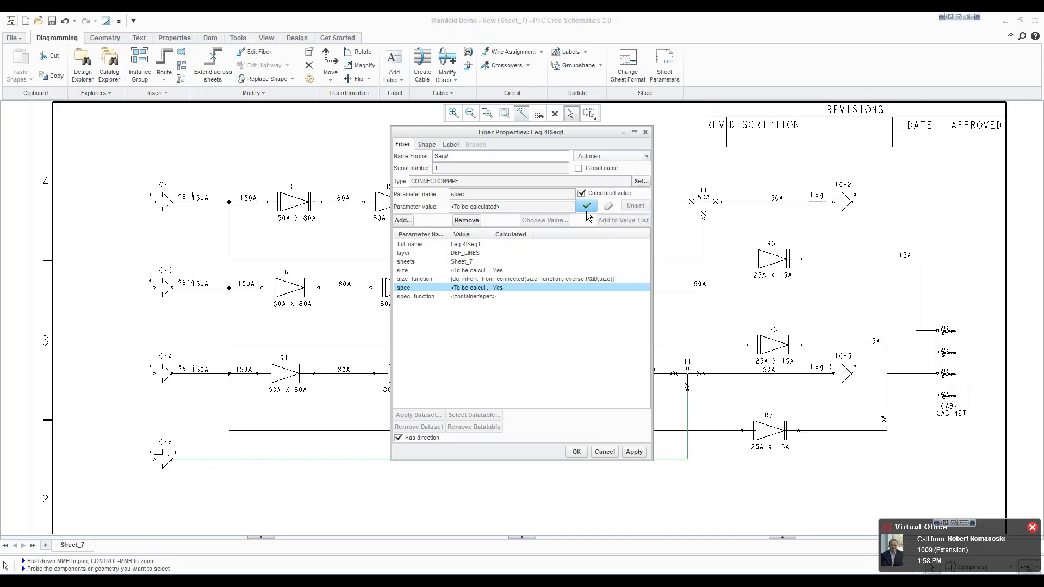
{"action": "left_click", "coordinate": [576, 452]}
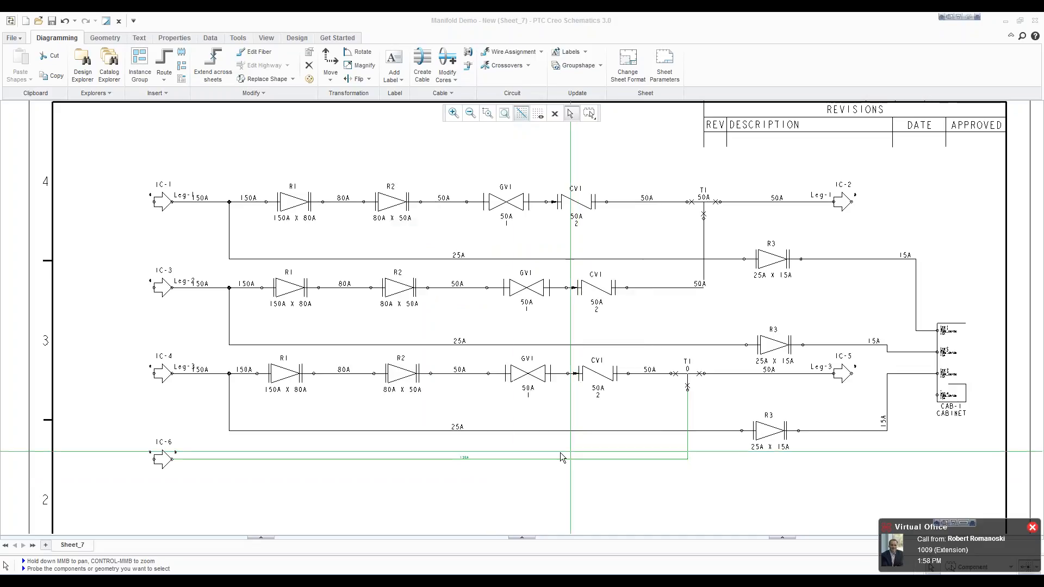
Step: Set the label colour of the pipe segment between IC-6 and the tee to black
{"action": "scroll", "coordinate": [471, 465], "scroll_direction": "up", "scroll_amount": 3}
{"action": "left_click", "coordinate": [475, 480]}
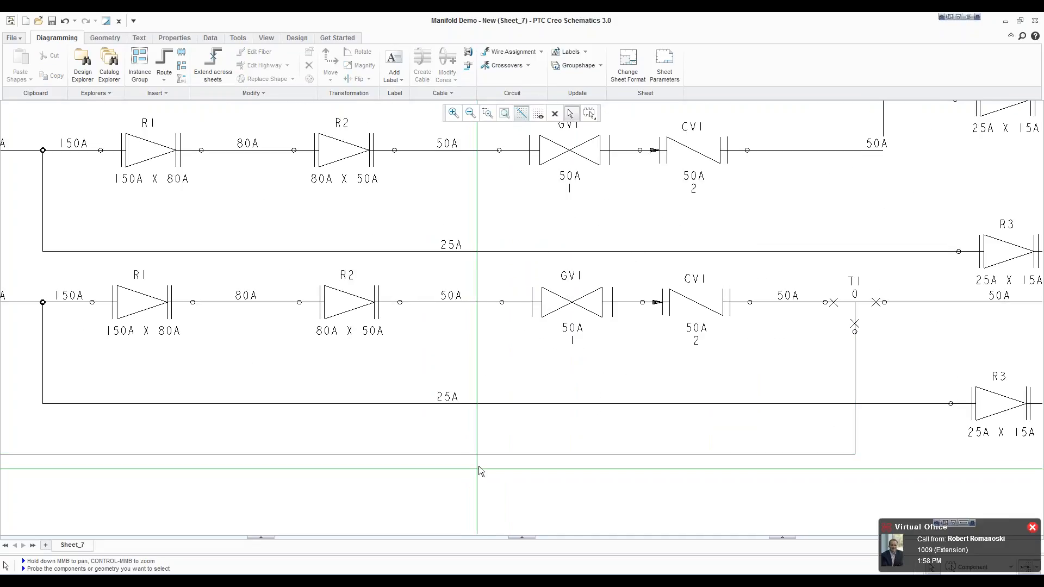
{"action": "right_click", "coordinate": [488, 454]}
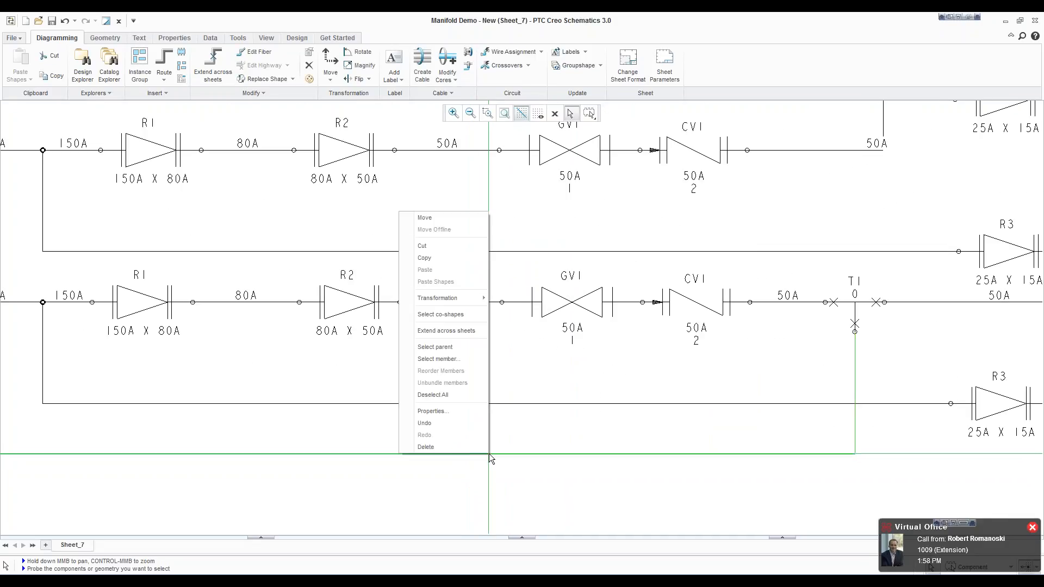
{"action": "left_click", "coordinate": [446, 412]}
{"action": "left_click", "coordinate": [447, 146]}
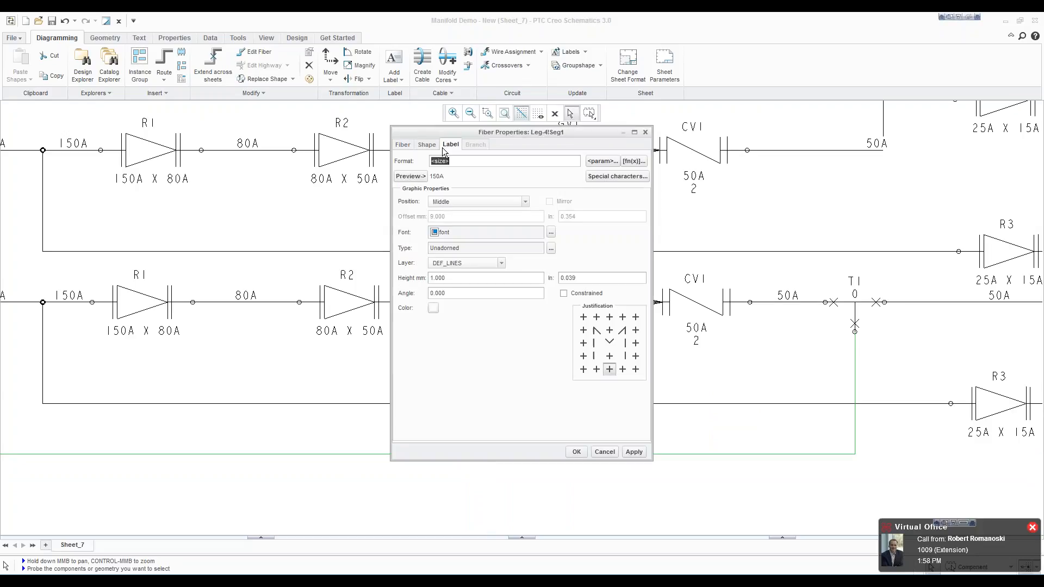
{"action": "left_click", "coordinate": [433, 309]}
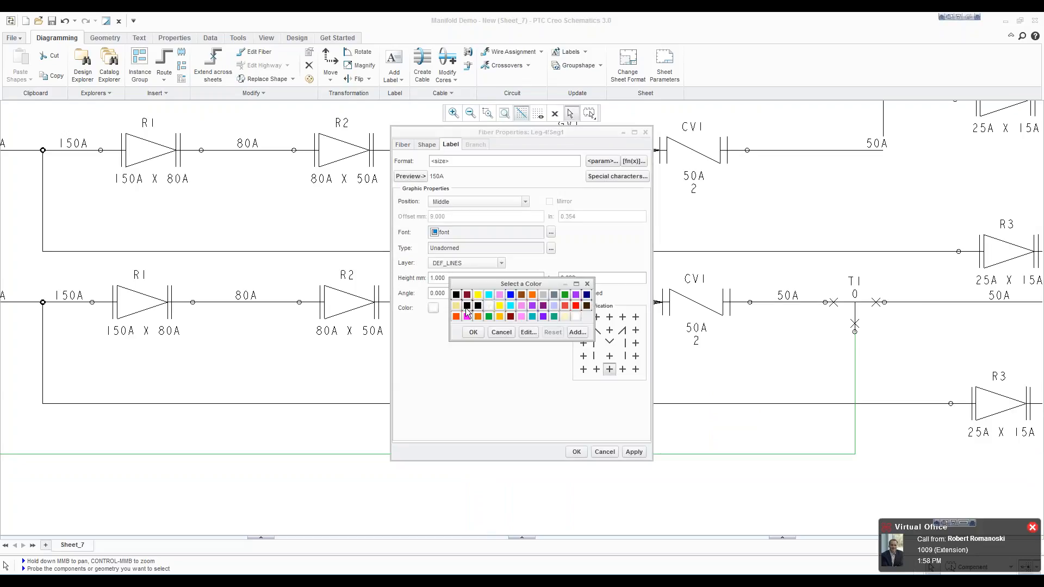
{"action": "left_click", "coordinate": [457, 295]}
{"action": "left_click", "coordinate": [473, 332]}
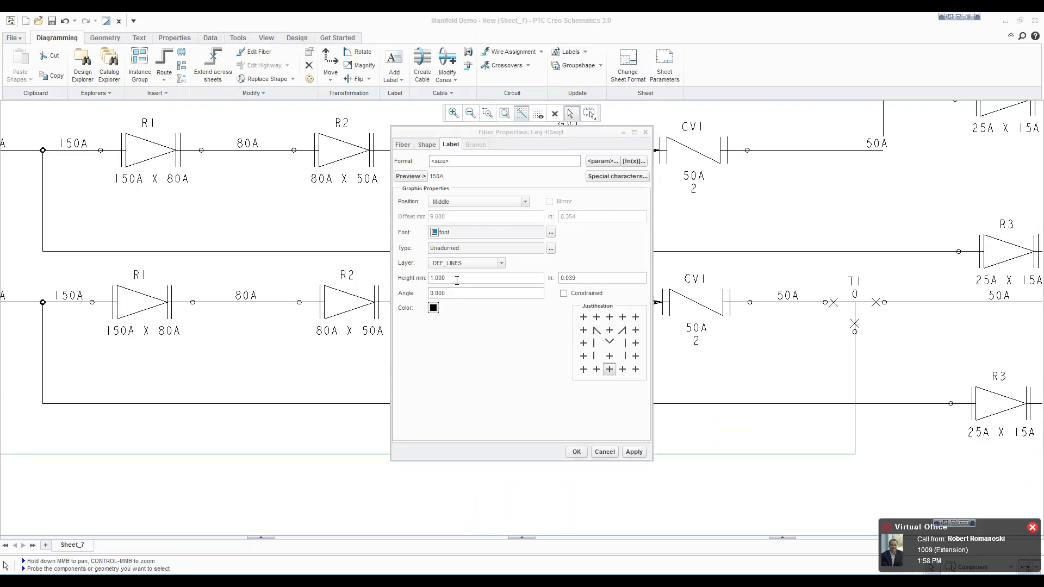
Step: Set the label height of the pipe segment between IC-6 and the tee to 2 mm and apply the properties
{"action": "right_click", "coordinate": [433, 279]}
{"action": "left_click", "coordinate": [473, 277]}
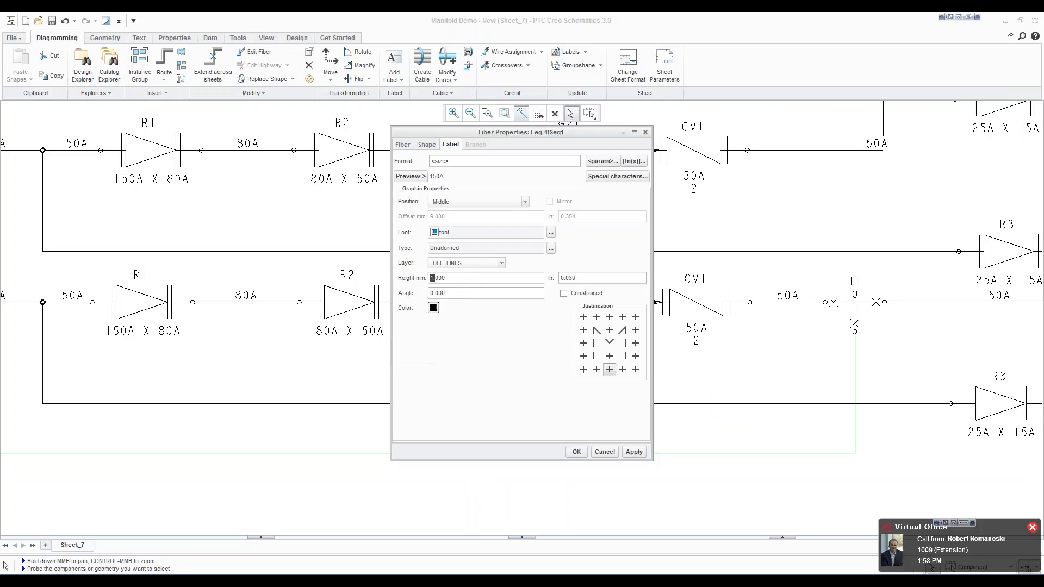
{"action": "type", "text": "2."}
{"action": "left_click", "coordinate": [598, 453]}
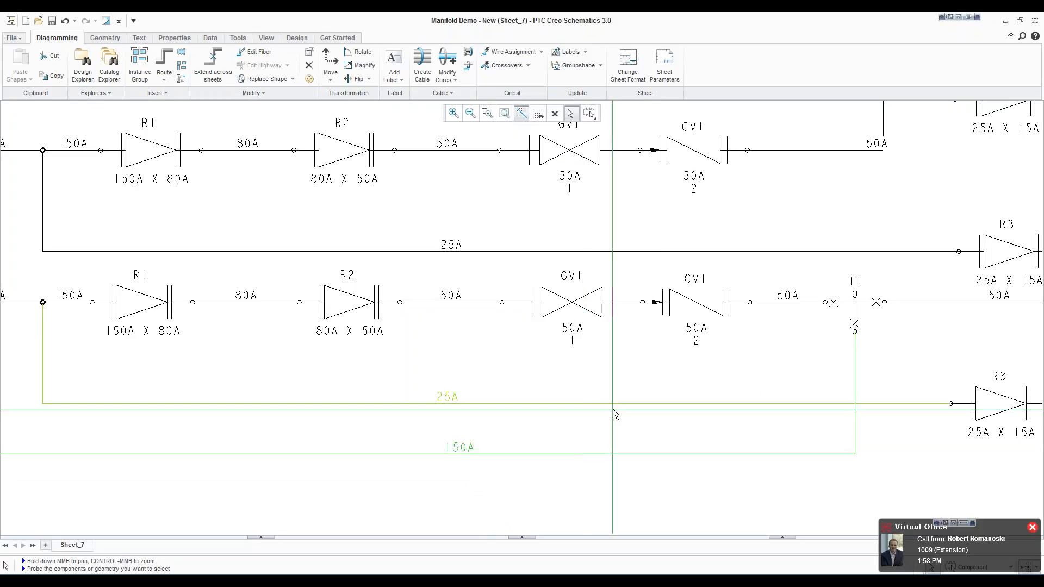
{"action": "scroll", "coordinate": [611, 500], "scroll_direction": "down", "scroll_amount": 3}
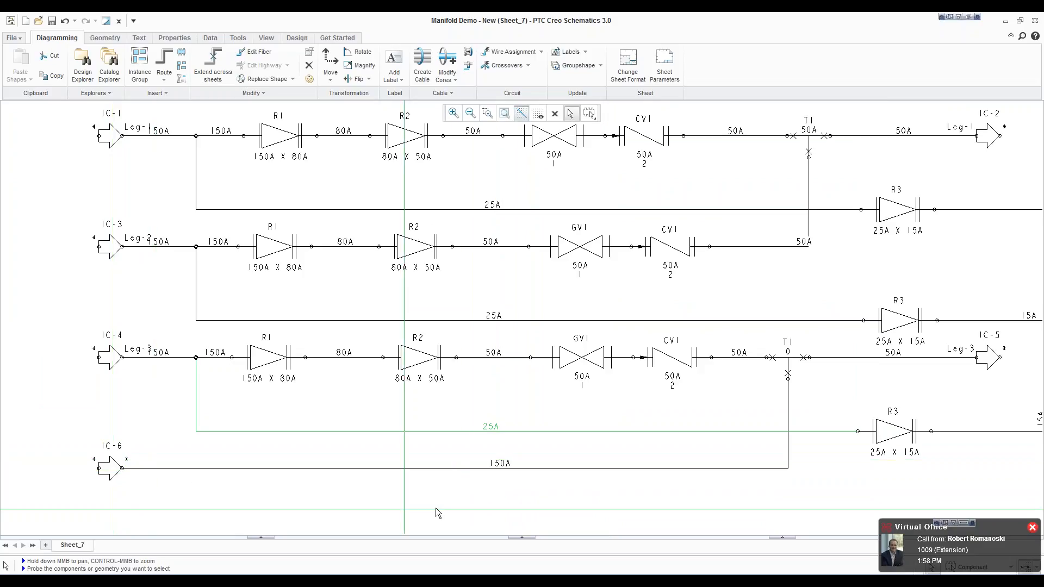
{"action": "scroll", "coordinate": [604, 467], "scroll_direction": "down", "scroll_amount": 1}
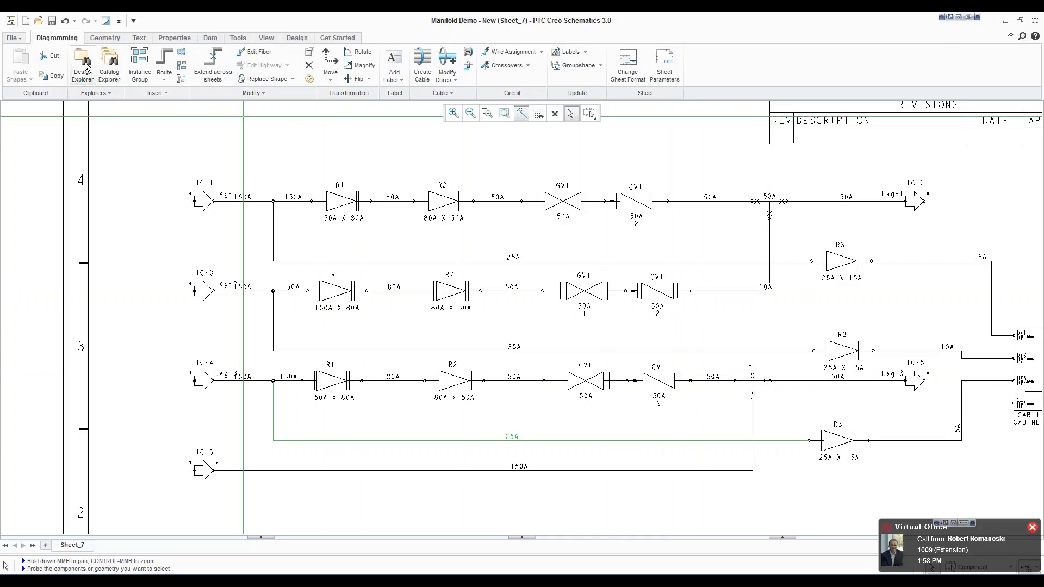
{"action": "left_click", "coordinate": [109, 64]}
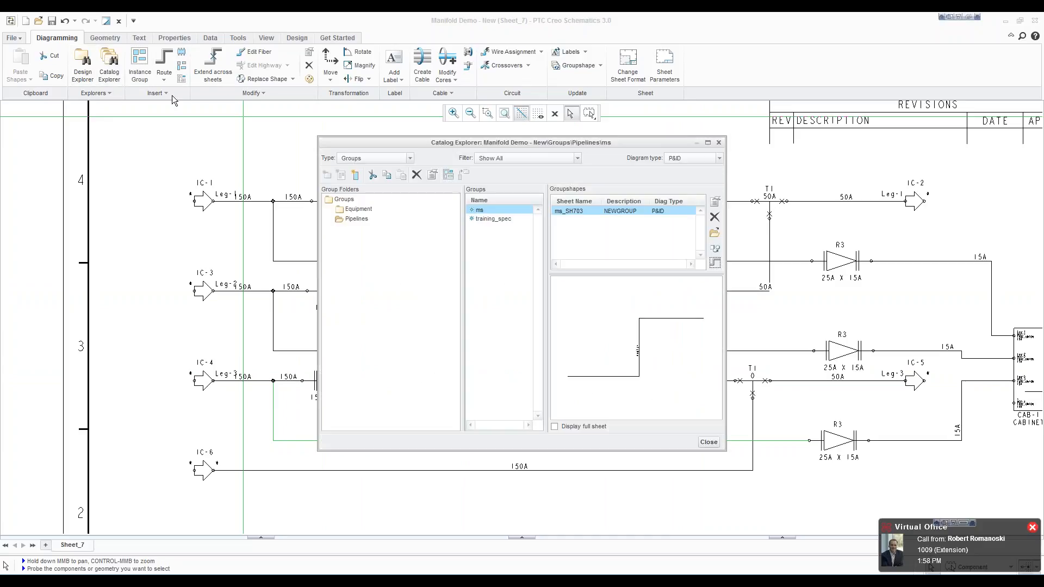
{"action": "left_click", "coordinate": [718, 143]}
Step: Insert two flanged concentric reducers from the block catalog in series on the pipe leaving IC-6, roughly below R1 and R2 of Leg-3
{"action": "left_click", "coordinate": [182, 52]}
{"action": "left_click", "coordinate": [191, 103]}
{"action": "left_click", "coordinate": [202, 132]}
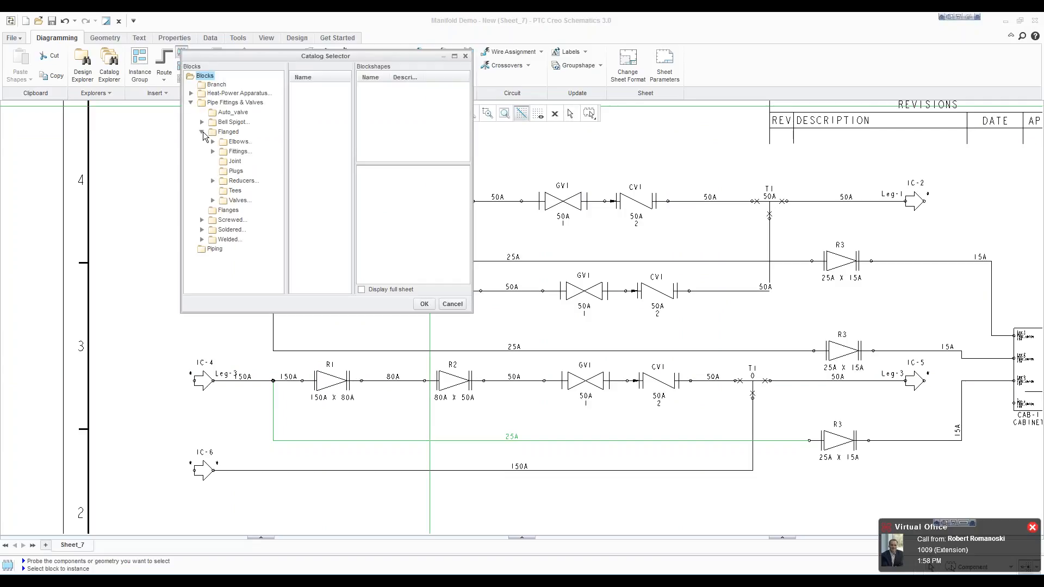
{"action": "left_click", "coordinate": [213, 181]}
{"action": "left_click", "coordinate": [245, 190]}
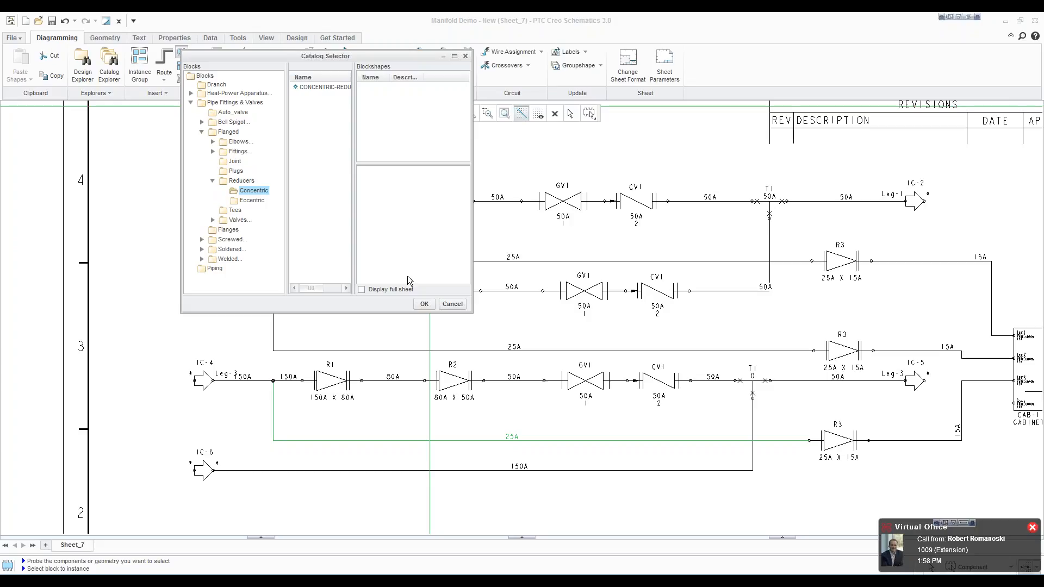
{"action": "left_click", "coordinate": [423, 304]}
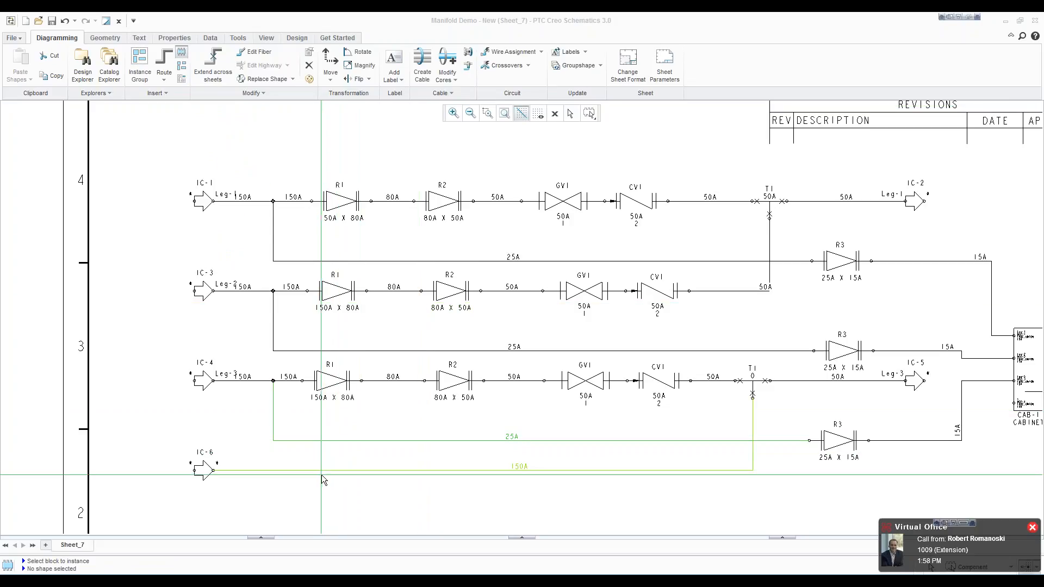
{"action": "left_click", "coordinate": [182, 52]}
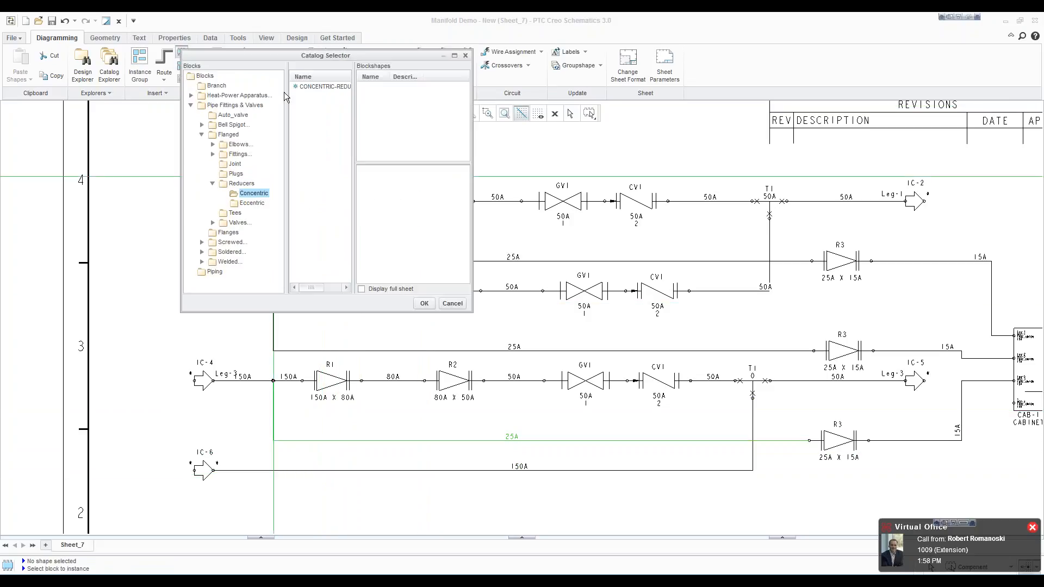
{"action": "double_click", "coordinate": [325, 87]}
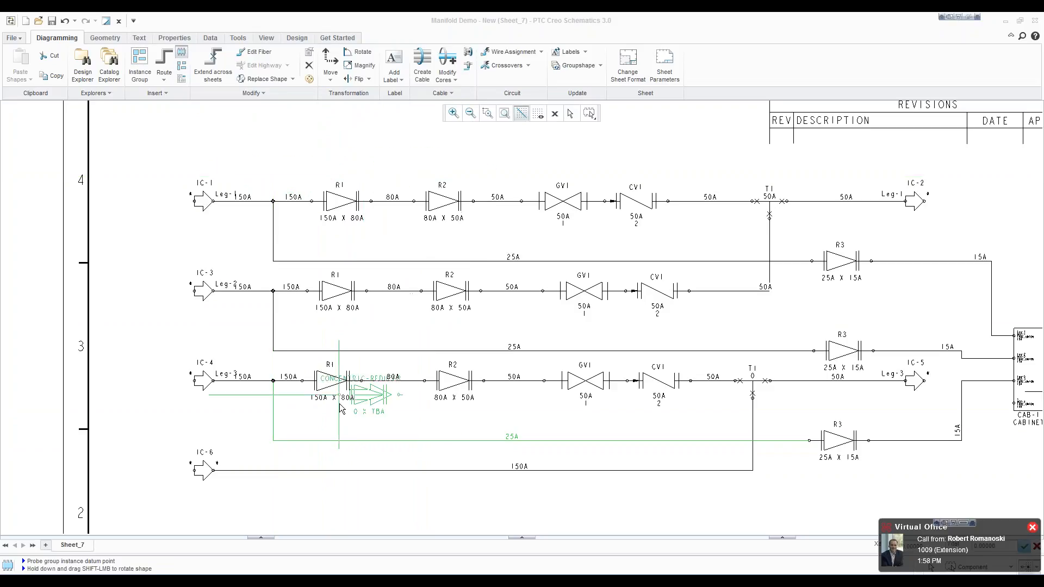
{"action": "left_click", "coordinate": [319, 472]}
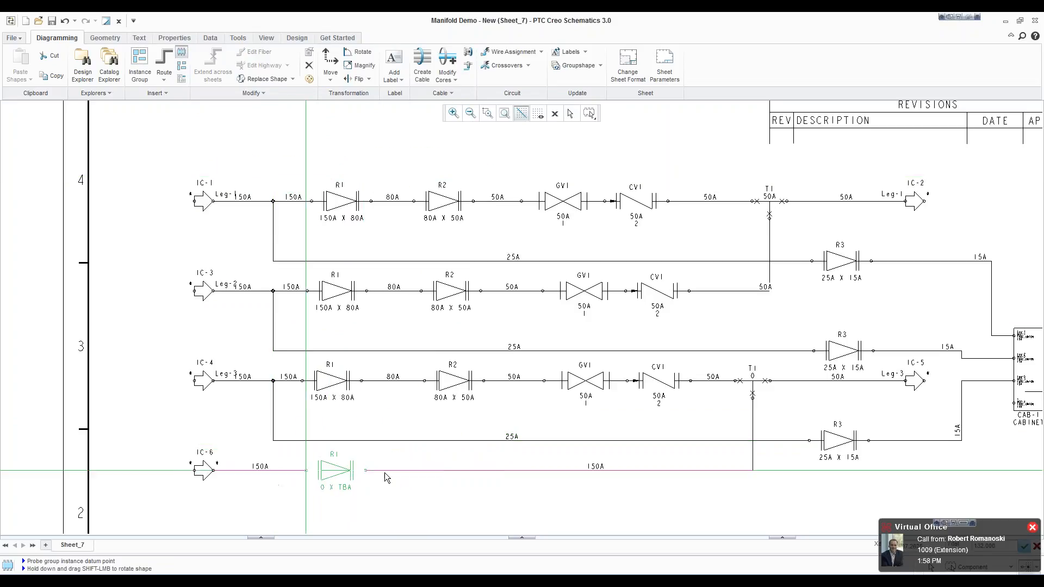
{"action": "left_click", "coordinate": [437, 472]}
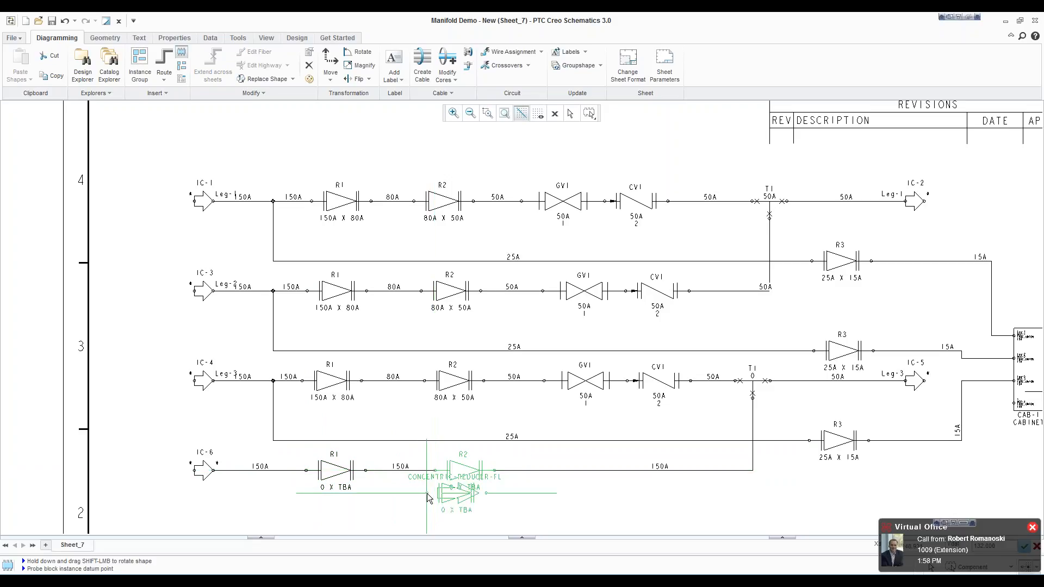
{"action": "middle_click", "coordinate": [305, 508]}
Step: Apply the 150A x 80A steel reducer dataset to R1 on Leg-4, filtering by size 150A, and update the labels
{"action": "scroll", "coordinate": [305, 507], "scroll_direction": "up", "scroll_amount": 3}
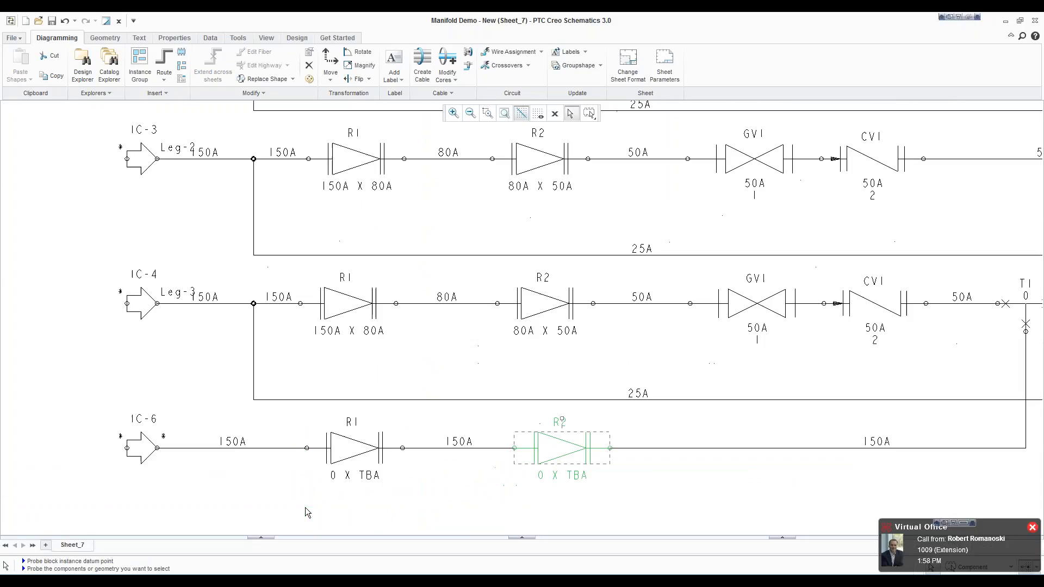
{"action": "right_click", "coordinate": [346, 463]}
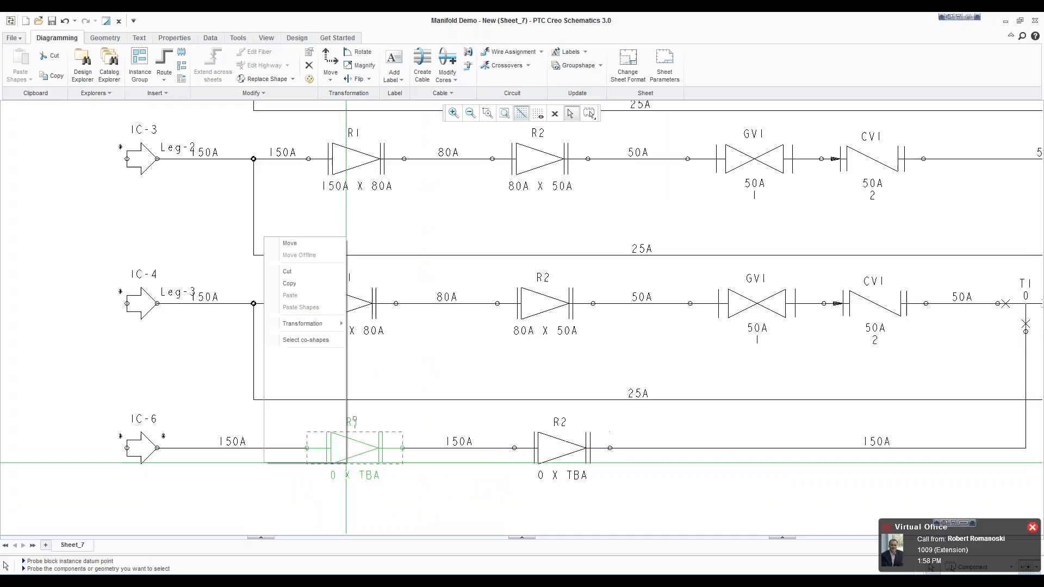
{"action": "left_click", "coordinate": [305, 421]}
{"action": "left_click", "coordinate": [481, 331]}
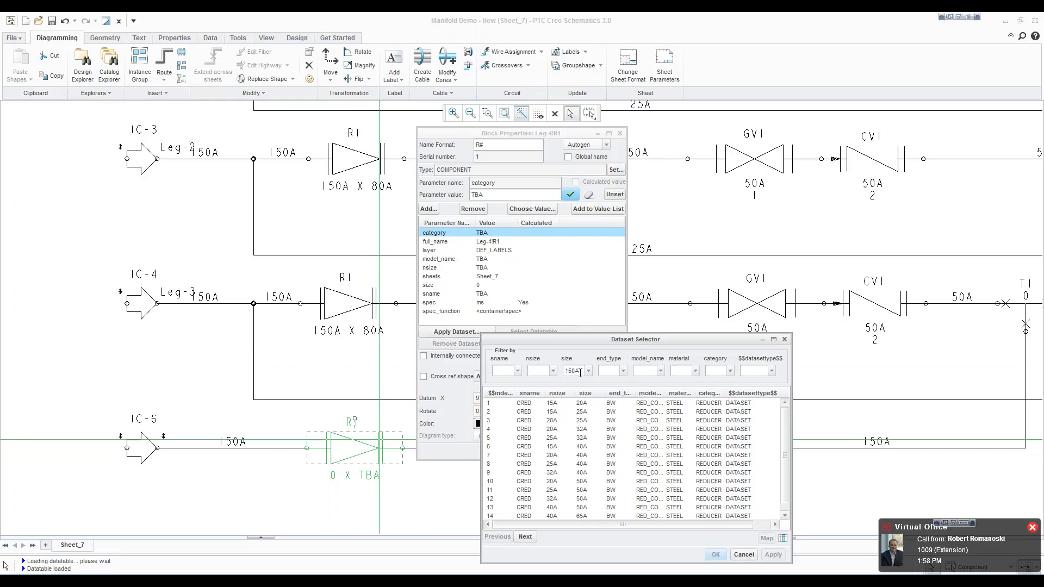
{"action": "key", "text": "Return"}
{"action": "left_click", "coordinate": [555, 403]}
{"action": "left_click", "coordinate": [717, 553]}
{"action": "left_click", "coordinate": [563, 452]}
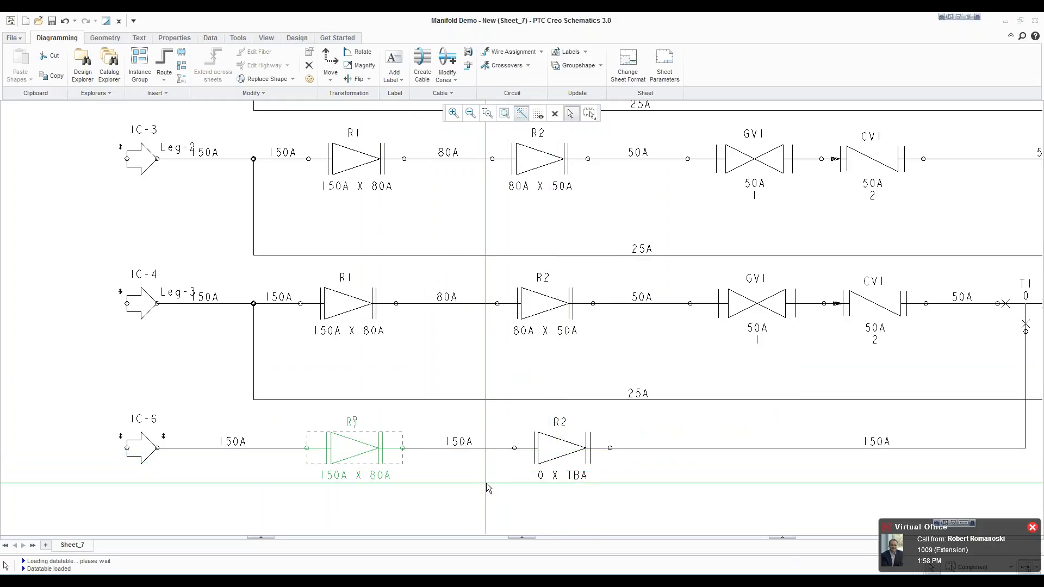
{"action": "left_click", "coordinate": [486, 483]}
{"action": "left_click", "coordinate": [541, 446]}
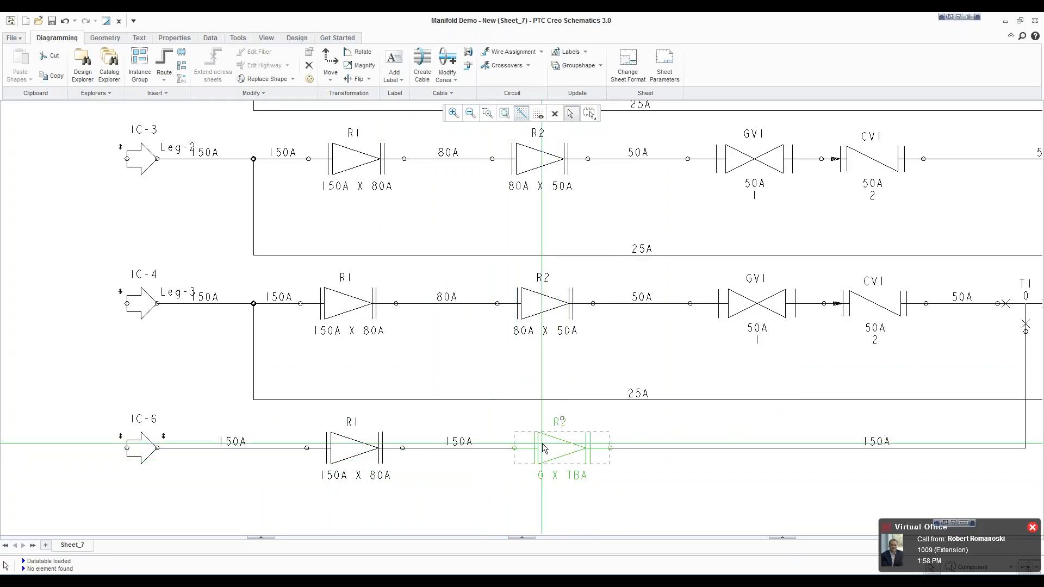
{"action": "left_click", "coordinate": [572, 52]}
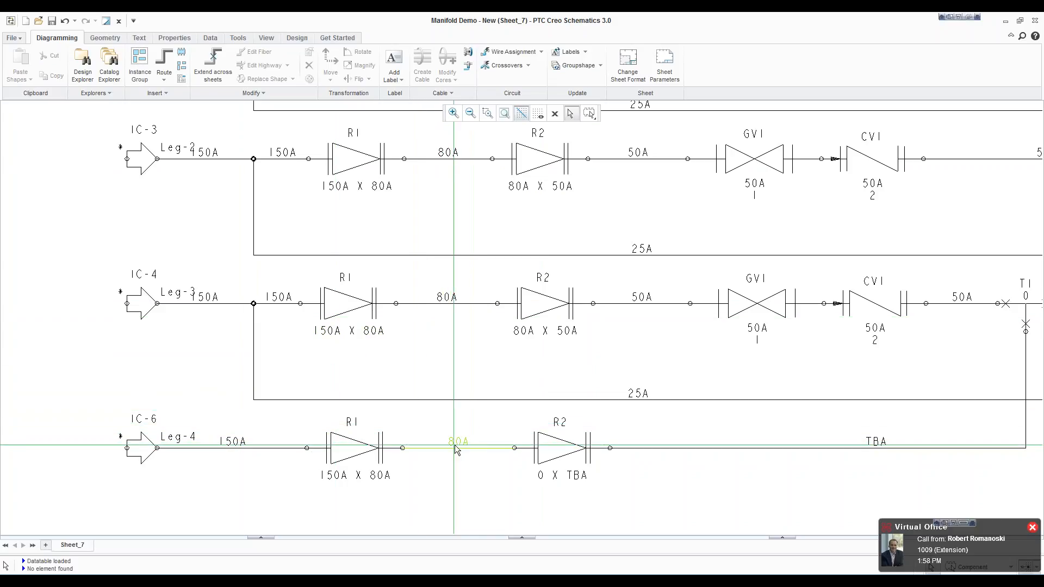
Step: Apply the 80A x 50A steel reducer dataset to R2 on Leg-4, filtering by size 80A, and update the labels
{"action": "right_click", "coordinate": [543, 449]}
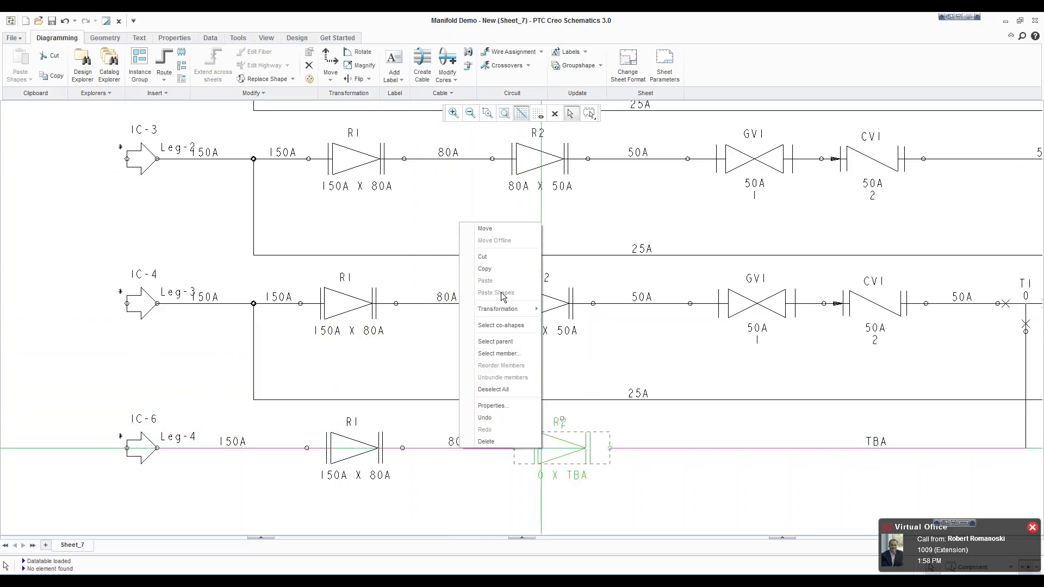
{"action": "left_click", "coordinate": [493, 406]}
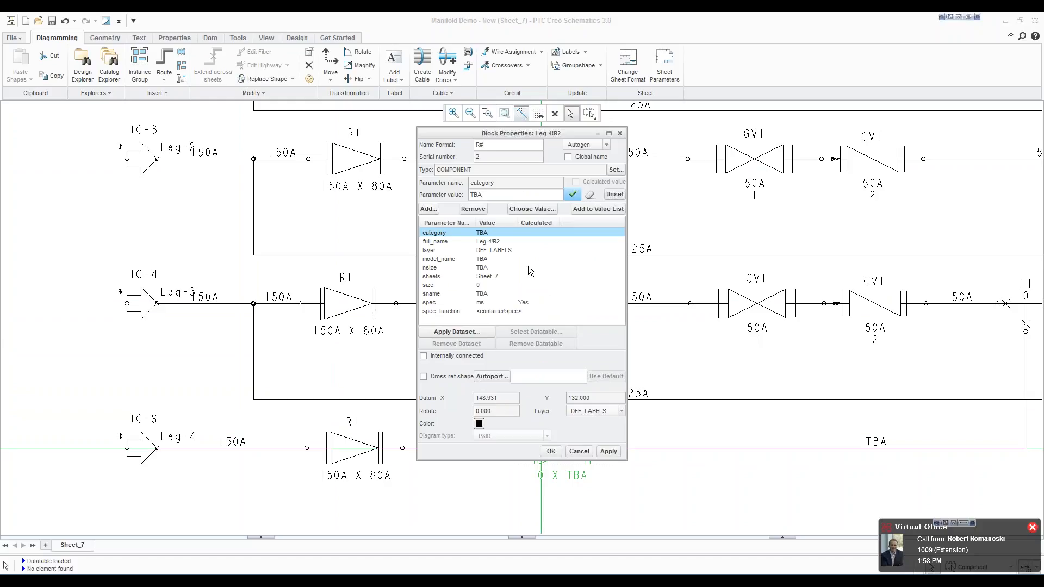
{"action": "left_click", "coordinate": [457, 332]}
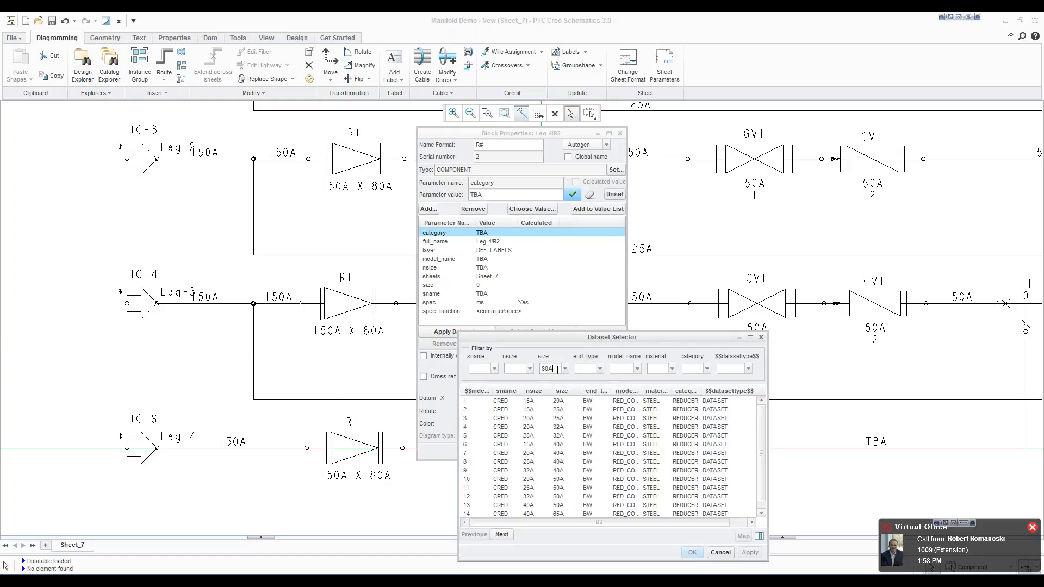
{"action": "key", "text": "Return"}
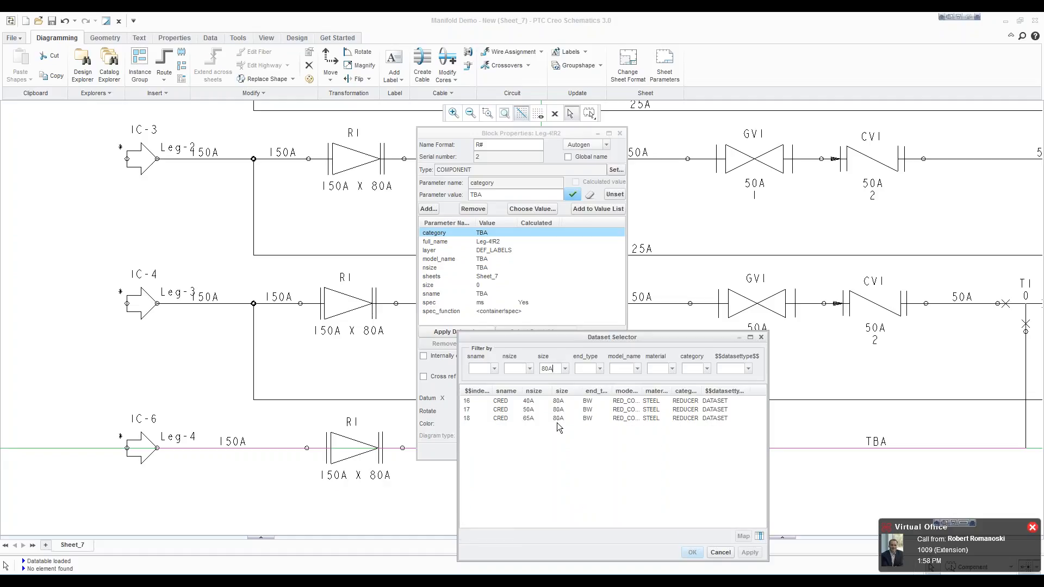
{"action": "left_click", "coordinate": [532, 409]}
{"action": "left_click", "coordinate": [692, 552]}
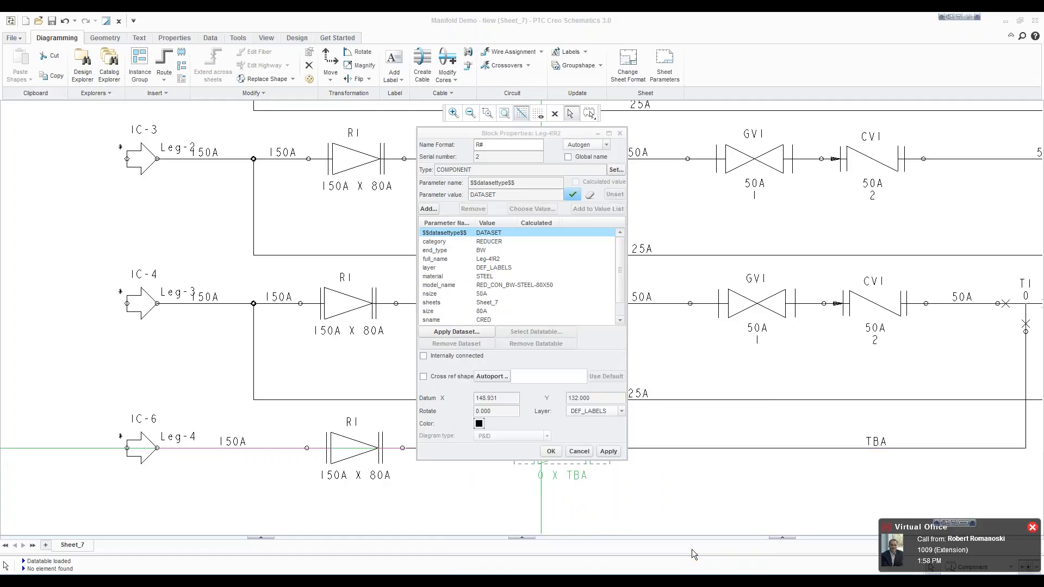
{"action": "left_click", "coordinate": [550, 452]}
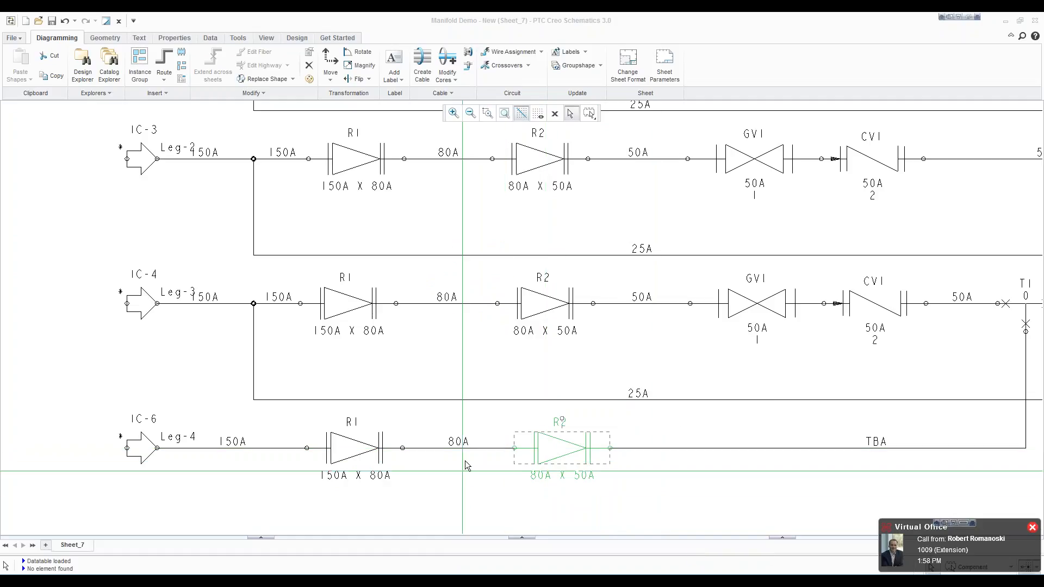
{"action": "left_click", "coordinate": [571, 51]}
Step: Insert the flanged gate valve GATE_VALVE-FL on the Leg-4 pipe downstream of R2, below the gate valve of Leg-3
{"action": "scroll", "coordinate": [605, 401], "scroll_direction": "down", "scroll_amount": 3}
{"action": "scroll", "coordinate": [790, 423], "scroll_direction": "up", "scroll_amount": 2}
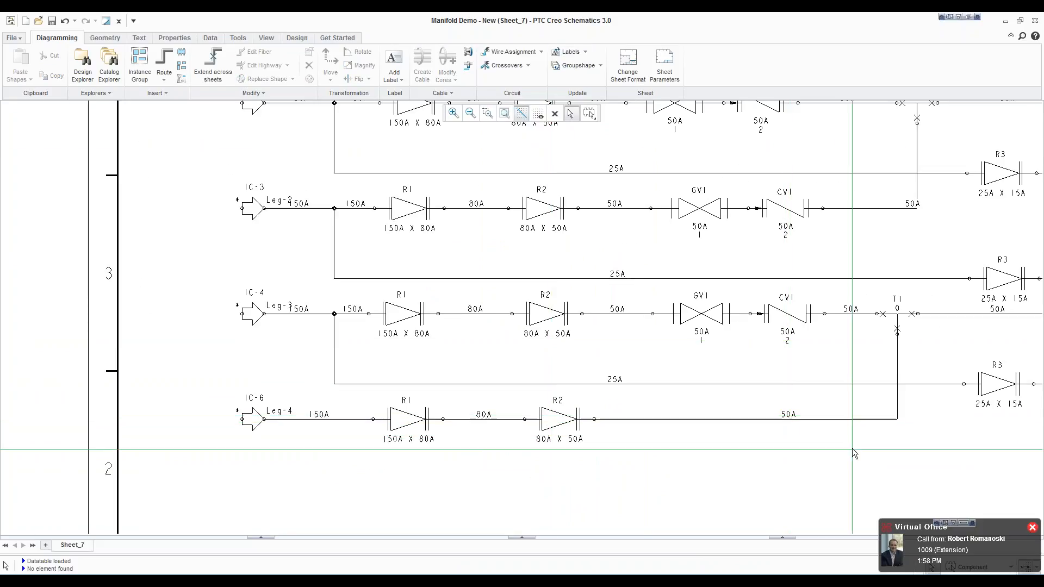
{"action": "scroll", "coordinate": [862, 420], "scroll_direction": "up", "scroll_amount": 1}
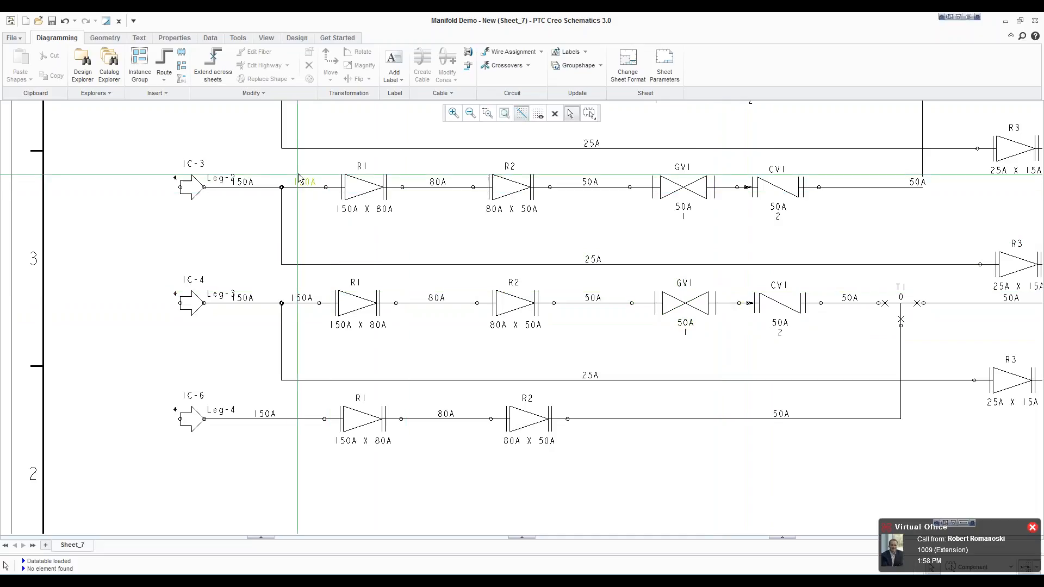
{"action": "left_click", "coordinate": [182, 52]}
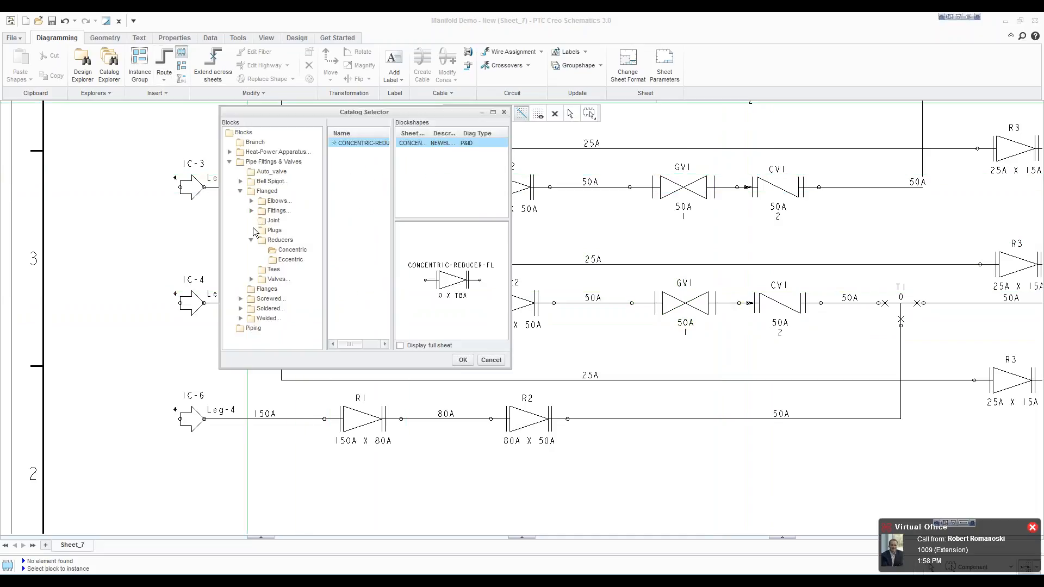
{"action": "left_click", "coordinate": [252, 240]}
{"action": "left_click", "coordinate": [251, 260]}
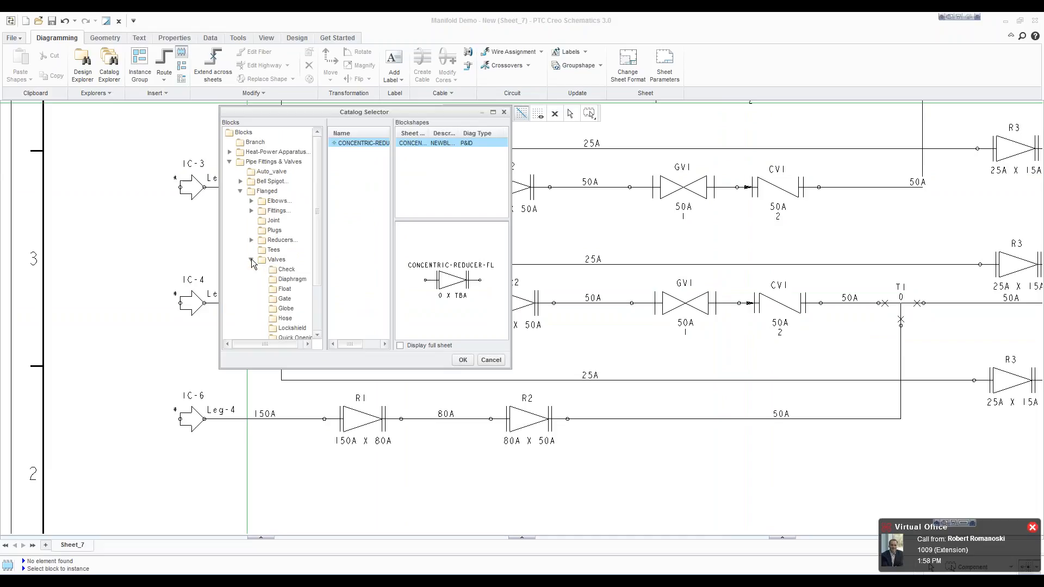
{"action": "left_click", "coordinate": [285, 299]}
{"action": "left_click", "coordinate": [359, 143]}
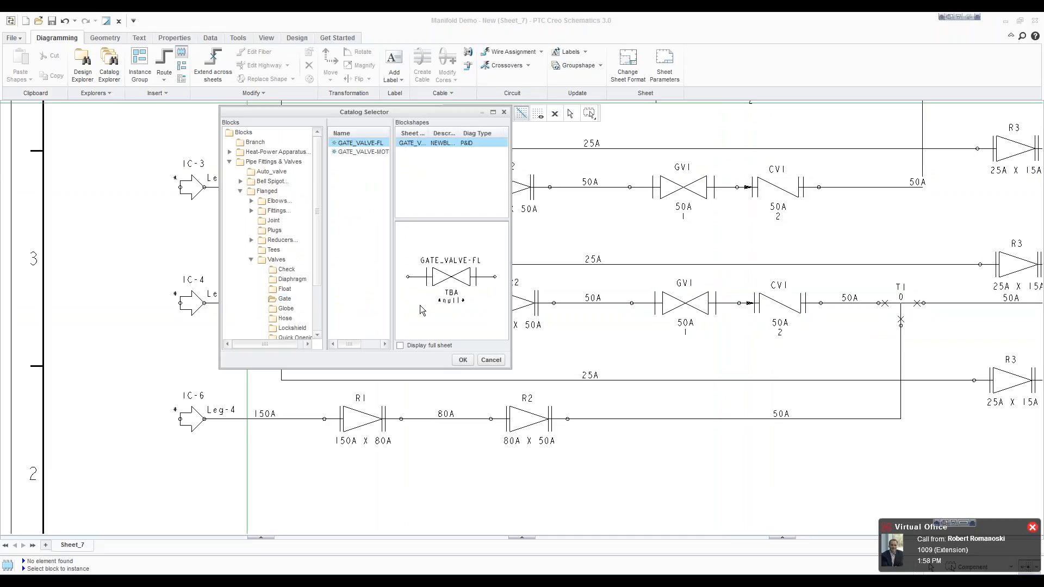
{"action": "left_click", "coordinate": [463, 361]}
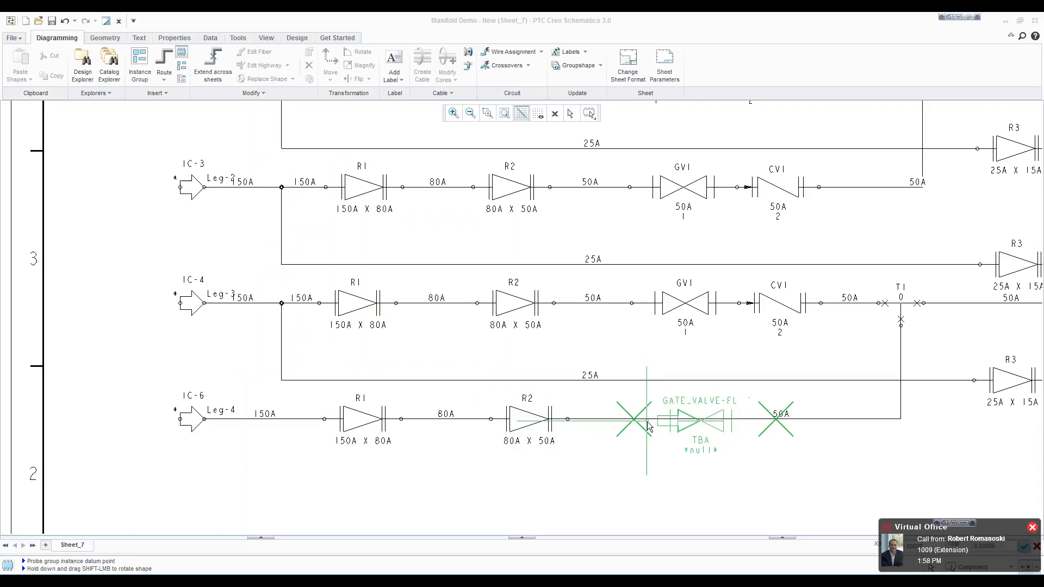
{"action": "left_click", "coordinate": [637, 423]}
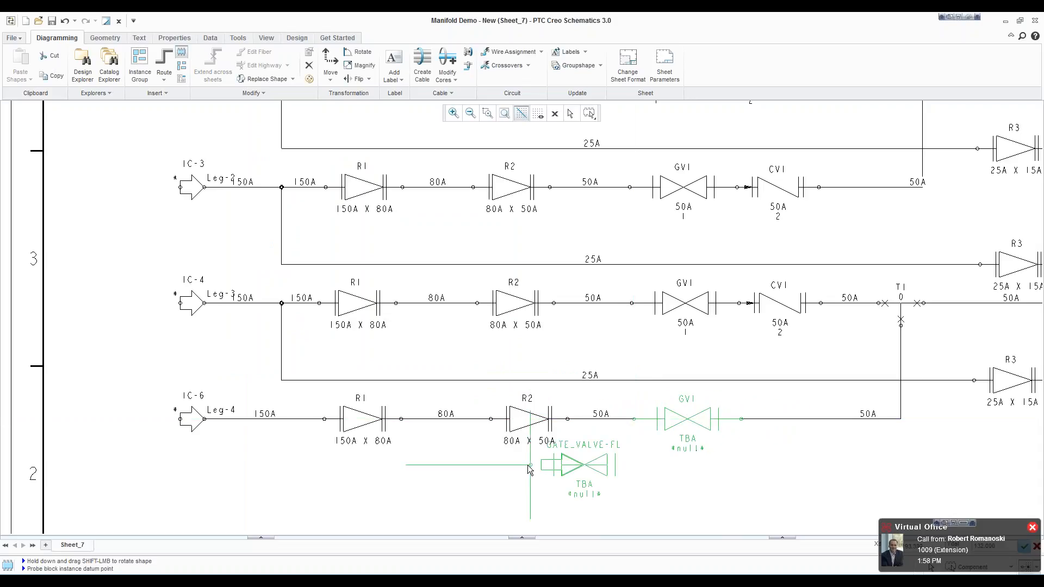
Step: Insert the flanged check valve CHECK-FL on Leg-4 between the gate valve and the run up to the tee
{"action": "left_click", "coordinate": [182, 53]}
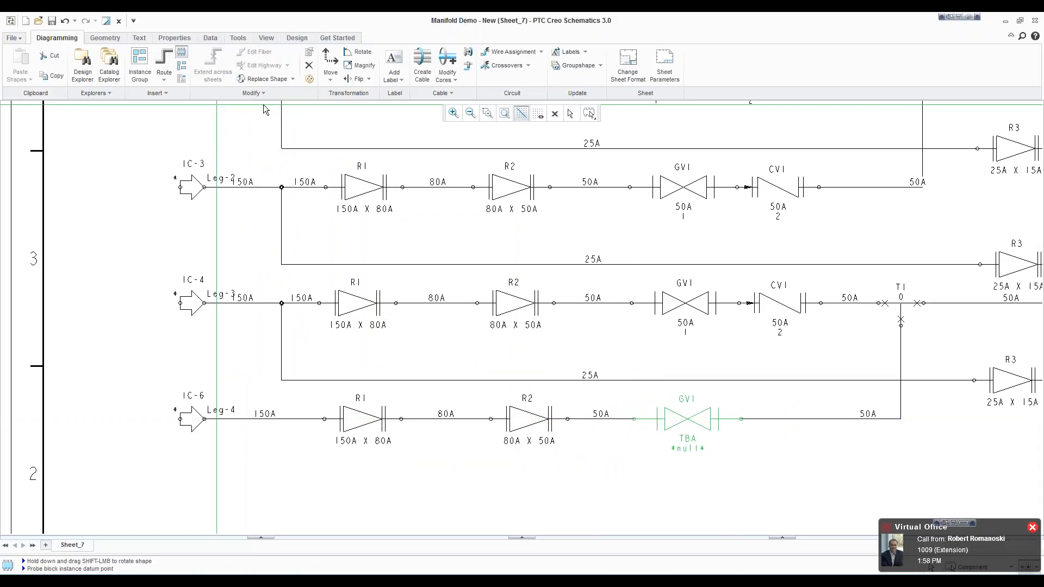
{"action": "left_click", "coordinate": [341, 279]}
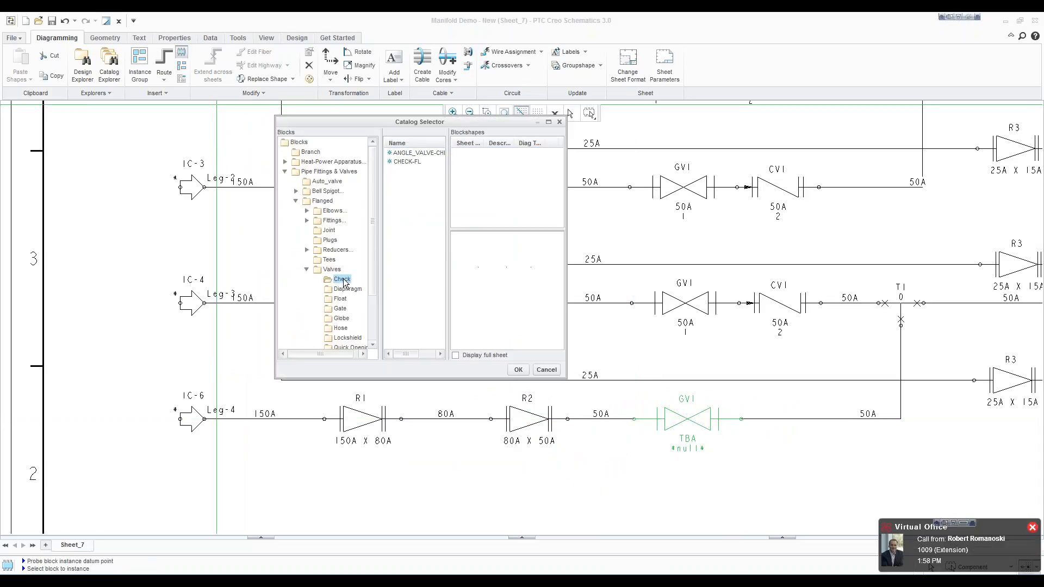
{"action": "left_click", "coordinate": [405, 162]}
{"action": "left_click", "coordinate": [517, 370]}
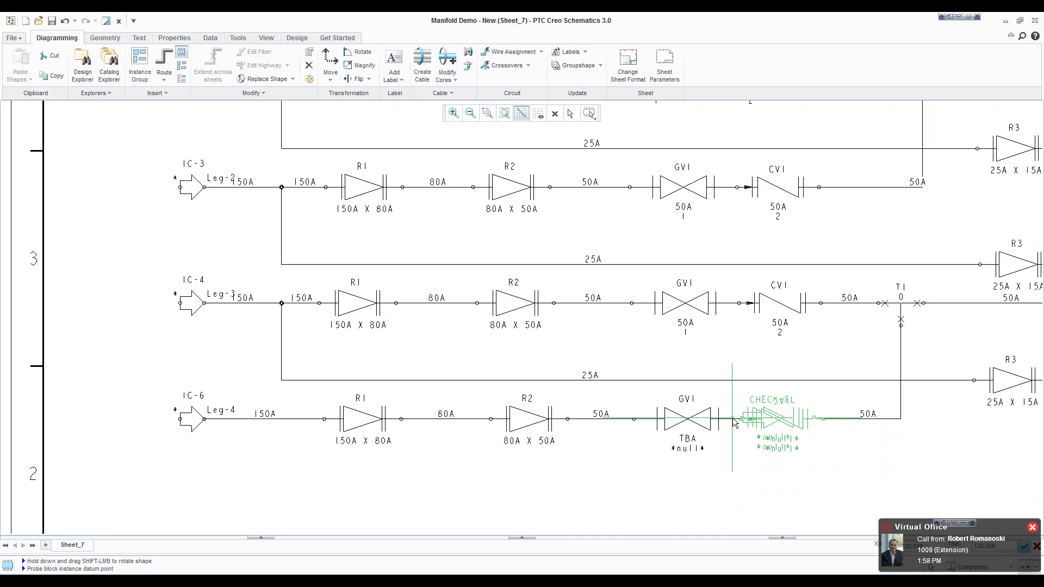
{"action": "left_click", "coordinate": [734, 423]}
{"action": "right_click", "coordinate": [646, 469]}
{"action": "left_click", "coordinate": [637, 462]}
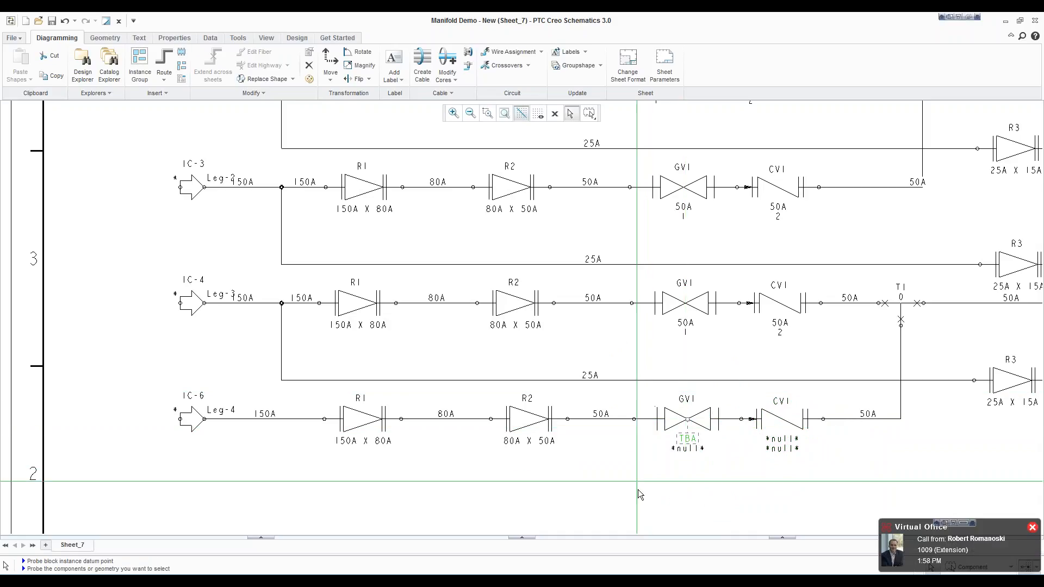
Step: Apply the 50A flanged steel gate valve dataset, schedule 20, to GV1 on Leg-4
{"action": "right_click", "coordinate": [683, 421]}
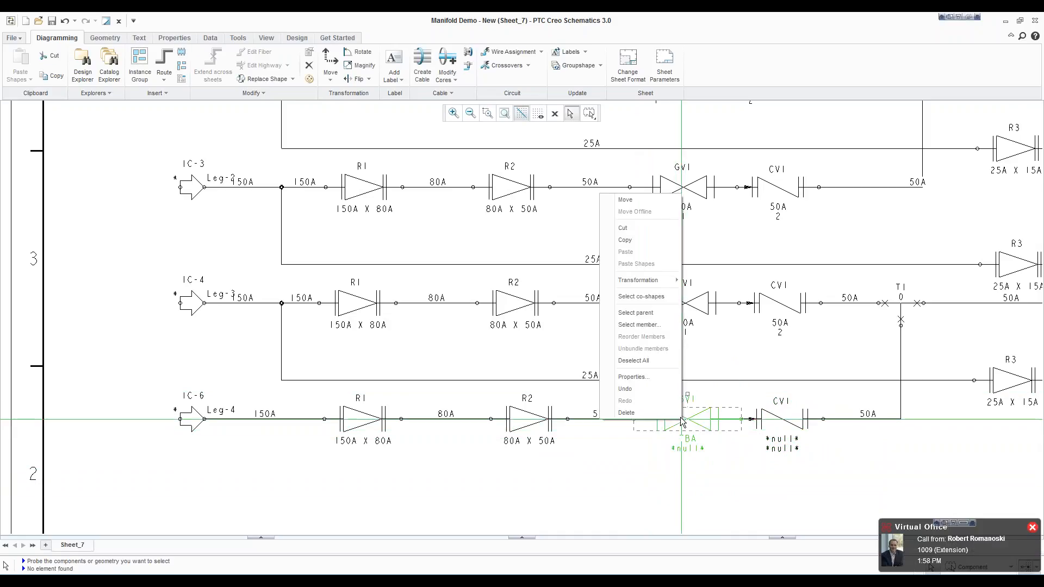
{"action": "left_click", "coordinate": [634, 377]}
{"action": "left_click", "coordinate": [465, 332]}
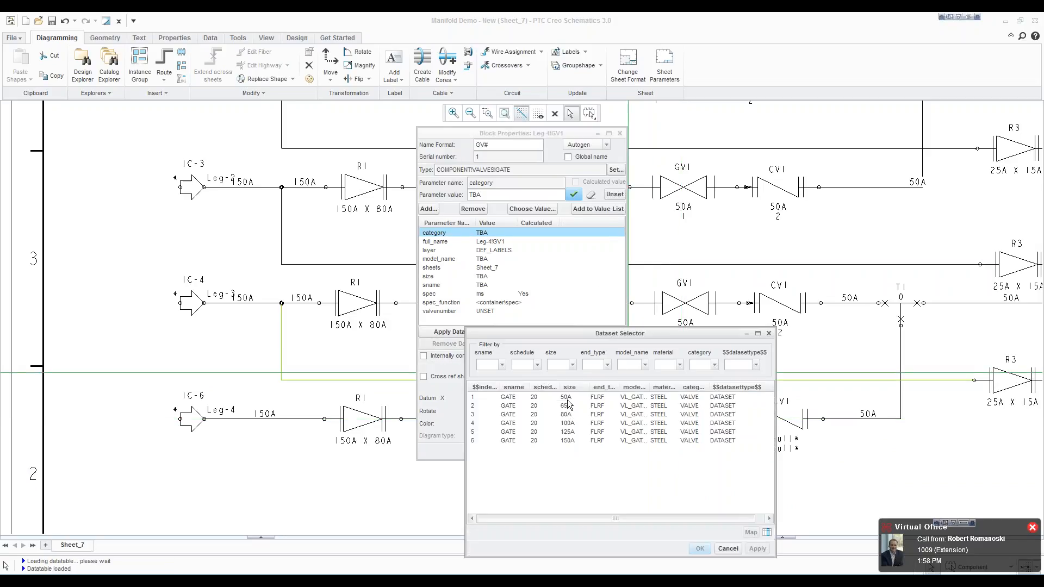
{"action": "left_click", "coordinate": [567, 400]}
{"action": "left_click", "coordinate": [698, 549]}
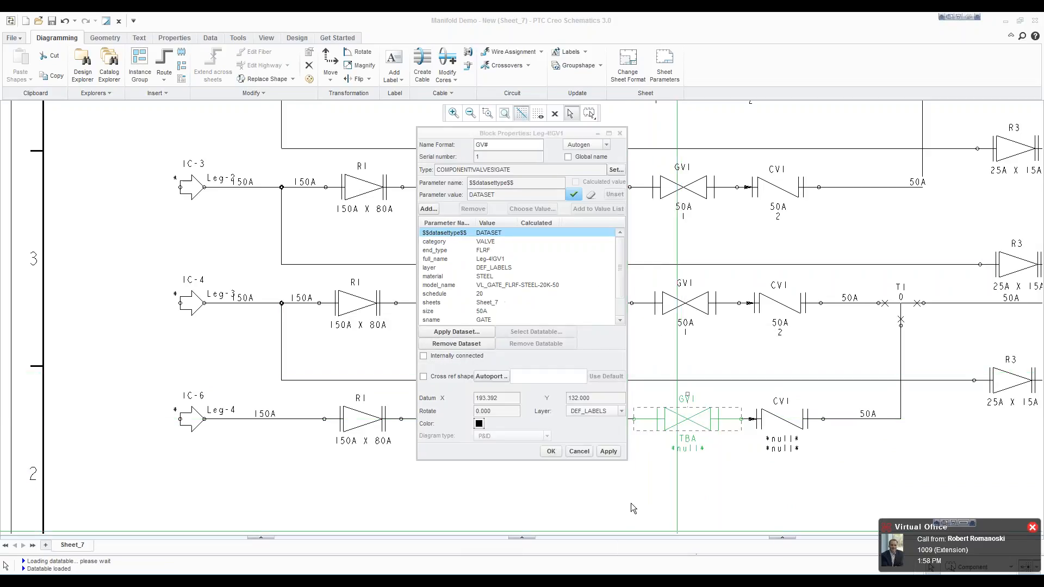
{"action": "left_click", "coordinate": [551, 451]}
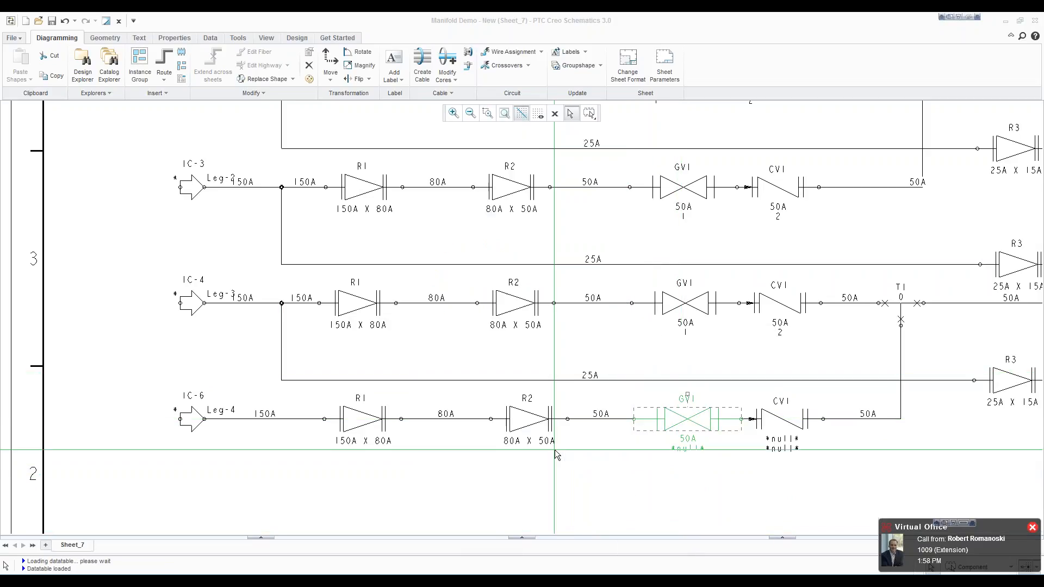
Step: Set the valvenumber parameter of gate valve GV1 on Leg-4 to 1
{"action": "right_click", "coordinate": [663, 441]}
{"action": "left_click", "coordinate": [614, 398]}
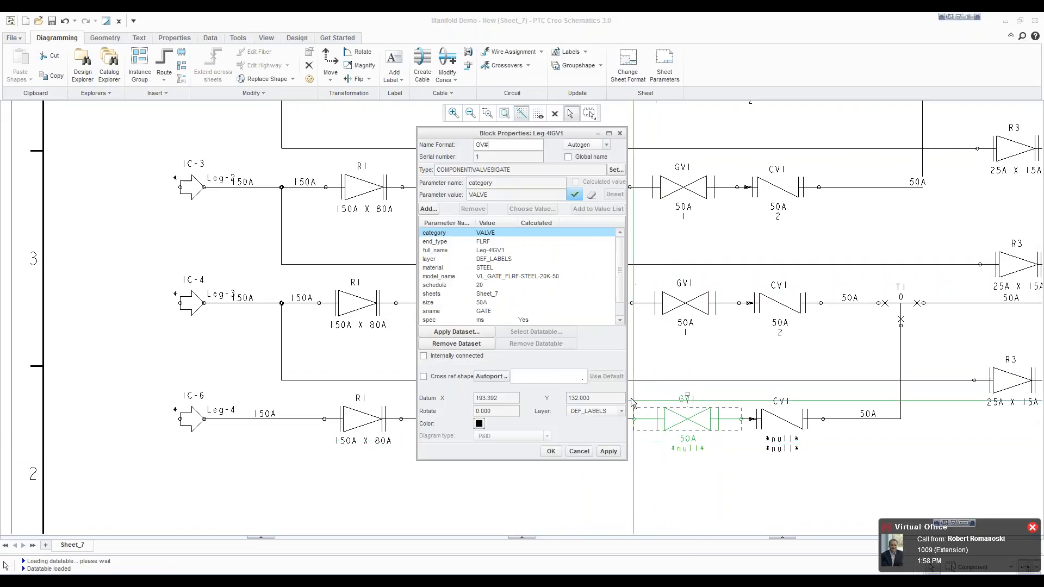
{"action": "left_click", "coordinate": [619, 320]}
{"action": "left_click", "coordinate": [483, 320]}
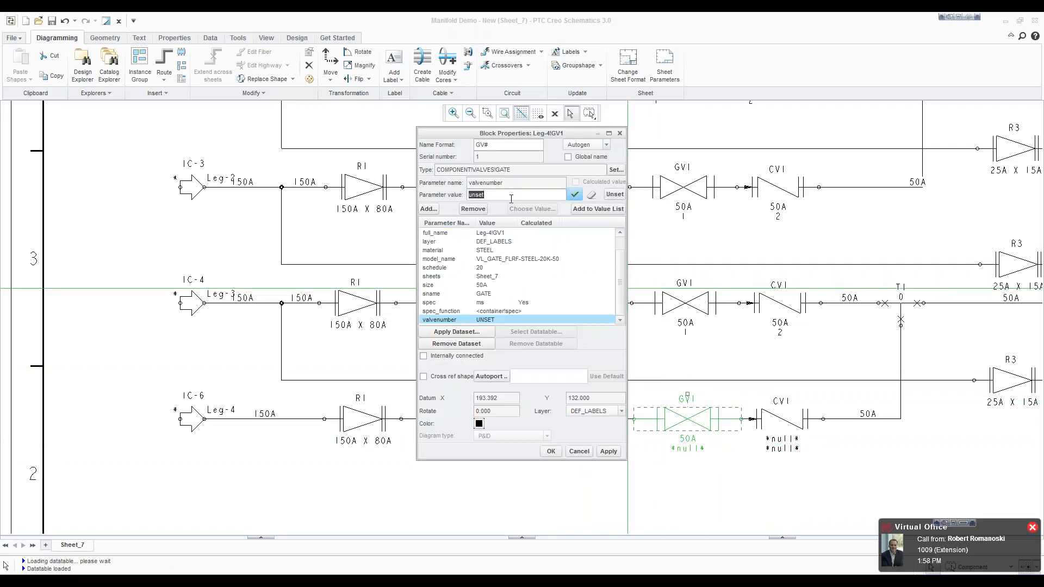
{"action": "left_click", "coordinate": [551, 451]}
Step: Apply the 50A flanged steel check valve dataset, schedule 20, to CV1 on Leg-4
{"action": "right_click", "coordinate": [788, 424]}
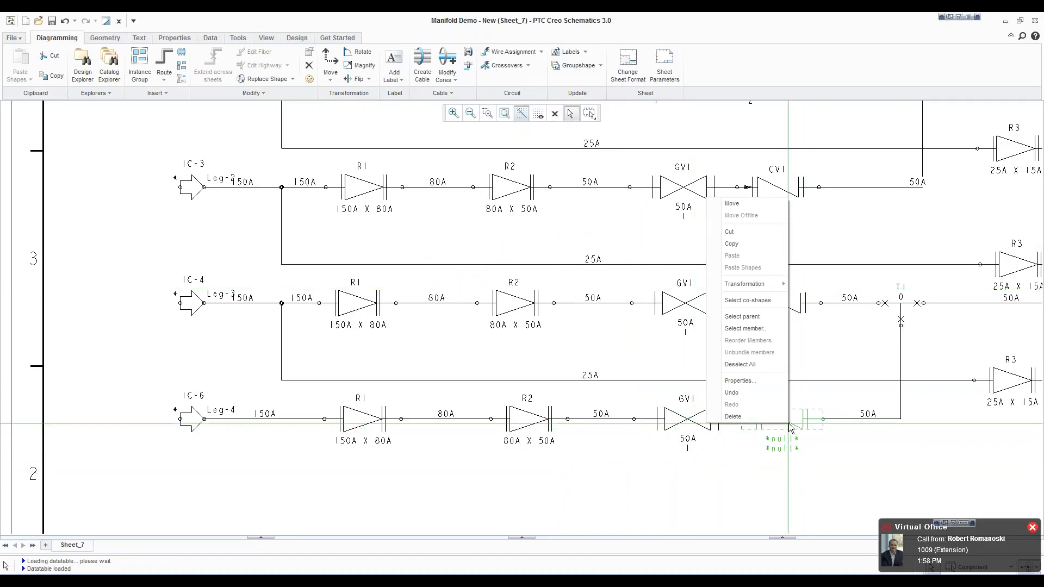
{"action": "left_click", "coordinate": [739, 381]}
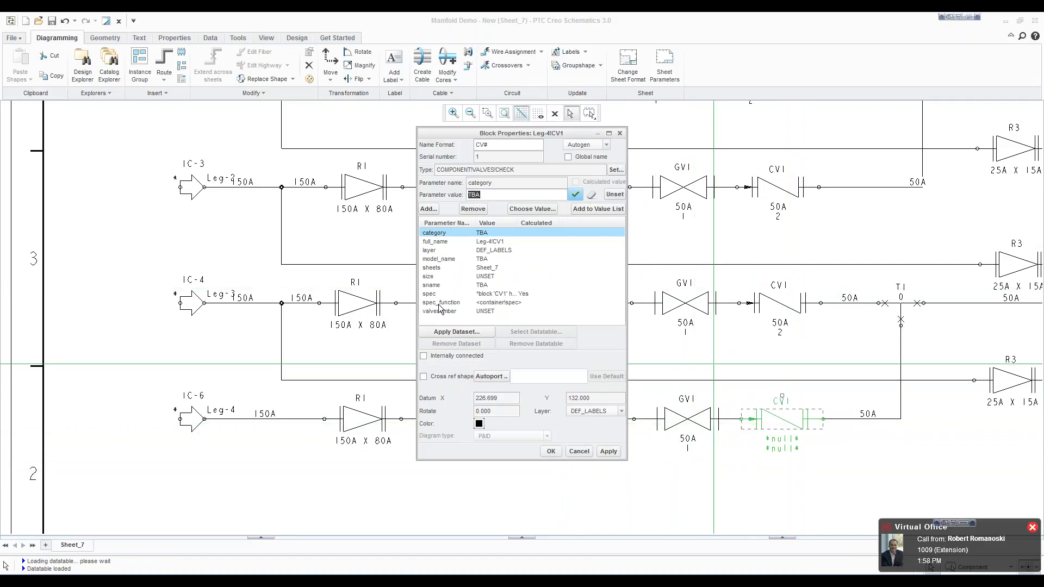
{"action": "left_click", "coordinate": [450, 333]}
{"action": "left_click", "coordinate": [551, 402]}
{"action": "left_click", "coordinate": [682, 553]}
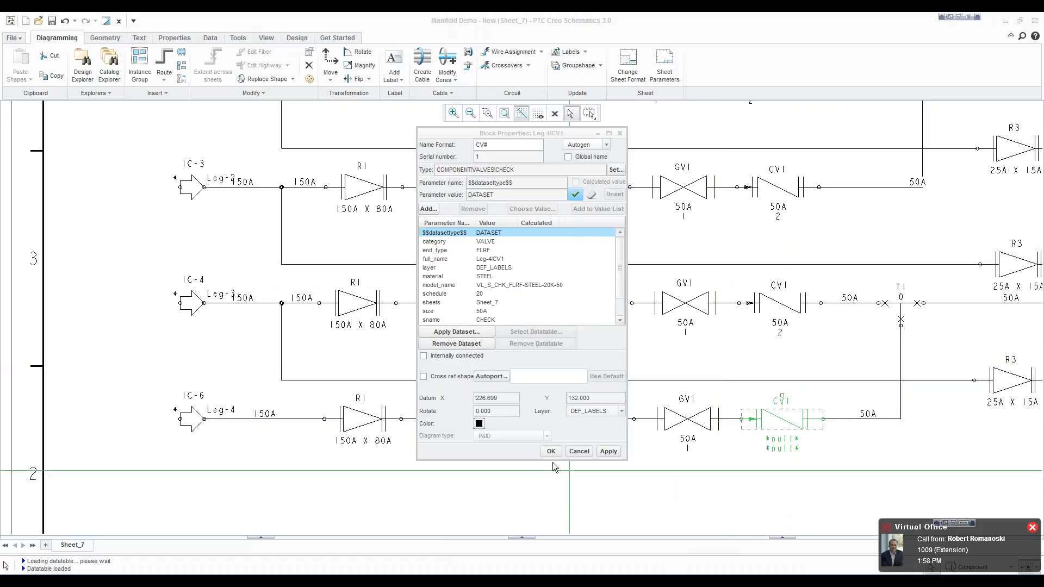
Step: Set the valvenumber parameter of check valve CV1 on Leg-4 to 2 and deselect the valve
{"action": "left_click_drag", "start_coordinate": [621, 272], "coordinate": [621, 310]}
{"action": "left_click", "coordinate": [491, 320]}
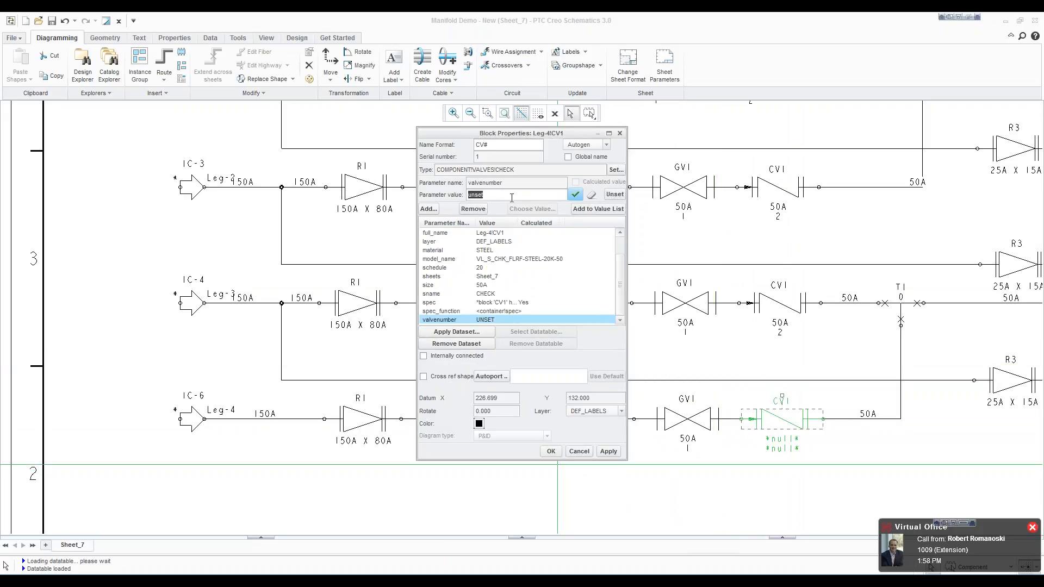
{"action": "left_click", "coordinate": [550, 452]}
{"action": "scroll", "coordinate": [500, 451], "scroll_direction": "down", "scroll_amount": 2}
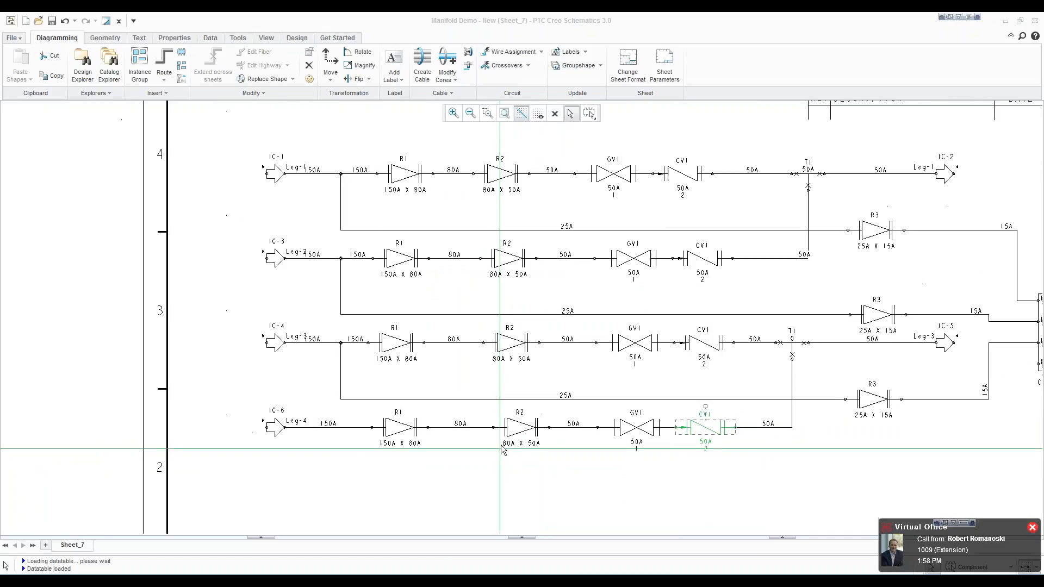
{"action": "left_click", "coordinate": [616, 481]}
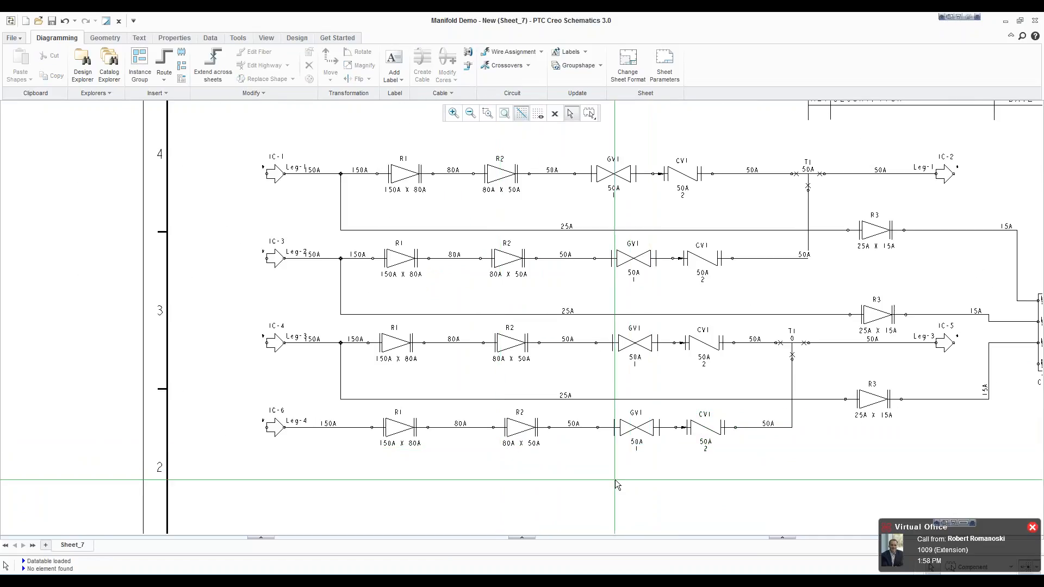
Step: Route a branch pipe segment from the Leg-4 line upstream of R1, running below Leg-4, to the lowest port of cabinet CAB-1
{"action": "scroll", "coordinate": [576, 447], "scroll_direction": "down", "scroll_amount": 2}
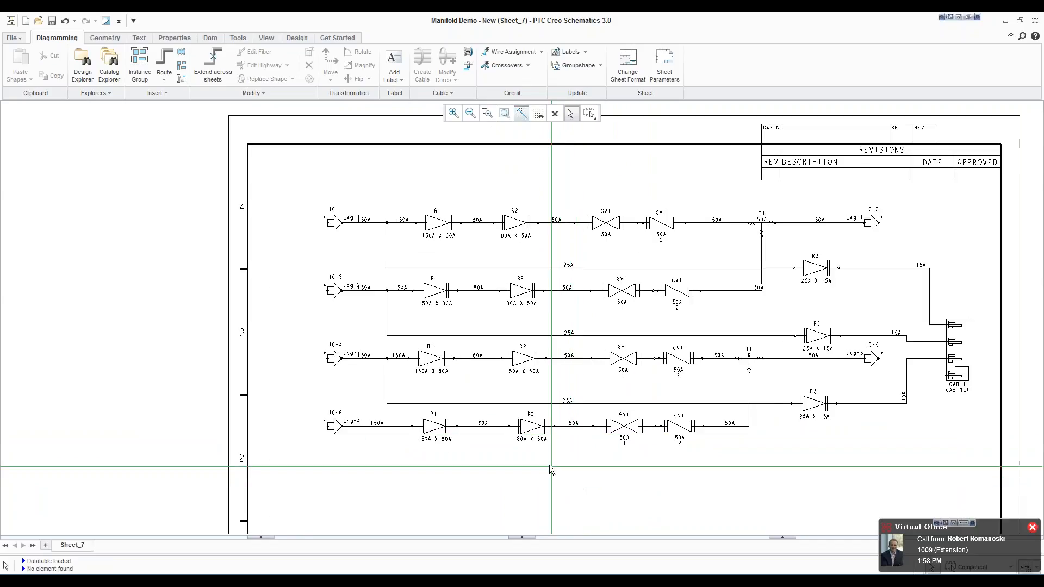
{"action": "scroll", "coordinate": [550, 478], "scroll_direction": "down", "scroll_amount": 1}
{"action": "scroll", "coordinate": [548, 484], "scroll_direction": "up", "scroll_amount": 1}
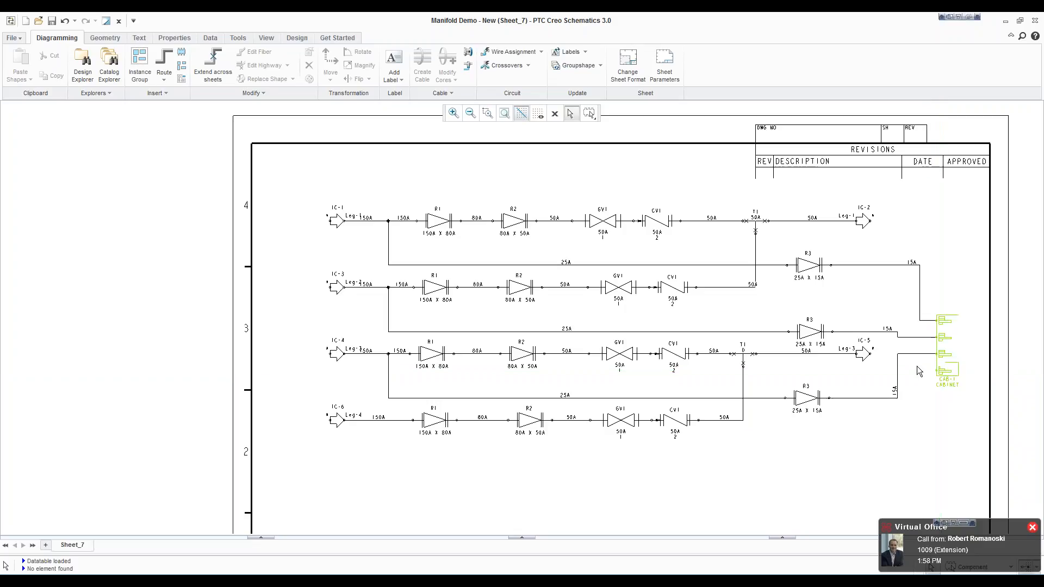
{"action": "left_click", "coordinate": [164, 60]}
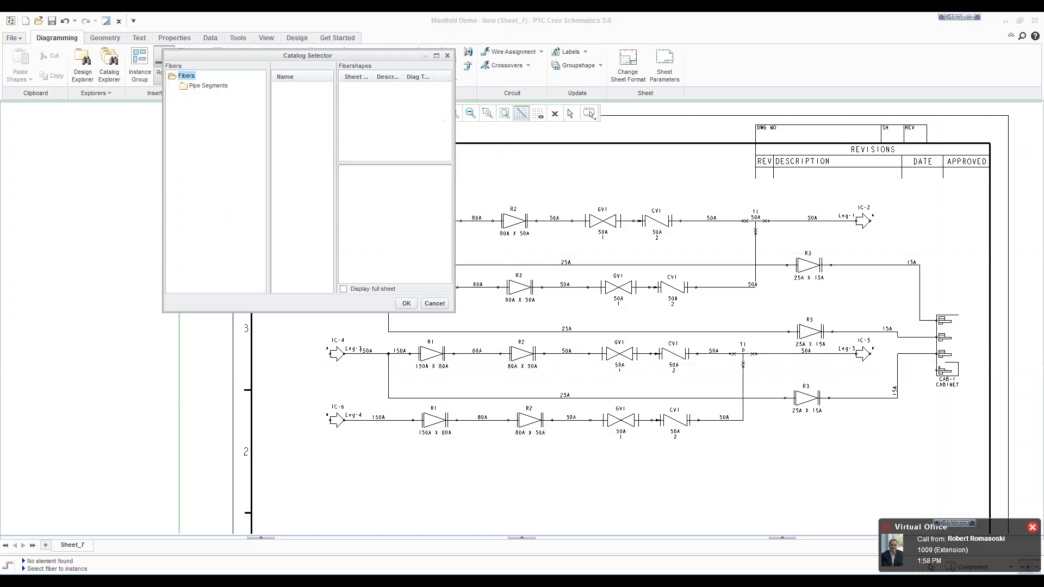
{"action": "left_click", "coordinate": [208, 87]}
{"action": "left_click", "coordinate": [287, 88]}
{"action": "left_click", "coordinate": [407, 304]}
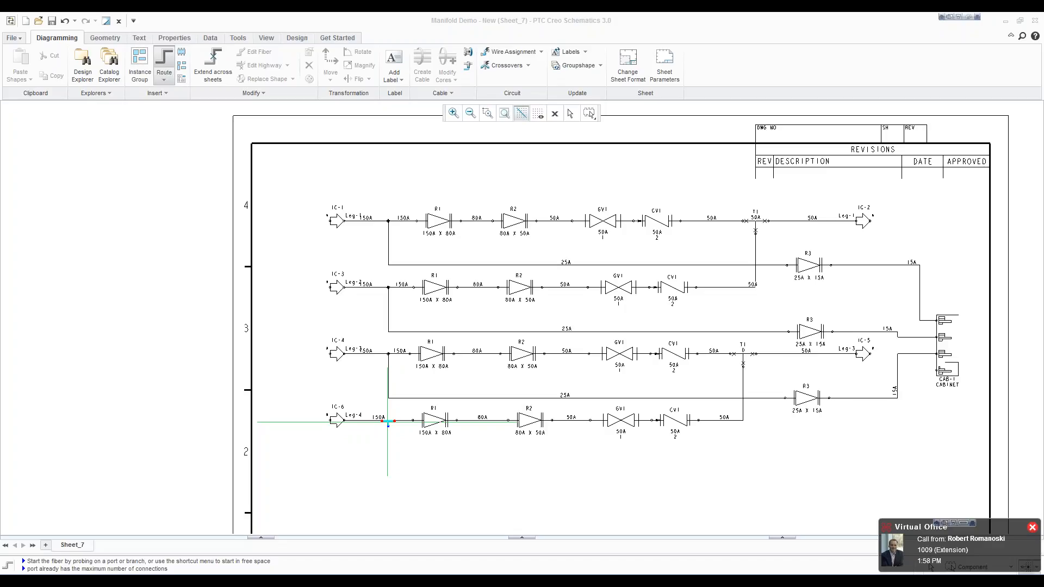
{"action": "left_click", "coordinate": [387, 421]}
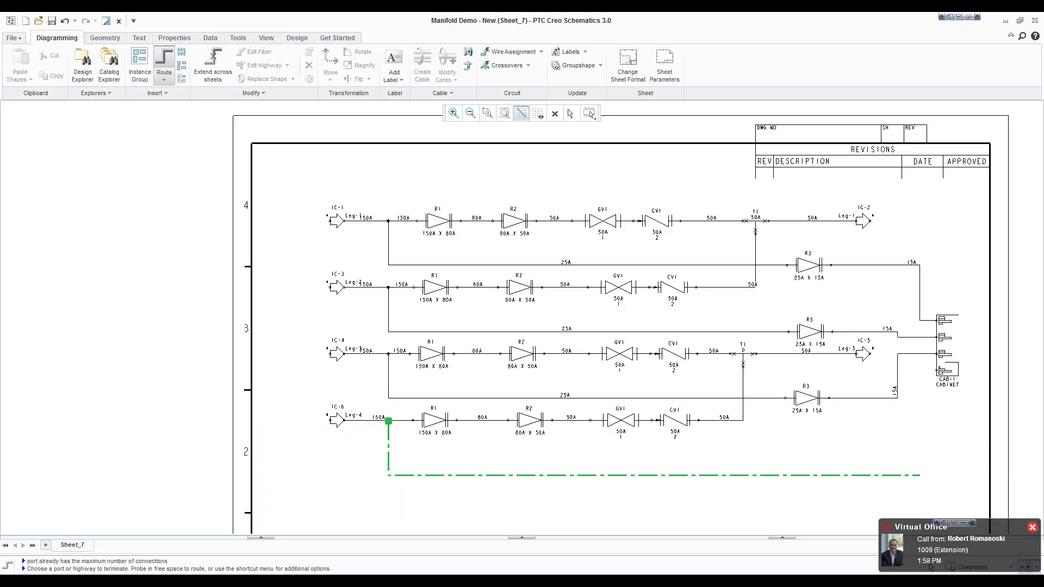
{"action": "left_click", "coordinate": [939, 370]}
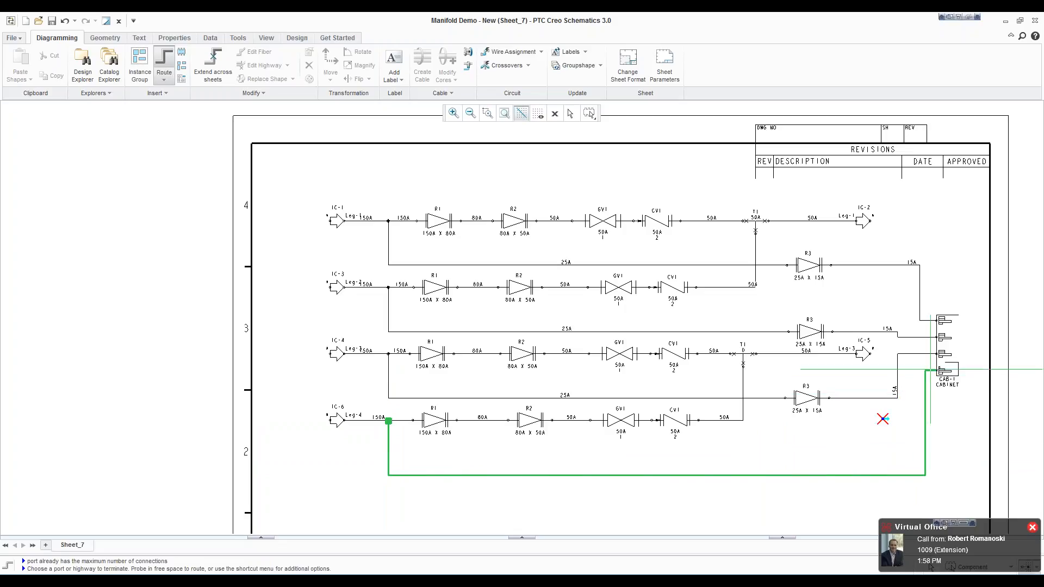
{"action": "right_click", "coordinate": [742, 452]}
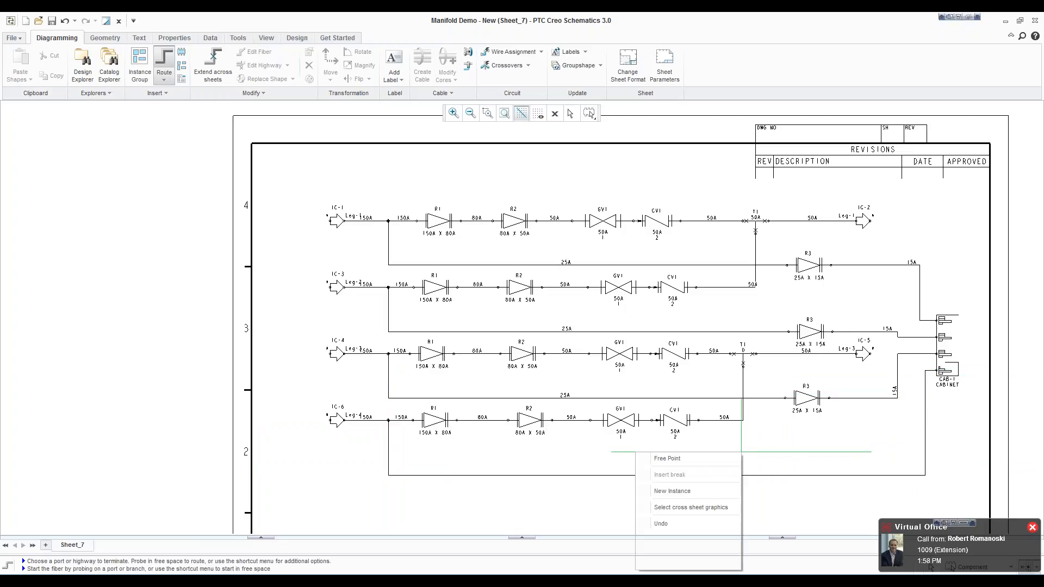
{"action": "left_click", "coordinate": [665, 564]}
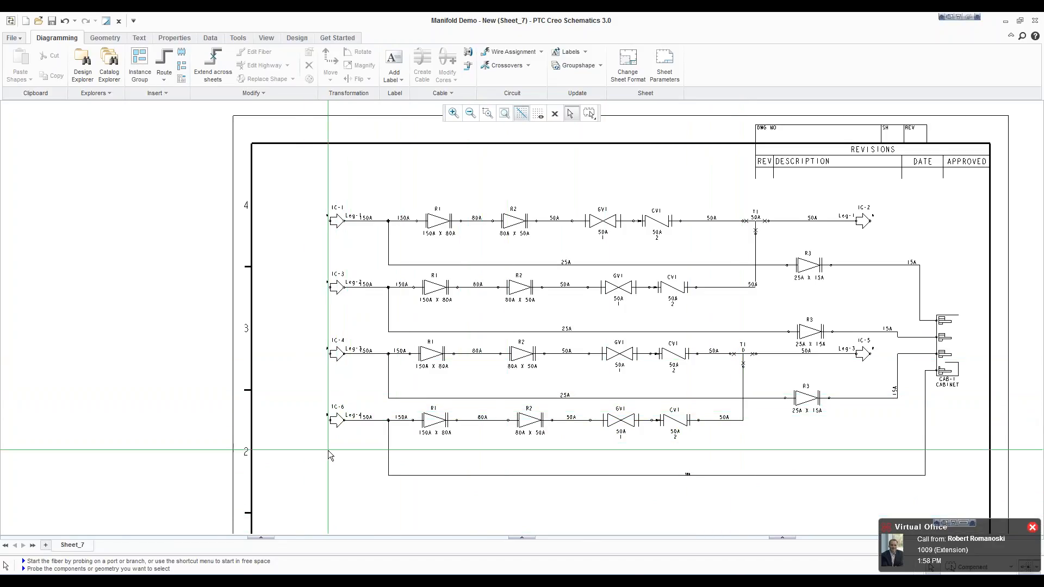
Step: Merge the new branch pipe below Leg-4 into the Leg-4 group, checking the group's extent by selecting it
{"action": "left_click", "coordinate": [388, 474]}
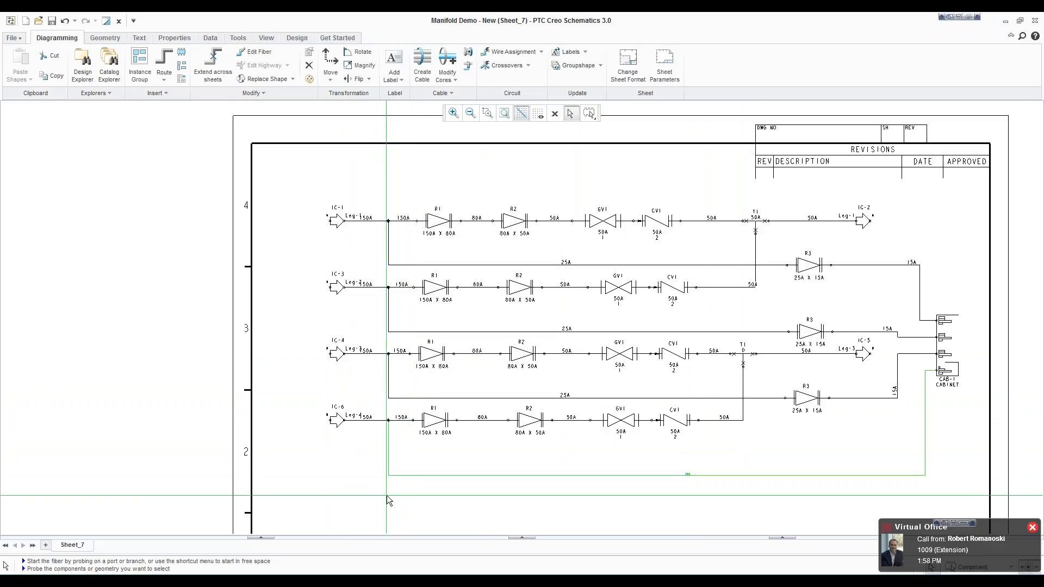
{"action": "left_click", "coordinate": [252, 94]}
{"action": "mouse_move", "coordinate": [229, 179]}
{"action": "left_click", "coordinate": [259, 192]}
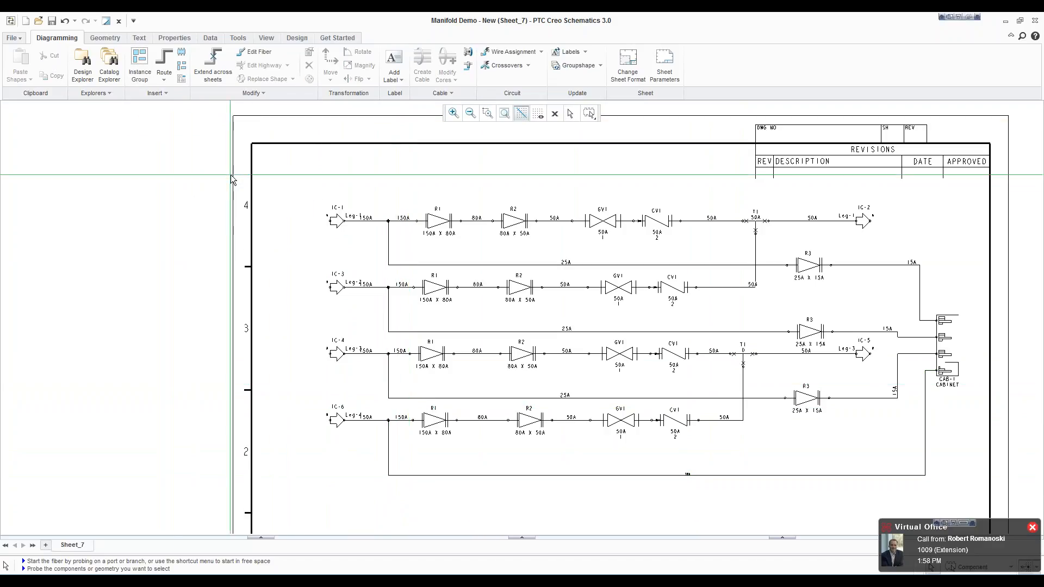
{"action": "left_click", "coordinate": [381, 429]}
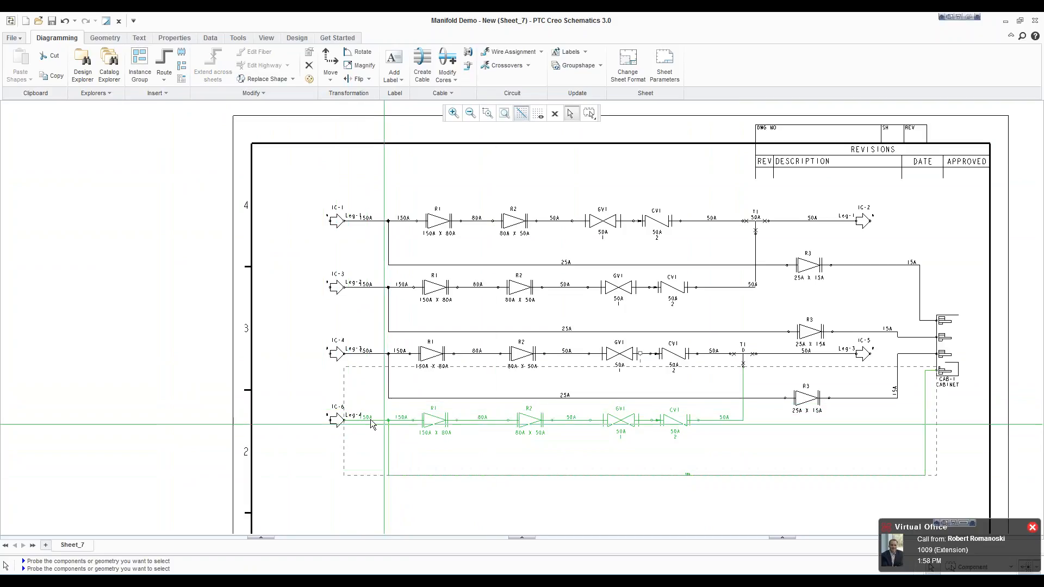
{"action": "left_click", "coordinate": [279, 362]}
Step: Apply the steel OLET dataset with size 150A and nsize 25A to the branch point on Leg-4 upstream of R1
{"action": "scroll", "coordinate": [387, 421], "scroll_direction": "up", "scroll_amount": 6}
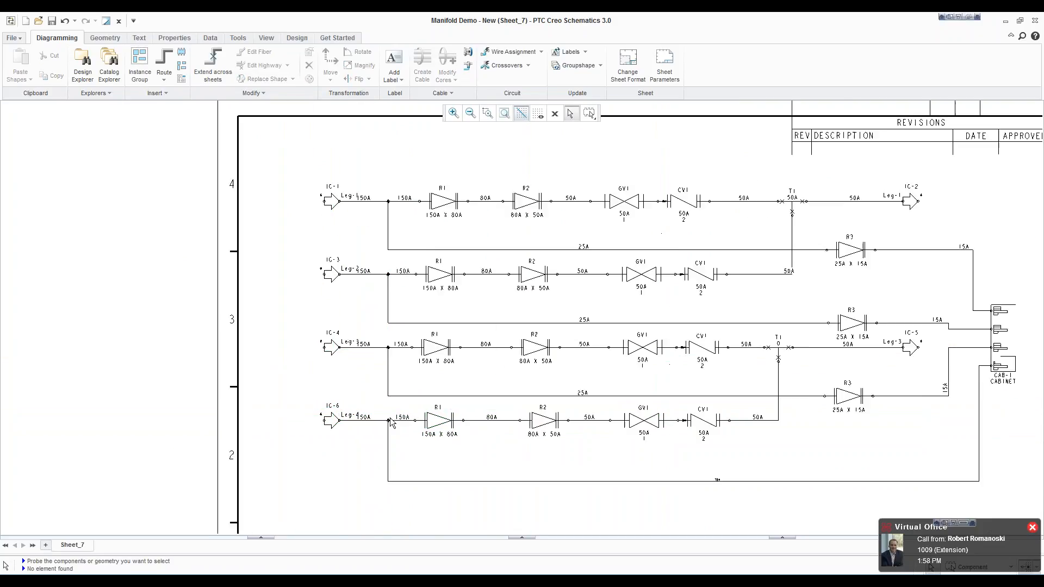
{"action": "scroll", "coordinate": [388, 428], "scroll_direction": "up", "scroll_amount": 4}
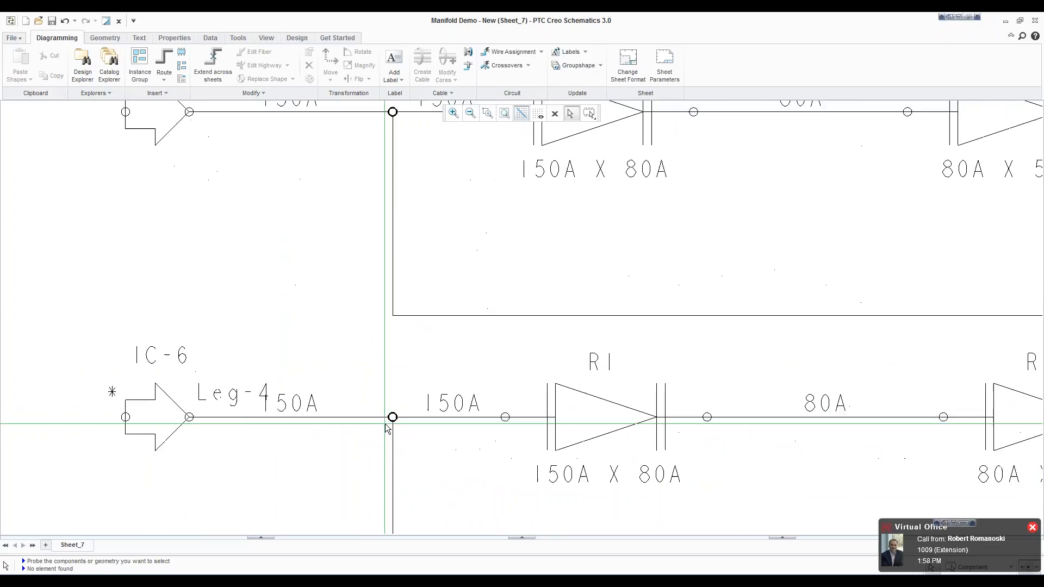
{"action": "left_click", "coordinate": [403, 408]}
{"action": "right_click", "coordinate": [375, 314]}
{"action": "left_click", "coordinate": [327, 497]}
{"action": "left_click", "coordinate": [477, 332]}
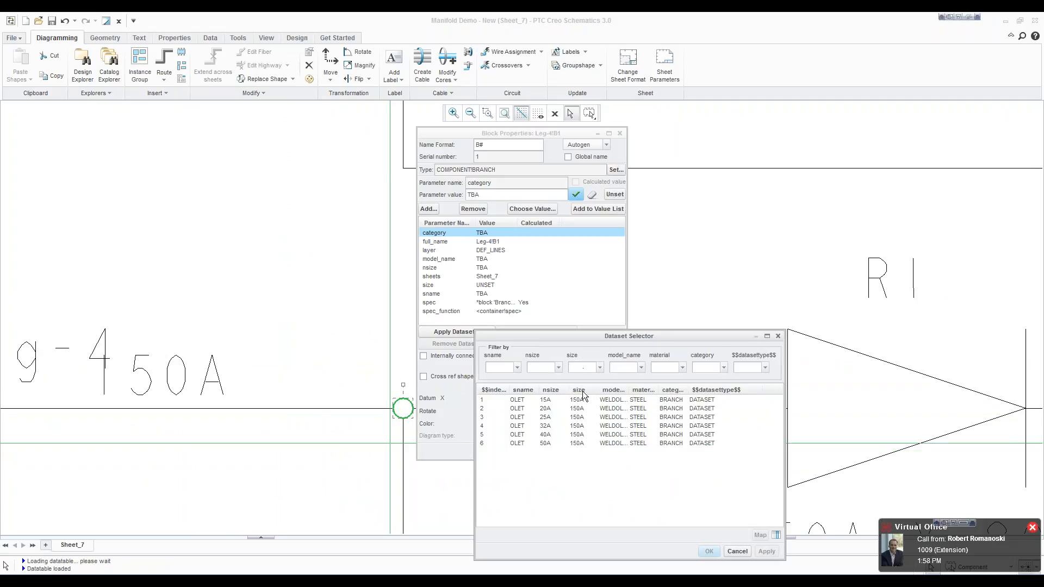
{"action": "left_click", "coordinate": [579, 416]}
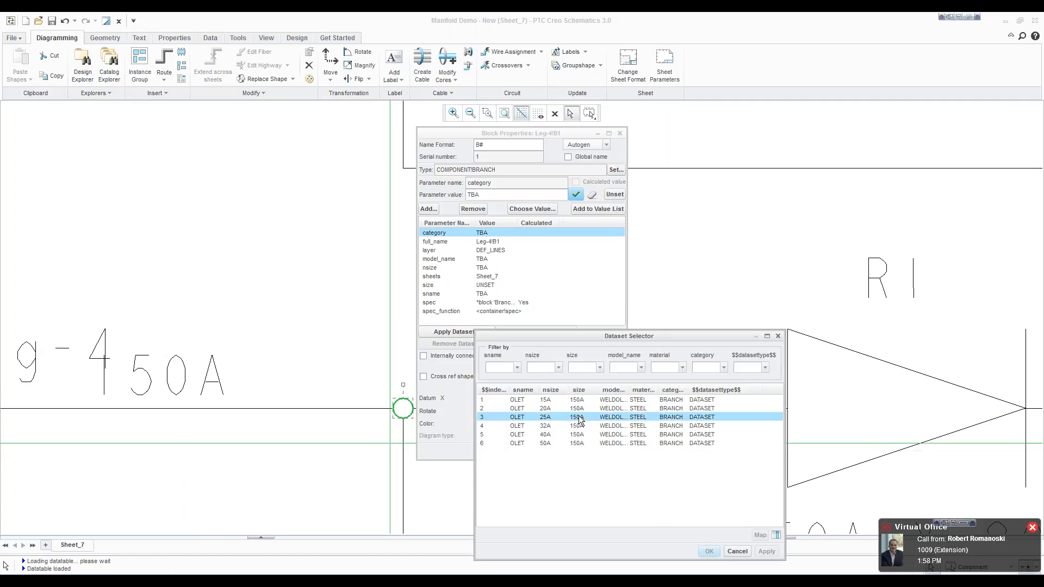
{"action": "left_click", "coordinate": [710, 551]}
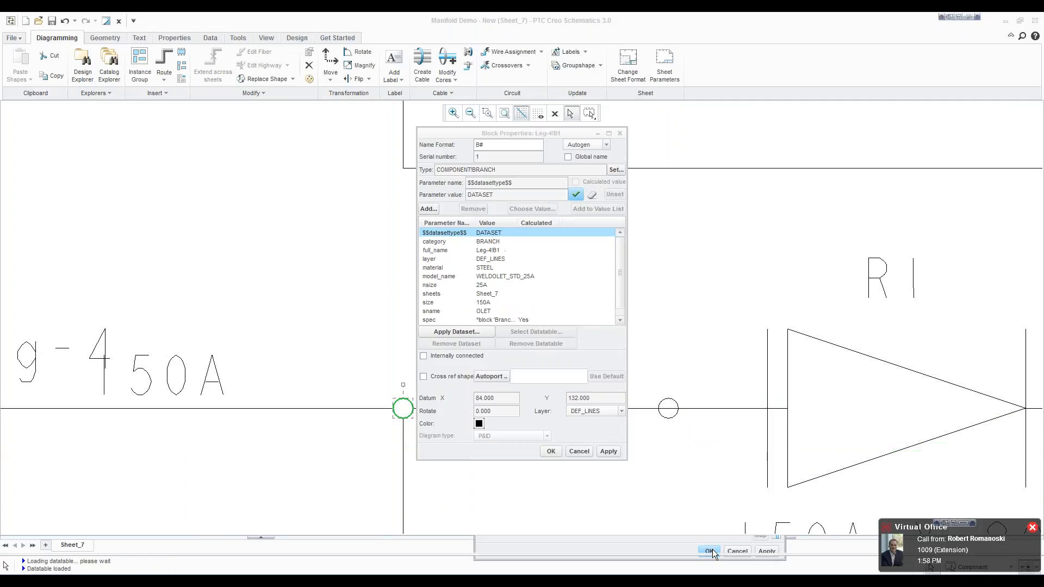
{"action": "left_click", "coordinate": [551, 451]}
{"action": "scroll", "coordinate": [374, 217], "scroll_direction": "down", "scroll_amount": 7}
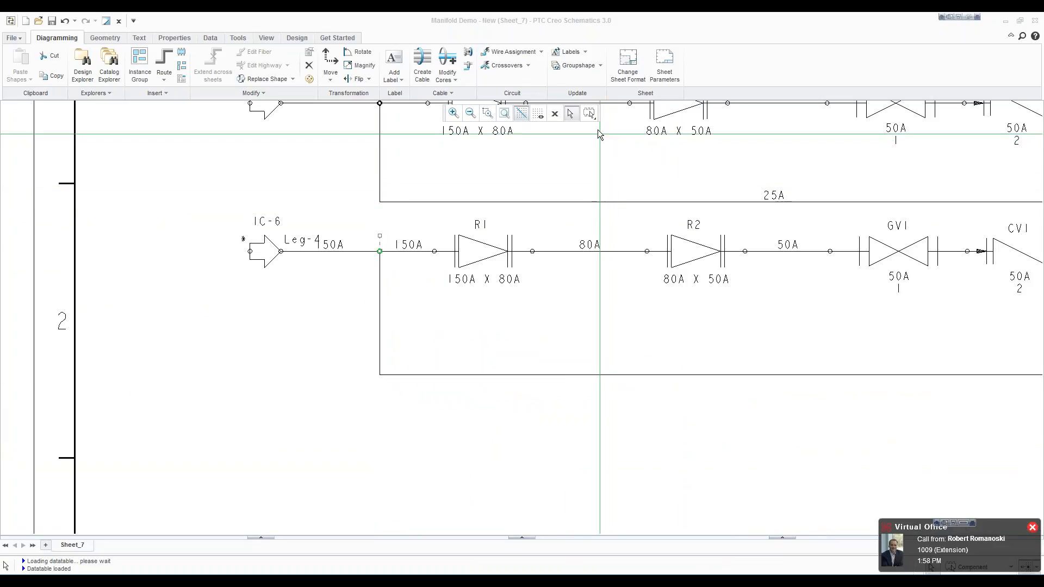
{"action": "left_click", "coordinate": [719, 332]}
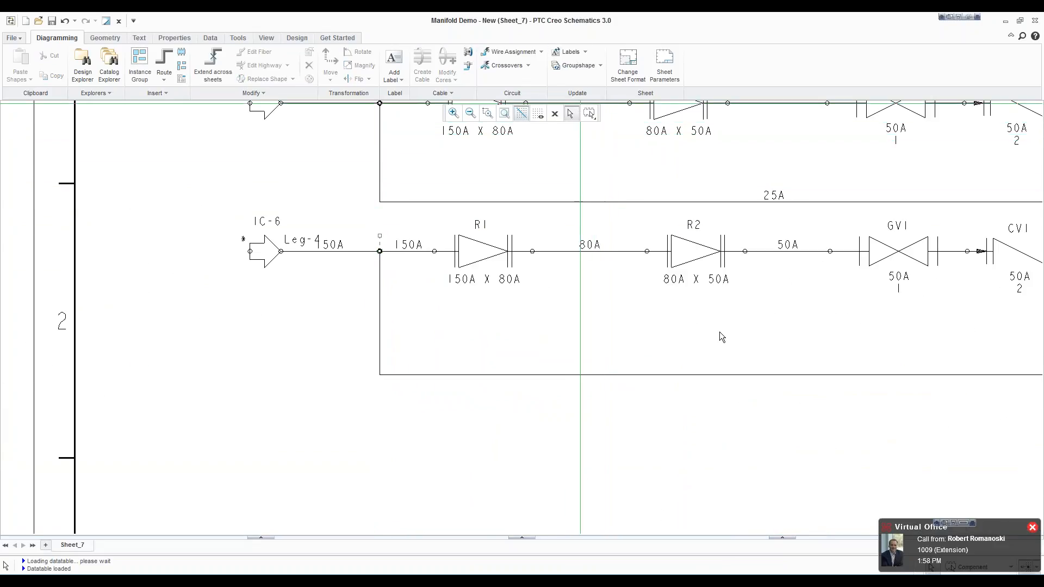
Step: Insert the flanged reducer CONCENTRIC-REDUCER-FL on the Leg-4 branch pipe, below the 25A x 15A reducer of Leg-3
{"action": "scroll", "coordinate": [720, 331], "scroll_direction": "down", "scroll_amount": 3}
{"action": "scroll", "coordinate": [970, 344], "scroll_direction": "up", "scroll_amount": 2}
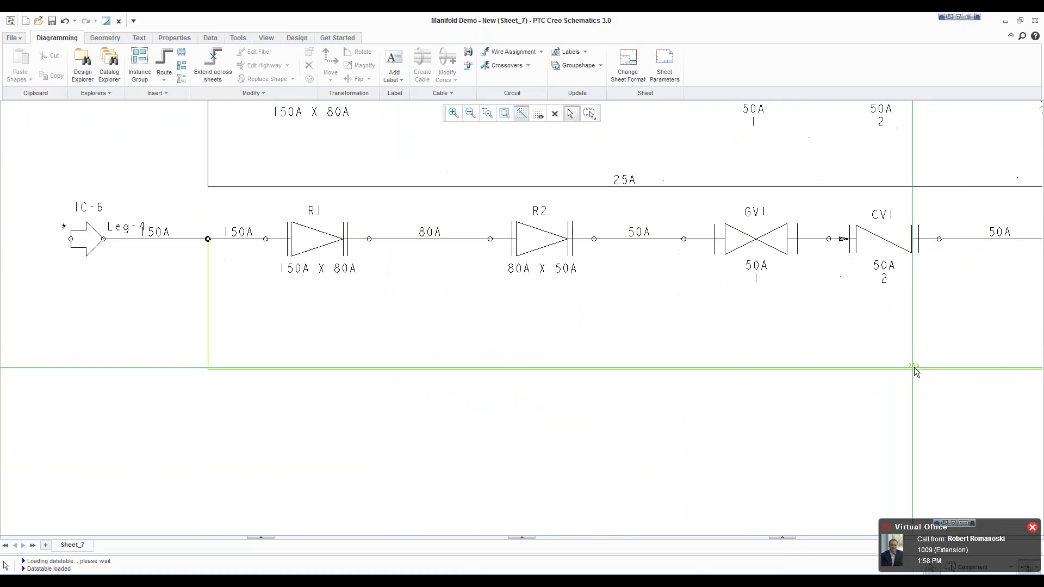
{"action": "scroll", "coordinate": [630, 296], "scroll_direction": "down", "scroll_amount": 4}
{"action": "scroll", "coordinate": [980, 287], "scroll_direction": "up", "scroll_amount": 3}
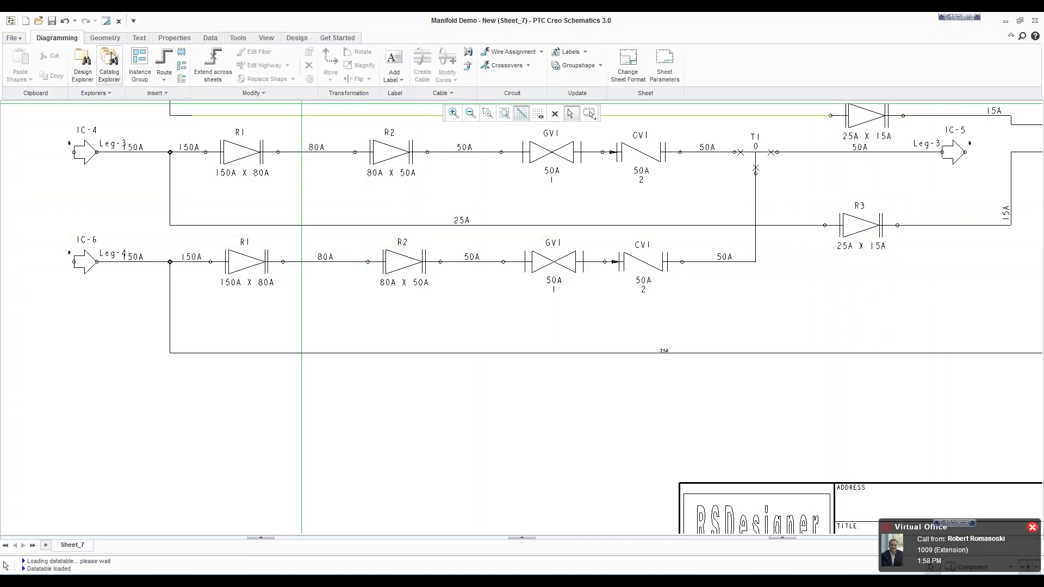
{"action": "left_click", "coordinate": [182, 52]}
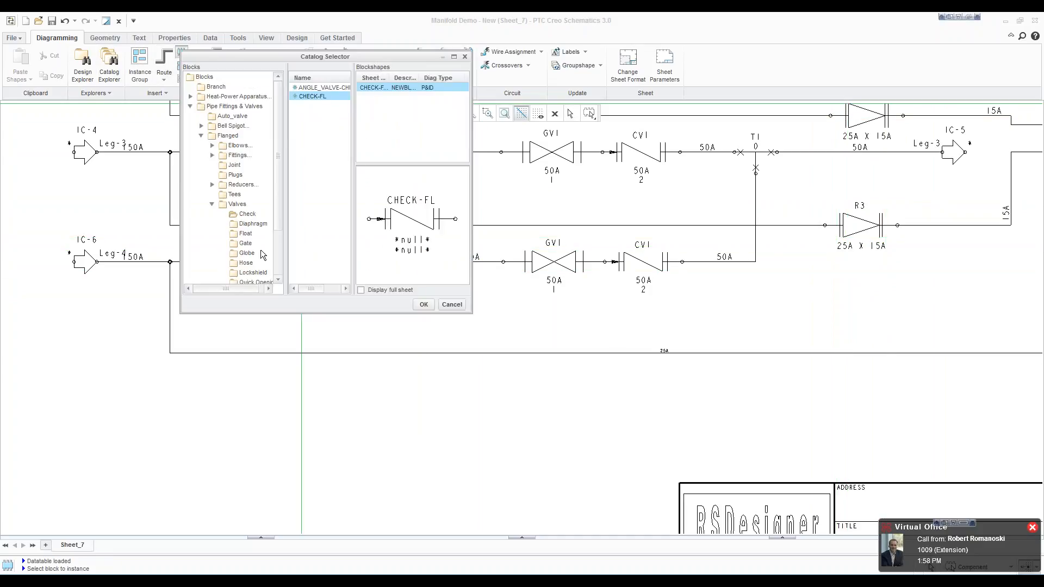
{"action": "left_click", "coordinate": [212, 204]}
{"action": "left_click", "coordinate": [212, 185]}
{"action": "left_click", "coordinate": [253, 194]}
{"action": "left_click", "coordinate": [321, 88]}
{"action": "left_click", "coordinate": [424, 305]}
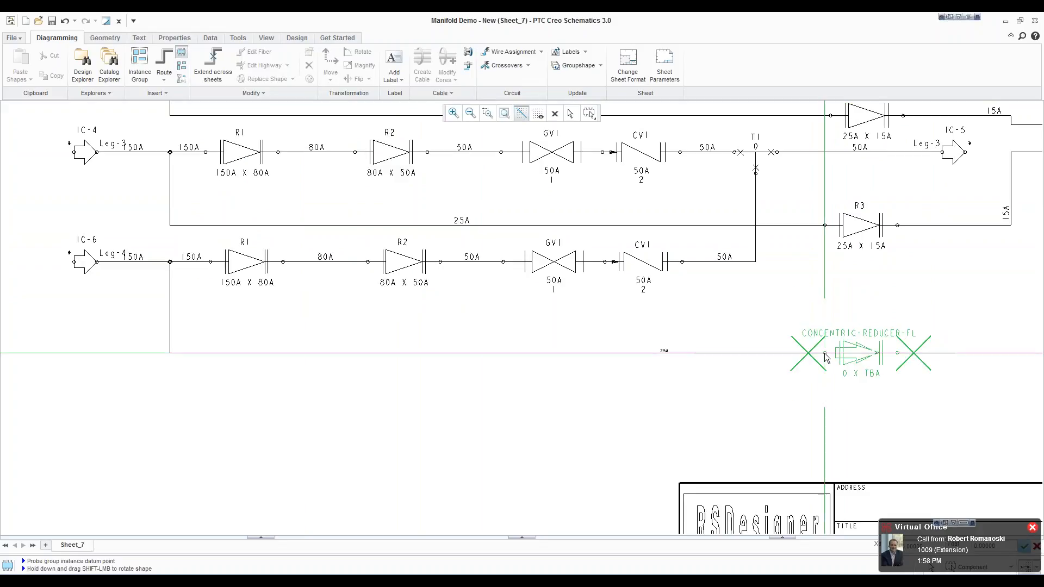
{"action": "left_click", "coordinate": [728, 366]}
Step: Apply the steel CRED reducer dataset with size 25A and nsize 15A to reducer R3 on the Leg-4 branch pipe
{"action": "right_click", "coordinate": [802, 400]}
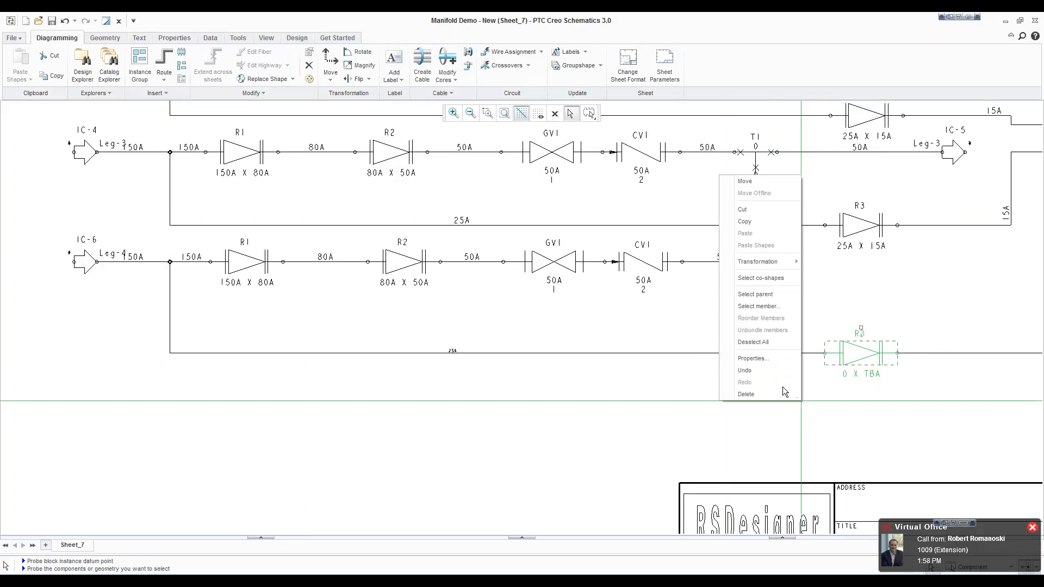
{"action": "left_click", "coordinate": [768, 358]}
{"action": "left_click", "coordinate": [465, 331]}
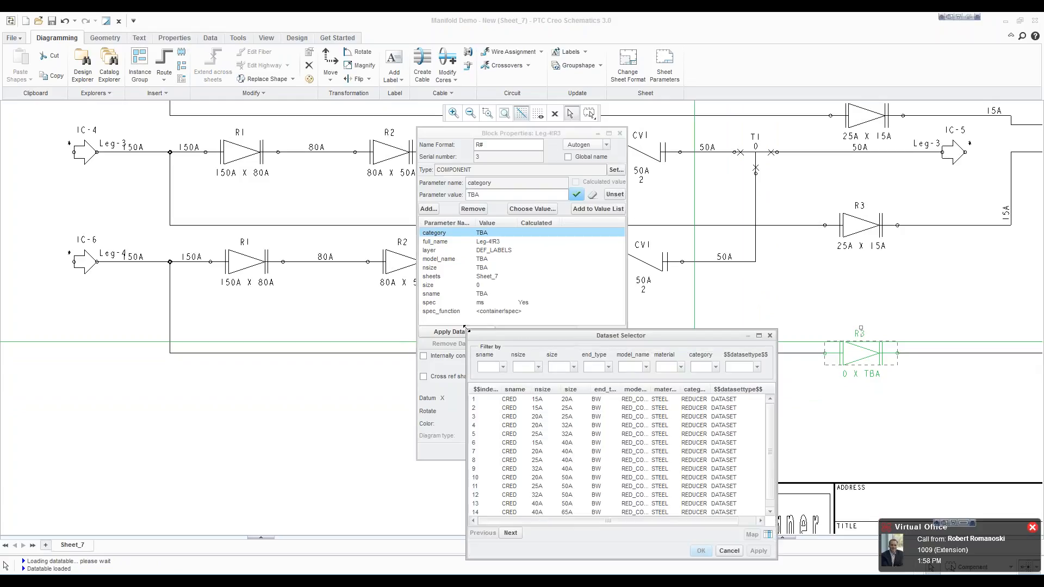
{"action": "left_click", "coordinate": [565, 368]}
{"action": "type", "text": "25A"}
{"action": "key", "text": "Return"}
{"action": "left_click", "coordinate": [535, 401]}
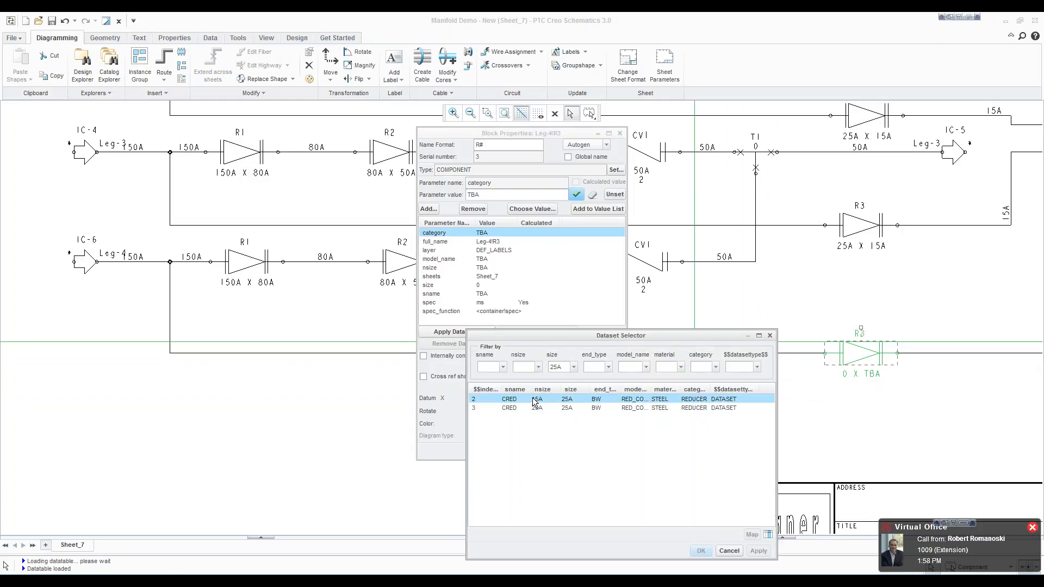
{"action": "left_click", "coordinate": [701, 551]}
{"action": "left_click", "coordinate": [551, 451]}
Step: Export the current sheet to an XML file named asadas, keeping General as the target application
{"action": "scroll", "coordinate": [523, 370], "scroll_direction": "down", "scroll_amount": 5}
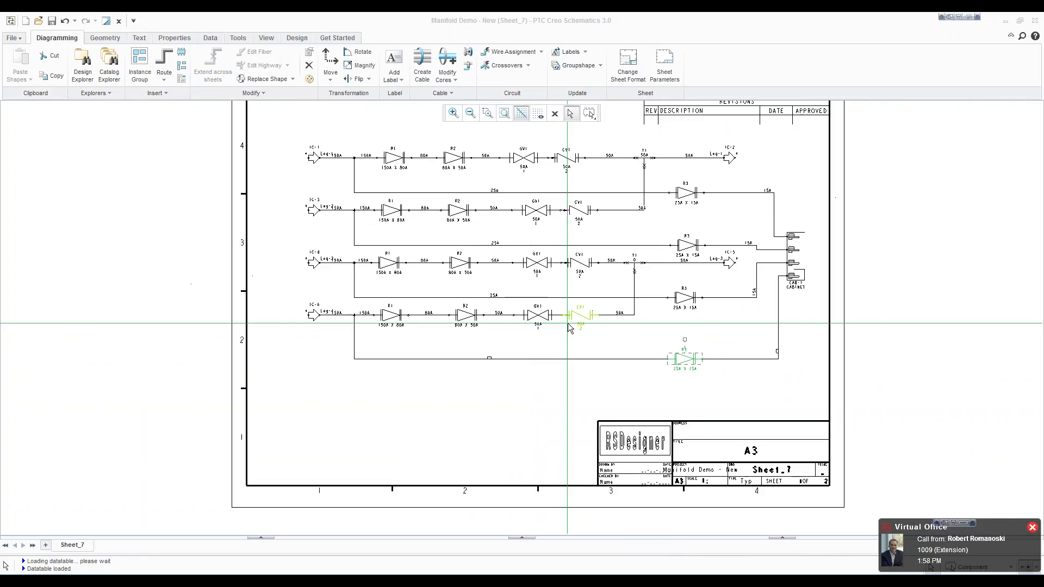
{"action": "scroll", "coordinate": [567, 324], "scroll_direction": "down", "scroll_amount": 1}
{"action": "scroll", "coordinate": [569, 128], "scroll_direction": "up", "scroll_amount": 1}
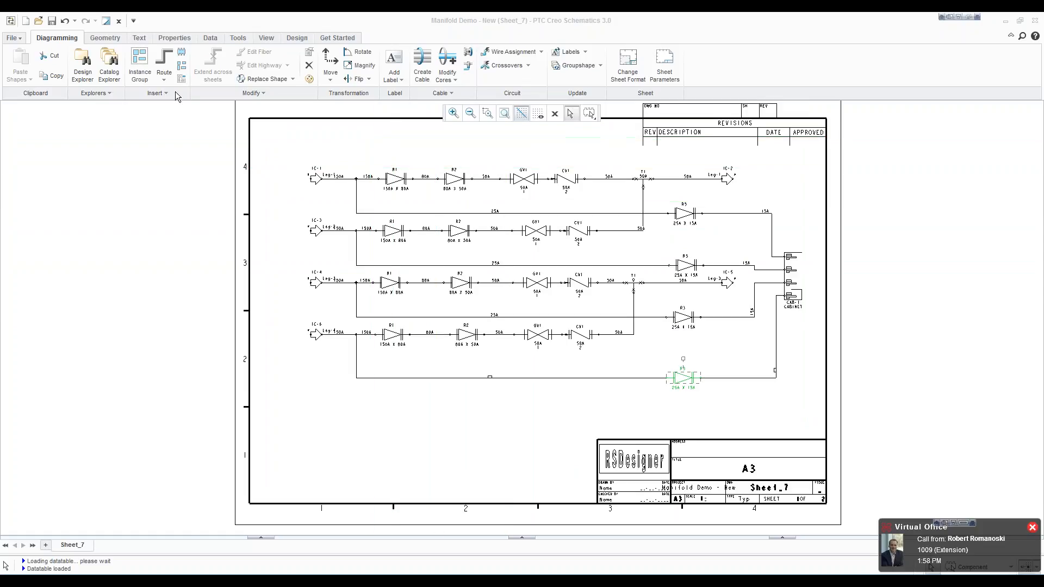
{"action": "left_click", "coordinate": [13, 38]}
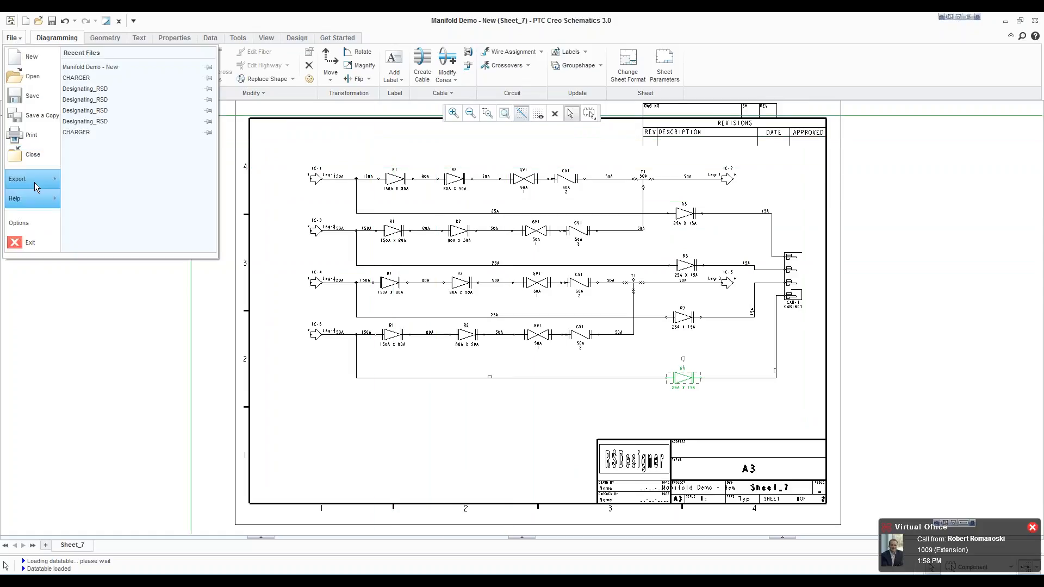
{"action": "mouse_move", "coordinate": [34, 182]}
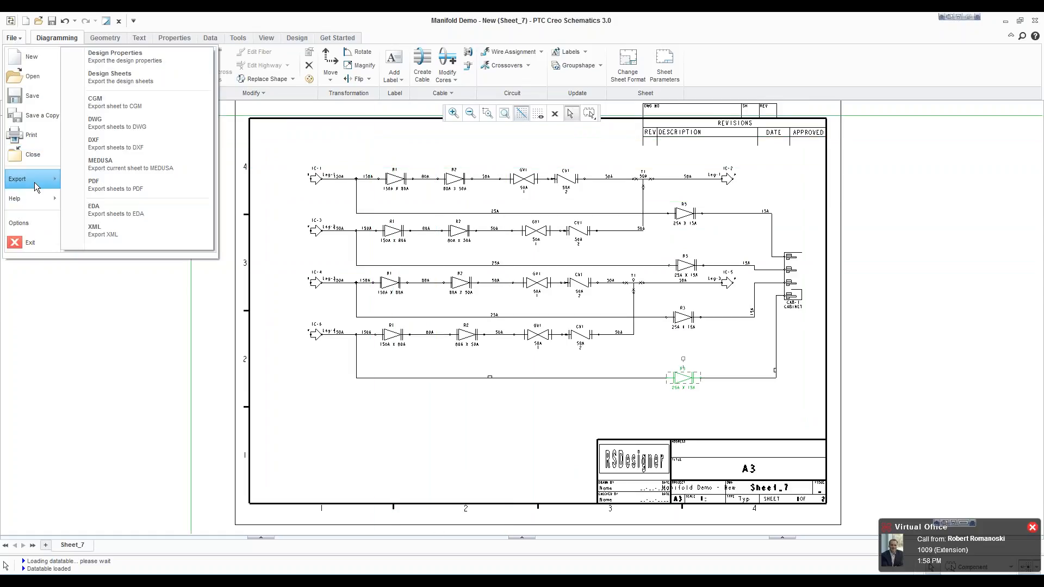
{"action": "left_click", "coordinate": [94, 231]}
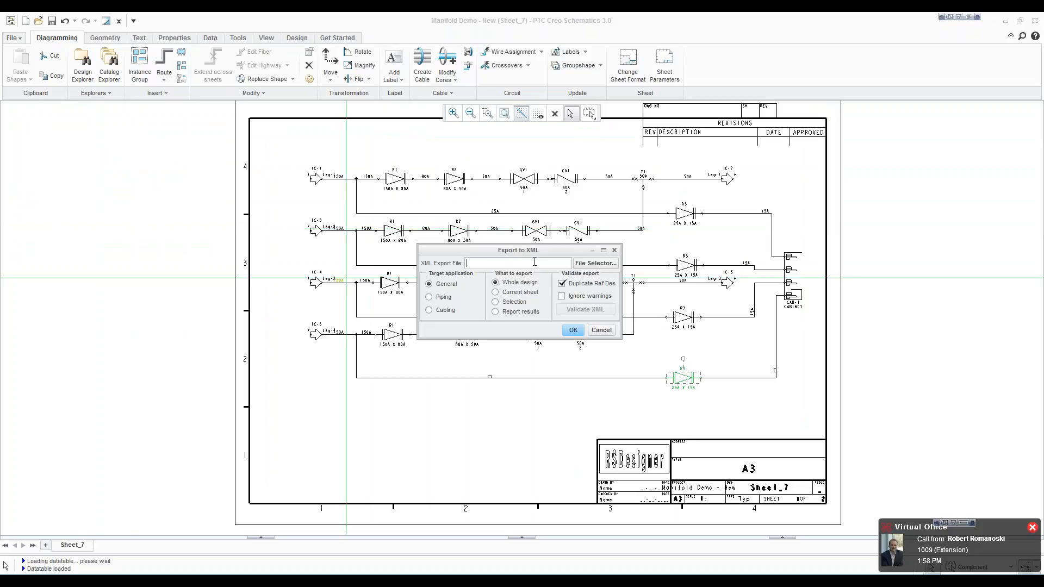
{"action": "type", "text": "asadas"}
{"action": "left_click", "coordinate": [516, 294]}
{"action": "left_click", "coordinate": [572, 335]}
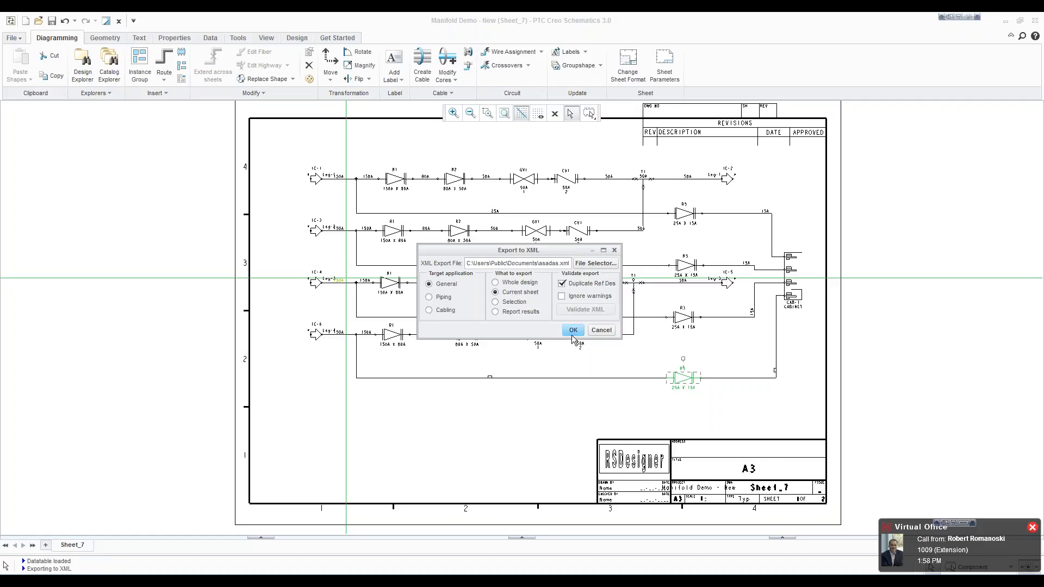
Step: Switch to the MANIFOLD_SKID assembly in PTC Creo Parametric and enter the Piping application
{"action": "left_click", "coordinate": [1007, 21]}
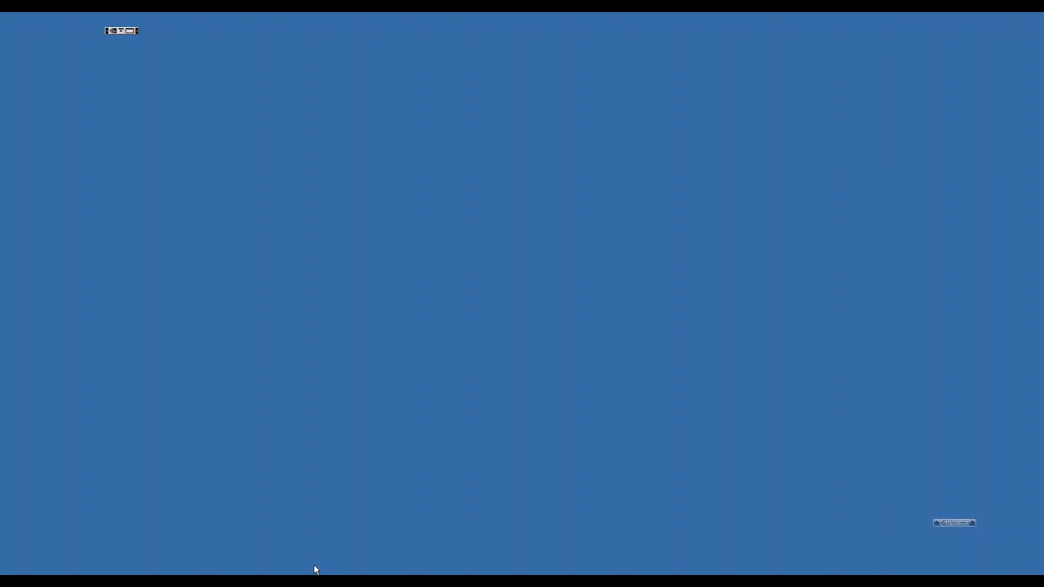
{"action": "left_click", "coordinate": [409, 556]}
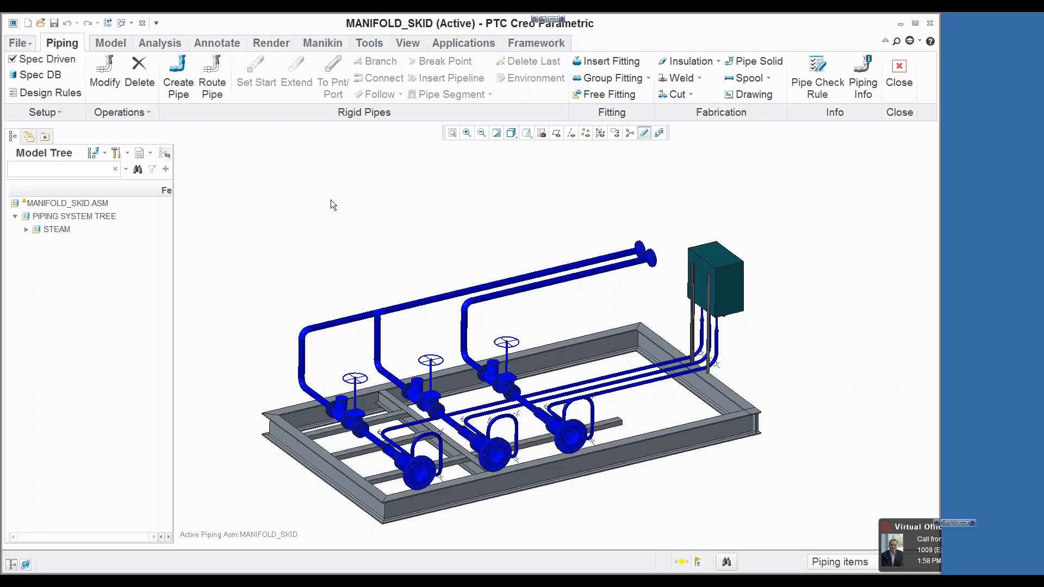
{"action": "left_click", "coordinate": [463, 43]}
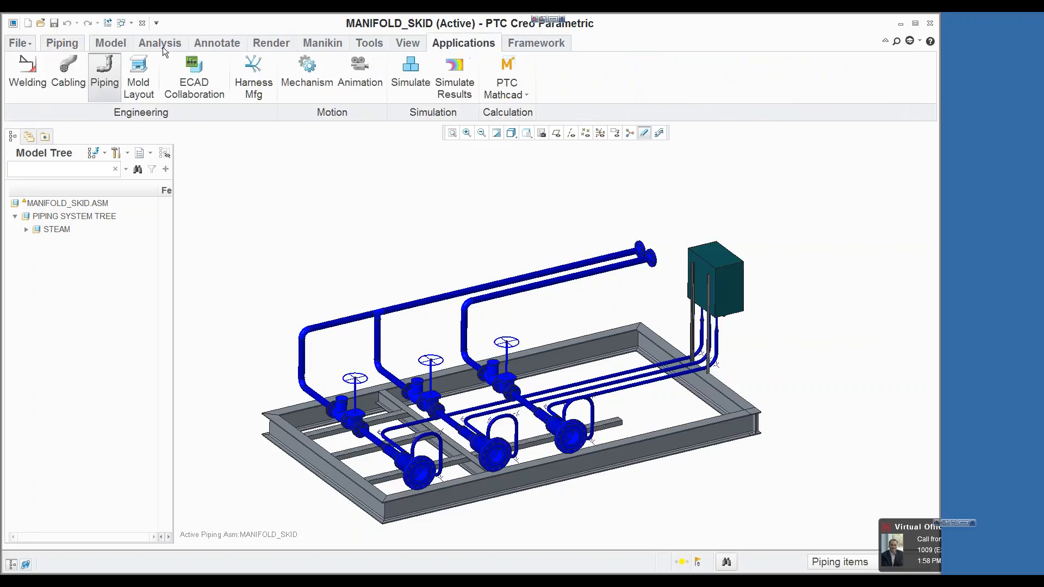
{"action": "left_click", "coordinate": [104, 76]}
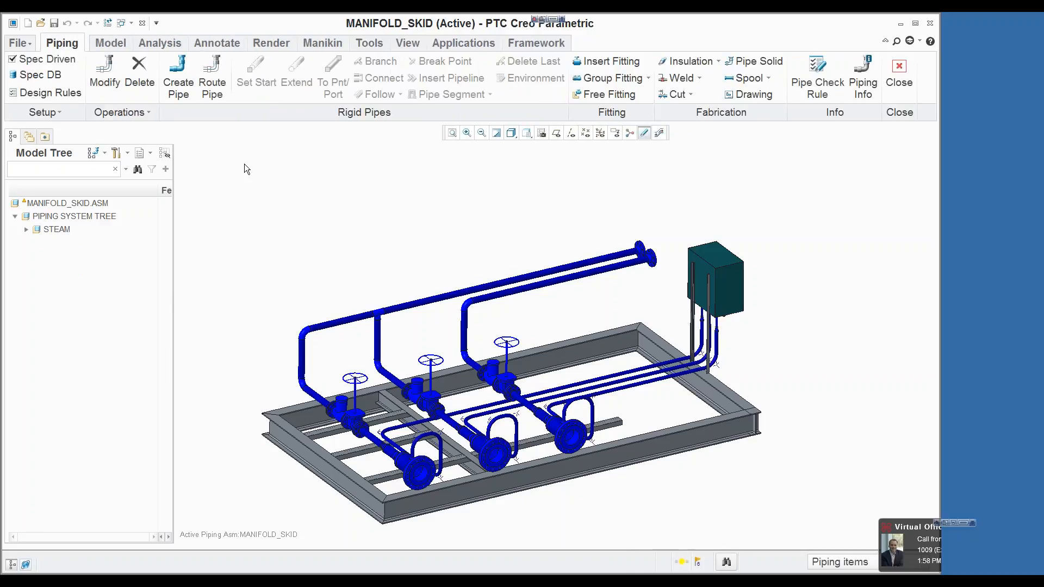
Step: Start a schematic-driven pipeline using from_schematic.xml from the rsd_xml folder and set its schematic label to Leg-4
{"action": "left_click", "coordinate": [172, 82]}
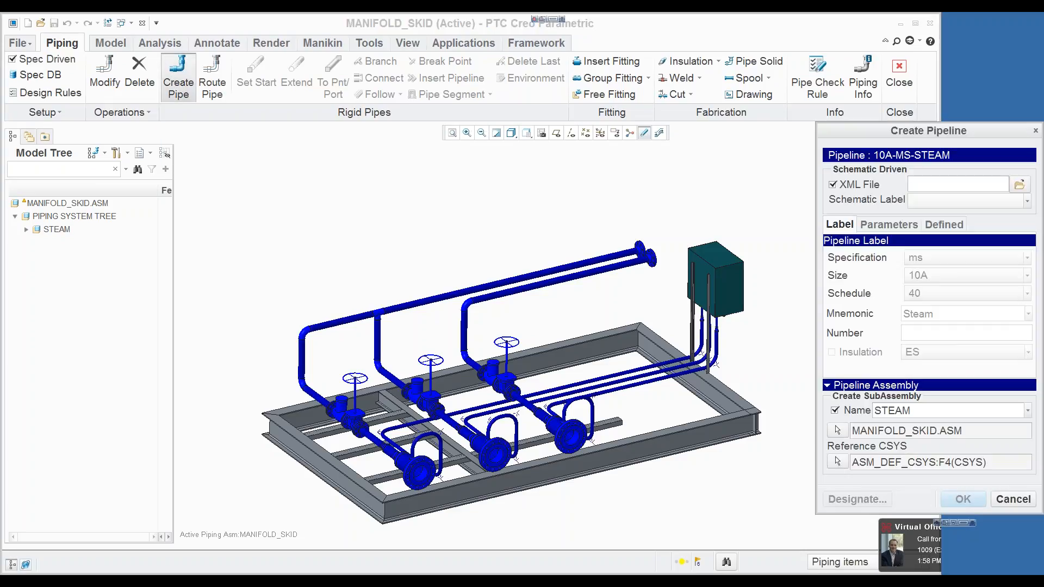
{"action": "left_click", "coordinate": [1019, 185]}
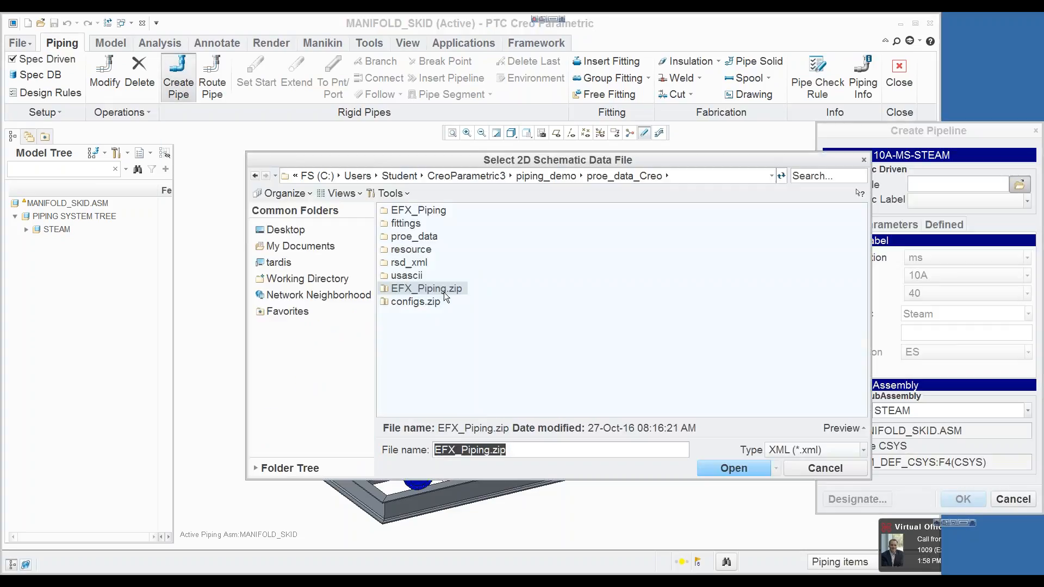
{"action": "left_click", "coordinate": [305, 279]}
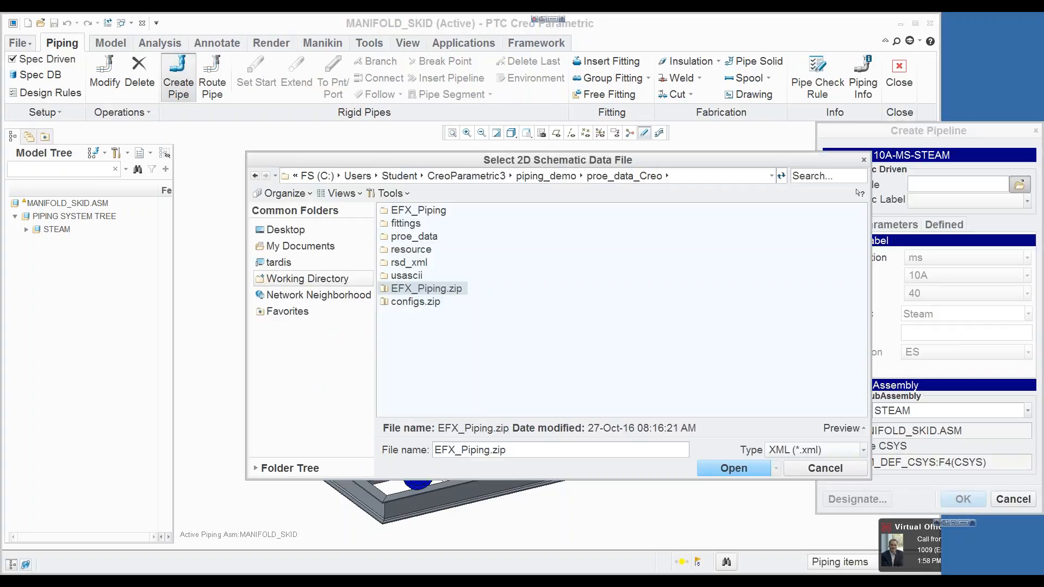
{"action": "double_click", "coordinate": [398, 263]}
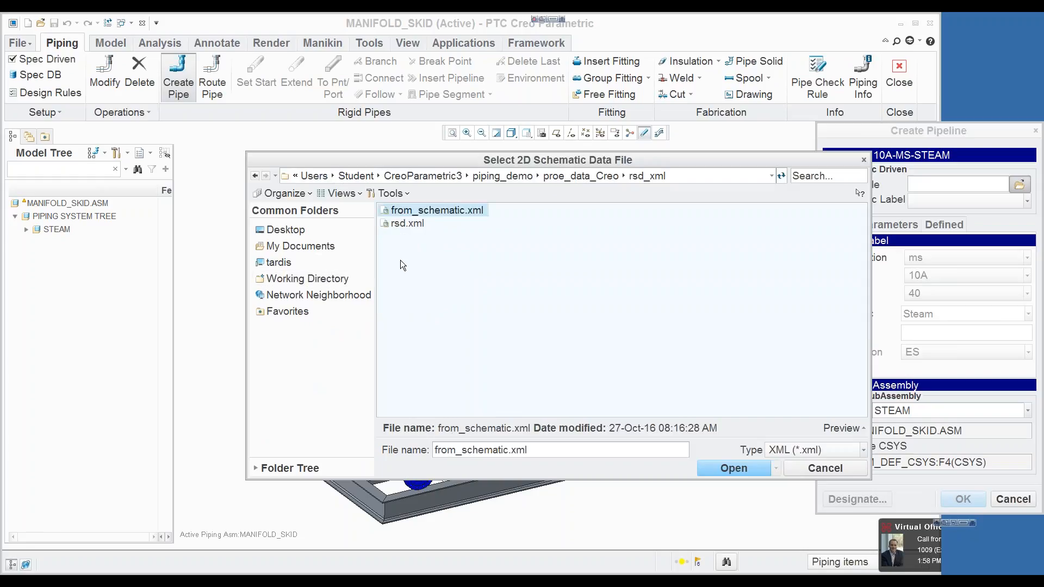
{"action": "left_click", "coordinate": [729, 467]}
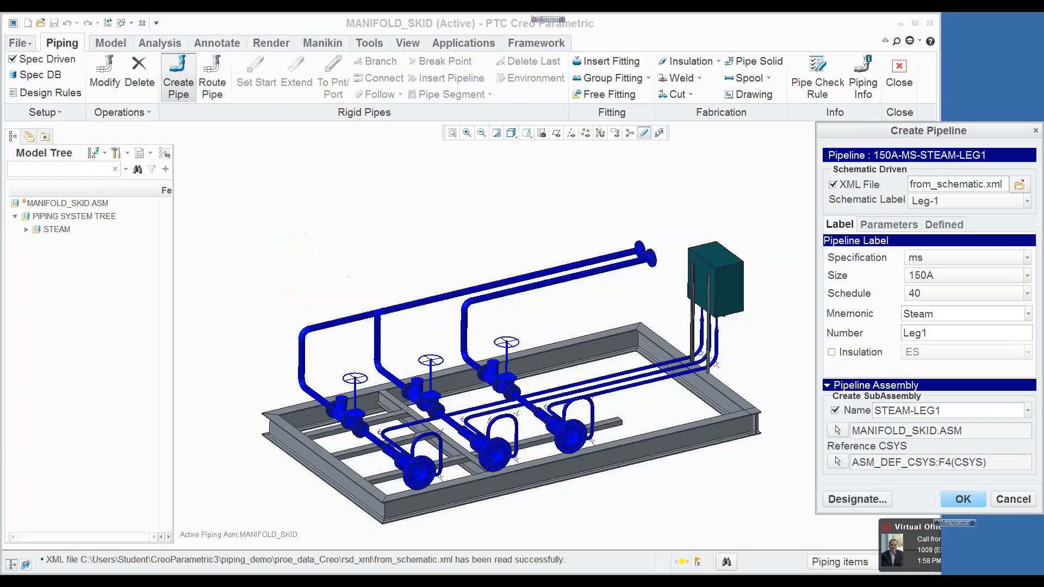
{"action": "left_click", "coordinate": [1028, 201]}
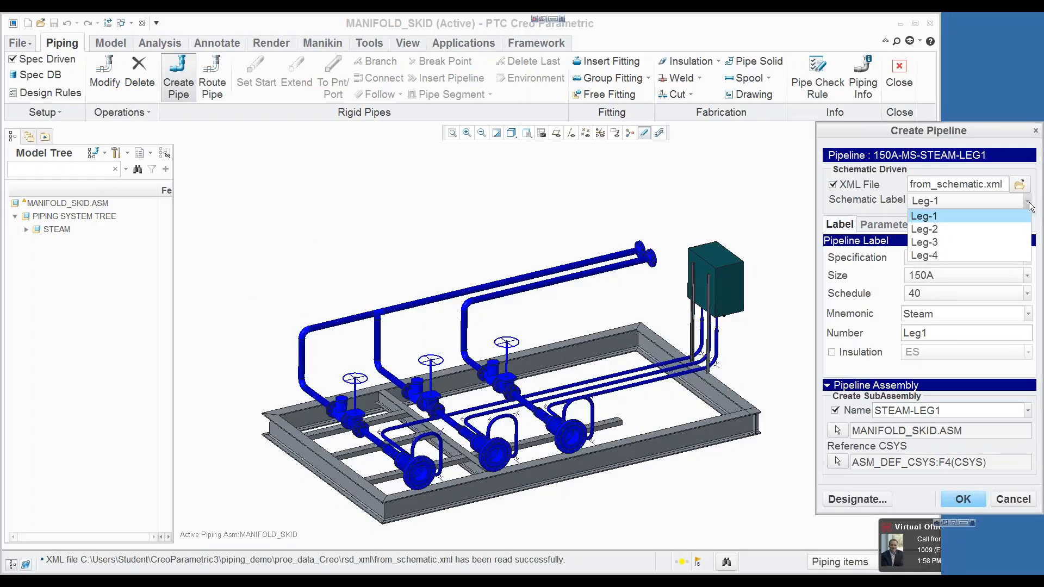
{"action": "left_click", "coordinate": [954, 254]}
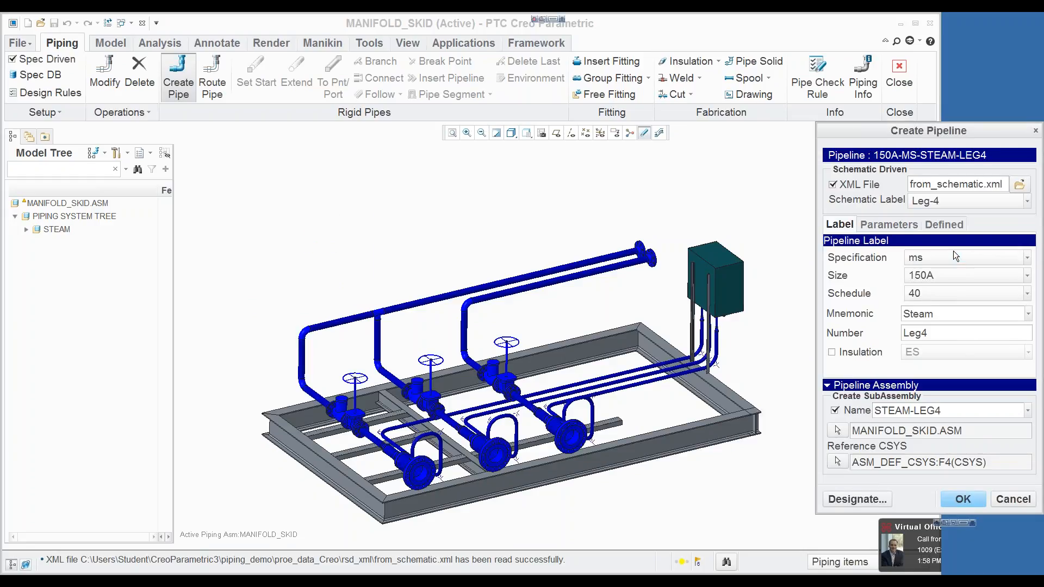
Step: Show the full assembly structure in the model tree, set PIPING_ASM.ASM as the parent assembly, and create the STEAM-LEG4 pipeline
{"action": "left_click", "coordinate": [837, 430]}
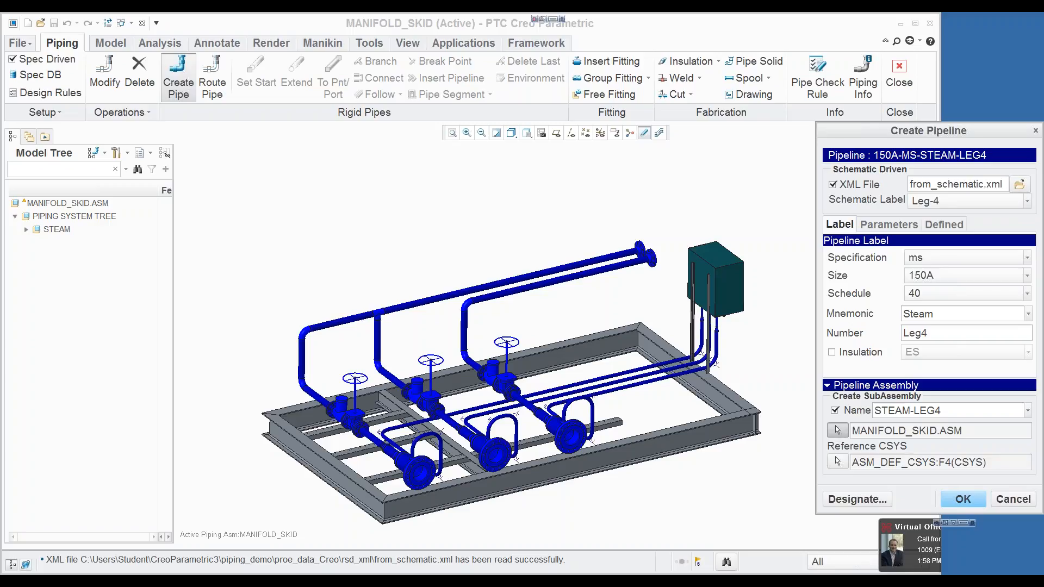
{"action": "left_click", "coordinate": [127, 153]}
{"action": "left_click", "coordinate": [105, 153]}
{"action": "left_click", "coordinate": [99, 168]}
{"action": "left_click", "coordinate": [15, 282]}
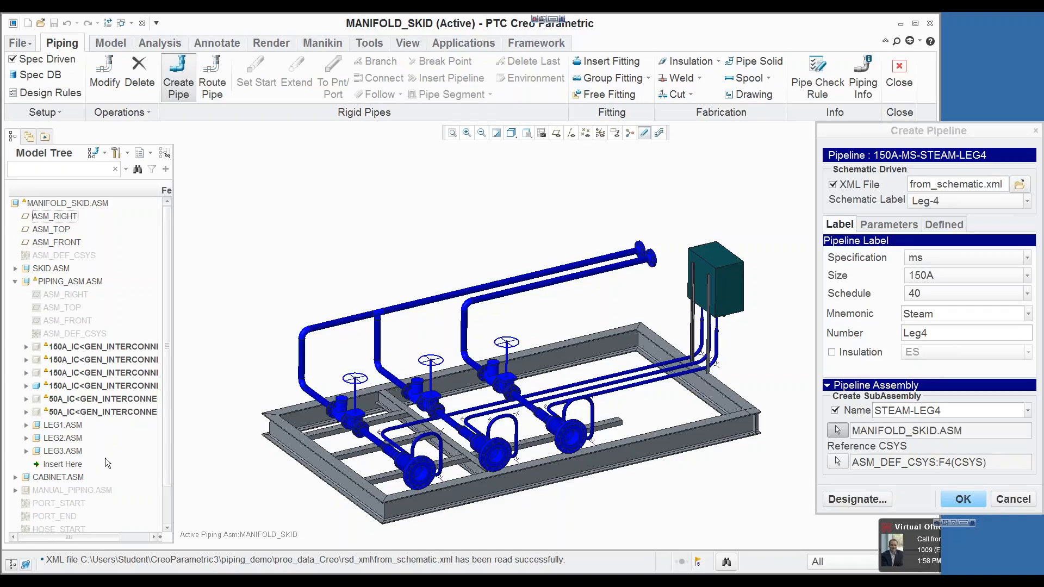
{"action": "left_click", "coordinate": [837, 431]}
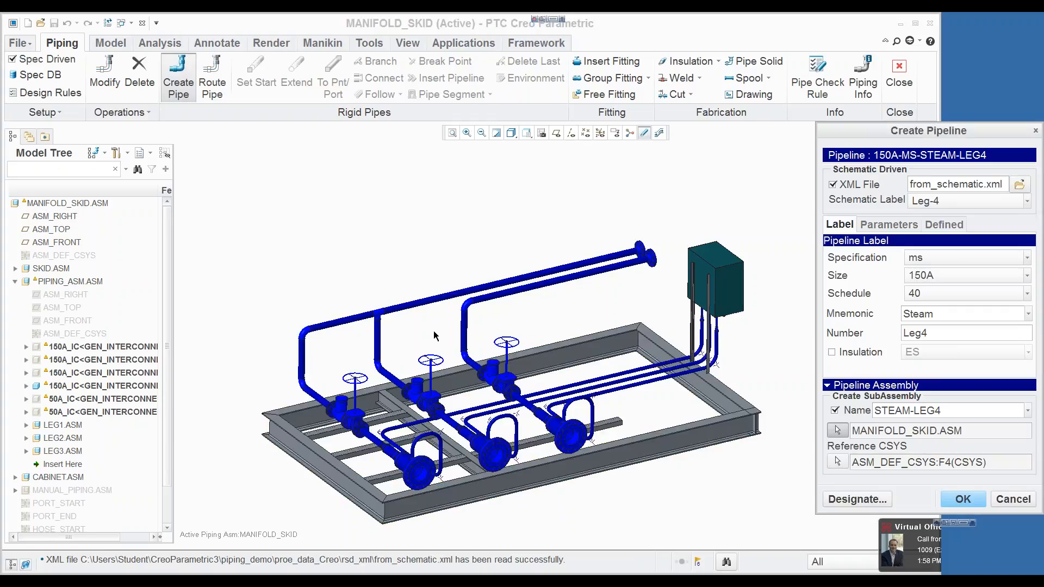
{"action": "left_click", "coordinate": [67, 282]}
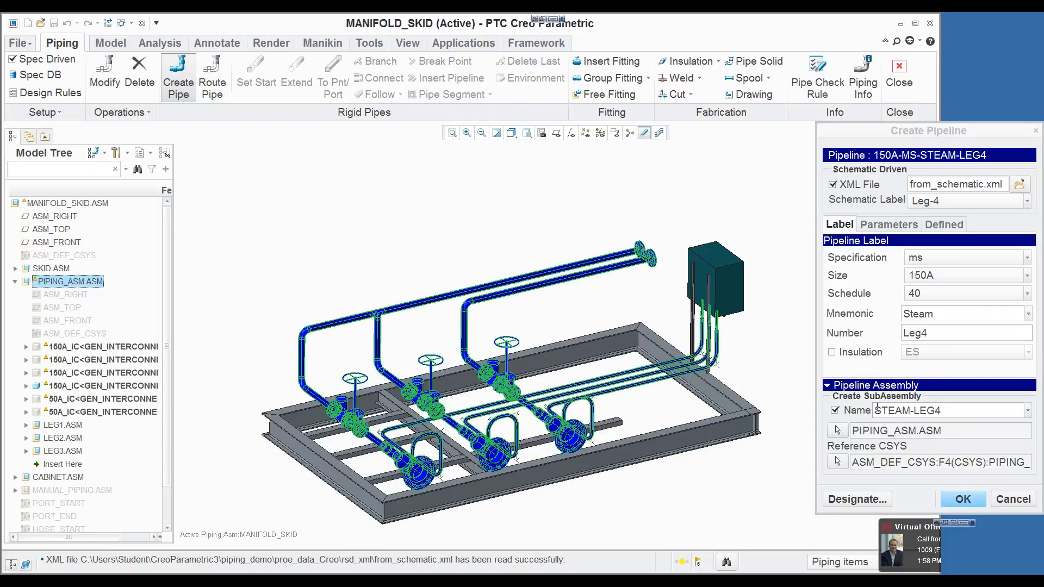
{"action": "left_click", "coordinate": [961, 501]}
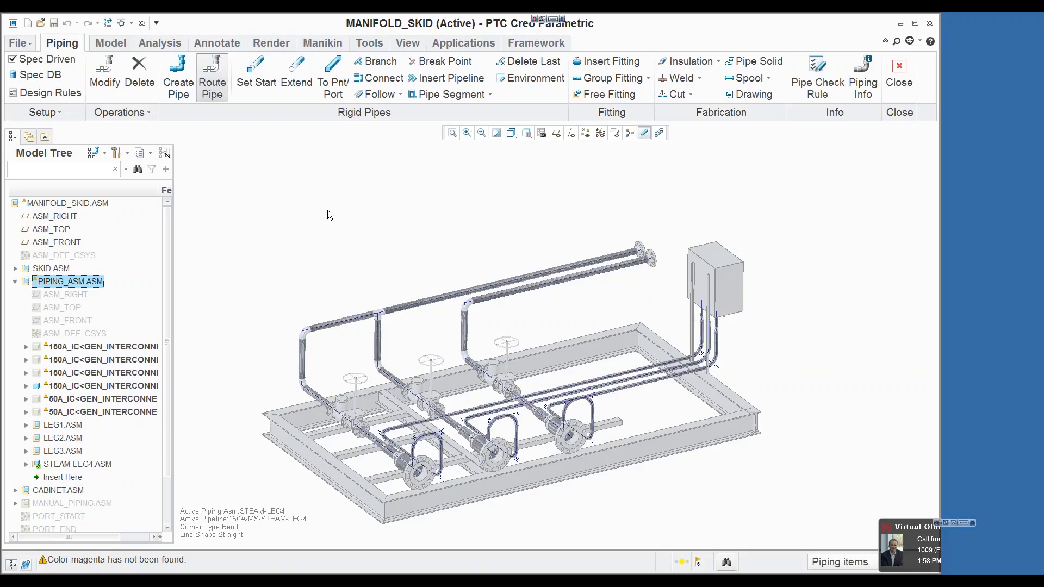
Step: Examine the schematic designation status of the 150A-MS-STEAM-LEG4 pipeline's equipment, nozzles and fittings
{"action": "left_click", "coordinate": [121, 112]}
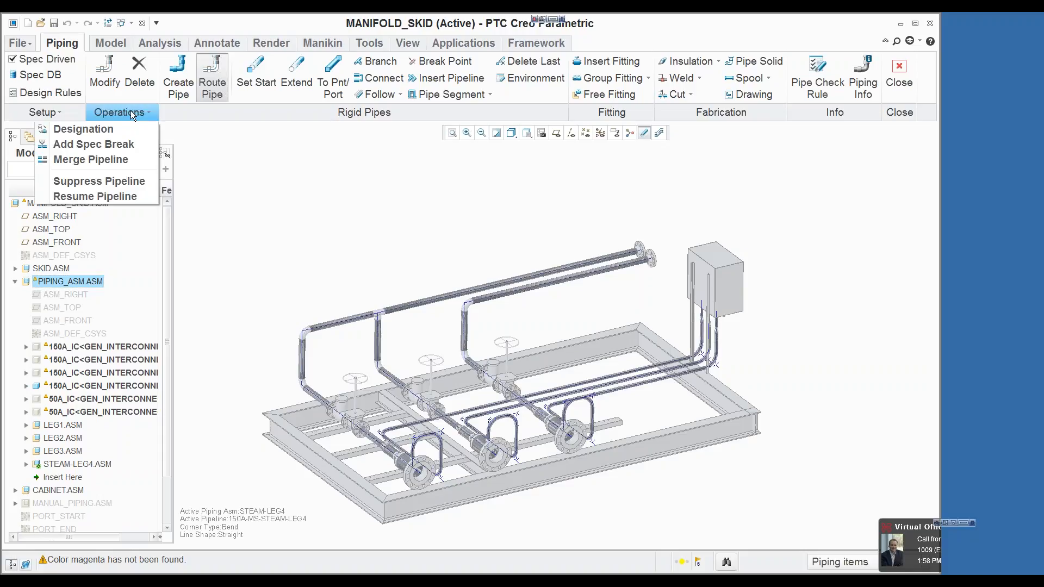
{"action": "left_click", "coordinate": [119, 129]}
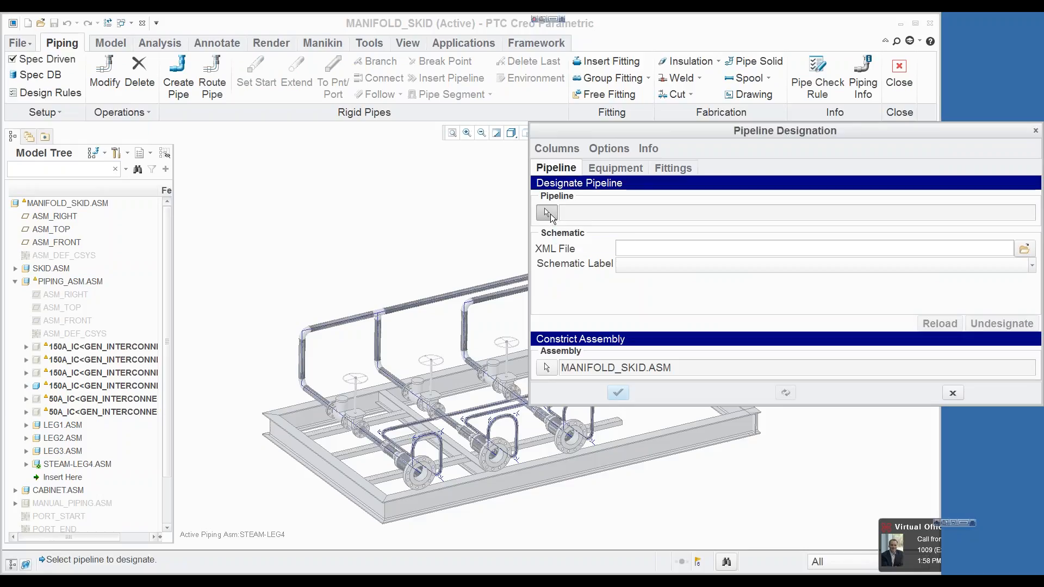
{"action": "left_click", "coordinate": [87, 462]}
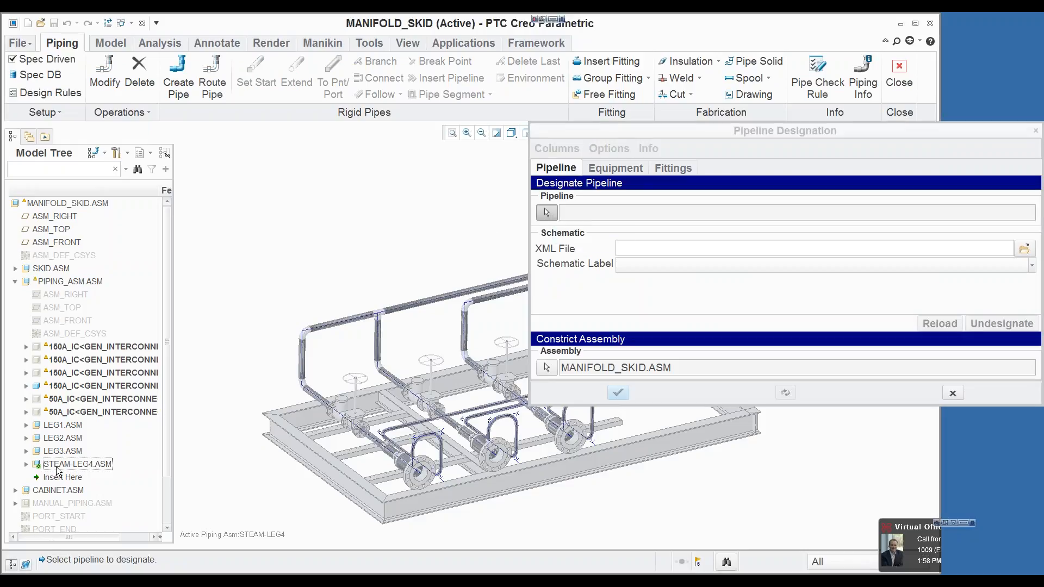
{"action": "left_click", "coordinate": [25, 465]}
{"action": "left_click", "coordinate": [73, 503]}
{"action": "left_click", "coordinate": [616, 170]}
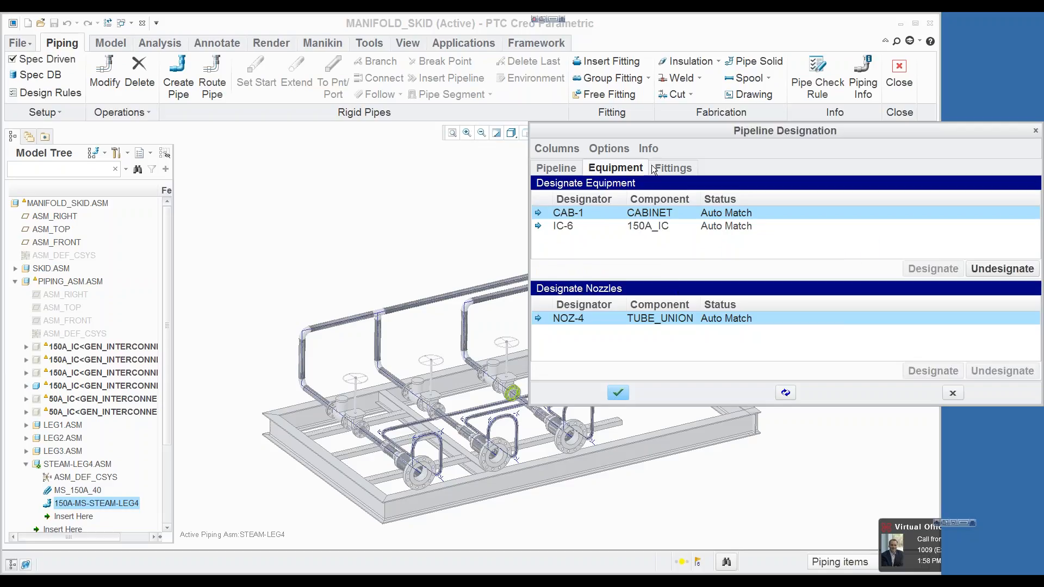
{"action": "left_click_drag", "start_coordinate": [623, 135], "coordinate": [551, 150]}
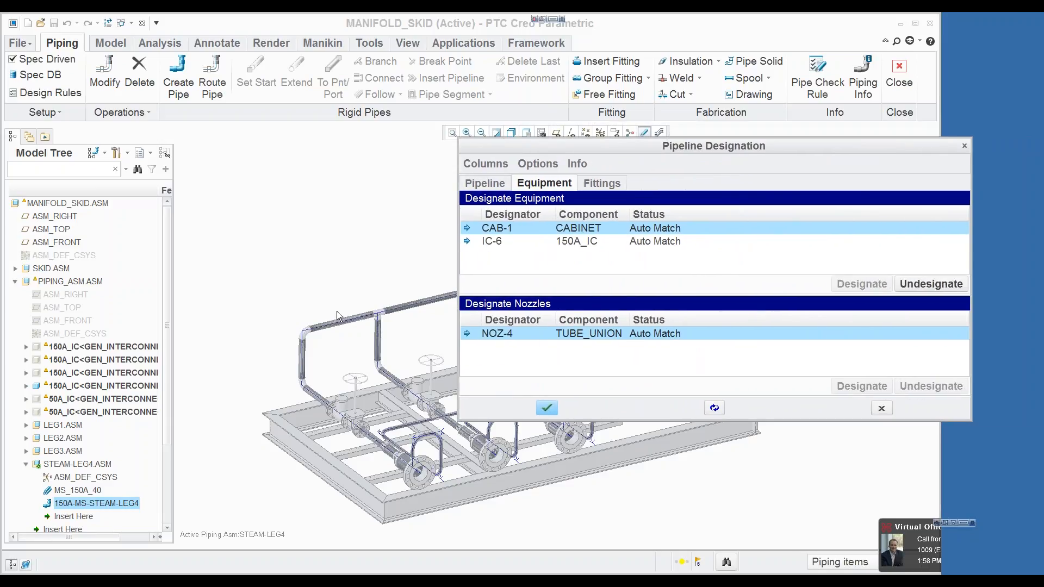
{"action": "left_click", "coordinate": [601, 183]}
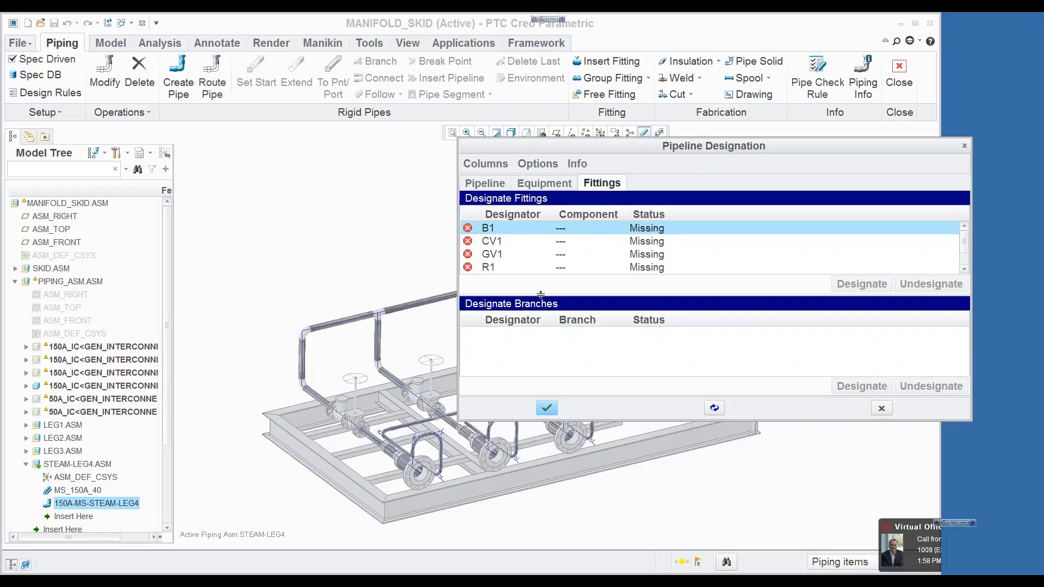
{"action": "left_click_drag", "start_coordinate": [535, 306], "coordinate": [542, 353]}
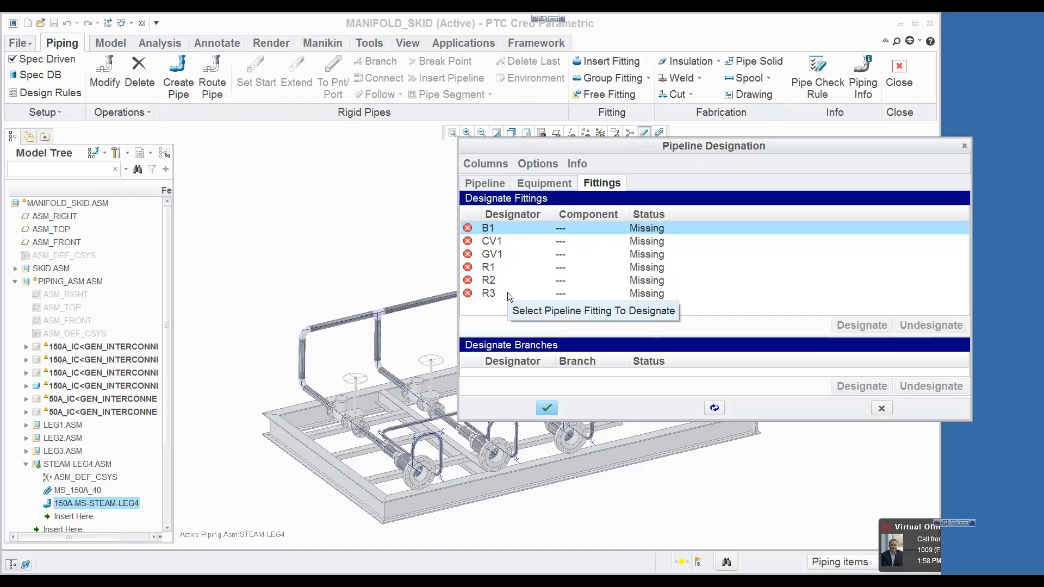
{"action": "left_click", "coordinate": [882, 408]}
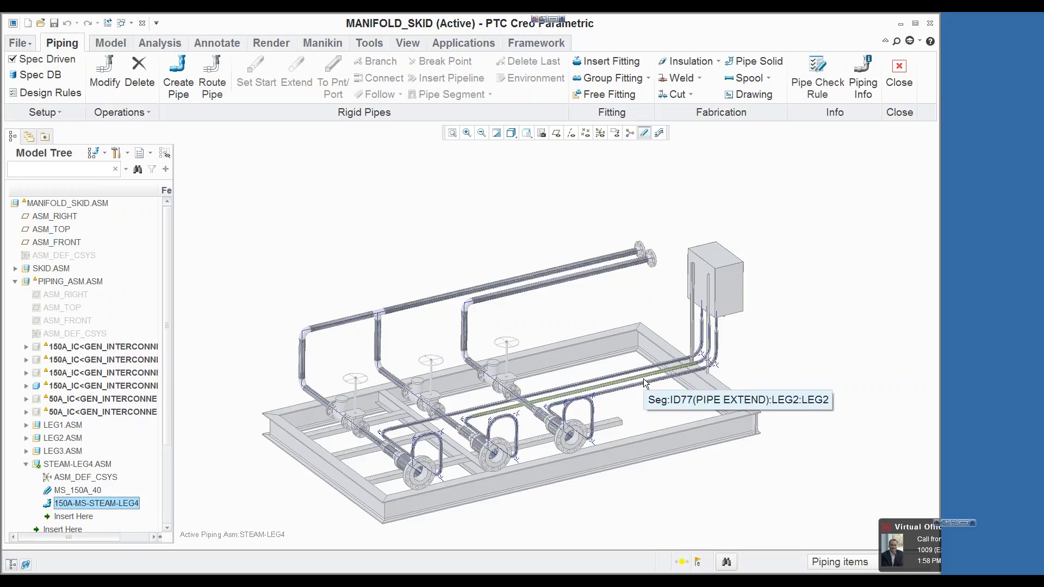
Step: Start routing the STEAM-LEG4 pipeline at the free PORT1 nozzle, using specification ms, size 150A and schedule 40
{"action": "left_click", "coordinate": [181, 77]}
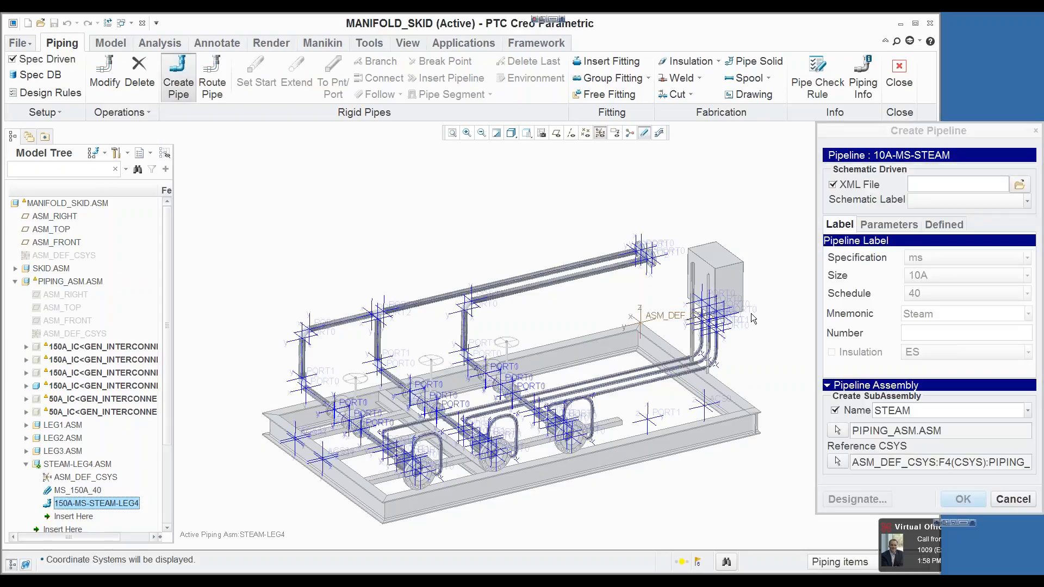
{"action": "left_click", "coordinate": [1001, 498]}
{"action": "left_click", "coordinate": [212, 76]}
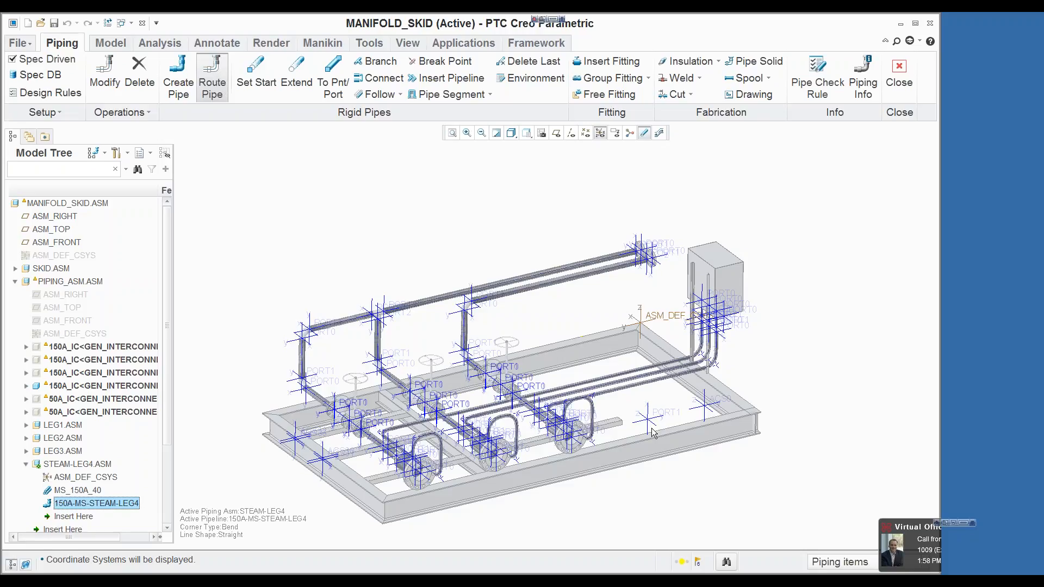
{"action": "left_click", "coordinate": [667, 418]}
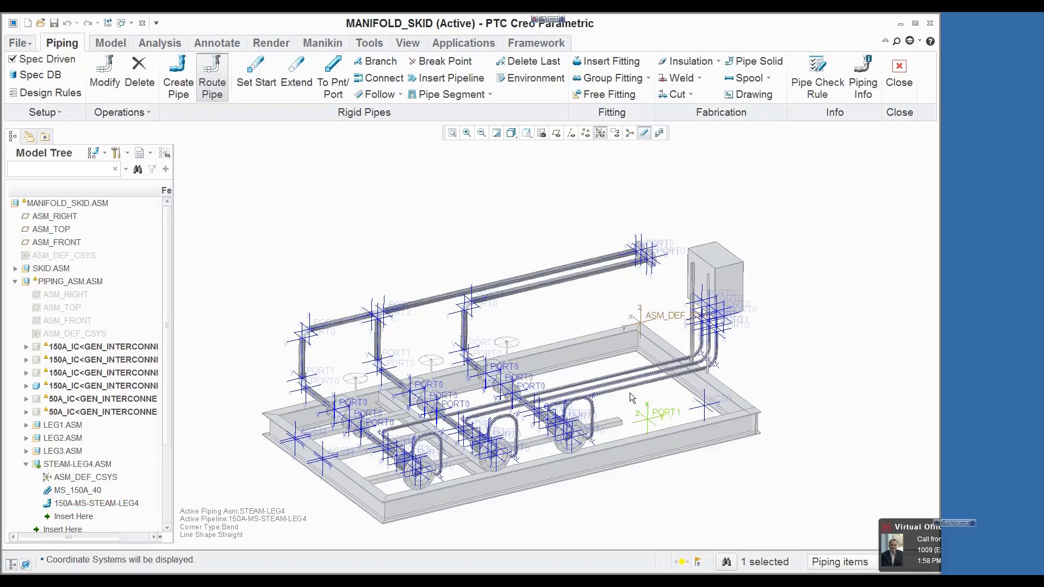
{"action": "left_click", "coordinate": [256, 77]}
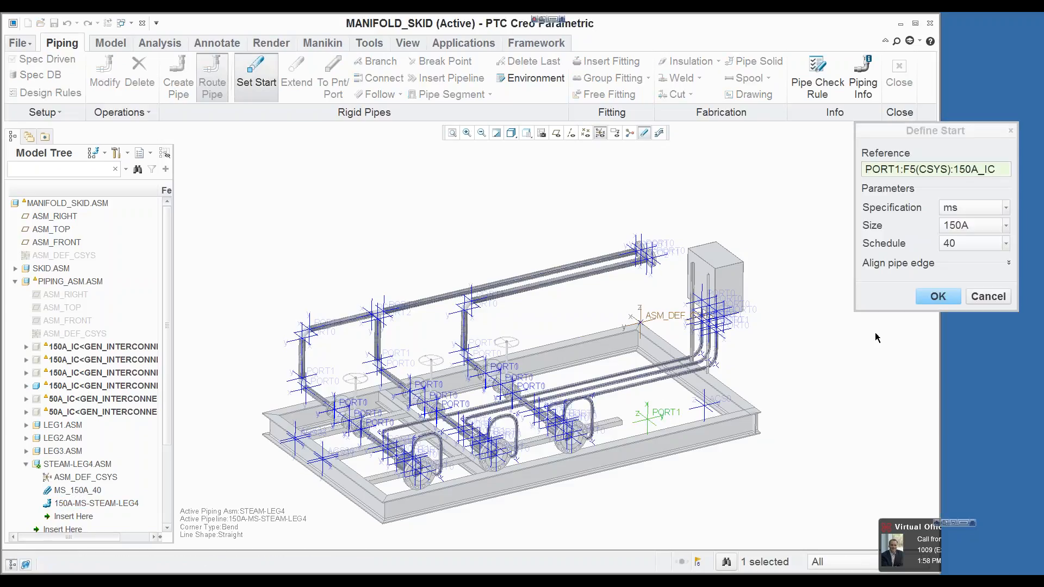
{"action": "left_click", "coordinate": [926, 298]}
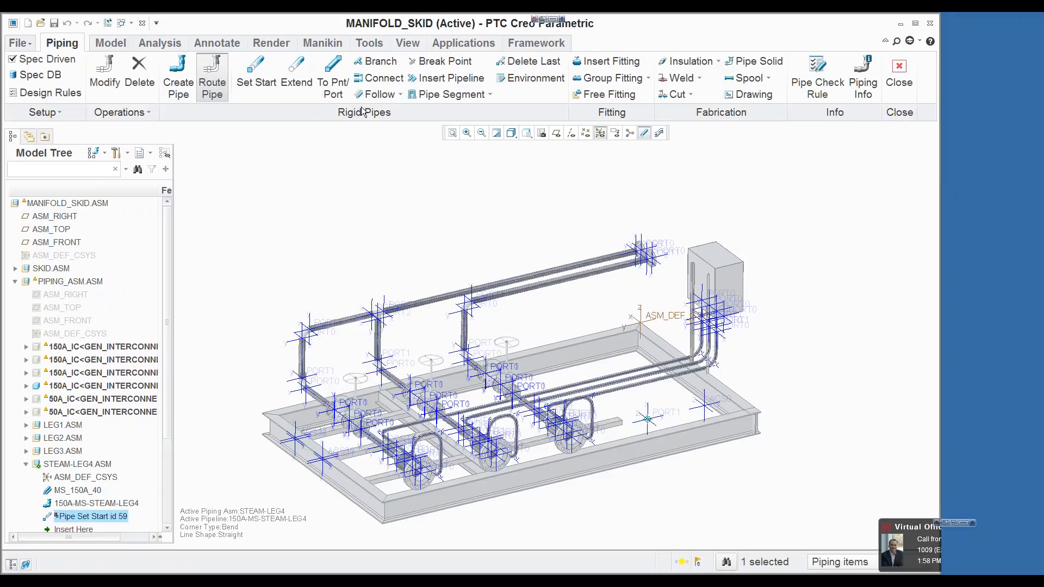
Step: Extend the pipe along the coordinate system axis to a 0 offset from the upper header flange's PORT0, with Y-axis projection
{"action": "left_click", "coordinate": [301, 76]}
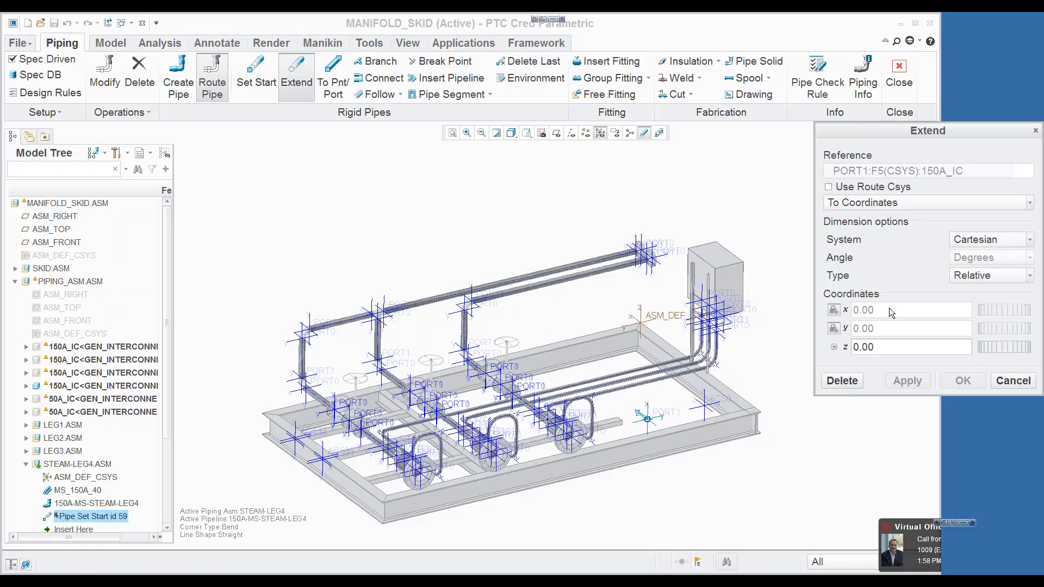
{"action": "left_click", "coordinate": [861, 204]}
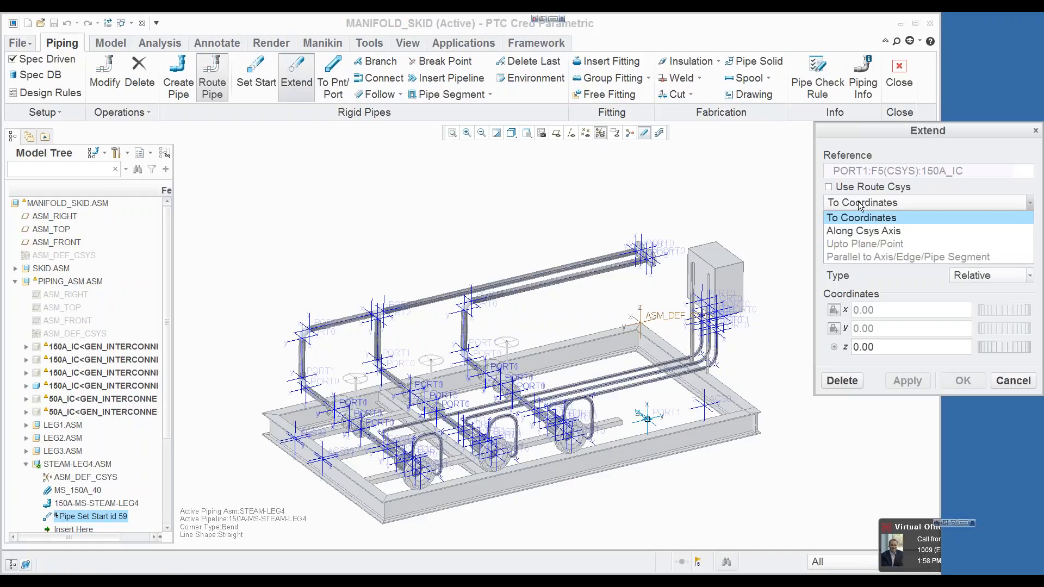
{"action": "left_click", "coordinate": [859, 230]}
{"action": "left_click", "coordinate": [868, 279]}
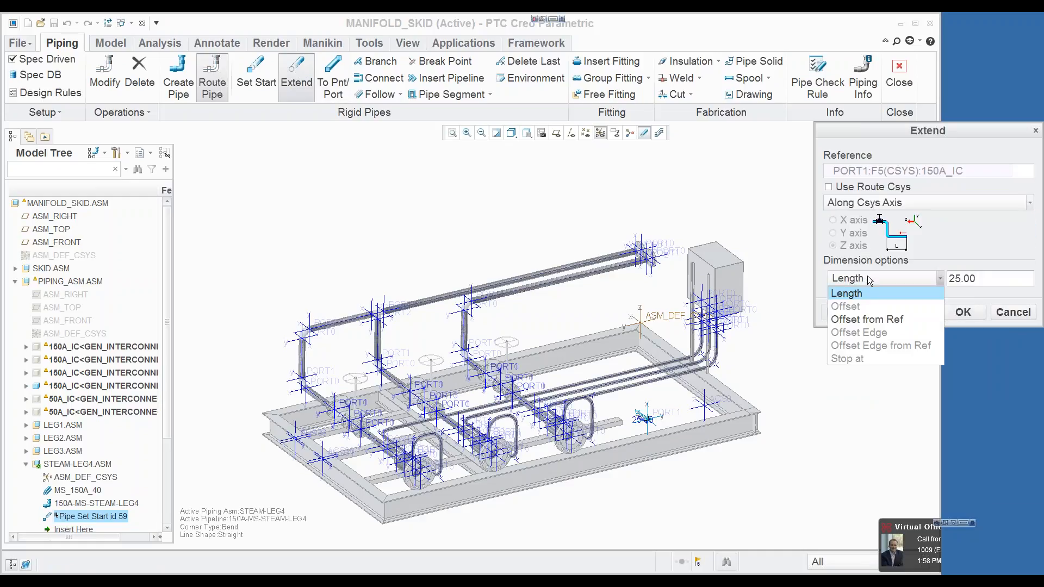
{"action": "left_click", "coordinate": [868, 319]}
{"action": "scroll", "coordinate": [669, 260], "scroll_direction": "down", "scroll_amount": 5}
{"action": "scroll", "coordinate": [669, 259], "scroll_direction": "down", "scroll_amount": 2}
{"action": "left_click", "coordinate": [650, 255]}
{"action": "scroll", "coordinate": [650, 254], "scroll_direction": "up", "scroll_amount": 2}
{"action": "scroll", "coordinate": [650, 254], "scroll_direction": "up", "scroll_amount": 3}
{"action": "left_click", "coordinate": [997, 278]}
{"action": "type", "text": "0"}
{"action": "key", "text": "Return"}
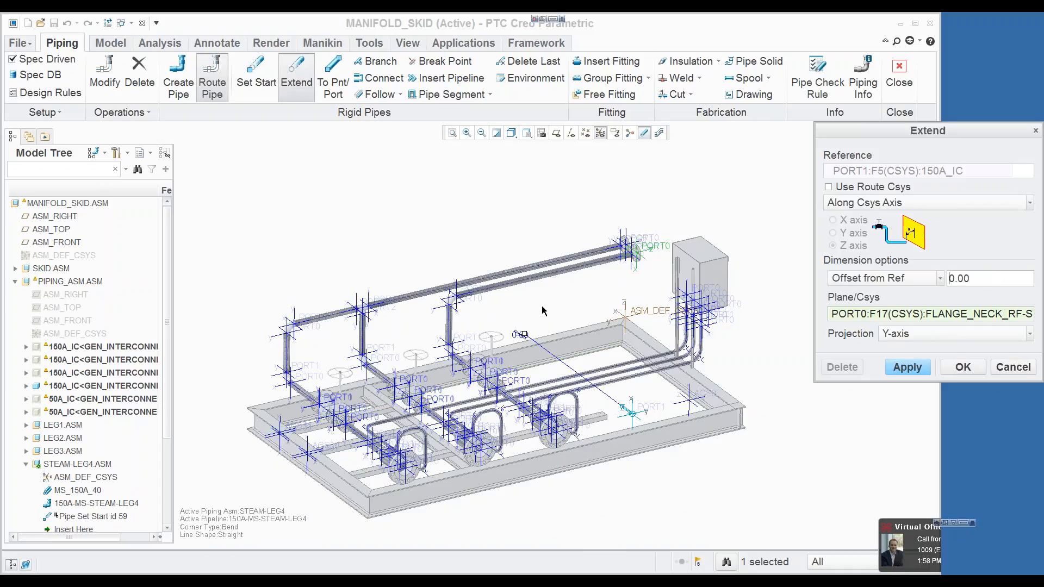
{"action": "middle_click_drag", "start_coordinate": [521, 334], "coordinate": [539, 311]}
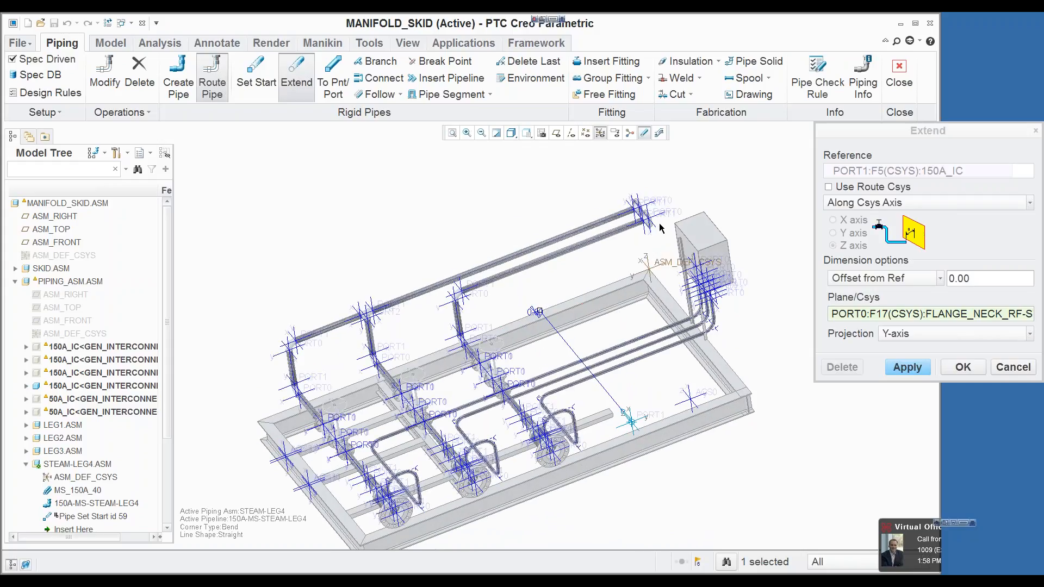
{"action": "left_click", "coordinate": [963, 368]}
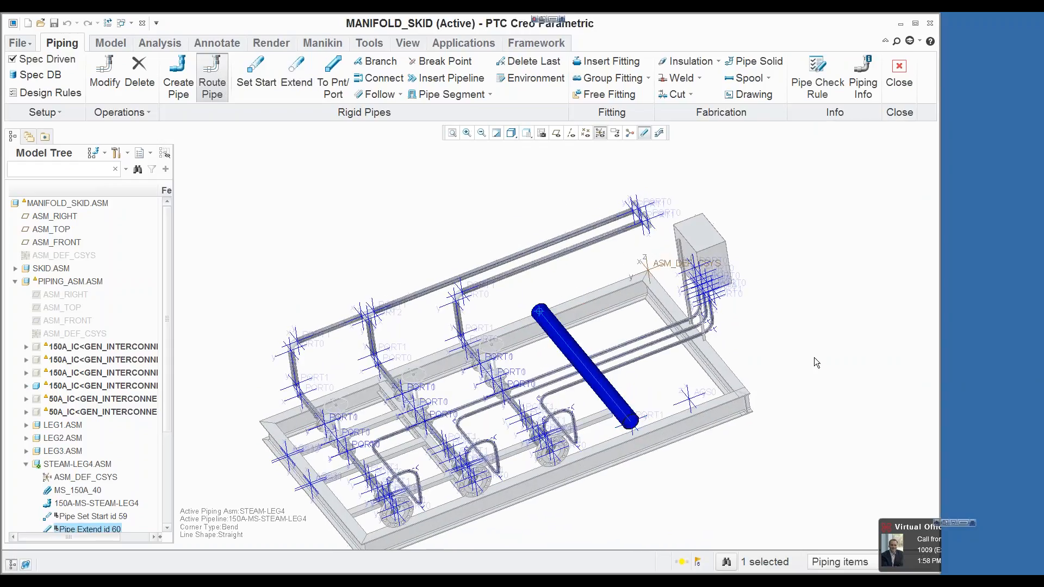
Step: Toggle the pipe display and back to examine the new Leg-4 pipe segment up close
{"action": "middle_click_drag", "start_coordinate": [825, 336], "coordinate": [808, 354]}
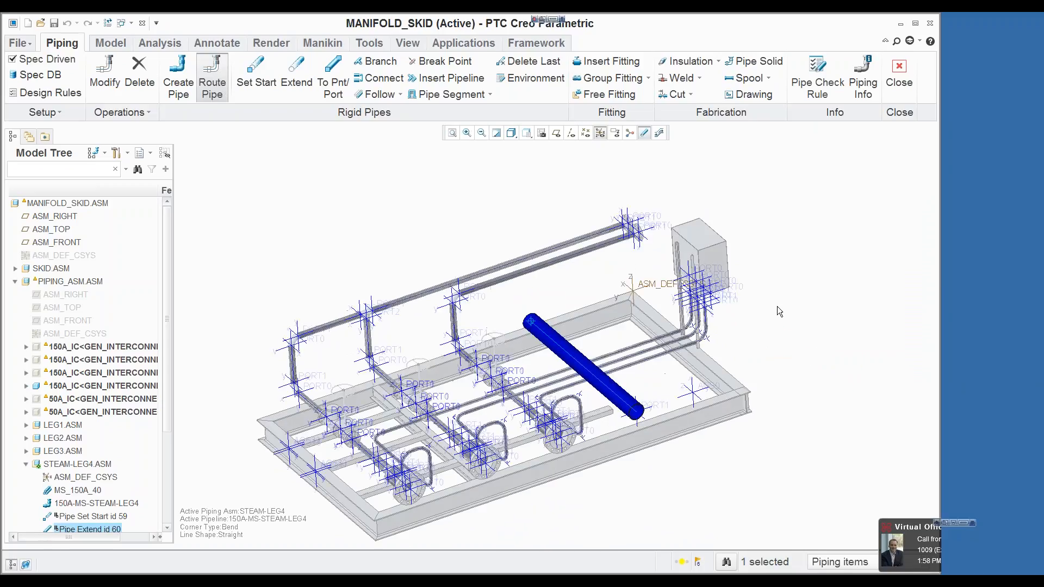
{"action": "left_click", "coordinate": [645, 135]}
{"action": "scroll", "coordinate": [560, 359], "scroll_direction": "up", "scroll_amount": 4}
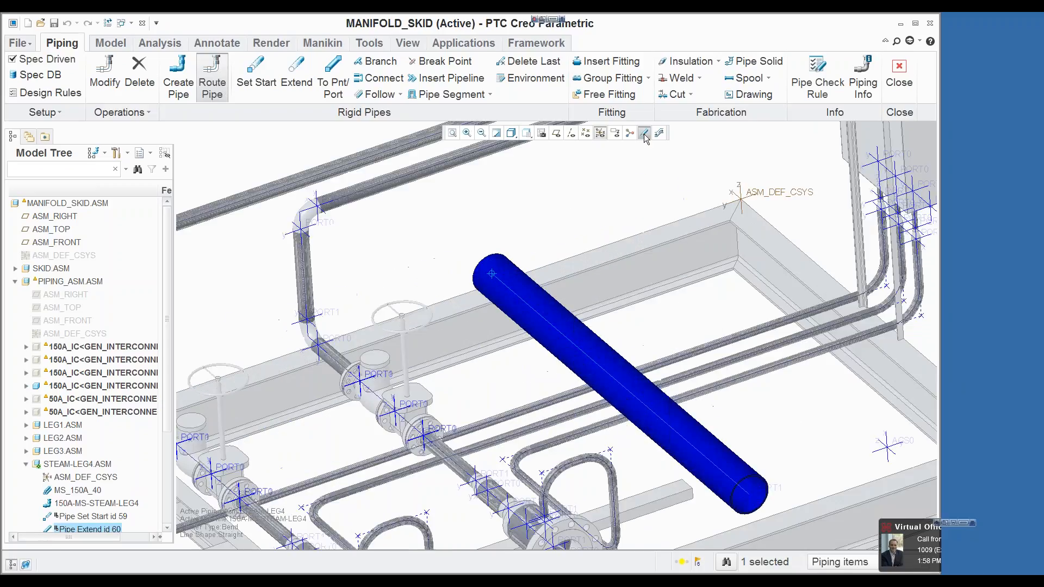
{"action": "left_click", "coordinate": [644, 134]}
{"action": "scroll", "coordinate": [583, 186], "scroll_direction": "down", "scroll_amount": 3}
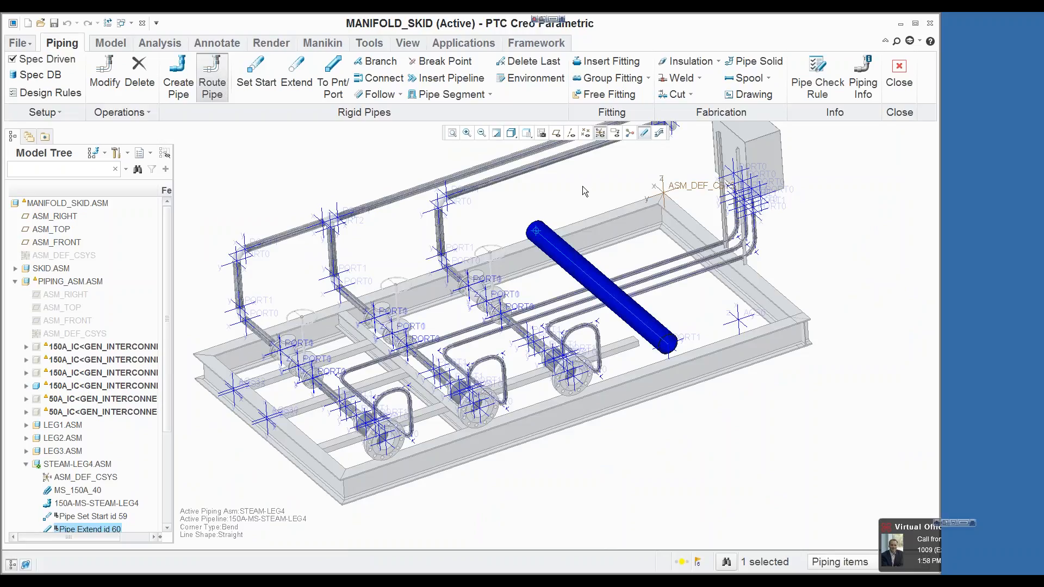
Step: Insert the schematic-driven CRED reducer R1 with new size 80A on the Leg-4 pipe, 300 from the segment start
{"action": "left_click", "coordinate": [607, 61]}
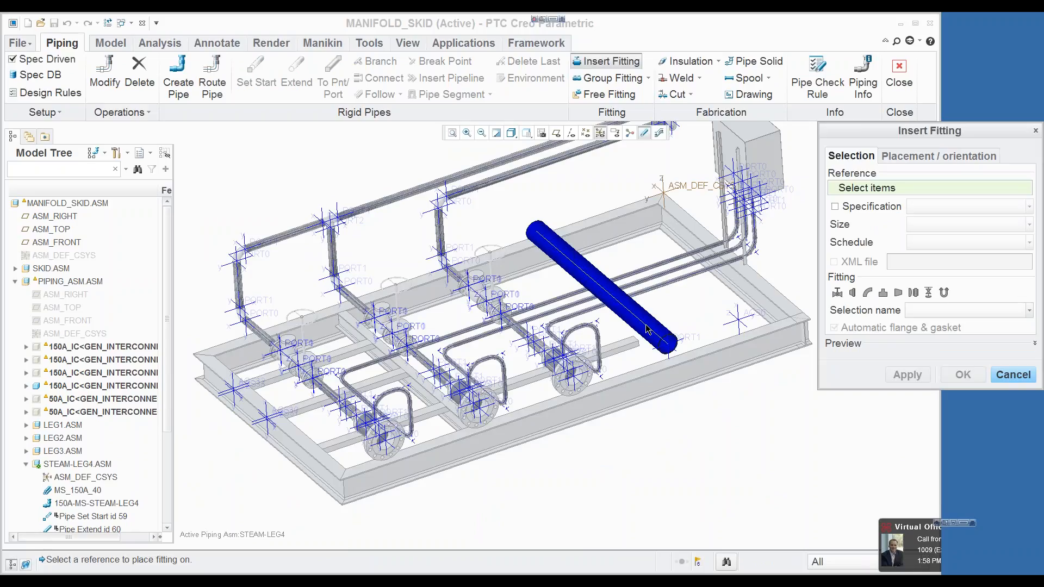
{"action": "left_click", "coordinate": [647, 329]}
{"action": "left_click", "coordinate": [899, 294]}
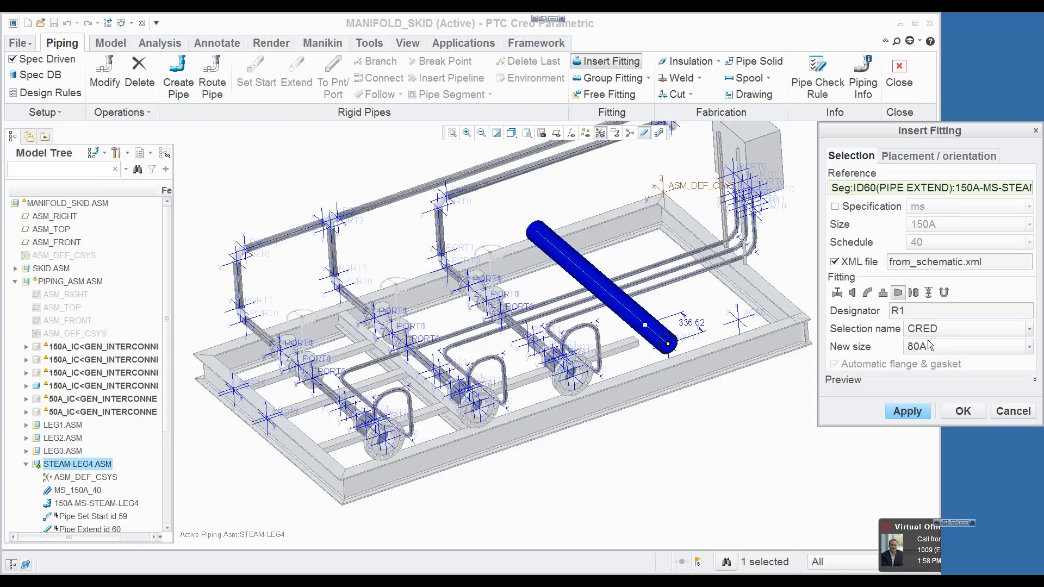
{"action": "double_click", "coordinate": [694, 322]}
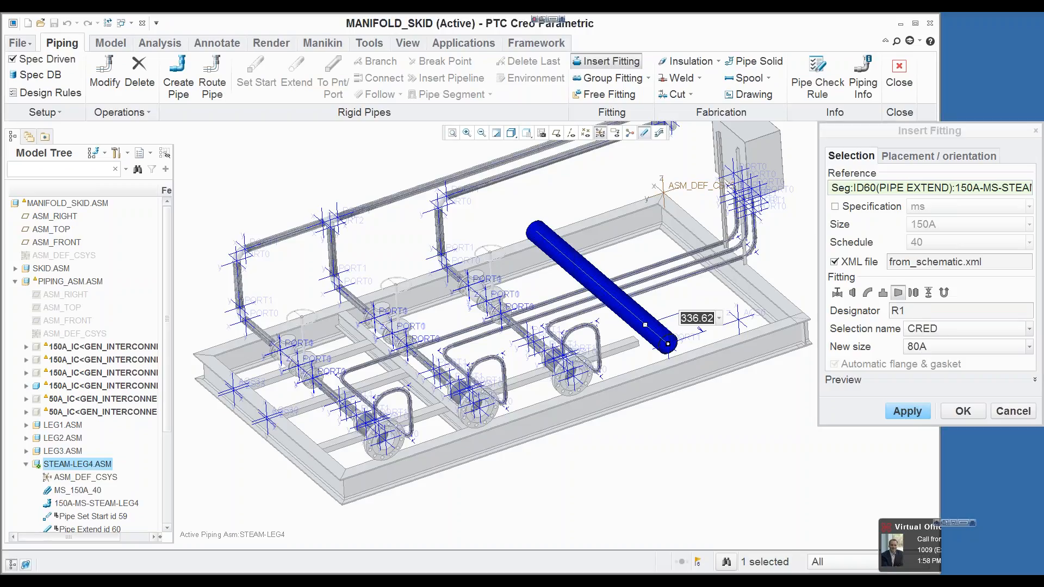
{"action": "type", "text": "300"}
{"action": "key", "text": "Return"}
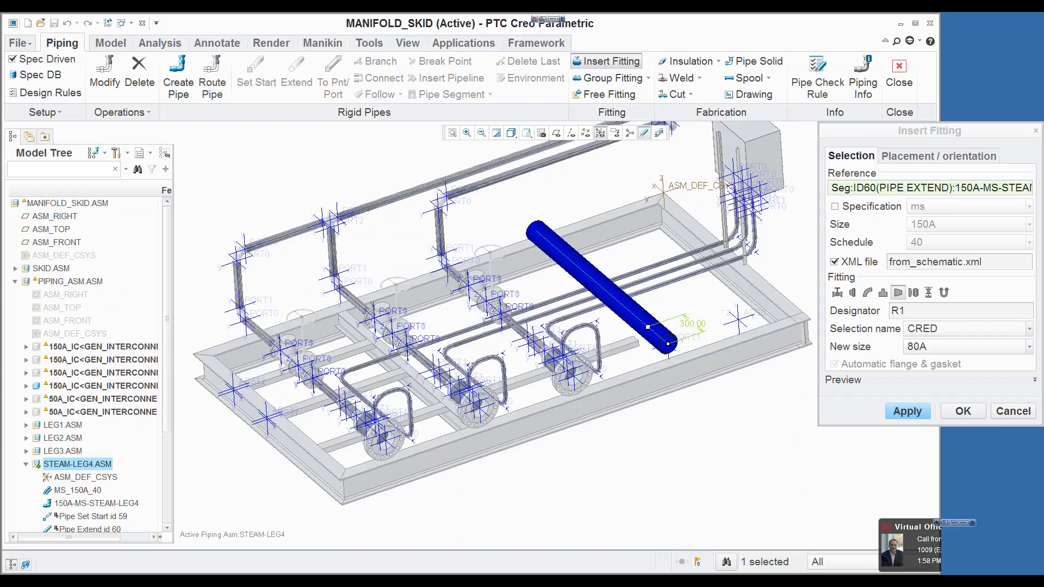
{"action": "left_click", "coordinate": [895, 410]}
{"action": "left_click", "coordinate": [908, 411]}
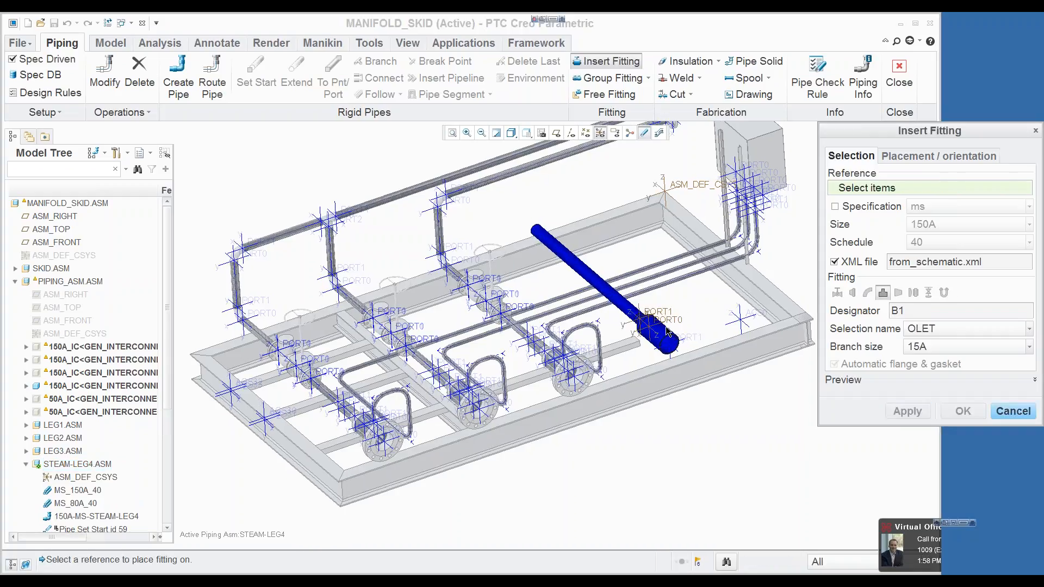
Step: Insert the CRED reducer R2 with new size 50A on the 80A pipe segment, 300 from the segment start
{"action": "scroll", "coordinate": [667, 330], "scroll_direction": "up", "scroll_amount": 4}
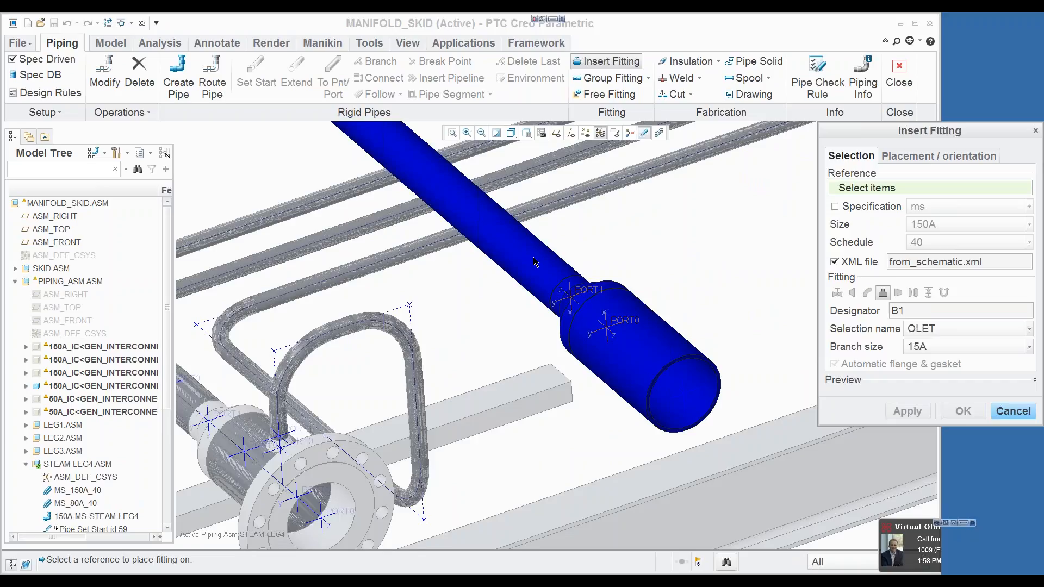
{"action": "scroll", "coordinate": [534, 263], "scroll_direction": "down", "scroll_amount": 5}
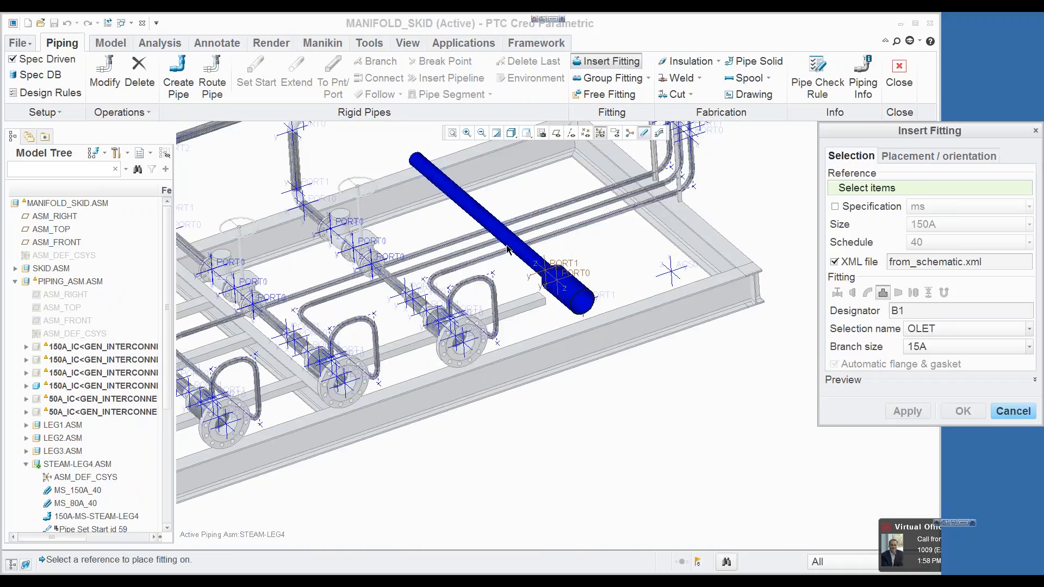
{"action": "scroll", "coordinate": [506, 249], "scroll_direction": "up", "scroll_amount": 5}
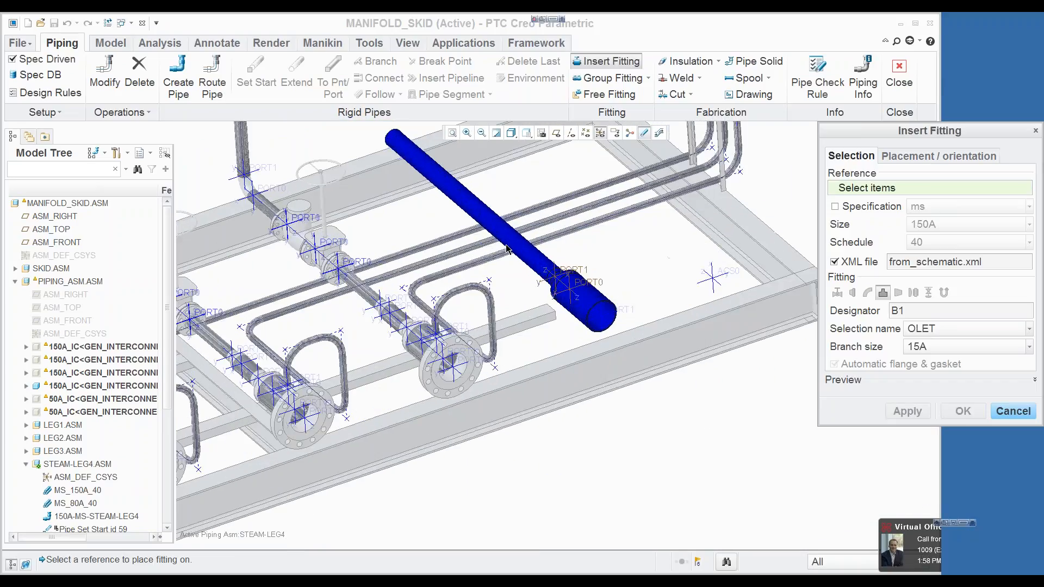
{"action": "left_click", "coordinate": [536, 256]}
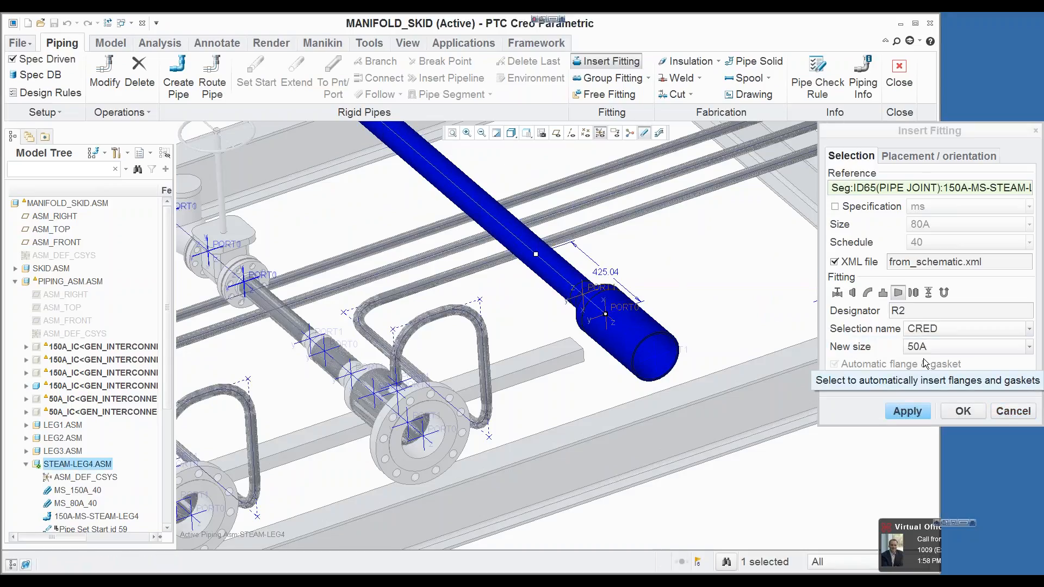
{"action": "double_click", "coordinate": [600, 276]}
{"action": "type", "text": "300"}
{"action": "key", "text": "Return"}
{"action": "left_click", "coordinate": [963, 412]}
Step: Define gate valve GV1 as group parent on the 50A segment, 500 from the segment start and rotated 90 degrees
{"action": "scroll", "coordinate": [717, 295], "scroll_direction": "up", "scroll_amount": 2}
{"action": "scroll", "coordinate": [717, 295], "scroll_direction": "up", "scroll_amount": 3}
{"action": "scroll", "coordinate": [616, 244], "scroll_direction": "down", "scroll_amount": 5}
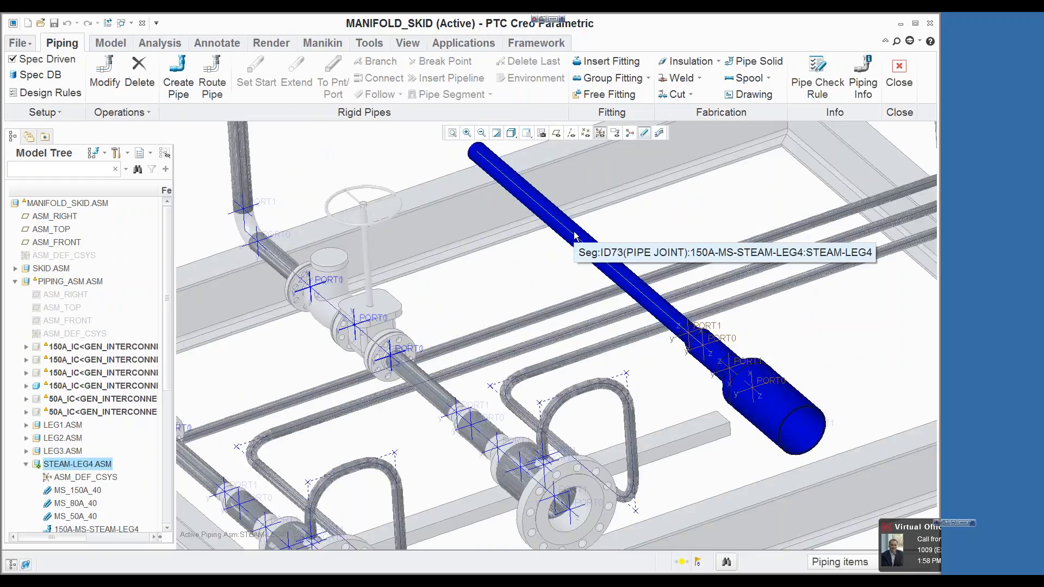
{"action": "left_click", "coordinate": [609, 77]}
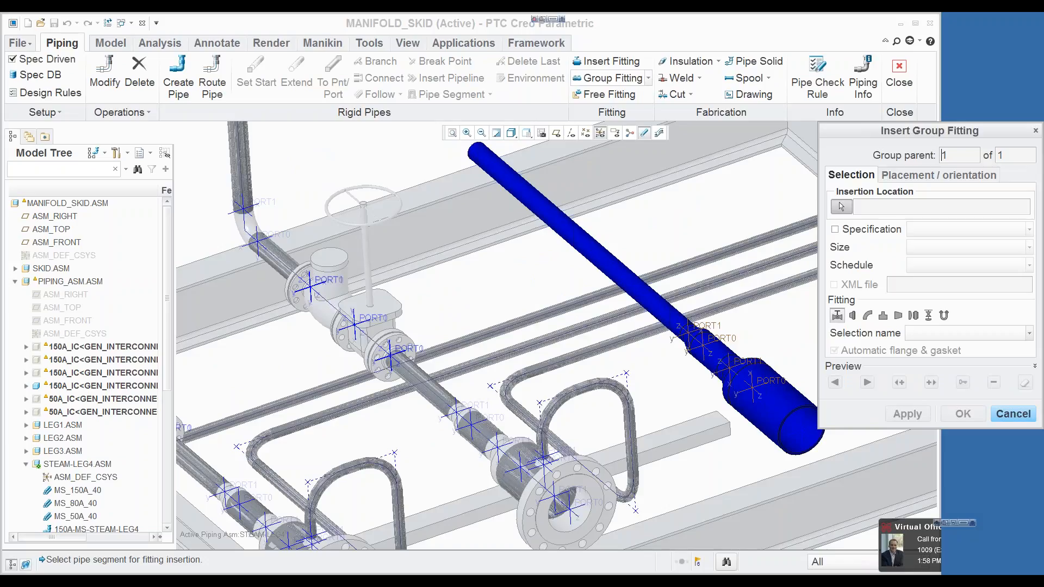
{"action": "left_click", "coordinate": [646, 296]}
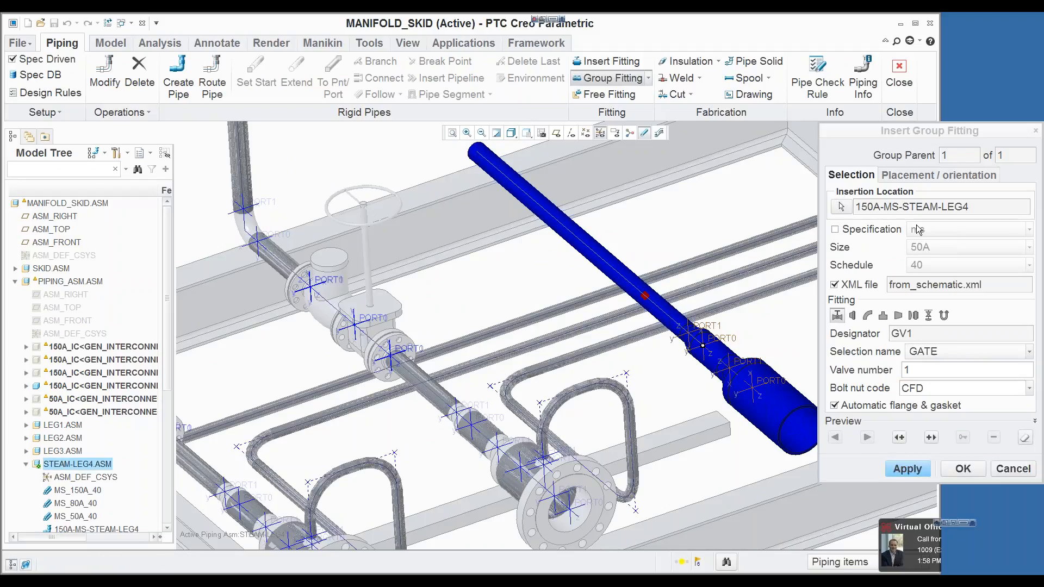
{"action": "left_click", "coordinate": [912, 178]}
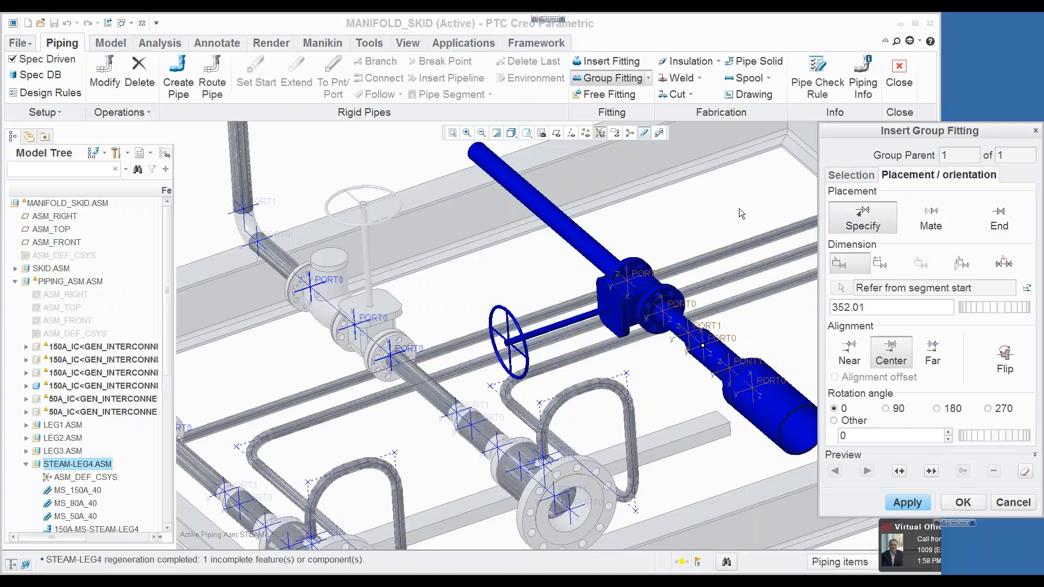
{"action": "left_click", "coordinate": [893, 409]}
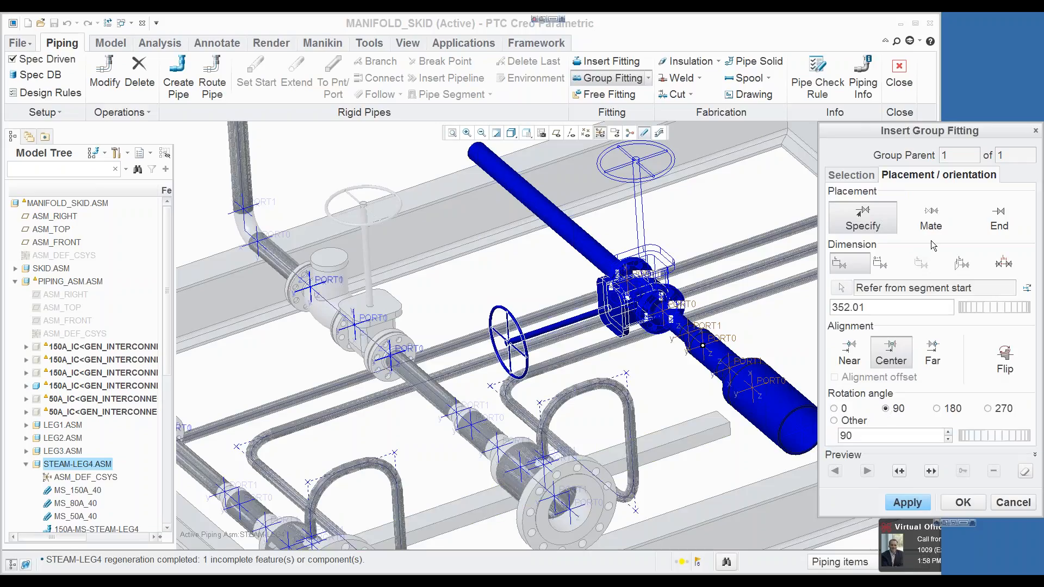
{"action": "double_click", "coordinate": [880, 304]}
{"action": "type", "text": "500"}
{"action": "key", "text": "Return"}
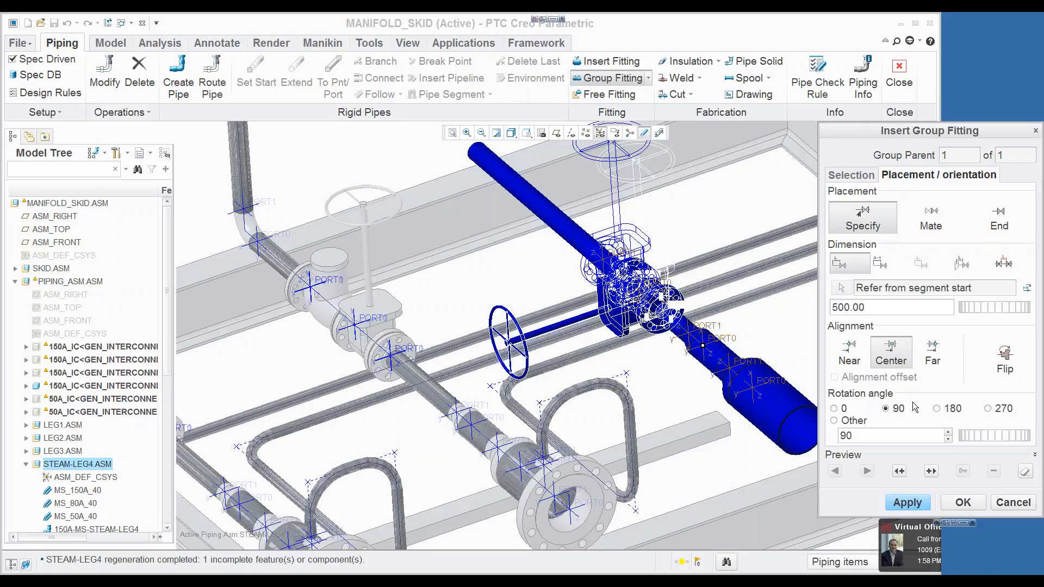
Step: Add check valve CV1 after the gate valve, mated and rotated 90 degrees, and insert the fitting group
{"action": "left_click", "coordinate": [843, 175]}
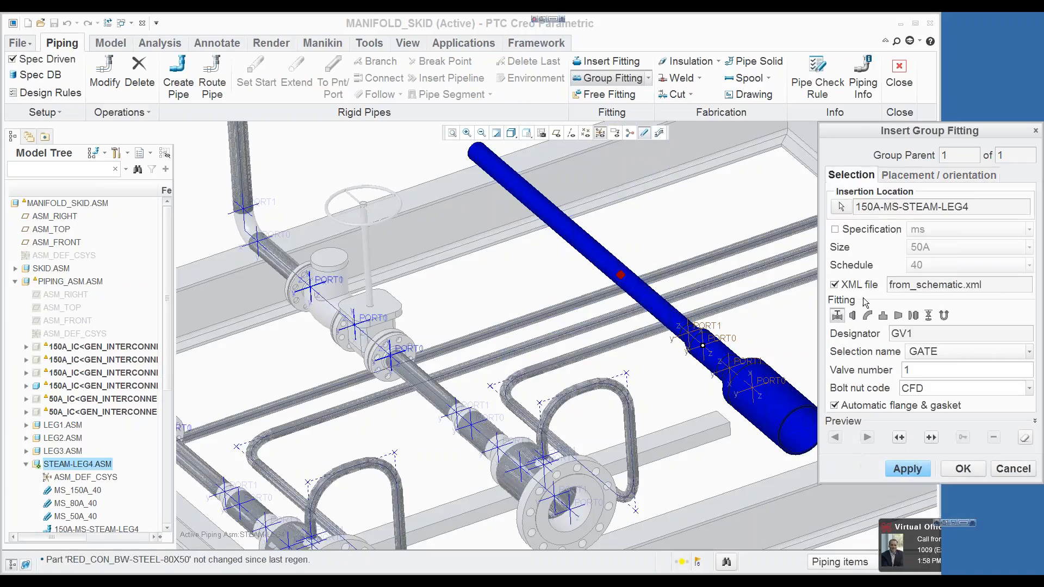
{"action": "left_click", "coordinate": [931, 438]}
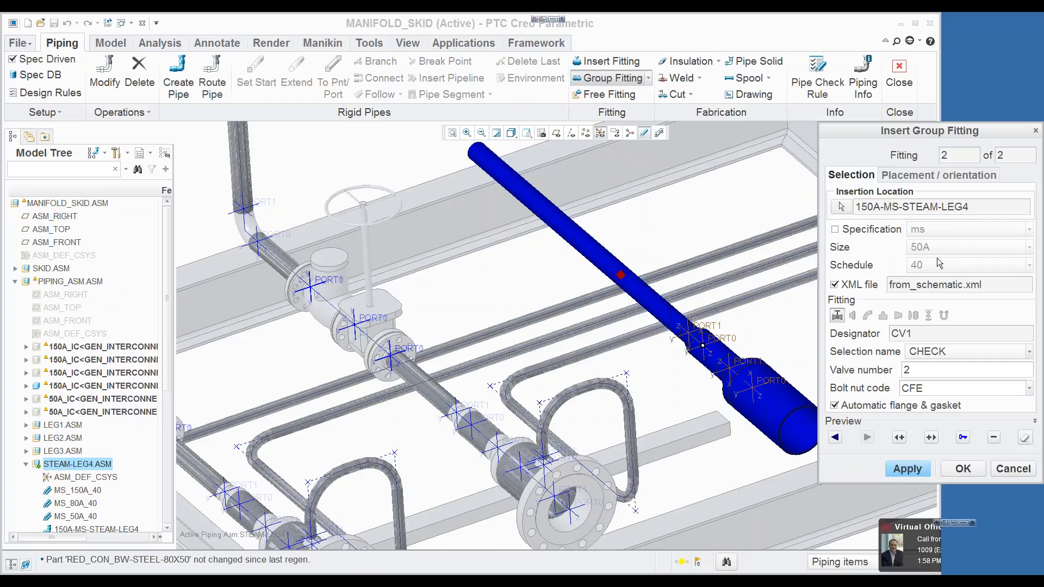
{"action": "left_click", "coordinate": [936, 175]}
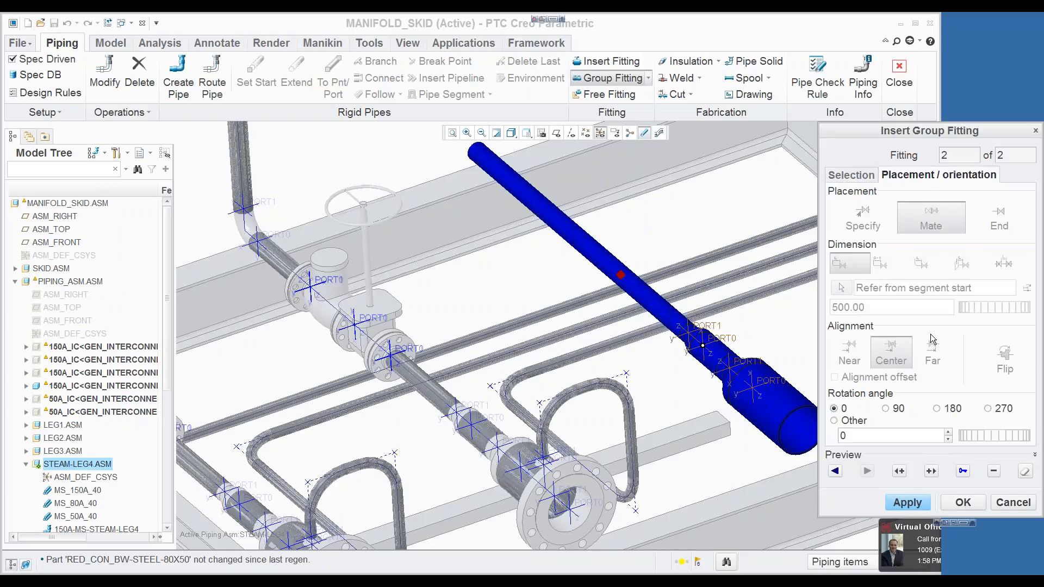
{"action": "left_click", "coordinate": [887, 409]}
{"action": "left_click", "coordinate": [962, 503]}
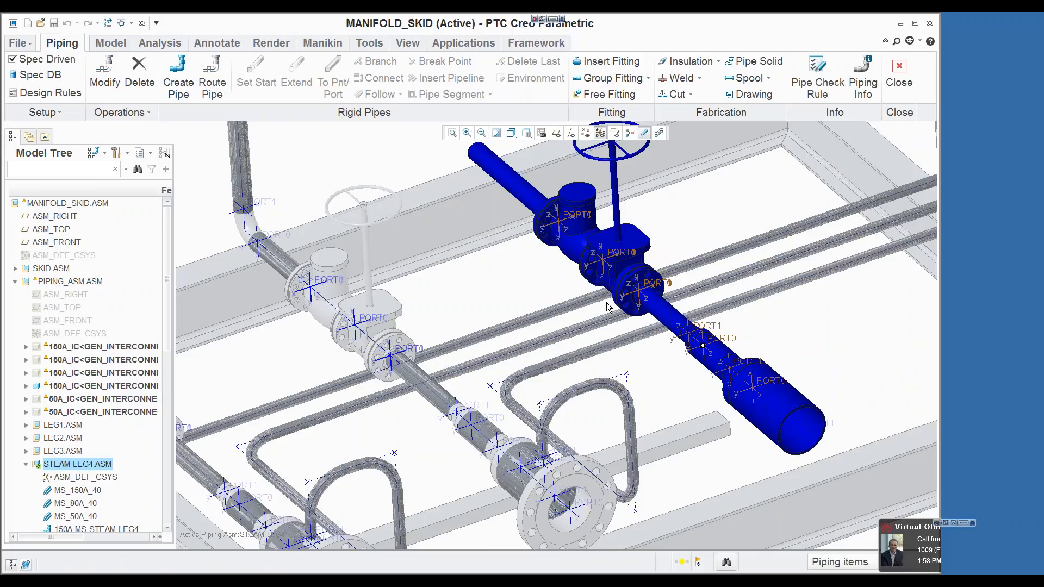
Step: Branch the open end of the Leg-4 50A pipe into the Leg-3 header pipe at an angle of 90 degrees
{"action": "left_click", "coordinate": [489, 159]}
{"action": "scroll", "coordinate": [505, 260], "scroll_direction": "down", "scroll_amount": 5}
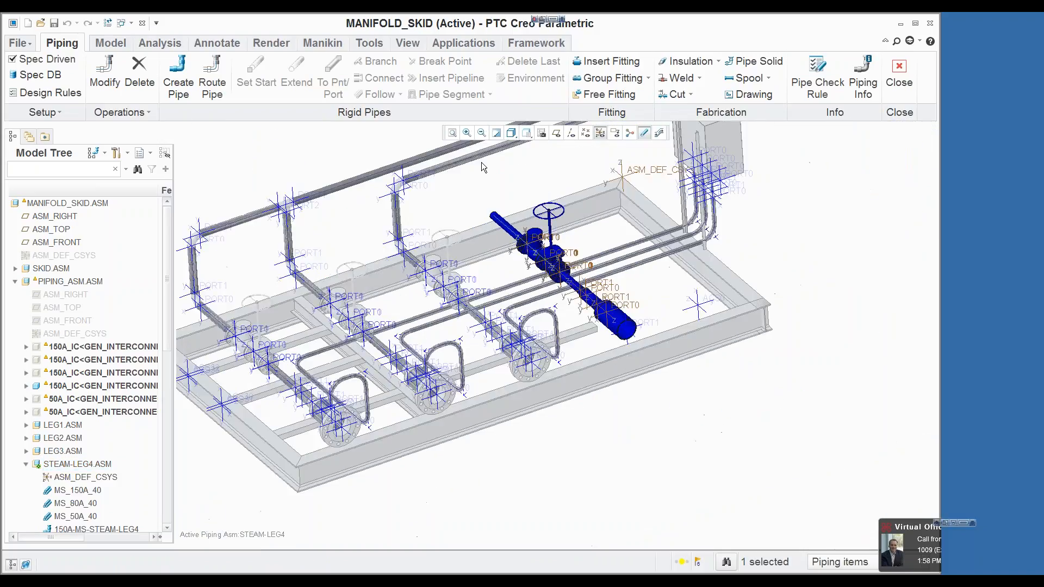
{"action": "left_click", "coordinate": [213, 87]}
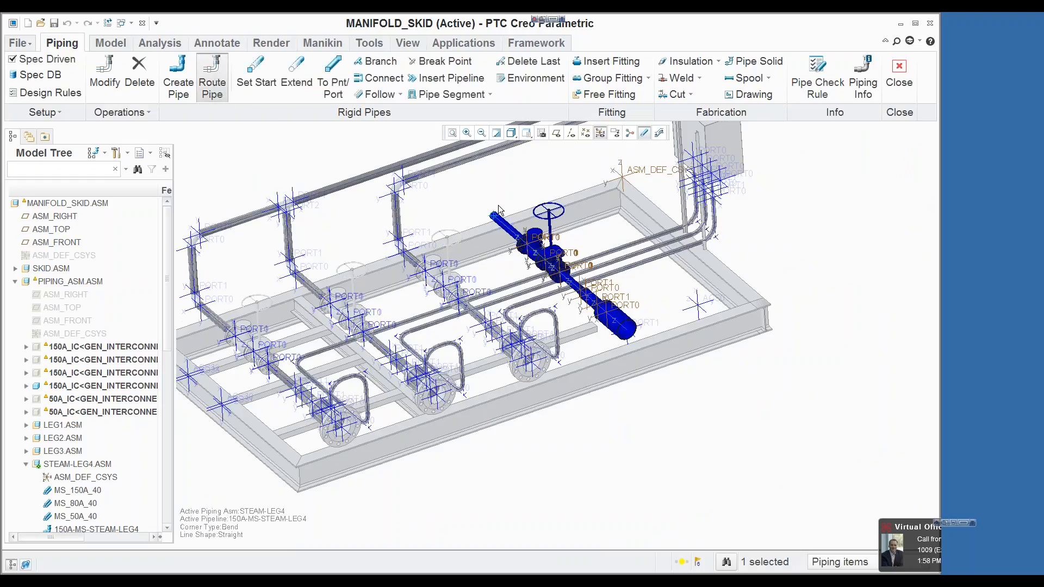
{"action": "scroll", "coordinate": [500, 210], "scroll_direction": "up", "scroll_amount": 5}
{"action": "scroll", "coordinate": [484, 243], "scroll_direction": "down", "scroll_amount": 7}
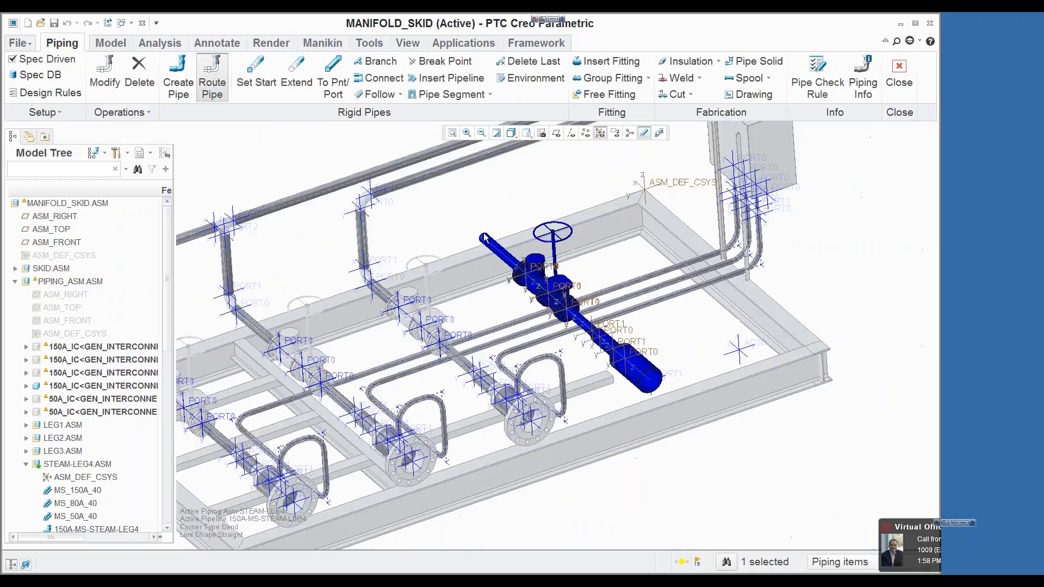
{"action": "scroll", "coordinate": [520, 165], "scroll_direction": "up", "scroll_amount": 5}
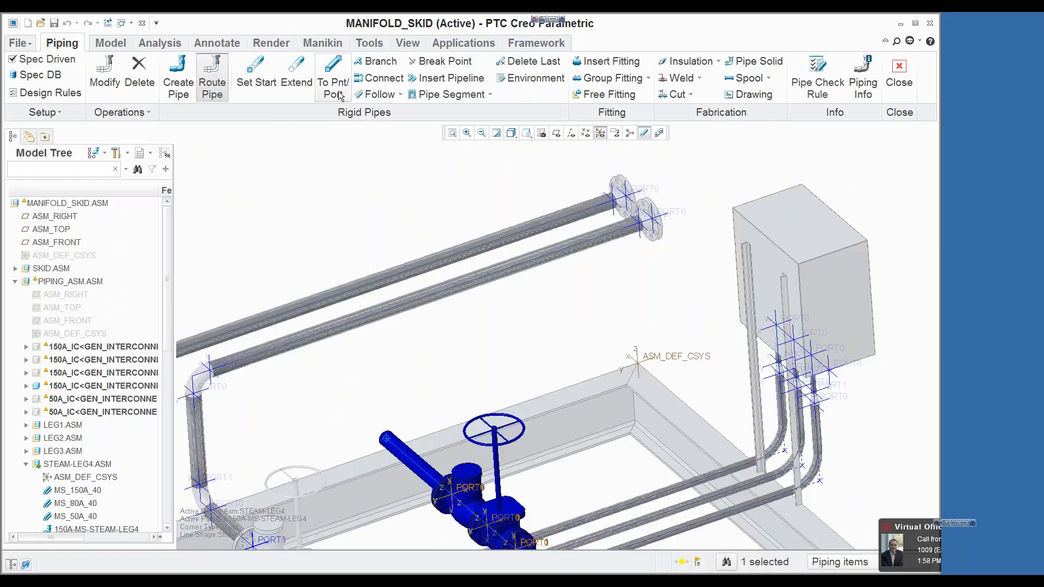
{"action": "left_click", "coordinate": [376, 62]}
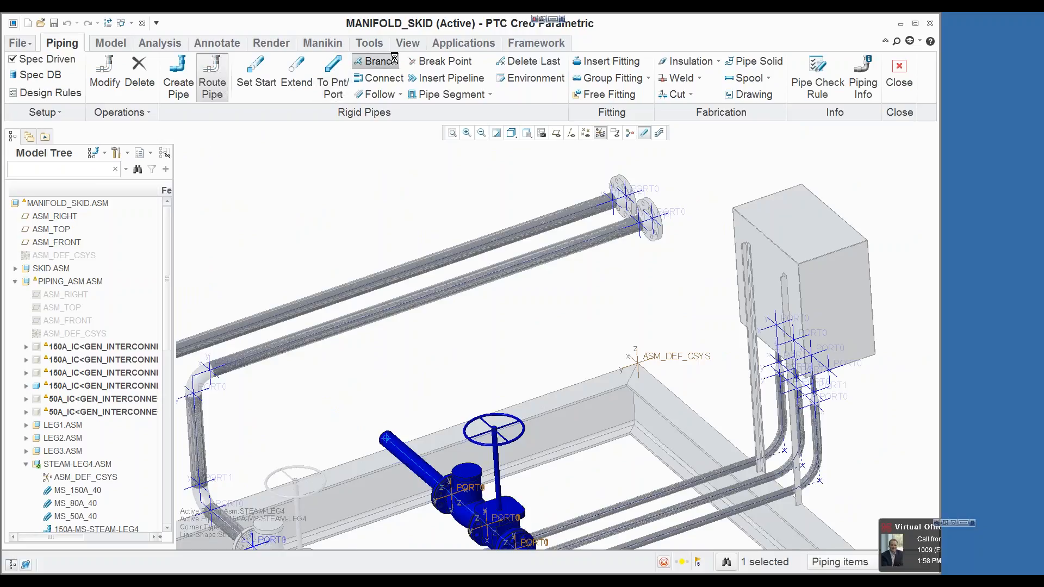
{"action": "left_click", "coordinate": [370, 317]}
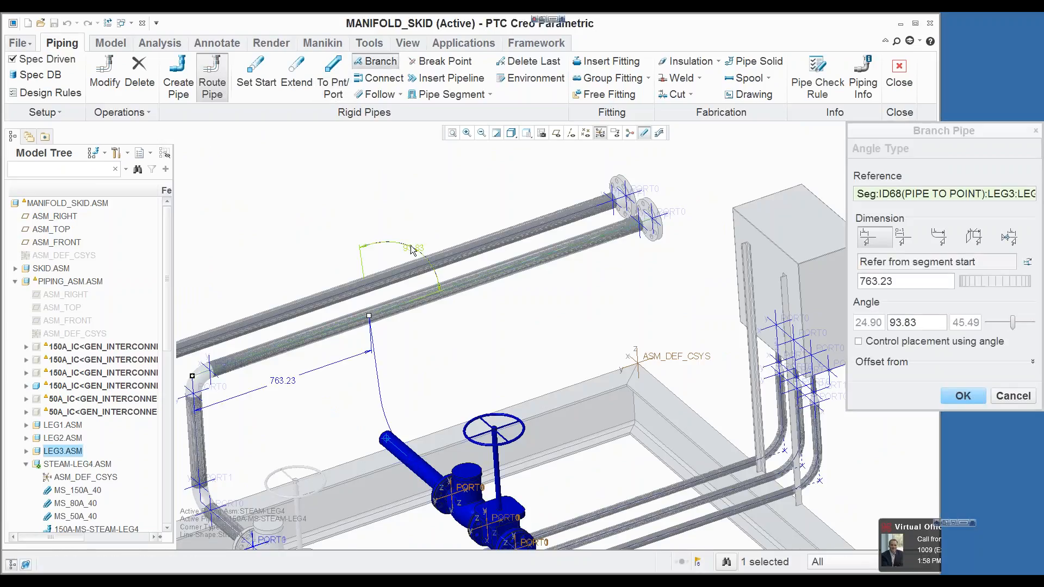
{"action": "double_click", "coordinate": [925, 323]}
{"action": "type", "text": "90"}
{"action": "key", "text": "Return"}
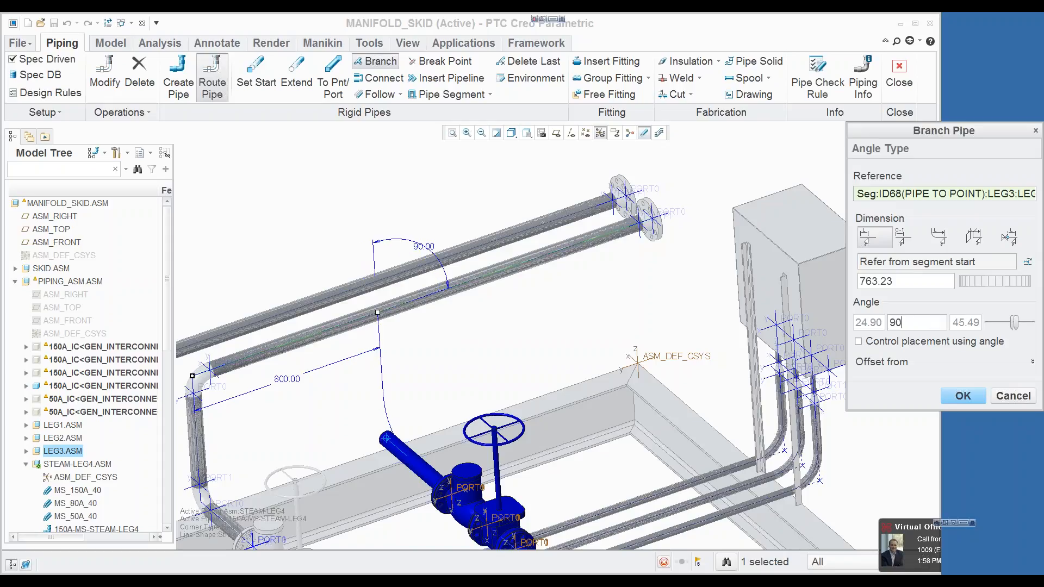
{"action": "left_click", "coordinate": [986, 396]}
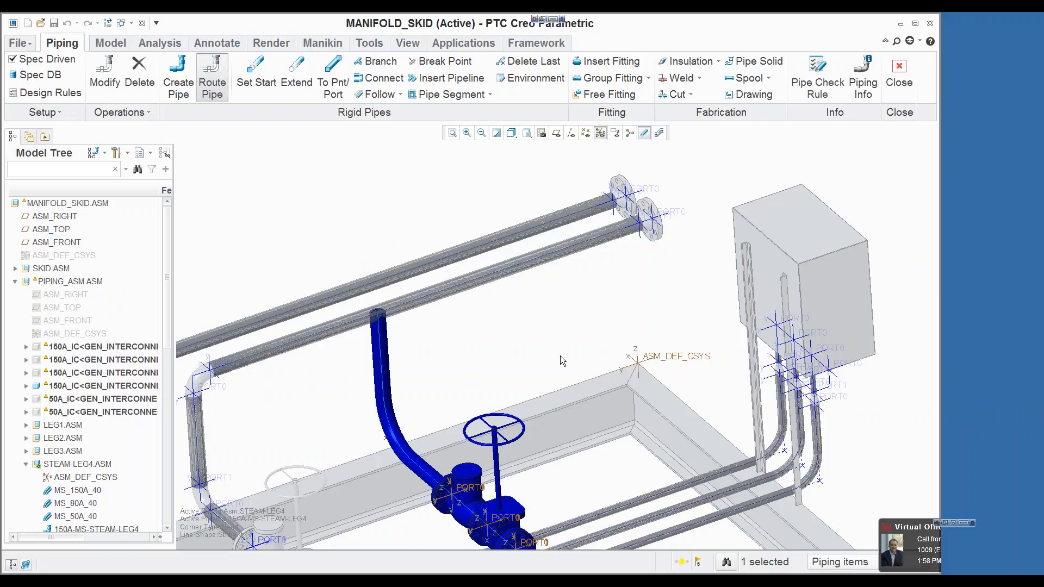
Step: Define a new 25A, schedule 40, ms pipe start on the Leg-4 150A segment, at ratio 0.50 from the segment start
{"action": "scroll", "coordinate": [565, 344], "scroll_direction": "down", "scroll_amount": 3}
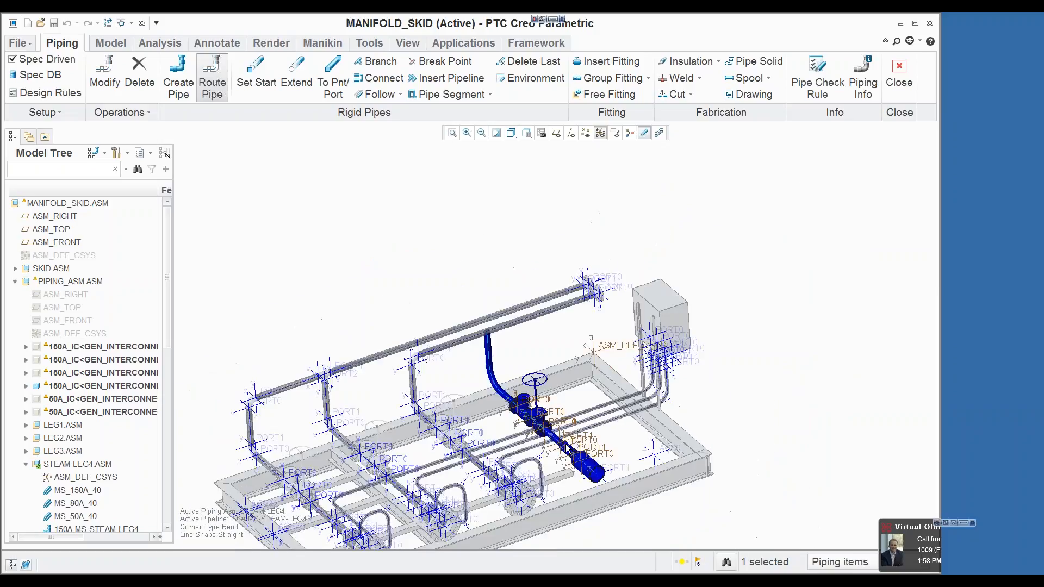
{"action": "scroll", "coordinate": [596, 475], "scroll_direction": "up", "scroll_amount": 3}
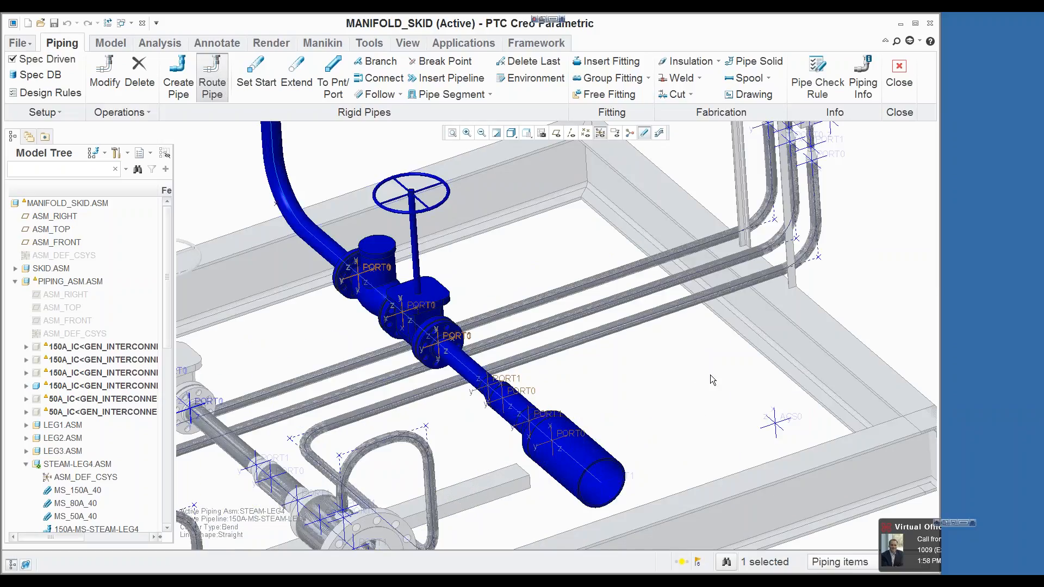
{"action": "scroll", "coordinate": [764, 282], "scroll_direction": "down", "scroll_amount": 4}
{"action": "scroll", "coordinate": [802, 190], "scroll_direction": "up", "scroll_amount": 3}
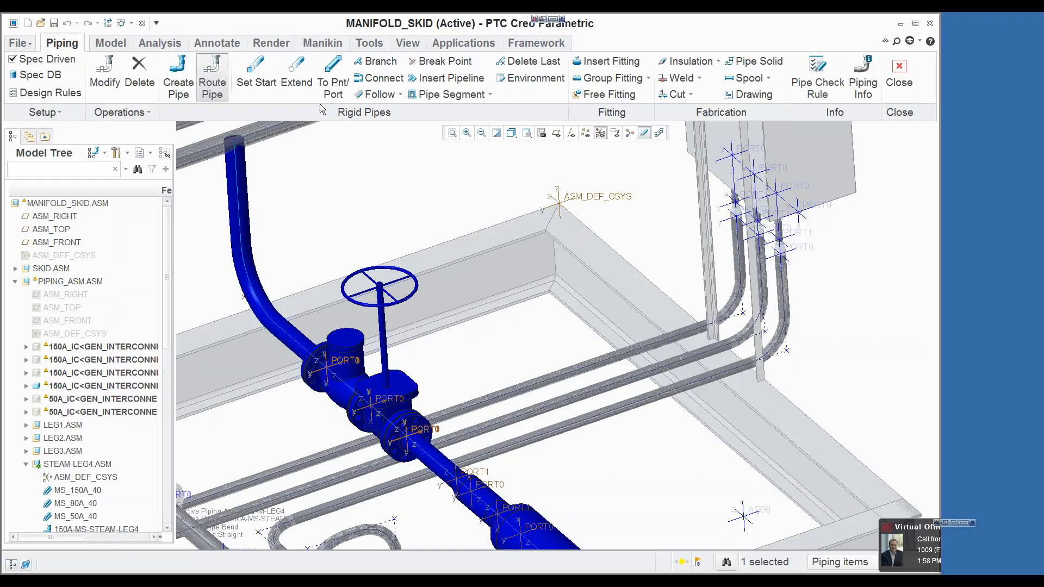
{"action": "left_click", "coordinate": [255, 69]}
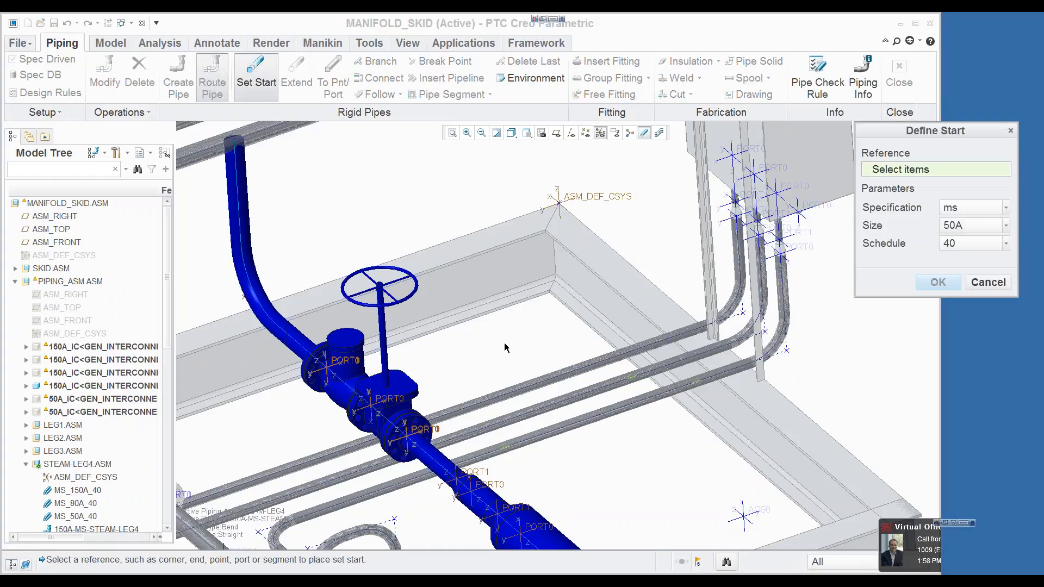
{"action": "scroll", "coordinate": [507, 348], "scroll_direction": "up", "scroll_amount": 3}
{"action": "scroll", "coordinate": [501, 472], "scroll_direction": "down", "scroll_amount": 3}
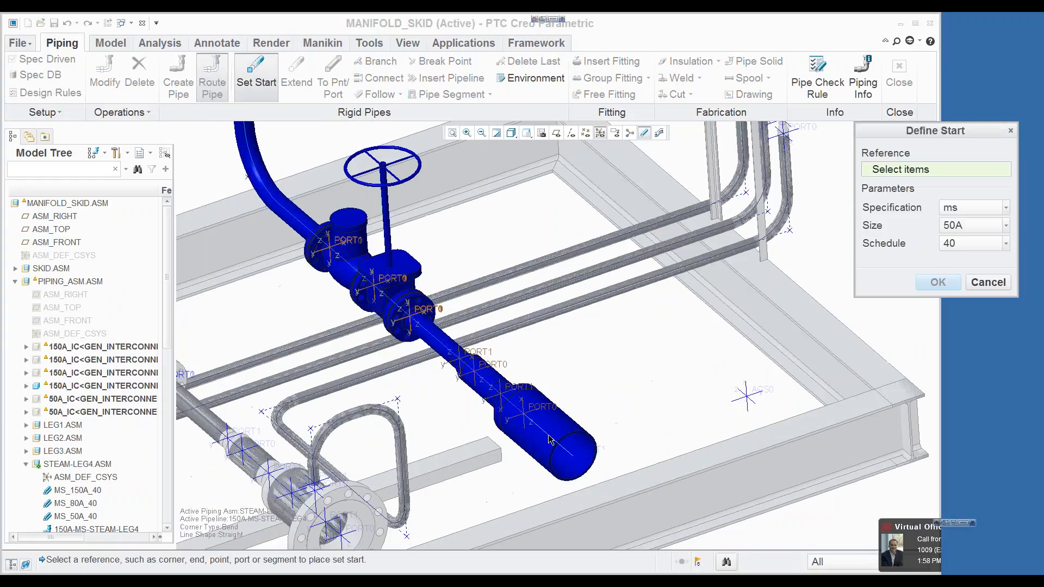
{"action": "left_click", "coordinate": [548, 435]}
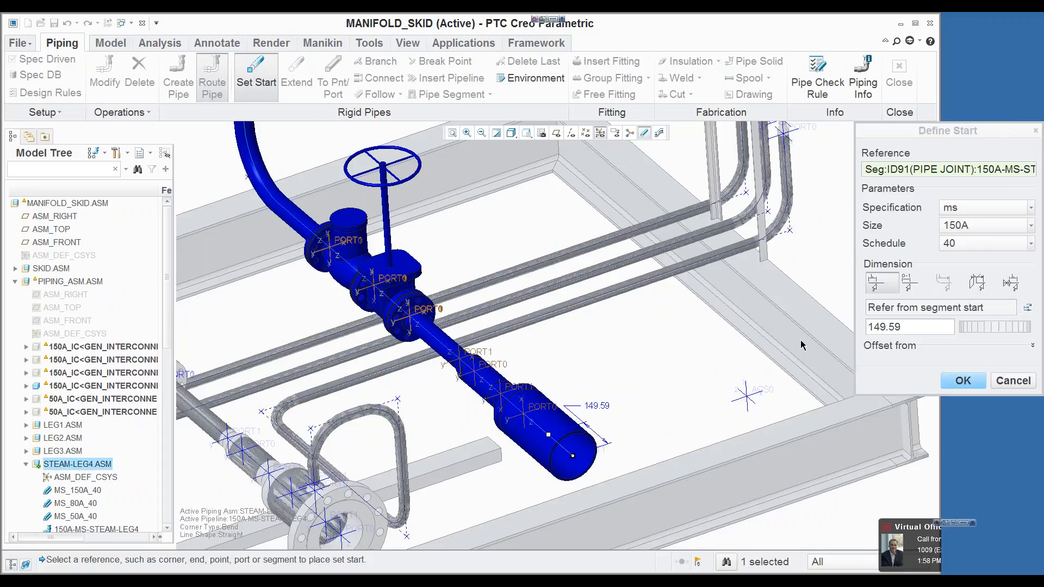
{"action": "left_click", "coordinate": [909, 282]}
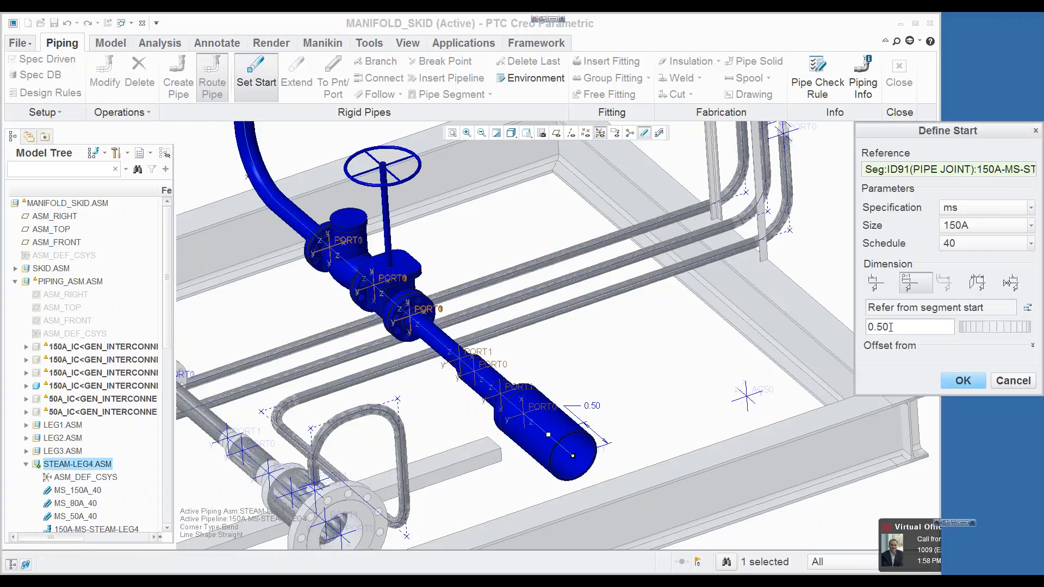
{"action": "left_click", "coordinate": [956, 227]}
{"action": "left_click", "coordinate": [952, 280]}
{"action": "left_click", "coordinate": [960, 381]}
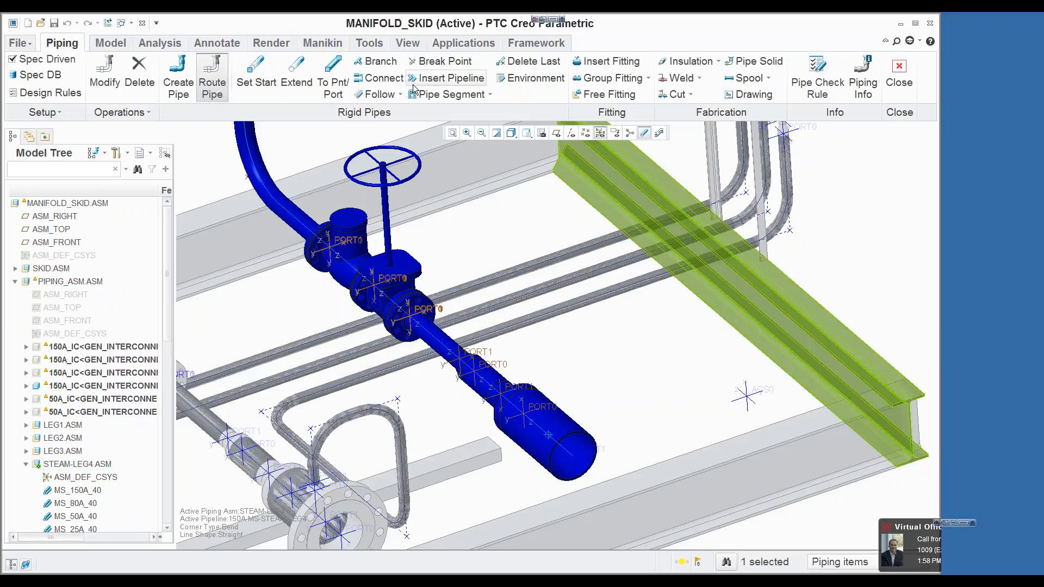
Step: Extend the 25A pipe from the 150A segment by a length of 300 along the X axis
{"action": "left_click", "coordinate": [297, 76]}
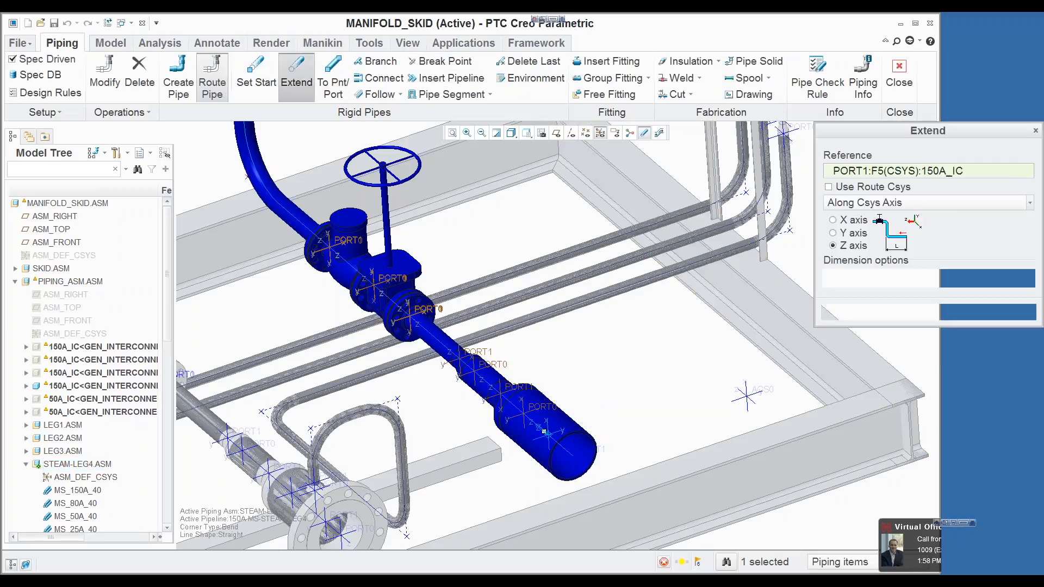
{"action": "left_click", "coordinate": [834, 234]}
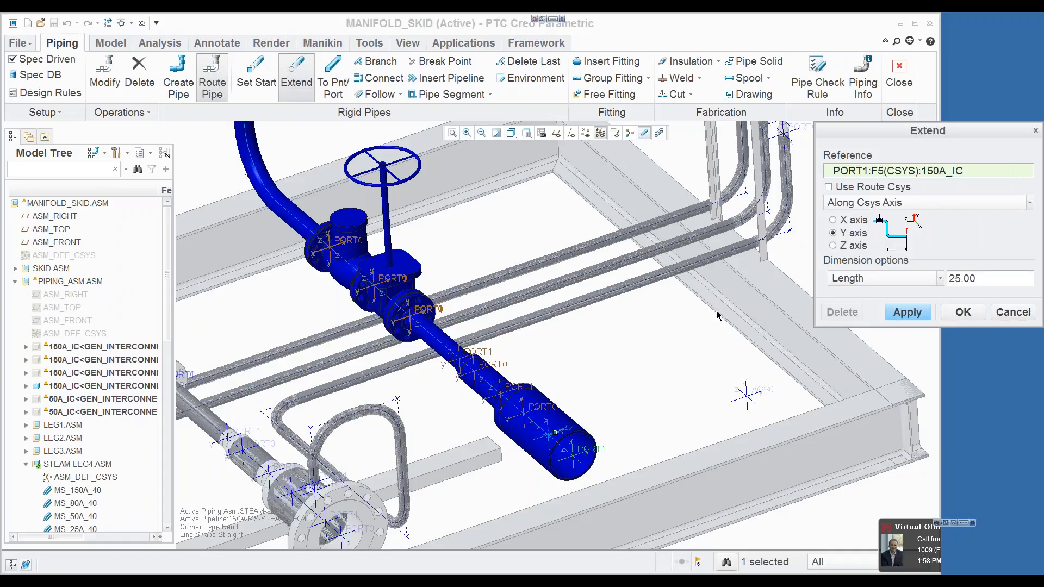
{"action": "left_click", "coordinate": [833, 220]}
{"action": "left_click_drag", "start_coordinate": [544, 432], "coordinate": [552, 384]}
{"action": "double_click", "coordinate": [546, 378]}
{"action": "type", "text": "300"}
{"action": "key", "text": "Return"}
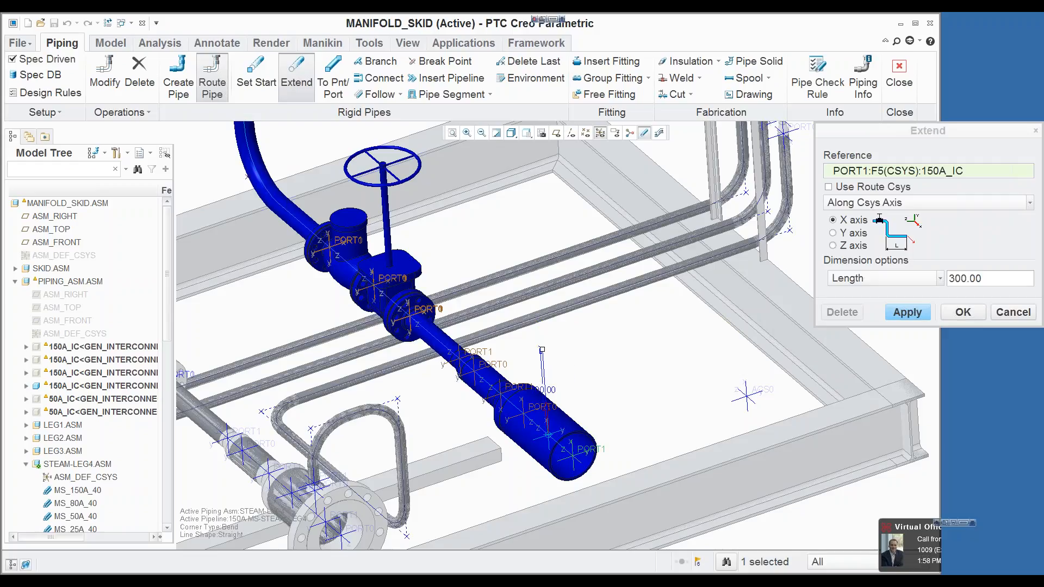
{"action": "left_click", "coordinate": [907, 316]}
Step: Extend the 25A pipe from its upper end by a length of 300 along the Y axis
{"action": "left_click", "coordinate": [833, 246]}
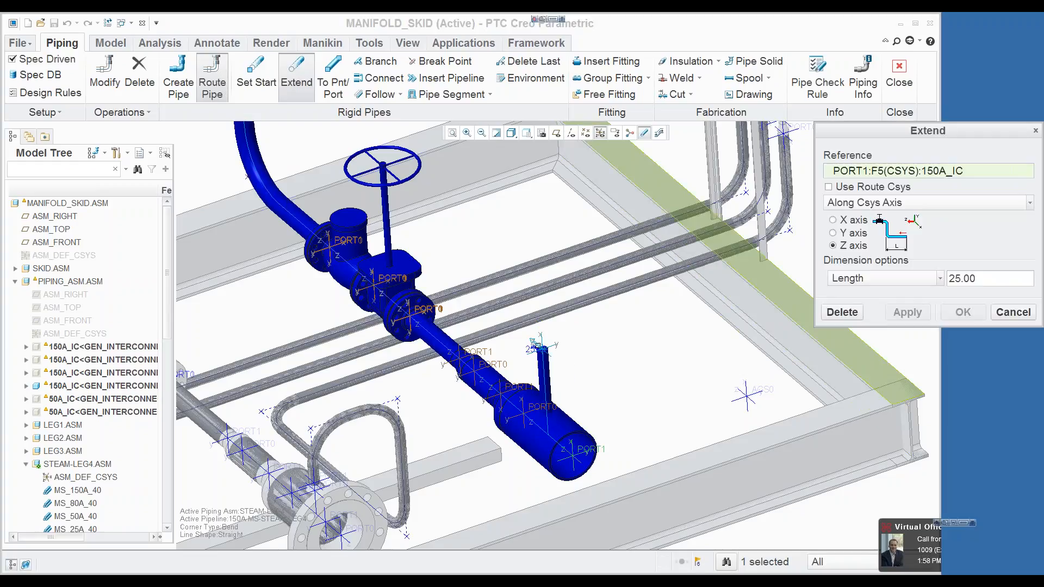
{"action": "left_click", "coordinate": [833, 232]}
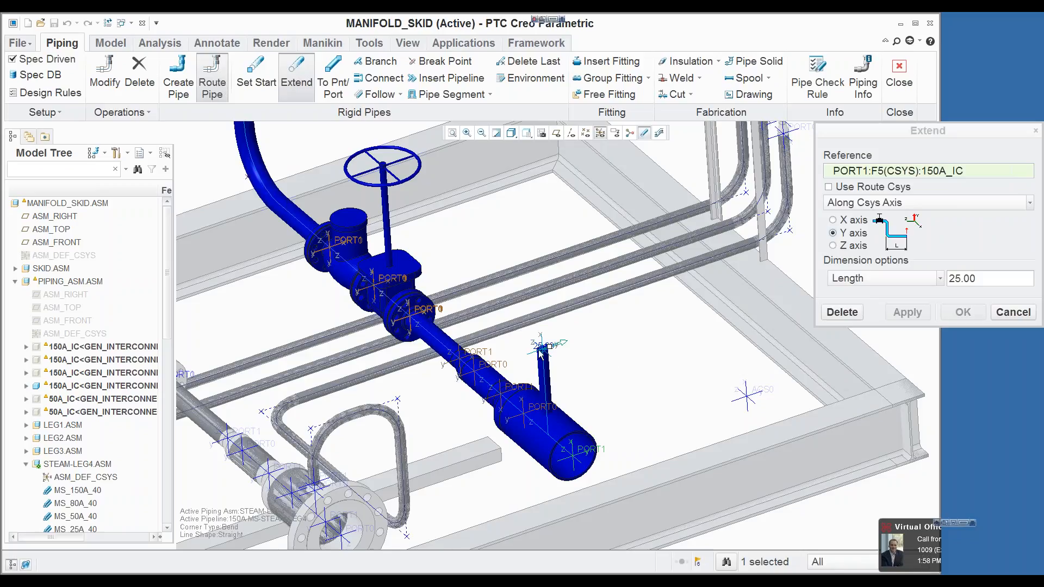
{"action": "scroll", "coordinate": [542, 351], "scroll_direction": "up", "scroll_amount": 5}
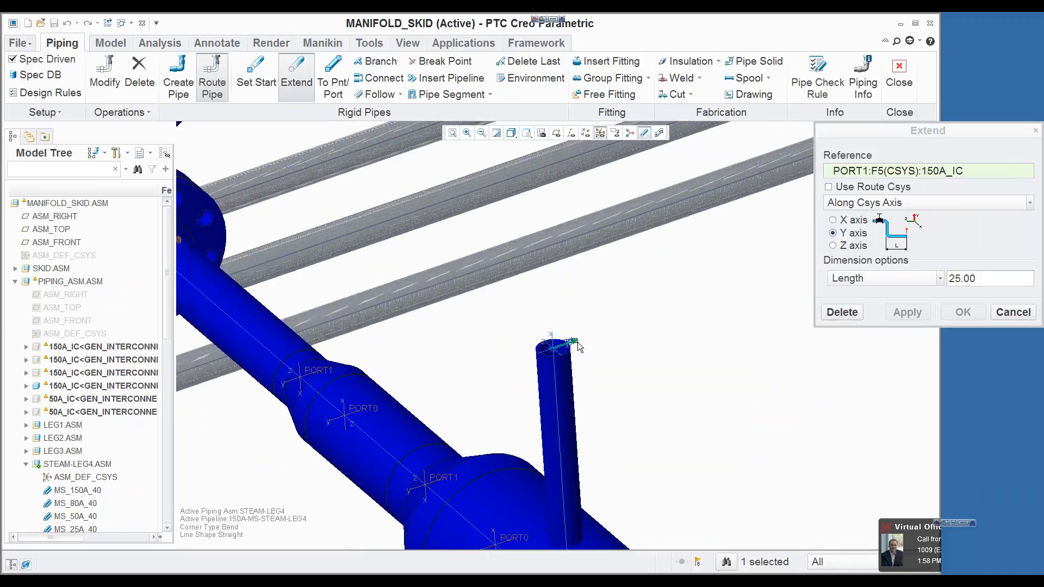
{"action": "scroll", "coordinate": [577, 344], "scroll_direction": "up", "scroll_amount": 2}
{"action": "left_click_drag", "start_coordinate": [573, 340], "coordinate": [789, 261]}
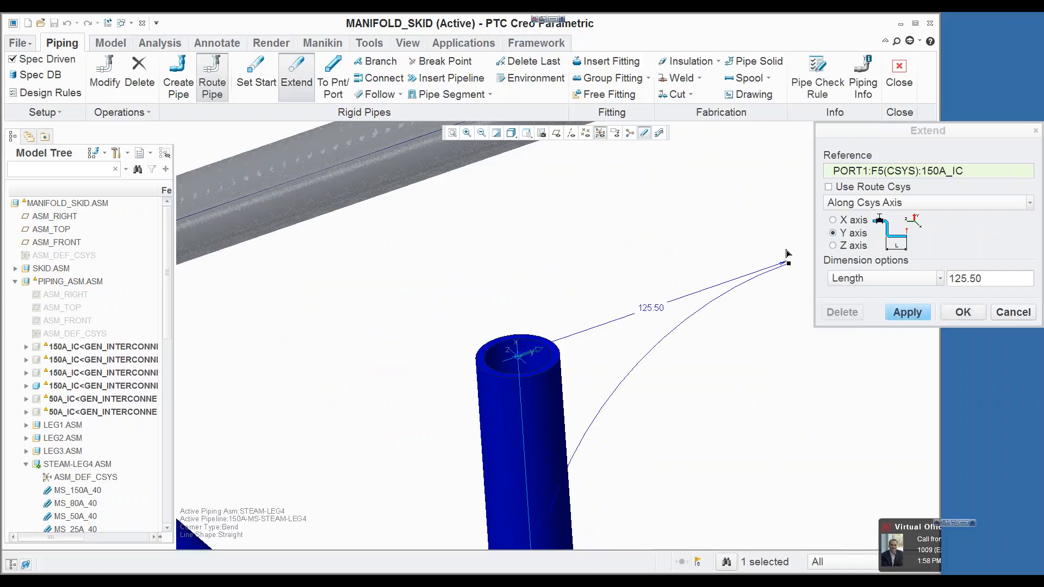
{"action": "double_click", "coordinate": [651, 308]}
{"action": "type", "text": "300"}
{"action": "key", "text": "Return"}
{"action": "scroll", "coordinate": [560, 232], "scroll_direction": "down", "scroll_amount": 5}
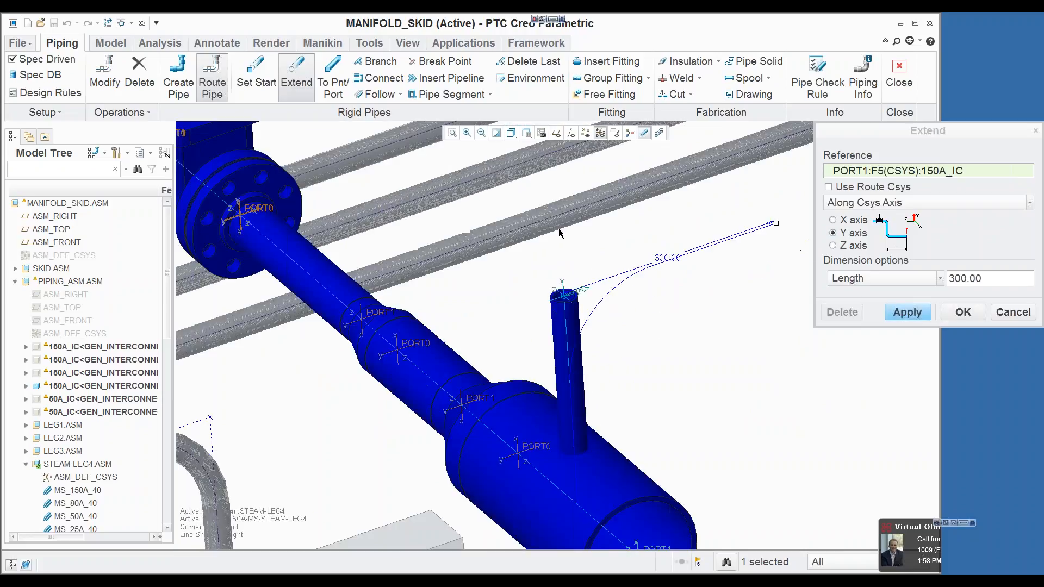
{"action": "scroll", "coordinate": [560, 233], "scroll_direction": "down", "scroll_amount": 2}
{"action": "left_click", "coordinate": [907, 312]}
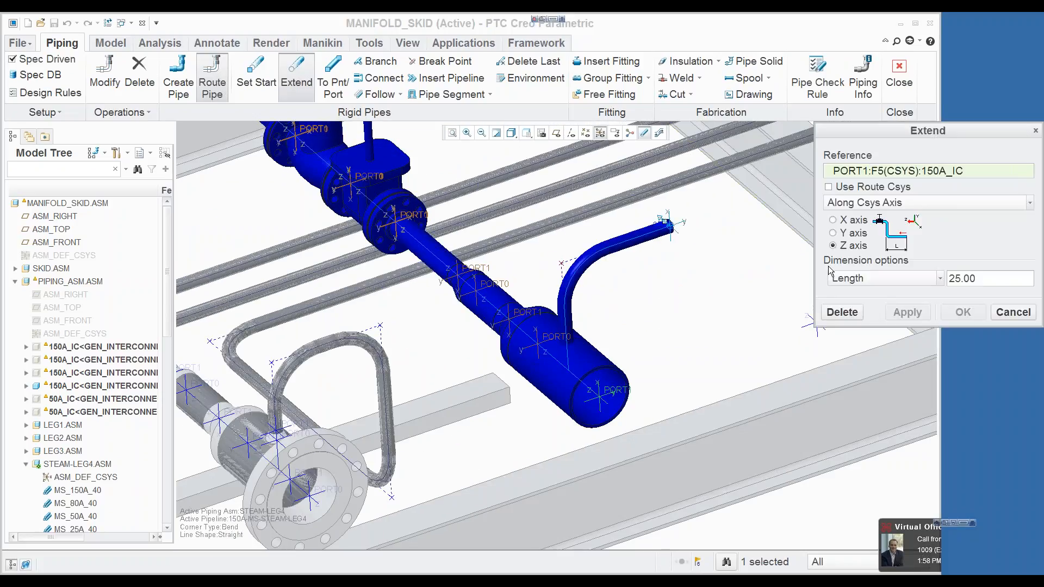
Step: Extend the 25A pipe along the X axis to an offset of 0 from the top surface of the skid's front beam
{"action": "left_click", "coordinate": [833, 220]}
{"action": "left_click", "coordinate": [840, 279]}
{"action": "left_click", "coordinate": [849, 319]}
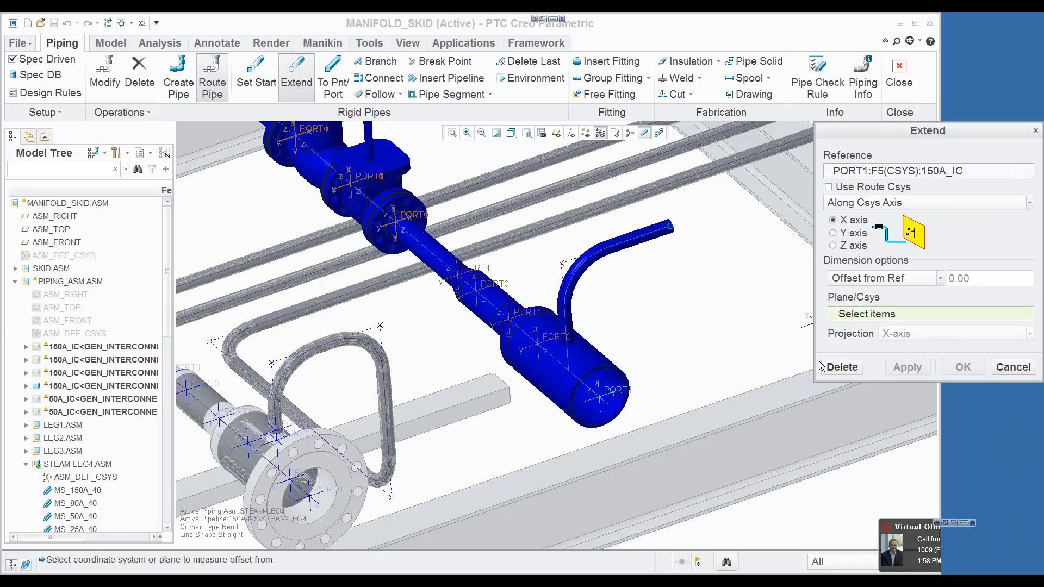
{"action": "left_click", "coordinate": [806, 379]}
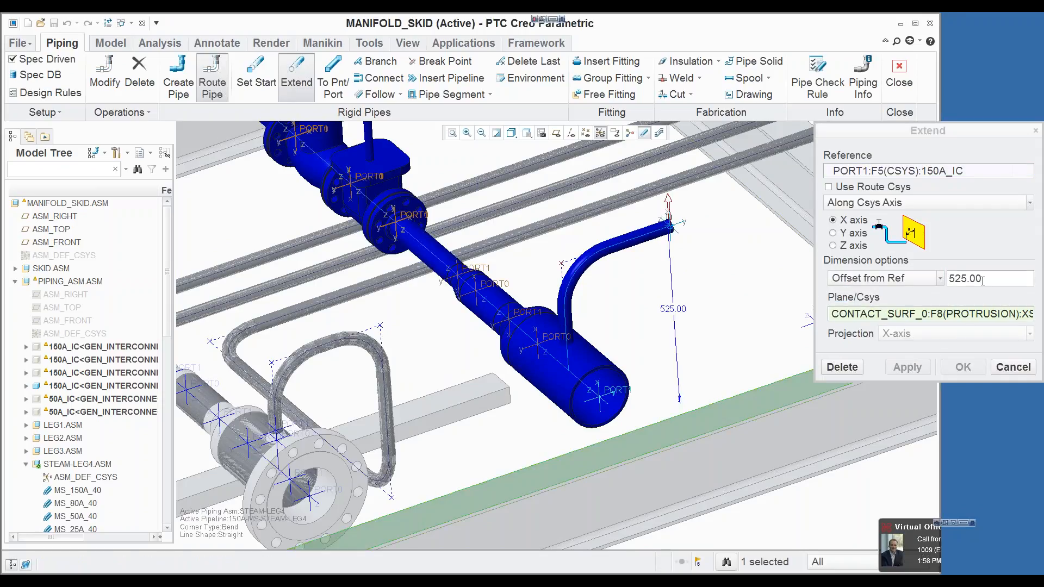
{"action": "double_click", "coordinate": [965, 279]}
{"action": "type", "text": "0"}
{"action": "key", "text": "Return"}
{"action": "left_click", "coordinate": [917, 370]}
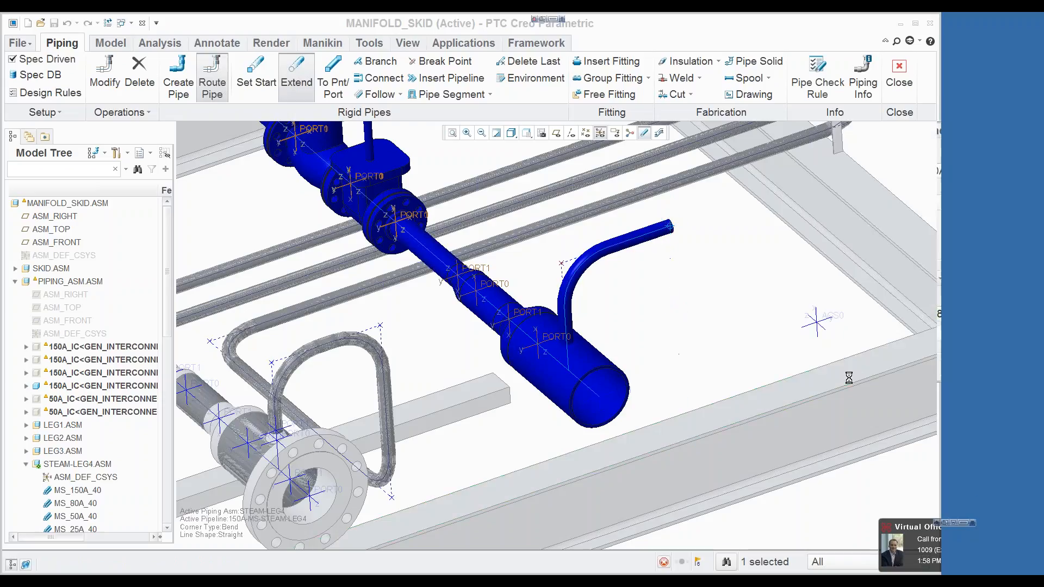
{"action": "left_click", "coordinate": [694, 380]}
Step: Use the free tube union port under the skid's box as the direction reference for the 25A pipe extension
{"action": "scroll", "coordinate": [694, 380], "scroll_direction": "down", "scroll_amount": 2}
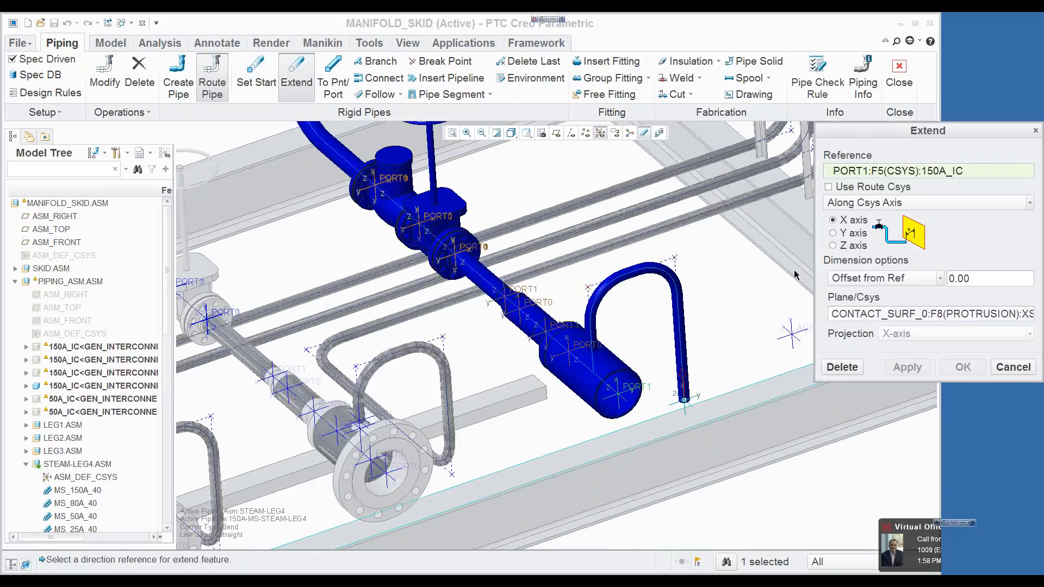
{"action": "scroll", "coordinate": [731, 306], "scroll_direction": "down", "scroll_amount": 3}
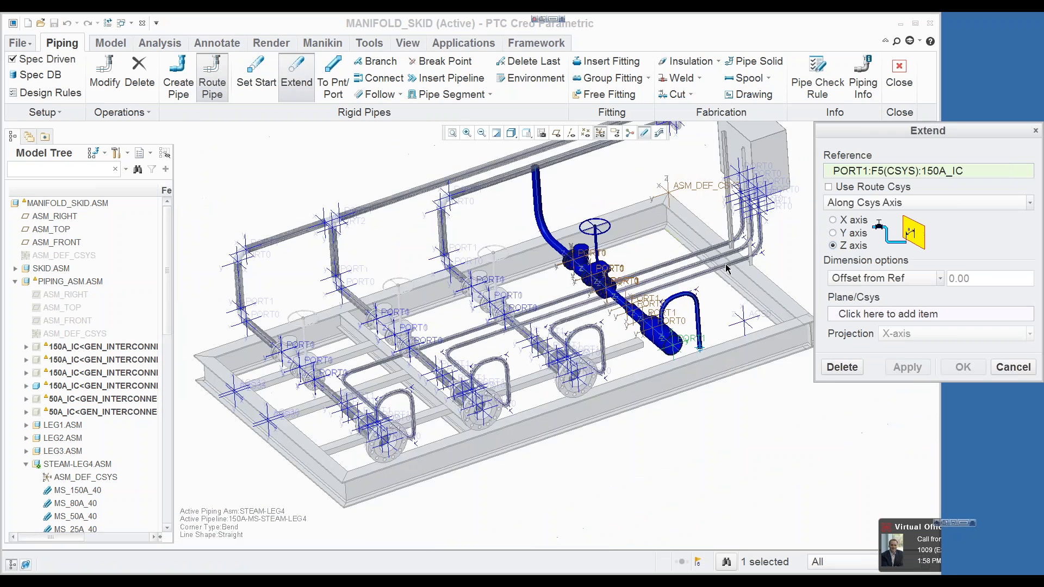
{"action": "scroll", "coordinate": [785, 194], "scroll_direction": "up", "scroll_amount": 5}
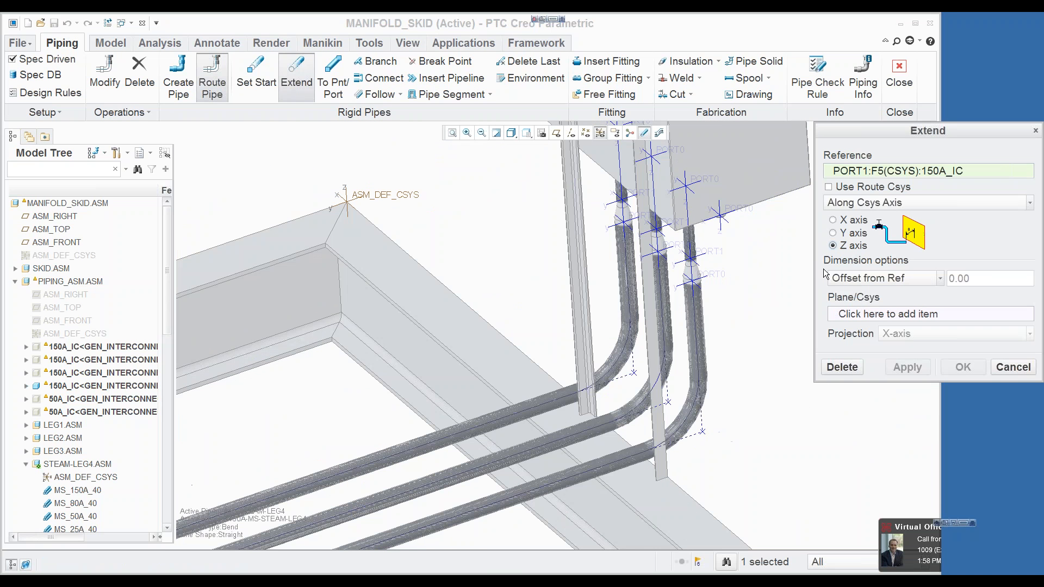
{"action": "left_click", "coordinate": [747, 210]}
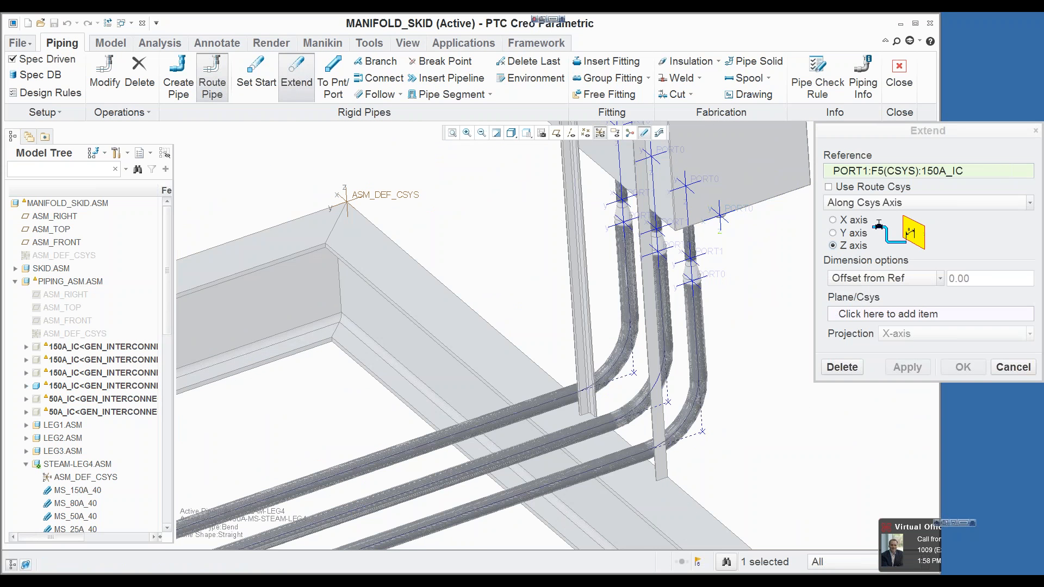
{"action": "scroll", "coordinate": [759, 251], "scroll_direction": "down", "scroll_amount": 5}
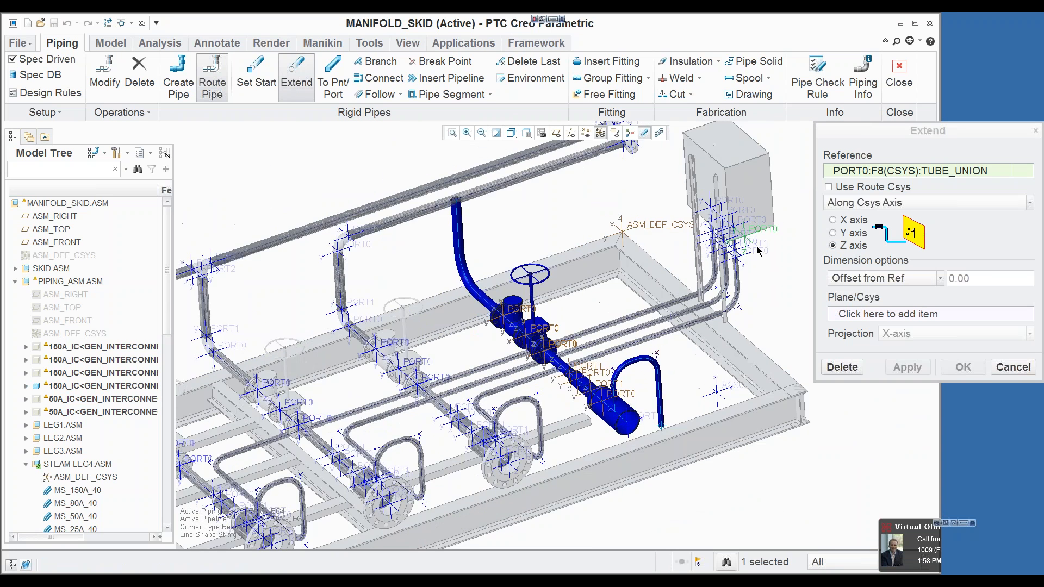
{"action": "scroll", "coordinate": [758, 256], "scroll_direction": "up", "scroll_amount": 2}
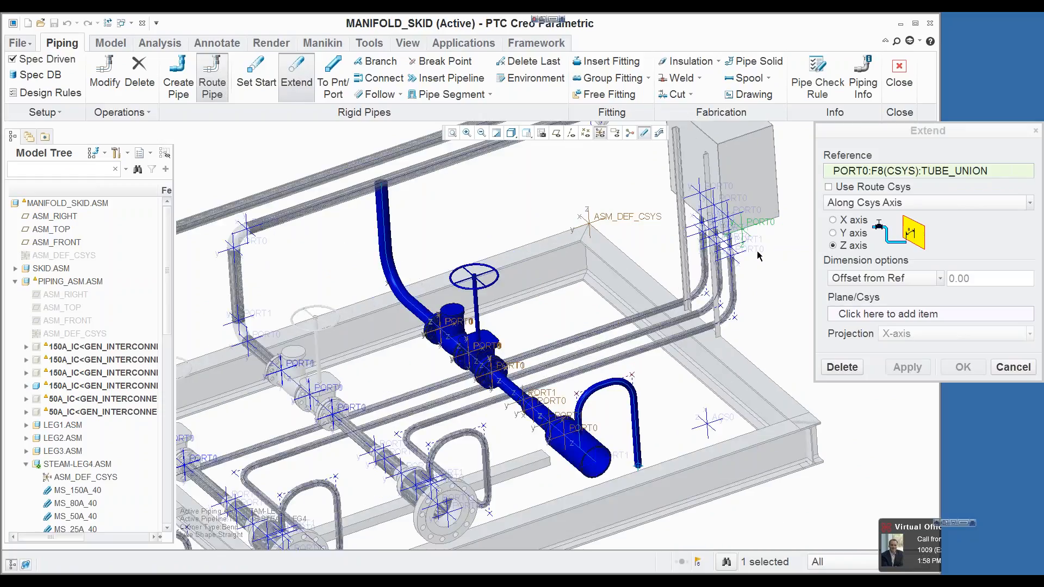
{"action": "left_click", "coordinate": [833, 232]}
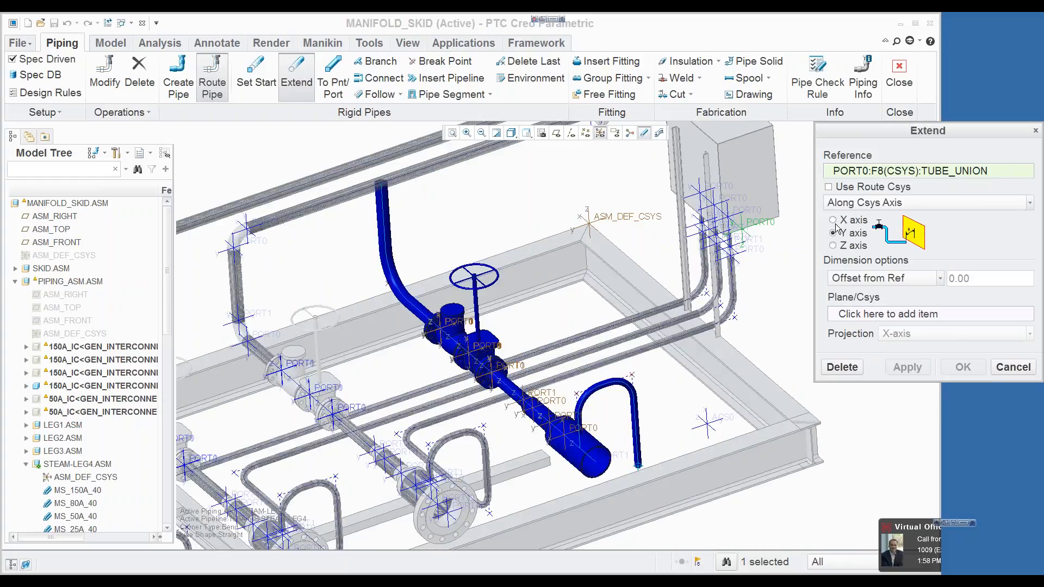
{"action": "left_click", "coordinate": [833, 220]}
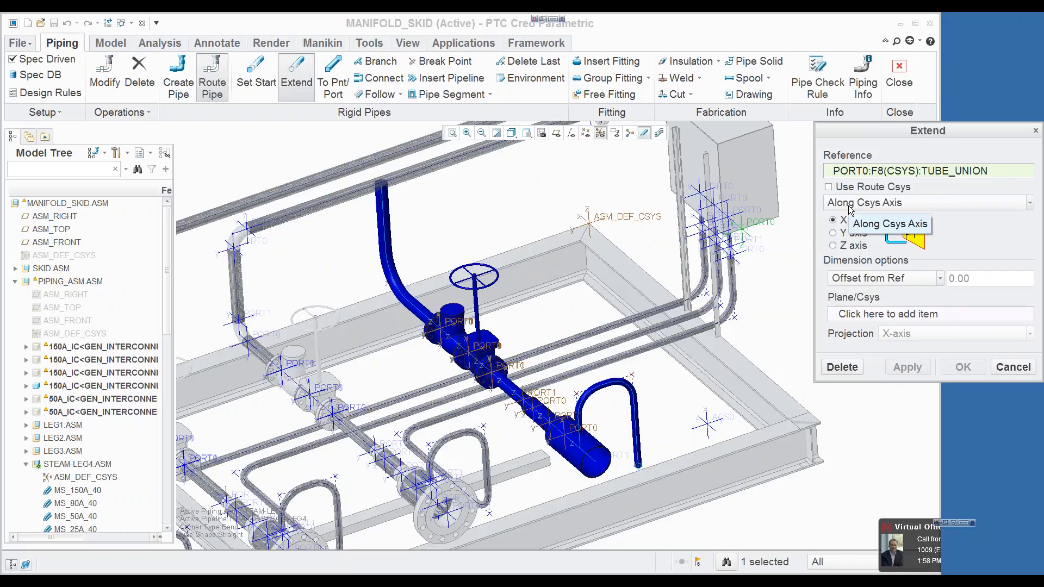
Step: Extend the 25A pipe along the Y axis to an offset of 0 from the same tube union port
{"action": "left_click", "coordinate": [854, 315]}
{"action": "left_click", "coordinate": [854, 316]}
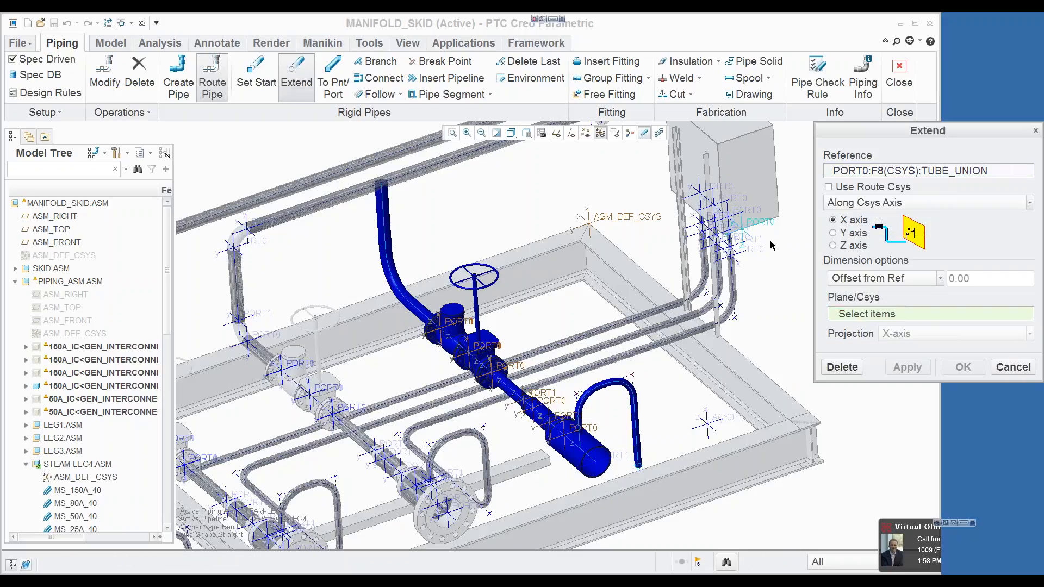
{"action": "scroll", "coordinate": [717, 203], "scroll_direction": "up", "scroll_amount": 5}
{"action": "left_click", "coordinate": [717, 203]}
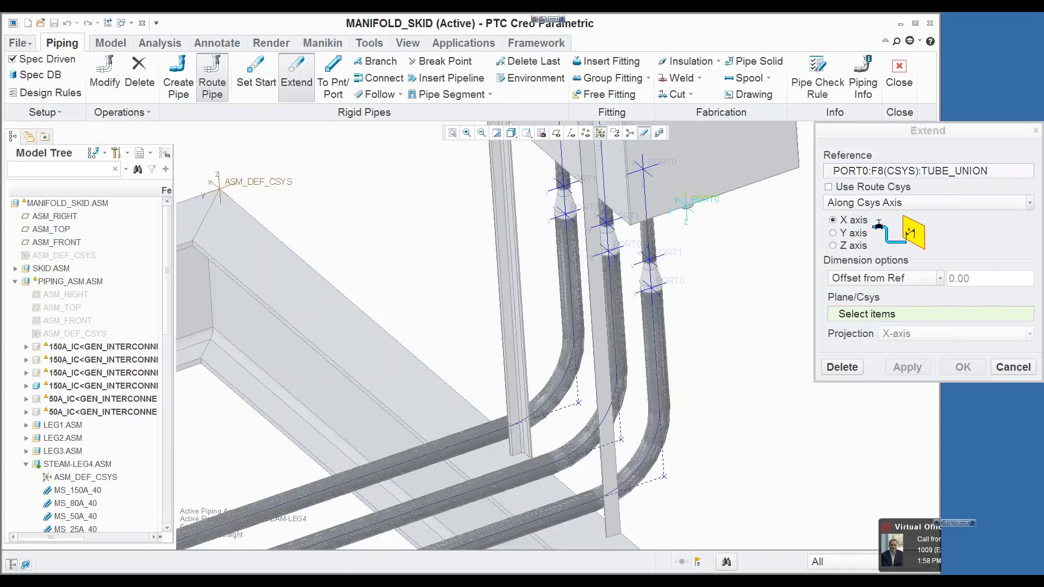
{"action": "scroll", "coordinate": [768, 239], "scroll_direction": "down", "scroll_amount": 5}
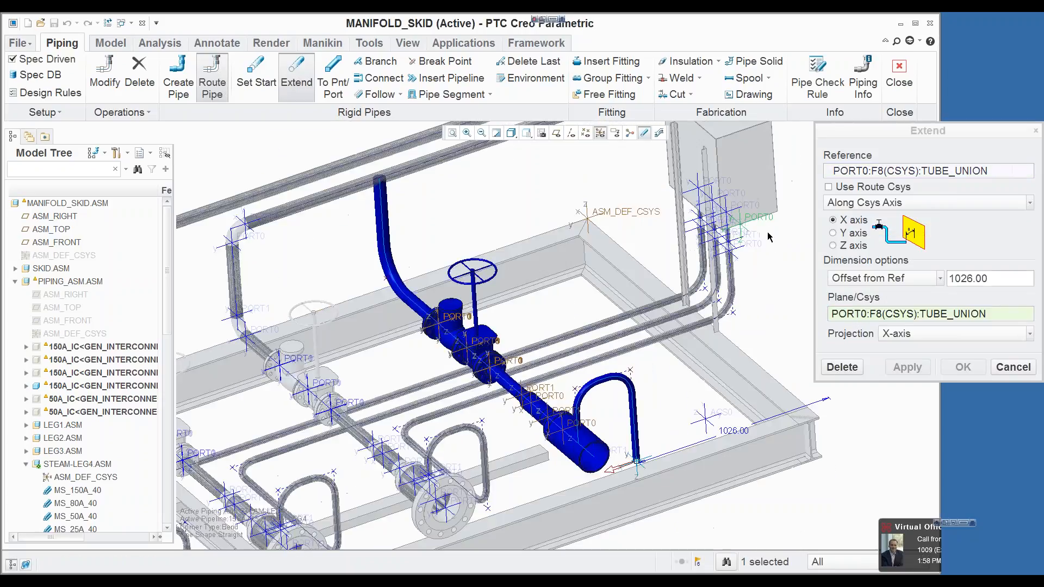
{"action": "left_click", "coordinate": [832, 232]}
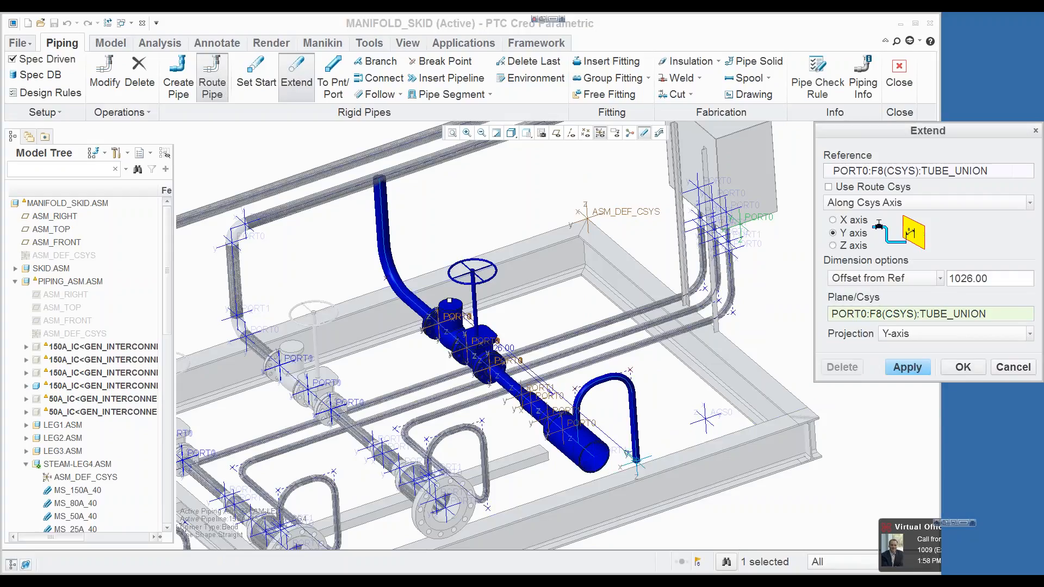
{"action": "middle_click_drag", "start_coordinate": [772, 259], "coordinate": [736, 284]}
{"action": "double_click", "coordinate": [969, 278]}
{"action": "type", "text": "0"}
{"action": "key", "text": "Return"}
{"action": "left_click", "coordinate": [925, 367]}
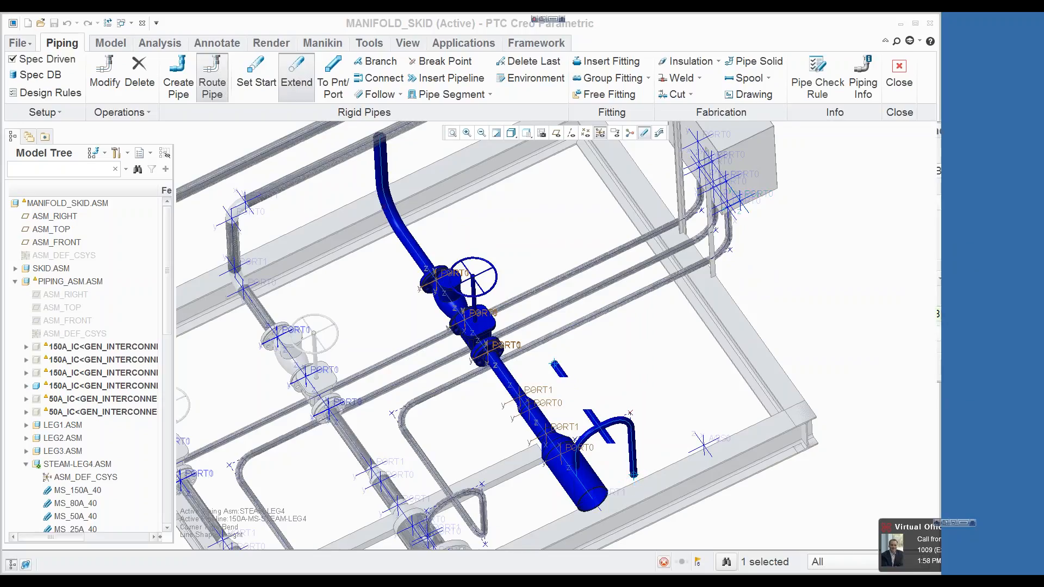
Step: Extend the 25A pipe along the X axis to an offset of 0 from the tube union port, and route it to that port
{"action": "left_click", "coordinate": [833, 220]}
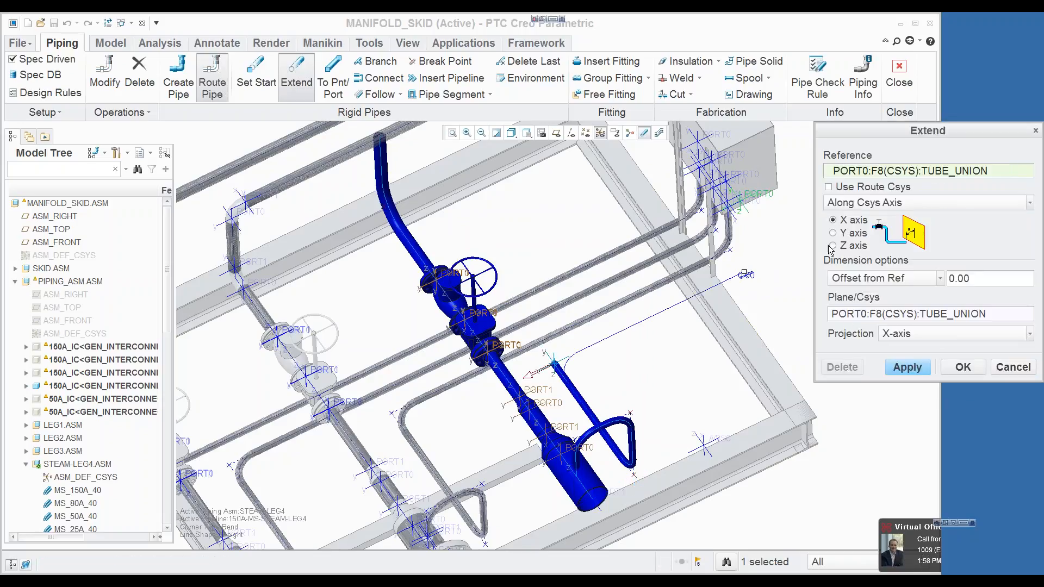
{"action": "left_click", "coordinate": [958, 370]}
{"action": "mouse_move", "coordinate": [811, 311]}
{"action": "middle_mouse_down"}
{"action": "mouse_move", "coordinate": [805, 266]}
{"action": "mouse_move", "coordinate": [801, 285]}
{"action": "middle_mouse_up"}
{"action": "left_click", "coordinate": [333, 82]}
{"action": "scroll", "coordinate": [737, 211], "scroll_direction": "down", "scroll_amount": 5}
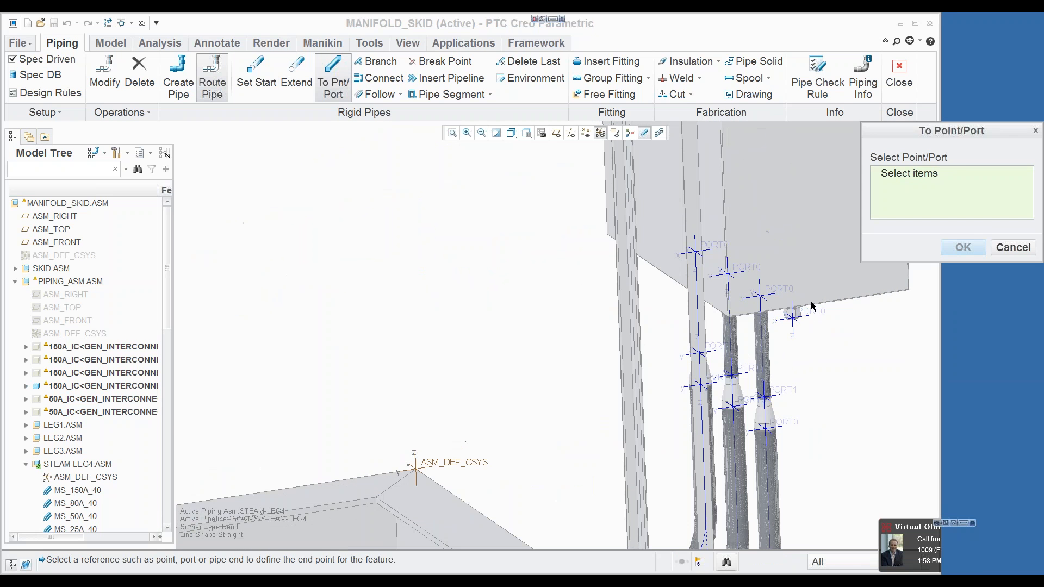
{"action": "left_click", "coordinate": [793, 317]}
{"action": "left_click", "coordinate": [947, 243]}
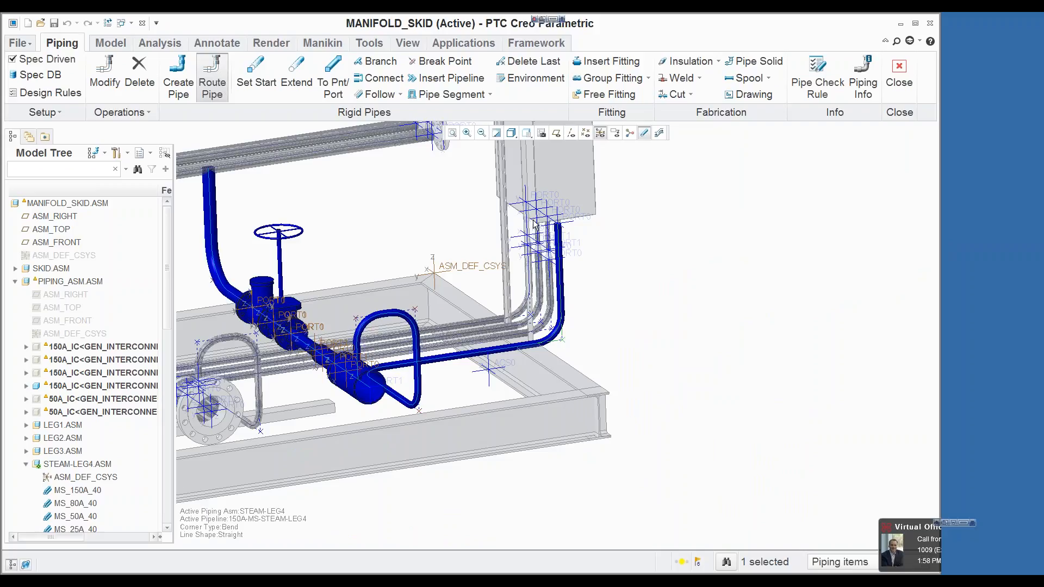
Step: Insert the R3 CRED reducer with new size 15A on the vertical 25A segment below the tube union
{"action": "scroll", "coordinate": [566, 245], "scroll_direction": "down", "scroll_amount": 5}
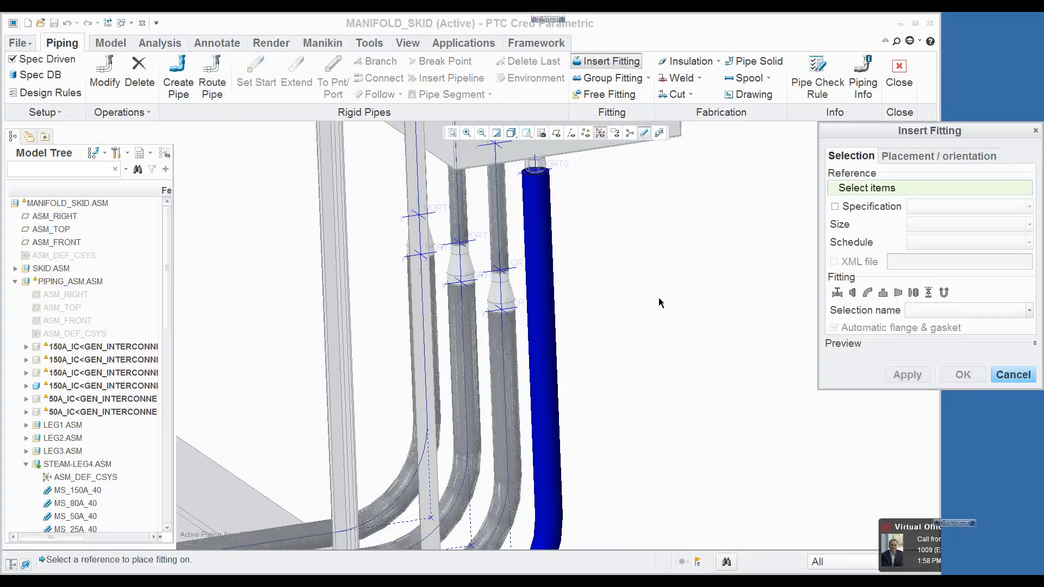
{"action": "left_click", "coordinate": [549, 516]}
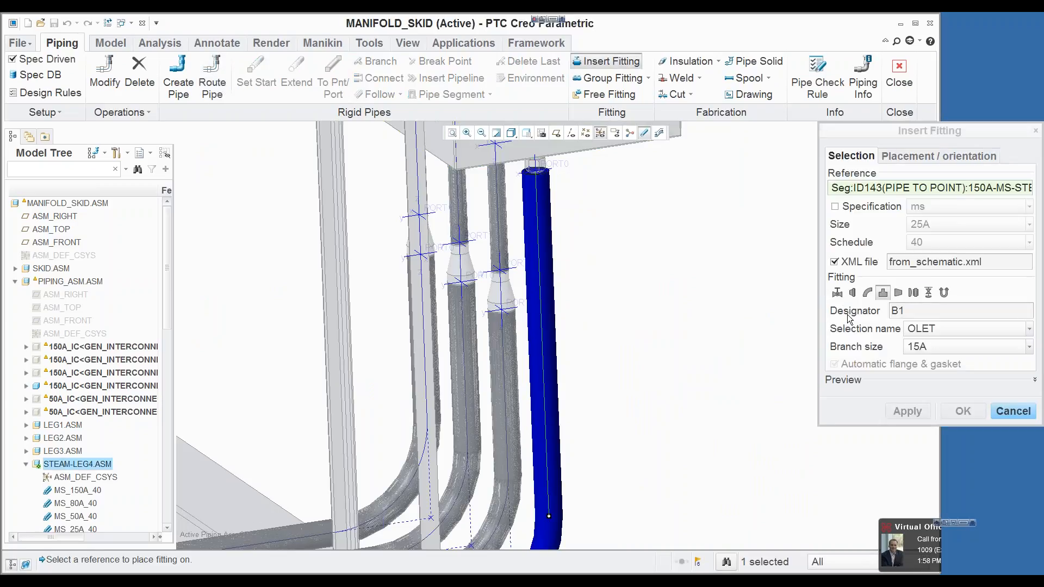
{"action": "left_click", "coordinate": [898, 293]}
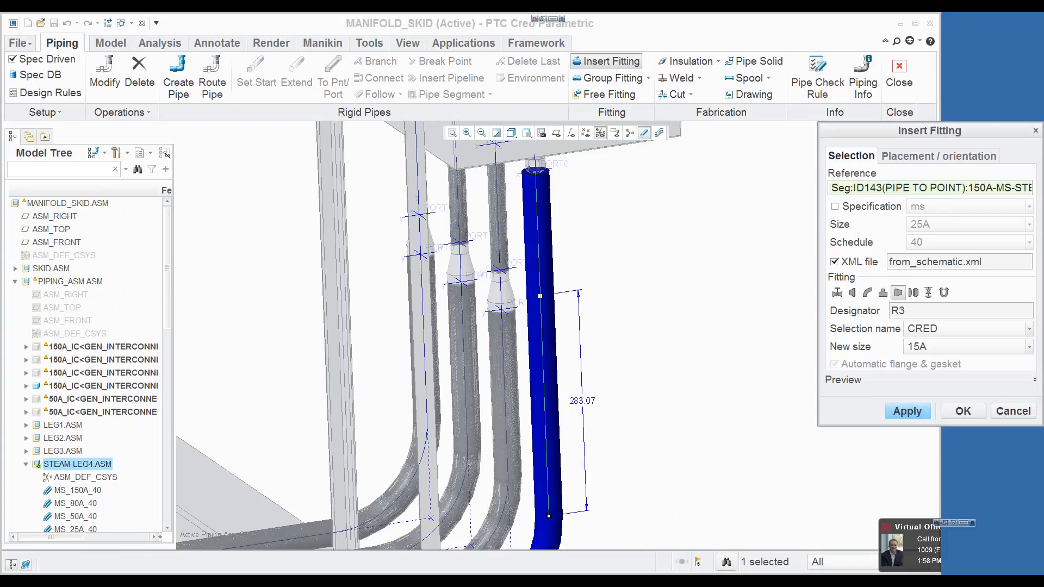
{"action": "left_click", "coordinate": [908, 411]}
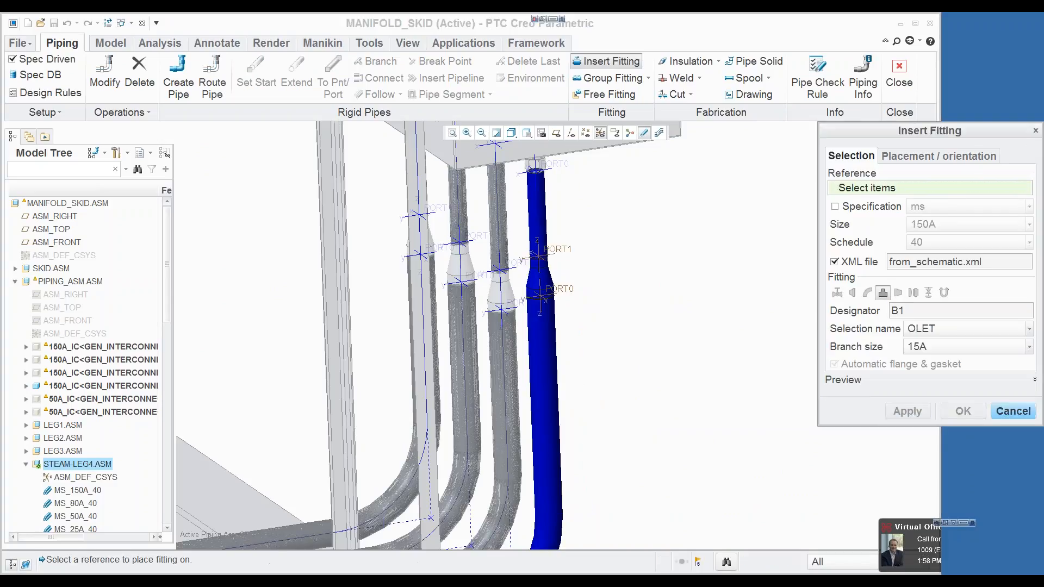
{"action": "scroll", "coordinate": [707, 311], "scroll_direction": "up", "scroll_amount": 3}
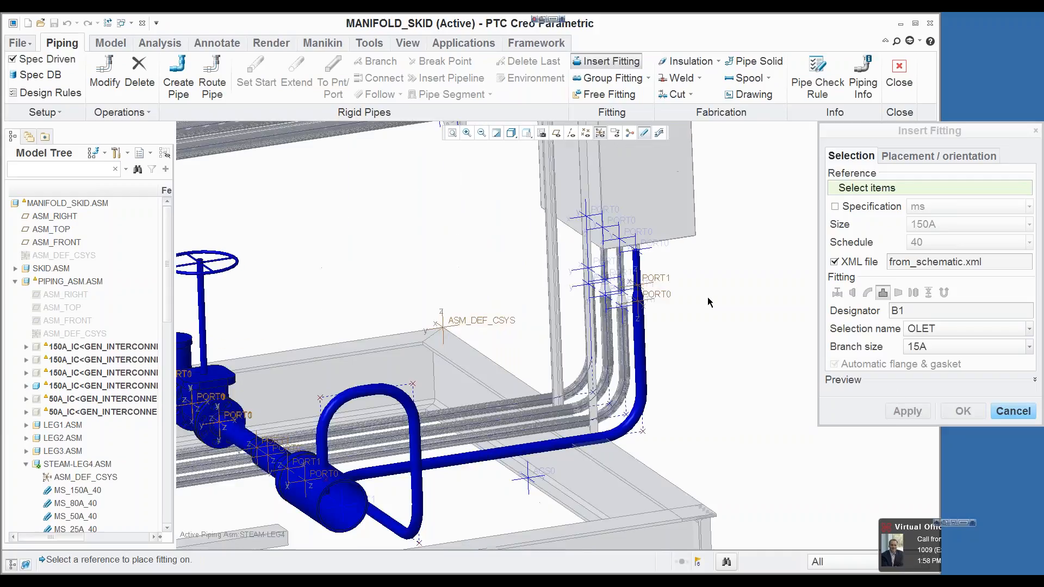
{"action": "left_click", "coordinate": [1030, 414]}
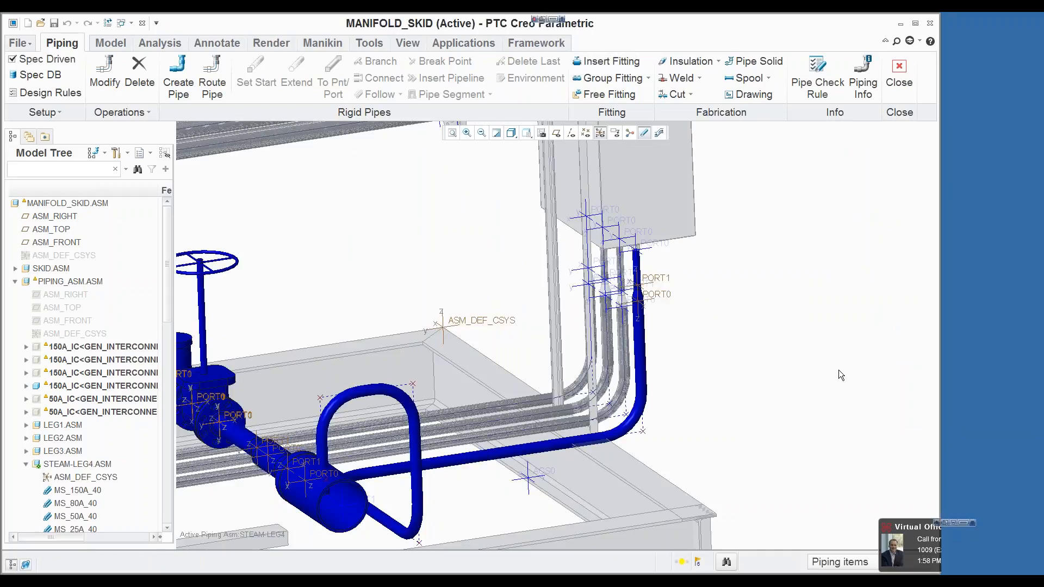
Step: Try to insert the B1 OLET fitting on the 25A segment rising from the 150A pipe
{"action": "scroll", "coordinate": [839, 370], "scroll_direction": "up", "scroll_amount": 3}
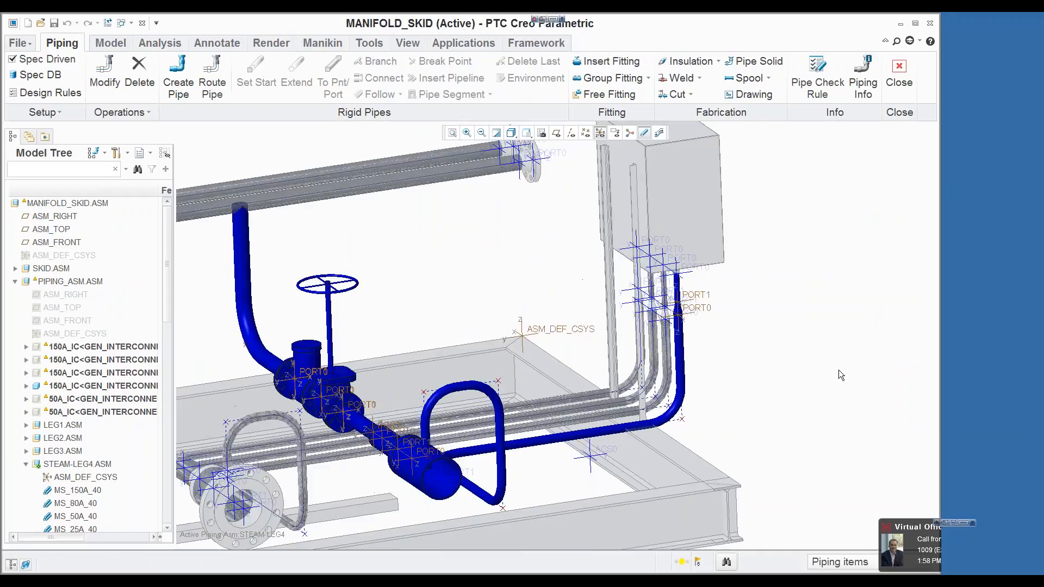
{"action": "scroll", "coordinate": [568, 434], "scroll_direction": "down", "scroll_amount": 5}
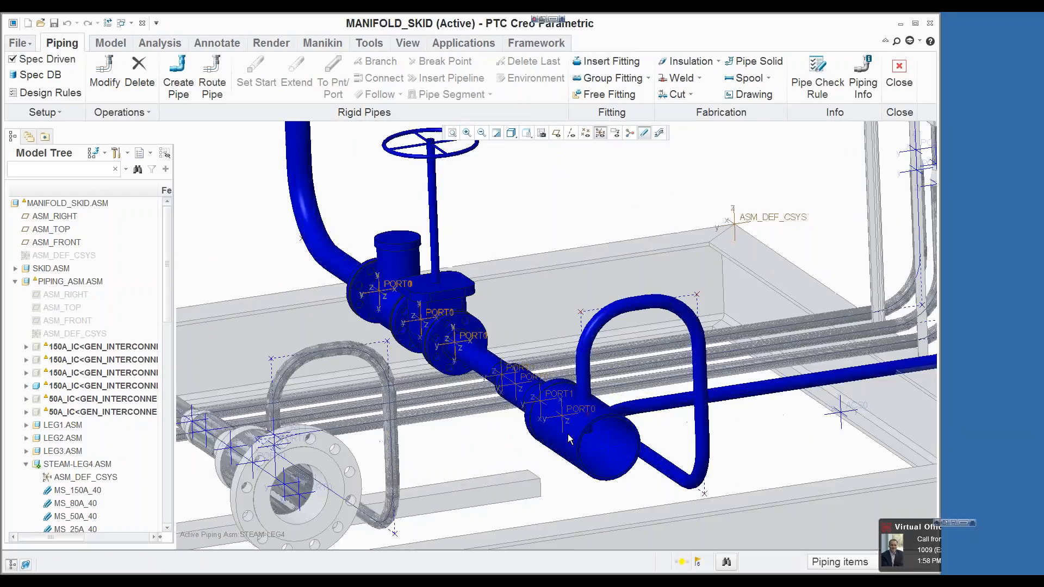
{"action": "left_click", "coordinate": [612, 431]}
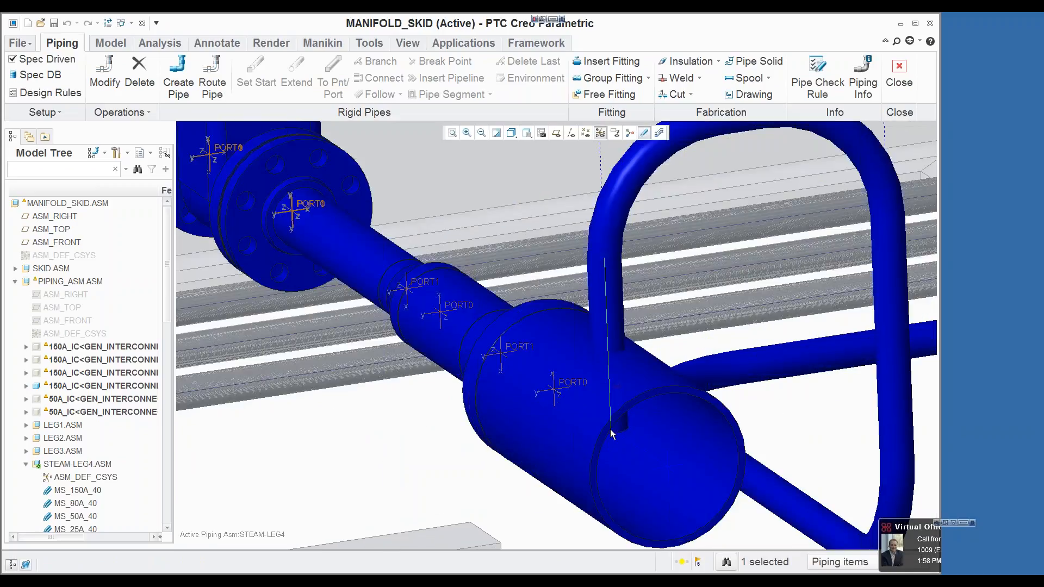
{"action": "left_click", "coordinate": [607, 61]}
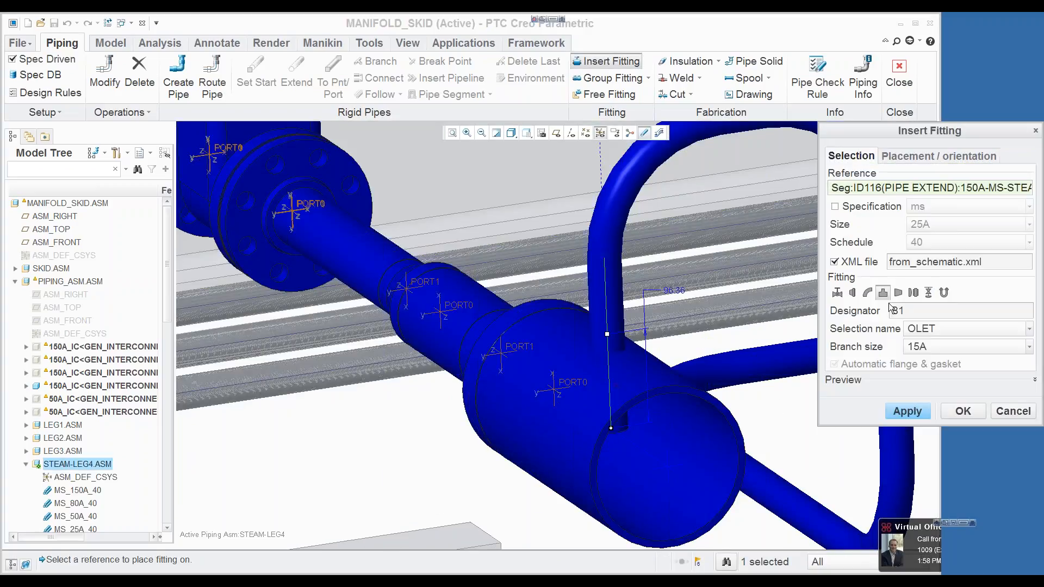
{"action": "left_click", "coordinate": [917, 348]}
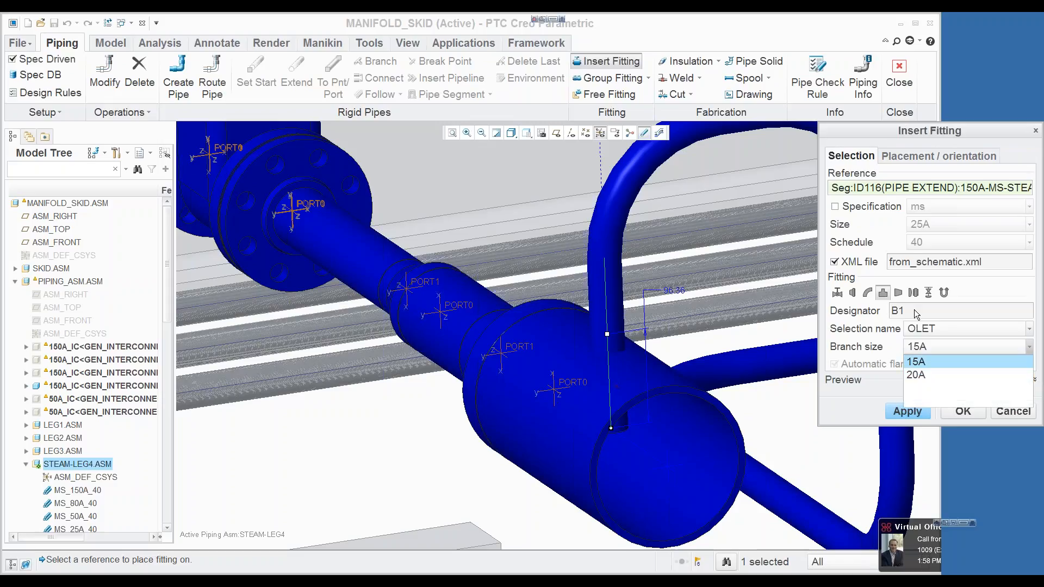
{"action": "left_click", "coordinate": [856, 295]}
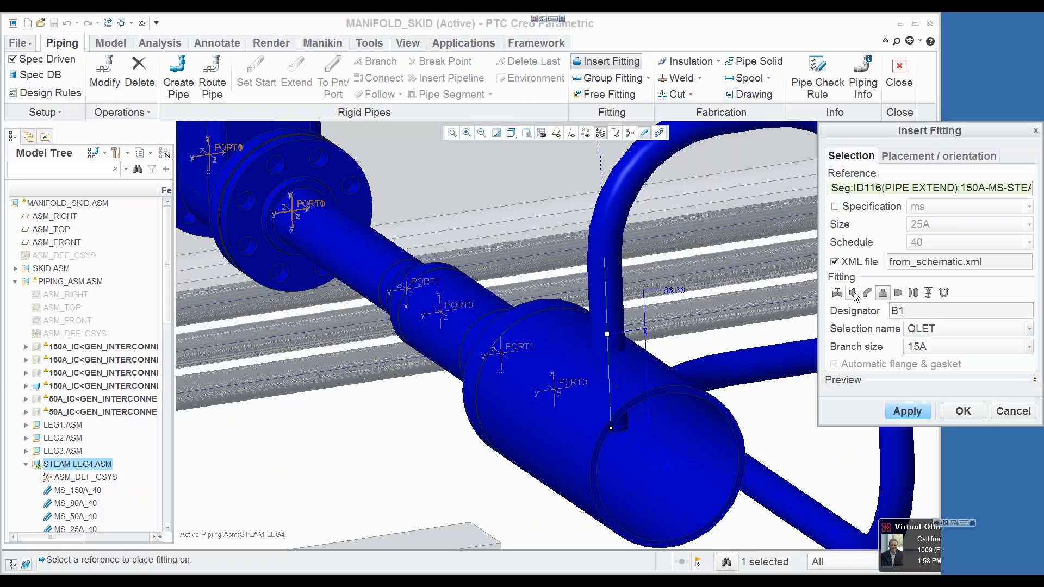
{"action": "left_click", "coordinate": [853, 294]}
{"action": "left_click", "coordinate": [926, 348]}
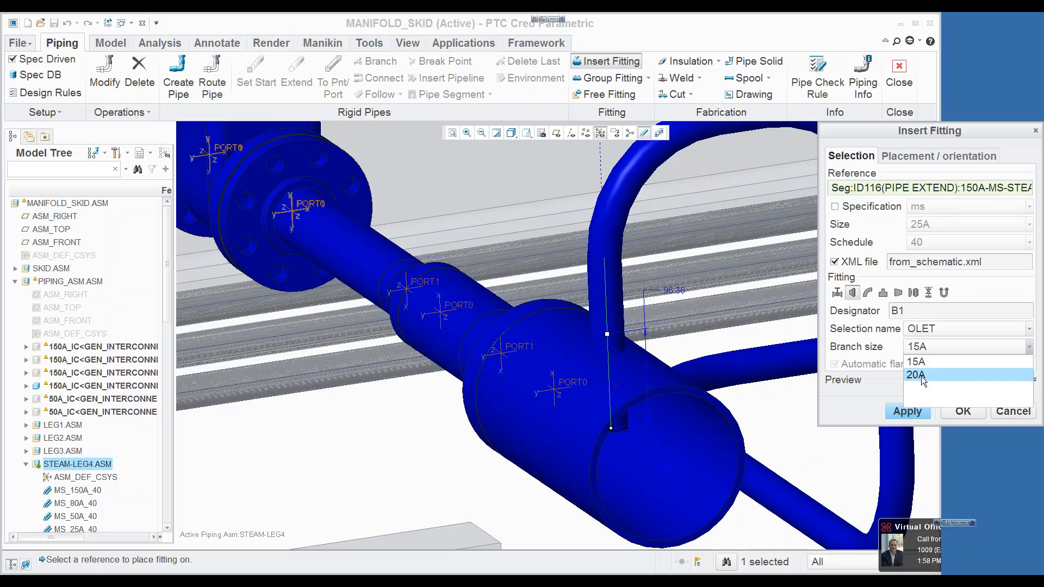
{"action": "left_click", "coordinate": [921, 350]}
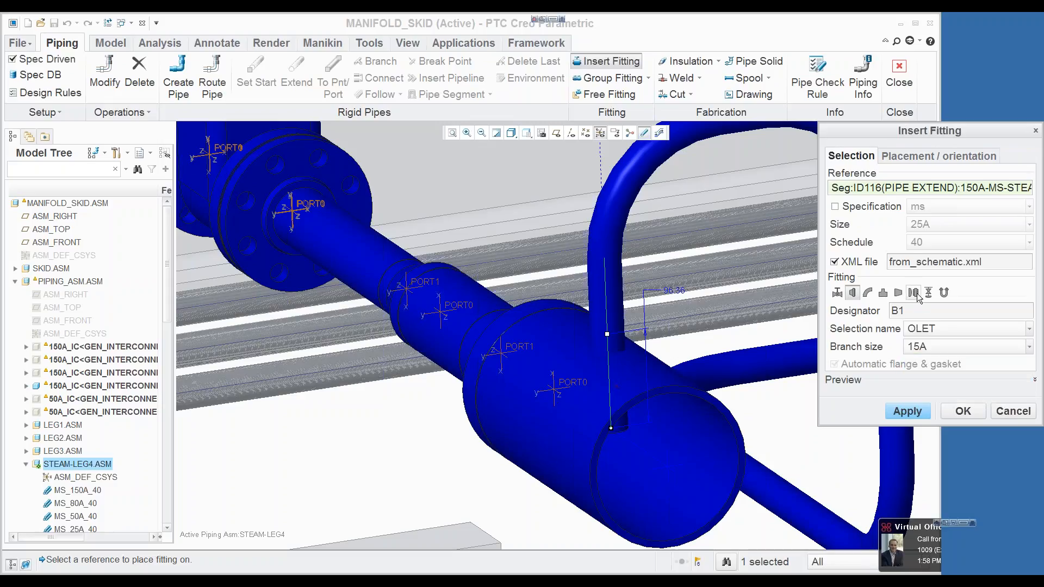
{"action": "left_click", "coordinate": [921, 353]}
{"action": "left_click", "coordinate": [922, 370]}
{"action": "left_click", "coordinate": [961, 412]}
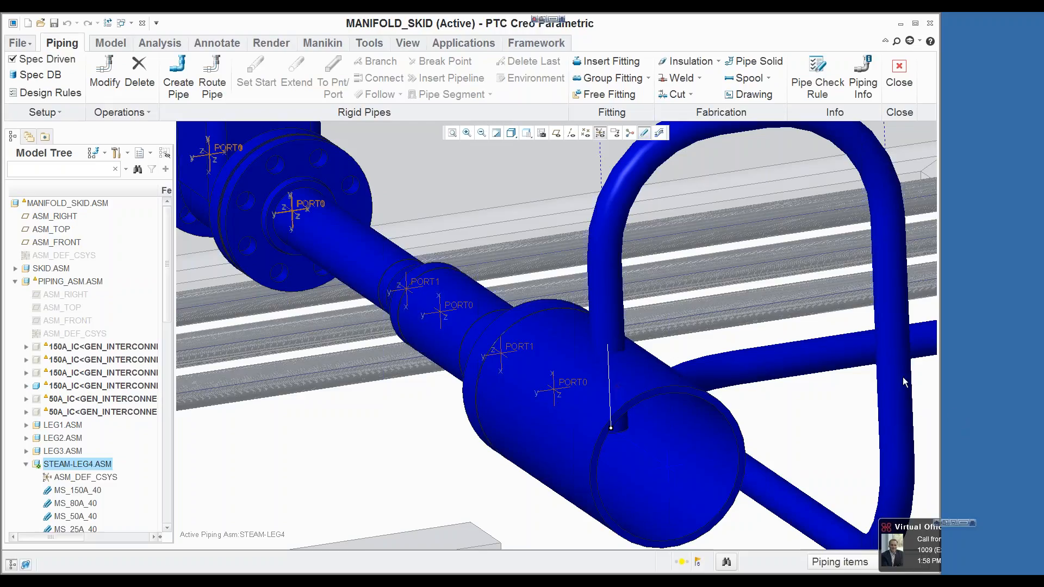
{"action": "scroll", "coordinate": [657, 253], "scroll_direction": "up", "scroll_amount": 4}
{"action": "scroll", "coordinate": [648, 327], "scroll_direction": "down", "scroll_amount": 5}
{"action": "left_click", "coordinate": [608, 63]}
{"action": "left_click", "coordinate": [701, 373]}
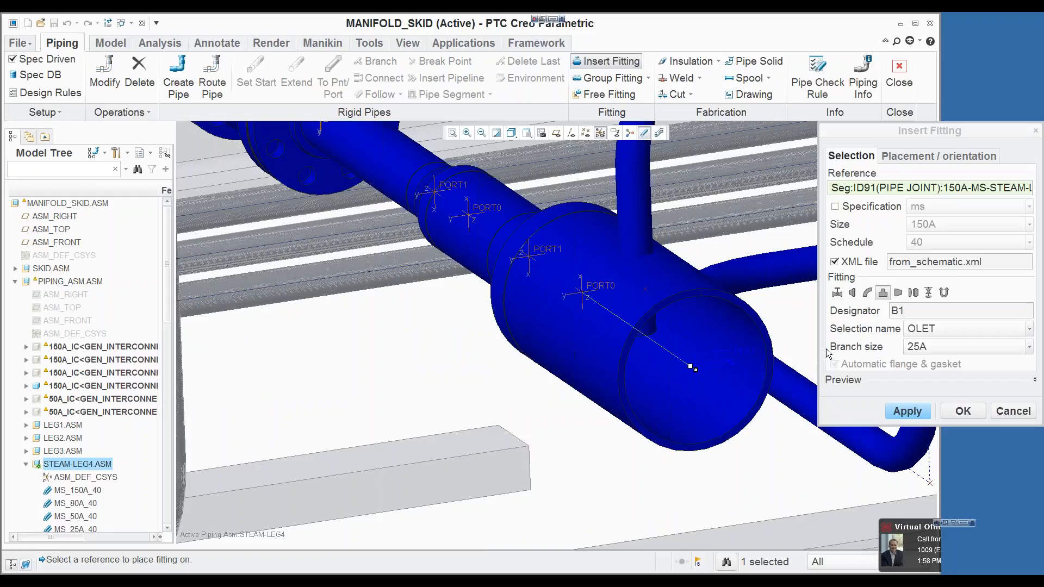
{"action": "left_click", "coordinate": [853, 293]}
{"action": "left_click", "coordinate": [915, 328]}
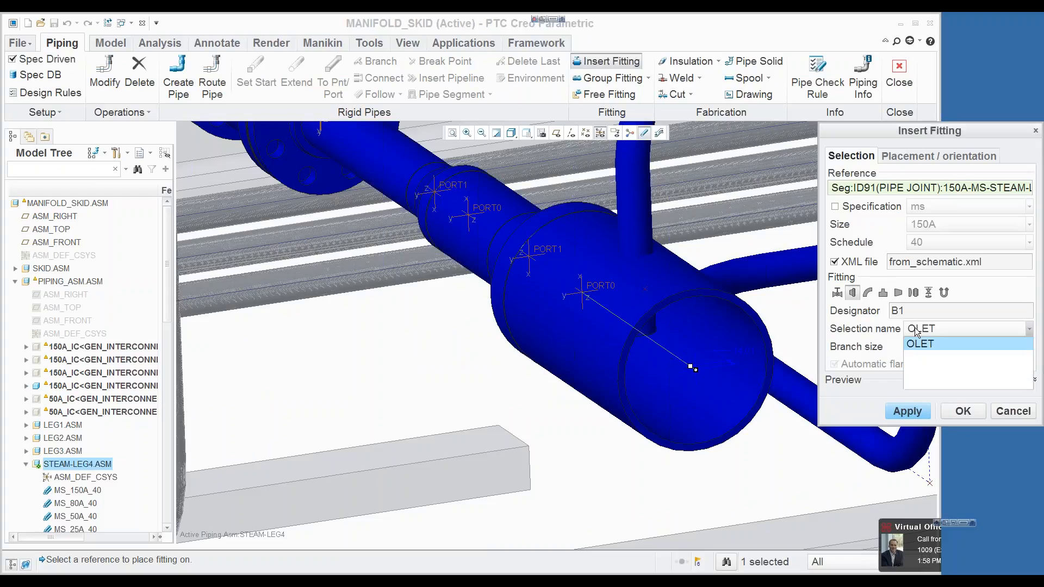
{"action": "left_click", "coordinate": [919, 292]}
{"action": "left_click", "coordinate": [924, 330]}
{"action": "left_click", "coordinate": [919, 333]}
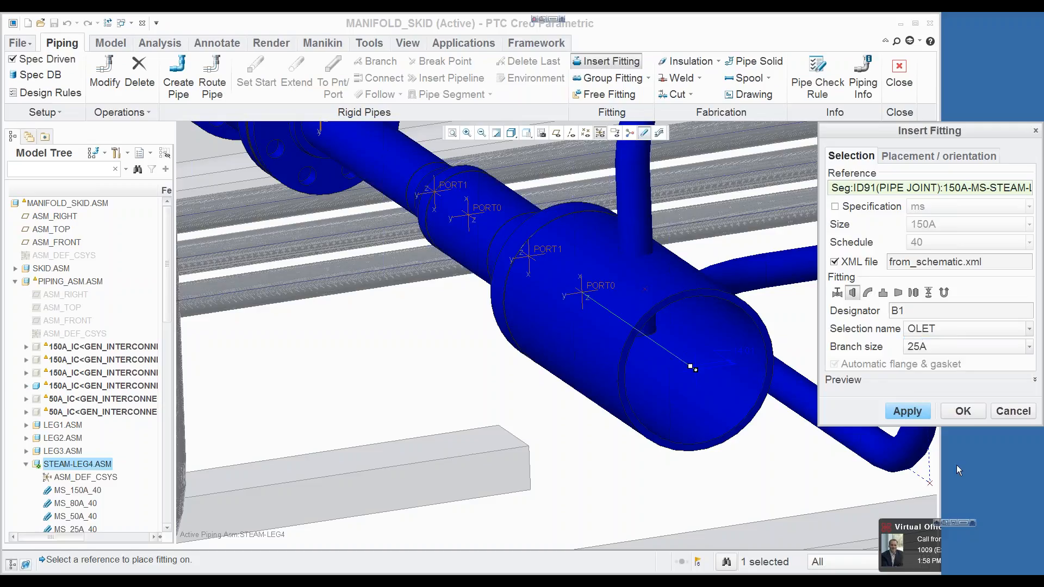
{"action": "left_click", "coordinate": [1014, 411]}
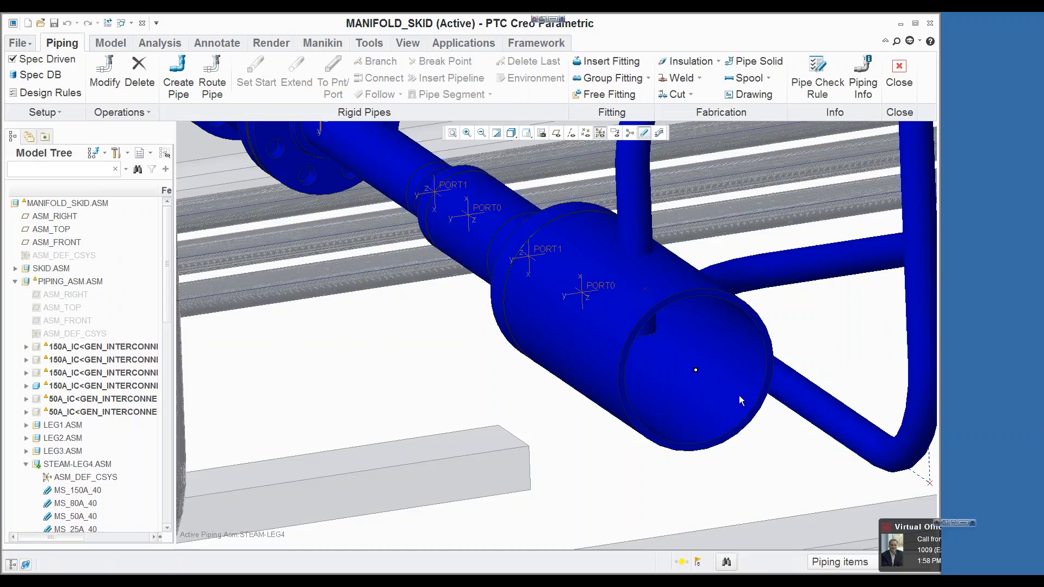
Step: Insert the B1 OLET fitting with a 25A branch size at the 150A steam pipe's joint with the 25A branch
{"action": "scroll", "coordinate": [739, 396], "scroll_direction": "down", "scroll_amount": 2}
{"action": "left_click", "coordinate": [606, 61]}
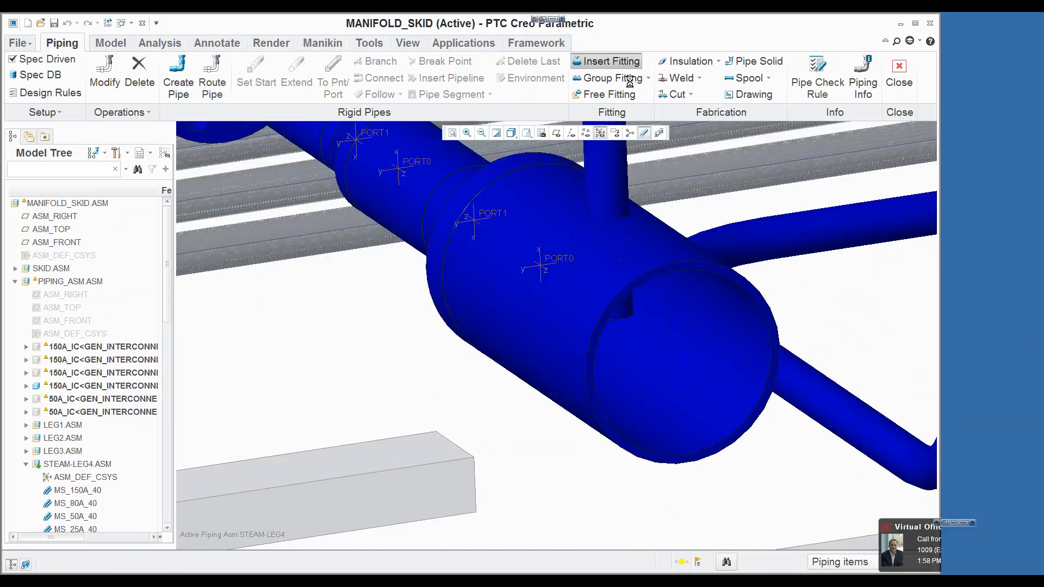
{"action": "left_click", "coordinate": [683, 361]}
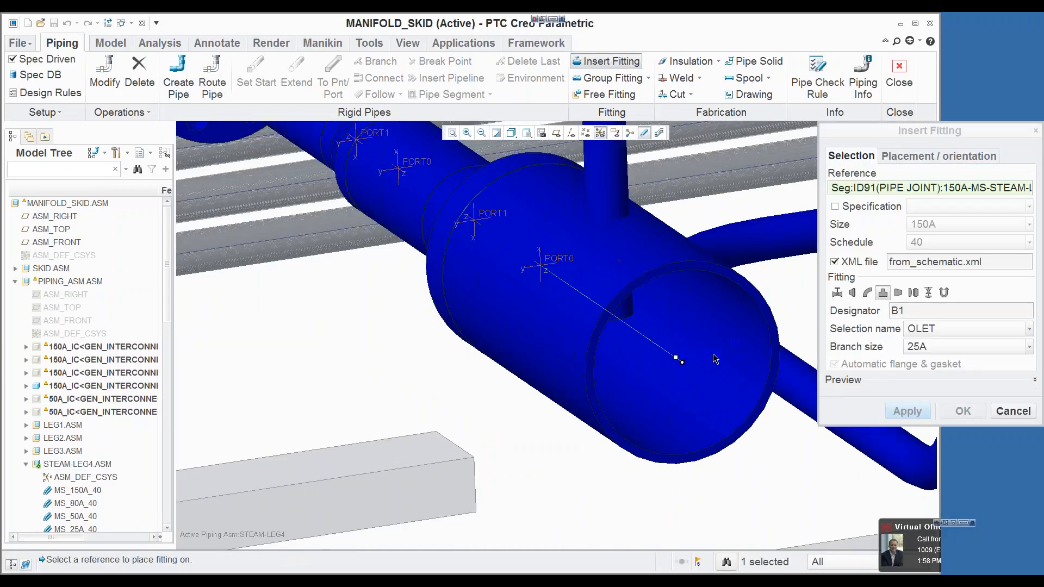
{"action": "left_click", "coordinate": [916, 330]}
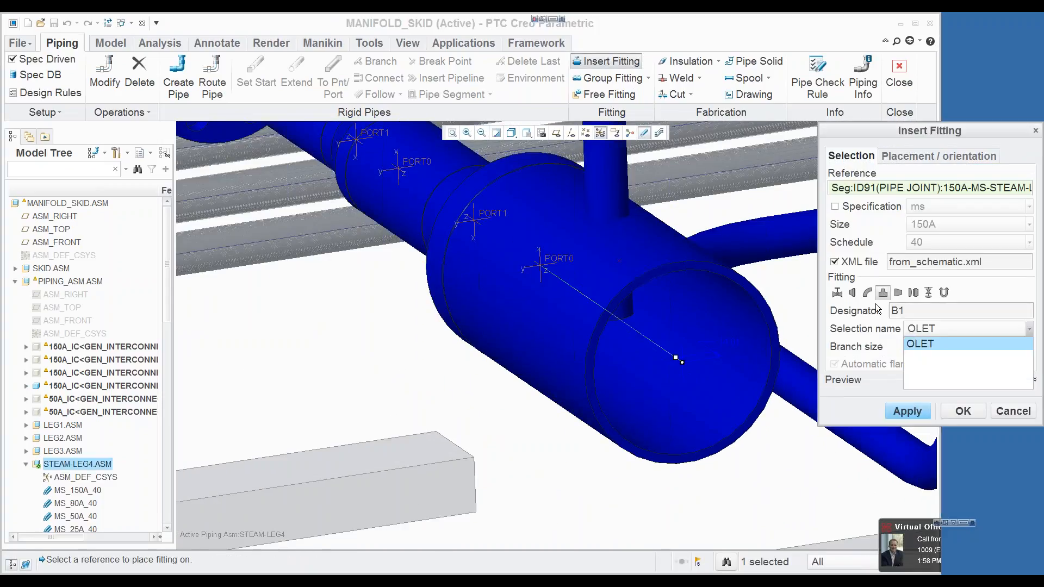
{"action": "left_click", "coordinate": [917, 337]}
{"action": "left_click", "coordinate": [919, 333]}
{"action": "left_click", "coordinate": [918, 331]}
{"action": "left_click", "coordinate": [918, 330]}
{"action": "left_click", "coordinate": [949, 294]}
{"action": "left_click", "coordinate": [927, 294]}
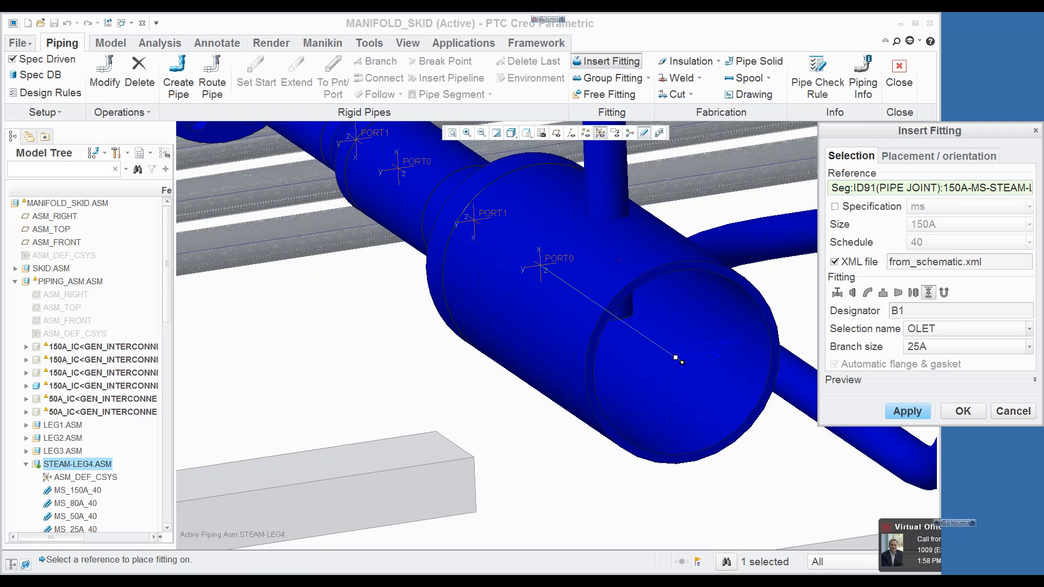
{"action": "left_click", "coordinate": [962, 411]}
Step: Insert the T1 BRAN branch fitting with a 50A branch size on the LEG3 header where the Leg-4 riser meets it
{"action": "scroll", "coordinate": [696, 298], "scroll_direction": "down", "scroll_amount": 5}
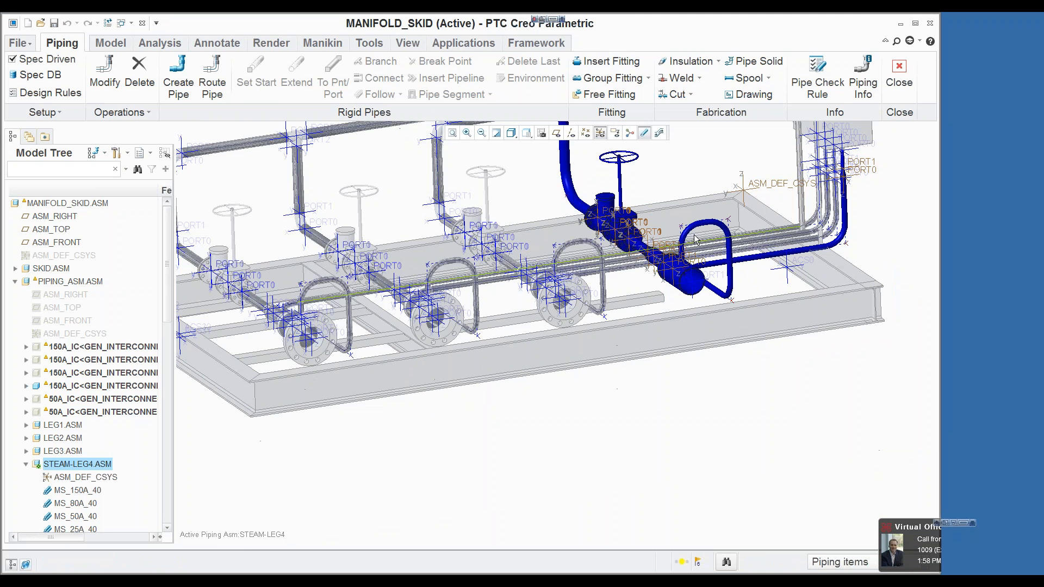
{"action": "scroll", "coordinate": [705, 198], "scroll_direction": "down", "scroll_amount": 2}
{"action": "scroll", "coordinate": [707, 163], "scroll_direction": "up", "scroll_amount": 6}
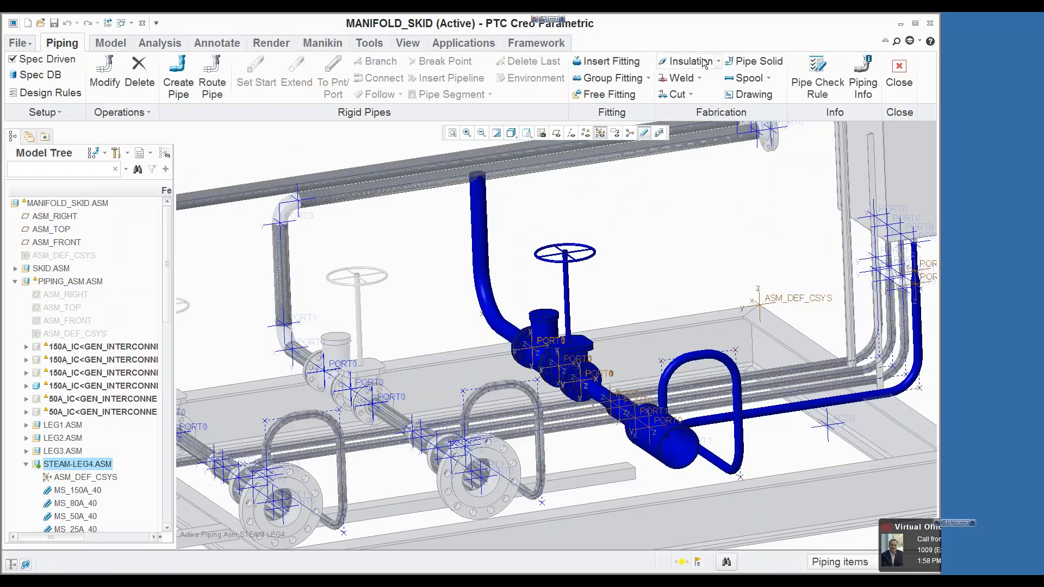
{"action": "left_click", "coordinate": [642, 63]}
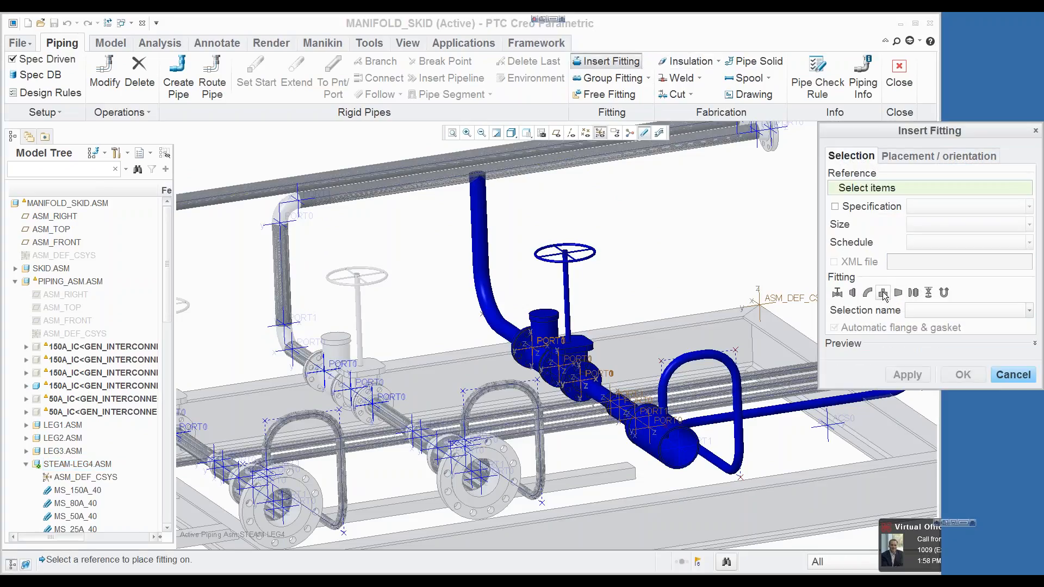
{"action": "left_click", "coordinate": [883, 293]}
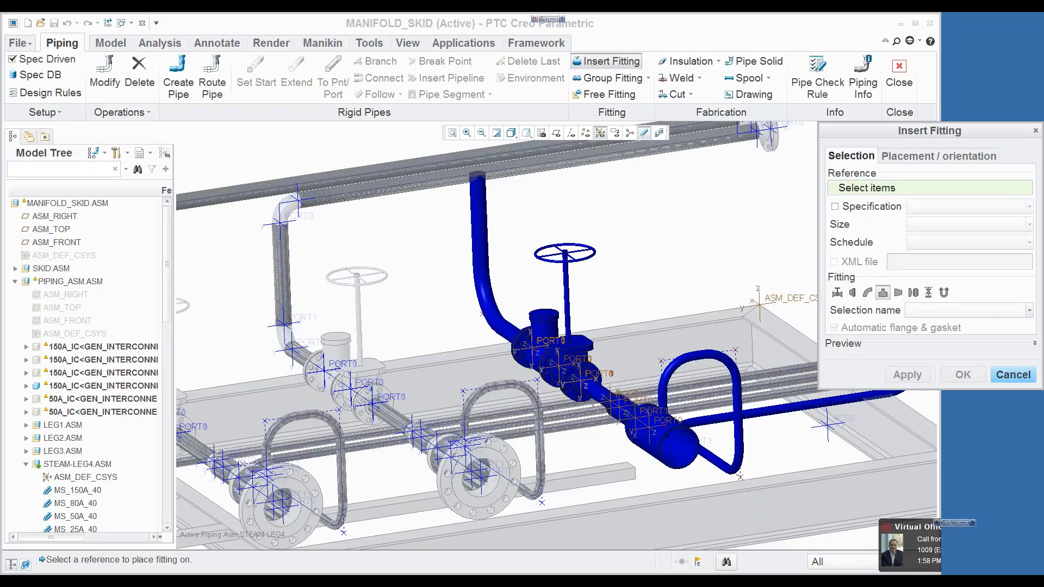
{"action": "left_click", "coordinate": [479, 175]}
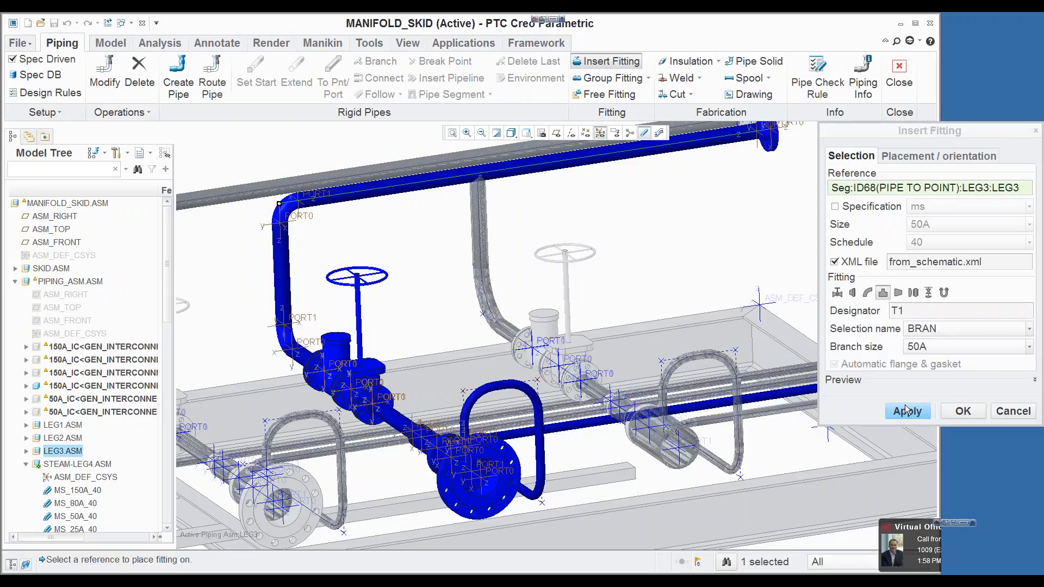
{"action": "left_click", "coordinate": [907, 410]}
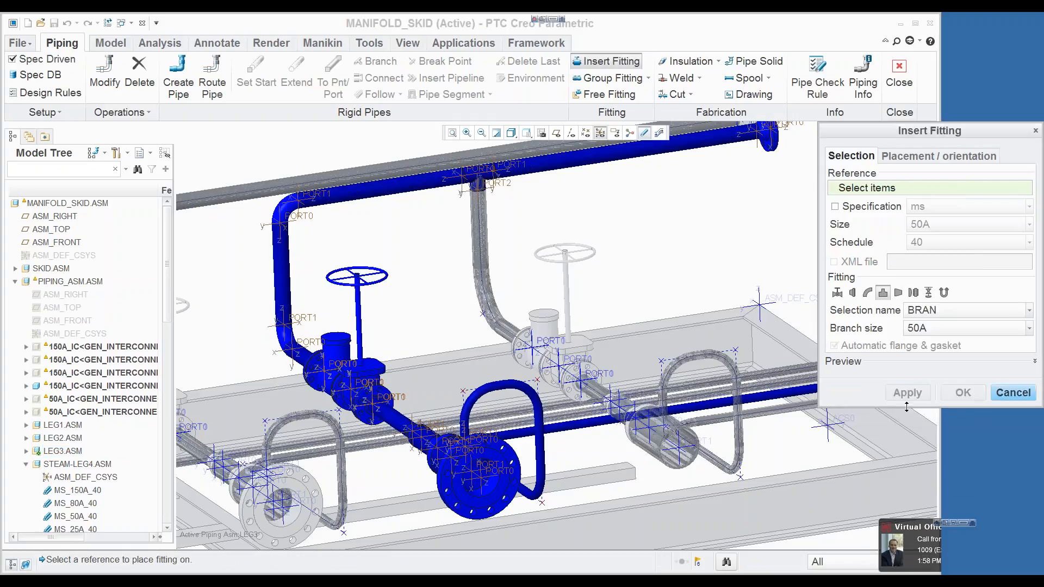
{"action": "left_click", "coordinate": [1002, 401]}
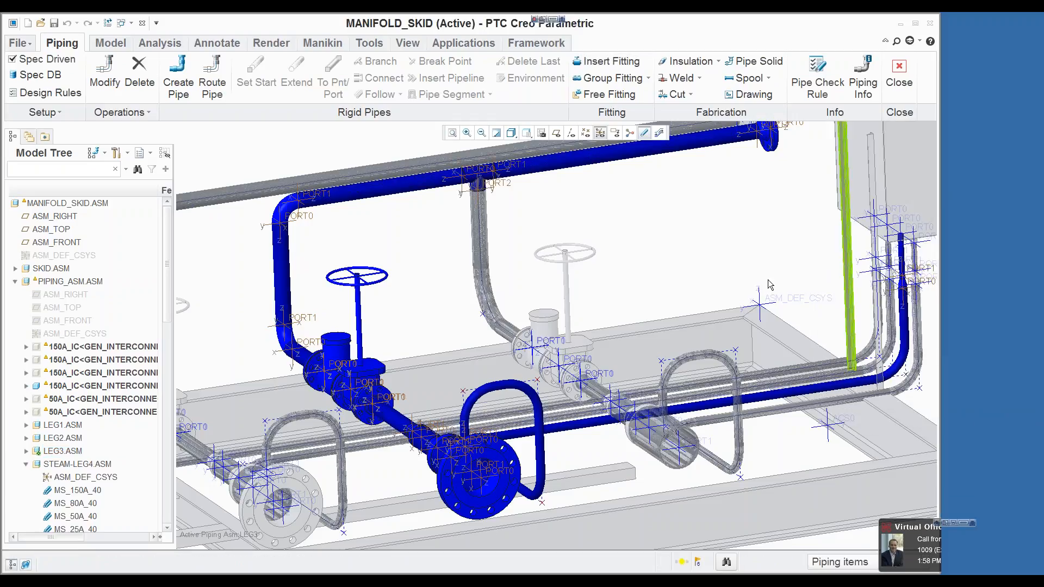
{"action": "scroll", "coordinate": [489, 170], "scroll_direction": "up", "scroll_amount": 2}
{"action": "scroll", "coordinate": [488, 170], "scroll_direction": "up", "scroll_amount": 3}
{"action": "scroll", "coordinate": [451, 256], "scroll_direction": "down", "scroll_amount": 2}
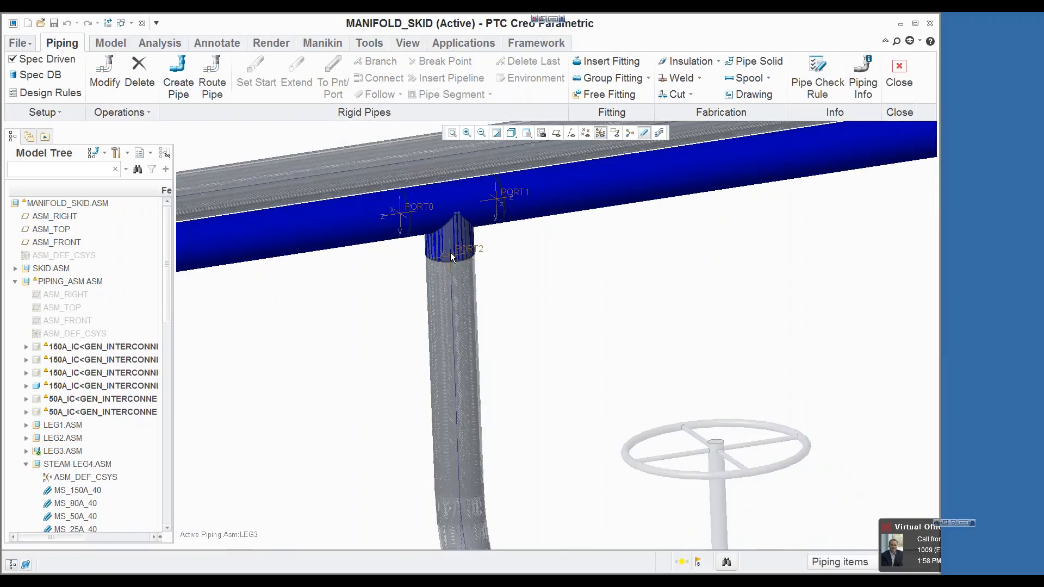
{"action": "scroll", "coordinate": [450, 257], "scroll_direction": "down", "scroll_amount": 4}
{"action": "key", "text": "ctrl+a"}
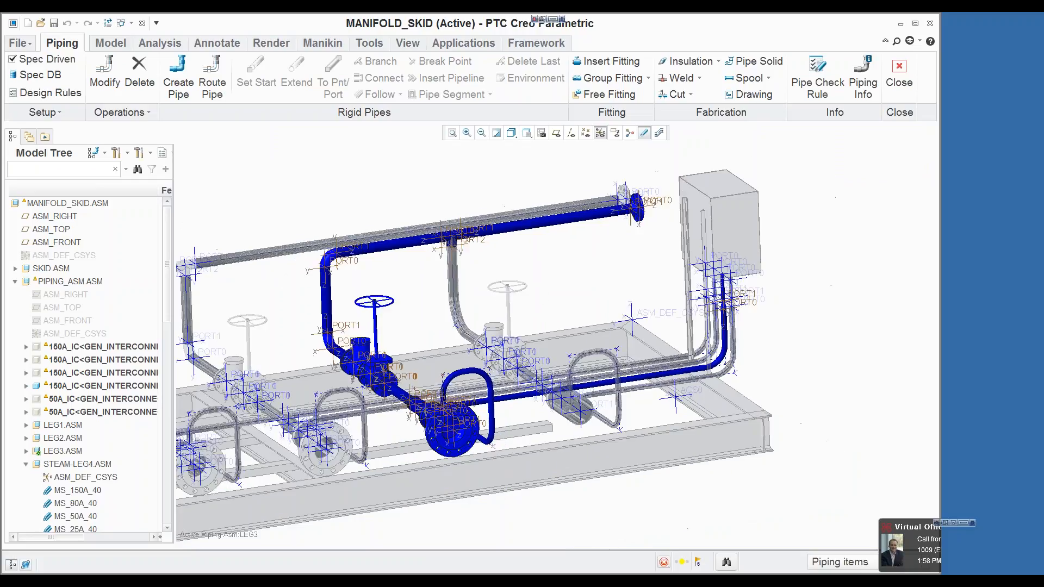
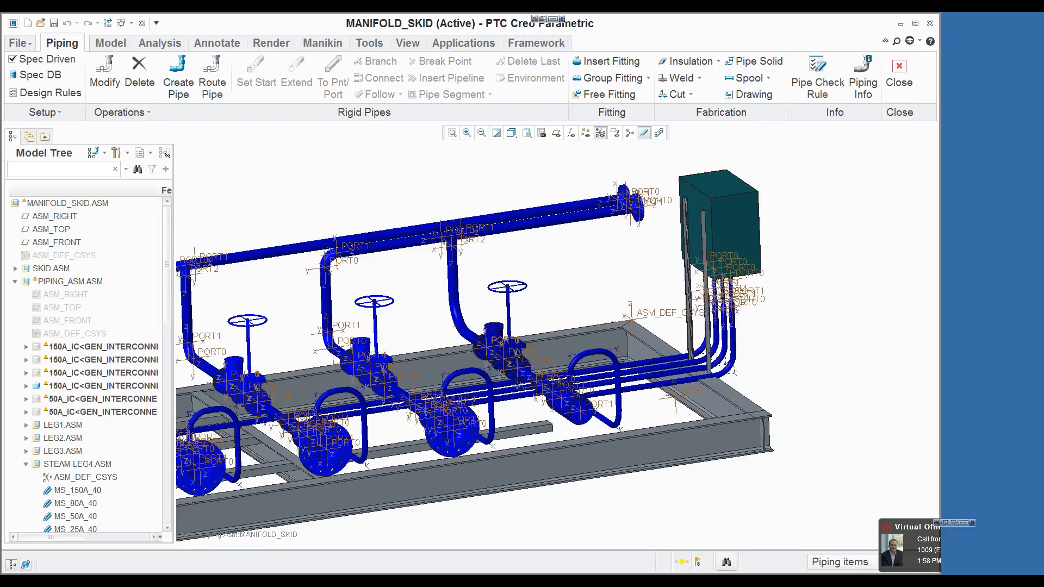
Step: Close the MANIFOLD_SKID assembly and erase all models that are not displayed from the session
{"action": "left_click", "coordinate": [142, 23]}
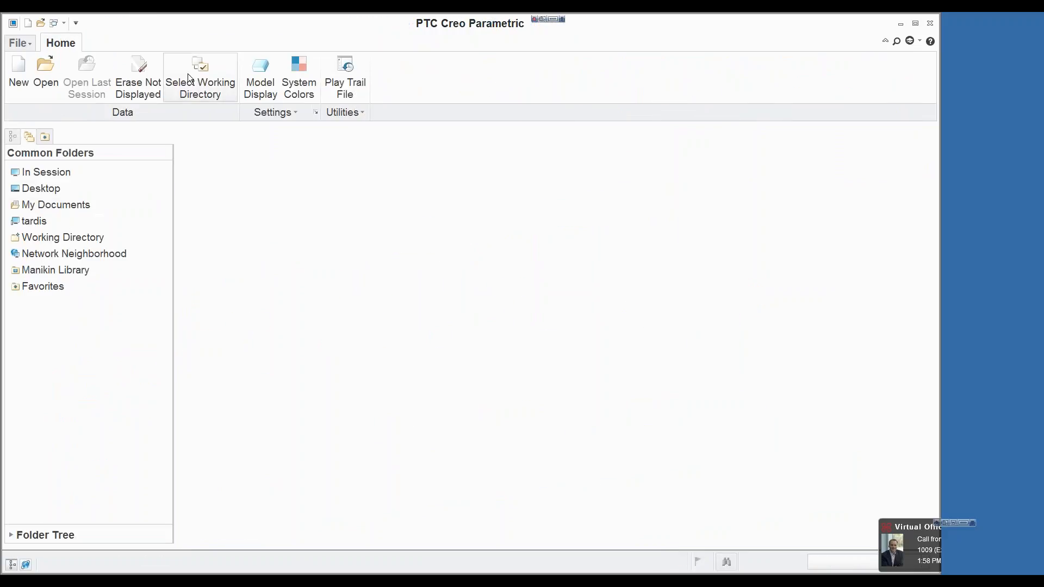
{"action": "left_click", "coordinate": [140, 88]}
{"action": "left_click", "coordinate": [546, 424]}
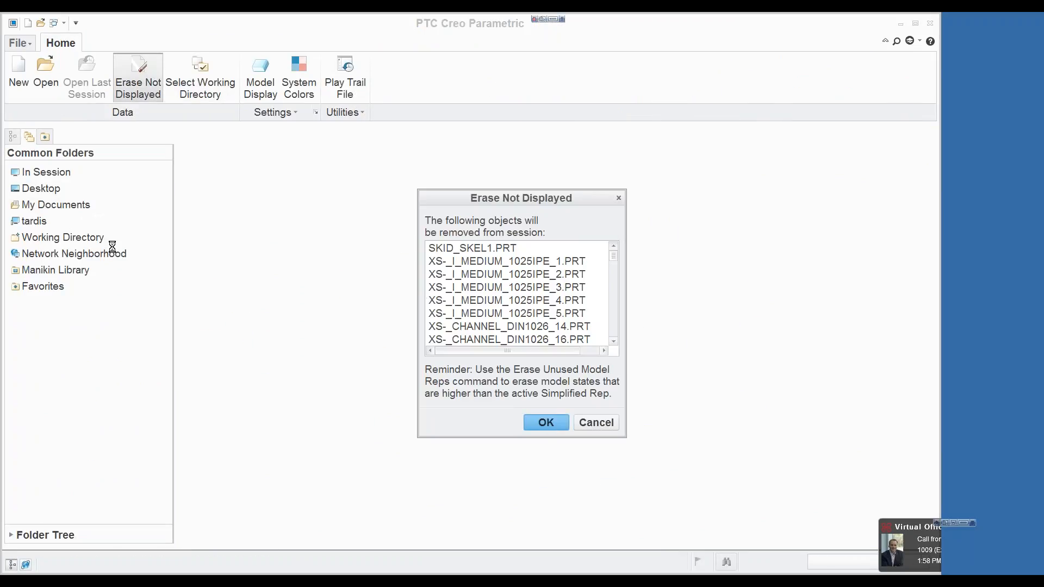
Step: Locate the Cabling folder through the favorites and set it as the working directory
{"action": "left_click", "coordinate": [38, 286]}
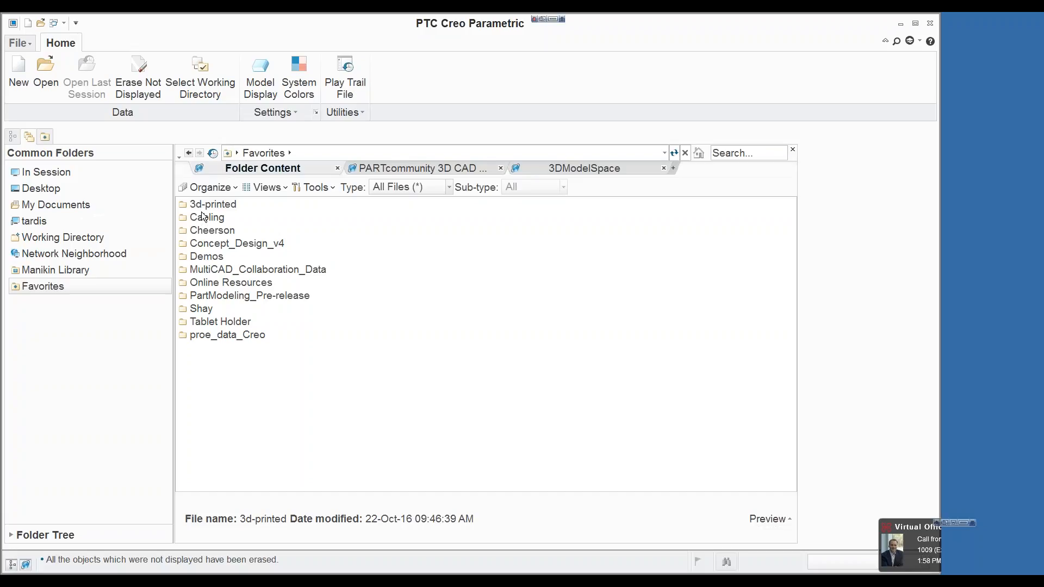
{"action": "double_click", "coordinate": [206, 218]}
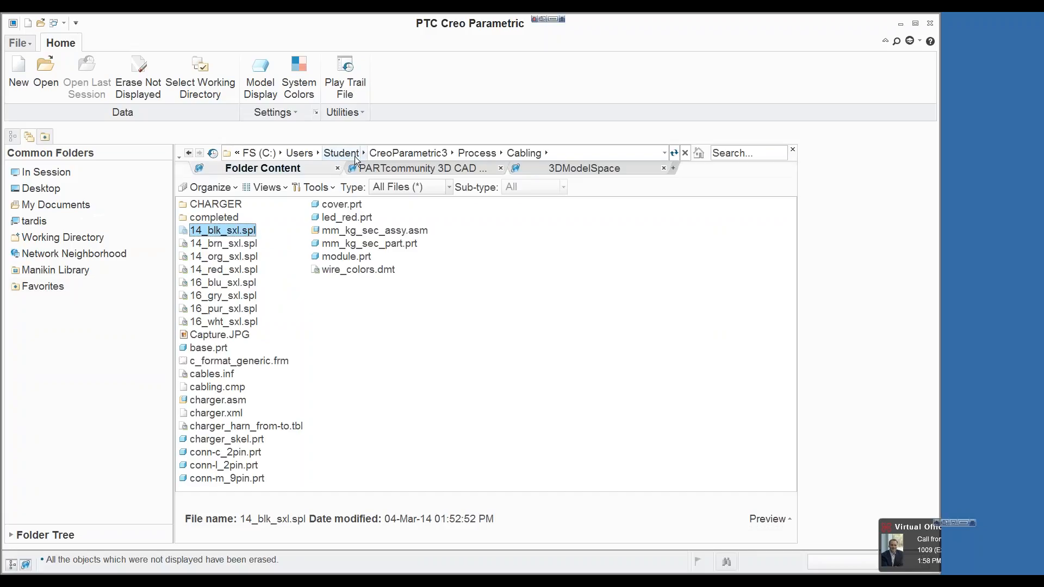
{"action": "right_click", "coordinate": [439, 309]}
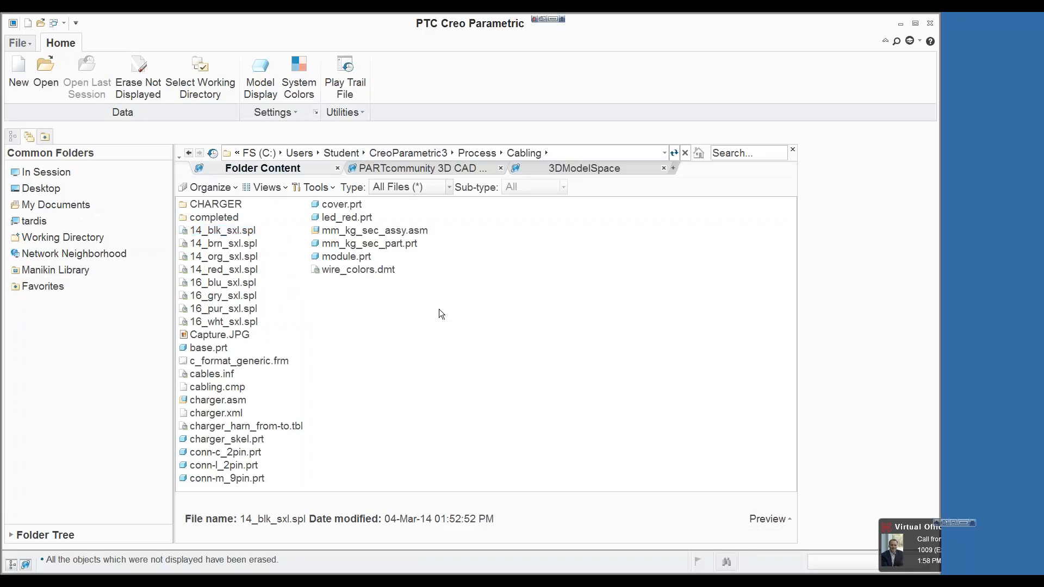
{"action": "left_click", "coordinate": [514, 391]}
{"action": "left_click", "coordinate": [485, 152]}
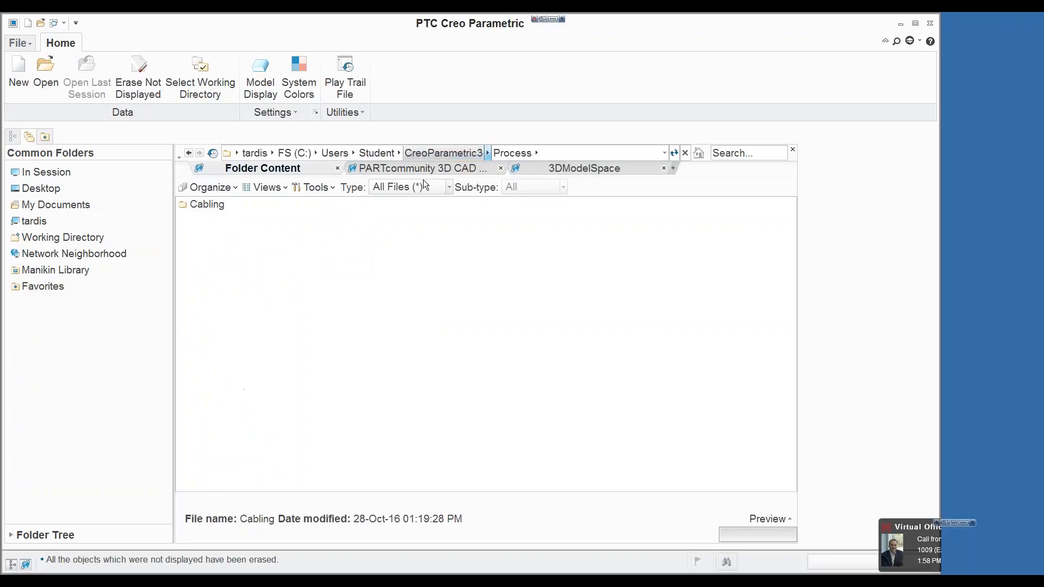
{"action": "right_click", "coordinate": [219, 205]}
{"action": "left_click", "coordinate": [174, 412]}
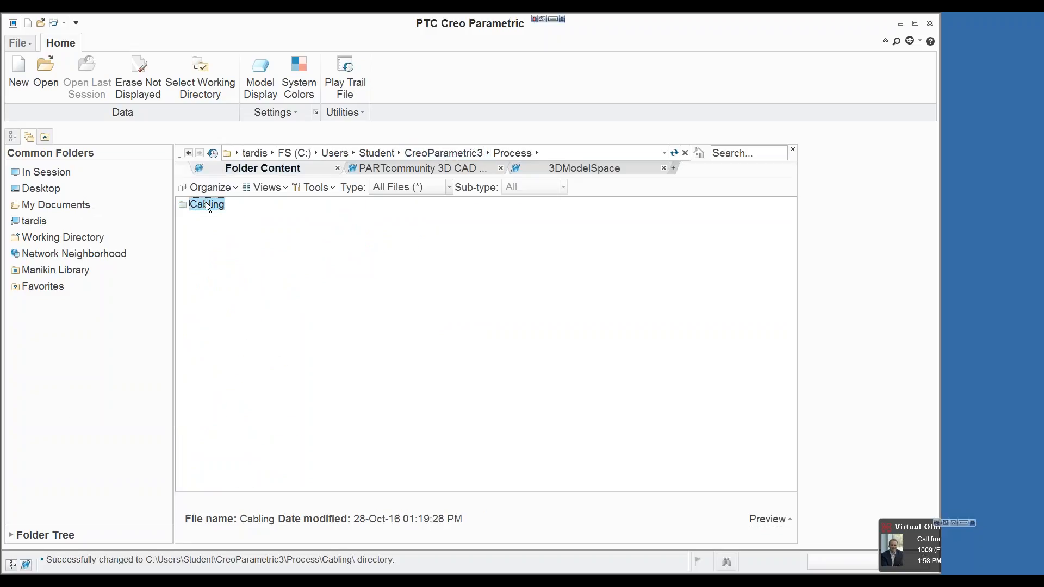
Step: Open the charger.asm assembly from the Cabling folder
{"action": "double_click", "coordinate": [208, 205]}
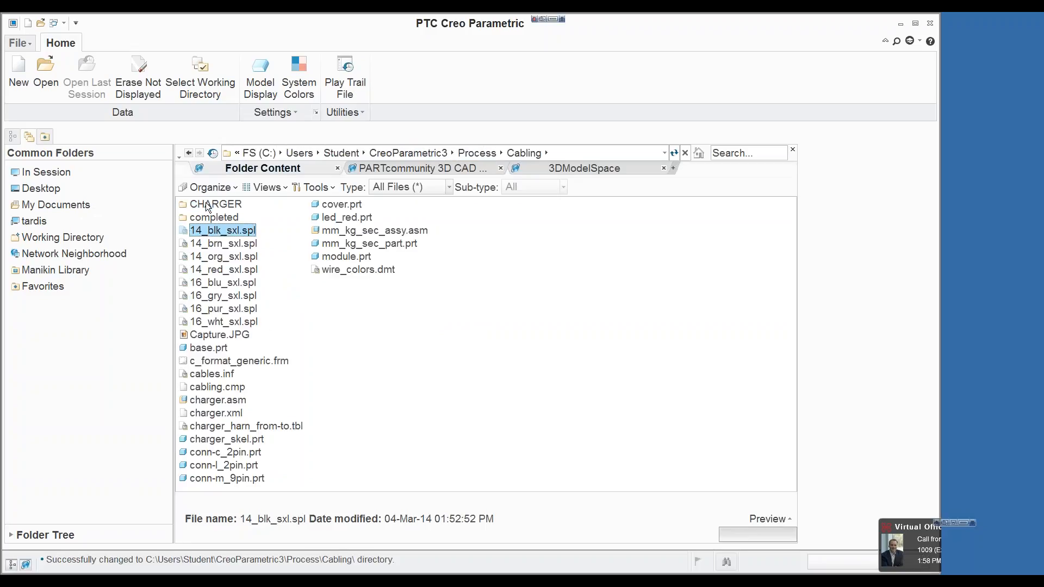
{"action": "double_click", "coordinate": [234, 400]}
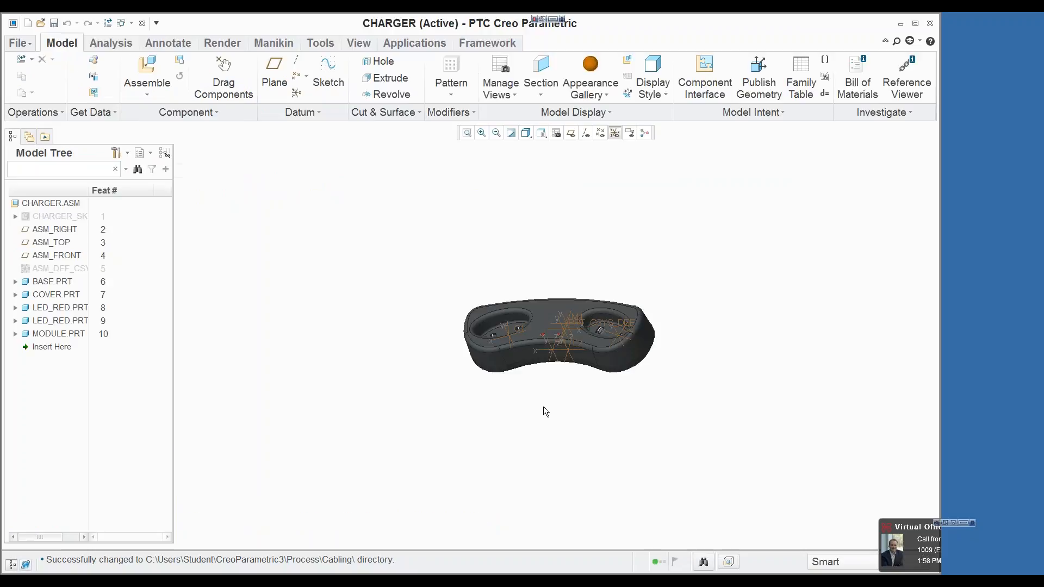
{"action": "scroll", "coordinate": [526, 328], "scroll_direction": "up", "scroll_amount": 3}
{"action": "scroll", "coordinate": [526, 329], "scroll_direction": "up", "scroll_amount": 1}
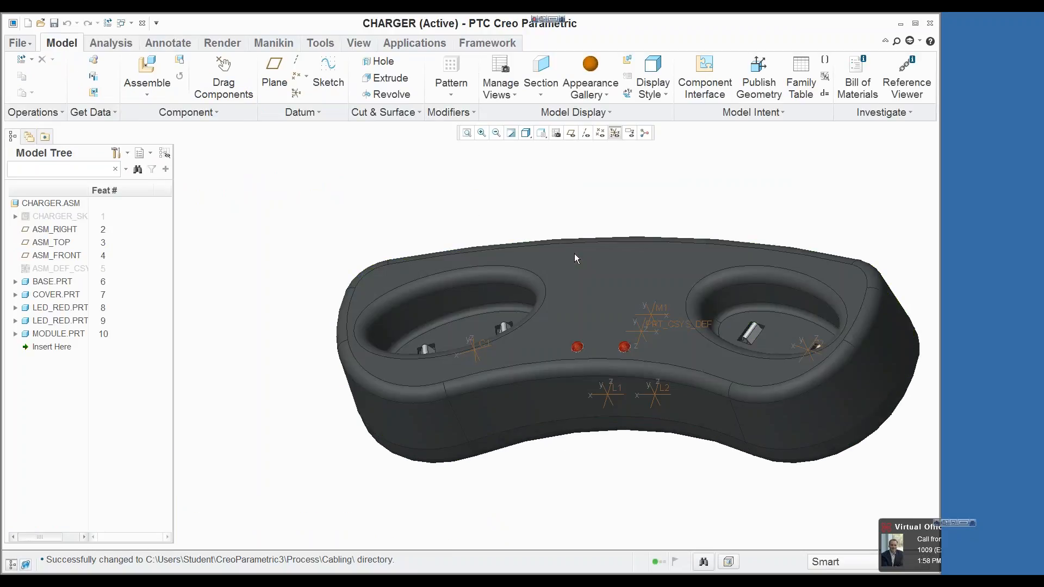
Step: Hide the charger's cover part to expose the components inside the base
{"action": "left_click", "coordinate": [574, 254]}
{"action": "right_click", "coordinate": [563, 165]}
{"action": "left_click", "coordinate": [418, 457]}
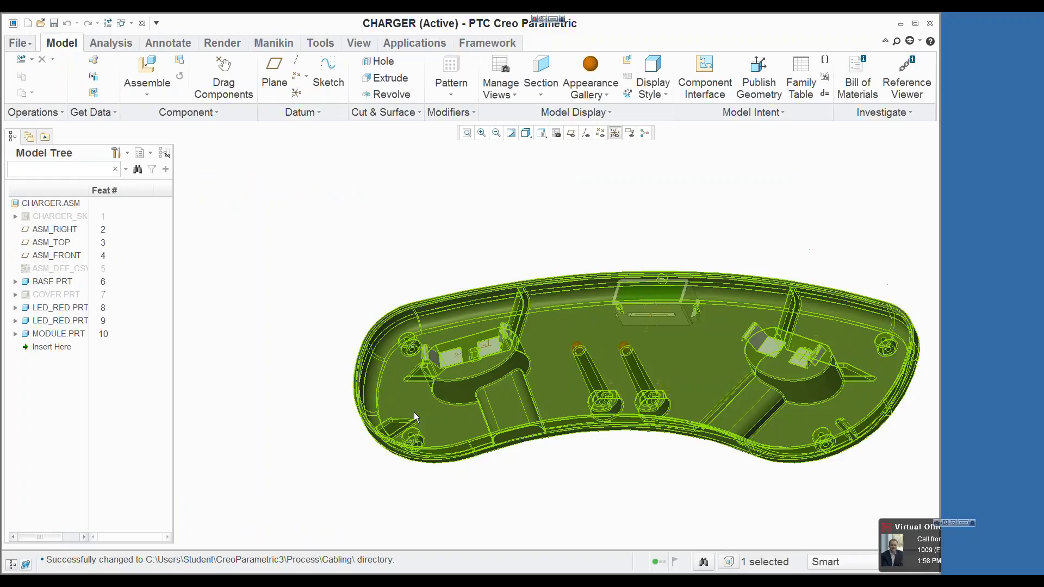
{"action": "mouse_move", "coordinate": [666, 247]}
{"action": "middle_mouse_down"}
{"action": "mouse_move", "coordinate": [685, 220]}
{"action": "mouse_move", "coordinate": [665, 246]}
{"action": "middle_mouse_up"}
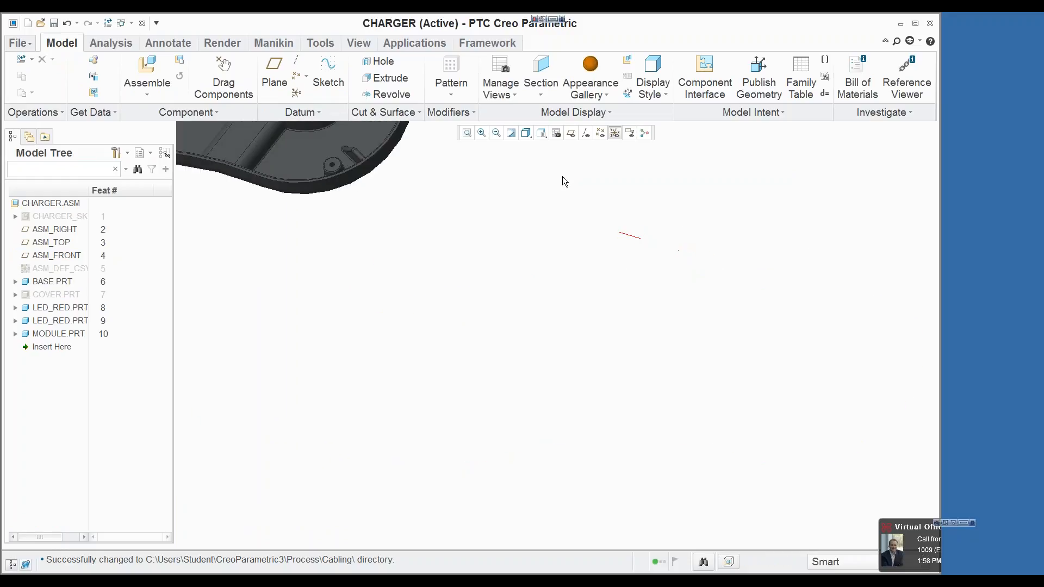
{"action": "left_click", "coordinate": [467, 133]}
{"action": "scroll", "coordinate": [474, 294], "scroll_direction": "up", "scroll_amount": 3}
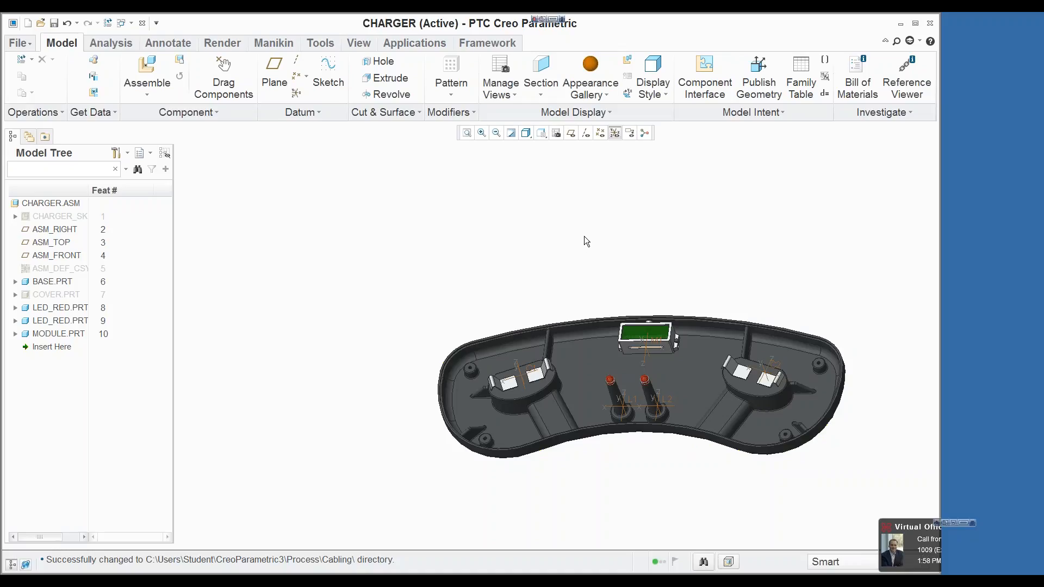
Step: Create a standard subassembly named cabling in the charger assembly, copied from the template mm_kg_sec_assy.asm
{"action": "left_click", "coordinate": [179, 59]}
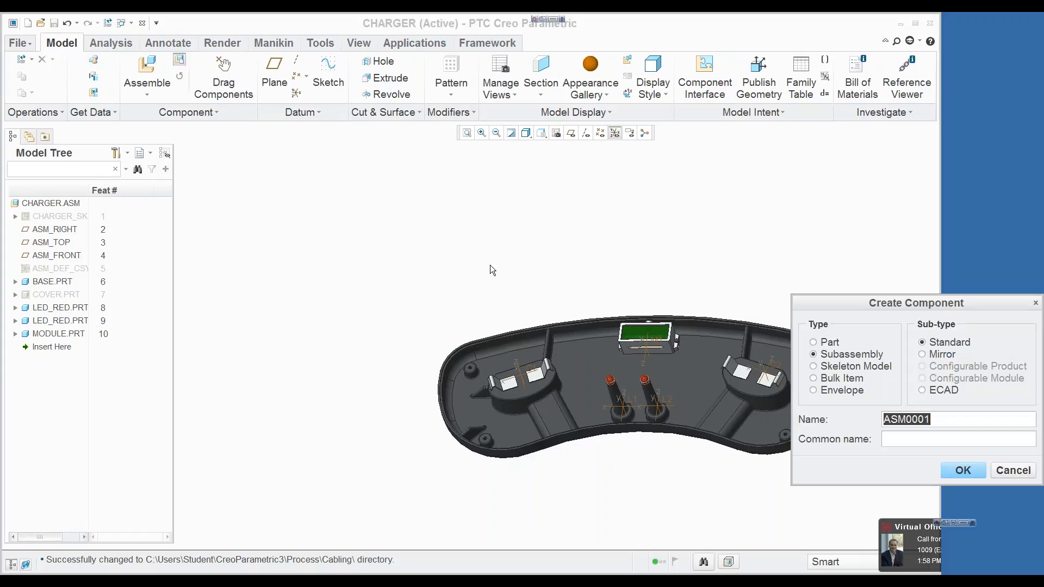
{"action": "left_click_drag", "start_coordinate": [865, 303], "coordinate": [489, 207]}
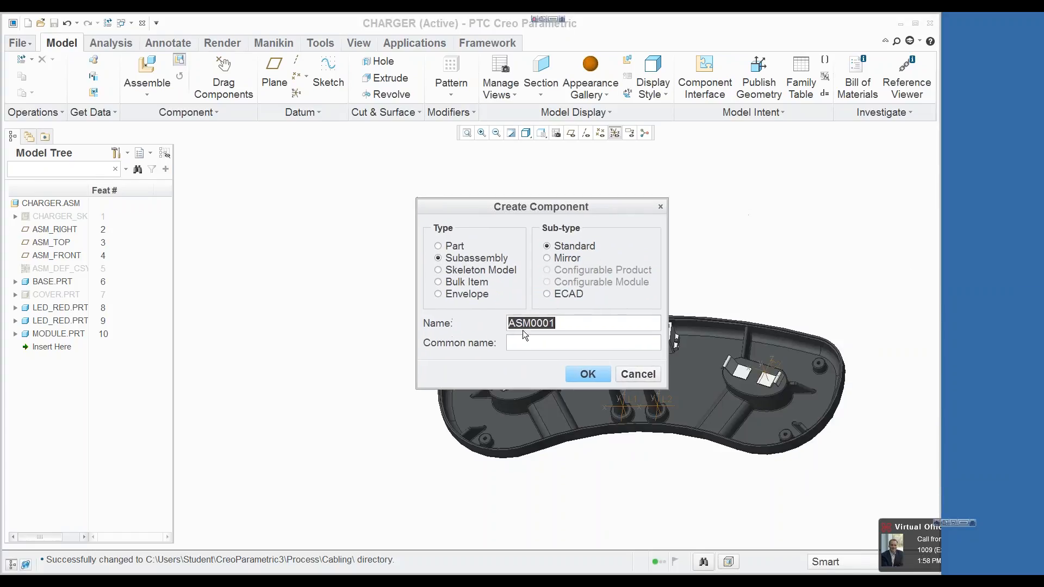
{"action": "type", "text": "cabling"}
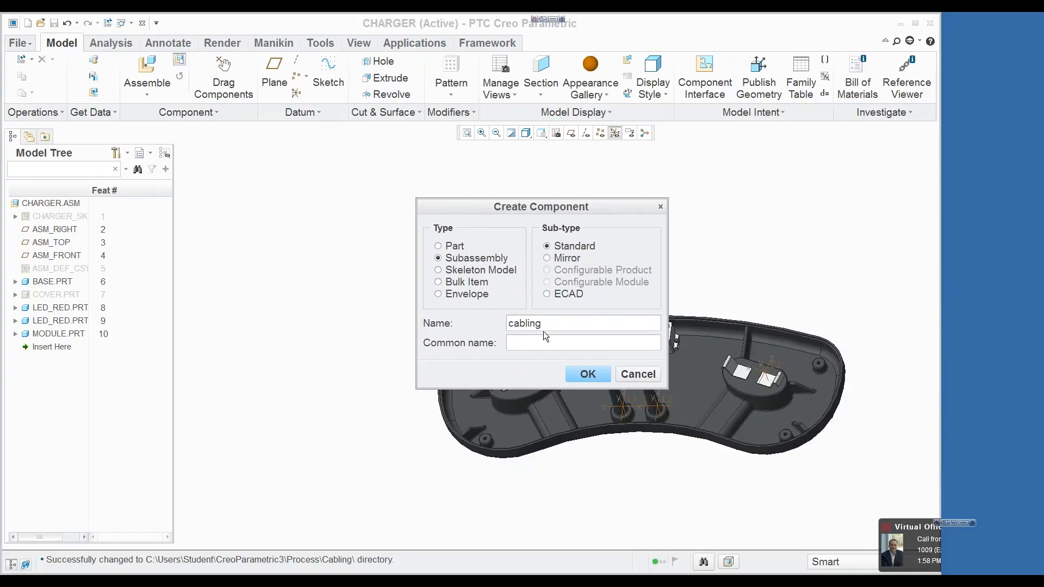
{"action": "left_click", "coordinate": [572, 375]}
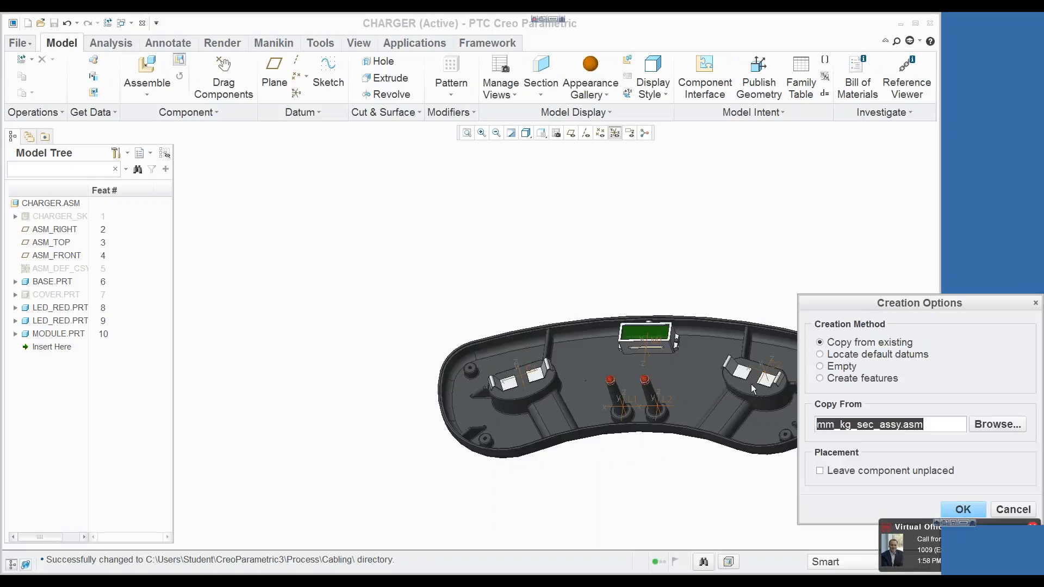
{"action": "left_click", "coordinate": [998, 425]}
{"action": "left_click", "coordinate": [452, 251]}
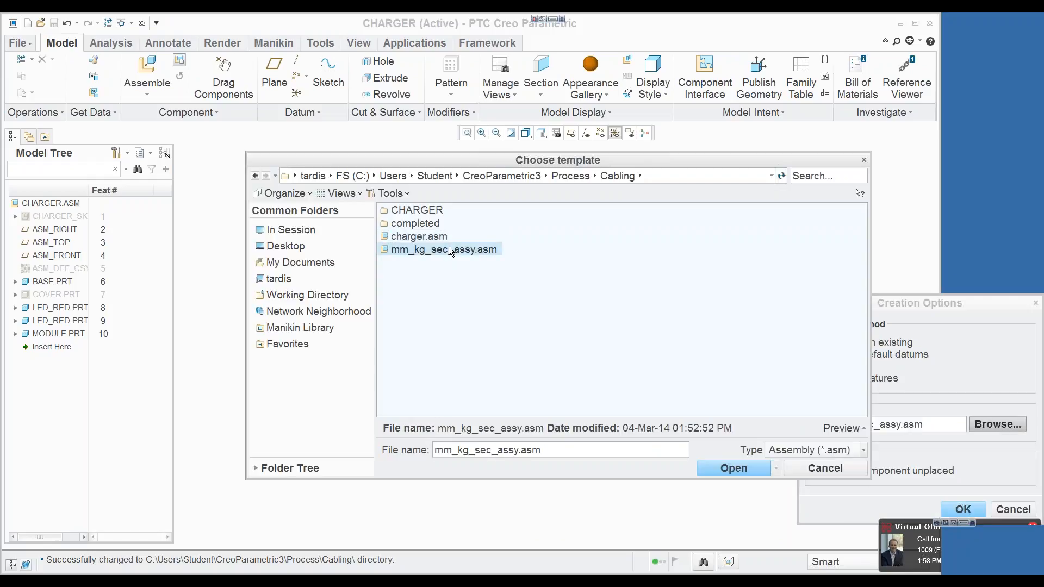
{"action": "left_click", "coordinate": [731, 469]}
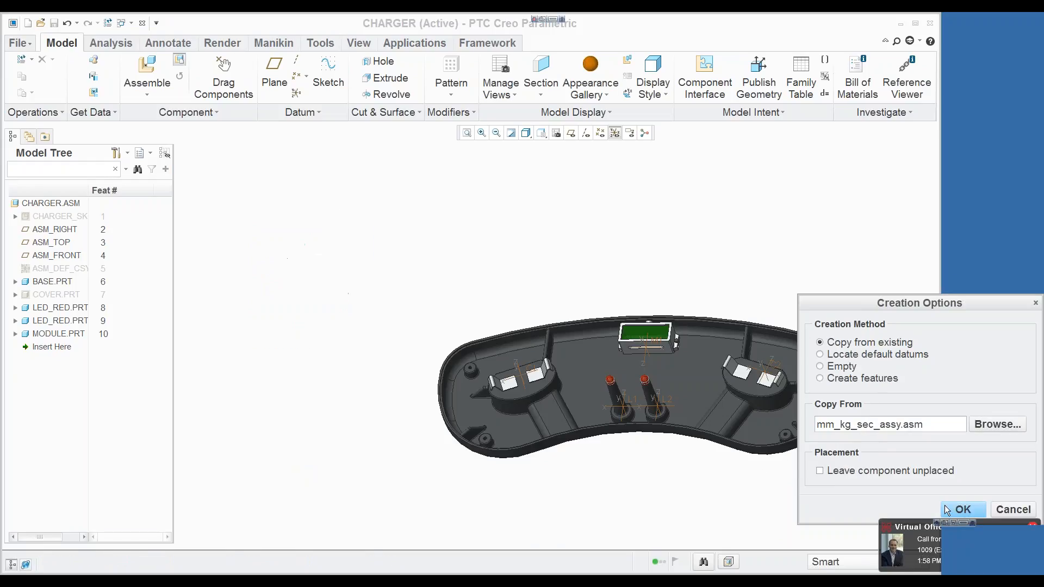
{"action": "left_click", "coordinate": [958, 511]}
Step: Place the new cabling subassembly with the Default constraint
{"action": "right_click", "coordinate": [183, 233]}
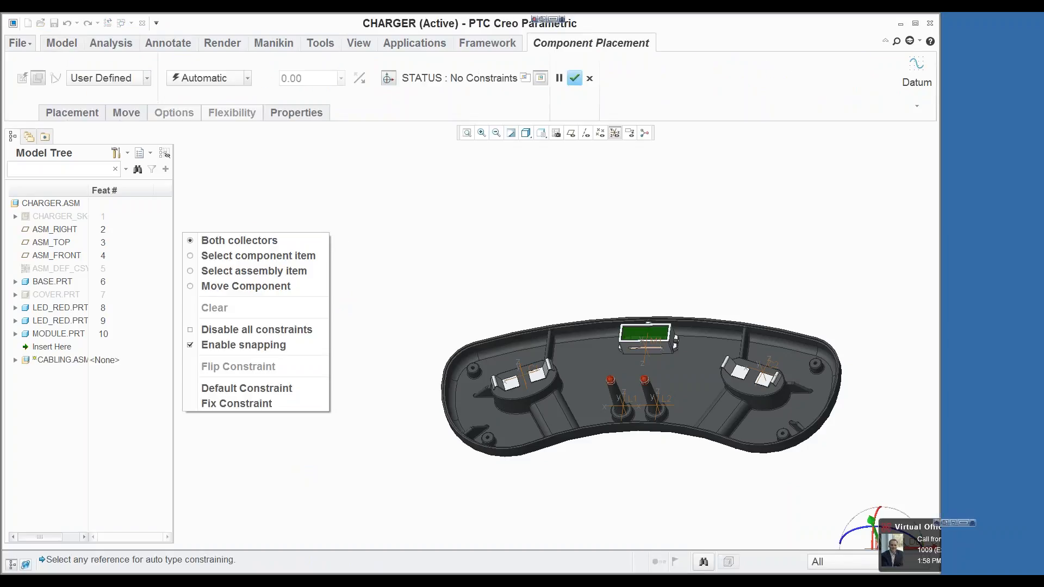
{"action": "left_click", "coordinate": [276, 388]}
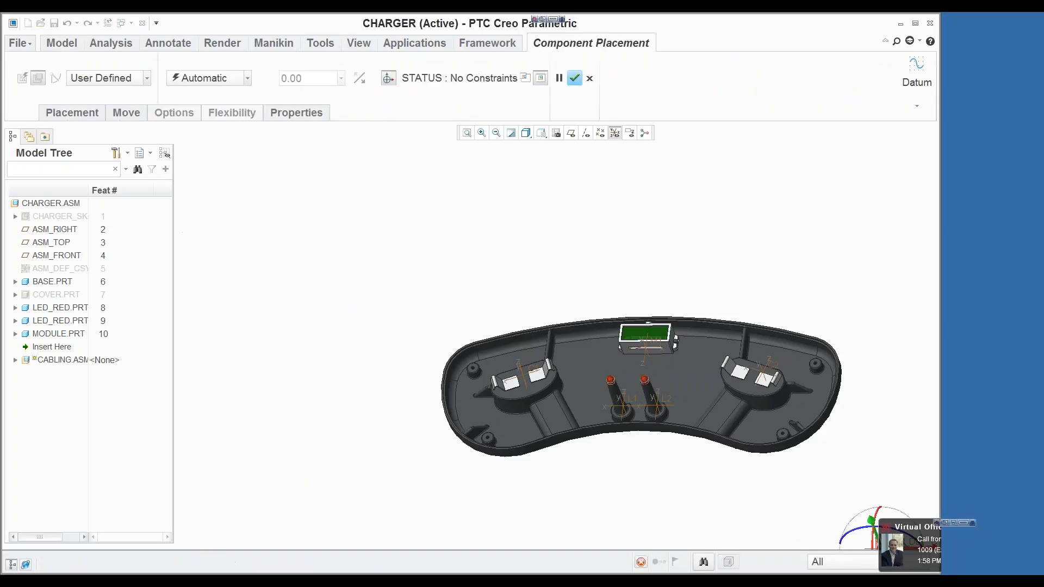
{"action": "left_click", "coordinate": [576, 78]}
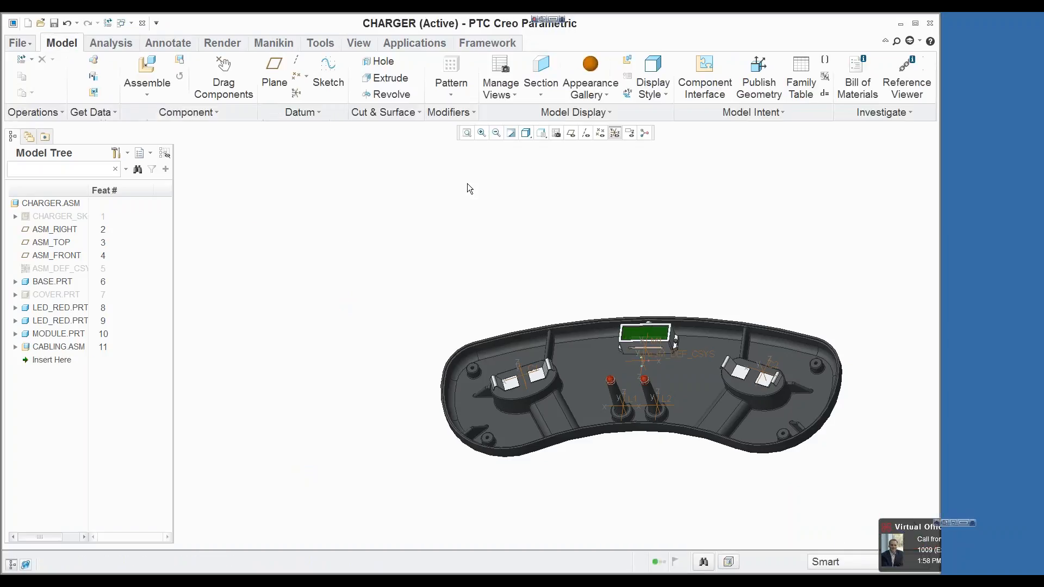
Step: Activate the CABLING.ASM subassembly within the charger assembly
{"action": "left_click", "coordinate": [61, 347]}
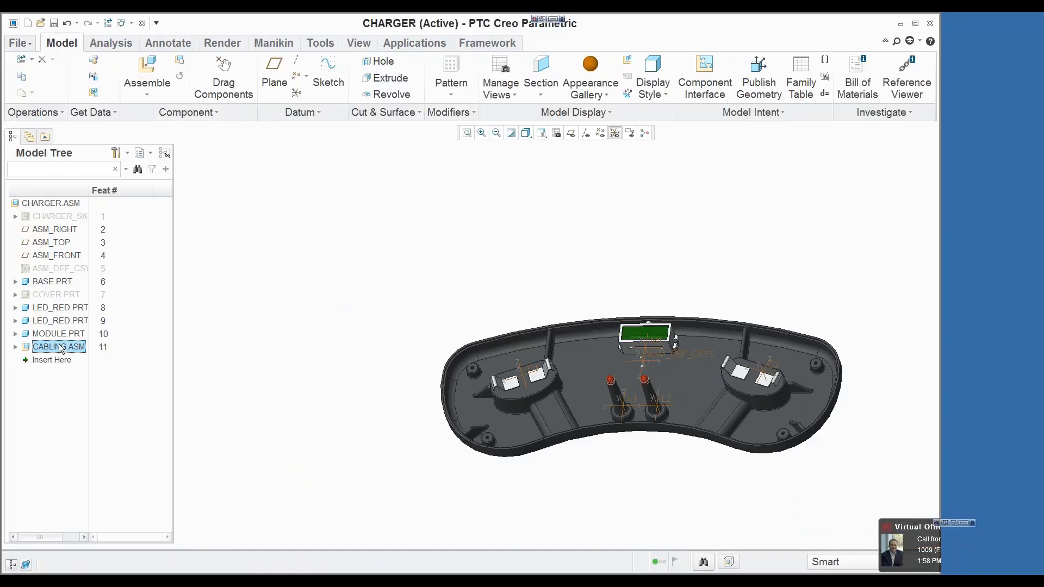
{"action": "right_click", "coordinate": [61, 347]}
{"action": "left_click", "coordinate": [90, 72]}
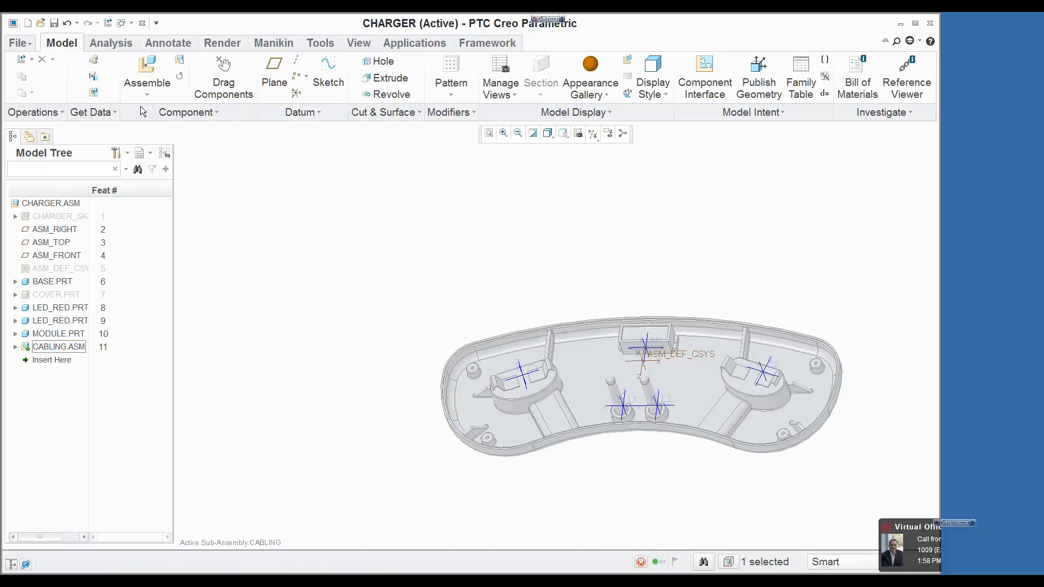
Step: Start a Shrinkwrap feature in the cabling subassembly with the subset option Autocollect all solid surfaces
{"action": "left_click", "coordinate": [94, 77]}
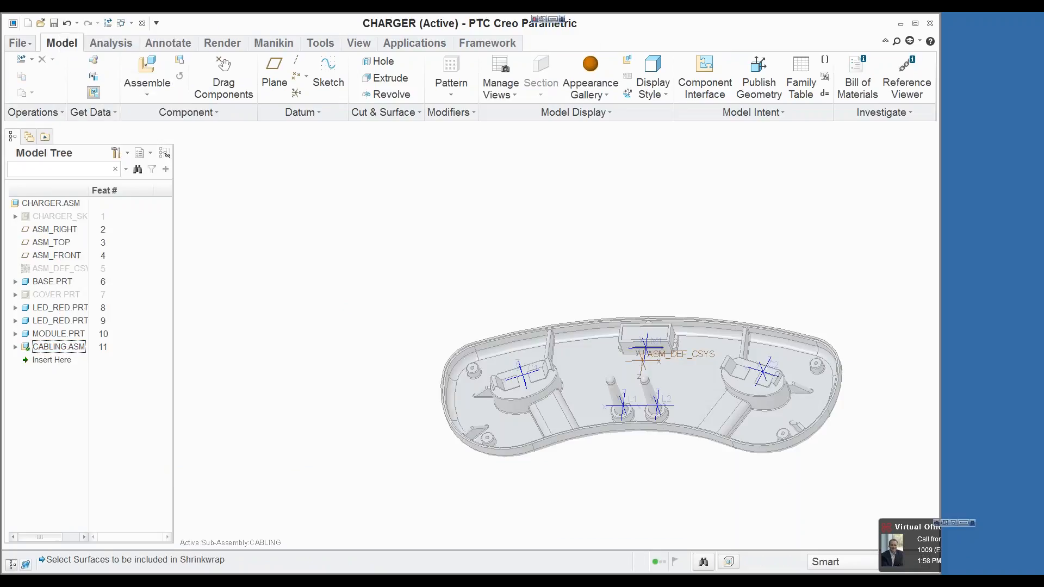
{"action": "left_click", "coordinate": [392, 79]}
{"action": "left_click", "coordinate": [354, 102]}
{"action": "left_click", "coordinate": [548, 320]}
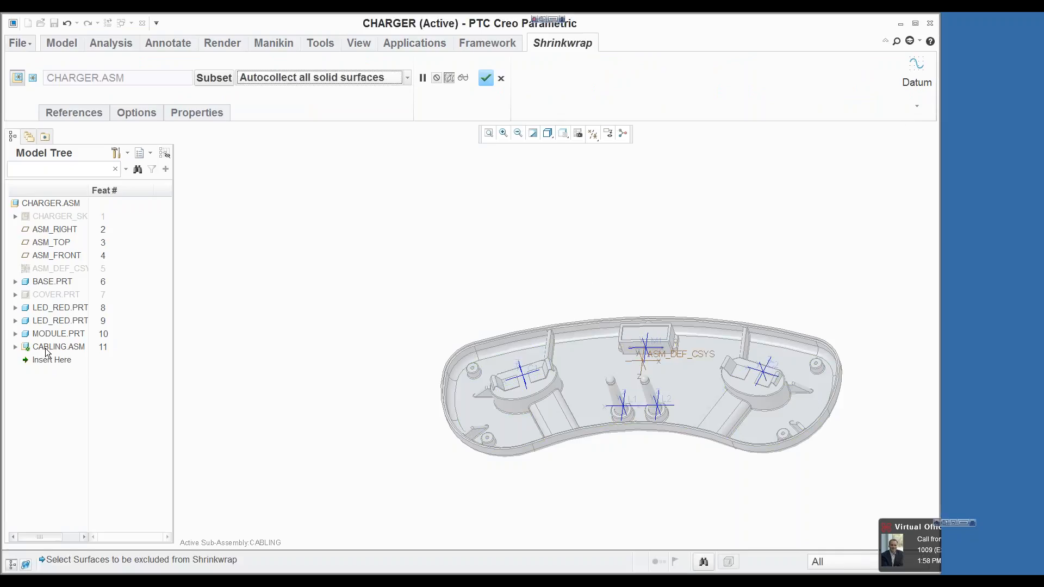
Step: Include the coordinate systems L2, L1, C2 and C1 of BASE.PRT as datums in the shrinkwrap
{"action": "left_click", "coordinate": [80, 114]}
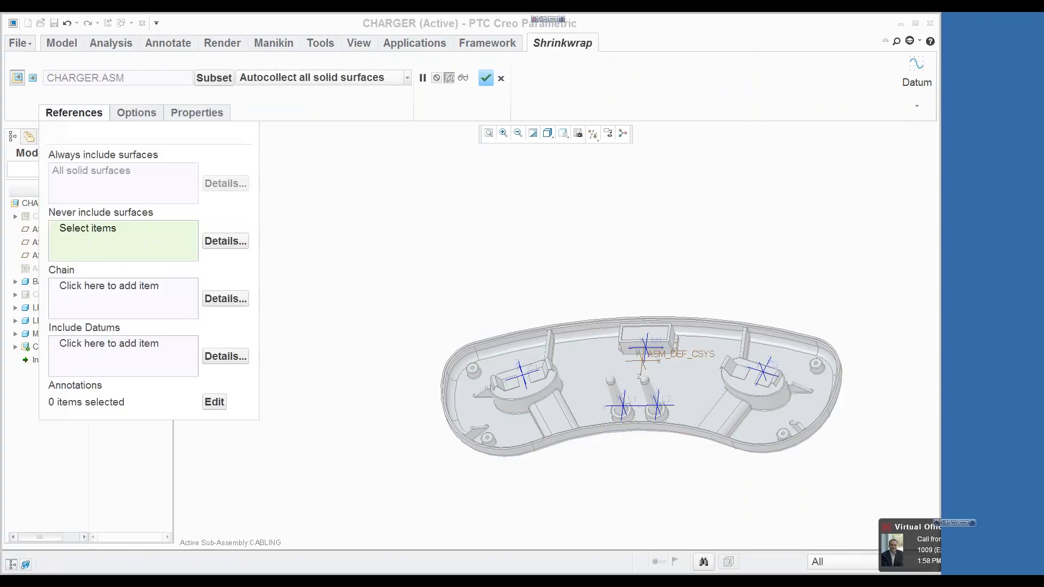
{"action": "left_click", "coordinate": [91, 355]}
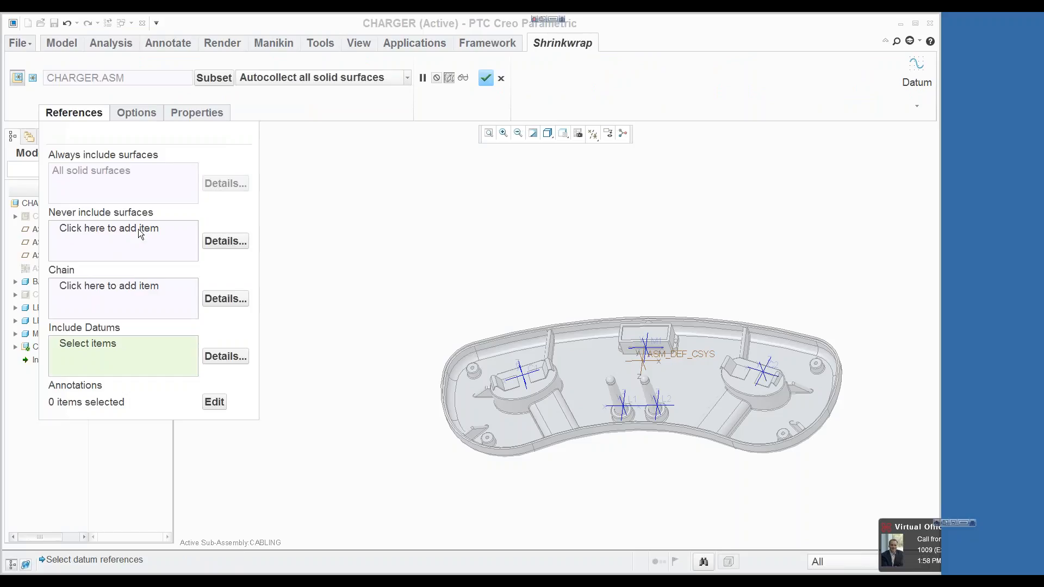
{"action": "left_click", "coordinate": [74, 112]}
{"action": "left_click", "coordinate": [15, 281]}
{"action": "left_click_drag", "start_coordinate": [167, 276], "coordinate": [170, 457]}
{"action": "left_click", "coordinate": [48, 395]}
{"action": "left_click", "coordinate": [48, 408], "text": "ctrl"}
{"action": "left_click", "coordinate": [49, 422], "text": "ctrl"}
{"action": "left_click", "coordinate": [49, 435], "text": "ctrl"}
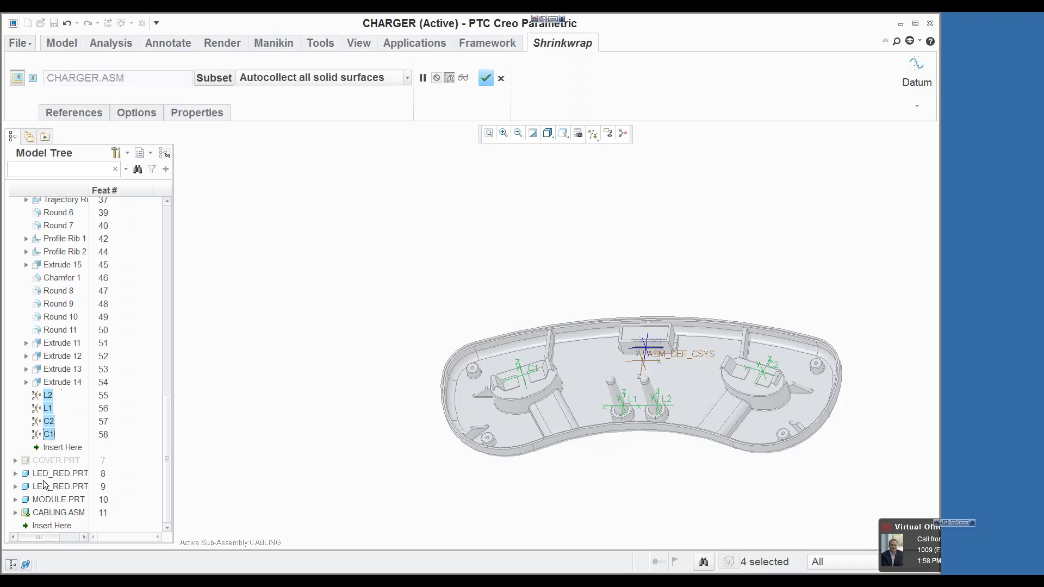
Step: Add the coordinate system M1 of MODULE.PRT to the included datums and complete the shrinkwrap
{"action": "left_click", "coordinate": [15, 500]}
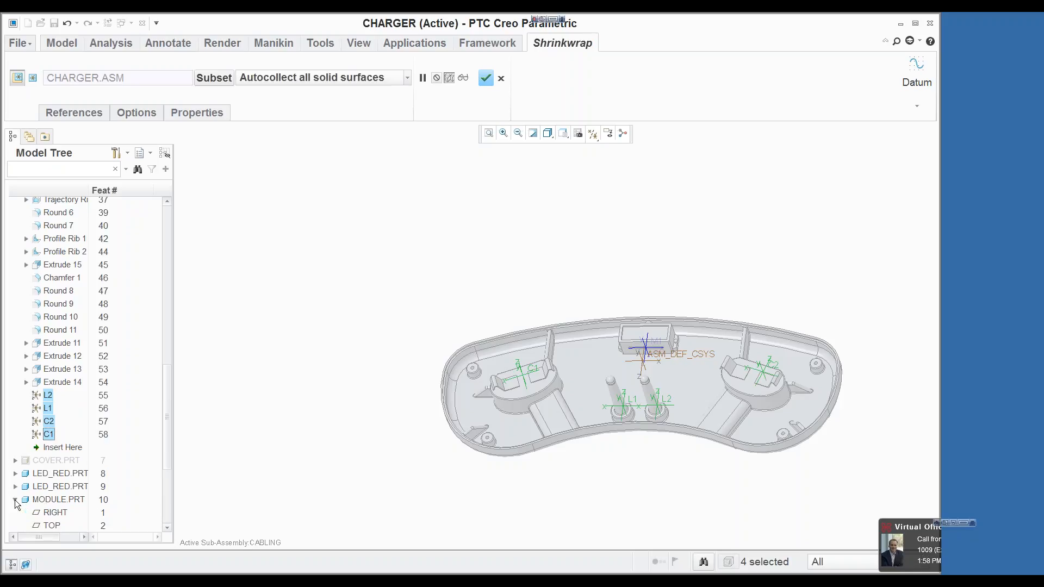
{"action": "scroll", "coordinate": [165, 411], "scroll_direction": "down", "scroll_amount": 4}
{"action": "left_click", "coordinate": [48, 487], "text": "ctrl"}
{"action": "left_click", "coordinate": [485, 78]}
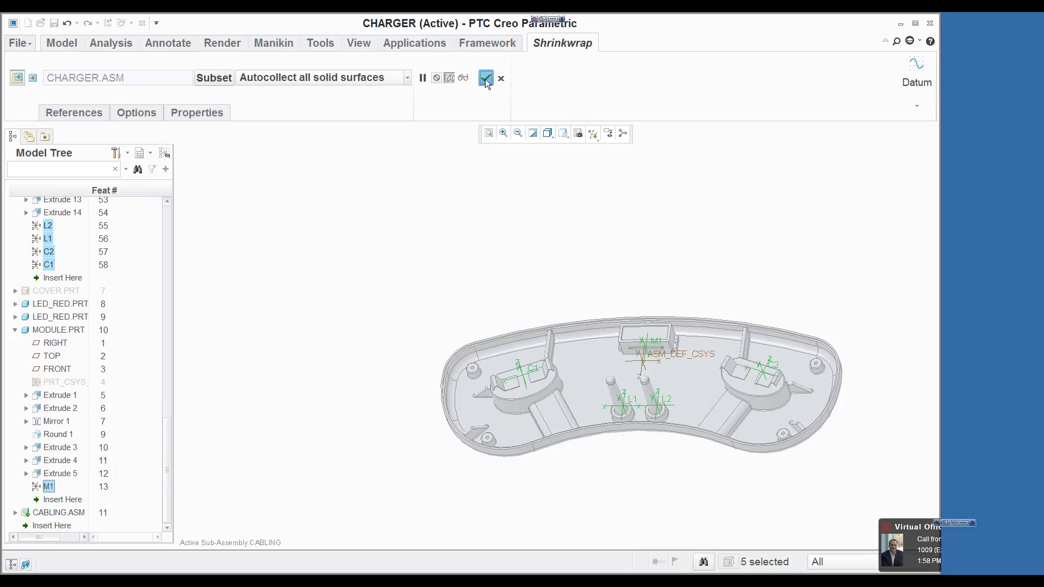
{"action": "left_click", "coordinate": [426, 190]}
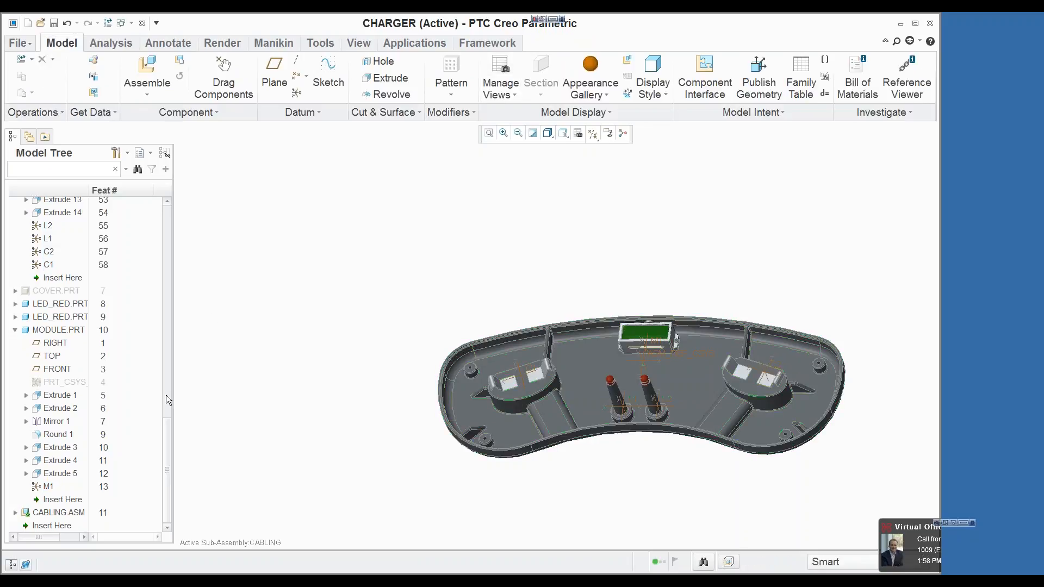
Step: Open CABLING.ASM in its own window and select its shrinkwrap feature
{"action": "left_click_drag", "start_coordinate": [163, 432], "coordinate": [186, 208]}
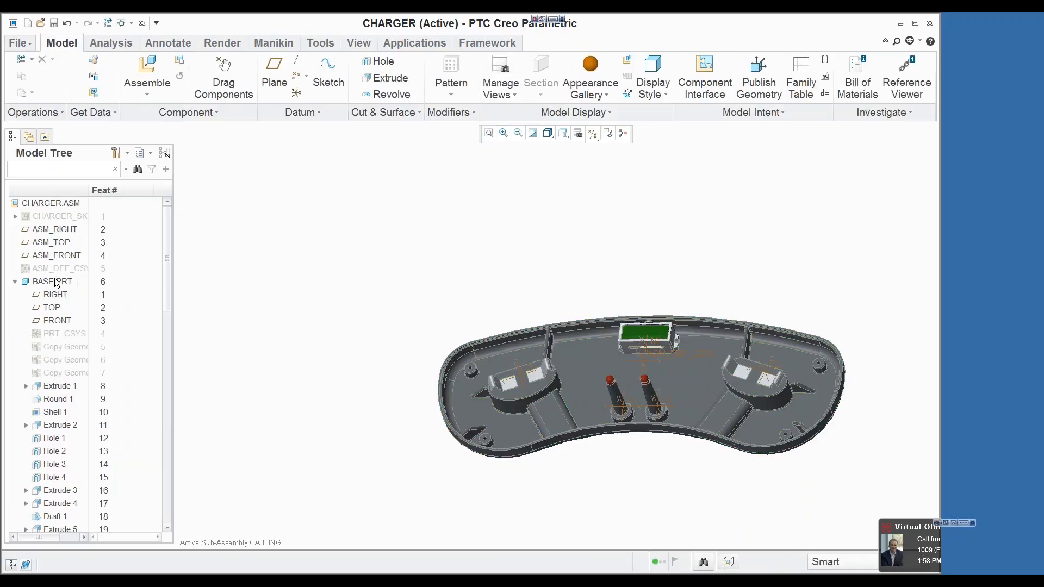
{"action": "left_click", "coordinate": [15, 282]}
{"action": "left_click", "coordinate": [15, 334]}
{"action": "left_click", "coordinate": [44, 348]}
{"action": "right_click", "coordinate": [43, 348]}
{"action": "left_click", "coordinate": [150, 390]}
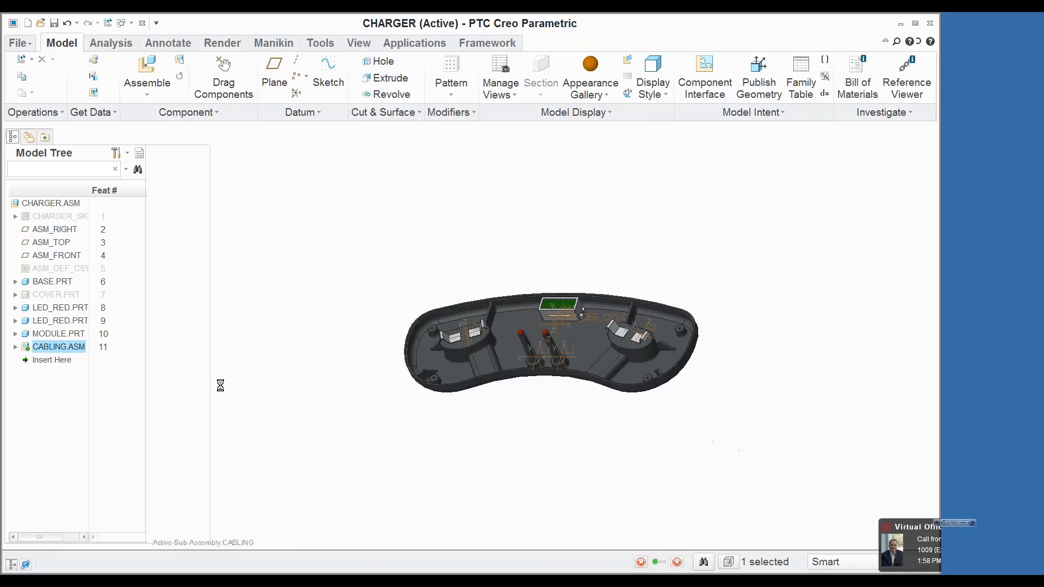
{"action": "left_click", "coordinate": [59, 269]}
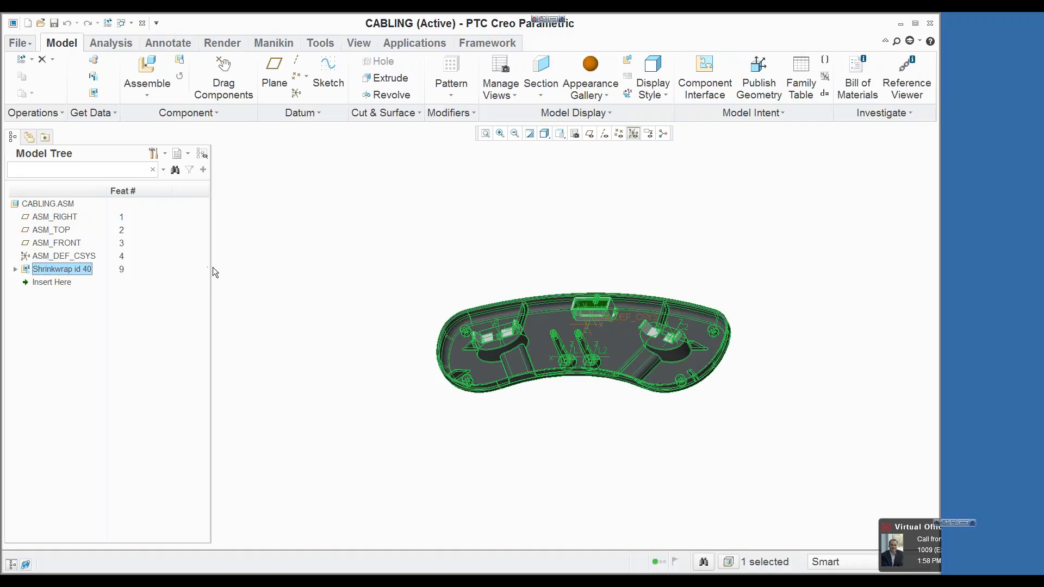
Step: Examine the shrinkwrap geometry and its coordinate systems in Wireframe display, restoring Shading With Edges
{"action": "left_click", "coordinate": [301, 306]}
{"action": "scroll", "coordinate": [598, 318], "scroll_direction": "down", "scroll_amount": 3}
{"action": "scroll", "coordinate": [596, 341], "scroll_direction": "down", "scroll_amount": 3}
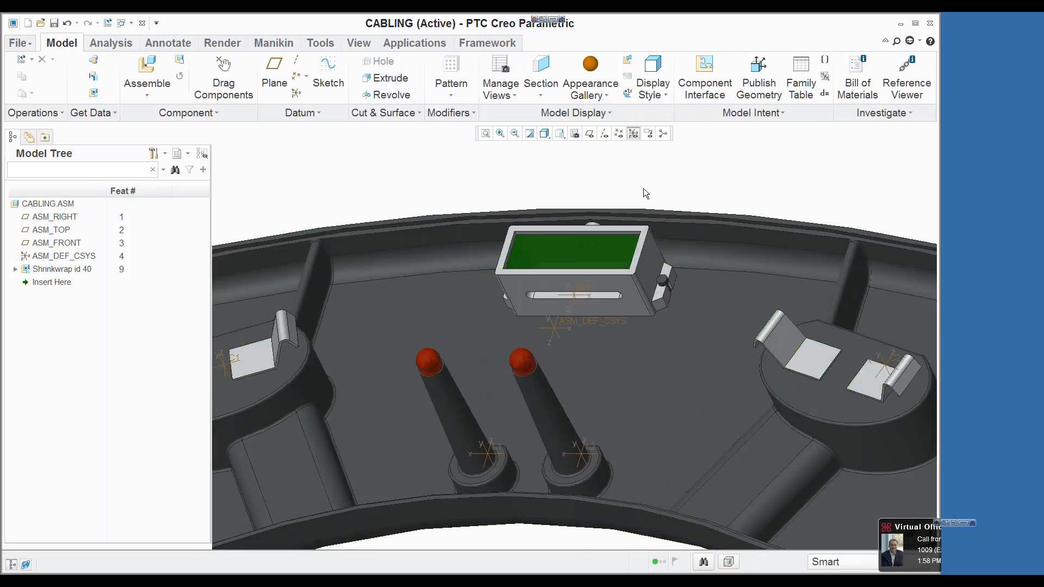
{"action": "scroll", "coordinate": [644, 191], "scroll_direction": "down", "scroll_amount": 3}
{"action": "left_click", "coordinate": [545, 133]}
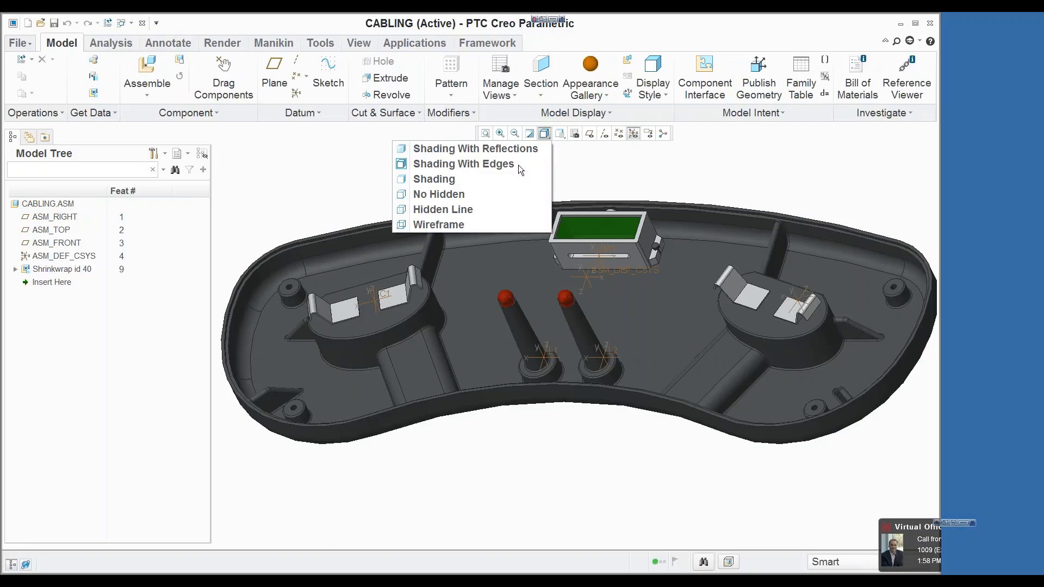
{"action": "left_click", "coordinate": [464, 224]}
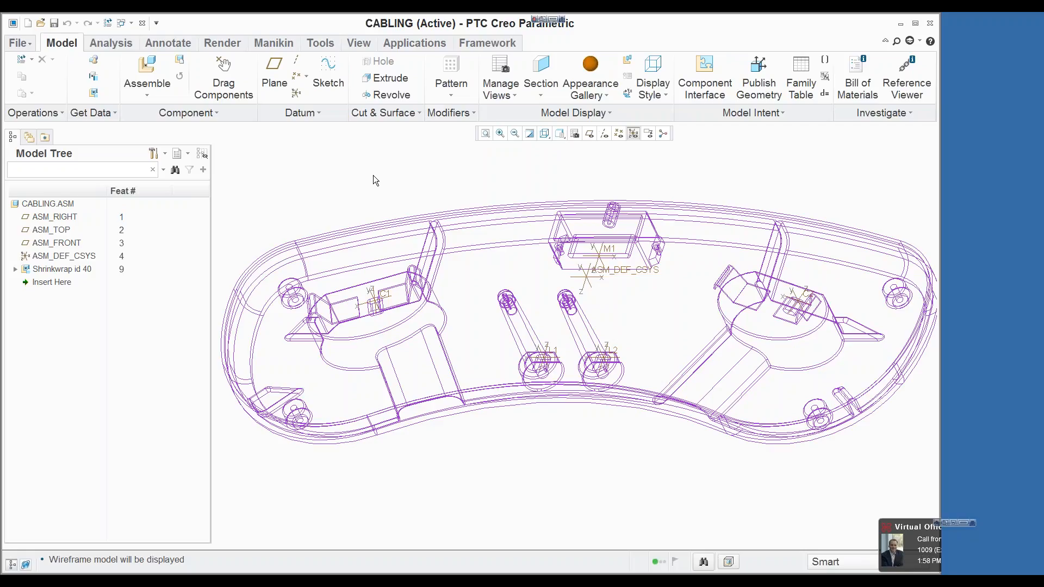
{"action": "left_click", "coordinate": [545, 133]}
{"action": "left_click", "coordinate": [512, 161]}
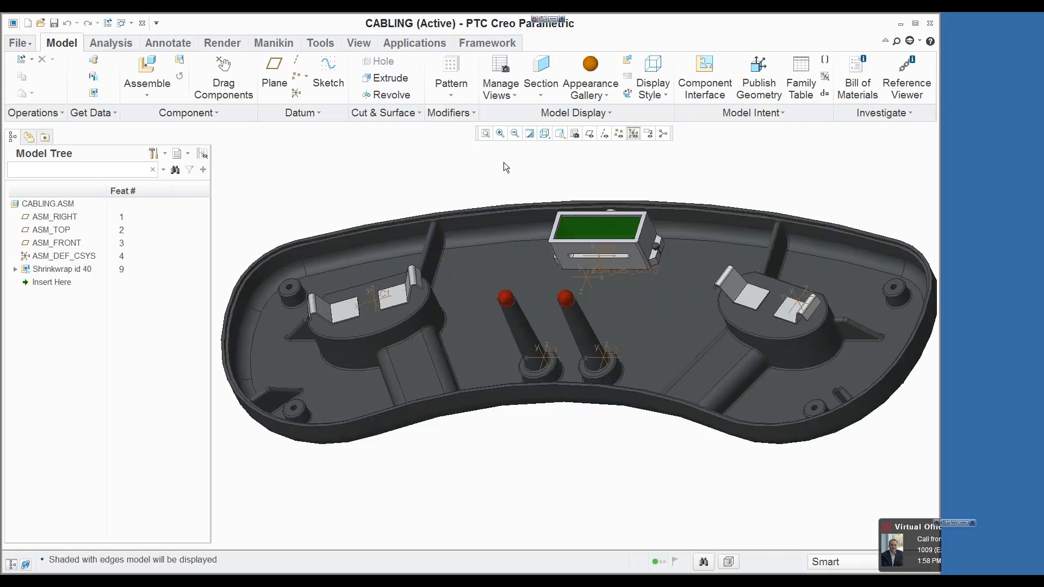
{"action": "scroll", "coordinate": [494, 265], "scroll_direction": "up", "scroll_amount": 3}
{"action": "mouse_move", "coordinate": [498, 266]}
{"action": "middle_mouse_down"}
{"action": "mouse_move", "coordinate": [518, 223]}
{"action": "mouse_move", "coordinate": [503, 252]}
{"action": "middle_mouse_up"}
{"action": "scroll", "coordinate": [518, 196], "scroll_direction": "down", "scroll_amount": 3}
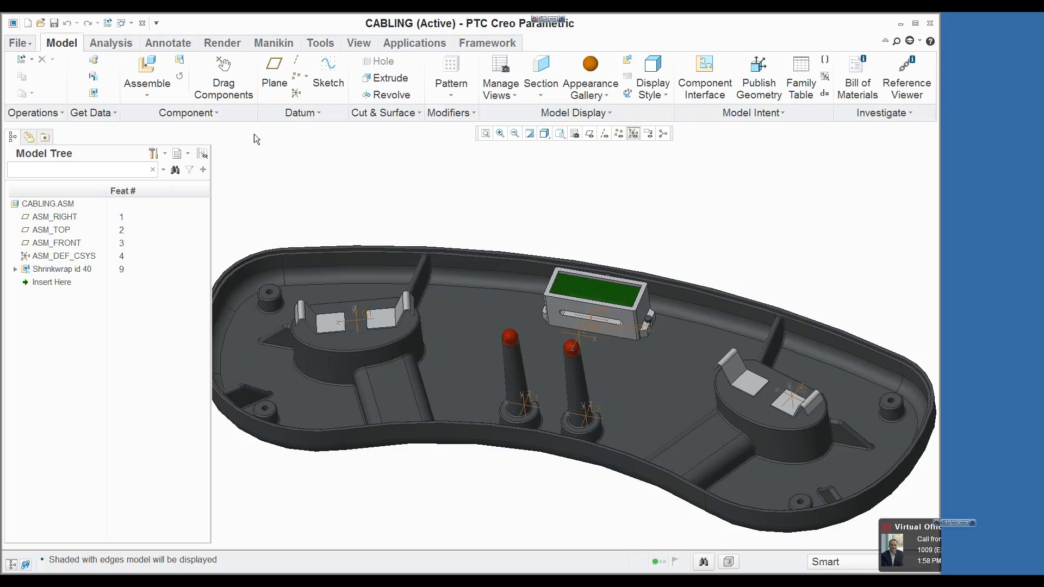
Step: Assemble conn-c_2pin.prt at coordinate system C1 and place a second instance at C2 using New Location
{"action": "left_click", "coordinate": [147, 70]}
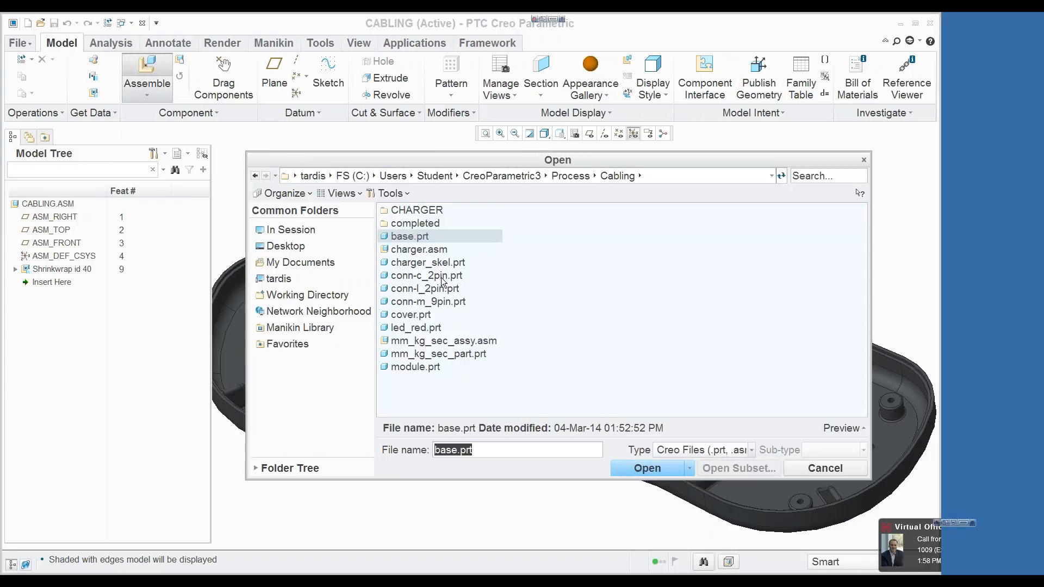
{"action": "left_click", "coordinate": [441, 277]}
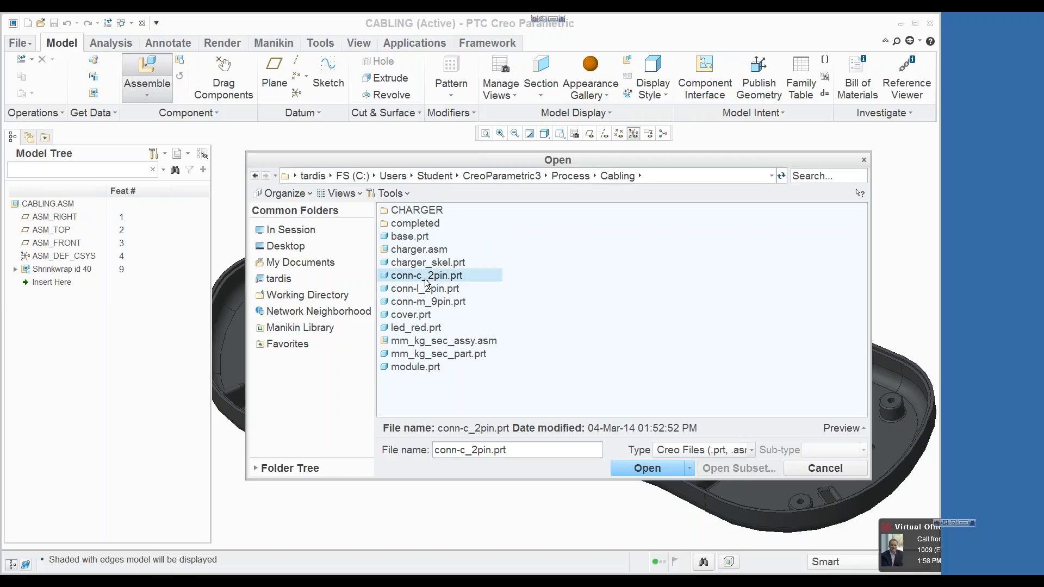
{"action": "left_click", "coordinate": [621, 468]}
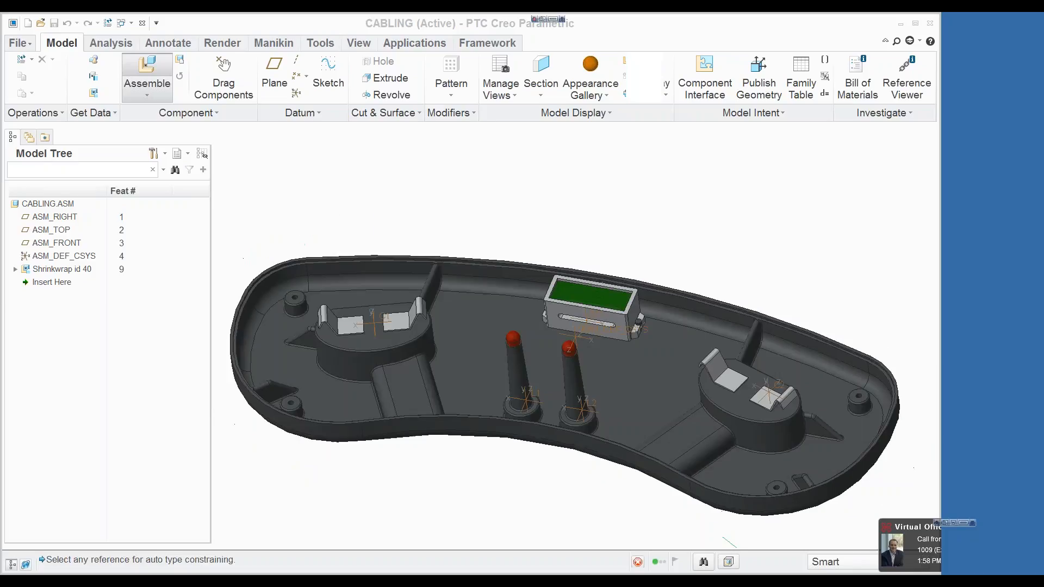
{"action": "left_click", "coordinate": [374, 320]}
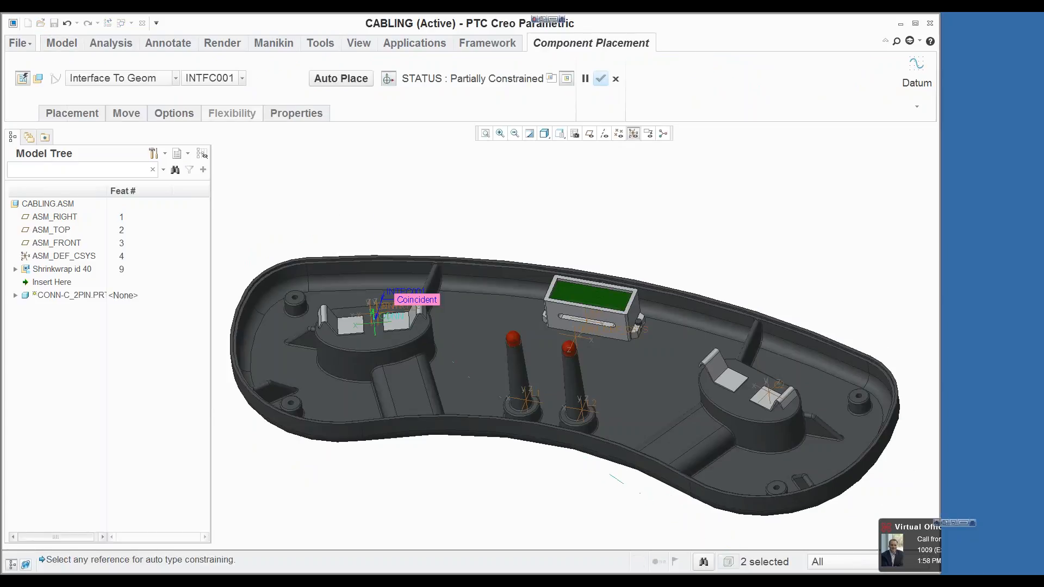
{"action": "right_click", "coordinate": [458, 205]}
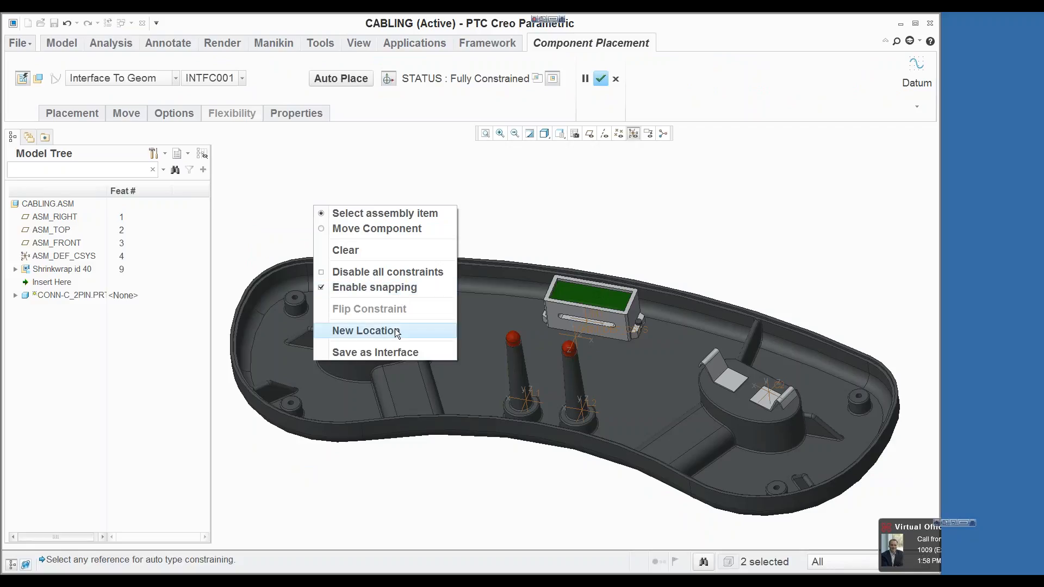
{"action": "left_click", "coordinate": [402, 330]}
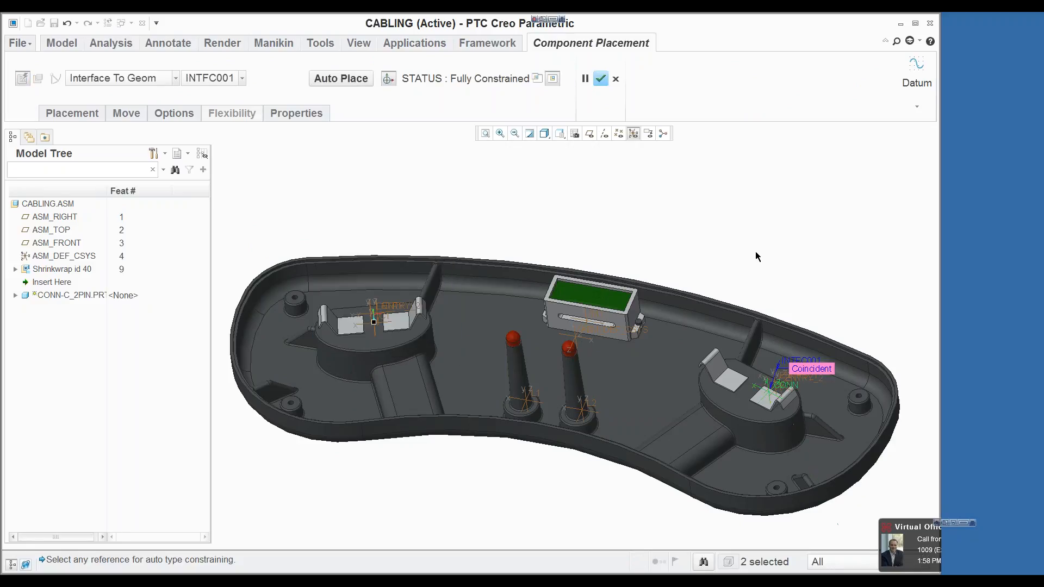
{"action": "left_click", "coordinate": [602, 78]}
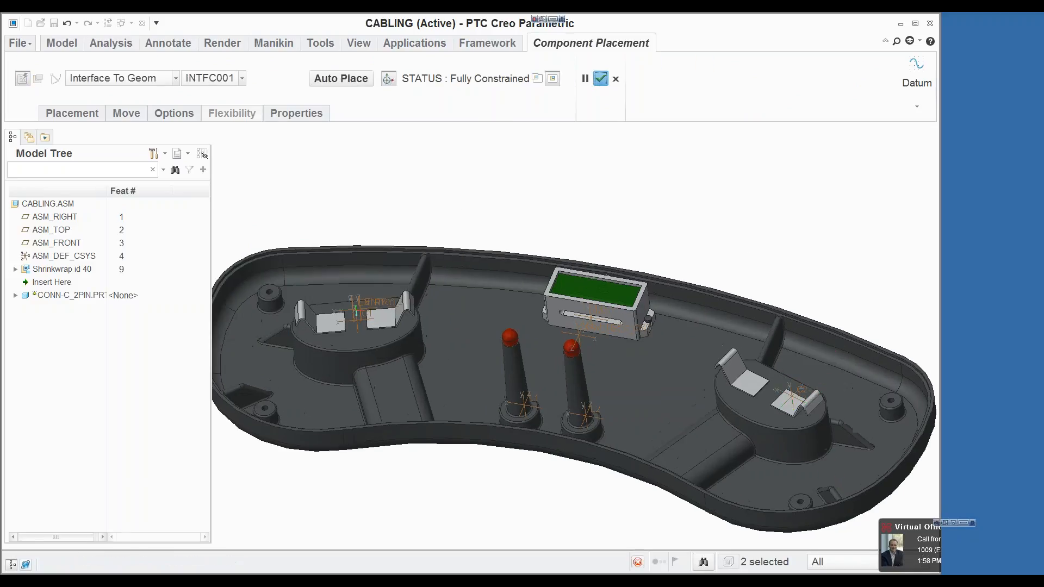
Step: Assemble conn-l_2pin.prt at coordinate system L1 and place a second instance at L2 using New Location
{"action": "left_click", "coordinate": [147, 71]}
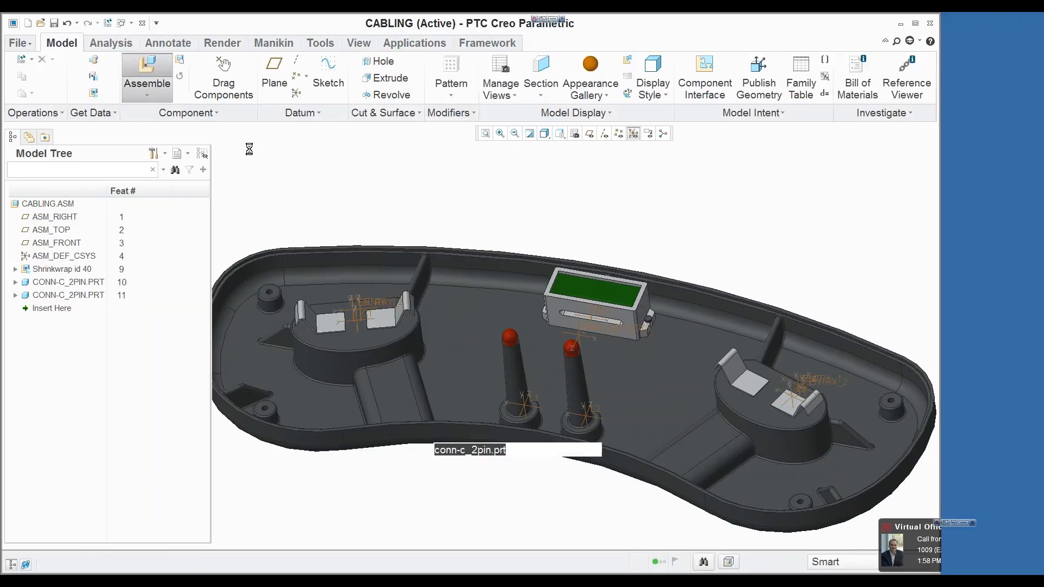
{"action": "left_click", "coordinate": [438, 288]}
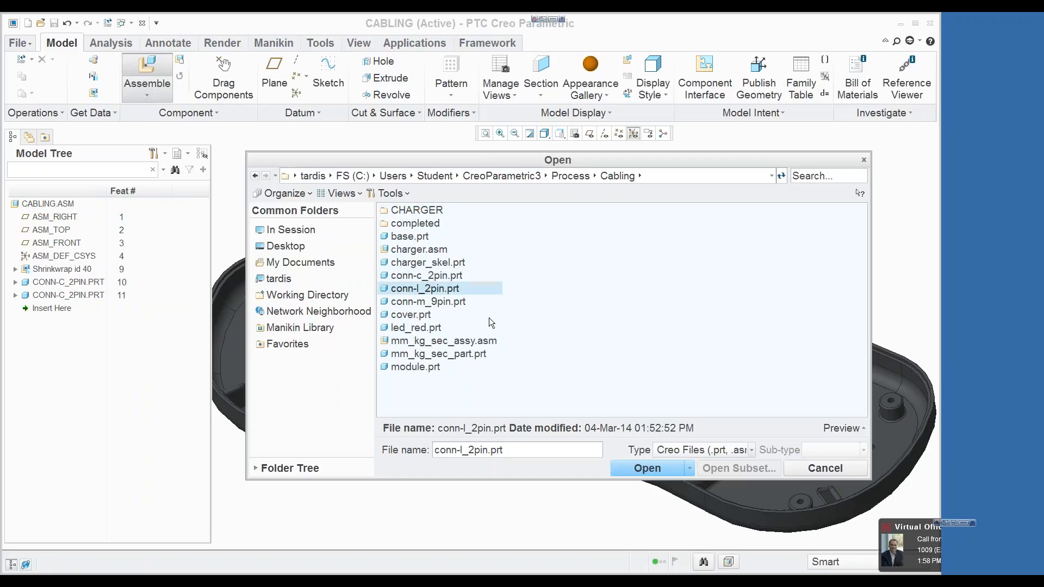
{"action": "left_click", "coordinate": [637, 468]}
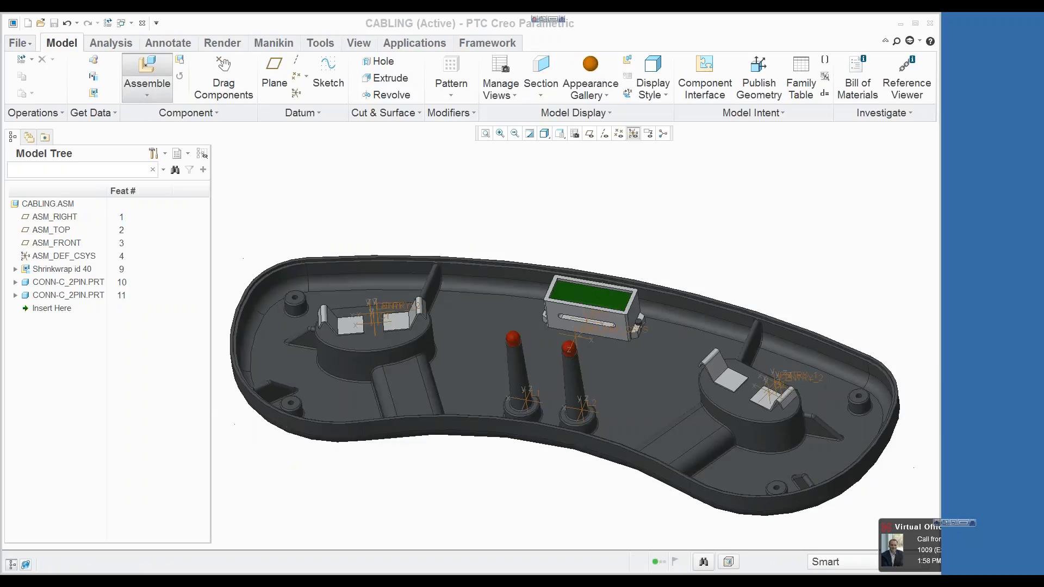
{"action": "left_click", "coordinate": [543, 397]}
{"action": "right_click", "coordinate": [596, 238]}
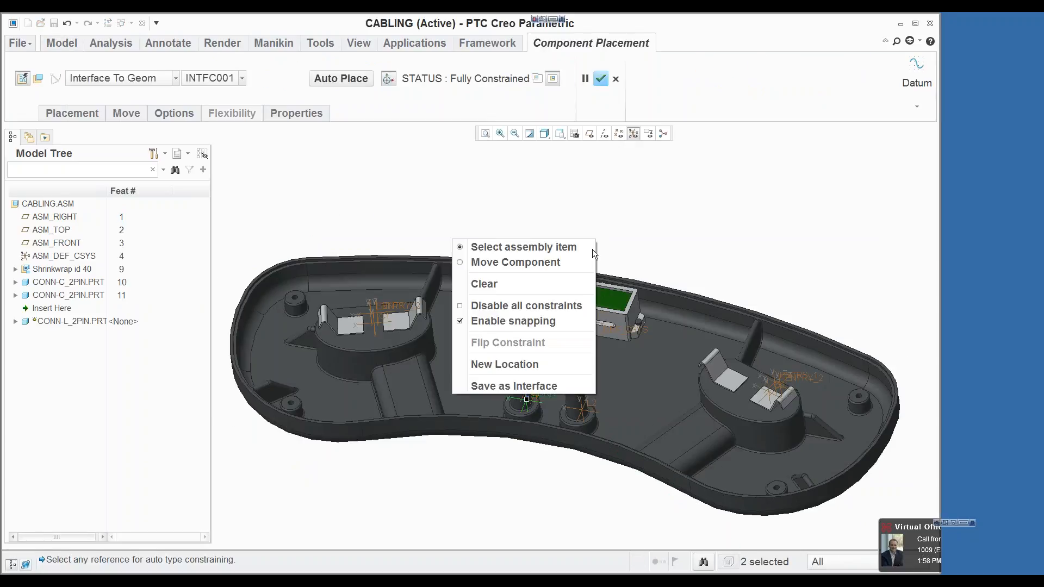
{"action": "left_click", "coordinate": [536, 366]}
{"action": "left_click", "coordinate": [596, 407]}
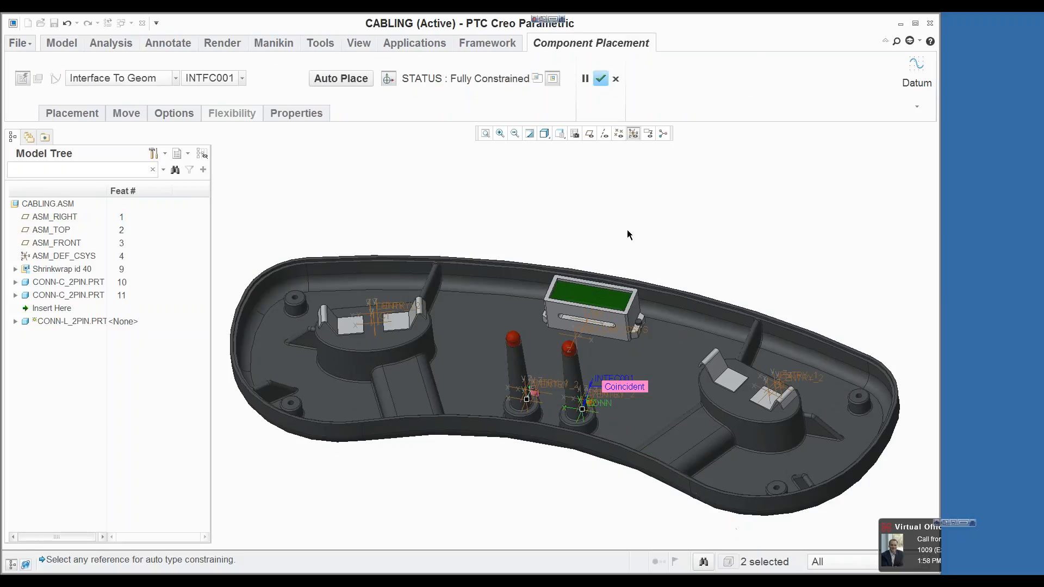
{"action": "left_click", "coordinate": [601, 78]}
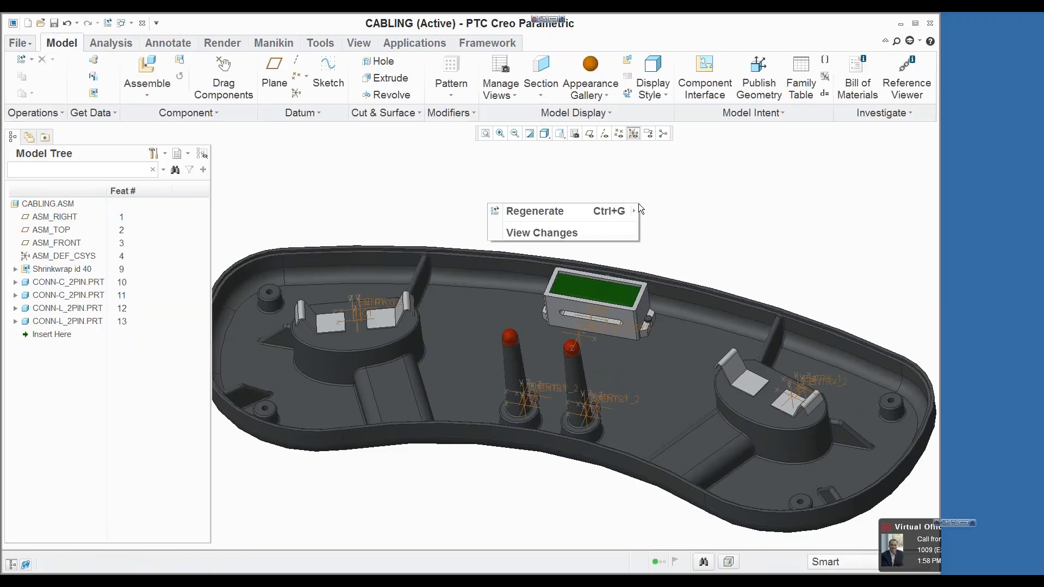
Step: Assemble conn-m_9pin.prt onto coordinate system M1 at the display module
{"action": "left_click", "coordinate": [150, 70]}
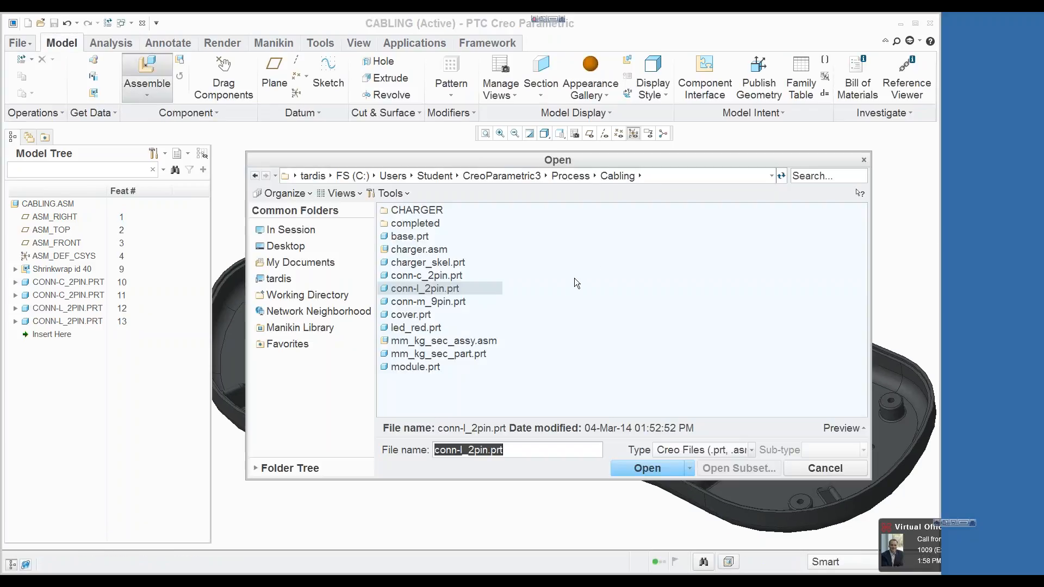
{"action": "left_click", "coordinate": [445, 302]}
{"action": "left_click", "coordinate": [647, 469]}
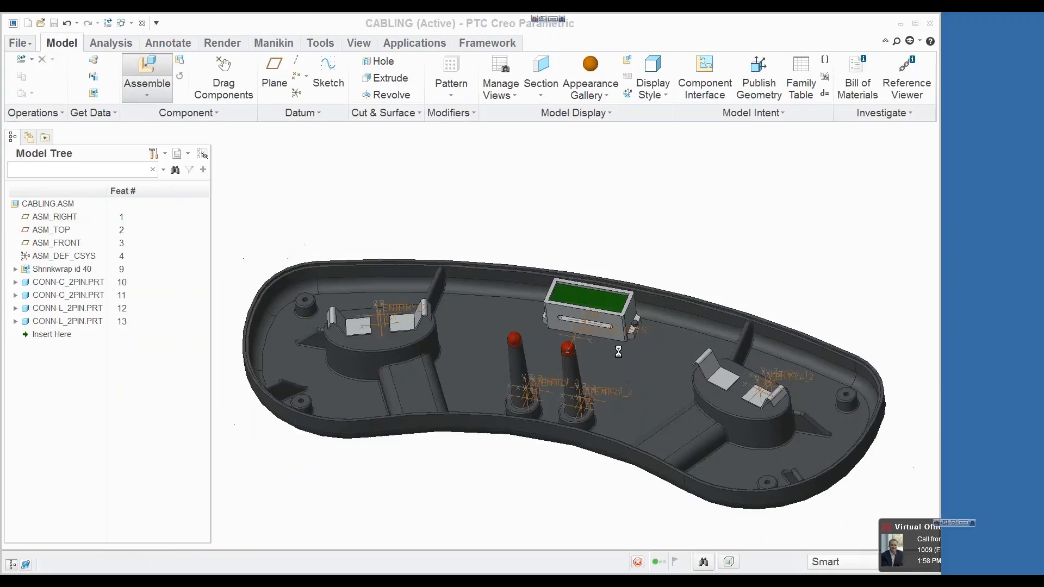
{"action": "left_click", "coordinate": [595, 332]}
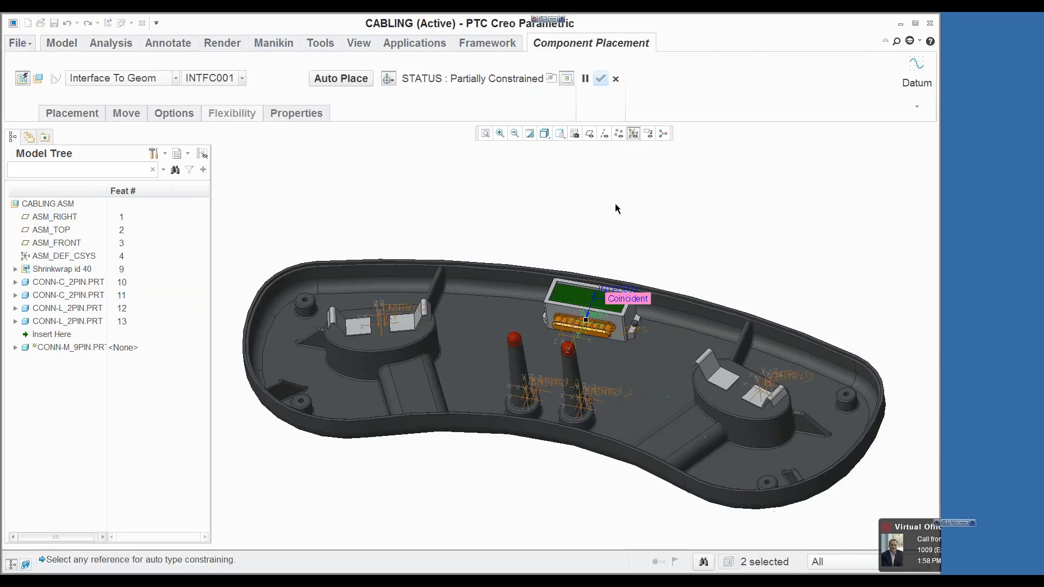
{"action": "left_click", "coordinate": [601, 79]}
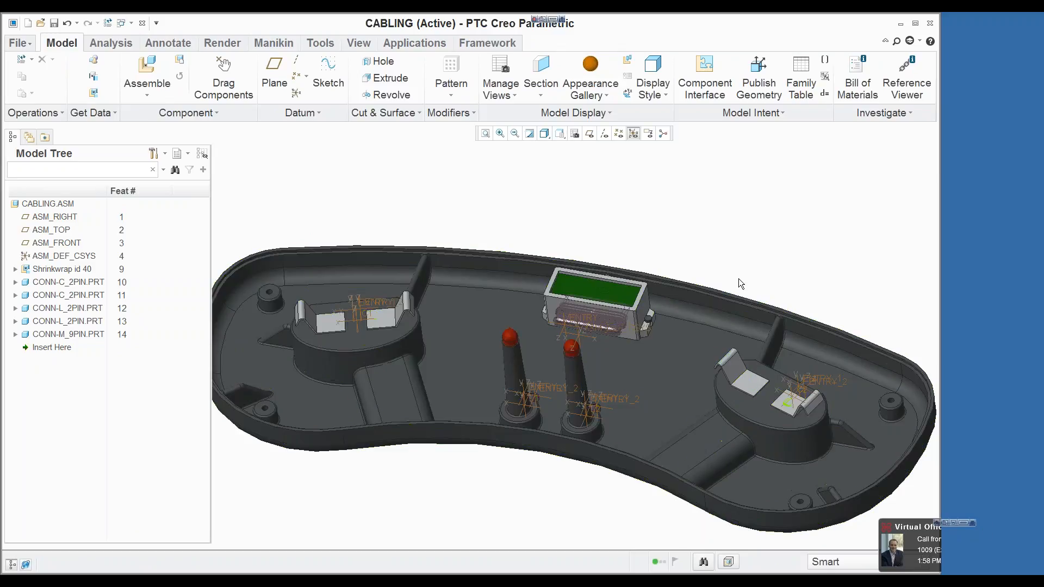
Step: Enter the Cabling application and start a new harness part named harness with the default template option
{"action": "left_click", "coordinate": [422, 43]}
{"action": "left_click", "coordinate": [68, 76]}
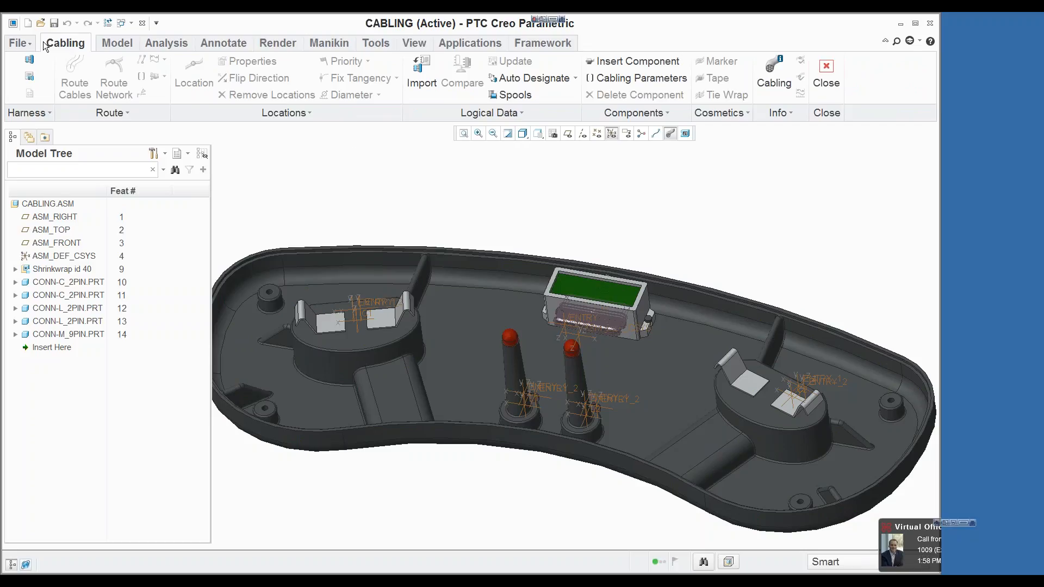
{"action": "left_click", "coordinate": [30, 59]}
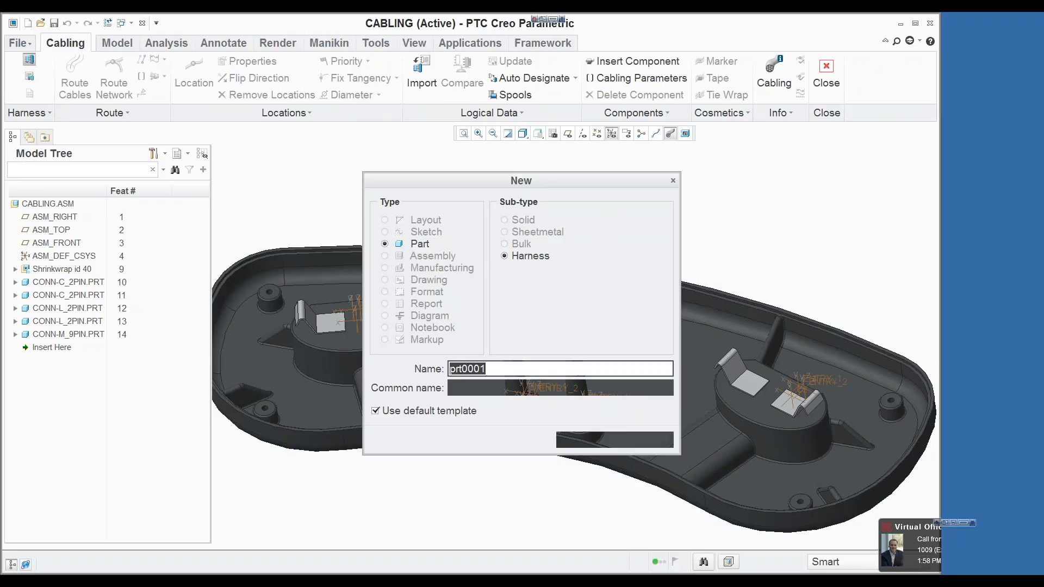
{"action": "type", "text": "hasrness"}
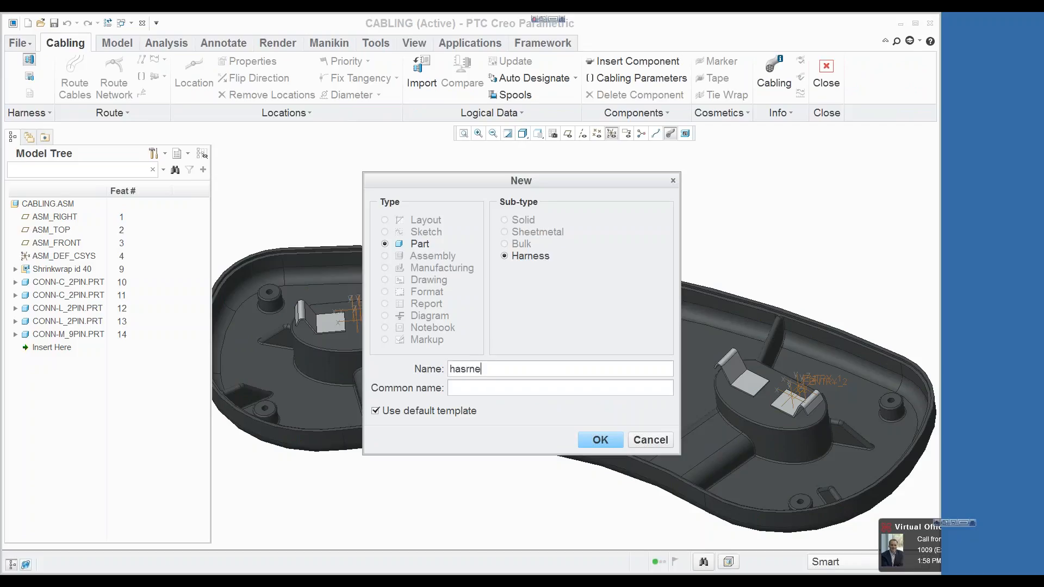
{"action": "key", "text": "BackSpace"}
{"action": "key", "text": "BackSpace"}
{"action": "key", "text": "BackSpace"}
{"action": "key", "text": "BackSpace"}
{"action": "type", "text": "ness"}
{"action": "key", "text": "Return"}
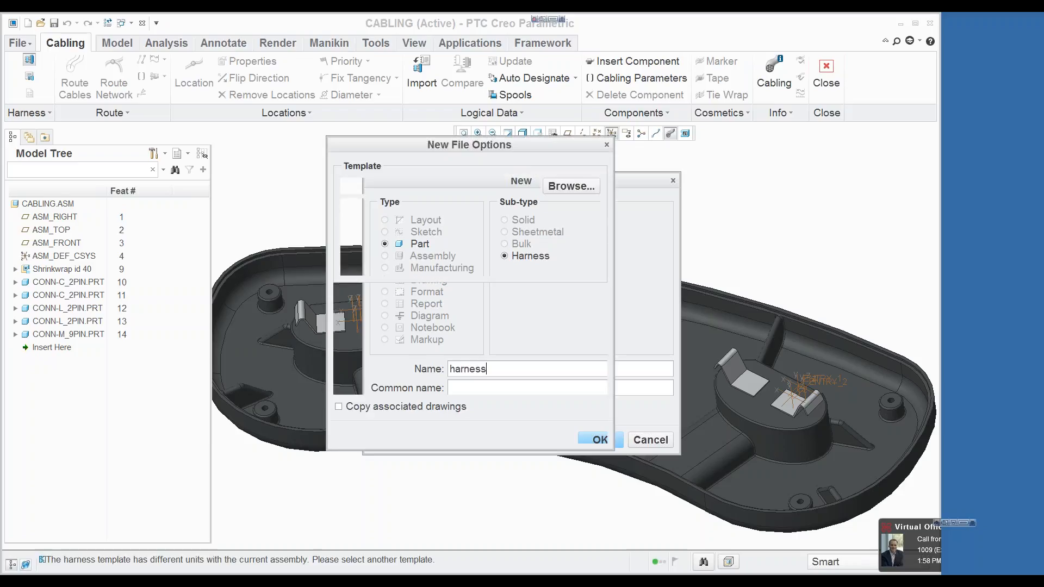
Step: Browse for another template file for the harness part and complete its creation, accepting the layer rule warning
{"action": "left_click", "coordinate": [573, 183]}
{"action": "left_click", "coordinate": [734, 469]}
{"action": "left_click", "coordinate": [535, 436]}
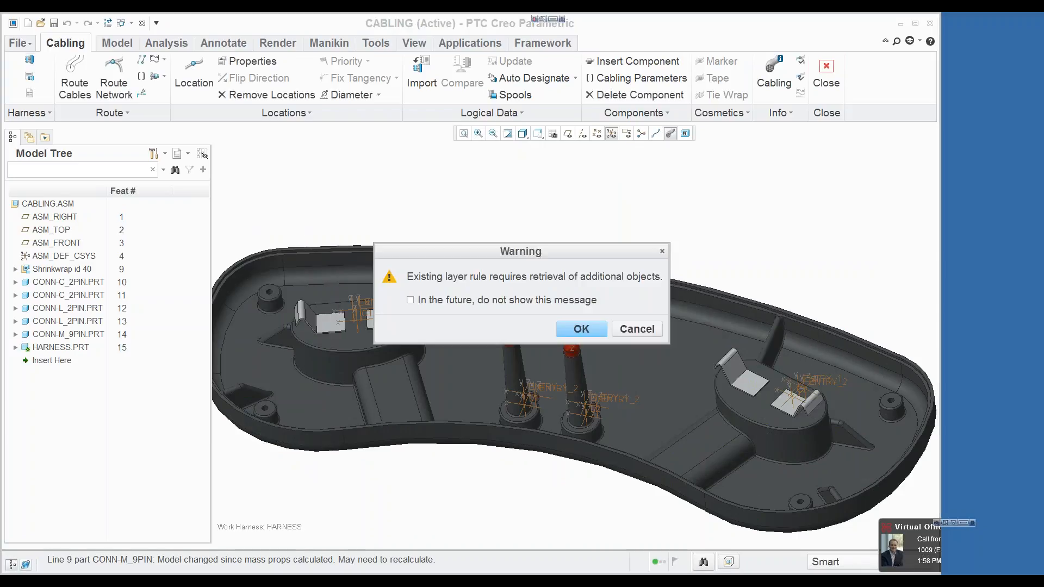
{"action": "left_click", "coordinate": [580, 329]}
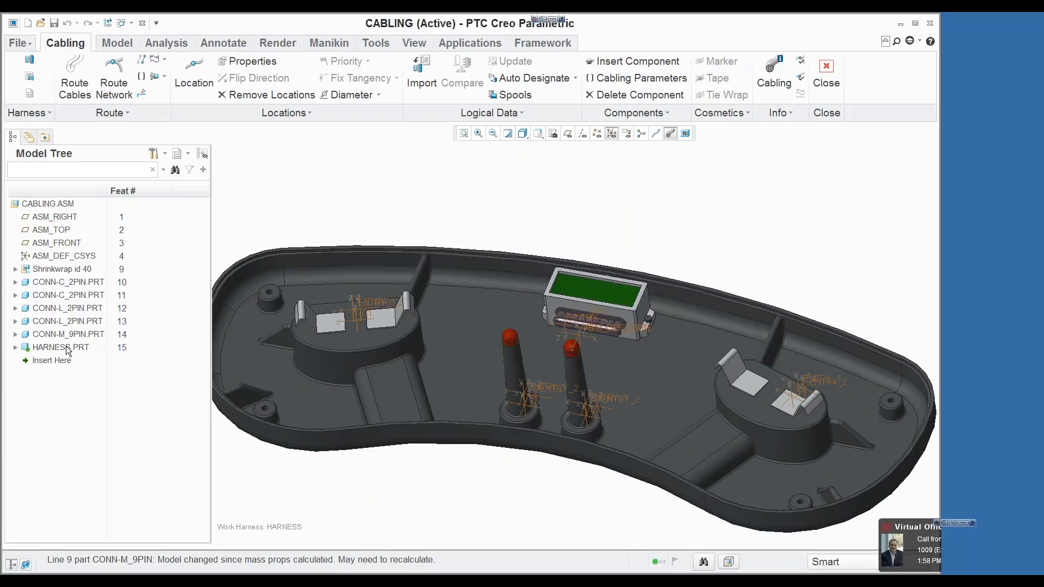
Step: Load wire_colors.dmt into the My Appearances palette through the Appearances Manager
{"action": "left_click", "coordinate": [420, 45]}
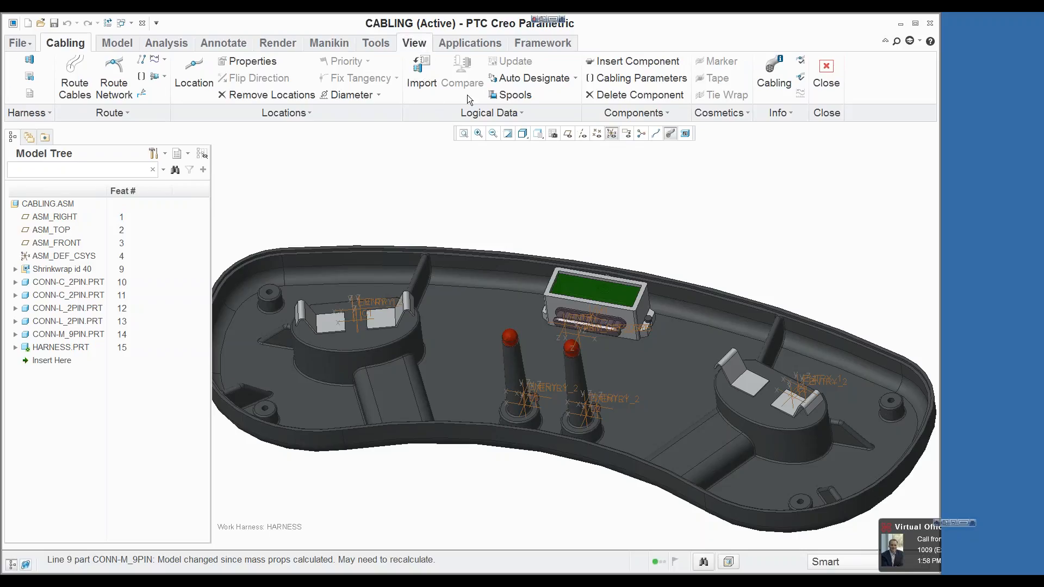
{"action": "left_click", "coordinate": [523, 96]}
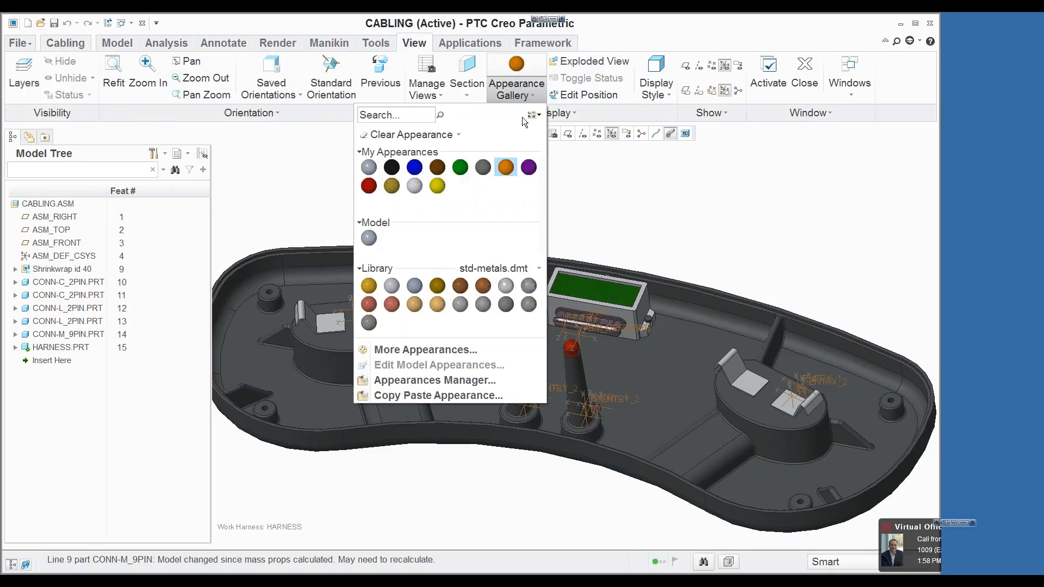
{"action": "left_click", "coordinate": [471, 380]}
{"action": "left_click", "coordinate": [574, 96]}
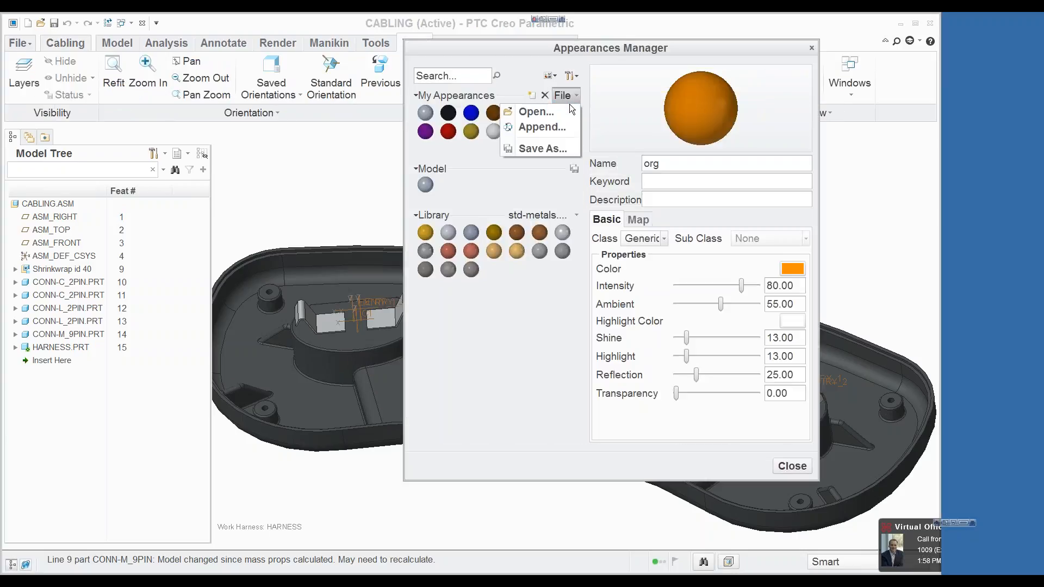
{"action": "left_click", "coordinate": [533, 111]}
{"action": "left_click", "coordinate": [418, 238]}
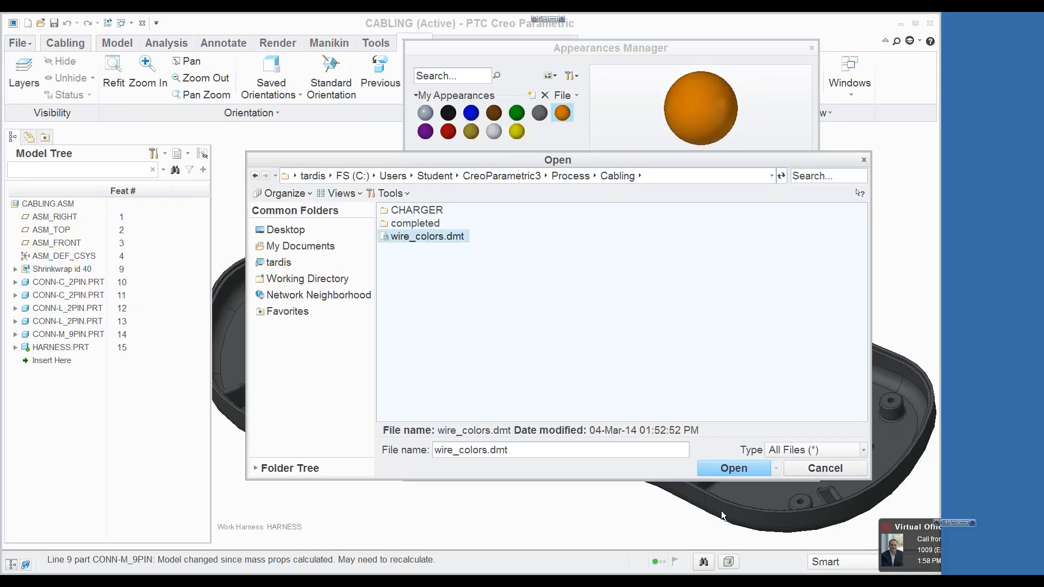
{"action": "left_click", "coordinate": [729, 469]}
{"action": "left_click", "coordinate": [566, 280]}
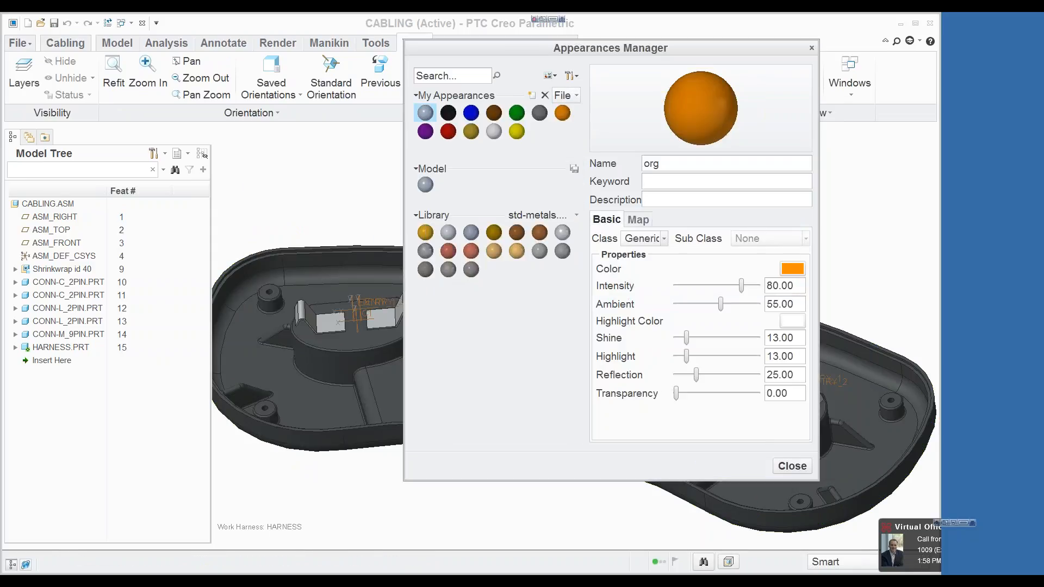
{"action": "mouse_move", "coordinate": [475, 112]}
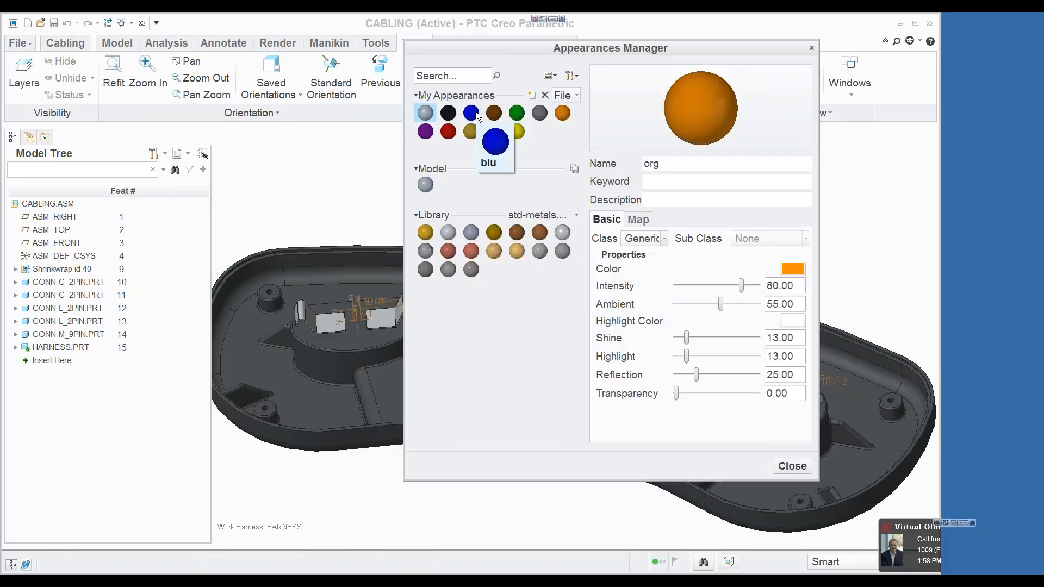
{"action": "mouse_move", "coordinate": [525, 114]}
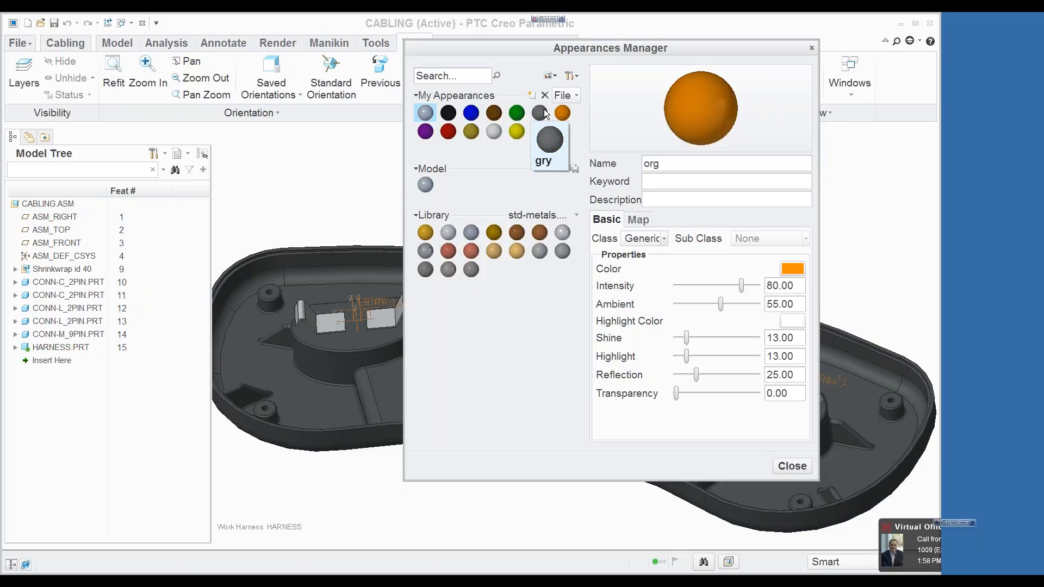
Step: Designate the CONN-M_9PIN component at the display module as a connector with default parameters
{"action": "left_click", "coordinate": [789, 466]}
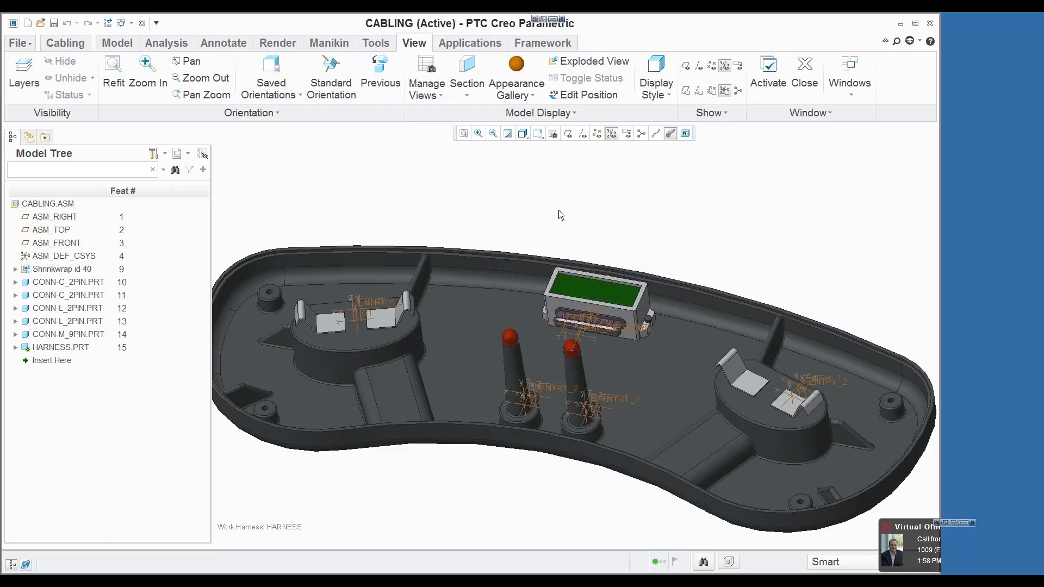
{"action": "left_click", "coordinate": [65, 43]}
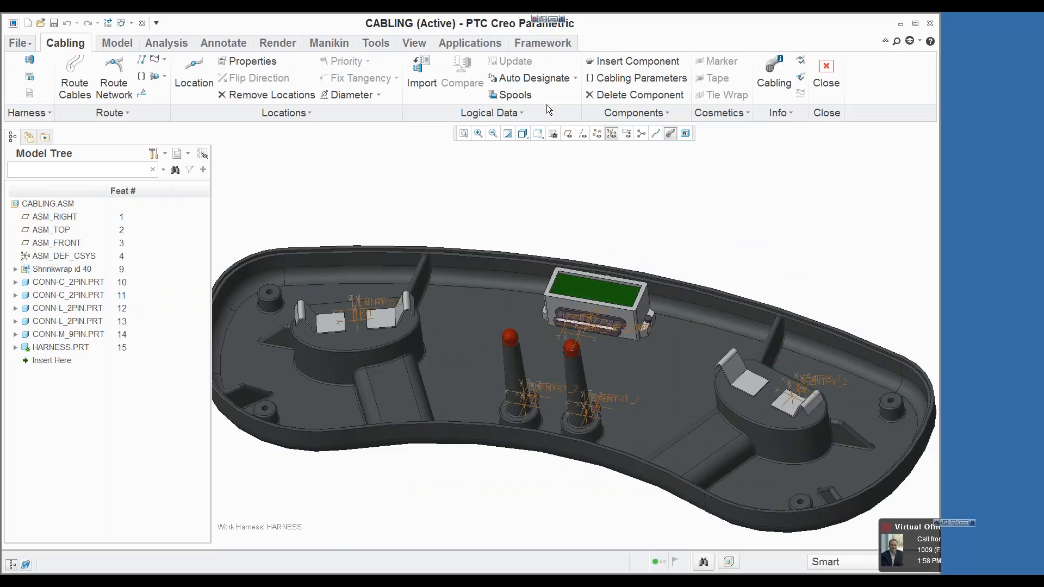
{"action": "left_click", "coordinate": [574, 78]}
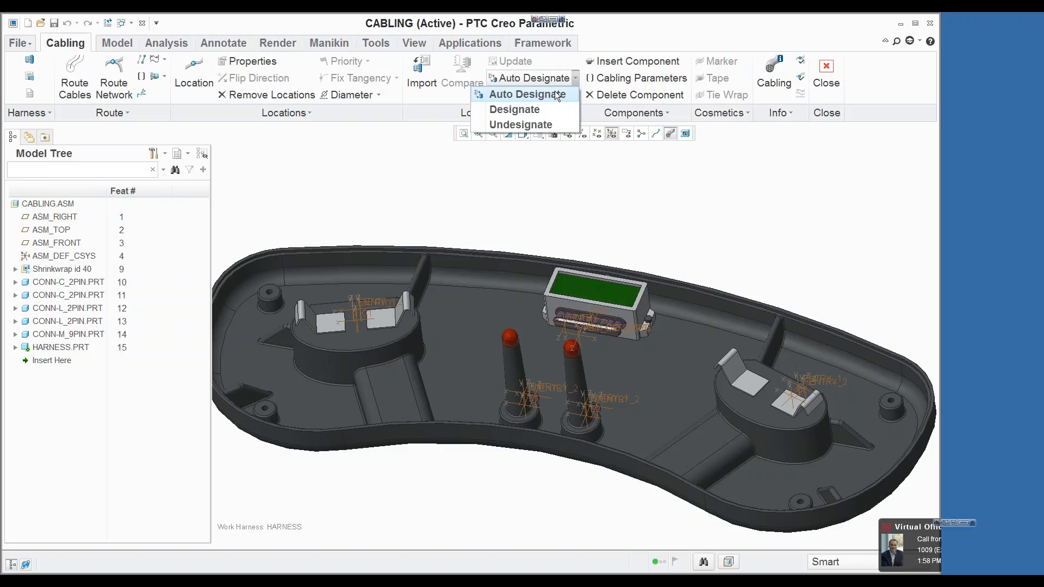
{"action": "left_click", "coordinate": [517, 110]}
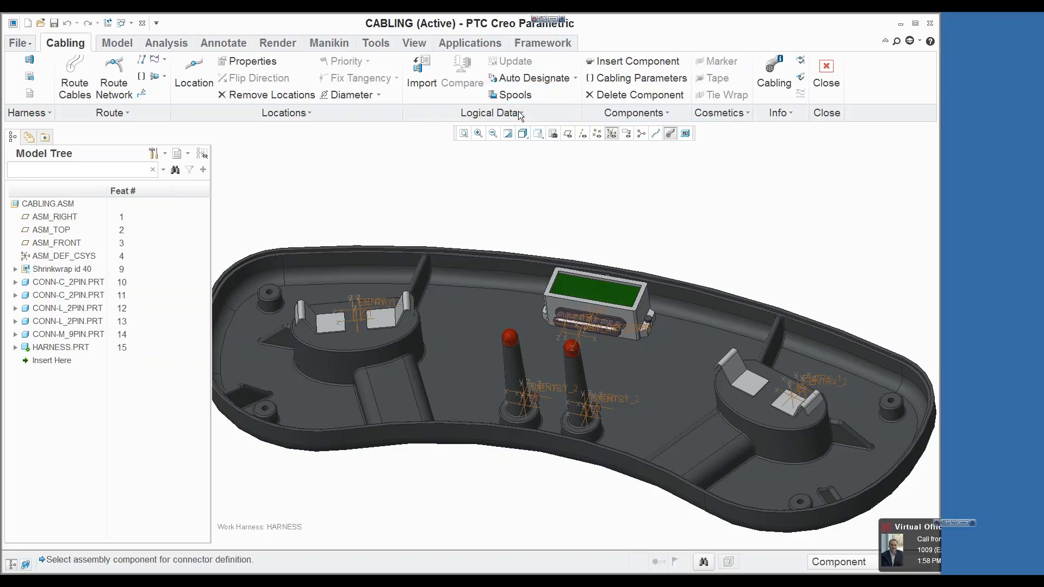
{"action": "left_click", "coordinate": [612, 324]}
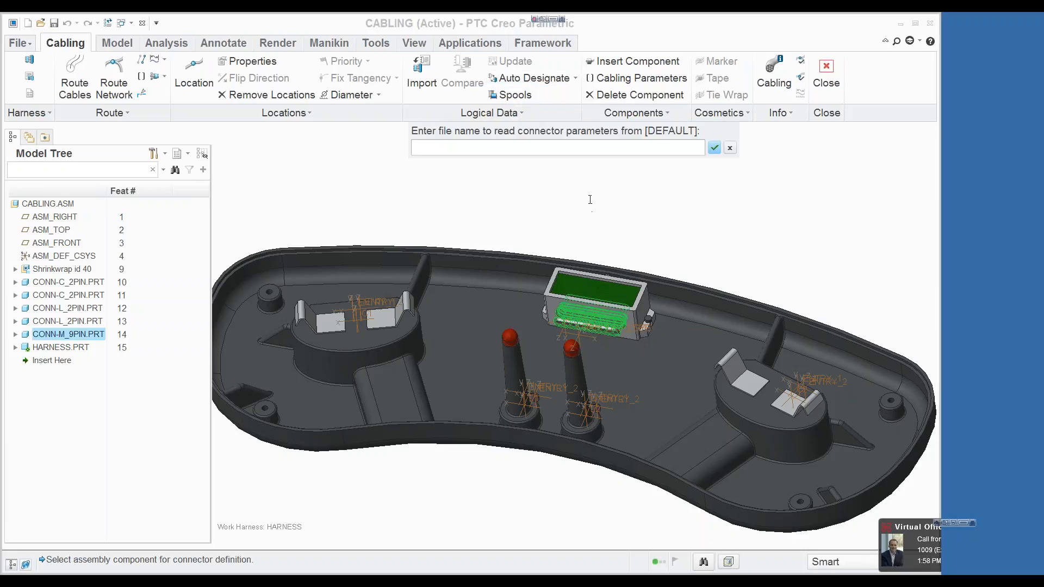
{"action": "key", "text": "Return"}
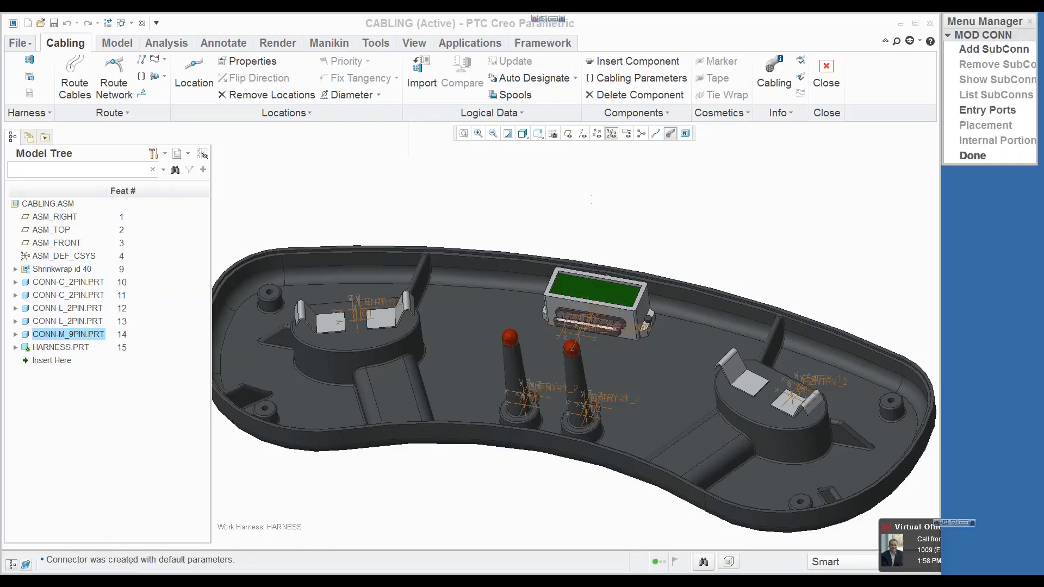
Step: Add a FLAT entry port at the 9-pin connector's ENTRY coordinate system with an internal cable length of 2
{"action": "left_click", "coordinate": [1008, 114]}
{"action": "scroll", "coordinate": [566, 326], "scroll_direction": "up", "scroll_amount": 5}
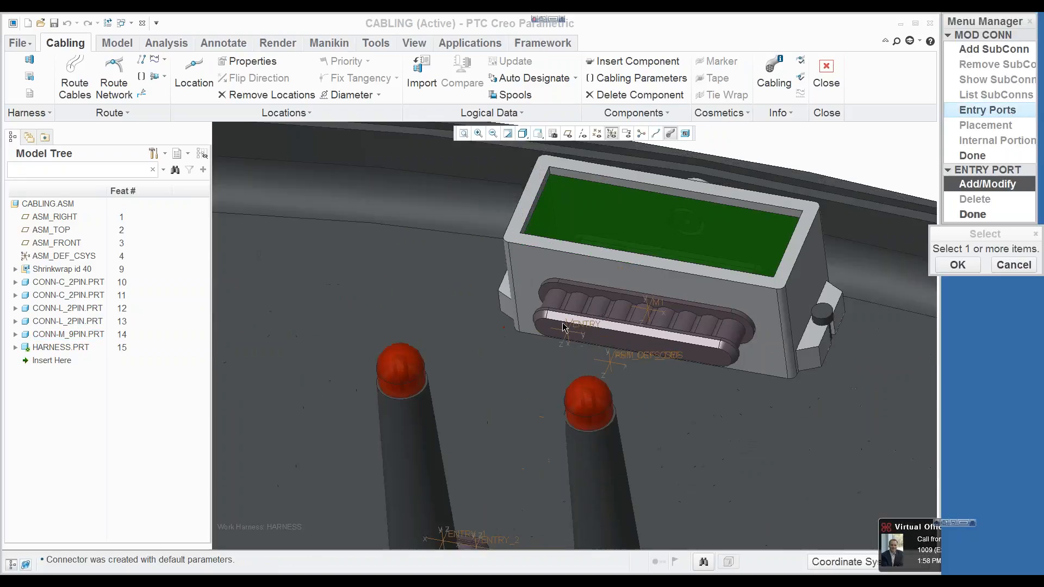
{"action": "scroll", "coordinate": [564, 328], "scroll_direction": "up", "scroll_amount": 1}
{"action": "left_click", "coordinate": [567, 329]}
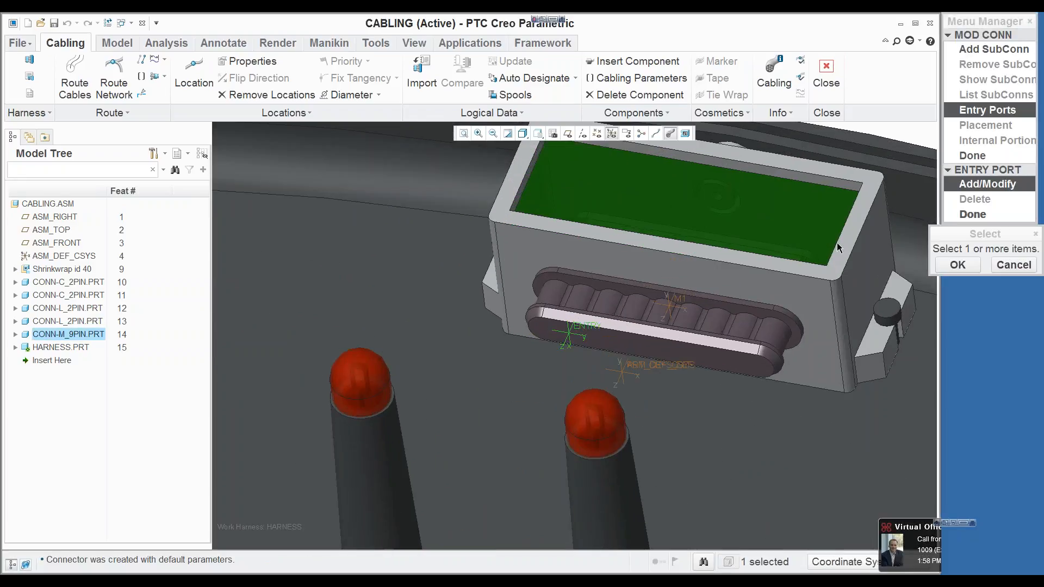
{"action": "left_click", "coordinate": [956, 266]}
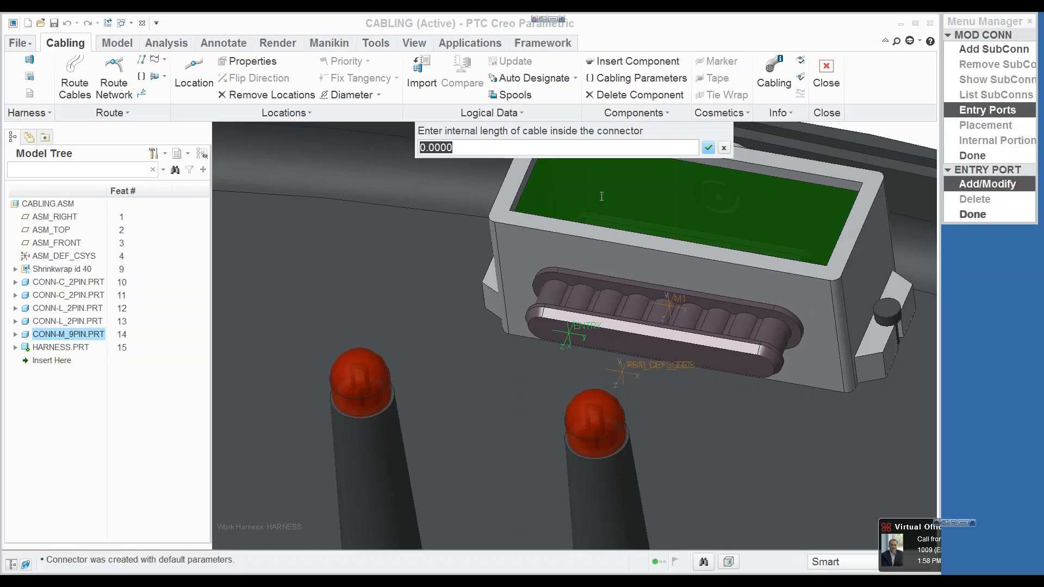
{"action": "type", "text": "2"}
{"action": "key", "text": "Return"}
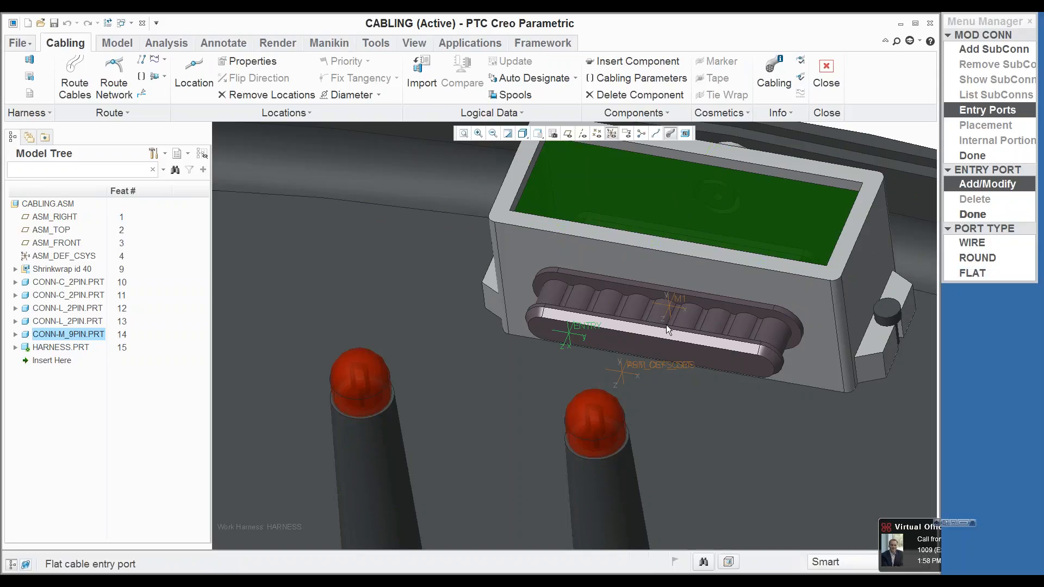
{"action": "left_click", "coordinate": [975, 272]}
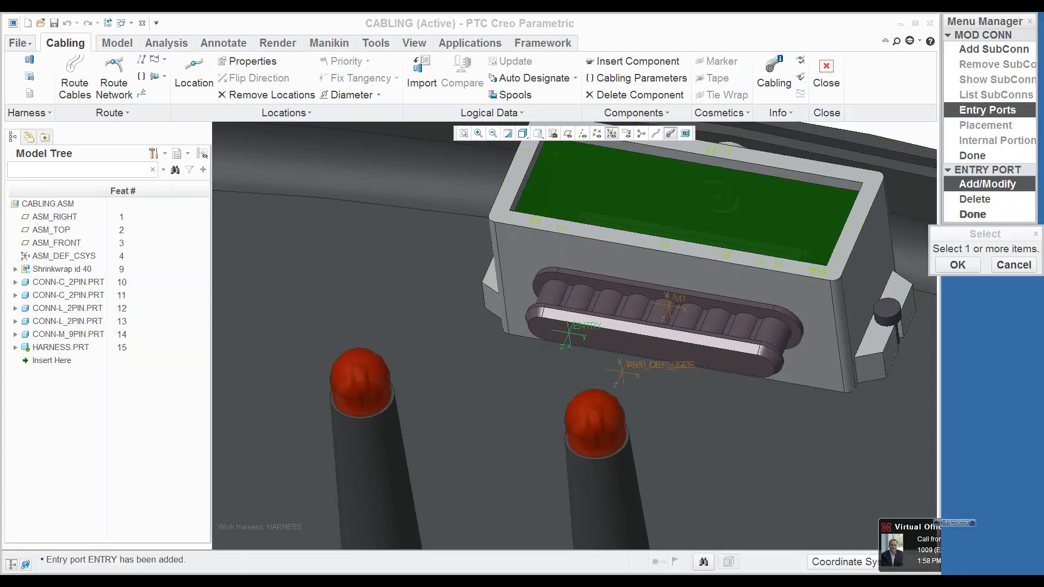
{"action": "left_click", "coordinate": [972, 214]}
{"action": "left_click", "coordinate": [980, 155]}
{"action": "scroll", "coordinate": [597, 324], "scroll_direction": "down", "scroll_amount": 5}
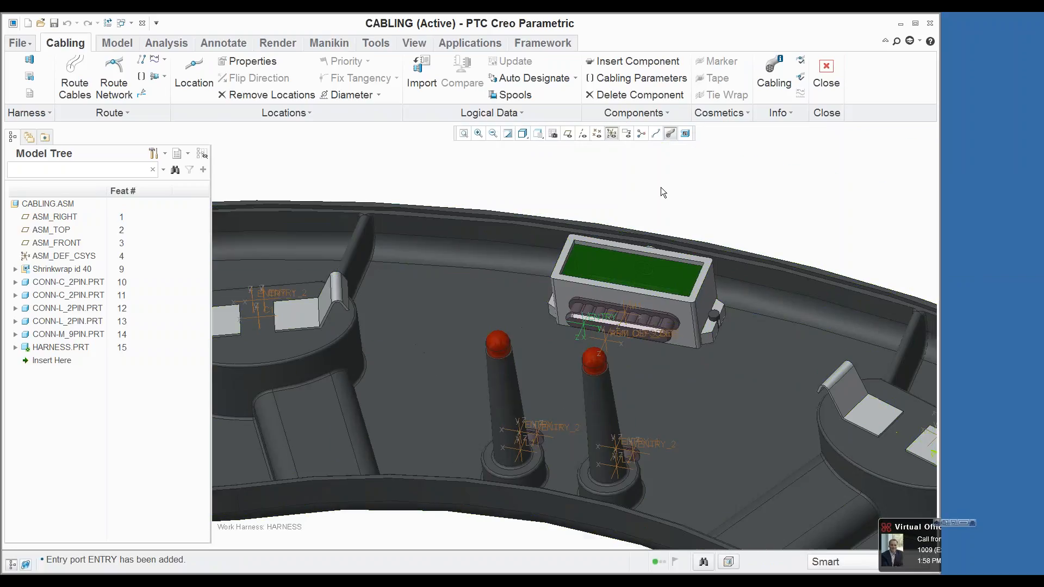
Step: Turn on the display of component reference designators and inspect the label on the 9-pin connector
{"action": "left_click", "coordinate": [686, 133]}
{"action": "middle_click_drag", "start_coordinate": [678, 200], "coordinate": [686, 155]}
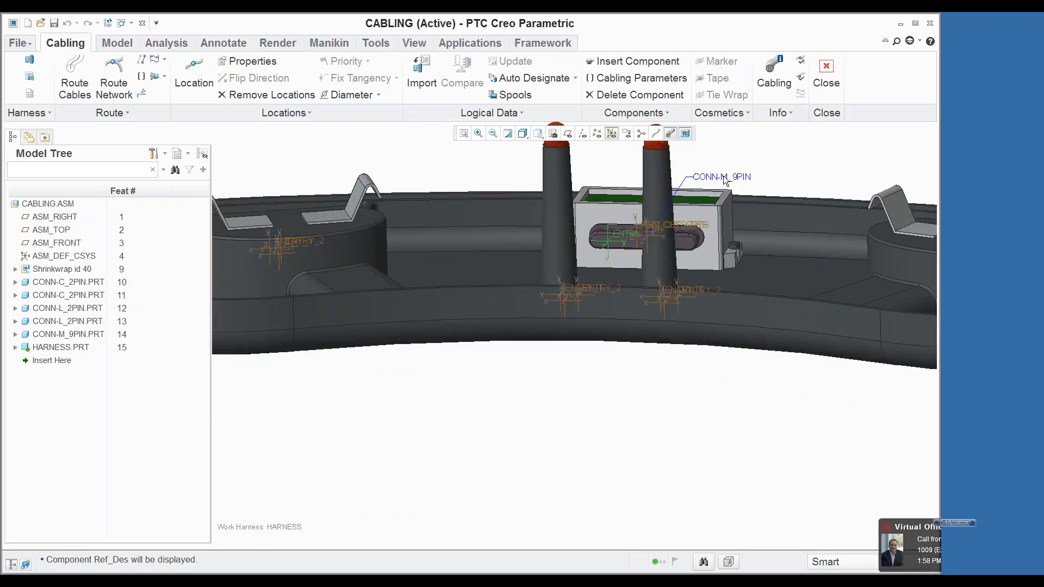
{"action": "middle_click_drag", "start_coordinate": [740, 180], "coordinate": [728, 193]}
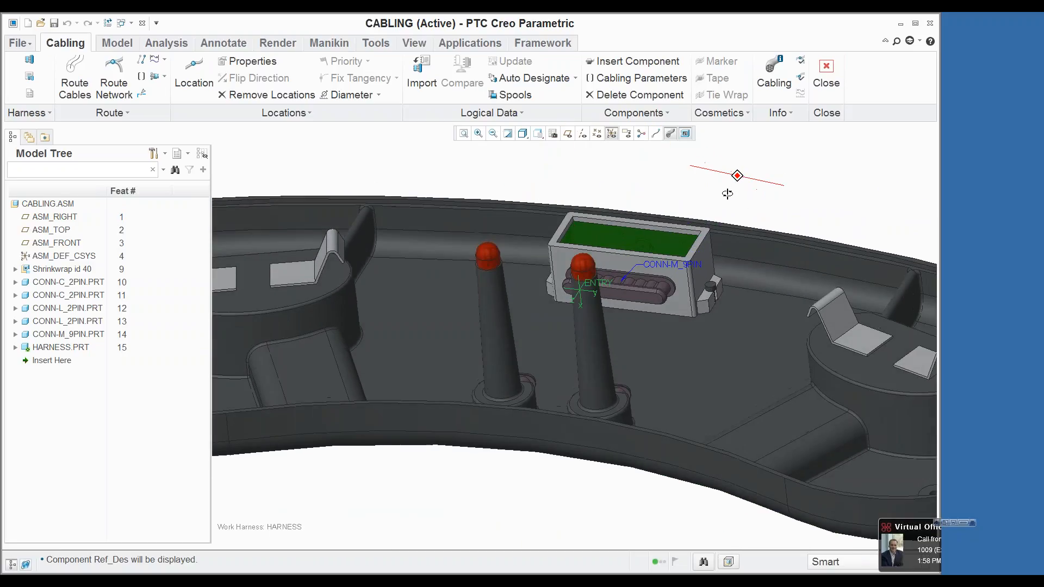
{"action": "scroll", "coordinate": [673, 227], "scroll_direction": "up", "scroll_amount": 4}
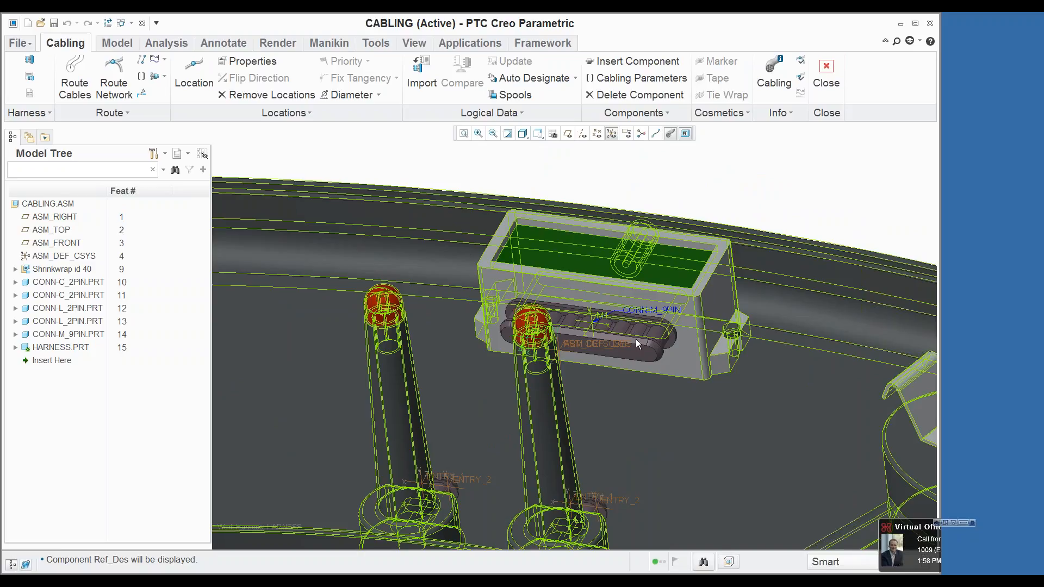
{"action": "scroll", "coordinate": [670, 312], "scroll_direction": "down", "scroll_amount": 5}
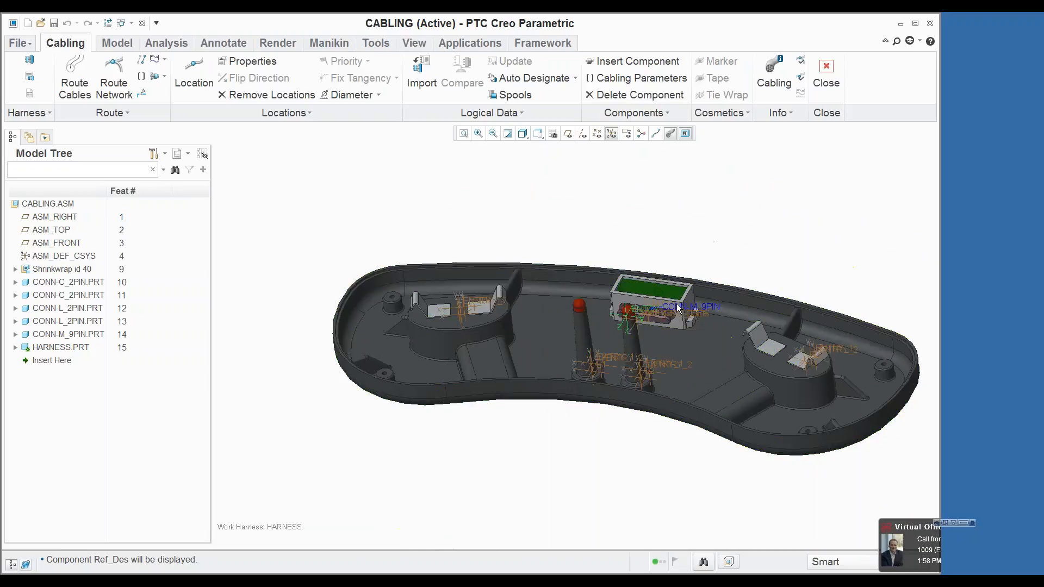
Step: Designate the CONN-C_2PIN component at coordinate system C1 as a connector with default parameters
{"action": "middle_click_drag", "start_coordinate": [478, 295], "coordinate": [478, 325]}
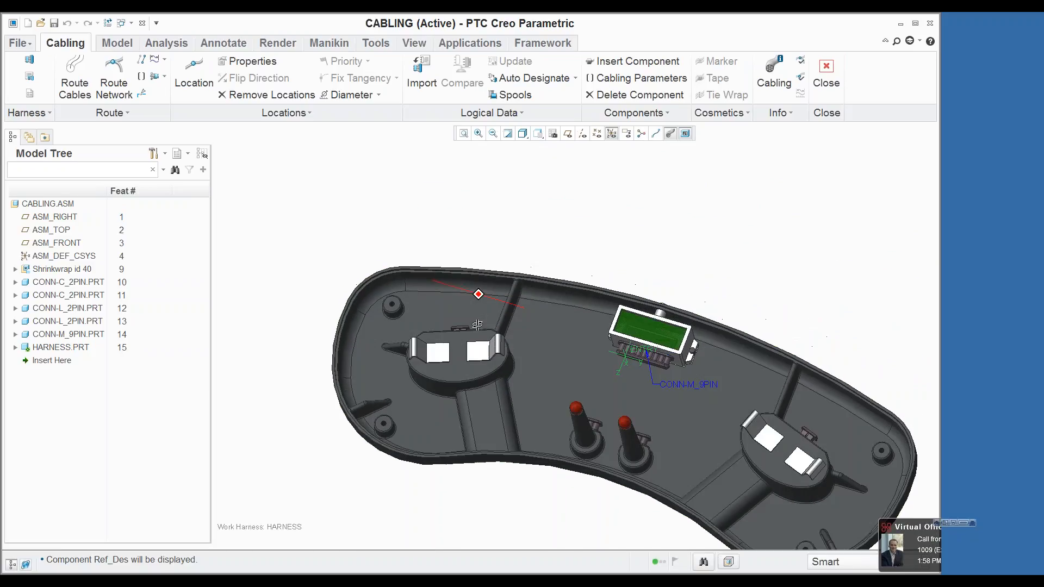
{"action": "left_click", "coordinate": [576, 80]}
{"action": "left_click", "coordinate": [511, 109]}
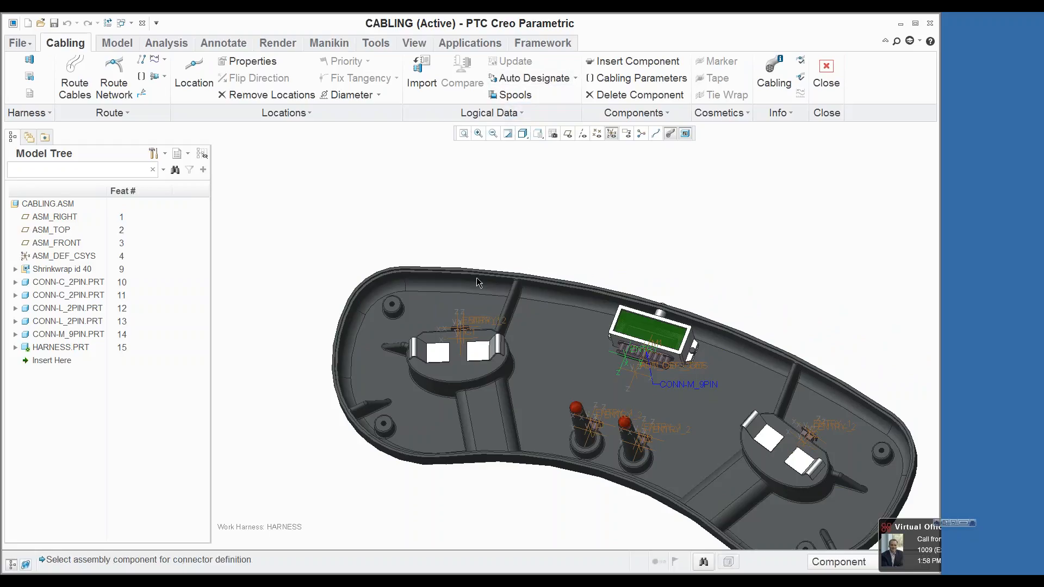
{"action": "left_click", "coordinate": [461, 338]}
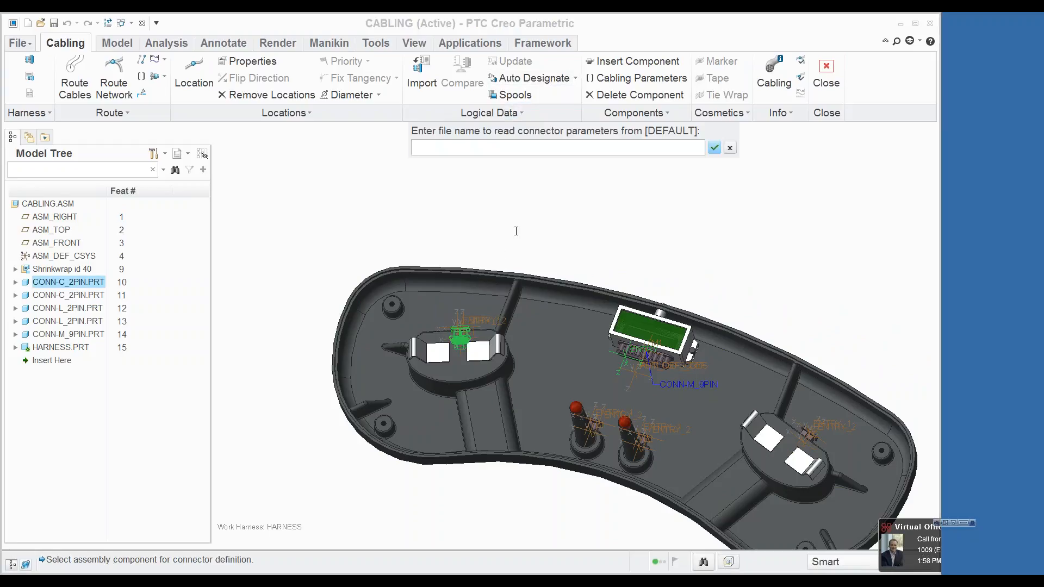
{"action": "key", "text": "Return"}
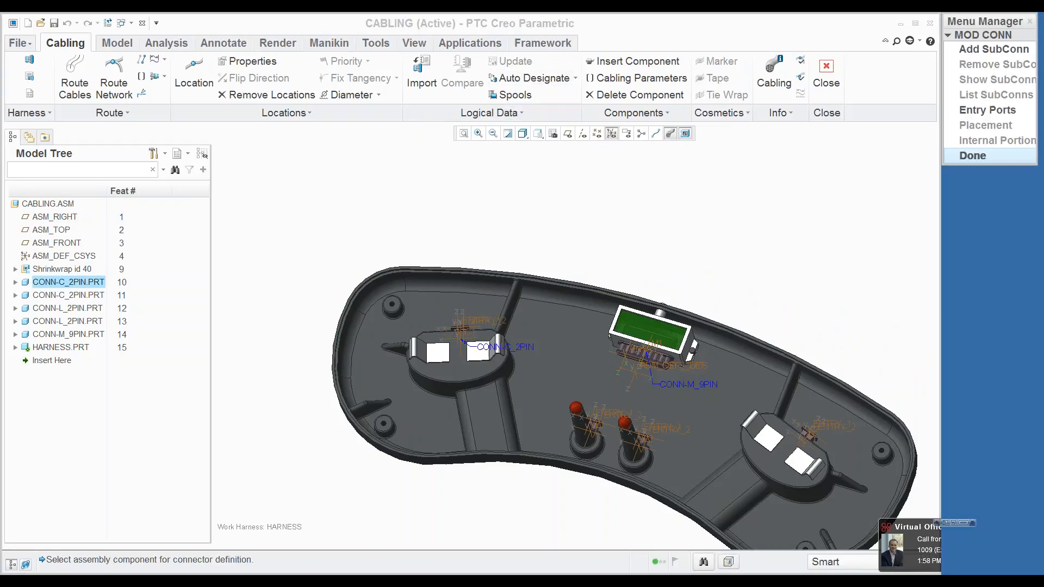
Step: Add ROUND entry ports at ENTRY_1 and ENTRY_2 of the CONN-C_2PIN connector with an internal cable length of 2
{"action": "left_click", "coordinate": [984, 111]}
{"action": "scroll", "coordinate": [484, 300], "scroll_direction": "down", "scroll_amount": 6}
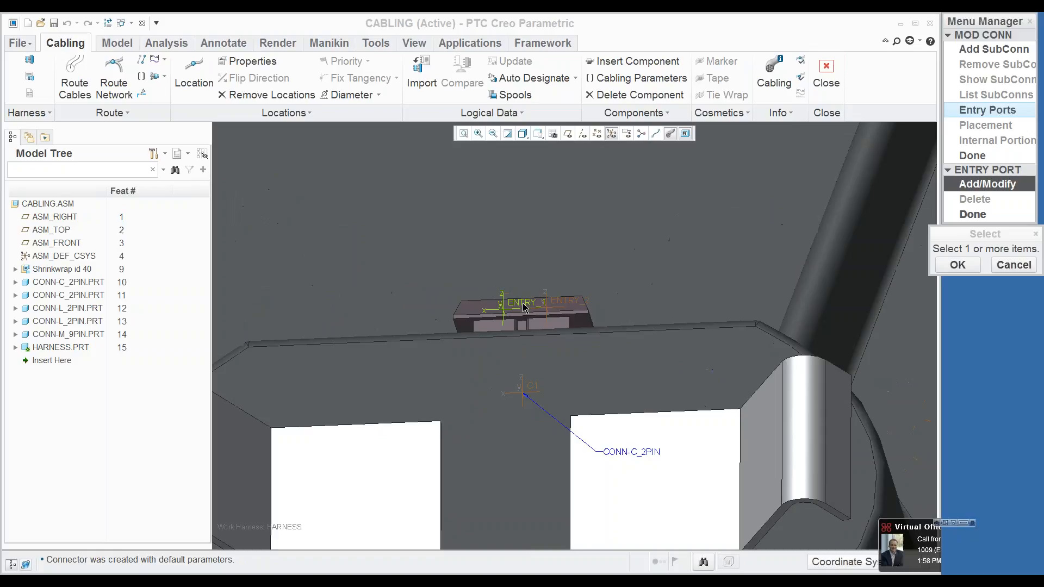
{"action": "left_click", "coordinate": [526, 309]}
{"action": "left_click", "coordinate": [545, 308]}
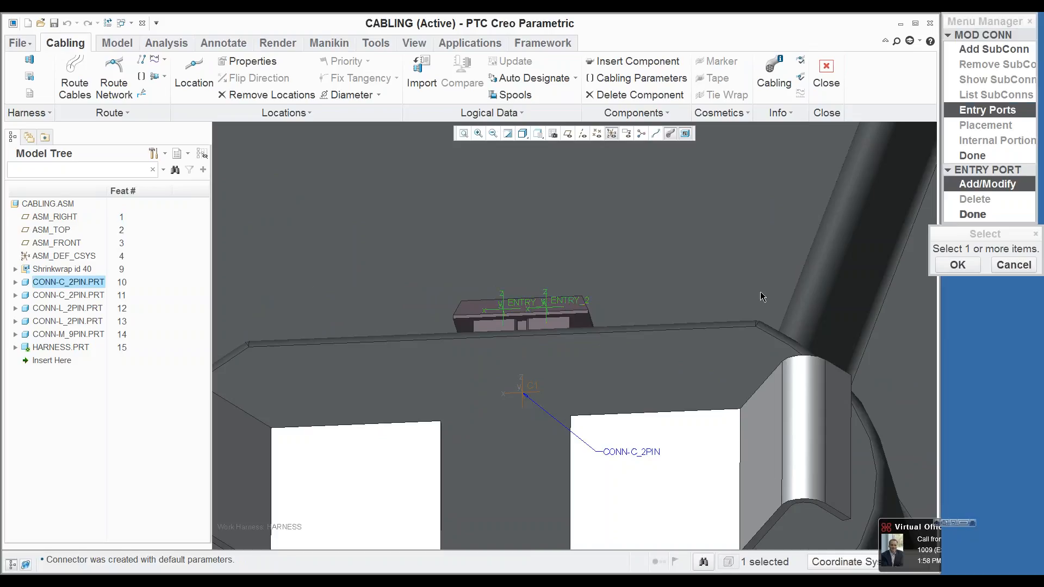
{"action": "left_click", "coordinate": [945, 265]}
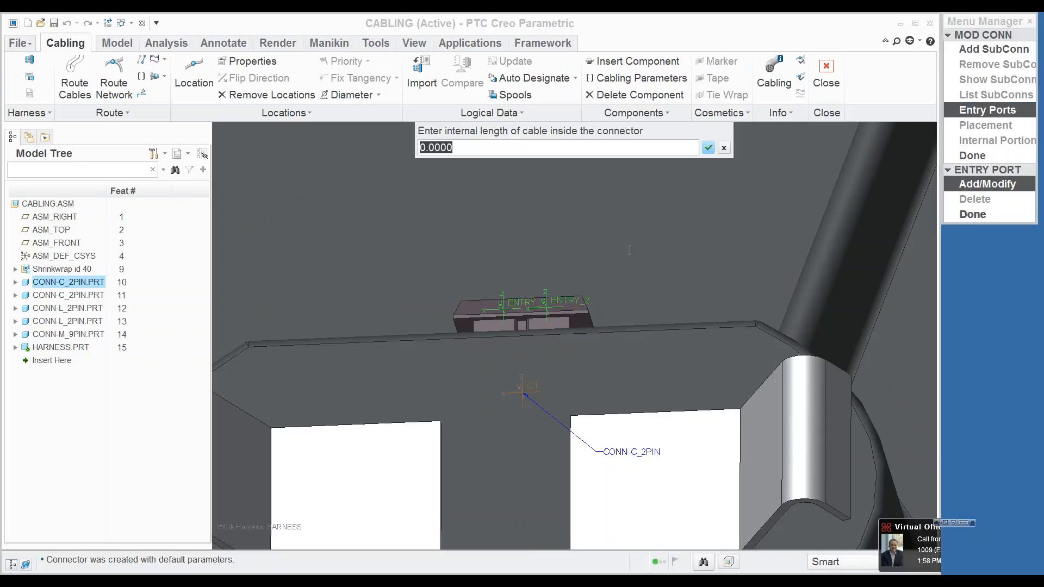
{"action": "type", "text": "2"}
{"action": "key", "text": "Return"}
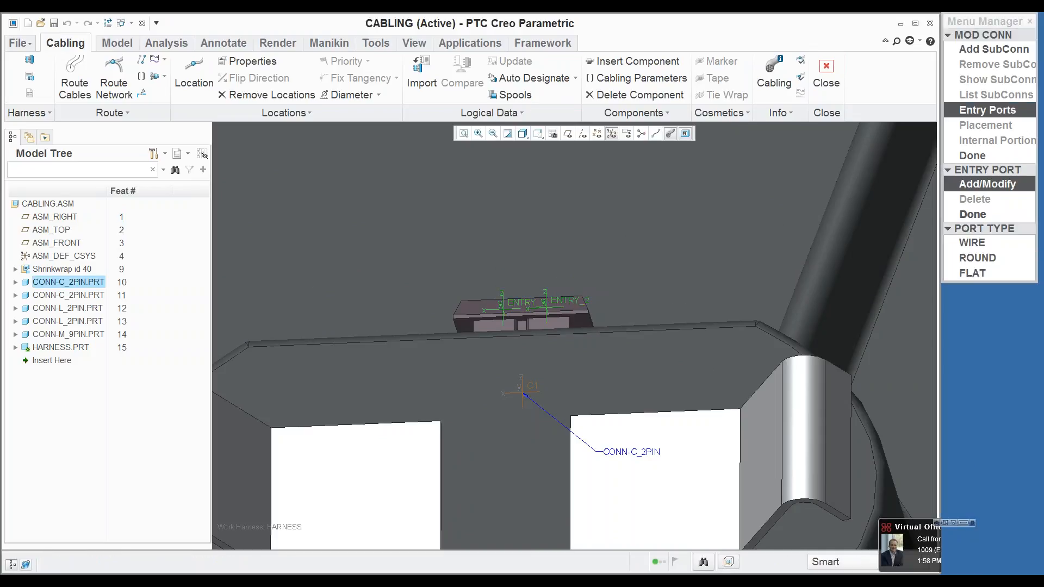
{"action": "left_click", "coordinate": [979, 256]}
{"action": "left_click", "coordinate": [979, 214]}
{"action": "left_click", "coordinate": [984, 157]}
Step: Designate the CONN-L_2PIN component at coordinate system L1 as a connector with default parameters
{"action": "scroll", "coordinate": [456, 247], "scroll_direction": "up", "scroll_amount": 8}
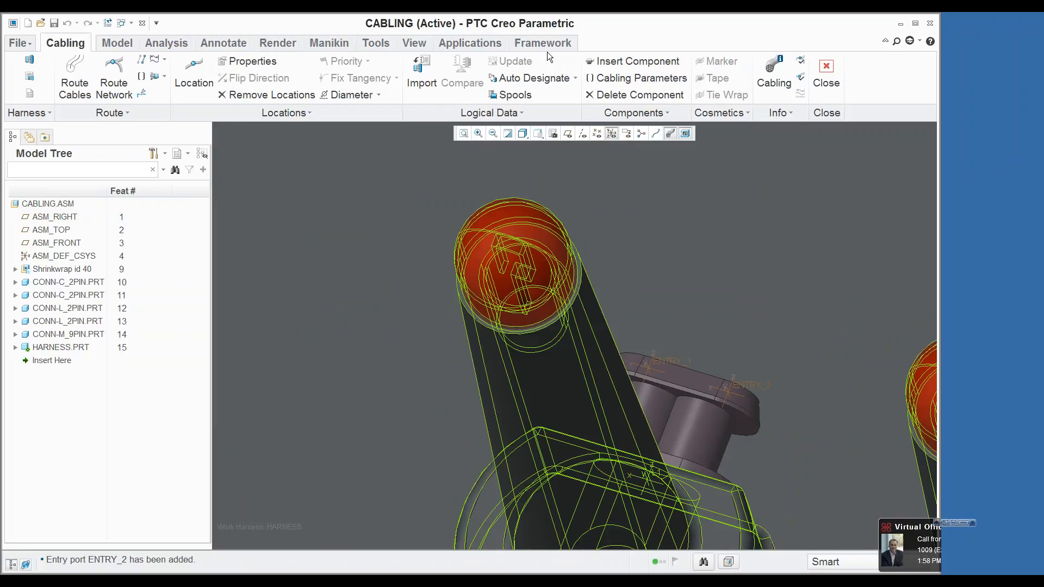
{"action": "left_click", "coordinate": [575, 79]}
{"action": "left_click", "coordinate": [500, 108]}
{"action": "left_click", "coordinate": [703, 403]}
{"action": "key", "text": "Return"}
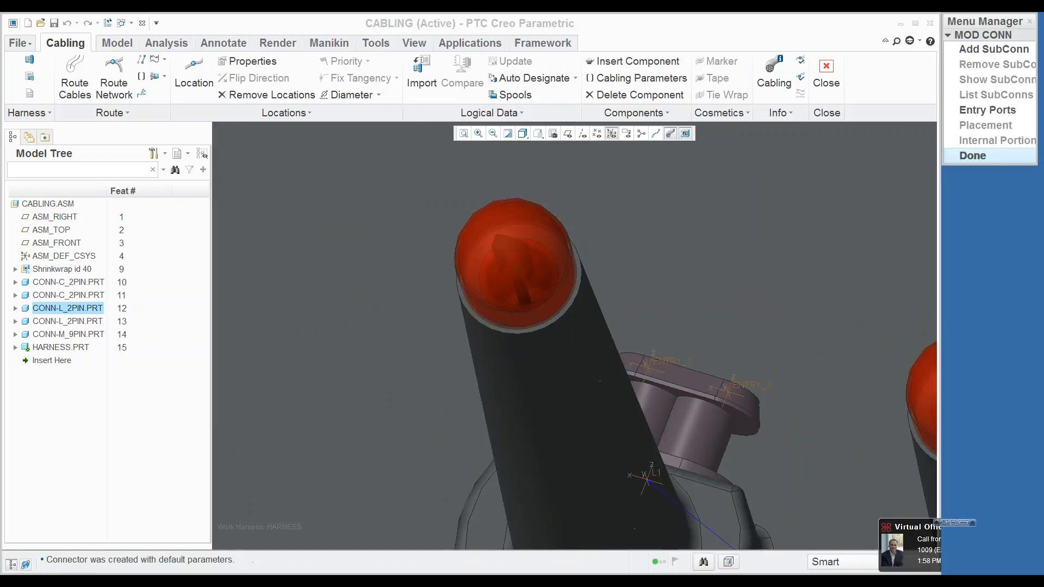
Step: Add ROUND entry ports at ENTRY_1 and ENTRY_2 of the CONN-L_2PIN connector with an internal cable length of 4
{"action": "left_click", "coordinate": [988, 110]}
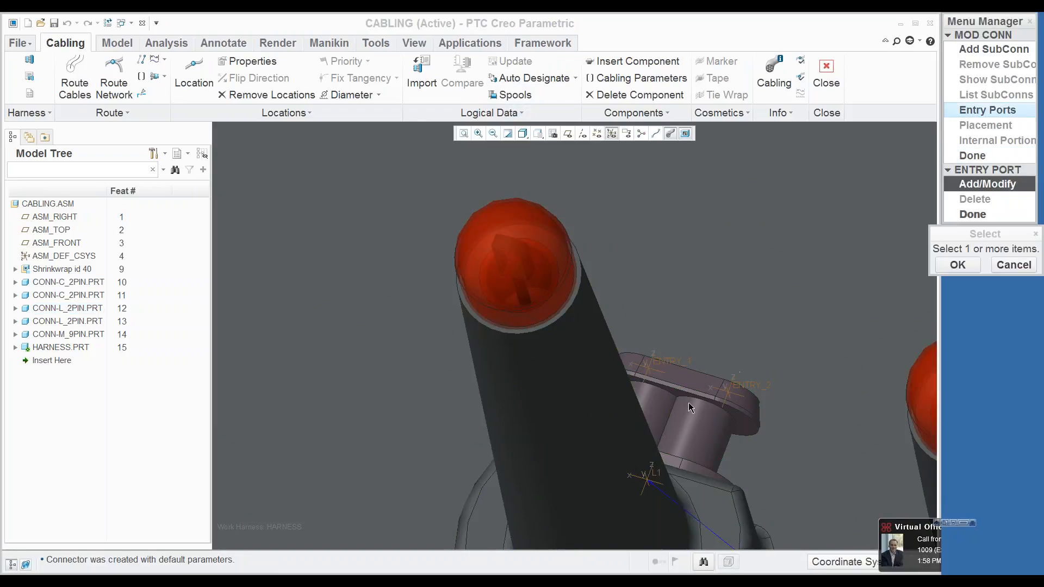
{"action": "left_click", "coordinate": [671, 365]}
{"action": "left_click", "coordinate": [755, 383], "text": "ctrl"}
{"action": "left_click", "coordinate": [972, 266]}
{"action": "type", "text": "4"}
{"action": "key", "text": "Return"}
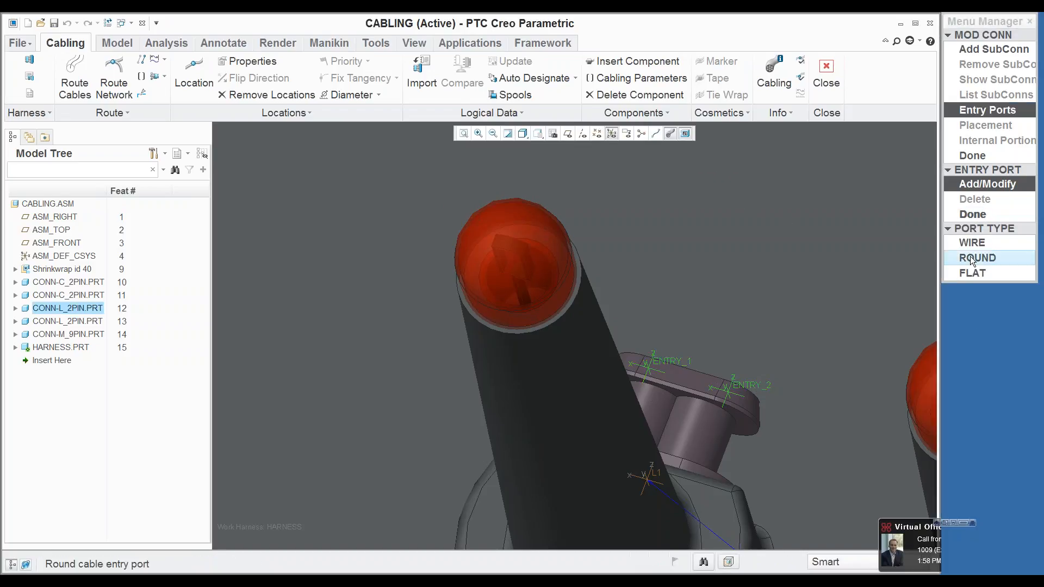
{"action": "left_click", "coordinate": [973, 259]}
{"action": "left_click", "coordinate": [974, 215]}
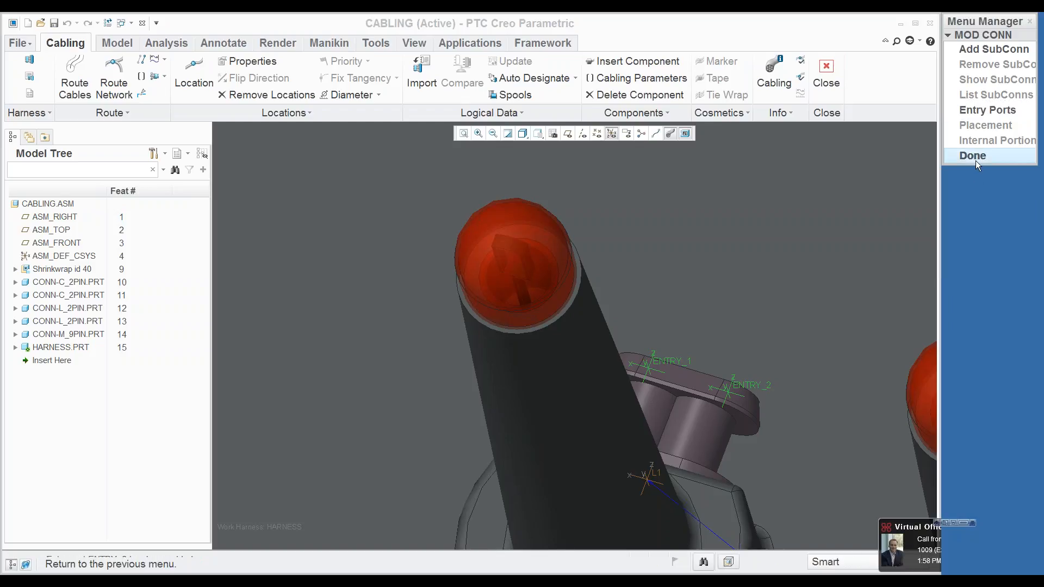
{"action": "left_click", "coordinate": [973, 156]}
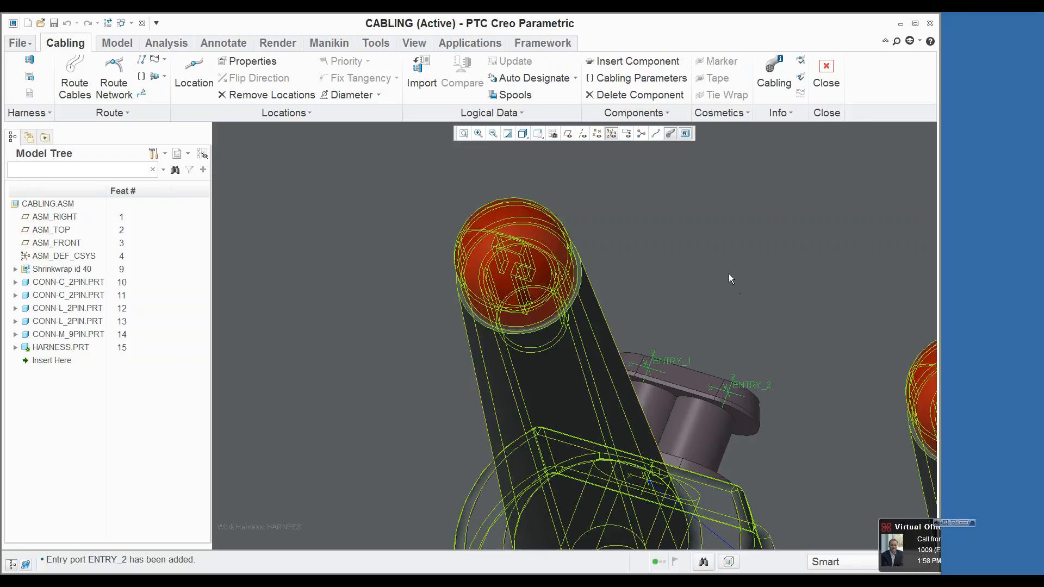
Step: Open the cabling parameters of the CONN-M_9PIN connector, the designated CONN-C_2PIN connector and the designated CONN-L_2PIN connector together
{"action": "scroll", "coordinate": [729, 272], "scroll_direction": "down", "scroll_amount": 6}
{"action": "scroll", "coordinate": [729, 266], "scroll_direction": "up", "scroll_amount": 4}
{"action": "scroll", "coordinate": [808, 144], "scroll_direction": "down", "scroll_amount": 5}
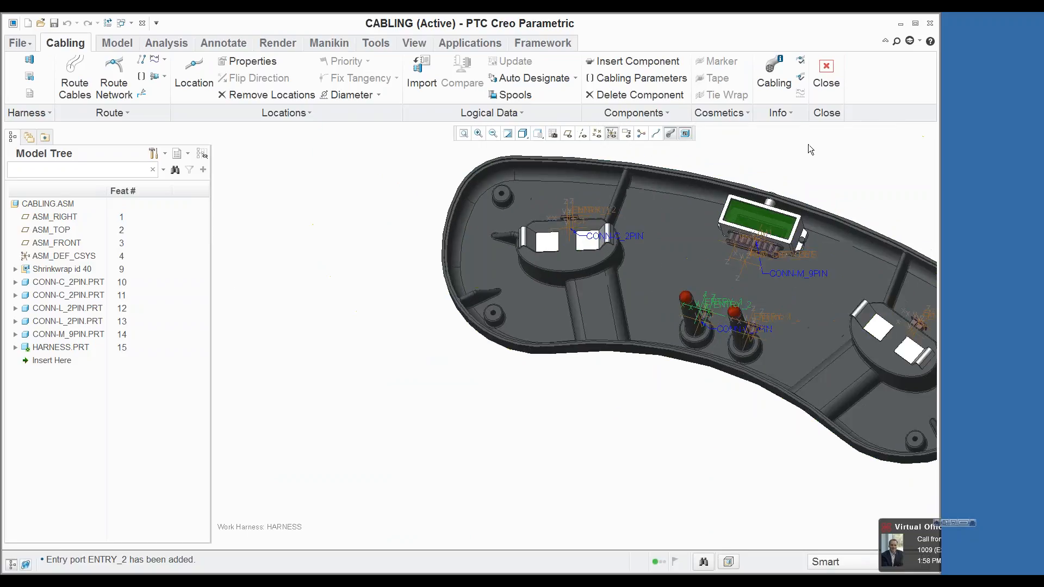
{"action": "scroll", "coordinate": [779, 155], "scroll_direction": "up", "scroll_amount": 4}
{"action": "scroll", "coordinate": [767, 152], "scroll_direction": "up", "scroll_amount": 1}
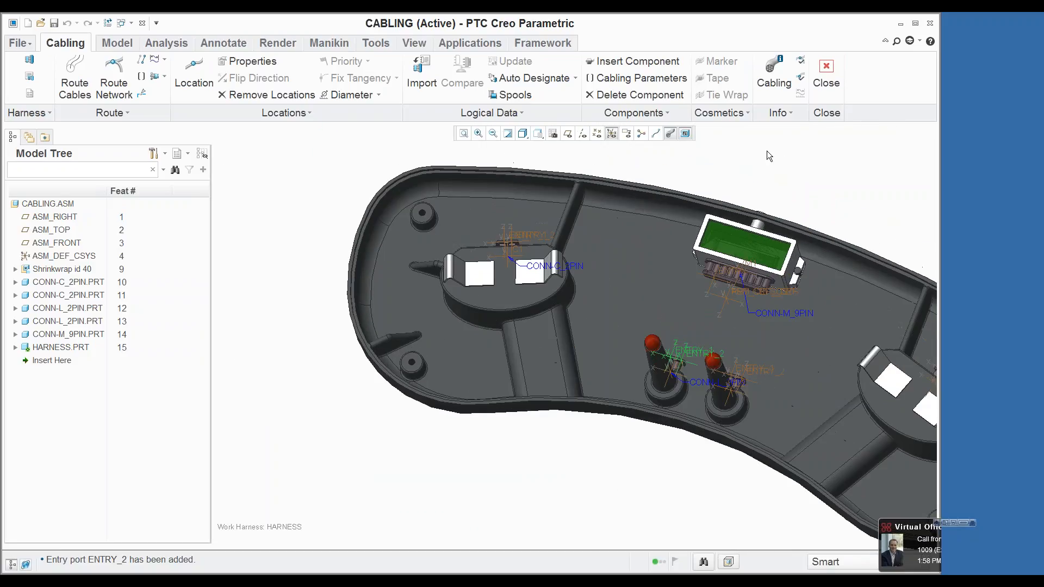
{"action": "left_click", "coordinate": [636, 77]}
{"action": "left_click", "coordinate": [718, 269]}
{"action": "left_click", "coordinate": [507, 251], "text": "ctrl"}
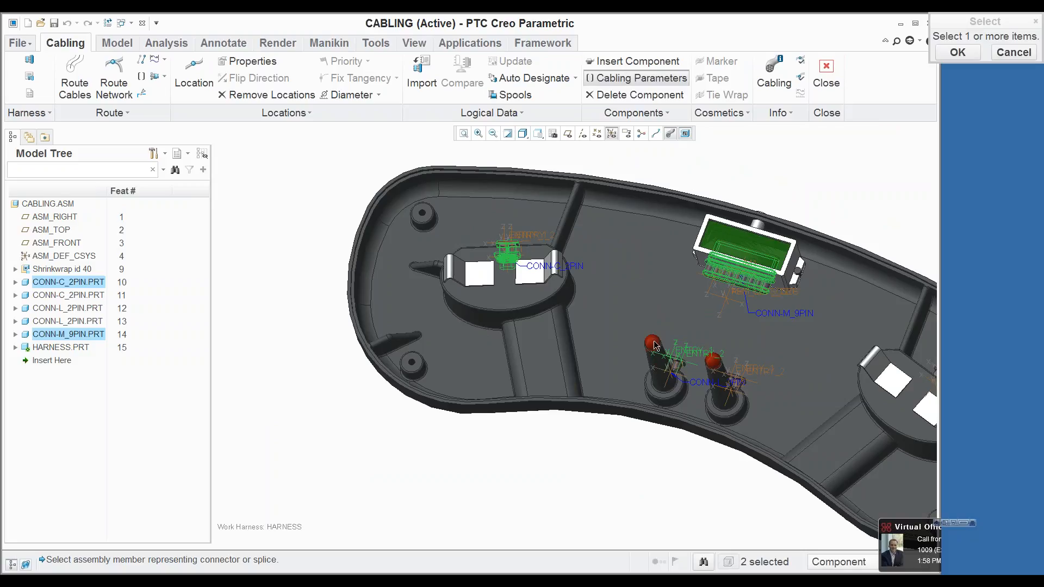
{"action": "left_click", "coordinate": [681, 375], "text": "ctrl"}
{"action": "middle_click", "coordinate": [633, 299]}
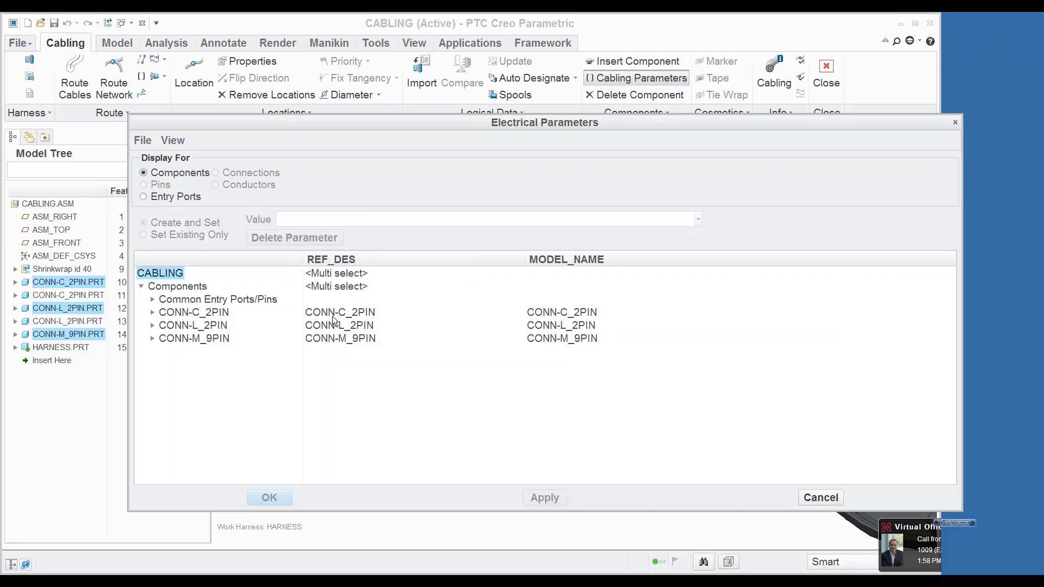
Step: Set REF_DES to C-01 for CONN-C_2PIN, L-01 for CONN-L_2PIN and M-01 for CONN-M_9PIN, and accept the parameters
{"action": "left_click", "coordinate": [332, 312]}
{"action": "double_click", "coordinate": [333, 220]}
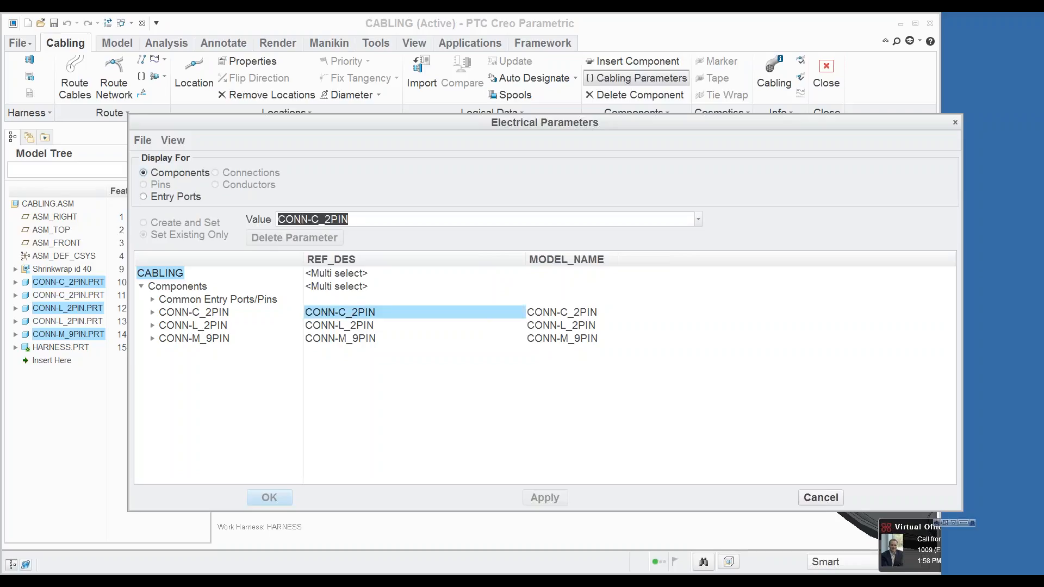
{"action": "type", "text": "C-"}
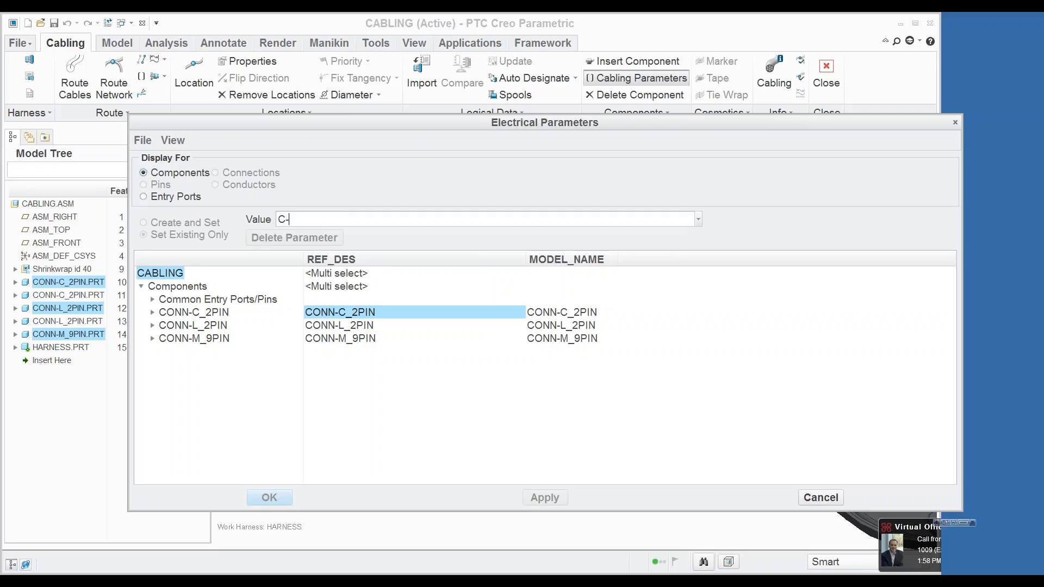
{"action": "type", "text": "01"}
{"action": "left_click", "coordinate": [315, 326]}
{"action": "left_click", "coordinate": [354, 219]}
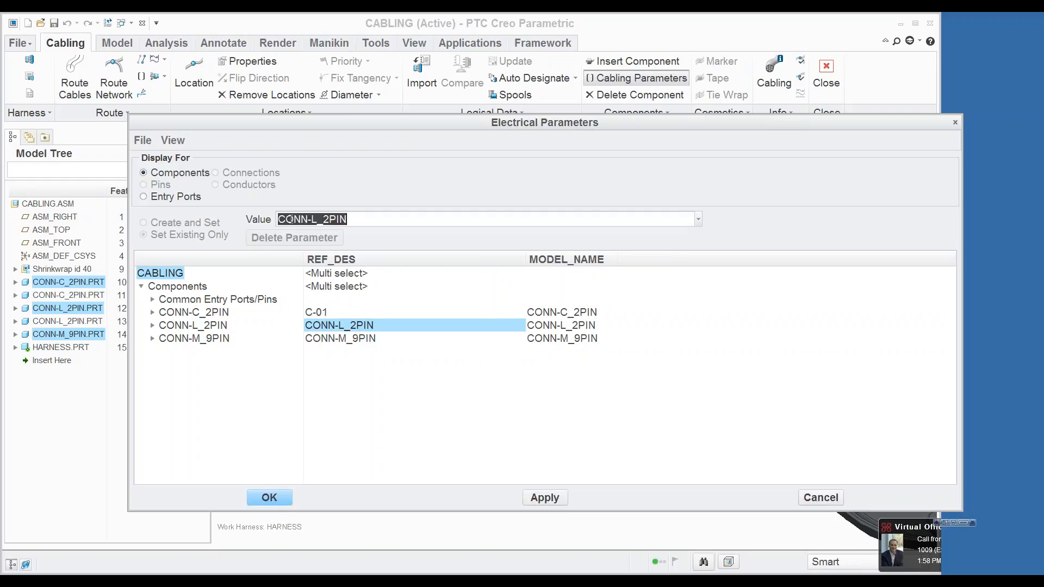
{"action": "type", "text": "L-01"}
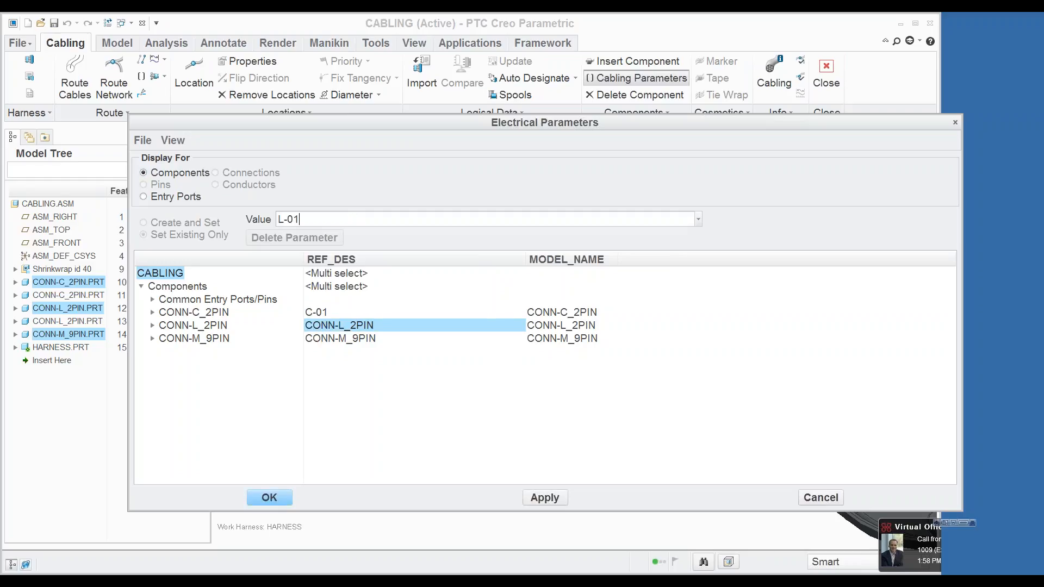
{"action": "left_click", "coordinate": [318, 340]}
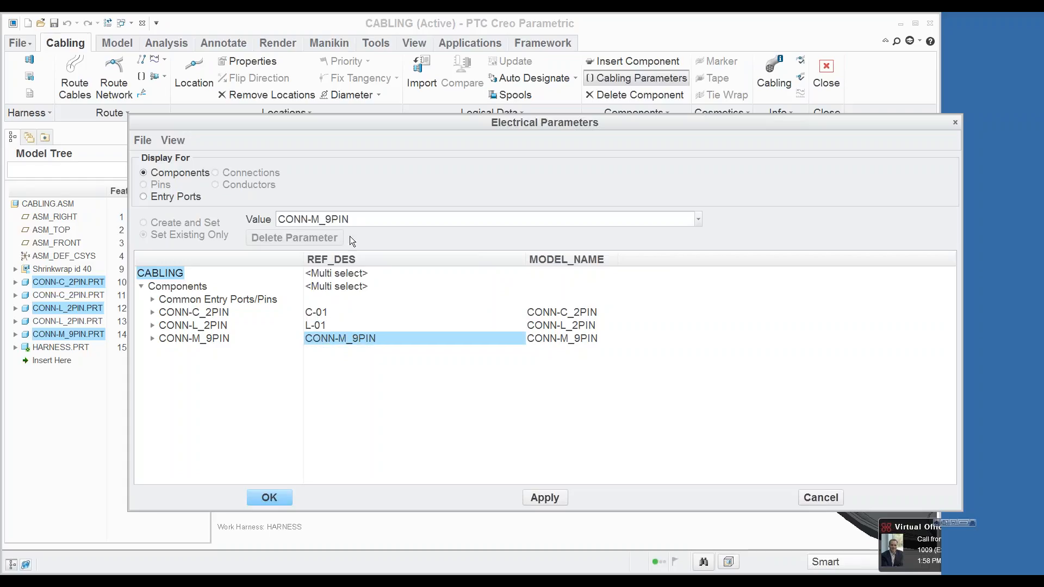
{"action": "left_click", "coordinate": [356, 219]}
{"action": "type", "text": "M-01"}
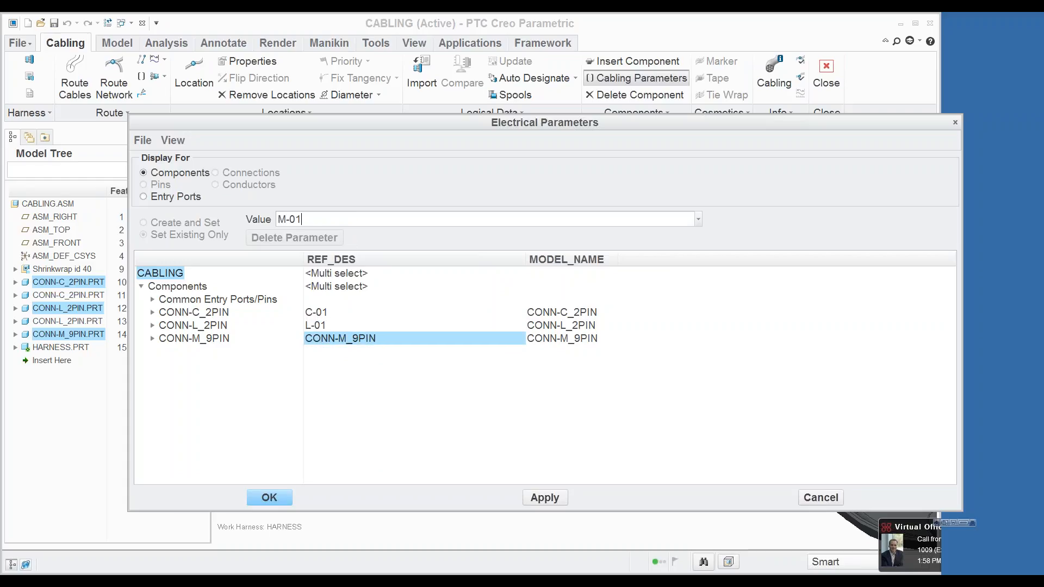
{"action": "left_click", "coordinate": [326, 314]}
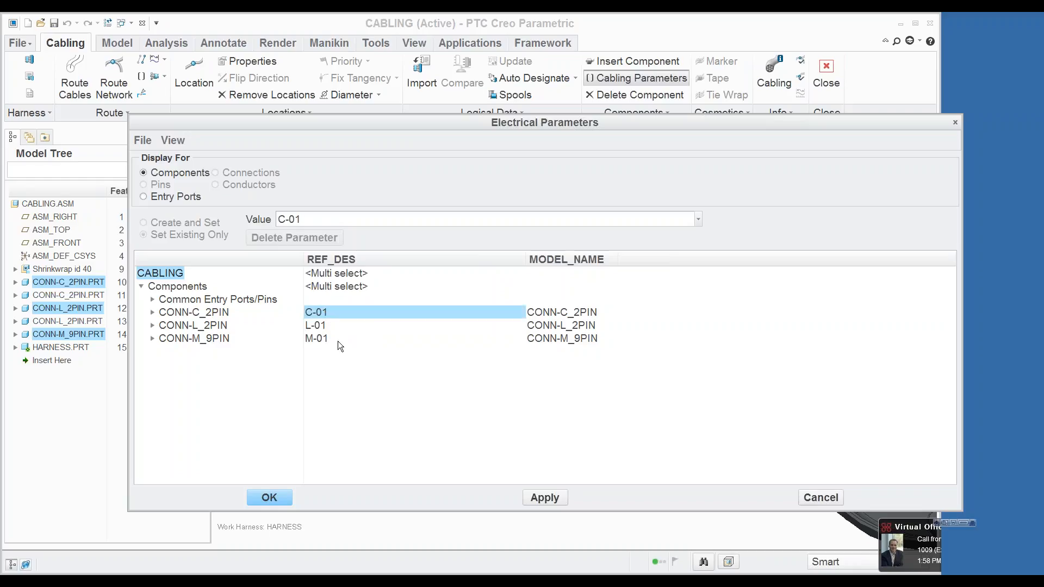
{"action": "left_click", "coordinate": [279, 498]}
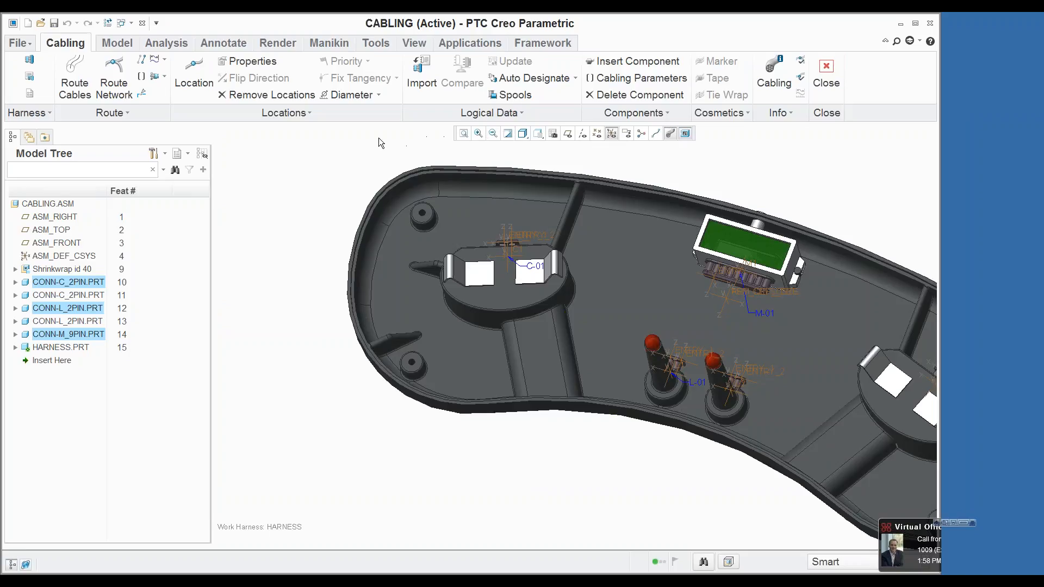
Step: Read the spools 14_blk_sxl, 14_red_sxl, 16_blu_sxl and 16_gry_sxl from the working directory into the assembly
{"action": "left_click", "coordinate": [508, 95]}
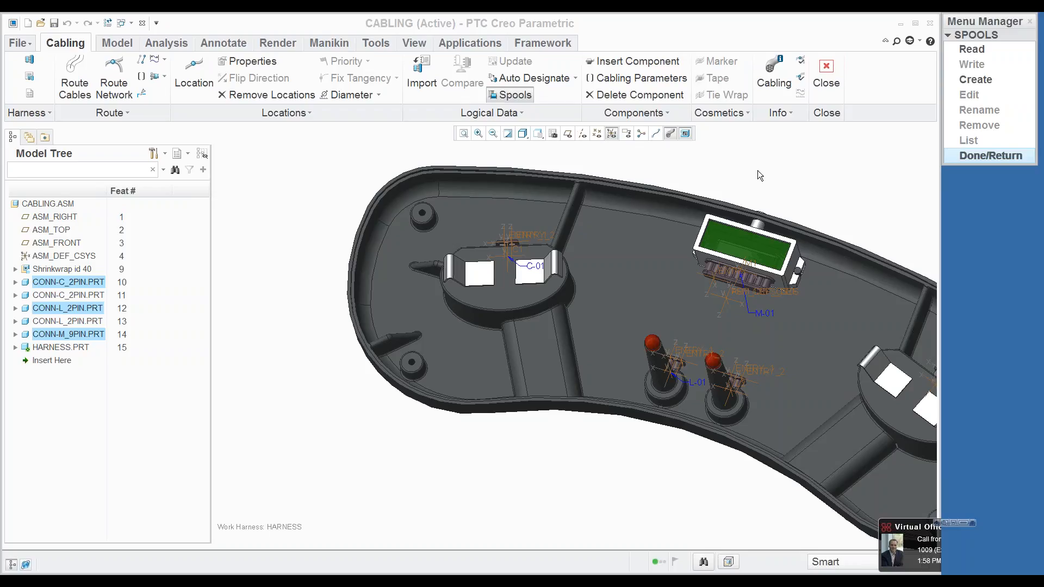
{"action": "left_click", "coordinate": [965, 49]}
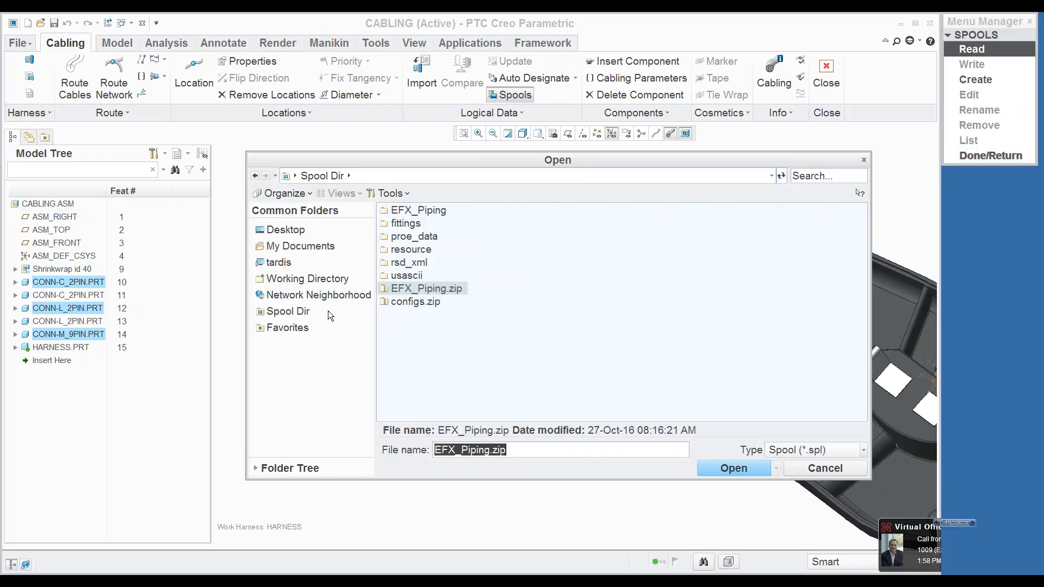
{"action": "left_click", "coordinate": [308, 278]}
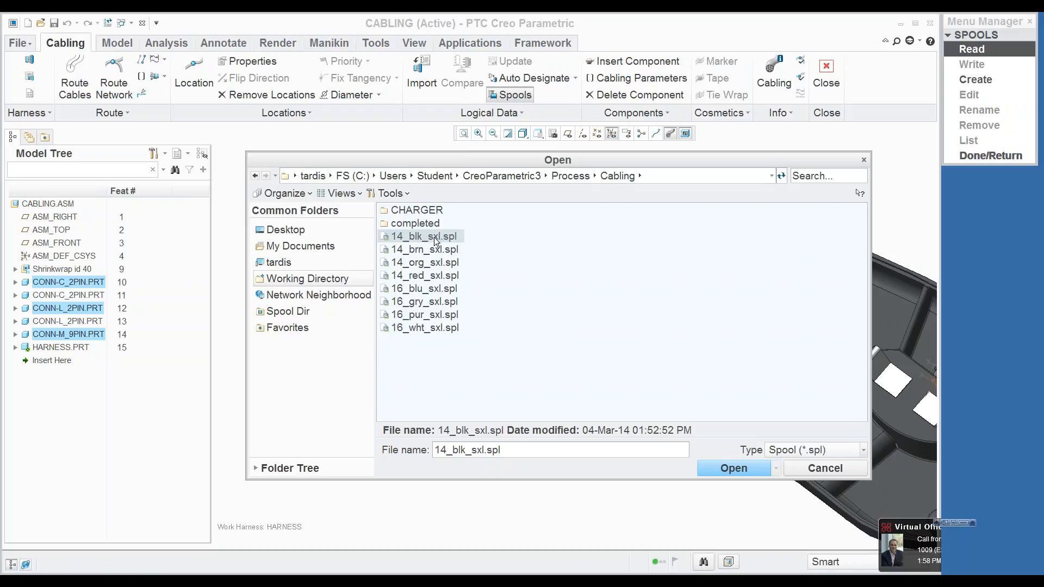
{"action": "left_click", "coordinate": [433, 277], "text": "ctrl"}
{"action": "left_click", "coordinate": [434, 289], "text": "ctrl"}
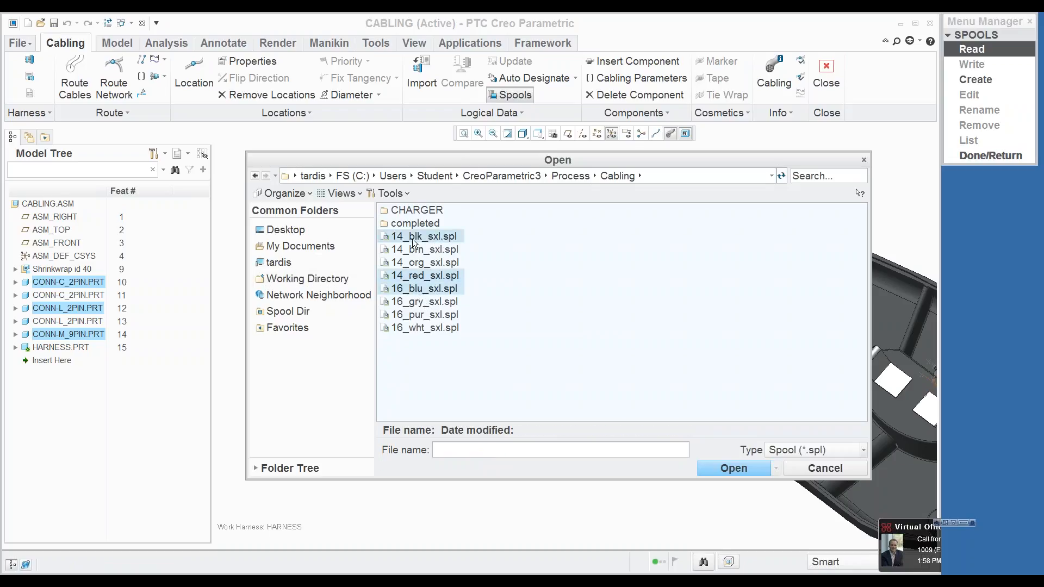
{"action": "left_click", "coordinate": [418, 302], "text": "ctrl"}
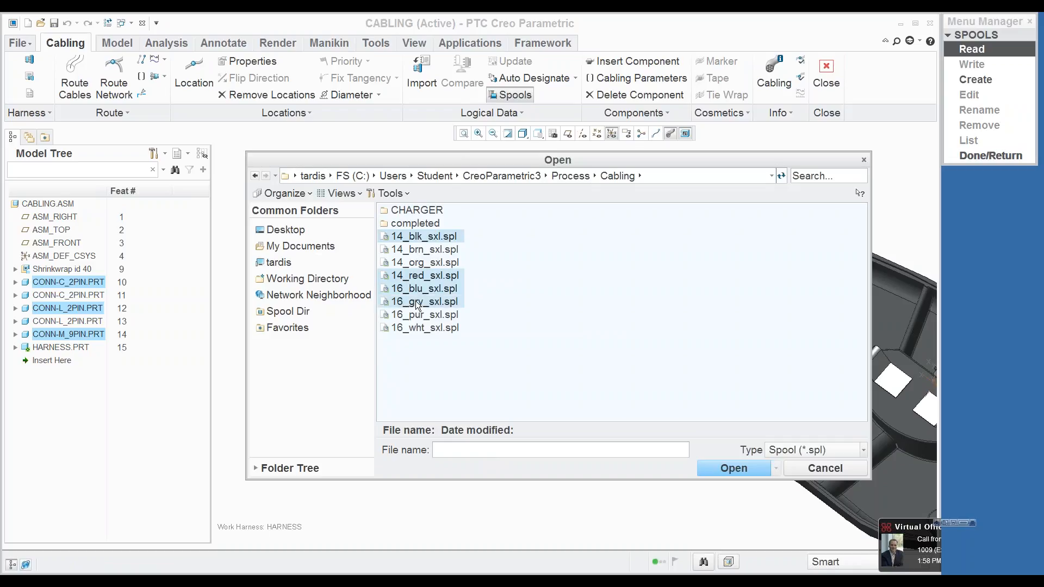
{"action": "left_click", "coordinate": [734, 468]}
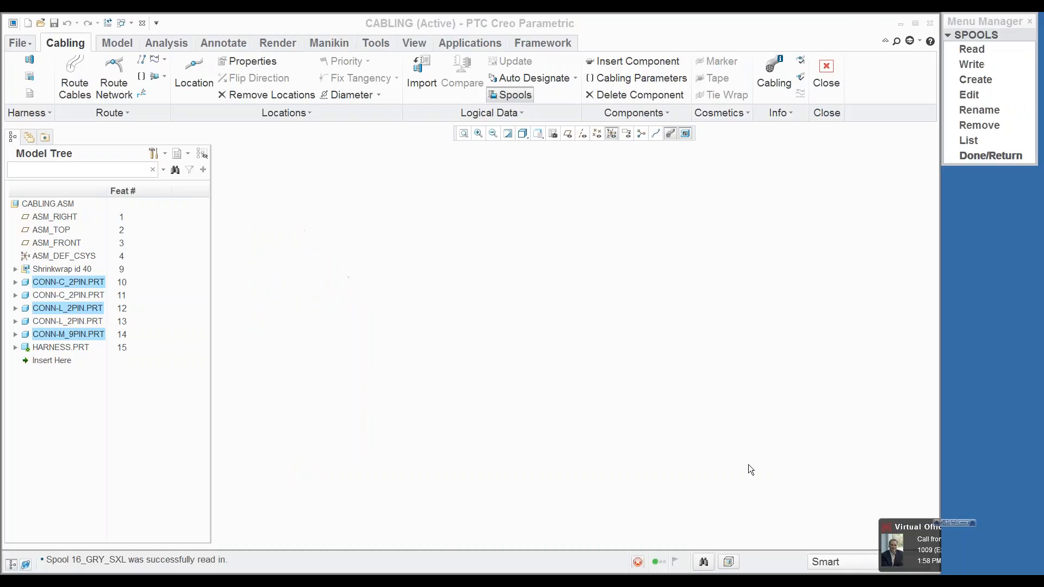
Step: Review the electrical parameters of the 14_RED_SXL spool and close them without editing
{"action": "left_click", "coordinate": [962, 93]}
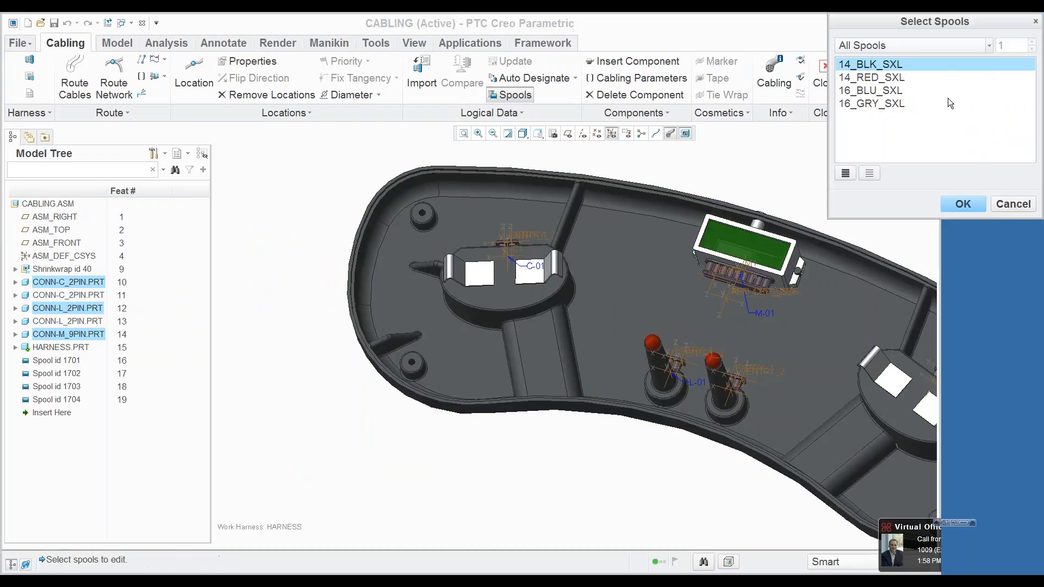
{"action": "left_click", "coordinate": [875, 79]}
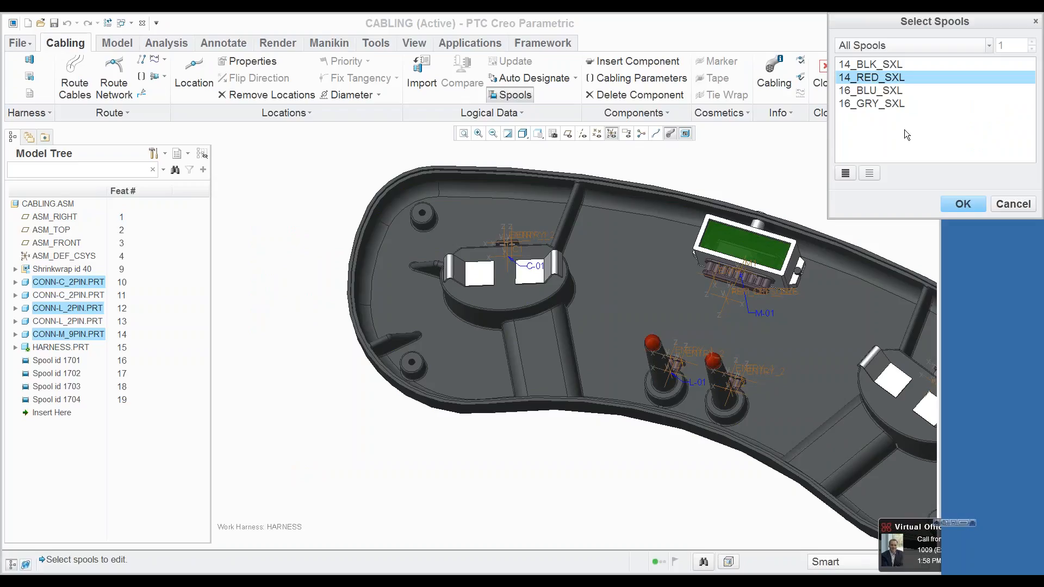
{"action": "left_click", "coordinate": [963, 204]}
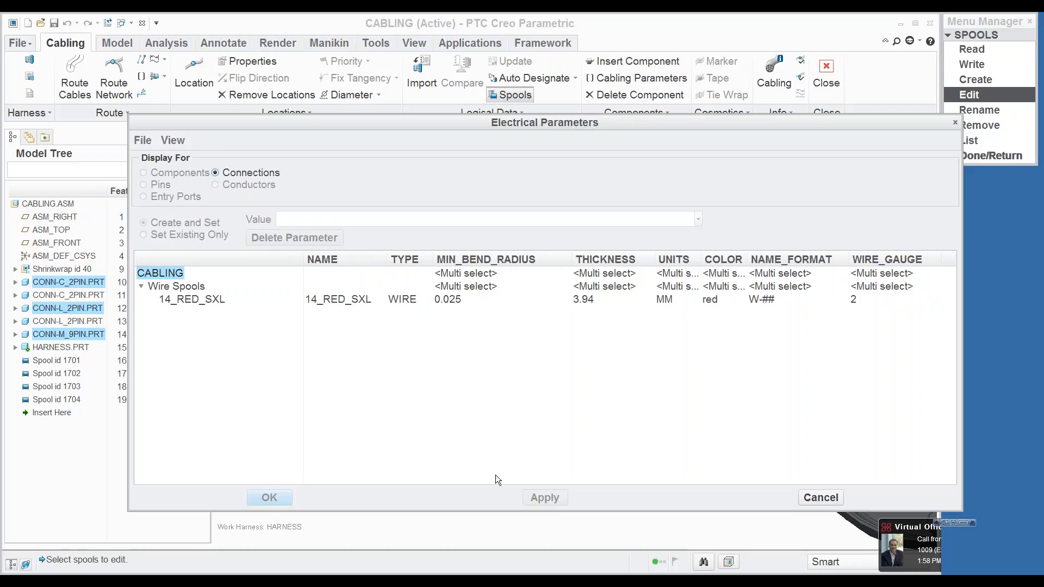
{"action": "left_click", "coordinate": [826, 498]}
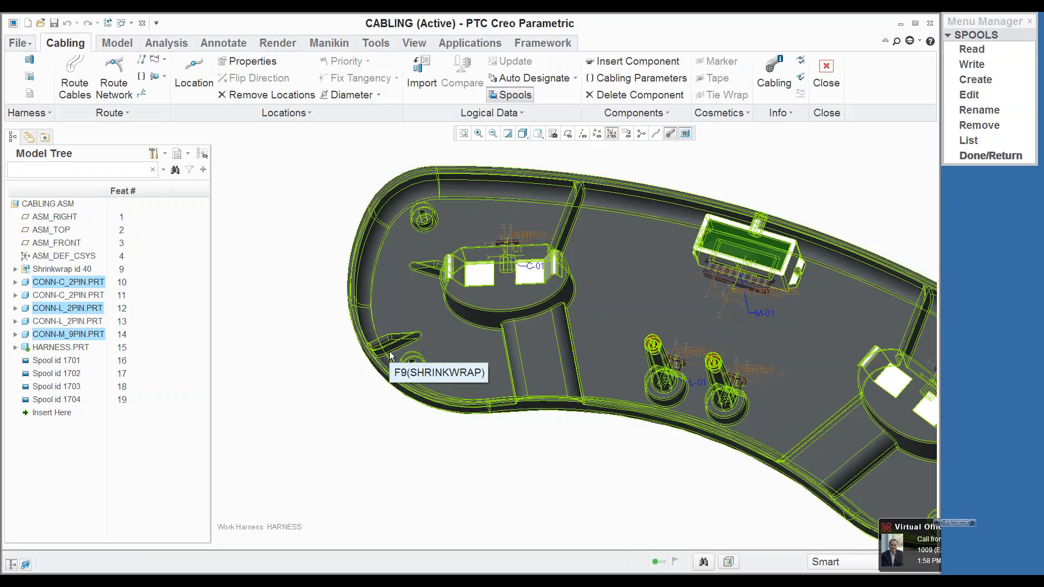
Step: Start Route Cables and create four new wires for routing
{"action": "left_click", "coordinate": [538, 134]}
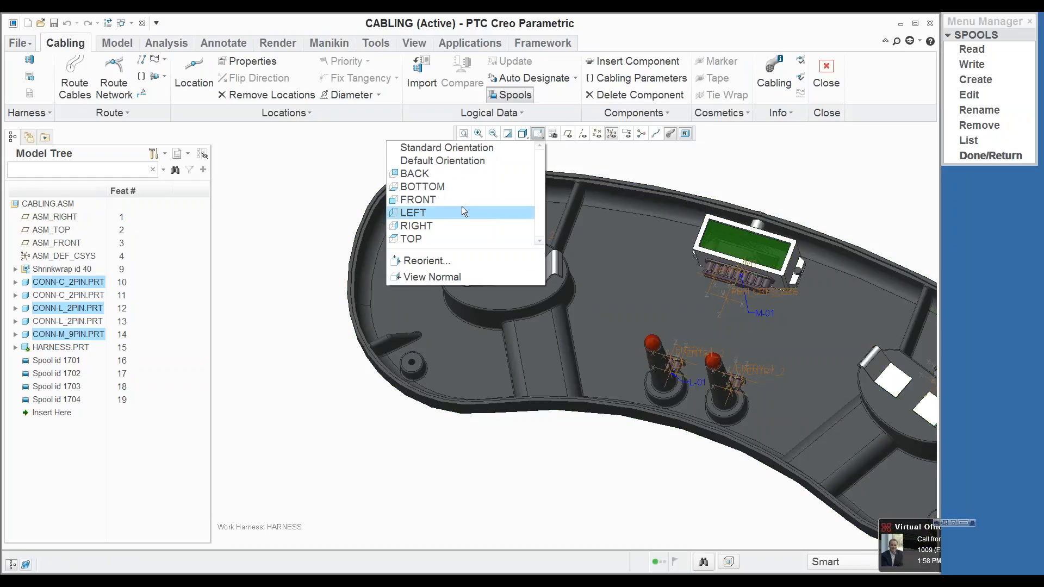
{"action": "left_click", "coordinate": [333, 176]}
{"action": "scroll", "coordinate": [314, 172], "scroll_direction": "up", "scroll_amount": 4}
{"action": "scroll", "coordinate": [371, 150], "scroll_direction": "down", "scroll_amount": 4}
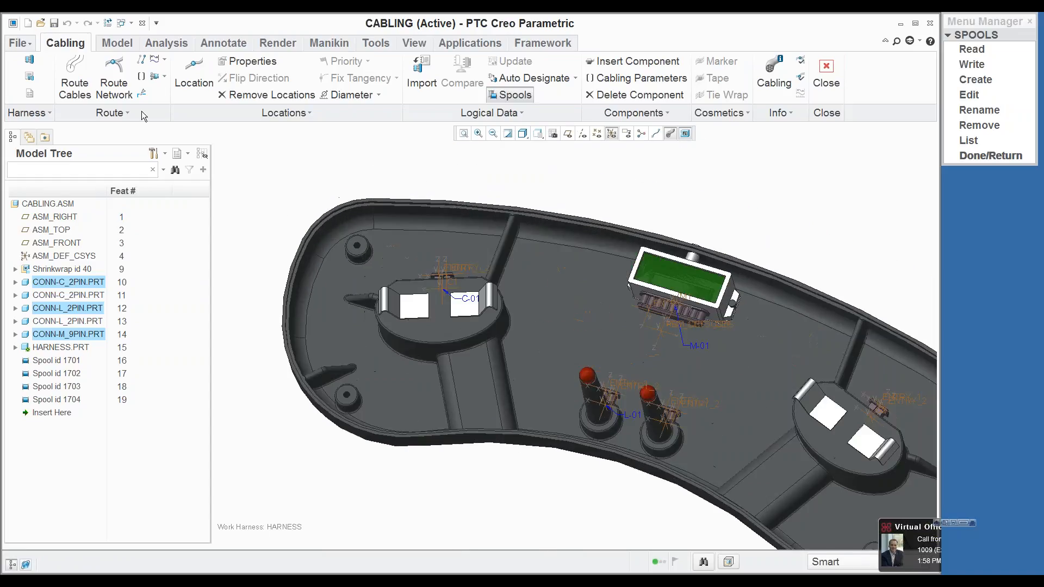
{"action": "left_click", "coordinate": [74, 79]}
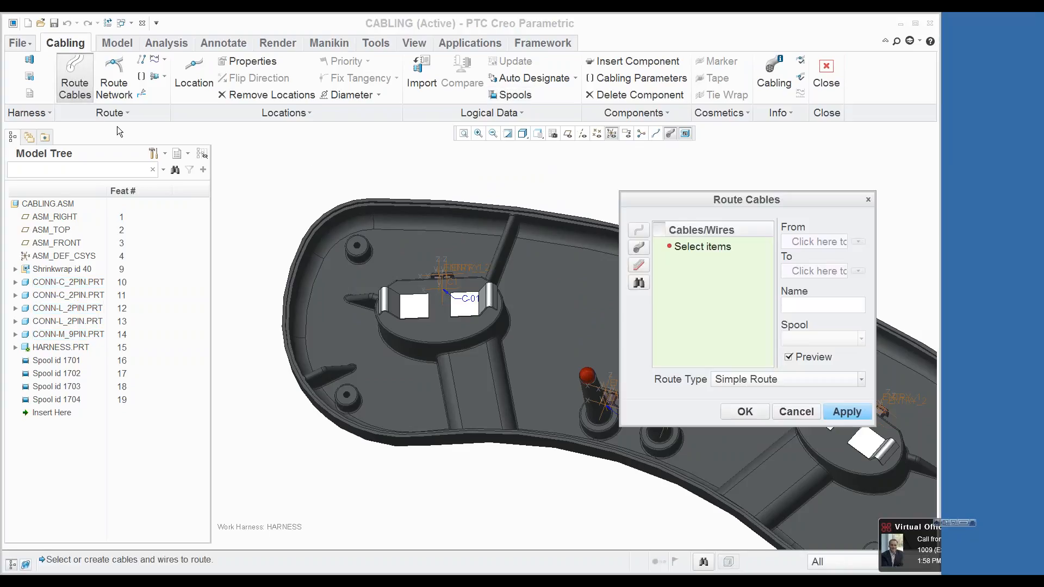
{"action": "left_click", "coordinate": [641, 248]}
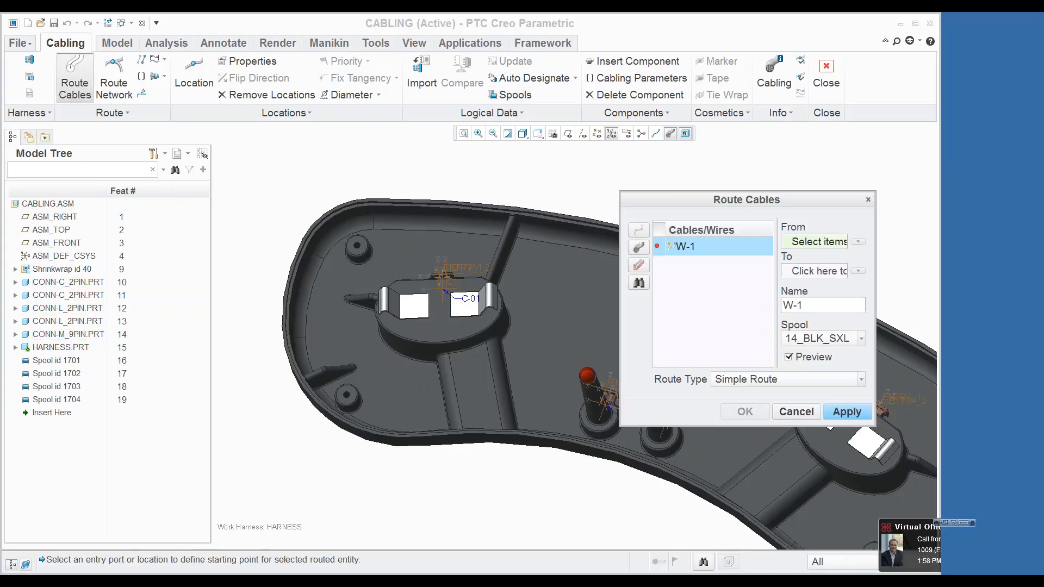
{"action": "left_click", "coordinate": [641, 247]}
{"action": "left_click", "coordinate": [640, 248]}
{"action": "left_click", "coordinate": [640, 248]}
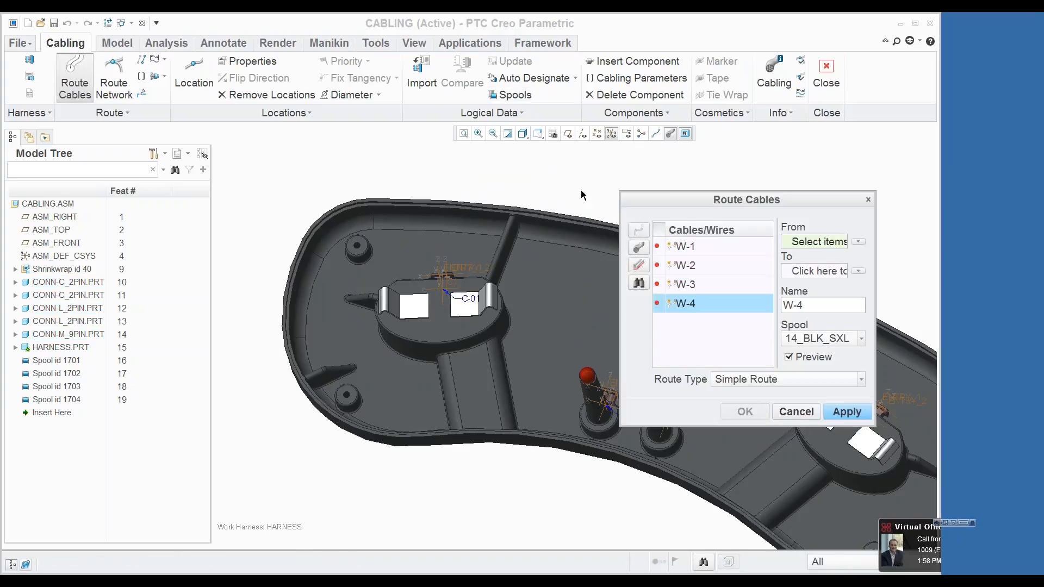
Step: Assign spool 14_RED_SXL to wire W-1, 16_BLU_SXL to W-3 and 16_GRY_SXL to W-4, leaving W-2 on 14_BLK_SXL
{"action": "left_click", "coordinate": [686, 247], "text": "shift"}
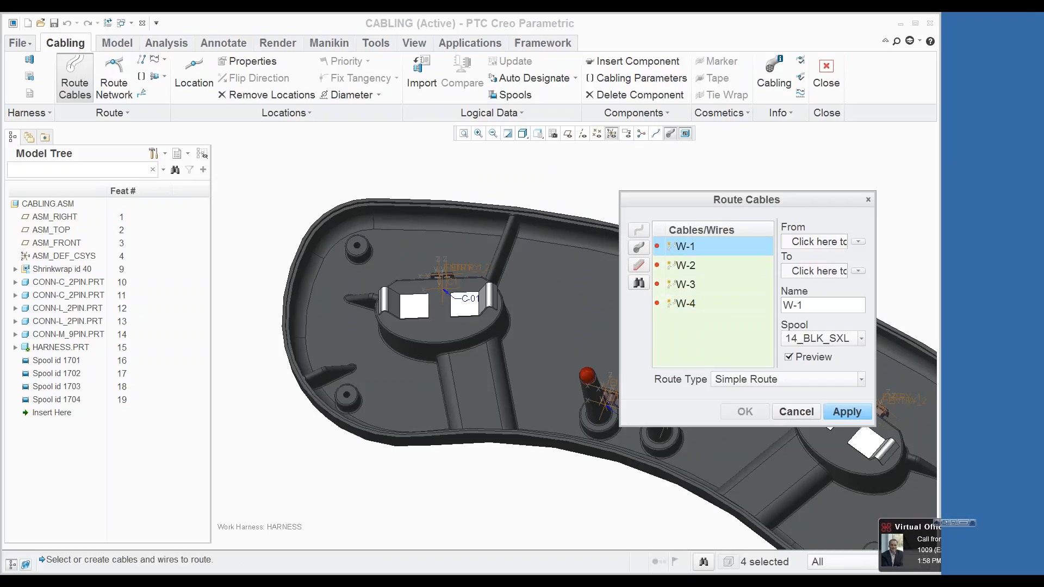
{"action": "left_click", "coordinate": [823, 338]}
{"action": "left_click", "coordinate": [816, 364]}
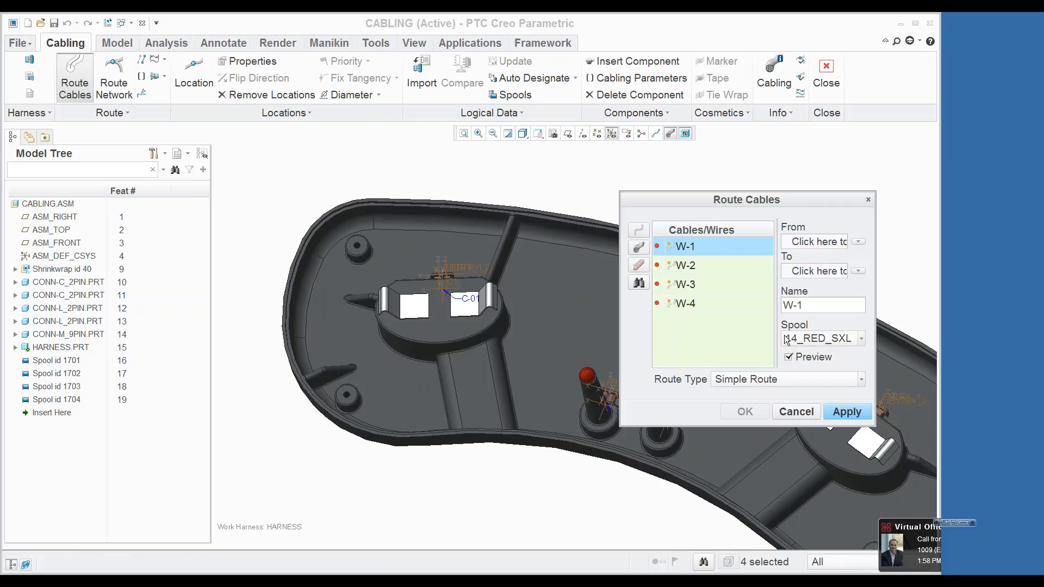
{"action": "left_click", "coordinate": [706, 267]}
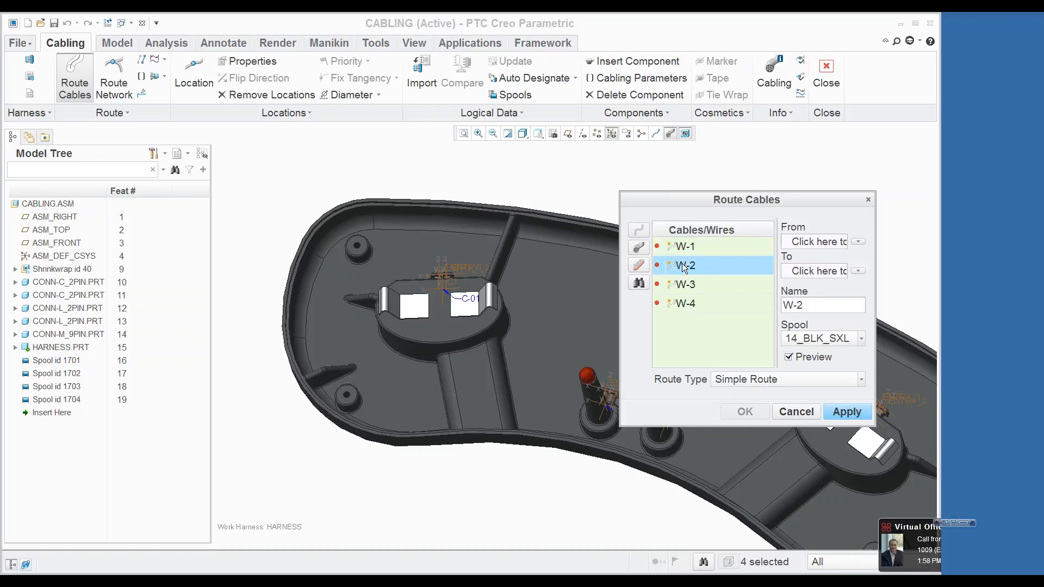
{"action": "left_click", "coordinate": [709, 285]}
{"action": "left_click", "coordinate": [813, 339]}
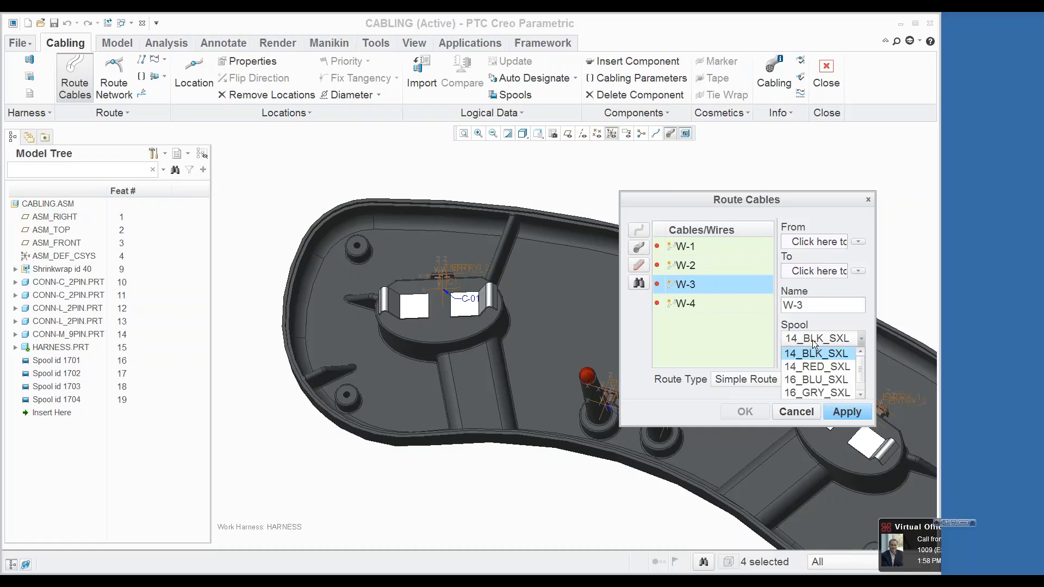
{"action": "left_click", "coordinate": [816, 380]}
{"action": "left_click", "coordinate": [717, 303]}
{"action": "left_click", "coordinate": [819, 338]}
{"action": "left_click", "coordinate": [801, 392]}
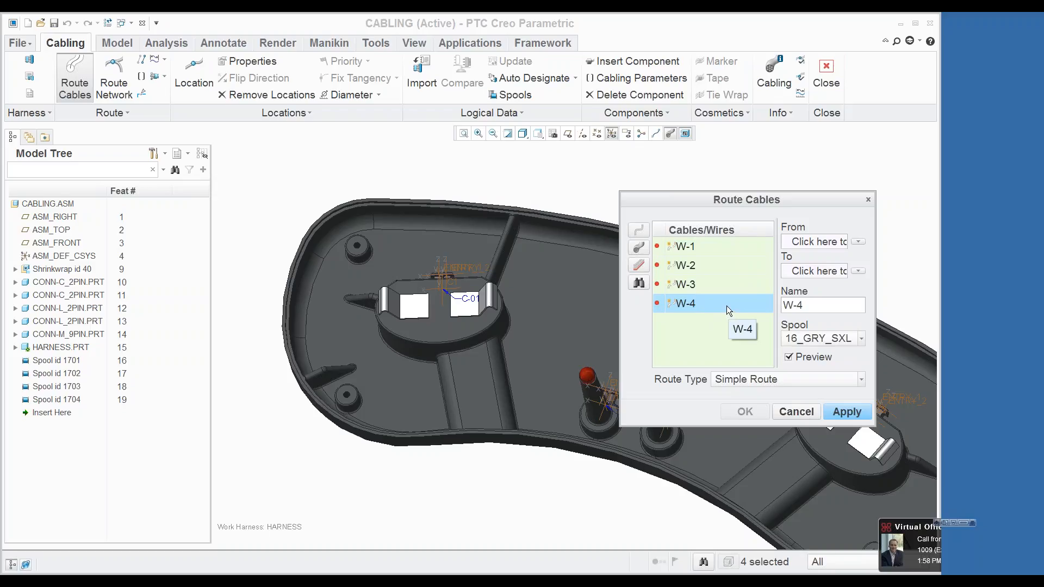
Step: Start wire W-1 at the ENTRY port of the 9-pin connector M-01
{"action": "left_click", "coordinate": [706, 246]}
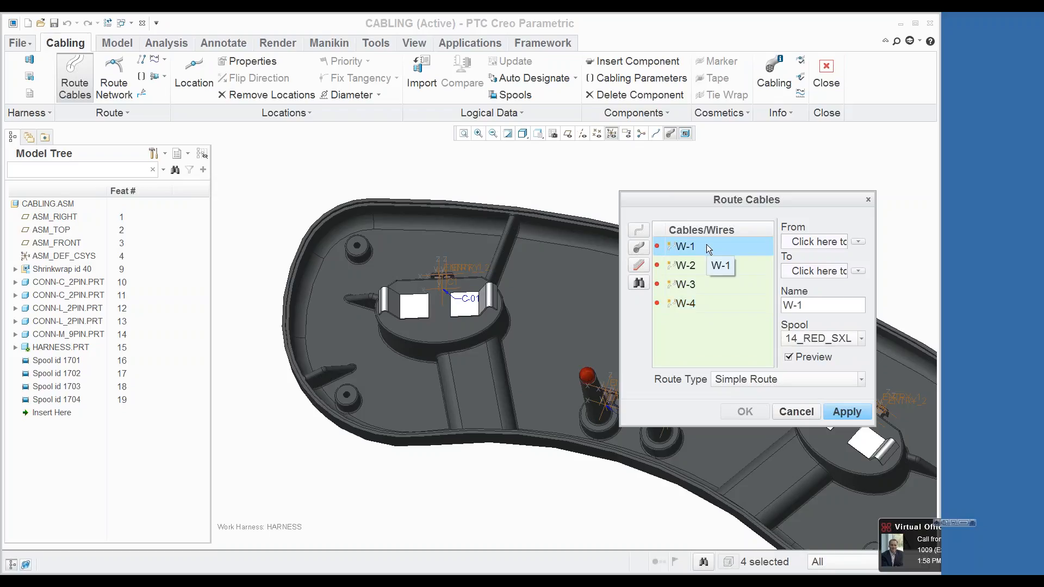
{"action": "scroll", "coordinate": [435, 237], "scroll_direction": "up", "scroll_amount": 5}
{"action": "scroll", "coordinate": [476, 229], "scroll_direction": "down", "scroll_amount": 2}
{"action": "scroll", "coordinate": [476, 233], "scroll_direction": "down", "scroll_amount": 3}
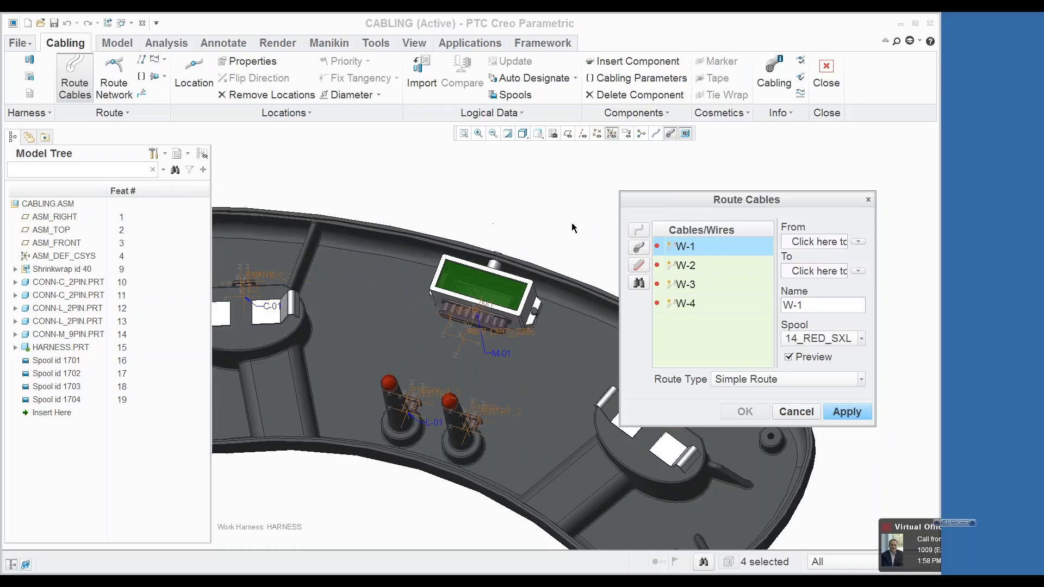
{"action": "left_click", "coordinate": [812, 245]}
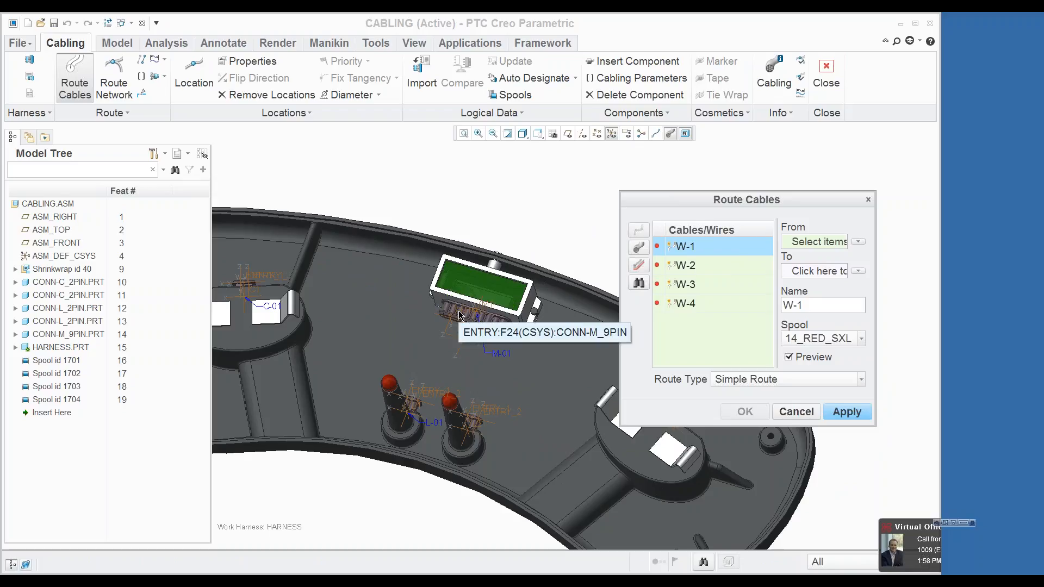
{"action": "scroll", "coordinate": [445, 308], "scroll_direction": "up", "scroll_amount": 3}
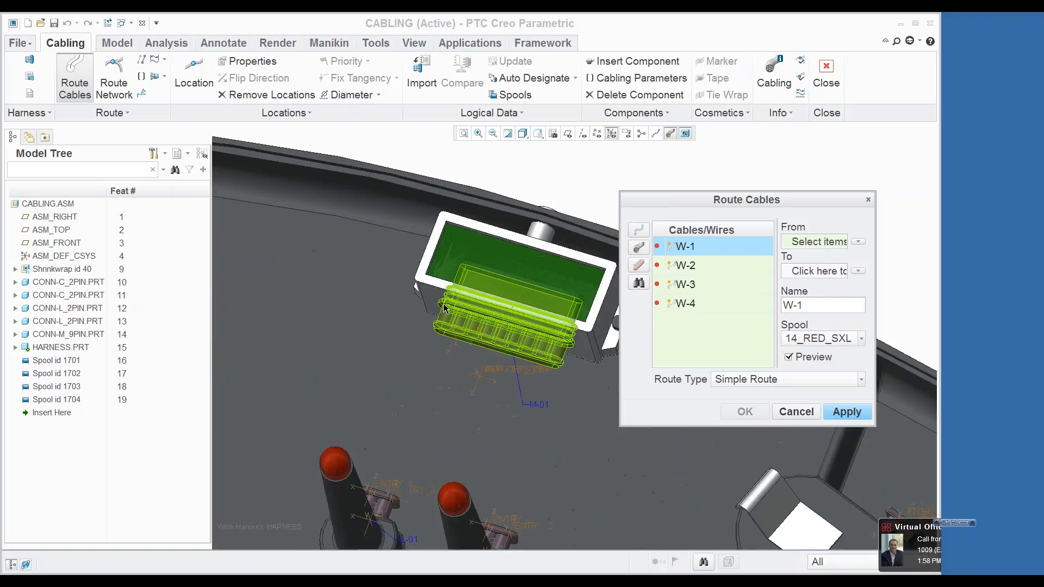
{"action": "scroll", "coordinate": [444, 308], "scroll_direction": "up", "scroll_amount": 2}
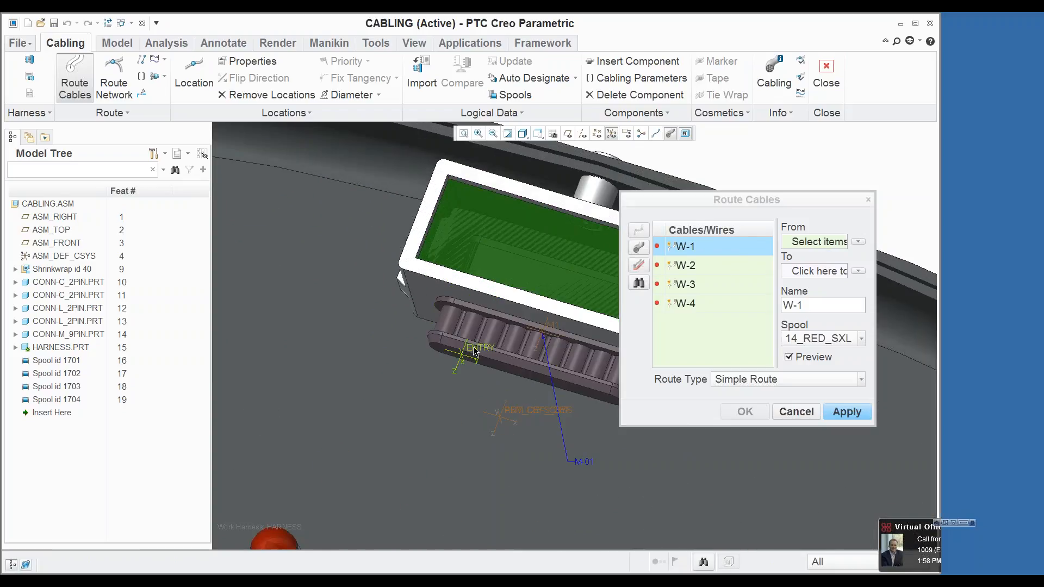
{"action": "left_click", "coordinate": [474, 352]}
Step: End wire W-1 at ENTRY_1 of connector C-01 and apply the route
{"action": "scroll", "coordinate": [435, 332], "scroll_direction": "down", "scroll_amount": 5}
{"action": "scroll", "coordinate": [402, 314], "scroll_direction": "up", "scroll_amount": 5}
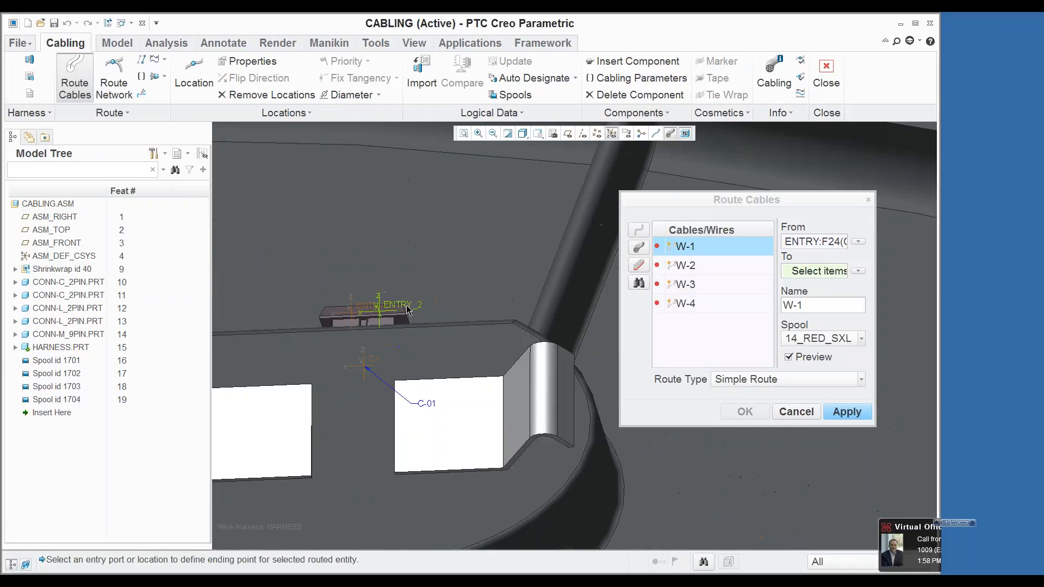
{"action": "left_click", "coordinate": [408, 310]}
{"action": "scroll", "coordinate": [408, 310], "scroll_direction": "down", "scroll_amount": 5}
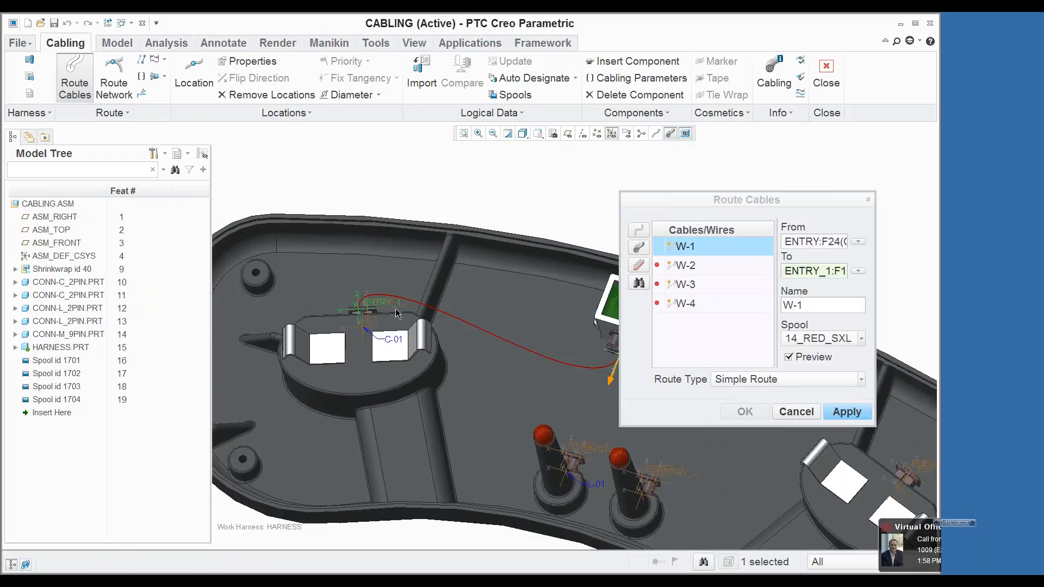
{"action": "left_click", "coordinate": [828, 412]}
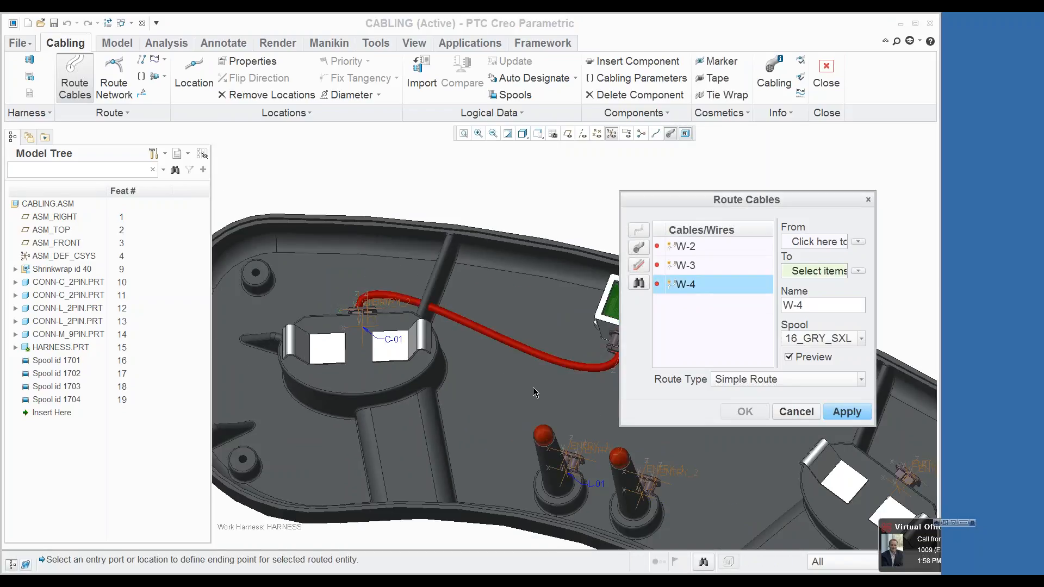
Step: Display the cables as centerlines and route wire W-2 from the ENTRY port of connector M-01 to ENTRY_2 of connector C-01
{"action": "left_click", "coordinate": [656, 133]}
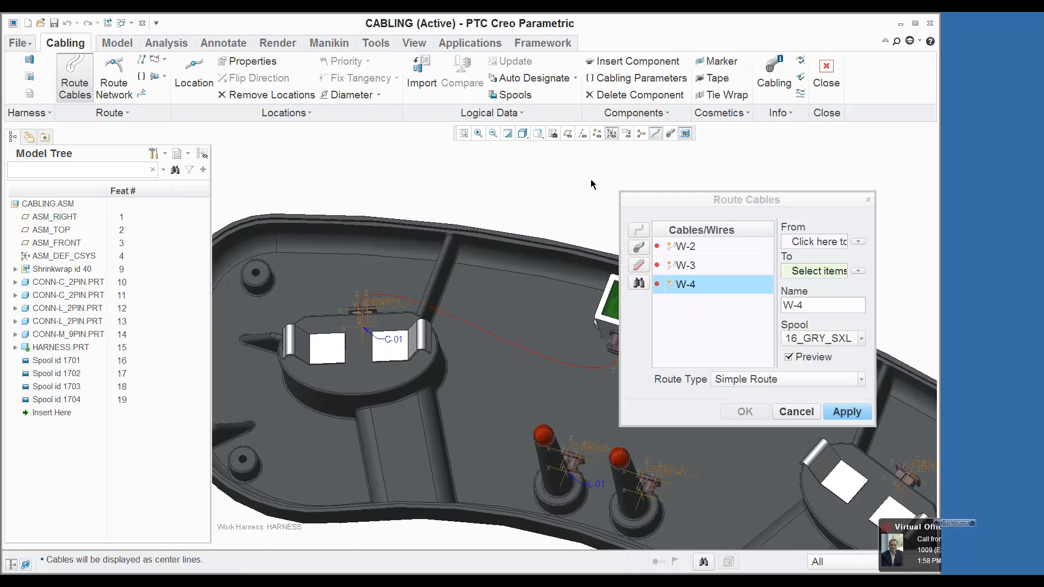
{"action": "left_click", "coordinate": [684, 247]}
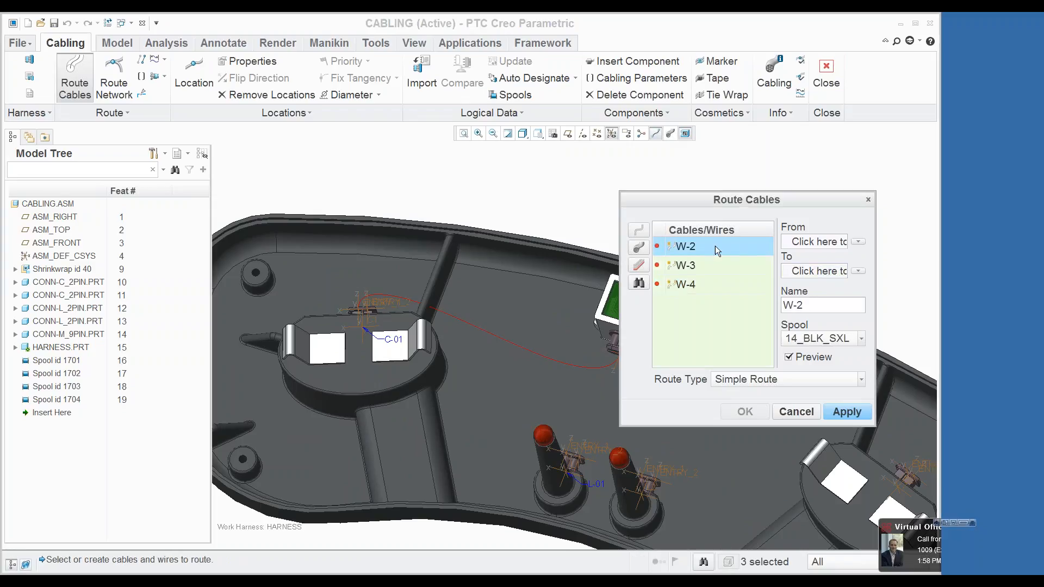
{"action": "left_click", "coordinate": [788, 246]}
{"action": "scroll", "coordinate": [592, 292], "scroll_direction": "down", "scroll_amount": 4}
{"action": "scroll", "coordinate": [572, 314], "scroll_direction": "up", "scroll_amount": 6}
{"action": "scroll", "coordinate": [573, 314], "scroll_direction": "up", "scroll_amount": 5}
{"action": "left_click", "coordinate": [581, 335]}
{"action": "scroll", "coordinate": [581, 335], "scroll_direction": "down", "scroll_amount": 4}
{"action": "scroll", "coordinate": [331, 287], "scroll_direction": "up", "scroll_amount": 5}
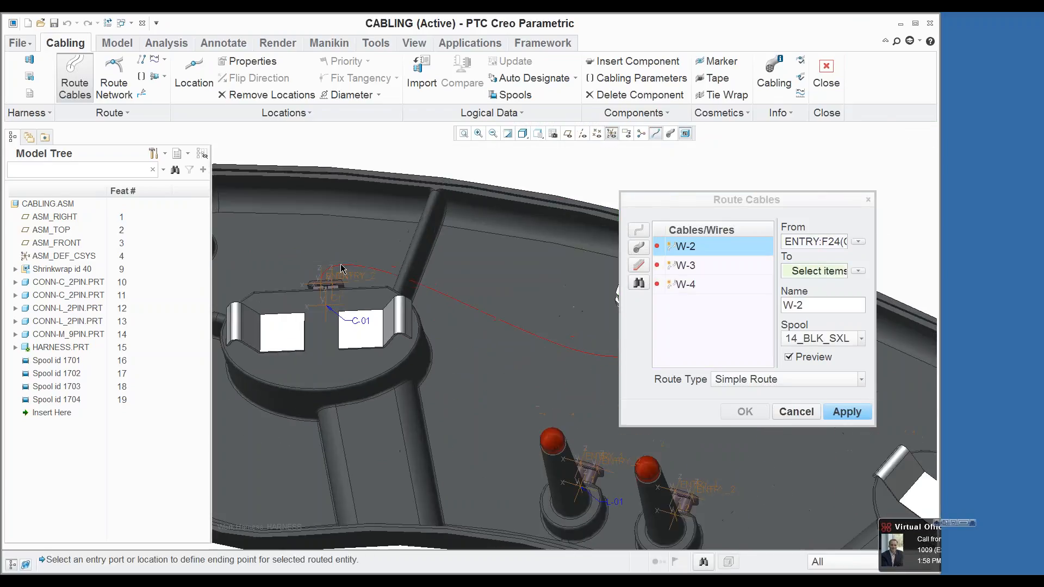
{"action": "left_click", "coordinate": [332, 334]}
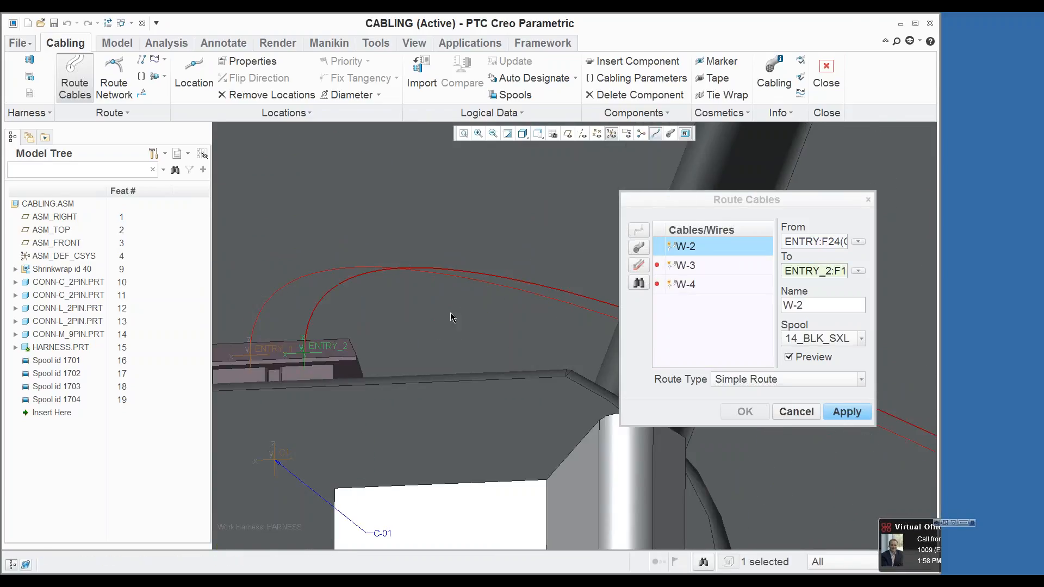
{"action": "scroll", "coordinate": [461, 298], "scroll_direction": "down", "scroll_amount": 4}
{"action": "left_click", "coordinate": [832, 412]}
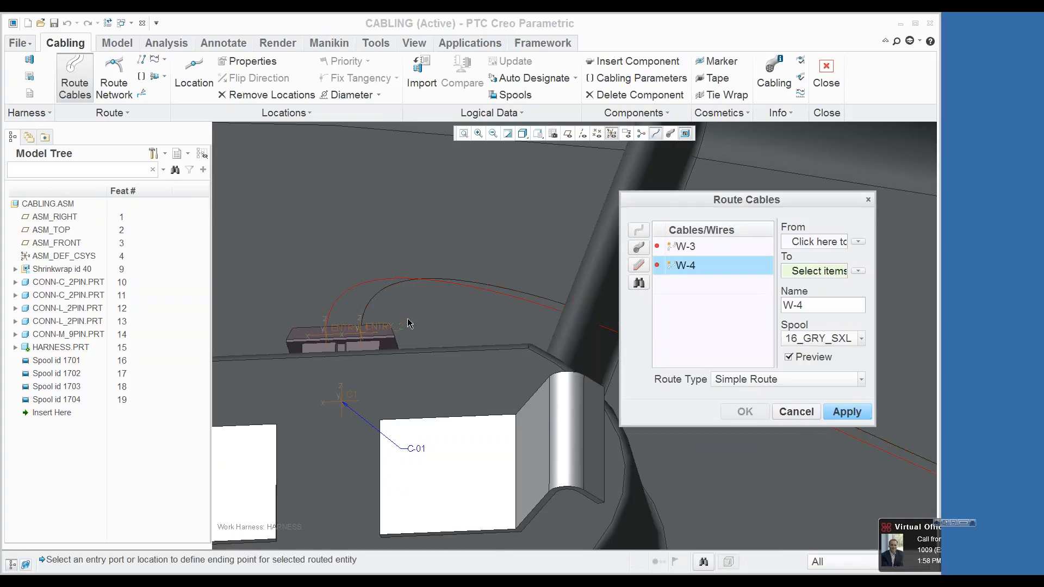
Step: Select wires W-3 and W-4 together and start both at the ENTRY port of connector M-01
{"action": "scroll", "coordinate": [405, 312], "scroll_direction": "up", "scroll_amount": 4}
{"action": "scroll", "coordinate": [402, 307], "scroll_direction": "down", "scroll_amount": 4}
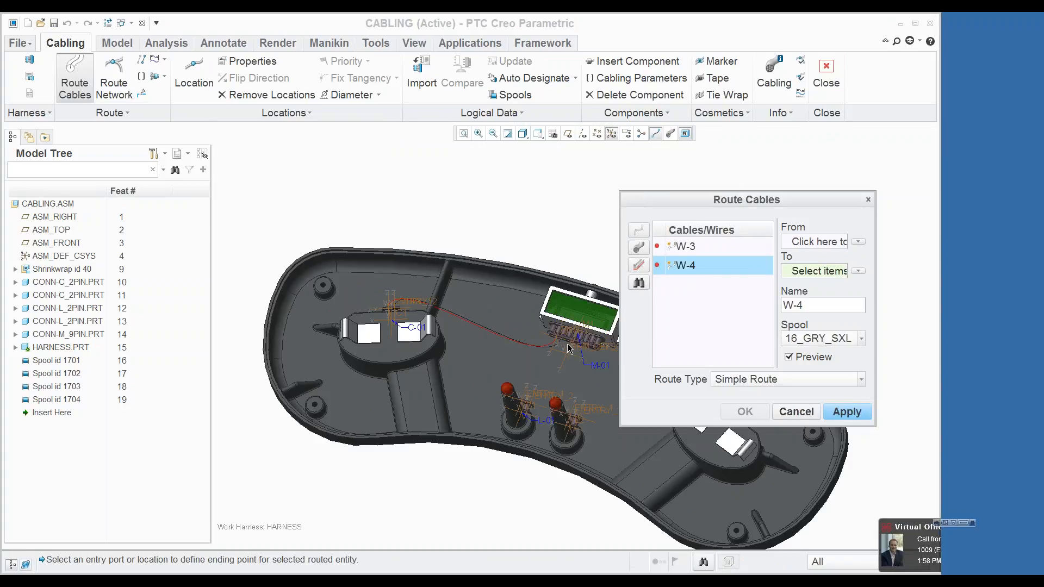
{"action": "scroll", "coordinate": [583, 331], "scroll_direction": "up", "scroll_amount": 3}
{"action": "left_click", "coordinate": [703, 249]}
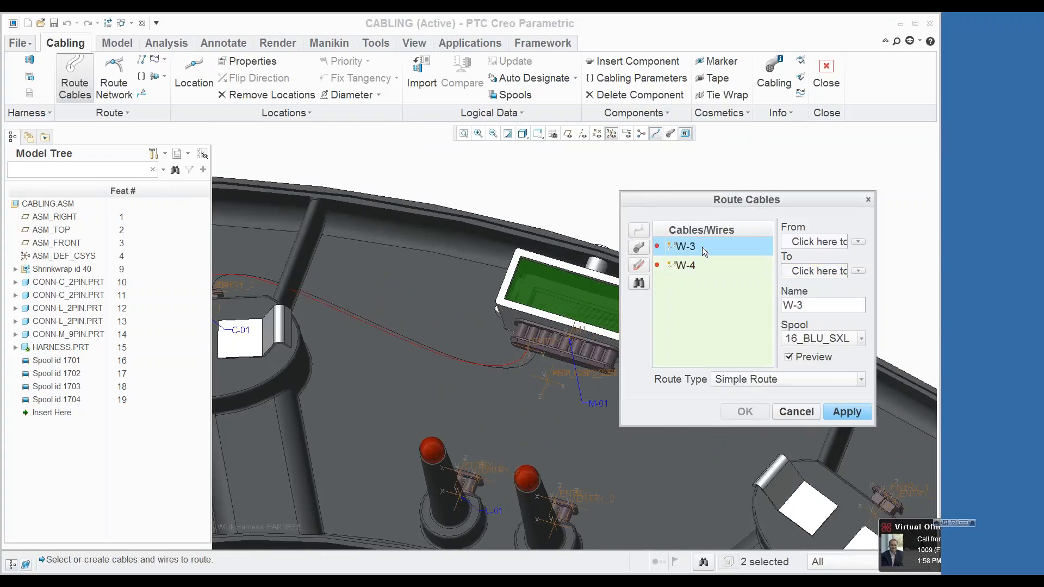
{"action": "left_click", "coordinate": [709, 263], "text": "ctrl"}
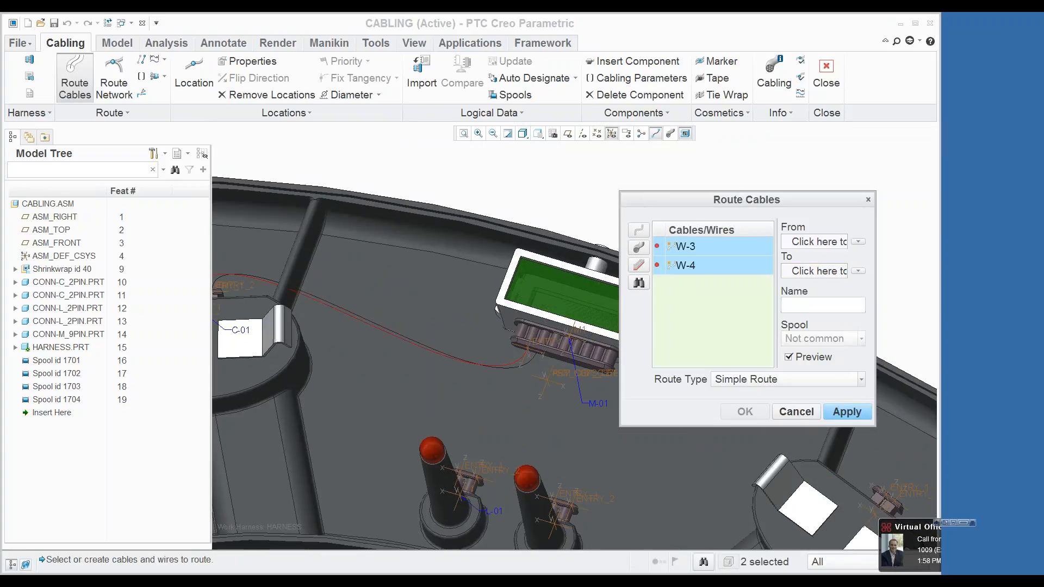
{"action": "left_click", "coordinate": [805, 248]}
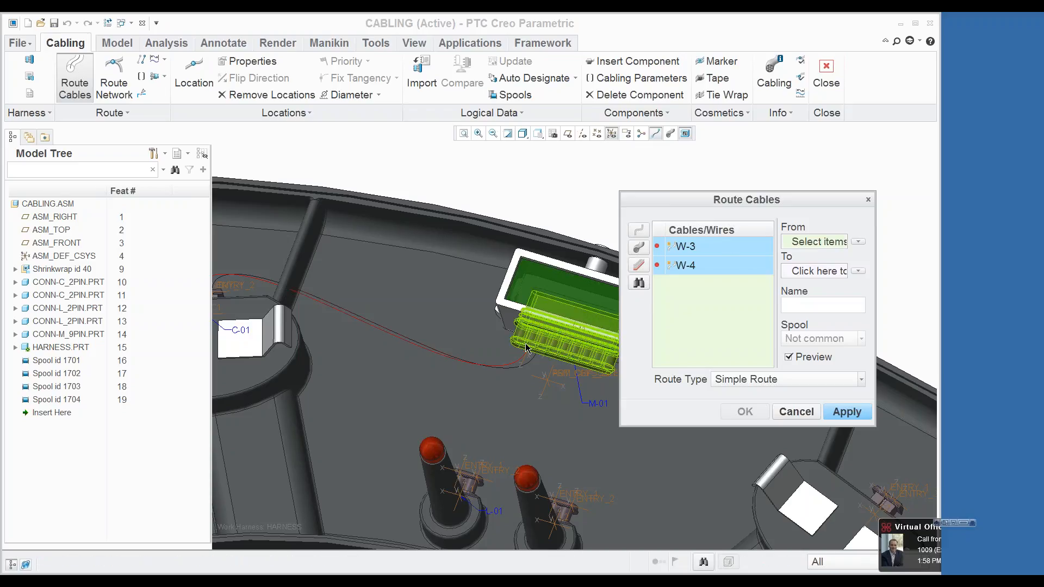
{"action": "scroll", "coordinate": [546, 339], "scroll_direction": "down", "scroll_amount": 2}
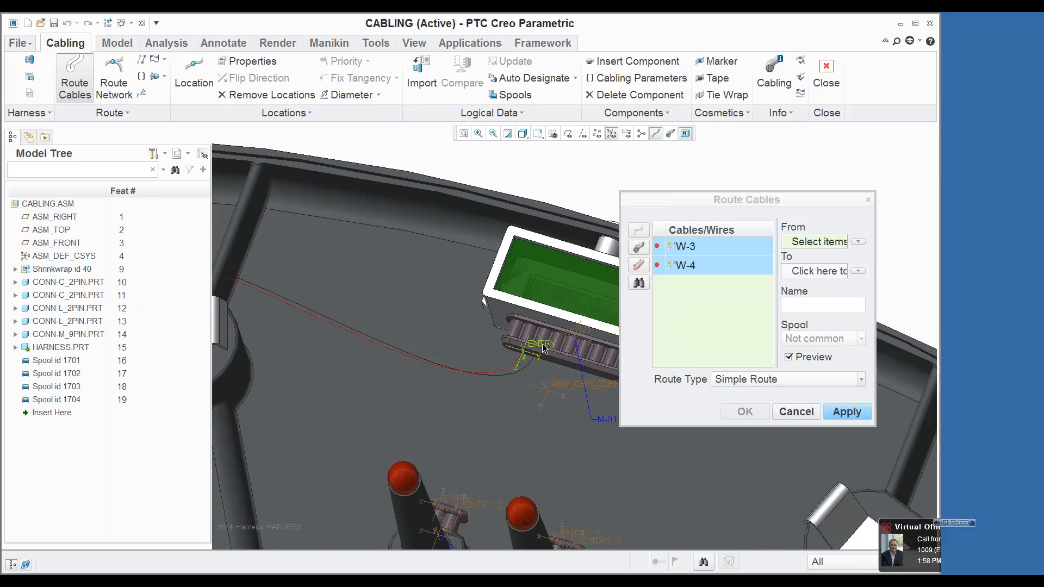
{"action": "left_click", "coordinate": [544, 347]}
Step: End wires W-3 and W-4 at ENTRY_1 of connector L-01 and complete the routing
{"action": "scroll", "coordinate": [544, 347], "scroll_direction": "up", "scroll_amount": 3}
{"action": "scroll", "coordinate": [491, 423], "scroll_direction": "down", "scroll_amount": 1}
{"action": "scroll", "coordinate": [491, 423], "scroll_direction": "down", "scroll_amount": 3}
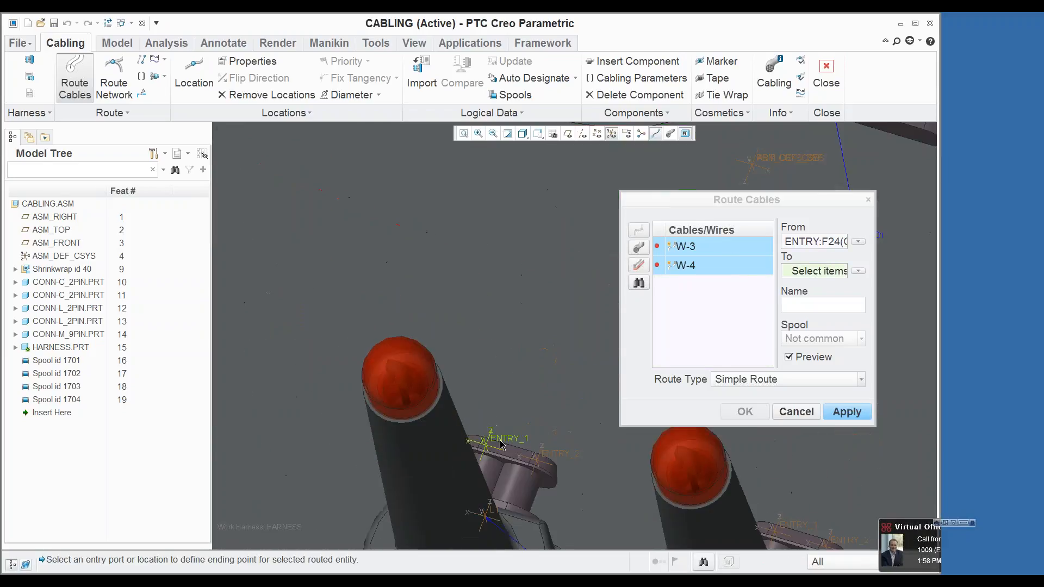
{"action": "left_click", "coordinate": [495, 441]}
{"action": "left_click", "coordinate": [745, 412]}
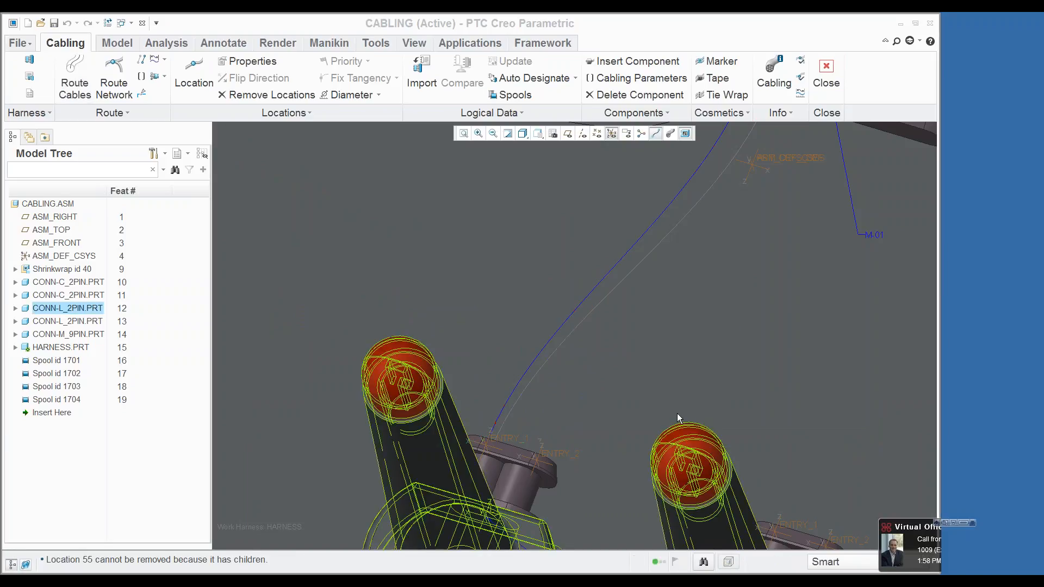
Step: Display the cables with their actual thickness and examine how the four routed wires run between the connectors
{"action": "scroll", "coordinate": [618, 373], "scroll_direction": "up", "scroll_amount": 3}
{"action": "left_click", "coordinate": [670, 133]}
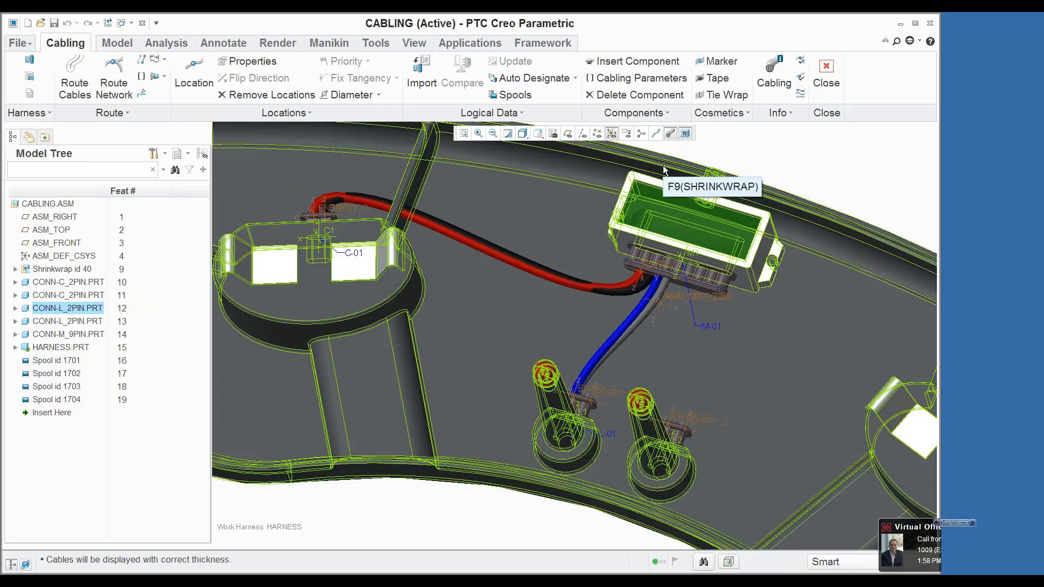
{"action": "scroll", "coordinate": [576, 376], "scroll_direction": "down", "scroll_amount": 5}
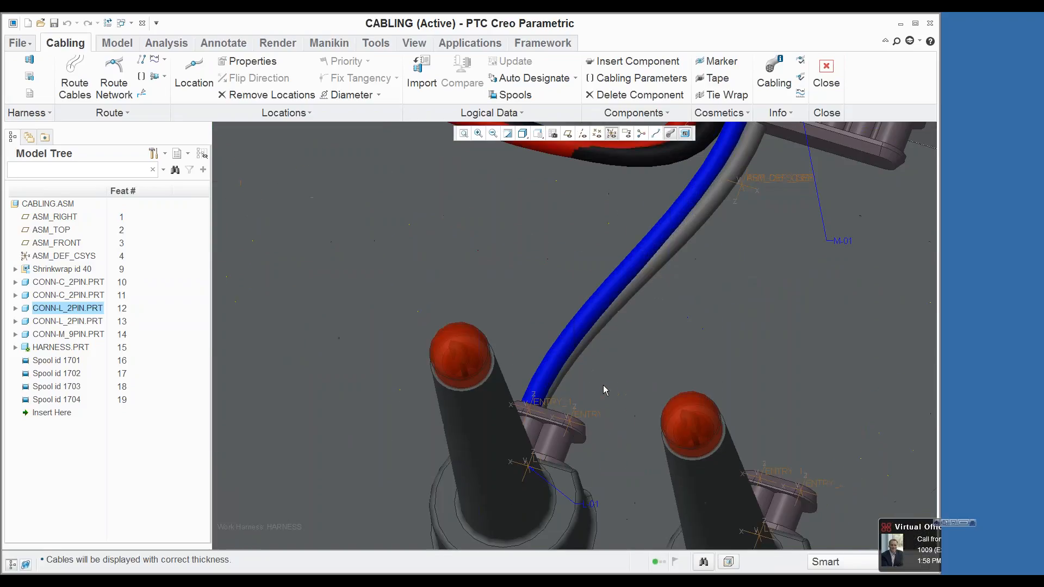
{"action": "mouse_move", "coordinate": [574, 375]}
{"action": "middle_mouse_down"}
{"action": "mouse_move", "coordinate": [529, 413]}
{"action": "mouse_move", "coordinate": [570, 402]}
{"action": "mouse_move", "coordinate": [593, 373]}
{"action": "mouse_move", "coordinate": [575, 298]}
{"action": "middle_mouse_up"}
{"action": "scroll", "coordinate": [587, 438], "scroll_direction": "up", "scroll_amount": 5}
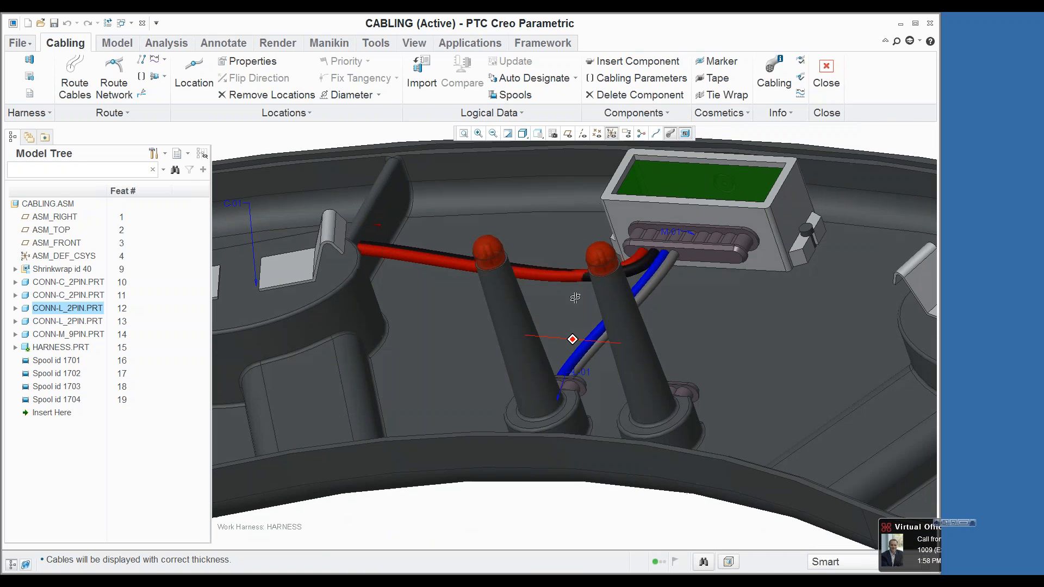
{"action": "middle_click_drag", "start_coordinate": [368, 240], "coordinate": [375, 275]}
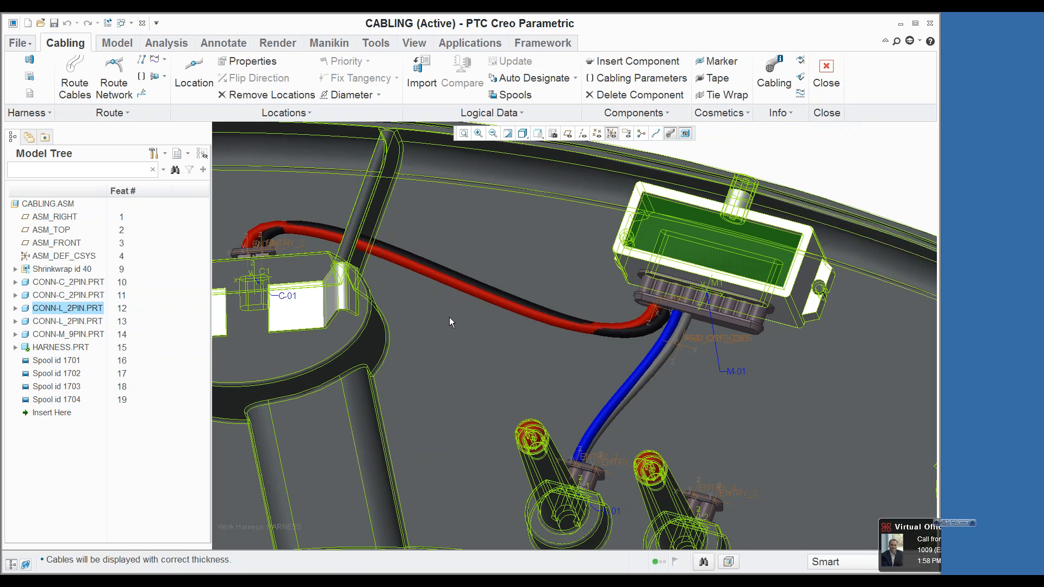
Step: Switch the cables to centerline display and reroute the gray wire W-4 to end at ENTRY_2 of connector L-01
{"action": "left_click", "coordinate": [651, 375]}
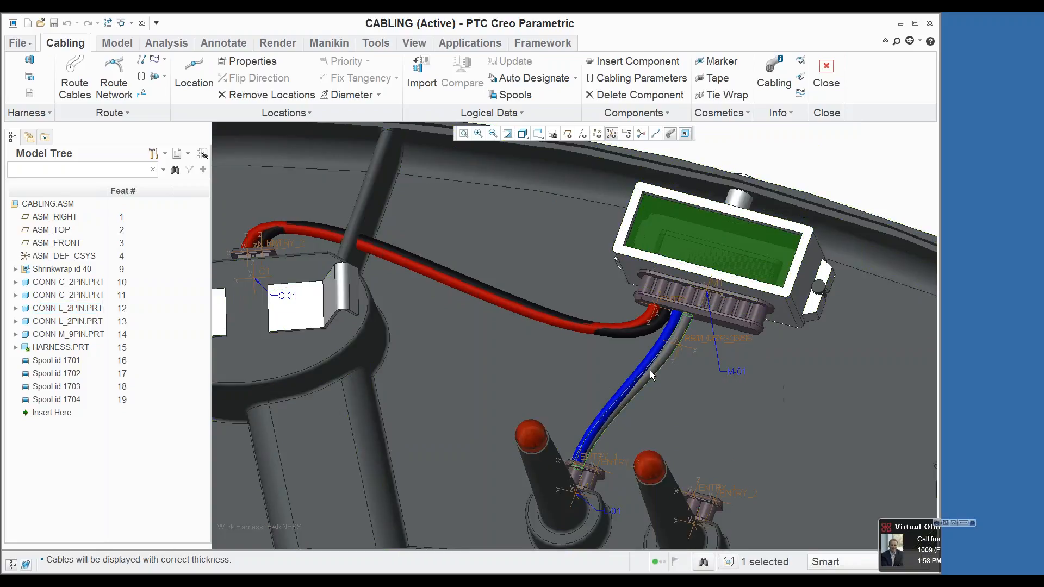
{"action": "left_click", "coordinate": [655, 133]}
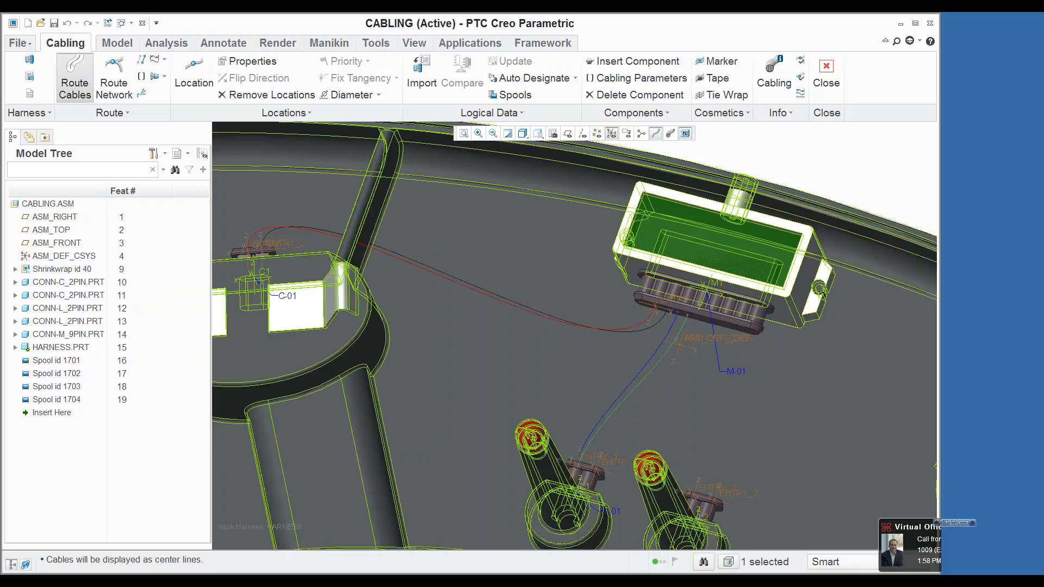
{"action": "left_click", "coordinate": [75, 82]}
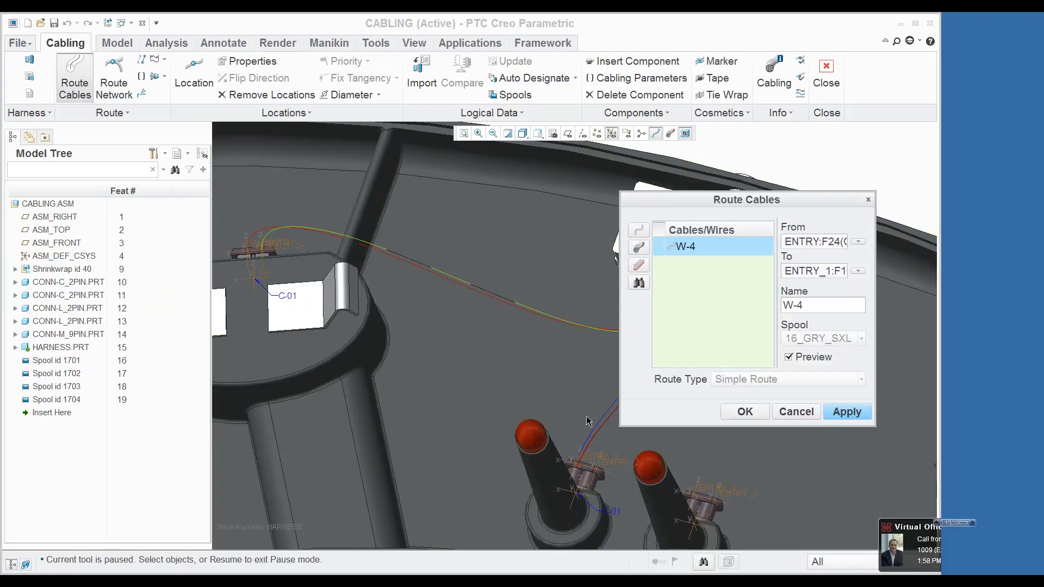
{"action": "left_click", "coordinate": [815, 271]}
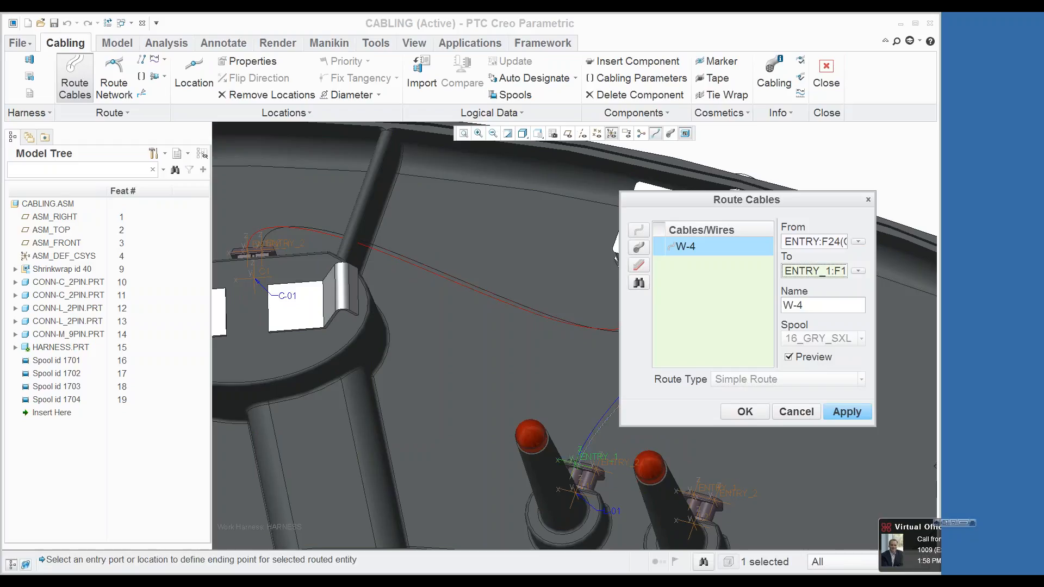
{"action": "left_click", "coordinate": [617, 466]}
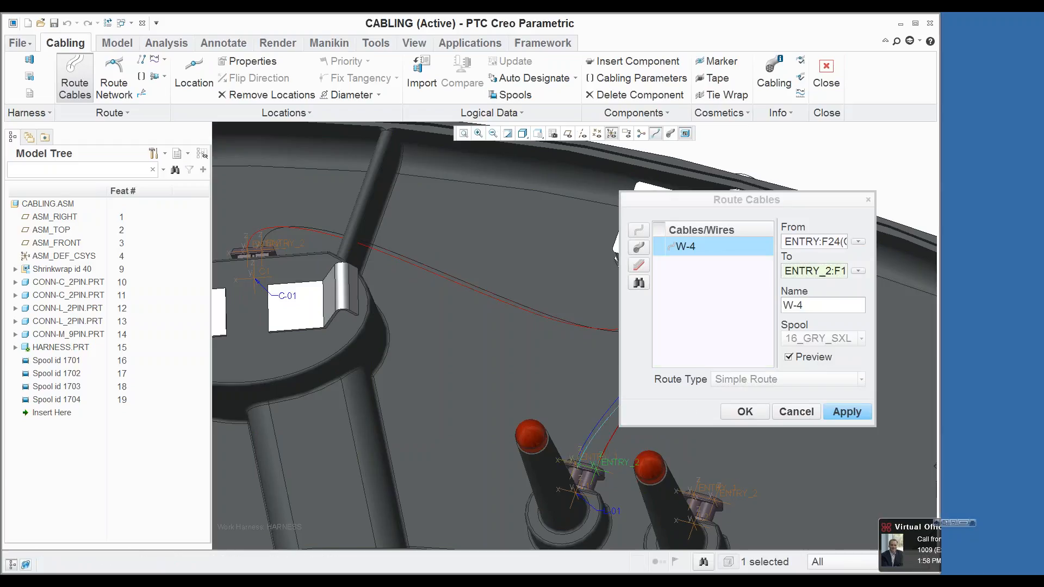
{"action": "left_click", "coordinate": [744, 411]}
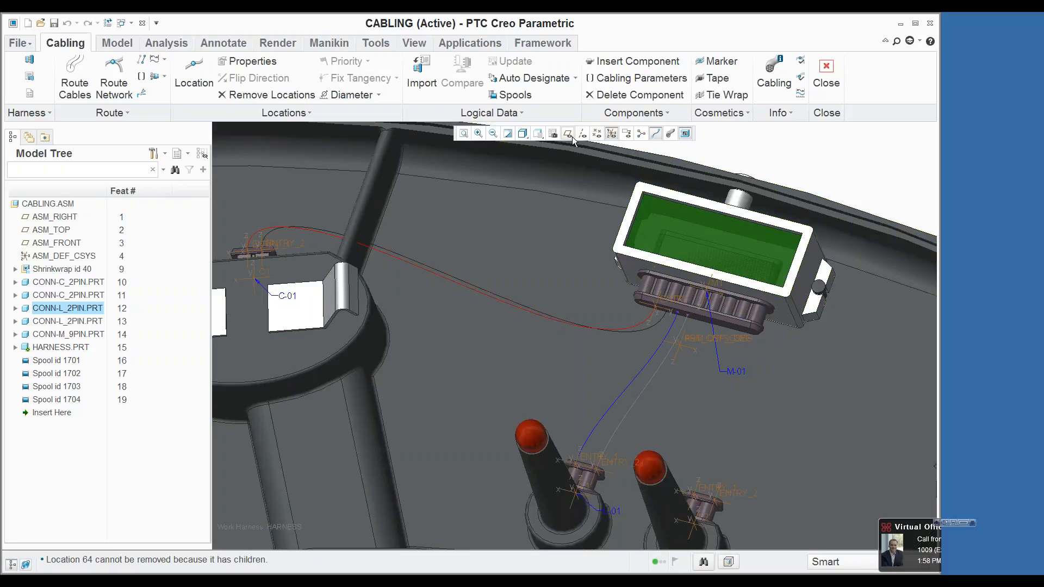
Step: Insert locations on the red wire W-1 from connector M-01 diagonally across the floor and the wide rib below the C-01 mount
{"action": "left_click", "coordinate": [541, 137]}
{"action": "left_click", "coordinate": [441, 238]}
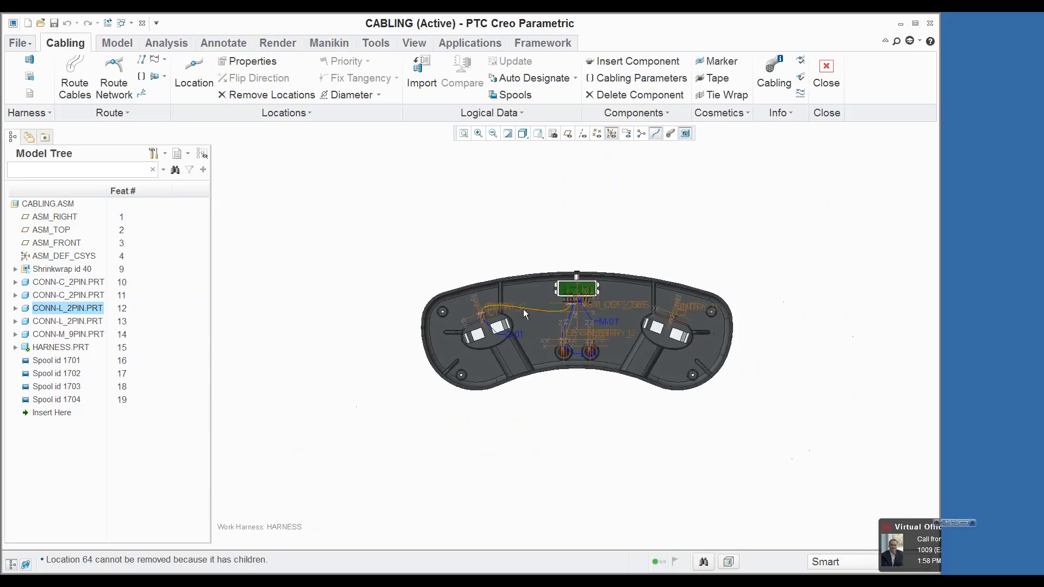
{"action": "scroll", "coordinate": [549, 310], "scroll_direction": "down", "scroll_amount": 5}
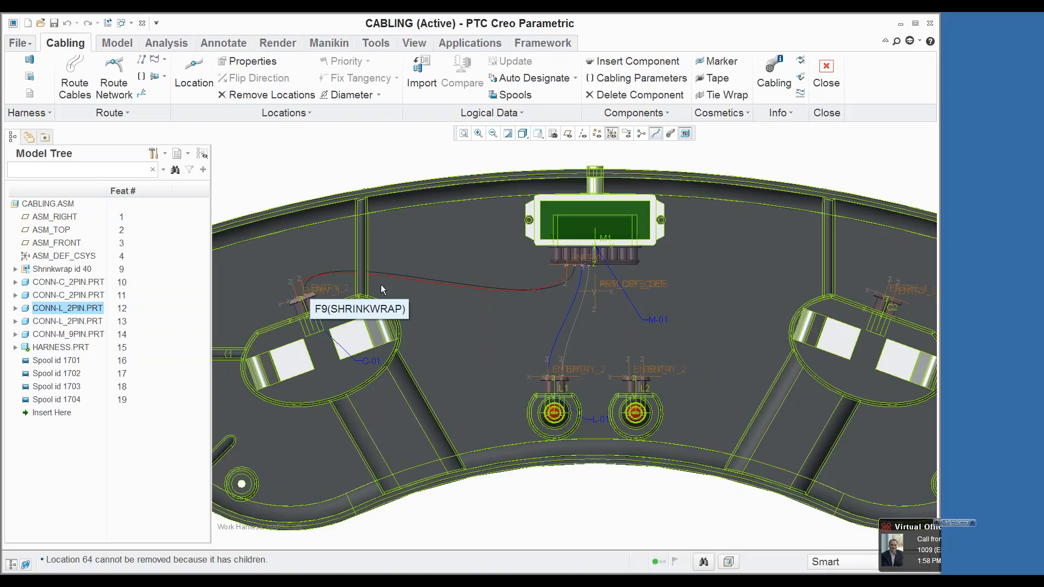
{"action": "left_click", "coordinate": [554, 283]}
{"action": "right_click", "coordinate": [517, 315]}
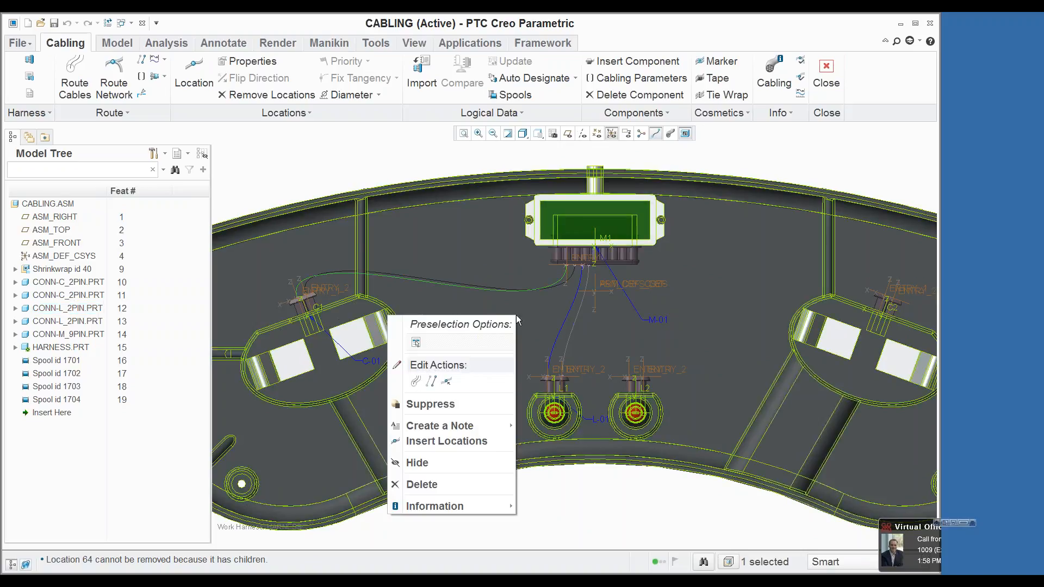
{"action": "left_click", "coordinate": [446, 440]}
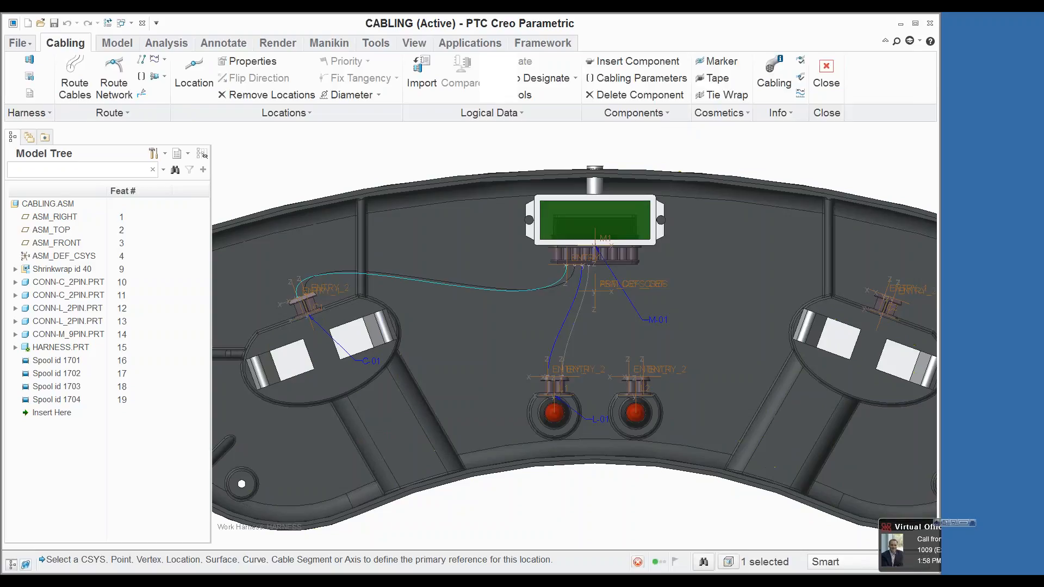
{"action": "left_click", "coordinate": [534, 307]}
{"action": "left_click", "coordinate": [467, 376]}
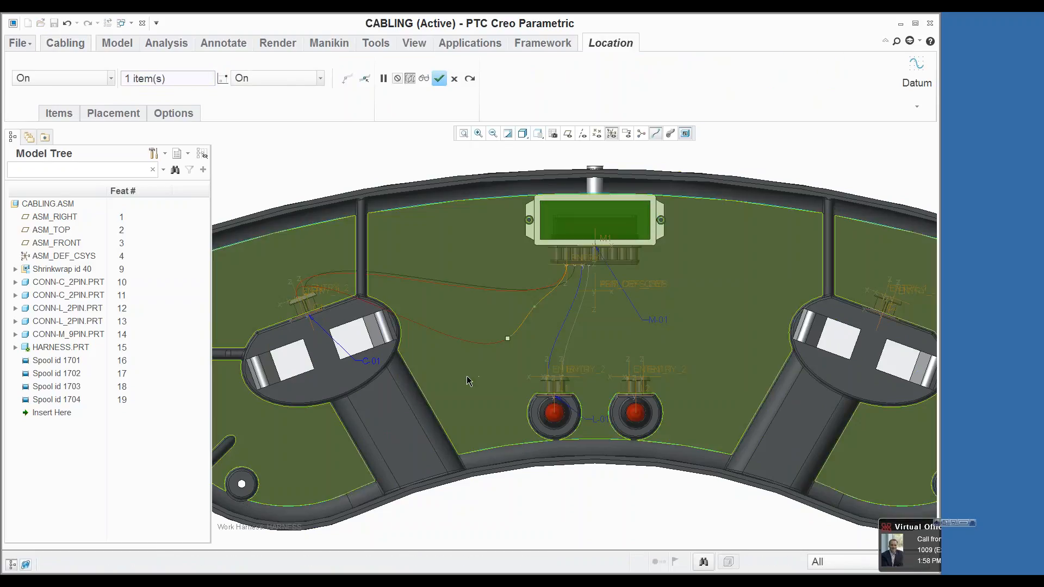
{"action": "left_click", "coordinate": [400, 411]}
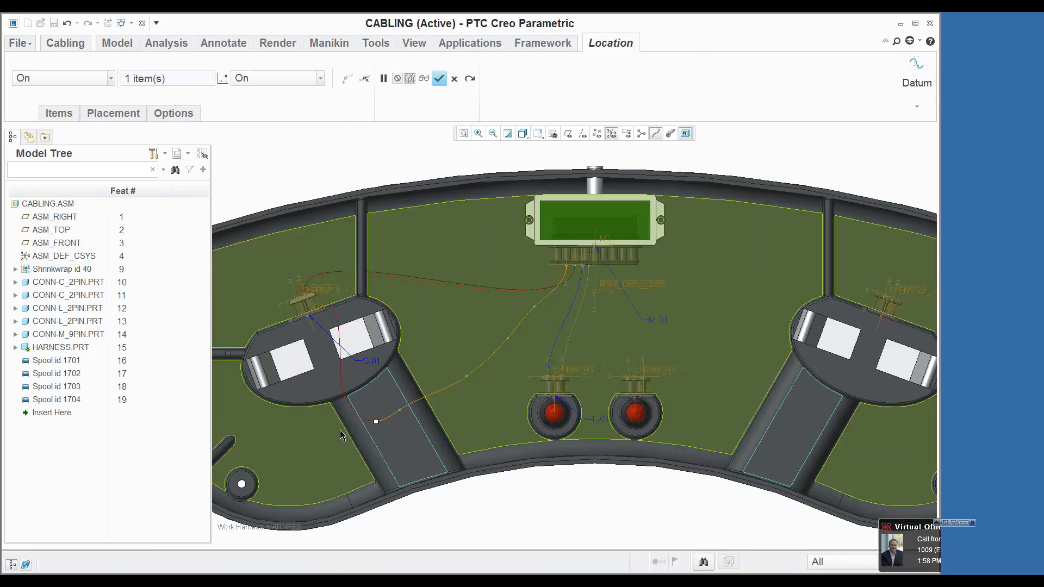
{"action": "left_click", "coordinate": [333, 443]}
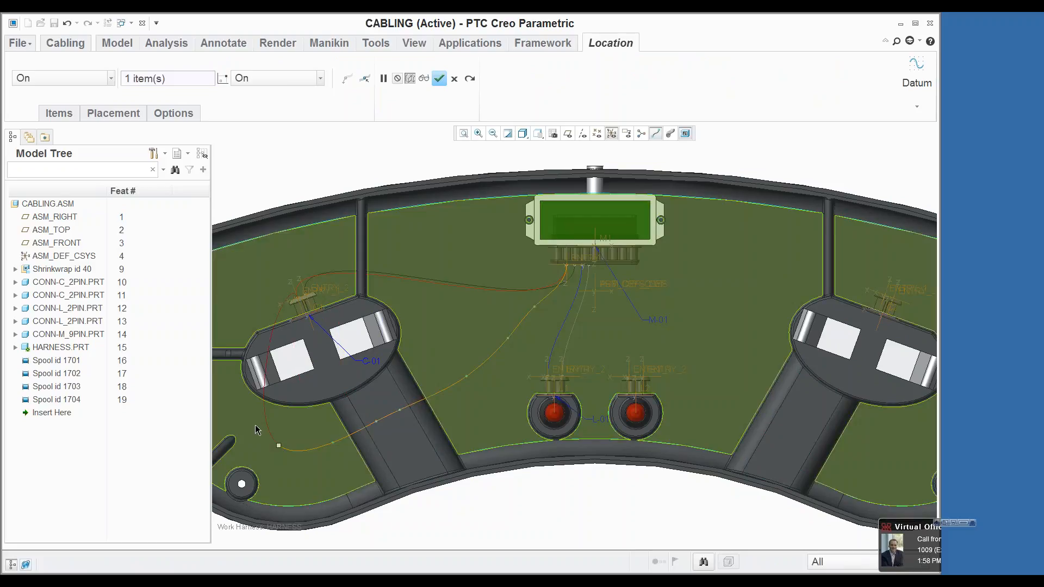
Step: Continue the W-1 locations around the outer side of the C-01 mount, passing the screw bosses, and complete the path
{"action": "scroll", "coordinate": [474, 384], "scroll_direction": "down", "scroll_amount": 3}
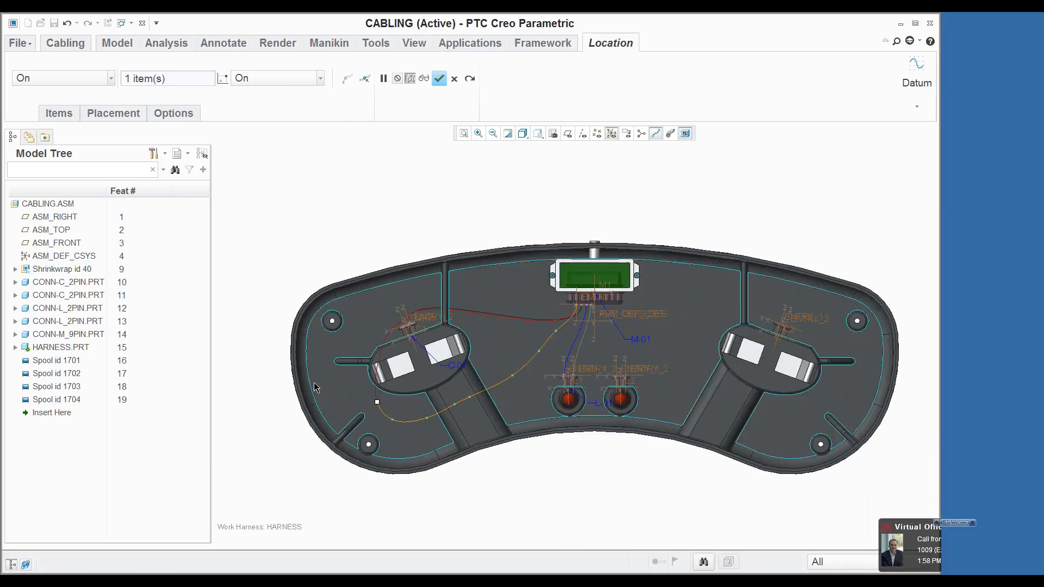
{"action": "scroll", "coordinate": [370, 393], "scroll_direction": "up", "scroll_amount": 3}
{"action": "left_click", "coordinate": [395, 304]}
{"action": "left_click", "coordinate": [432, 235]}
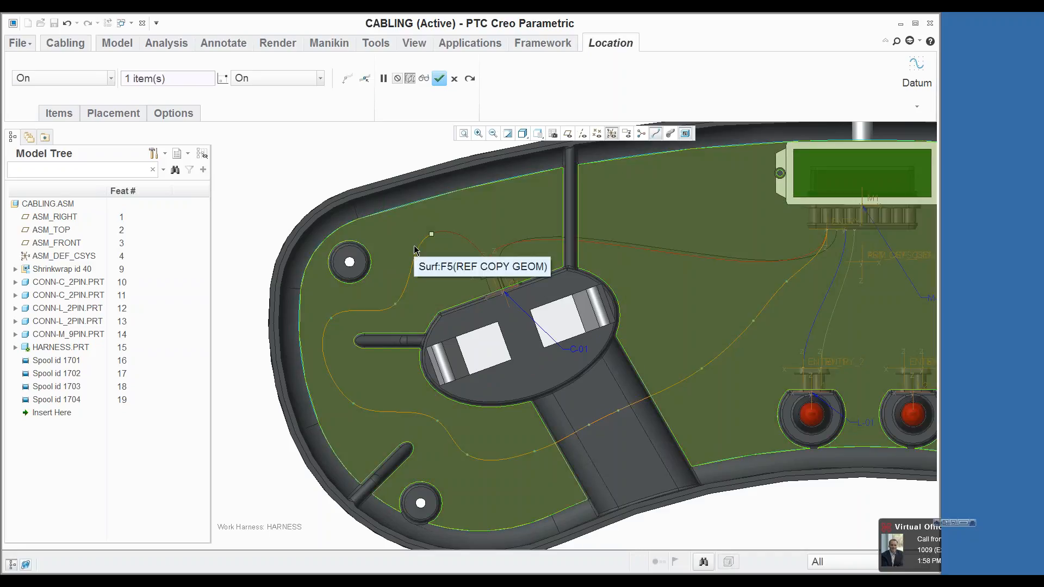
{"action": "left_click", "coordinate": [440, 78]}
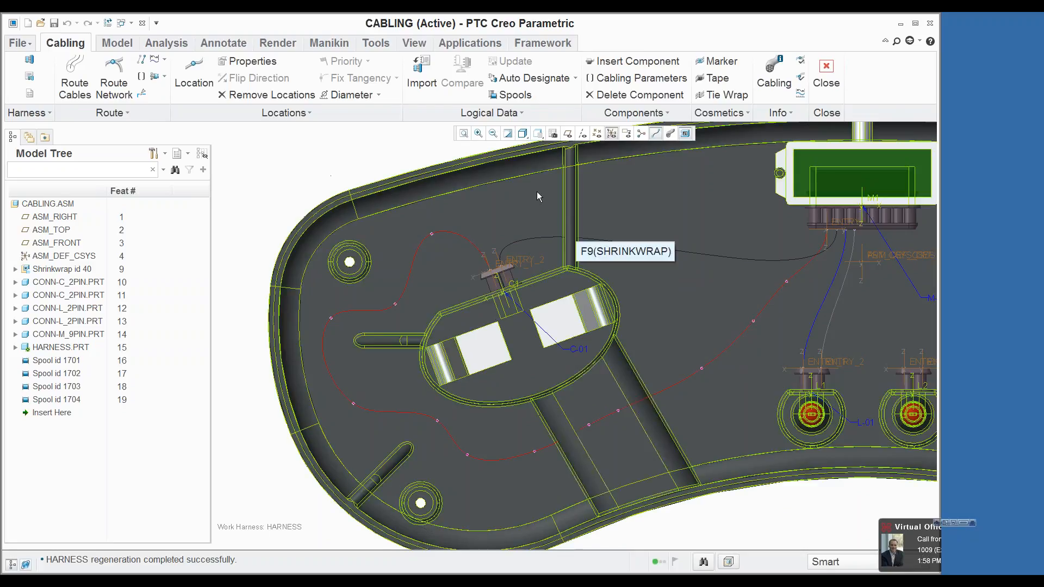
Step: Reroute the black wire along W-1's path, from the location nearest M-01 to the one nearest C-01
{"action": "left_click", "coordinate": [671, 251]}
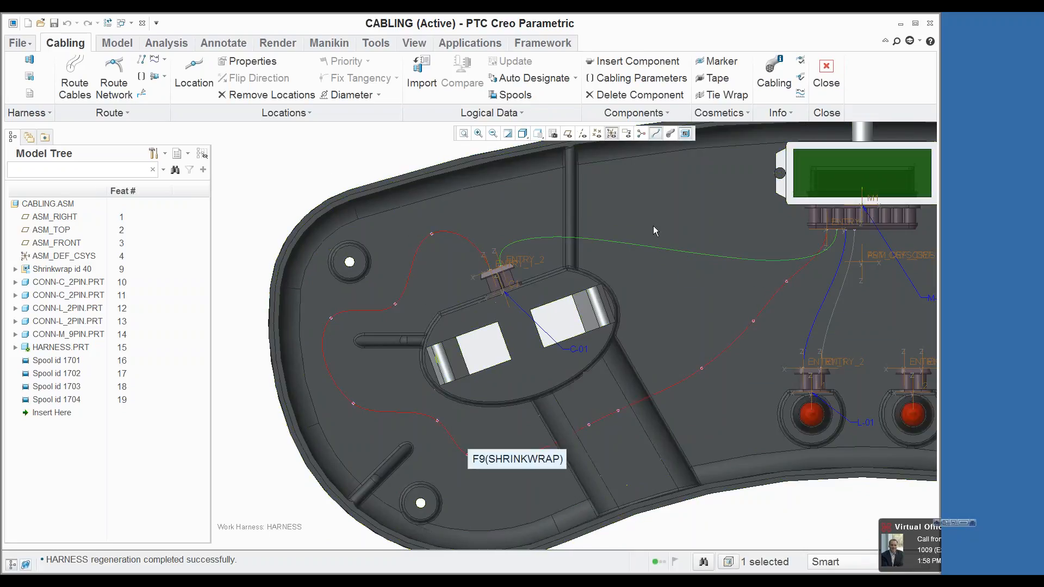
{"action": "right_click", "coordinate": [699, 190]}
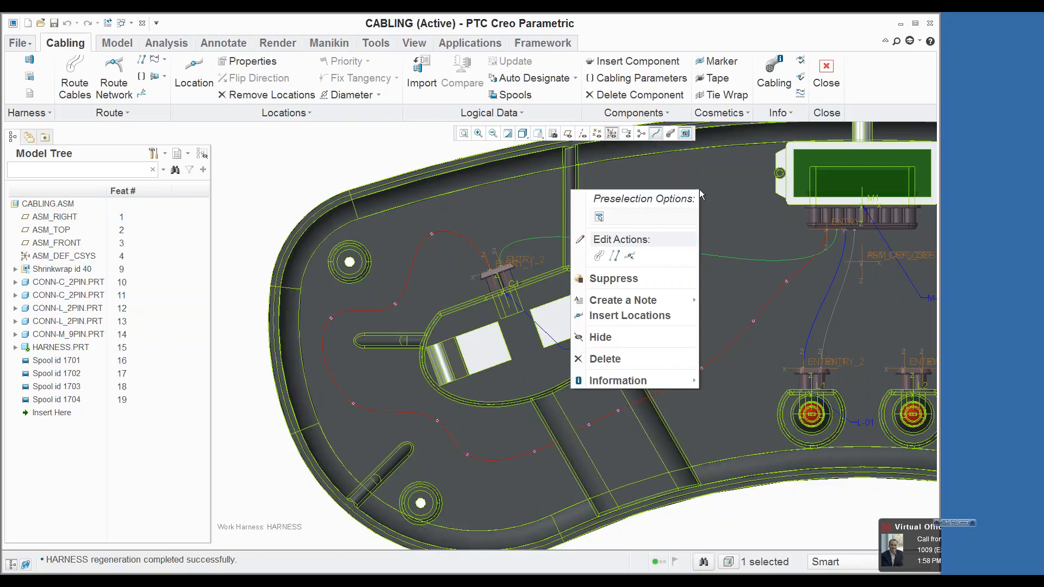
{"action": "left_click", "coordinate": [615, 257]}
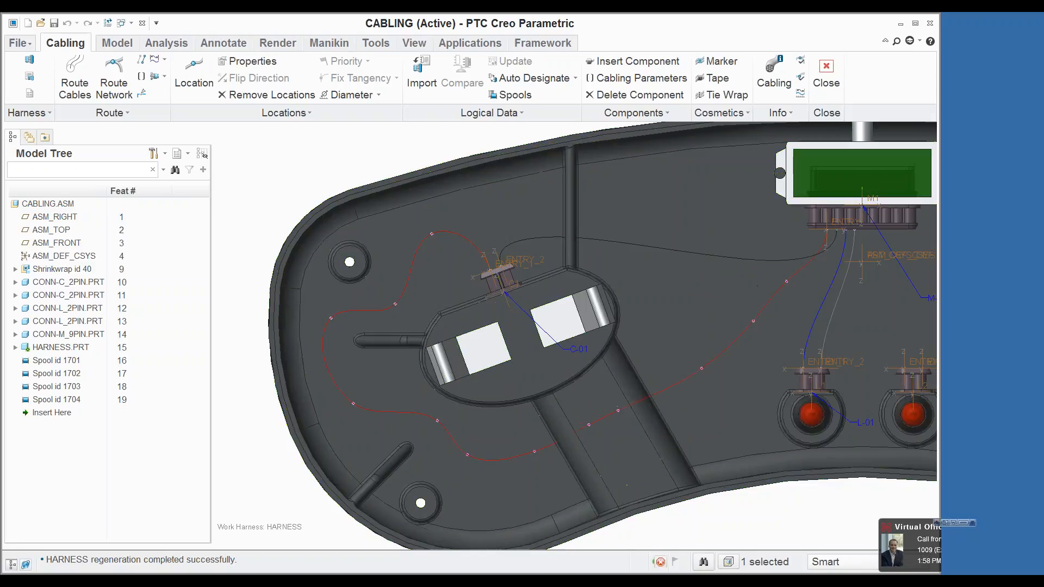
{"action": "left_click", "coordinate": [788, 283]}
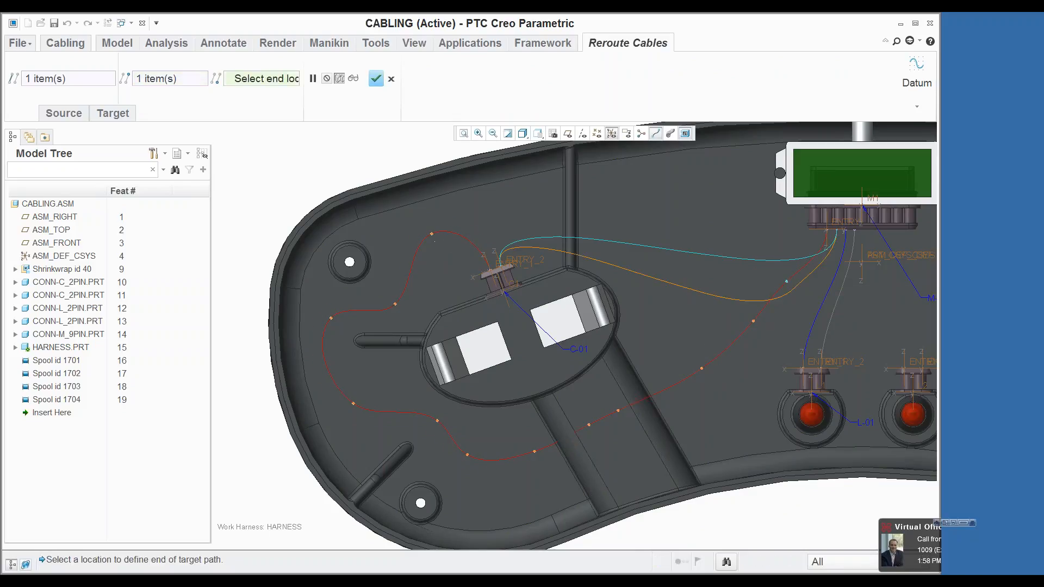
{"action": "left_click", "coordinate": [432, 234]}
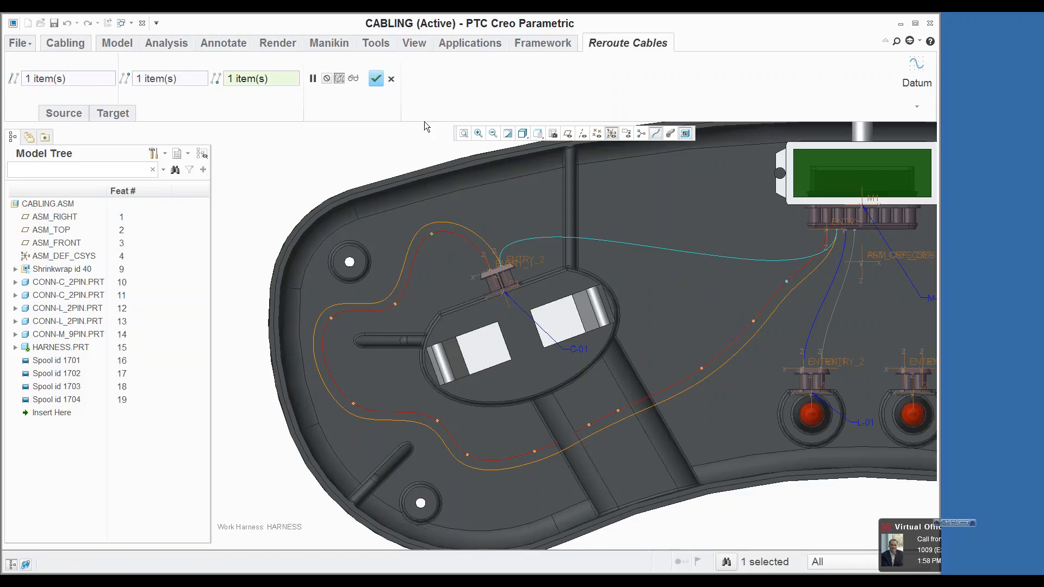
{"action": "left_click", "coordinate": [375, 80]}
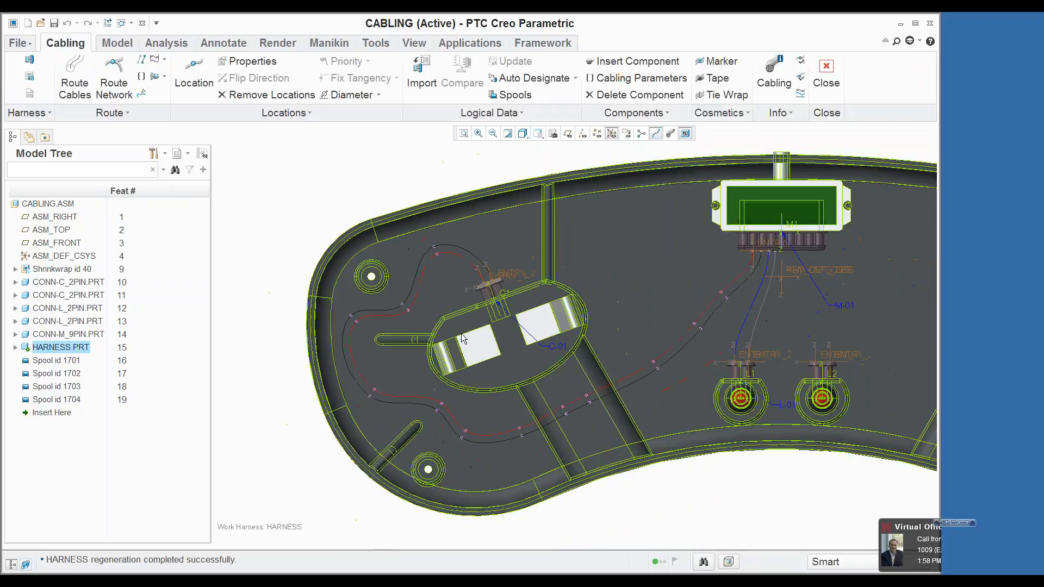
Step: Display the cables with their actual thickness and examine how the red and black wires run together around the C-01 mount
{"action": "left_click", "coordinate": [671, 134]}
{"action": "middle_click_drag", "start_coordinate": [632, 214], "coordinate": [561, 254]}
{"action": "scroll", "coordinate": [561, 255], "scroll_direction": "up", "scroll_amount": 4}
{"action": "scroll", "coordinate": [609, 206], "scroll_direction": "down", "scroll_amount": 4}
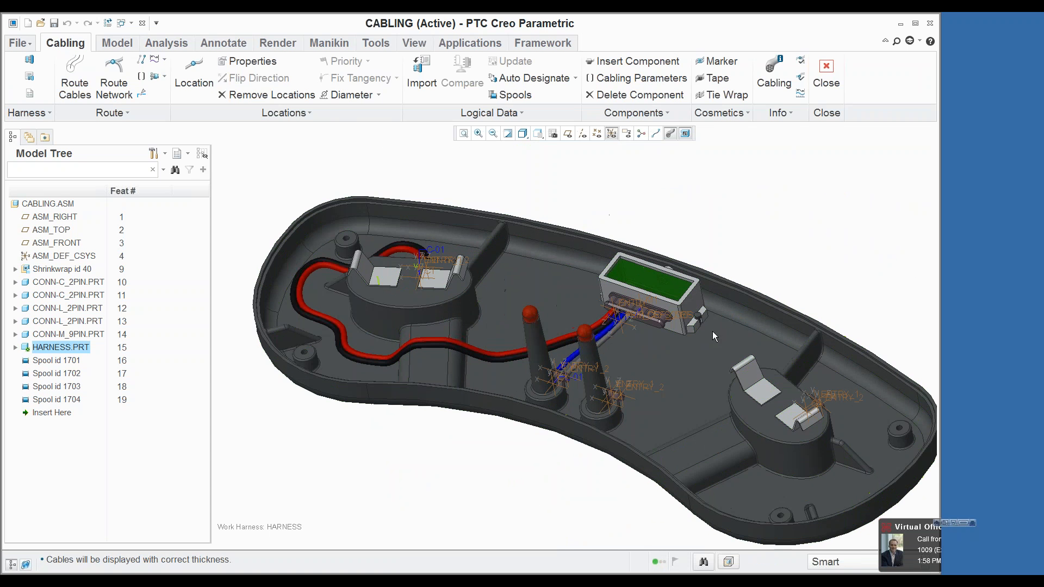
{"action": "middle_click_drag", "start_coordinate": [747, 363], "coordinate": [774, 375]}
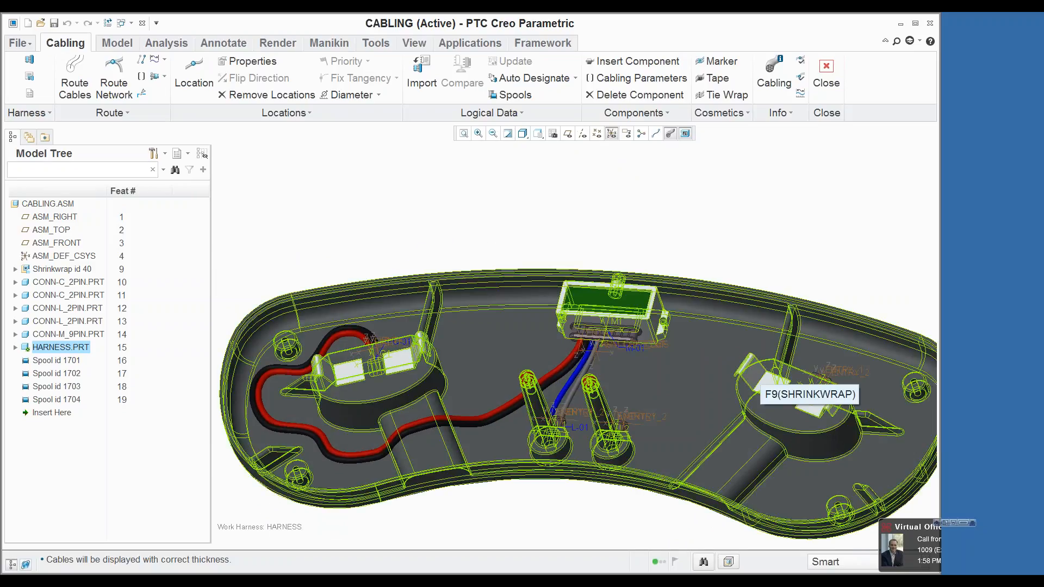
{"action": "left_click", "coordinate": [669, 214]}
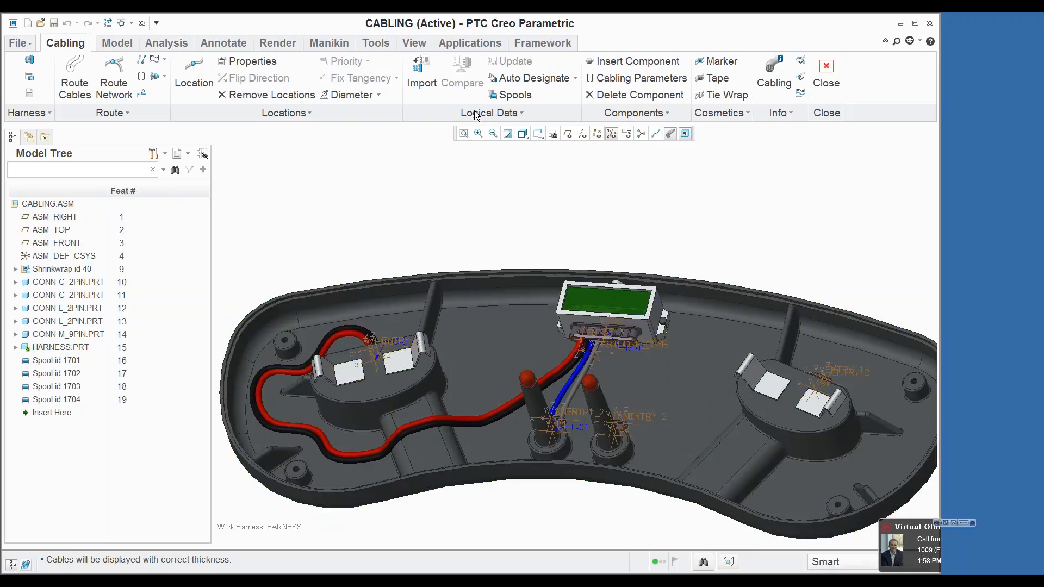
Step: Import the logical wiring data from the whole Creo Schematics XML file charger.xml
{"action": "left_click", "coordinate": [422, 76]}
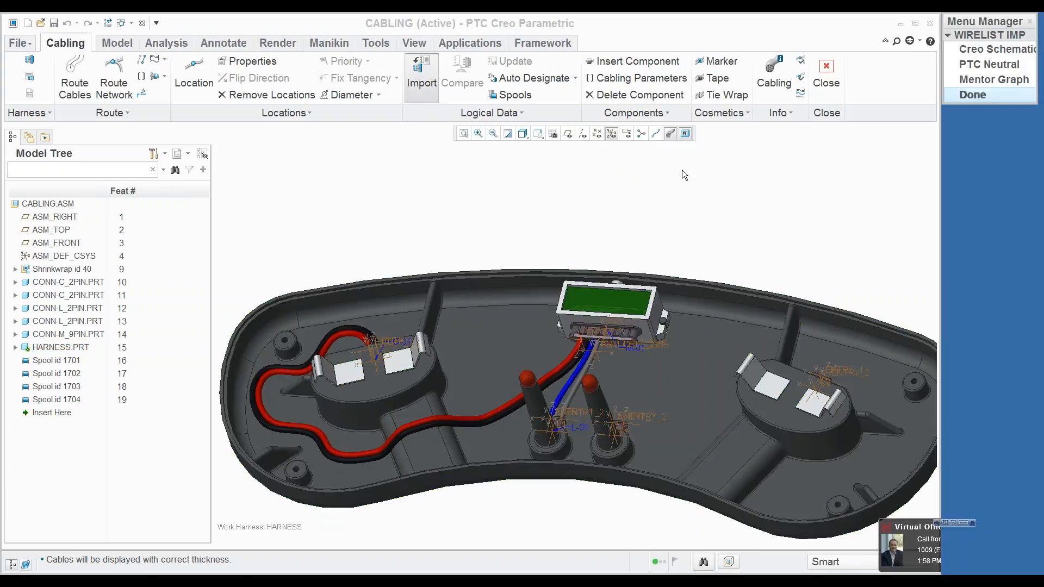
{"action": "left_click", "coordinate": [979, 51]}
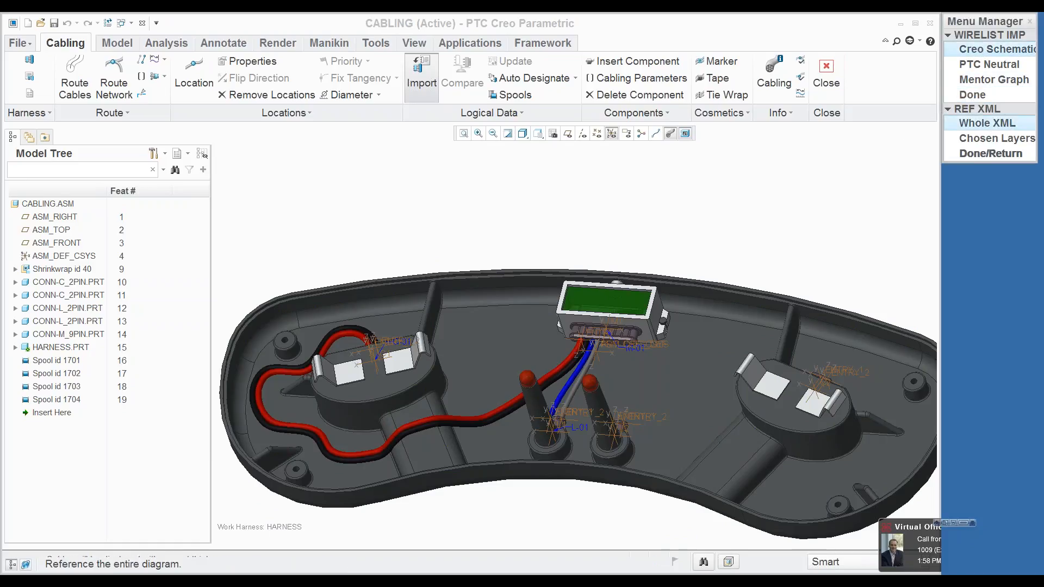
{"action": "left_click", "coordinate": [987, 123]}
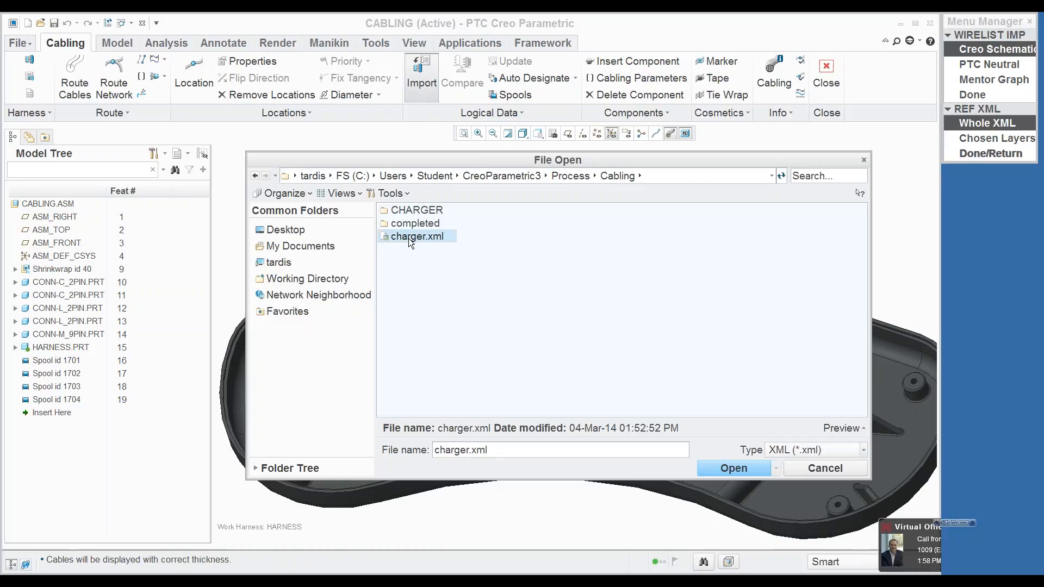
{"action": "double_click", "coordinate": [413, 236]}
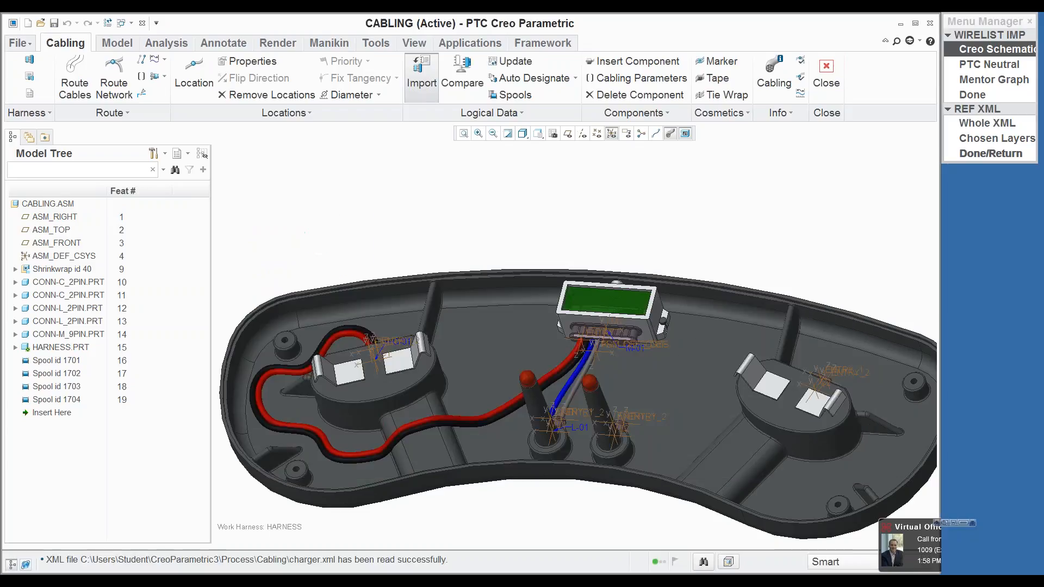
{"action": "left_click", "coordinate": [961, 153]}
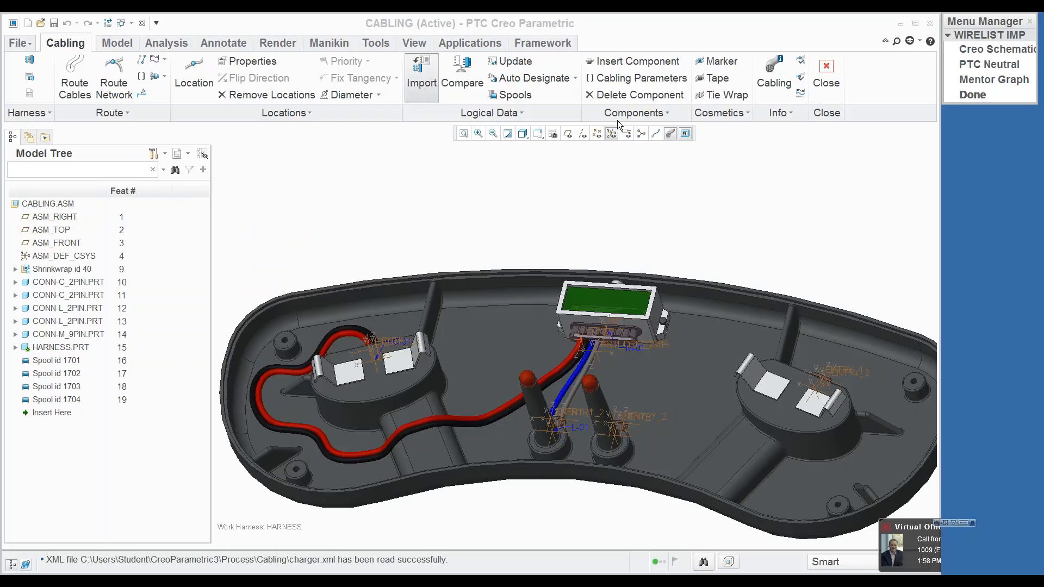
Step: Auto-designate the connectors against the imported data and accept the matches for C-02 and L-02
{"action": "left_click", "coordinate": [538, 78]}
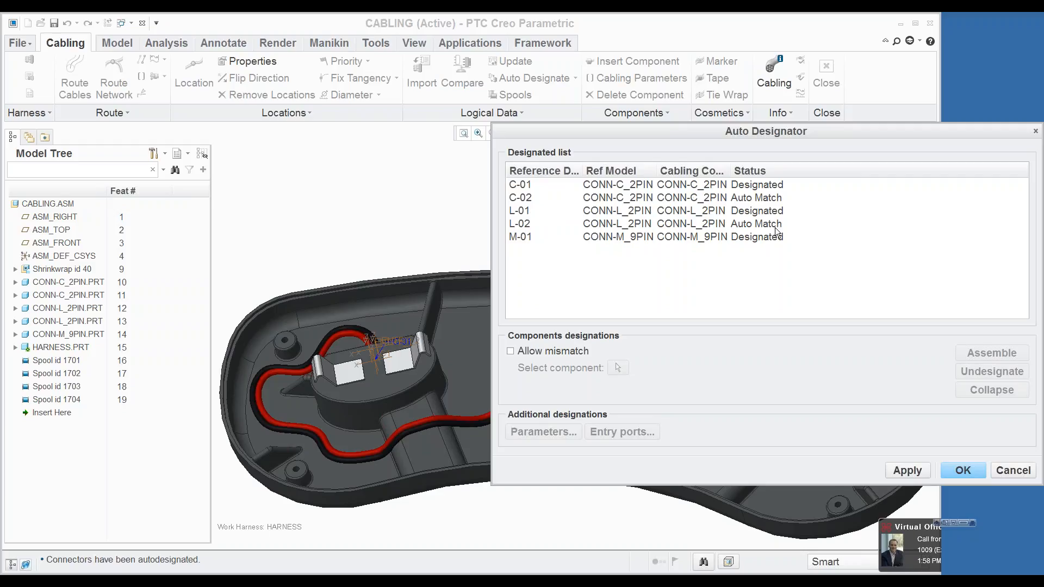
{"action": "left_click", "coordinate": [965, 471]}
{"action": "mouse_move", "coordinate": [821, 317]}
{"action": "middle_mouse_down"}
{"action": "mouse_move", "coordinate": [831, 287]}
{"action": "mouse_move", "coordinate": [821, 282]}
{"action": "mouse_move", "coordinate": [822, 331]}
{"action": "middle_mouse_up"}
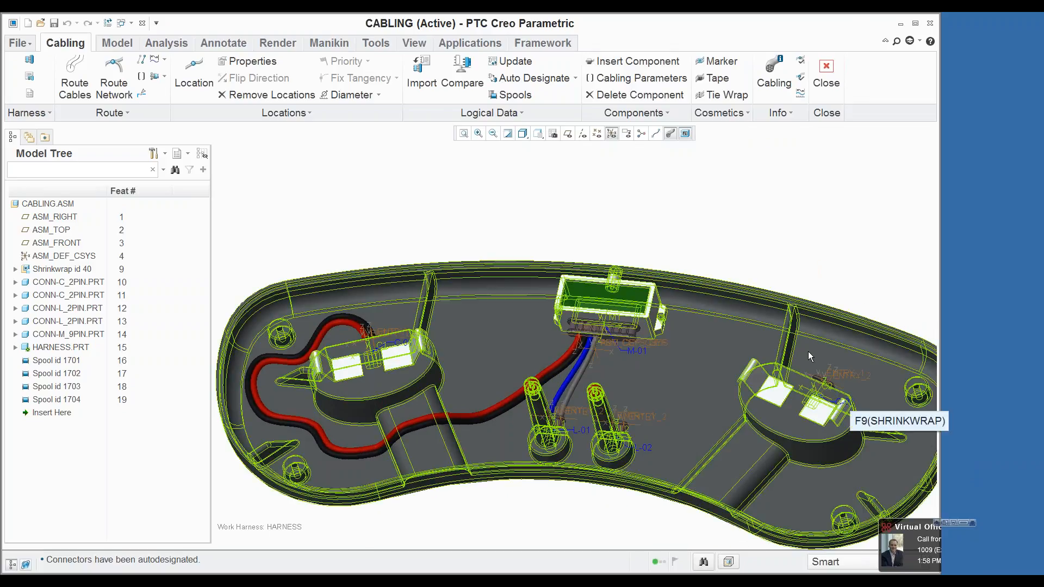
Step: Update the logical data for all listed connectors and wires
{"action": "left_click", "coordinate": [511, 60]}
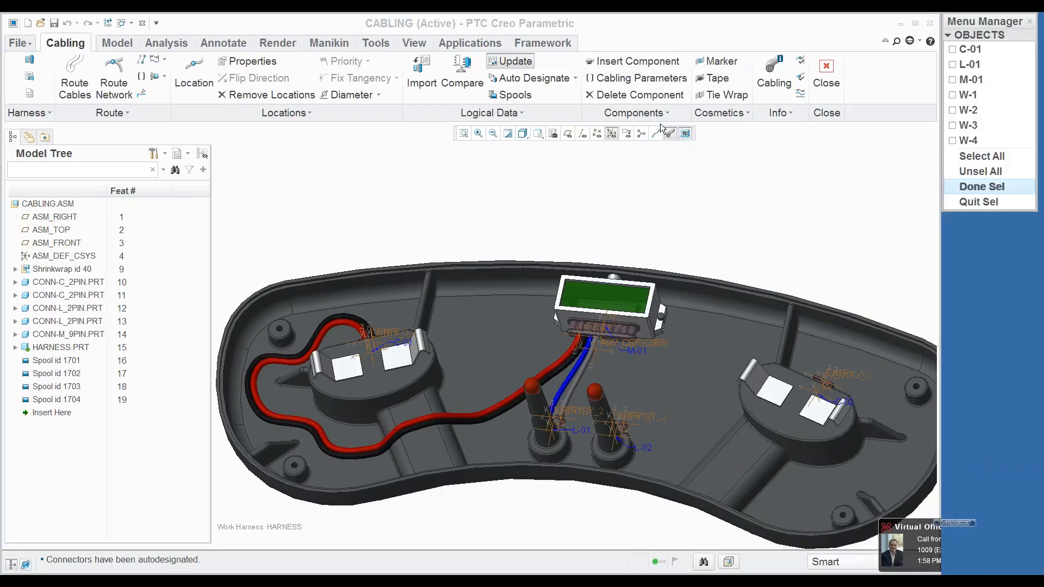
{"action": "left_click", "coordinate": [967, 157]}
{"action": "left_click", "coordinate": [981, 187]}
Step: Compare the cabling design with the charger reference data and review the report's wires, connectors and spools
{"action": "left_click", "coordinate": [470, 66]}
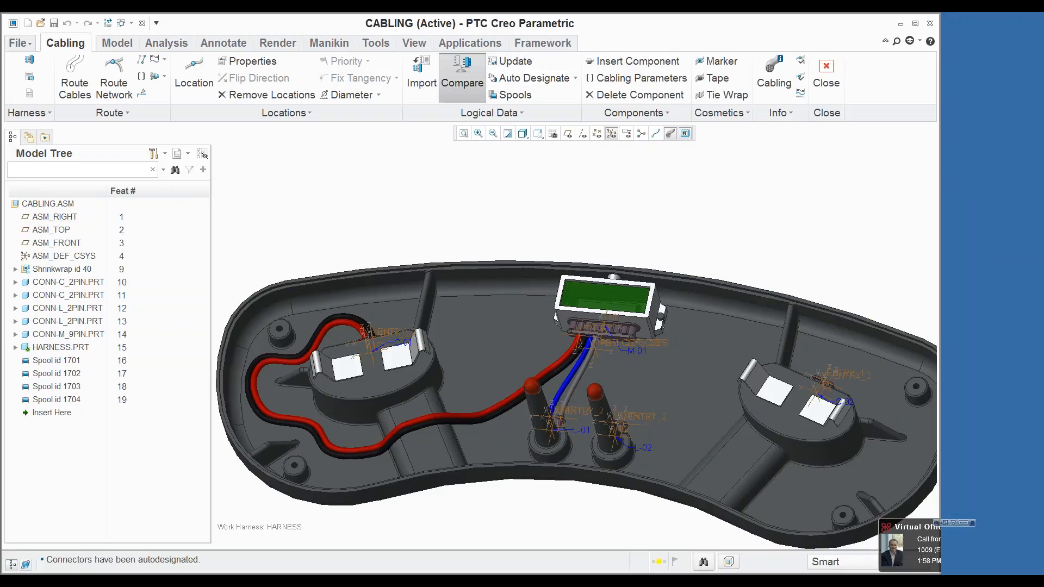
{"action": "left_click", "coordinate": [980, 172]}
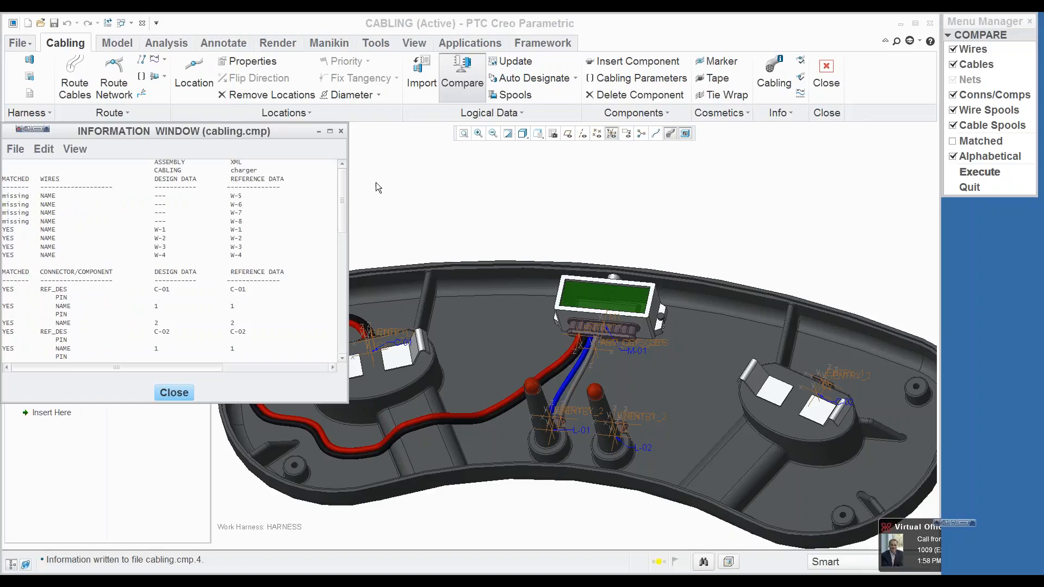
{"action": "left_click_drag", "start_coordinate": [351, 189], "coordinate": [788, 207]}
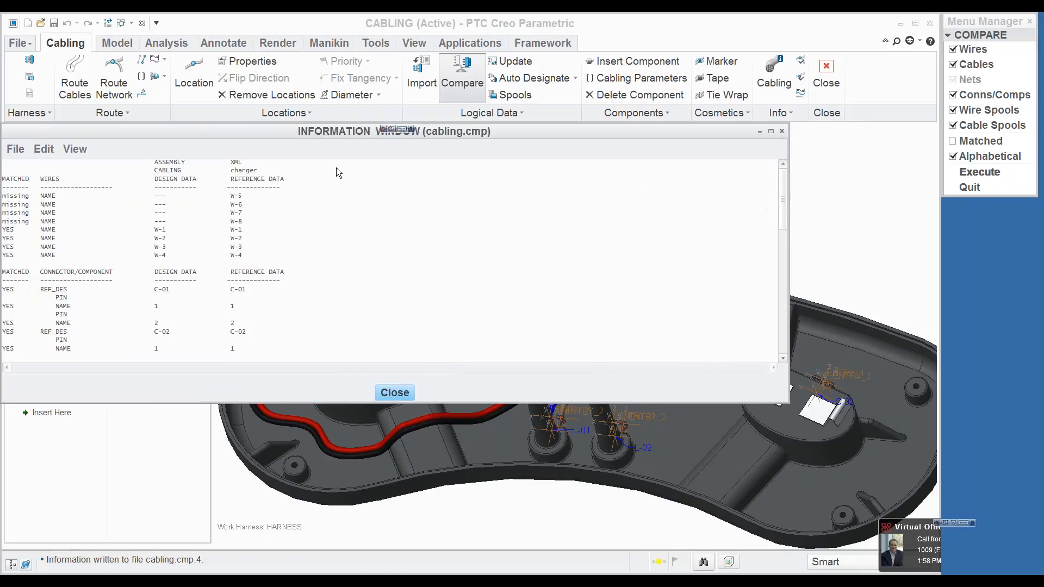
{"action": "left_click_drag", "start_coordinate": [258, 129], "coordinate": [263, 130]}
{"action": "left_click_drag", "start_coordinate": [530, 157], "coordinate": [534, 155]}
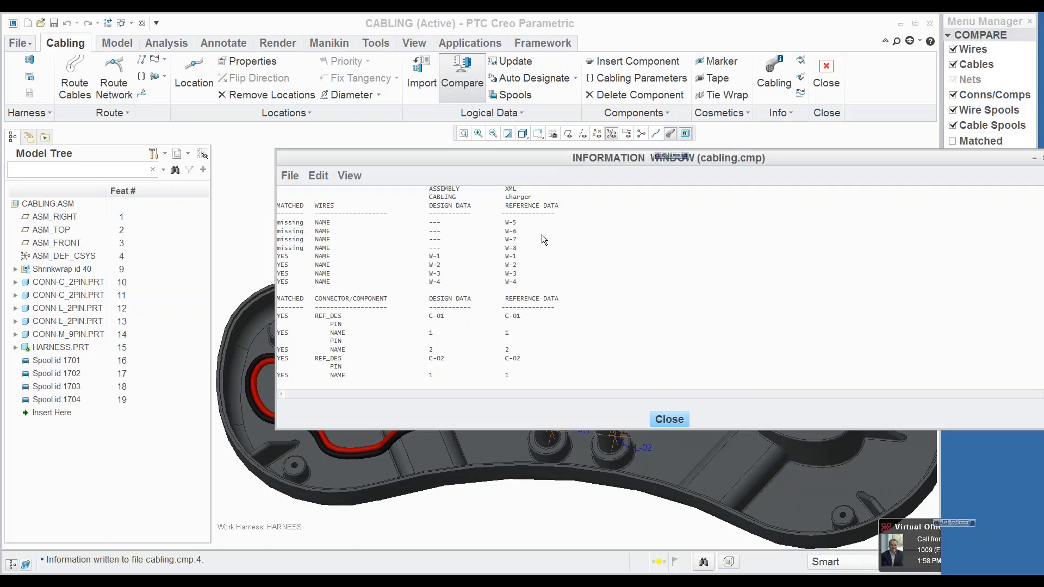
{"action": "left_click_drag", "start_coordinate": [477, 160], "coordinate": [372, 134]}
{"action": "left_click_drag", "start_coordinate": [952, 204], "coordinate": [946, 327]}
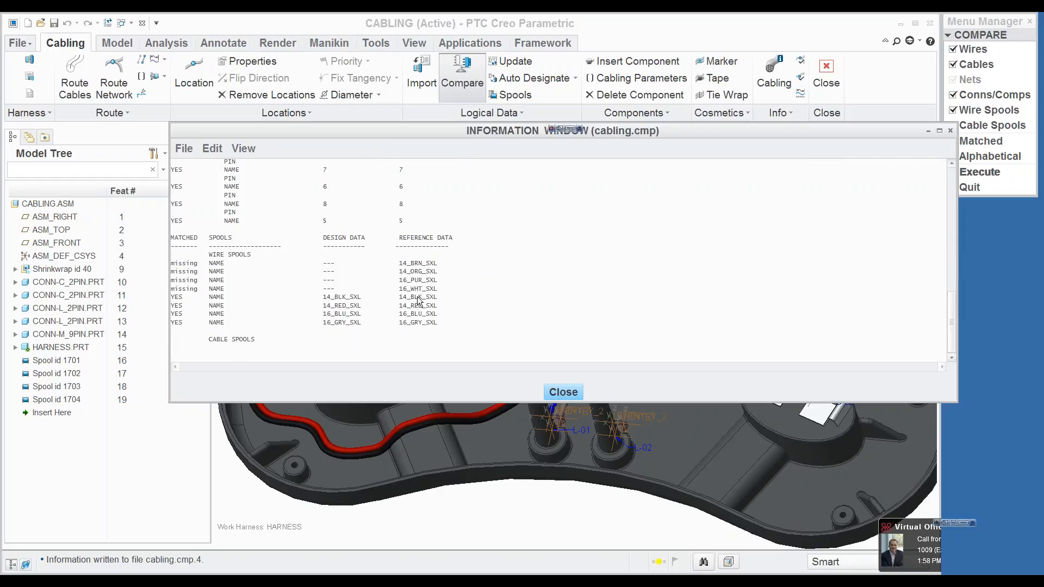
{"action": "left_click", "coordinate": [564, 393]}
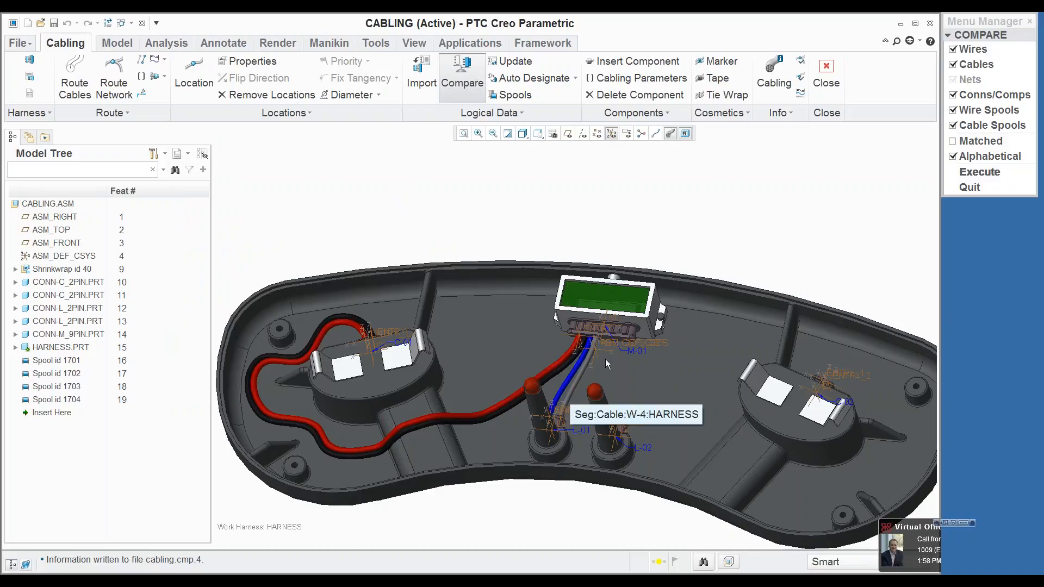
{"action": "left_click", "coordinate": [970, 187]}
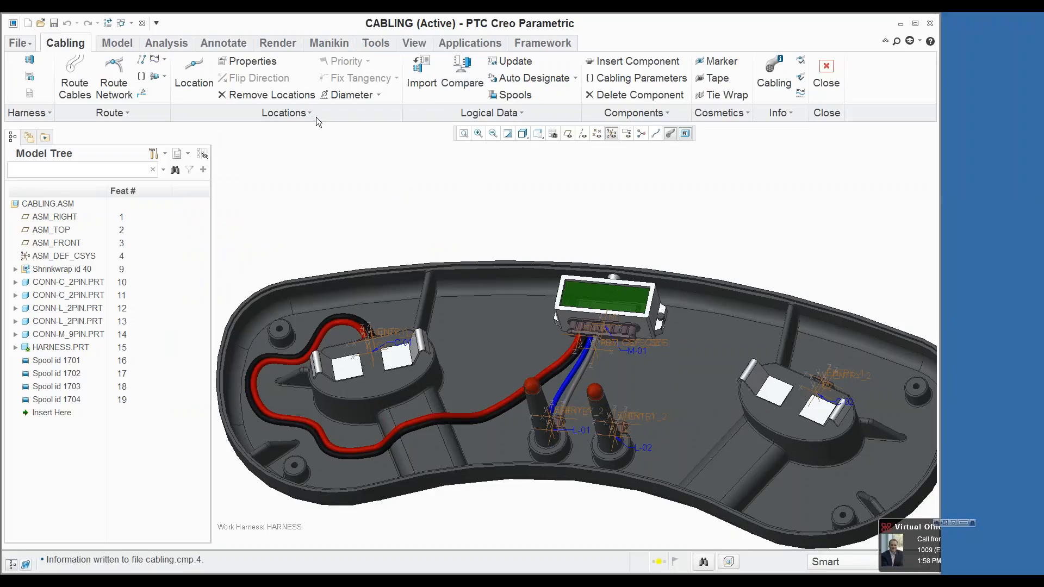
Step: Route wires W-5 and W-6 from connector M-01 to L-02 with the Simple Route type
{"action": "left_click", "coordinate": [75, 80]}
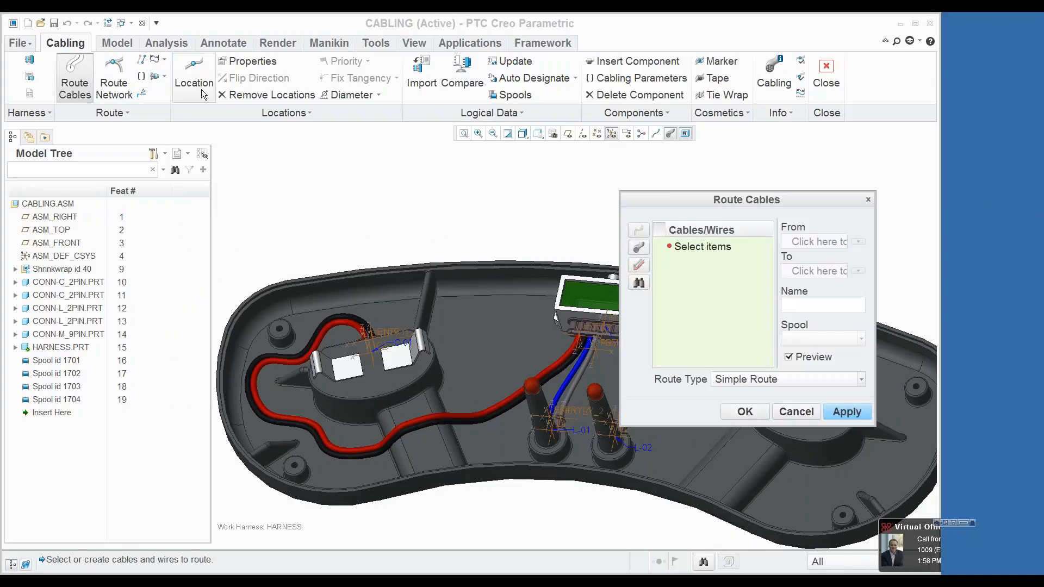
{"action": "left_click", "coordinate": [639, 283]}
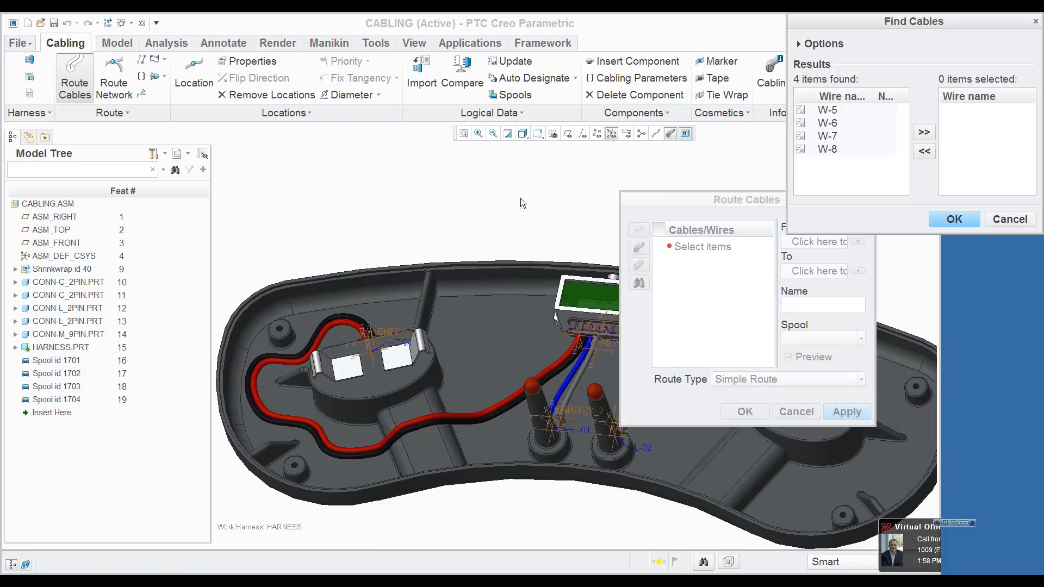
{"action": "left_click", "coordinate": [843, 111]}
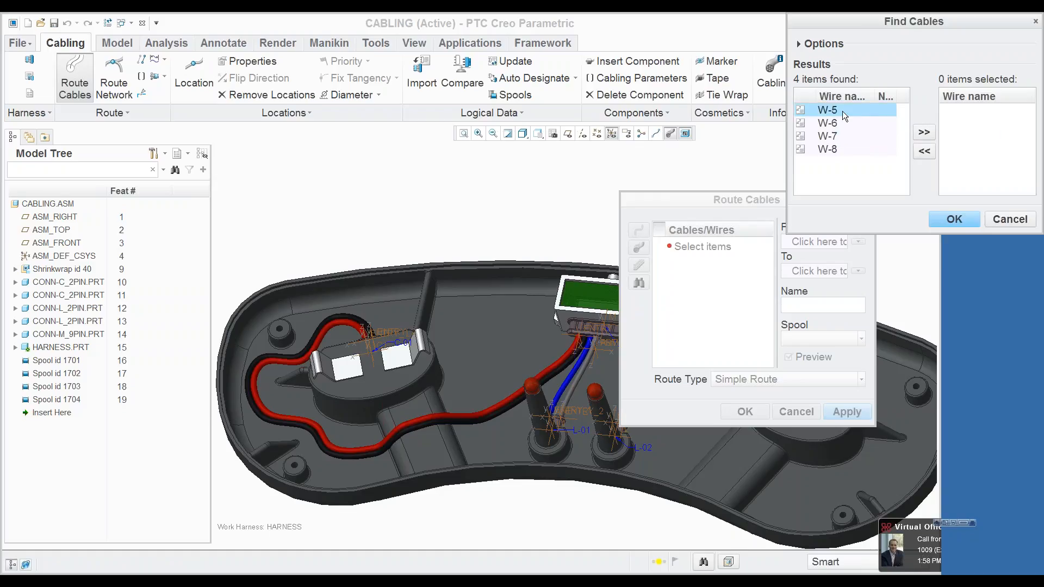
{"action": "left_click", "coordinate": [924, 132]}
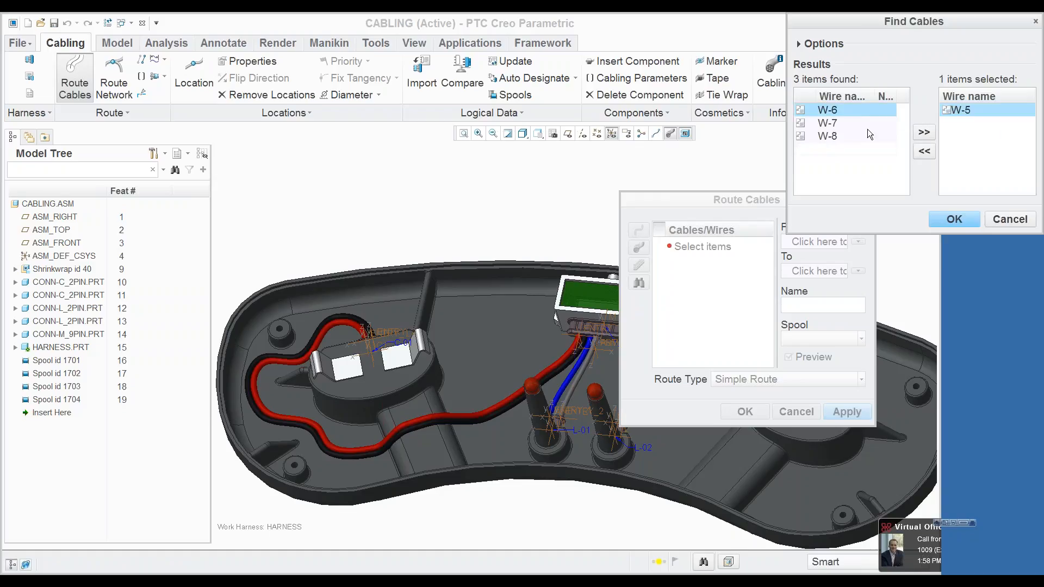
{"action": "left_click", "coordinate": [923, 134]}
{"action": "left_click", "coordinate": [954, 218]}
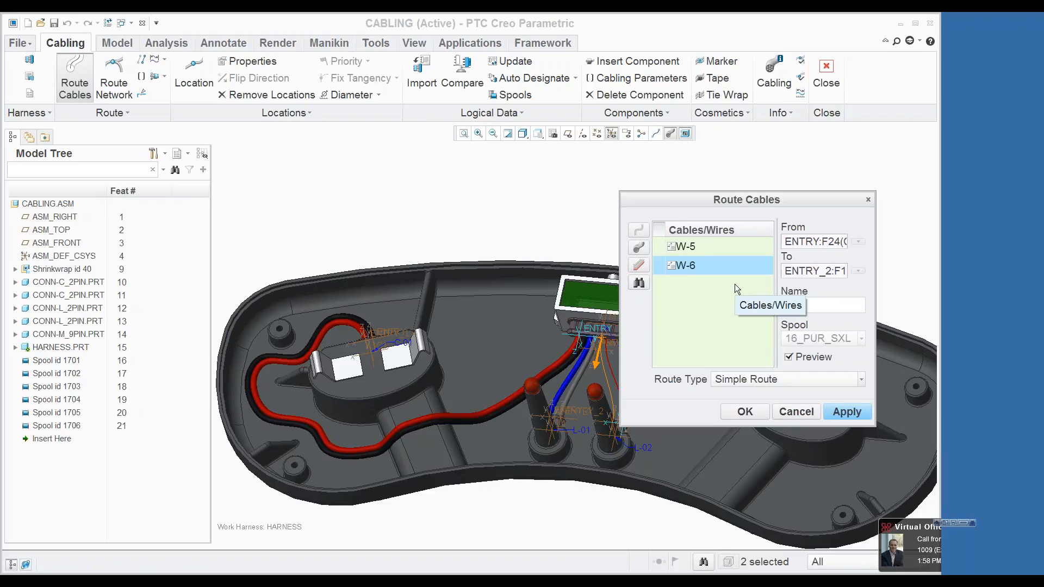
{"action": "left_click_drag", "start_coordinate": [718, 199], "coordinate": [782, 167]}
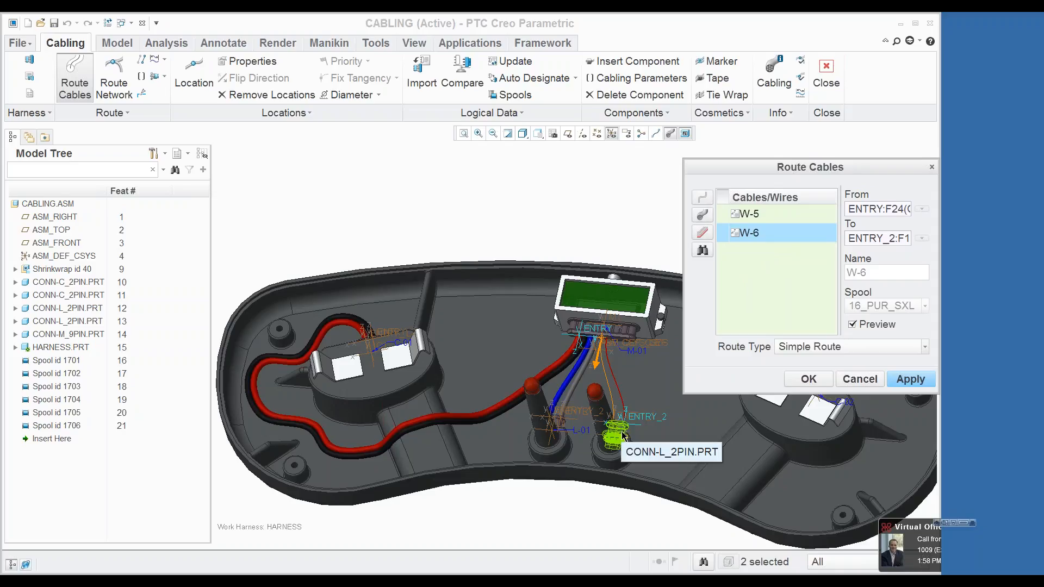
{"action": "left_click", "coordinate": [911, 379]}
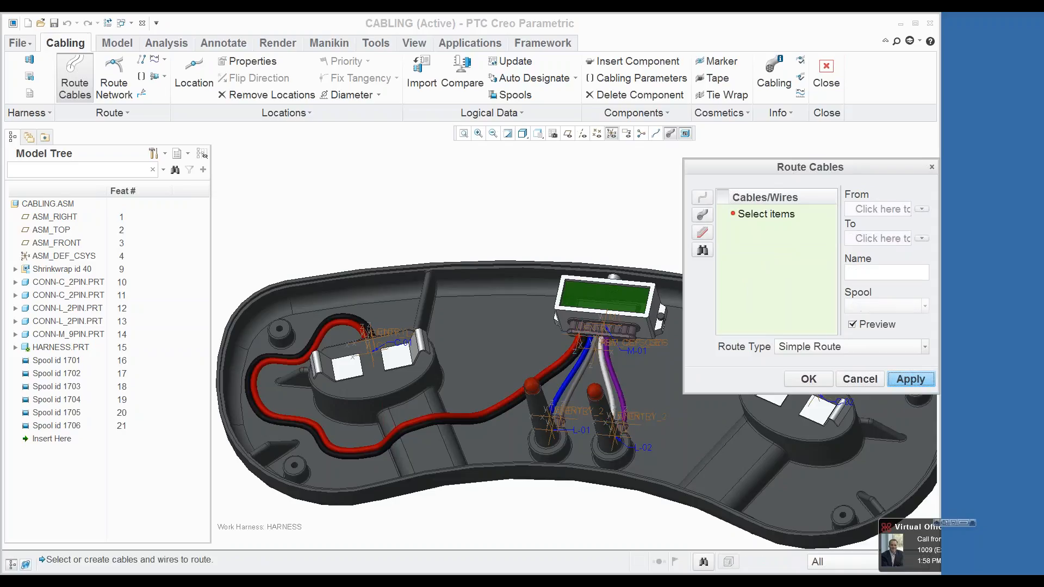
Step: Route wire W-7 from connector M-01 to C-02 with the Simple Route type
{"action": "left_click", "coordinate": [703, 250]}
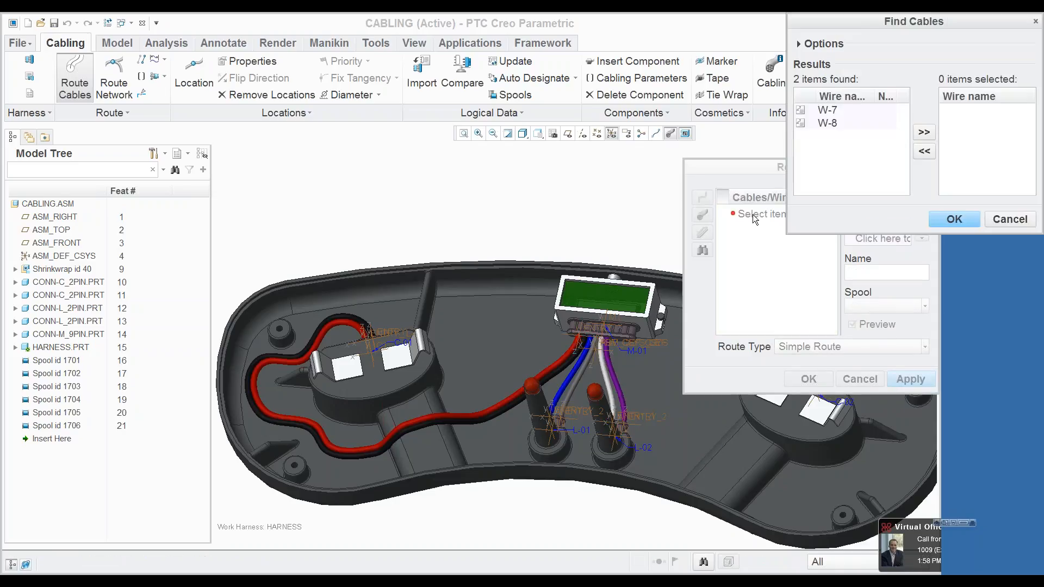
{"action": "left_click", "coordinate": [836, 110]}
{"action": "left_click", "coordinate": [924, 132]}
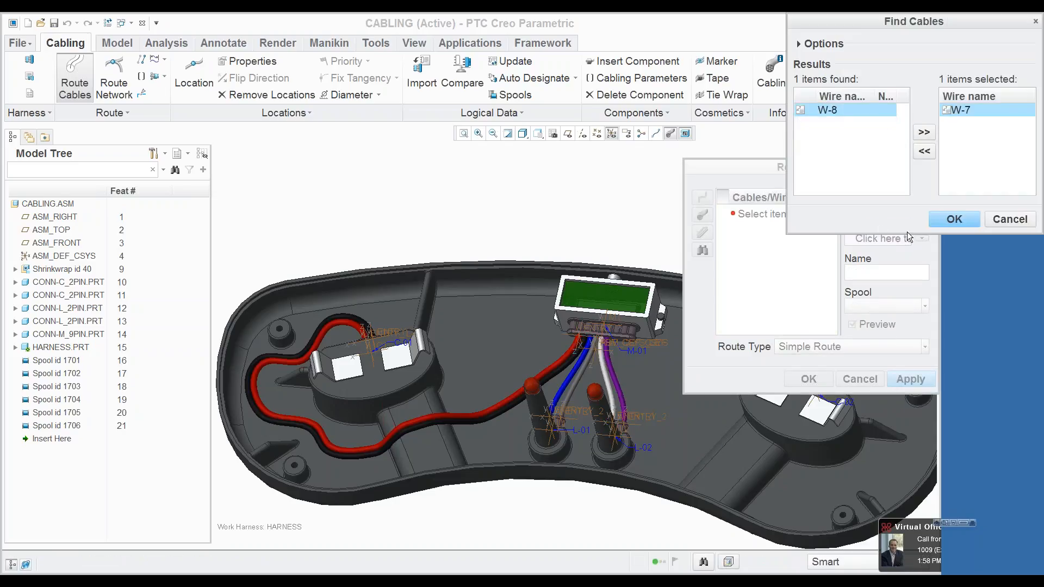
{"action": "left_click", "coordinate": [937, 220]}
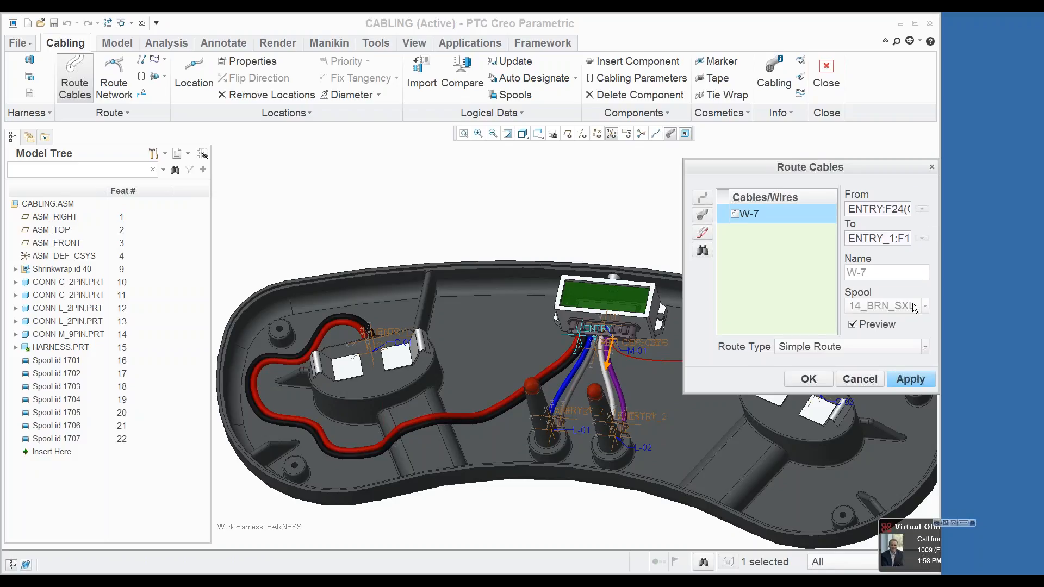
{"action": "left_click", "coordinate": [911, 379]}
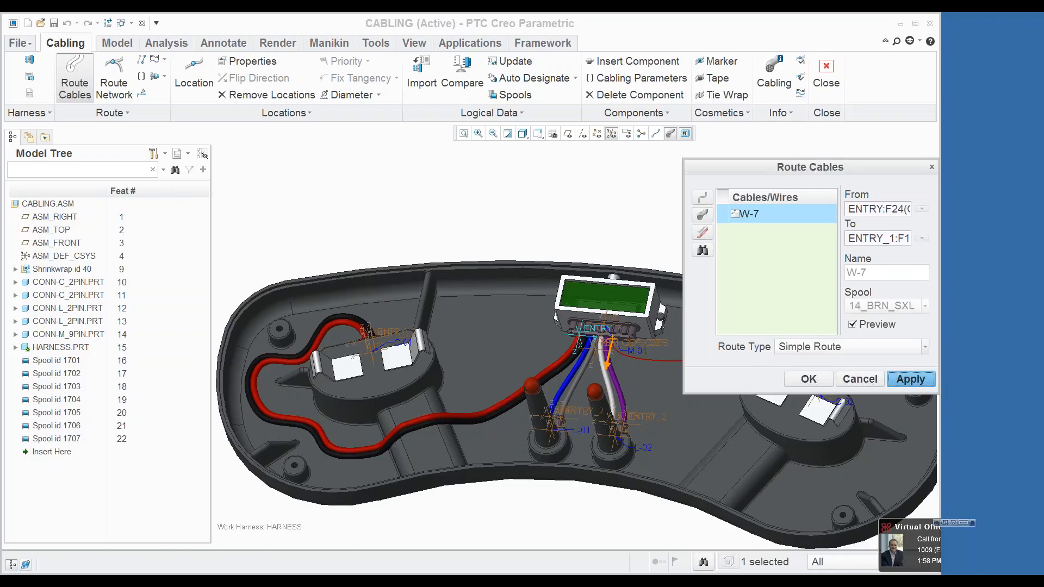
{"action": "left_click", "coordinate": [821, 379]}
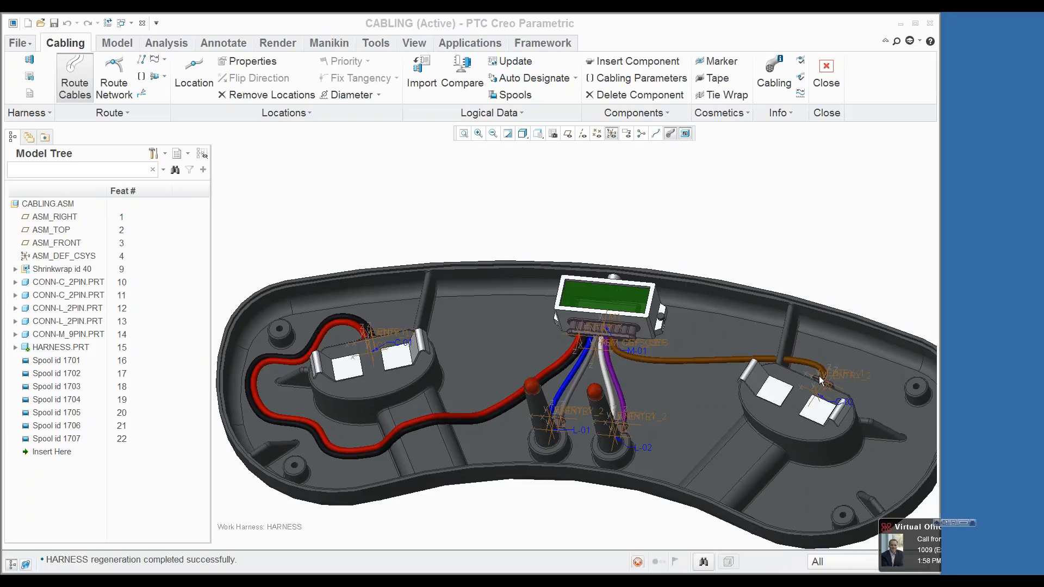
Step: Insert locations on the housing floor along W-7 so it curves down and around the outside of the C-02 connector mount
{"action": "right_click", "coordinate": [653, 360]}
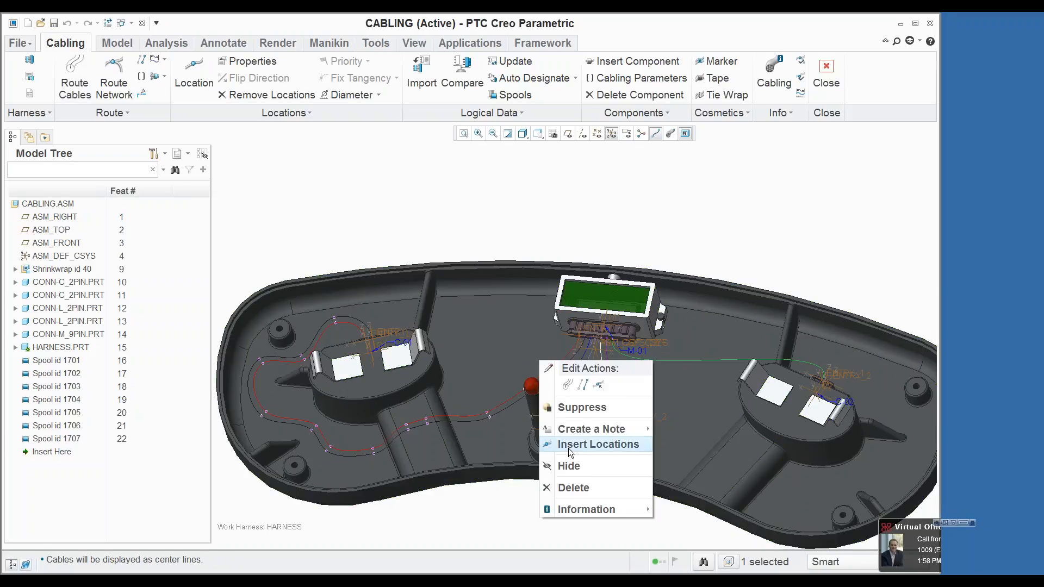
{"action": "left_click", "coordinate": [569, 449]}
{"action": "left_click", "coordinate": [638, 380]}
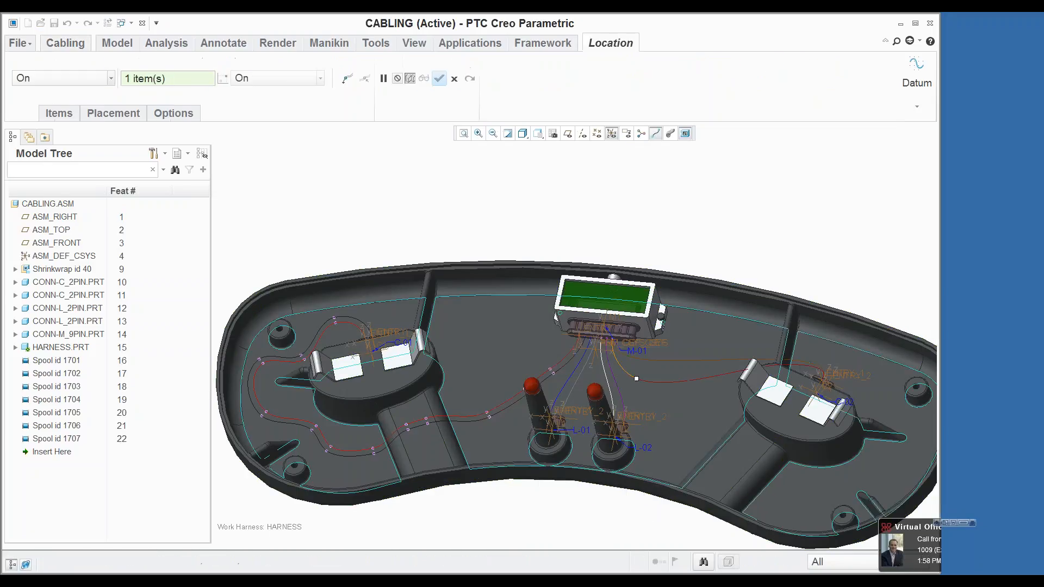
{"action": "left_click", "coordinate": [727, 451]}
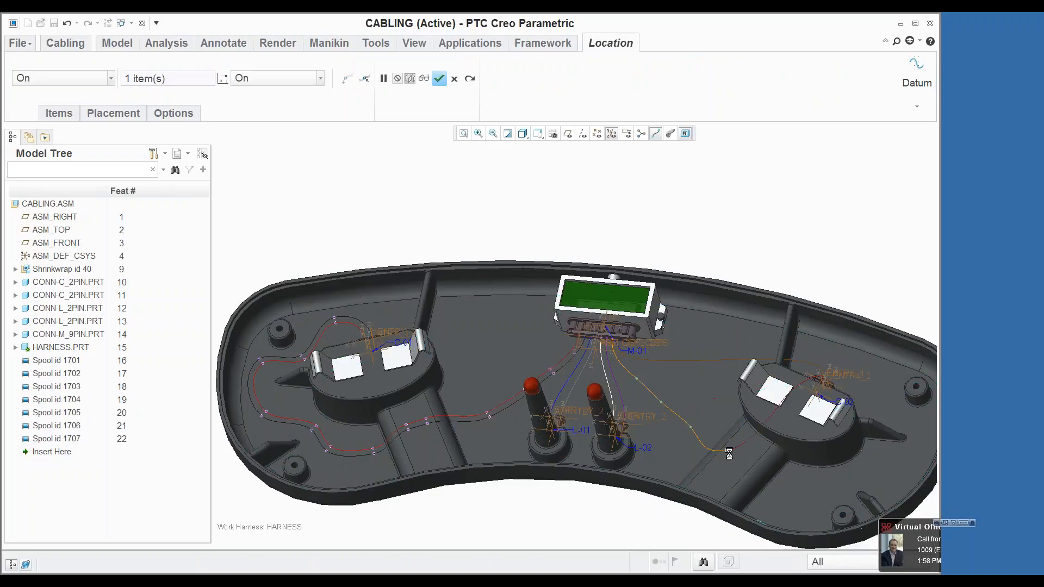
{"action": "left_click", "coordinate": [738, 459]}
{"action": "left_click", "coordinate": [793, 489]}
{"action": "left_click", "coordinate": [849, 478]}
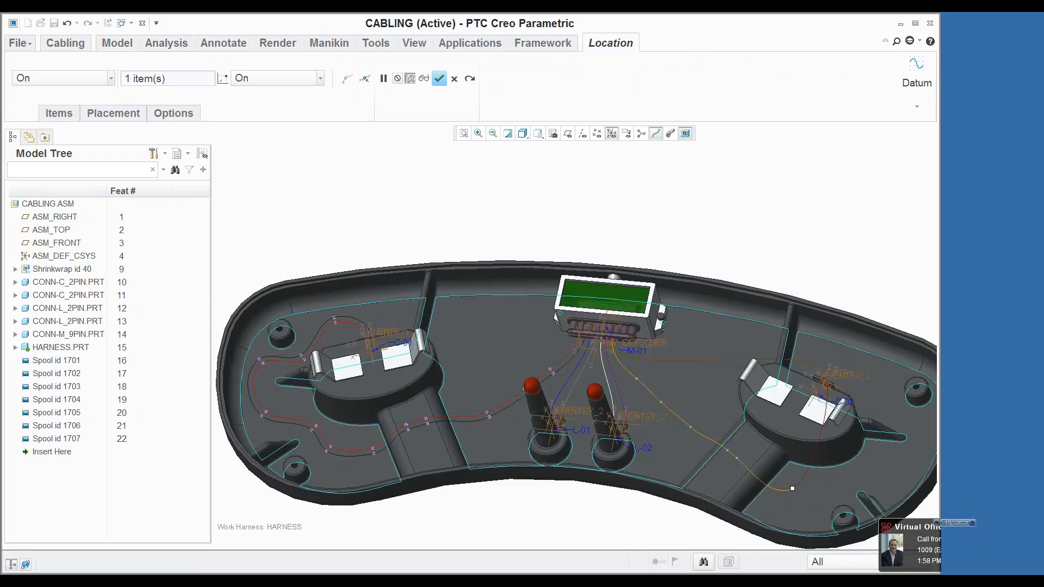
{"action": "left_click", "coordinate": [923, 437]}
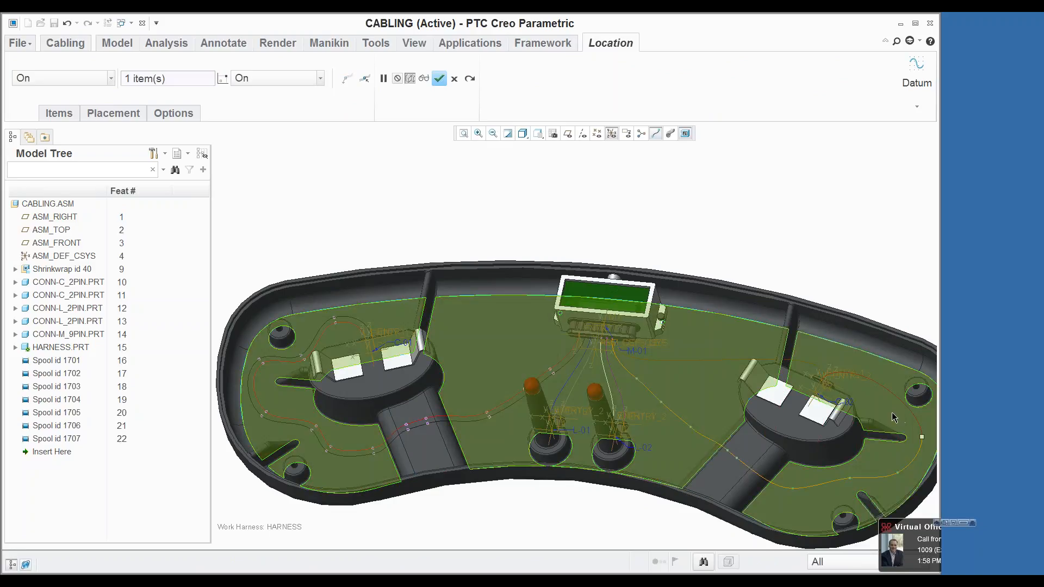
{"action": "left_click", "coordinate": [891, 408]}
{"action": "left_click", "coordinate": [880, 371]}
{"action": "middle_click", "coordinate": [829, 370]}
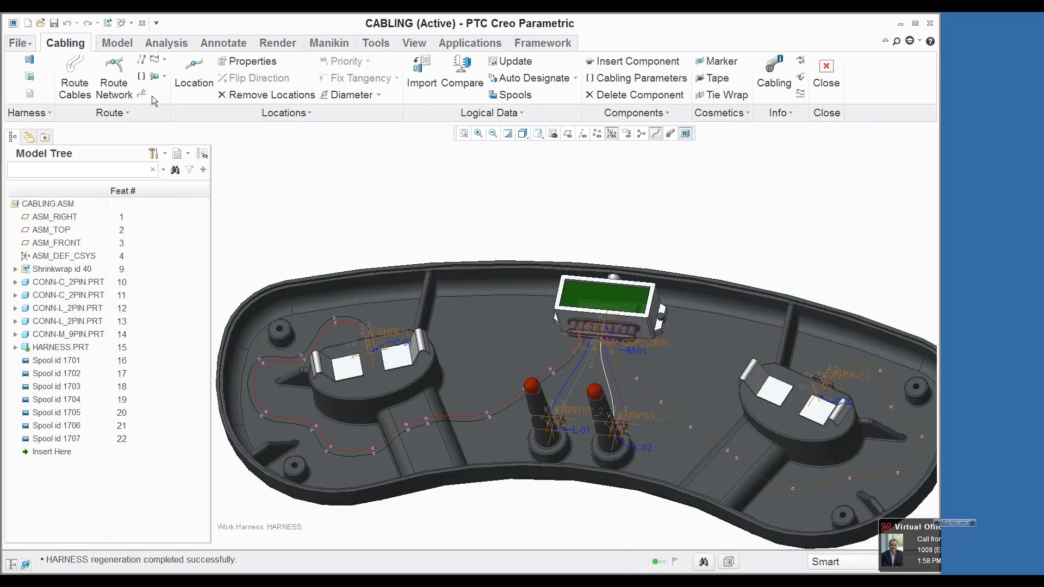
Step: Route wire W-8 with the Follow Cable type along W-7, from W-7's first inserted location to its last one near C-02
{"action": "left_click", "coordinate": [75, 81]}
{"action": "left_click", "coordinate": [702, 249]}
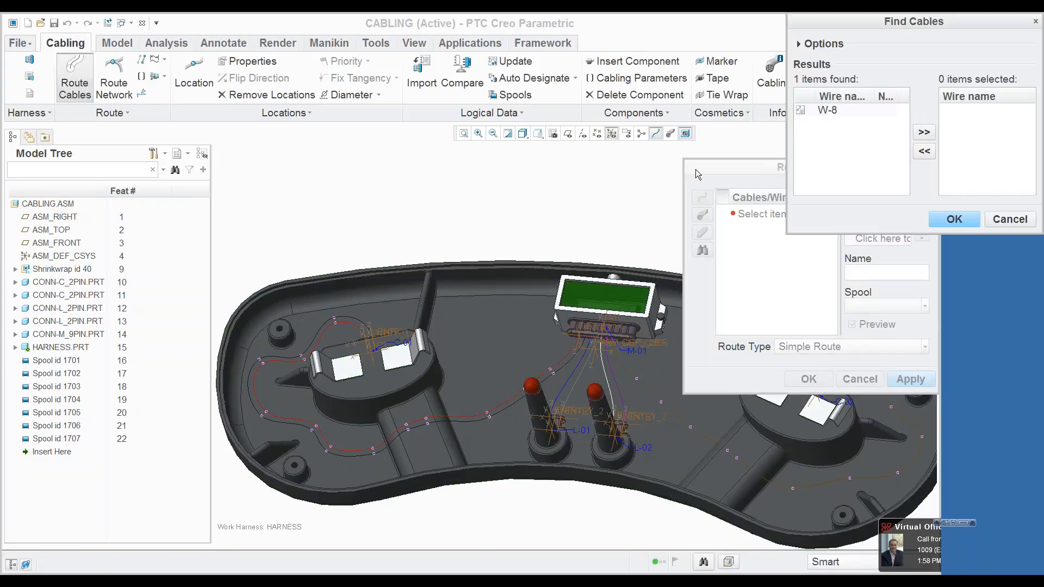
{"action": "left_click", "coordinate": [837, 110]}
{"action": "left_click", "coordinate": [925, 133]}
{"action": "left_click", "coordinate": [944, 218]}
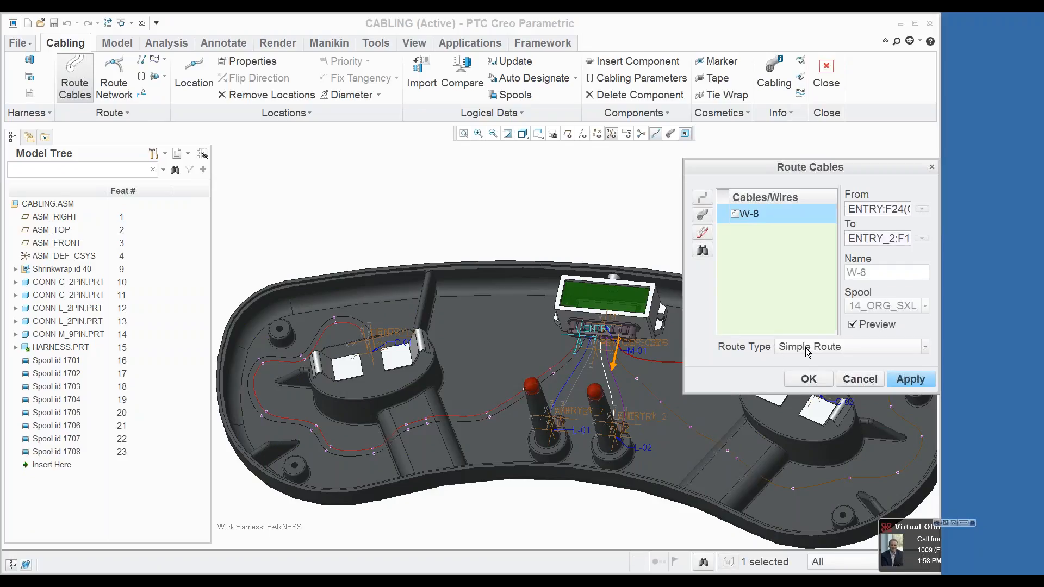
{"action": "left_click", "coordinate": [840, 347]}
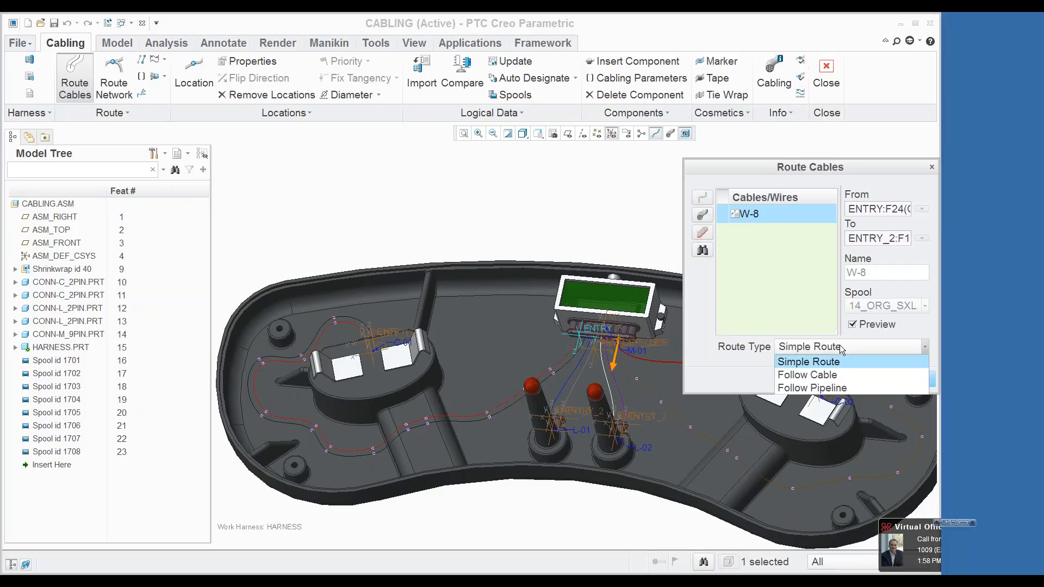
{"action": "left_click", "coordinate": [820, 375]}
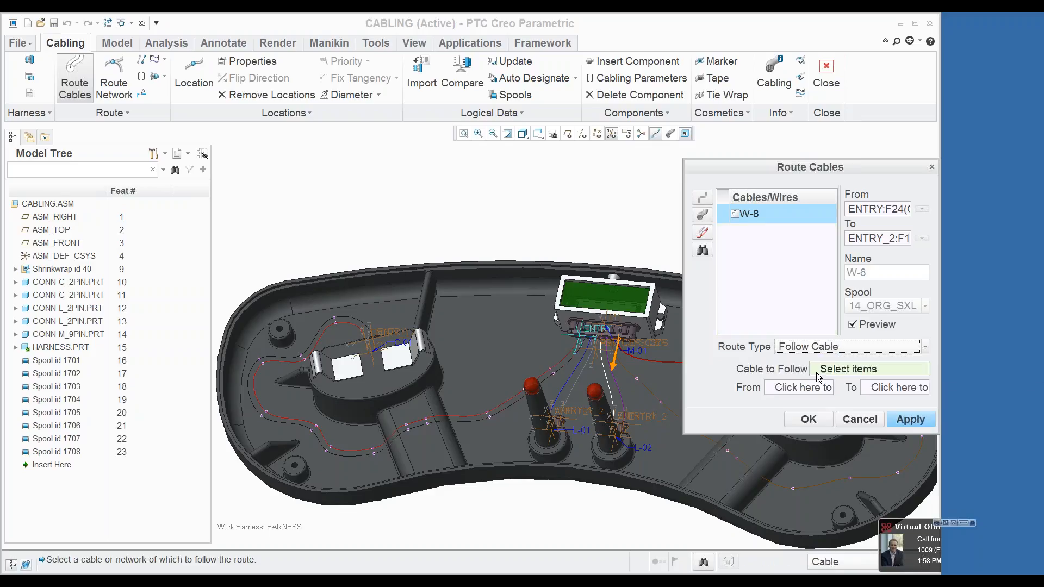
{"action": "left_click", "coordinate": [647, 388]}
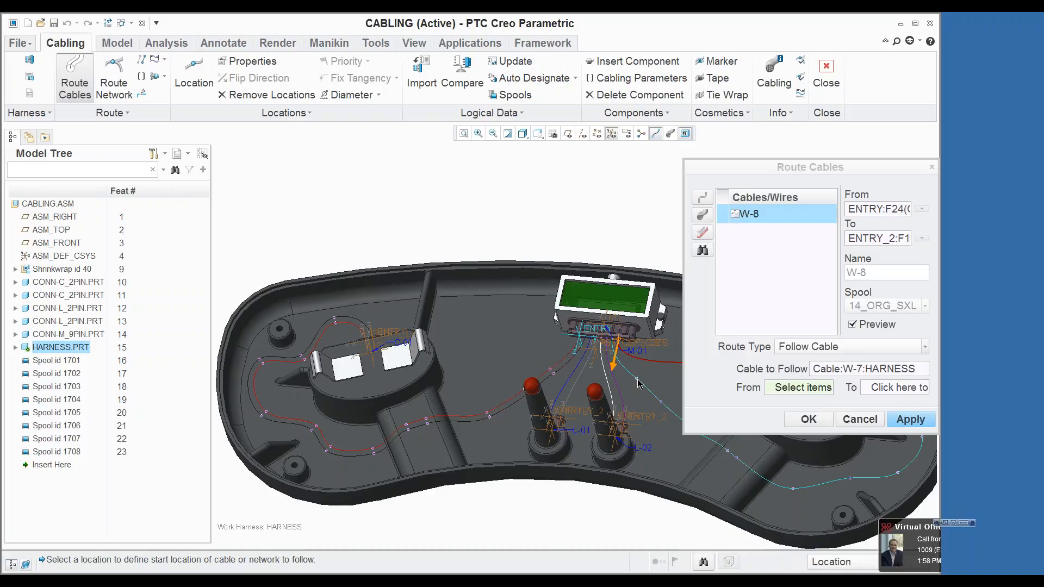
{"action": "left_click", "coordinate": [639, 382]}
{"action": "key", "text": "ctrl+d"}
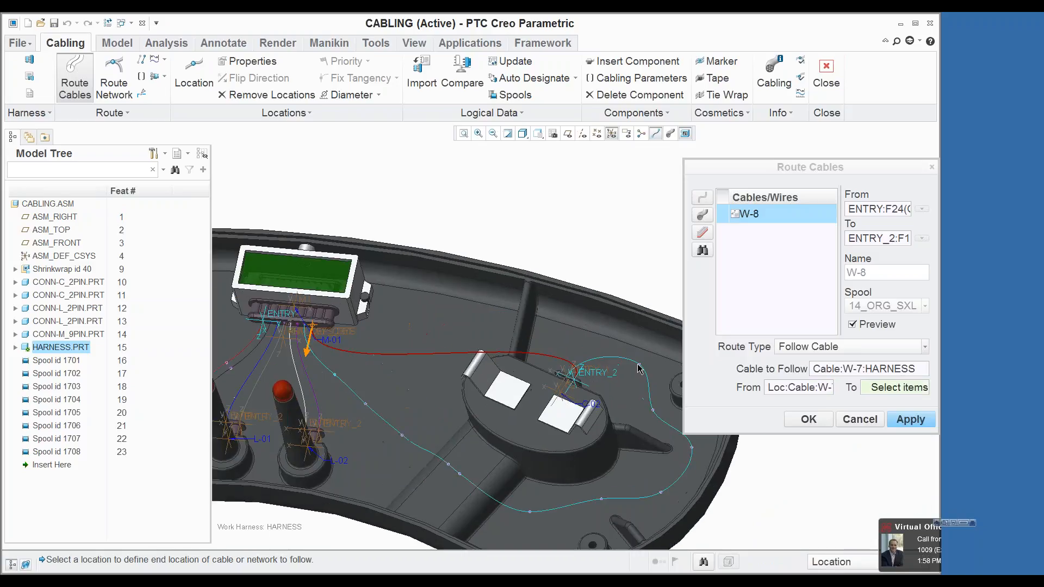
{"action": "left_click", "coordinate": [639, 365]}
{"action": "left_click", "coordinate": [810, 418]}
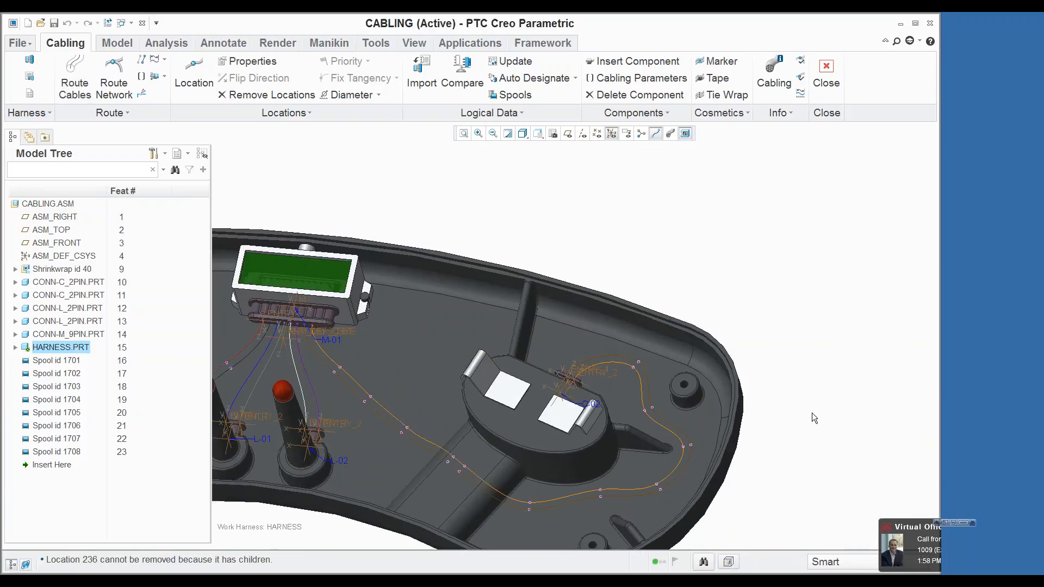
Step: Display the cables with their correct thickness and orient the model to the TOP view
{"action": "left_click", "coordinate": [674, 133]}
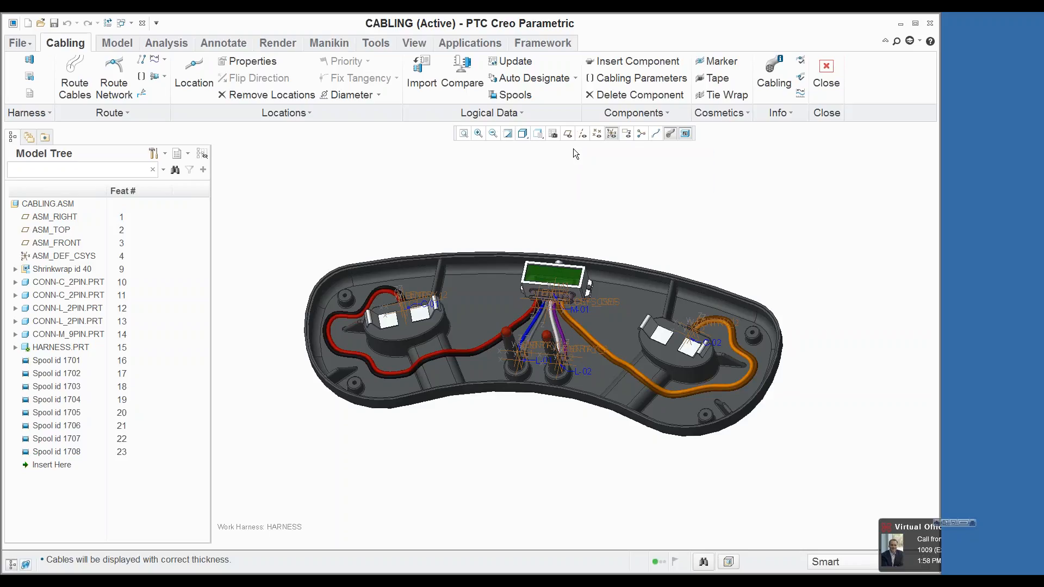
{"action": "left_click", "coordinate": [525, 135]}
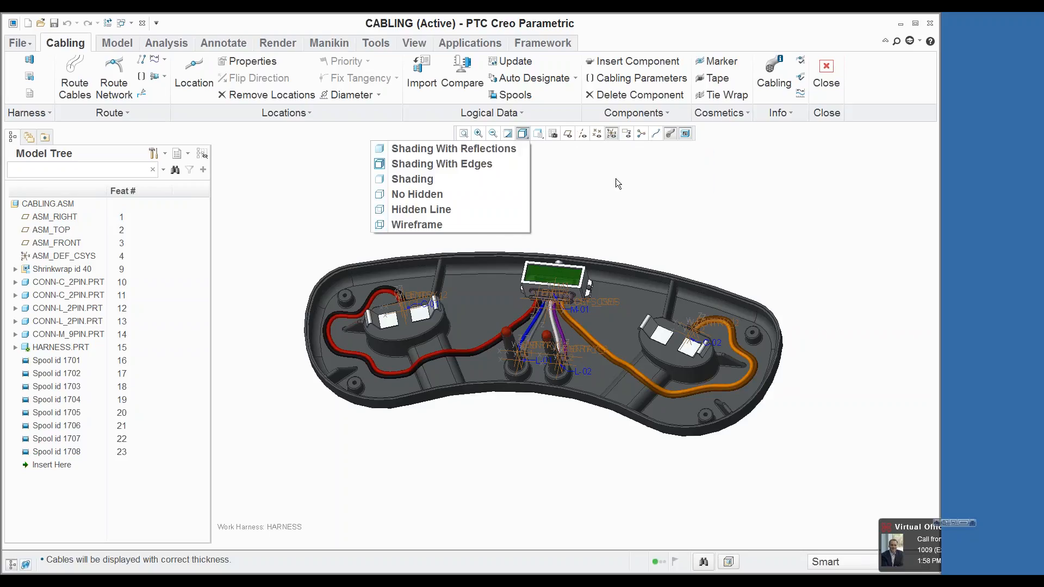
{"action": "left_click", "coordinate": [539, 136]}
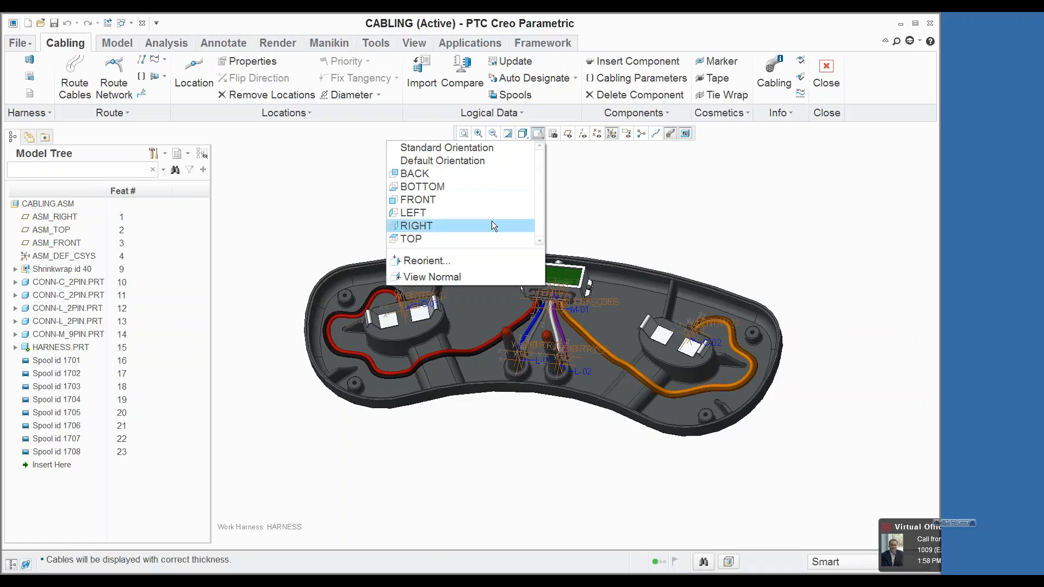
{"action": "left_click", "coordinate": [463, 238]}
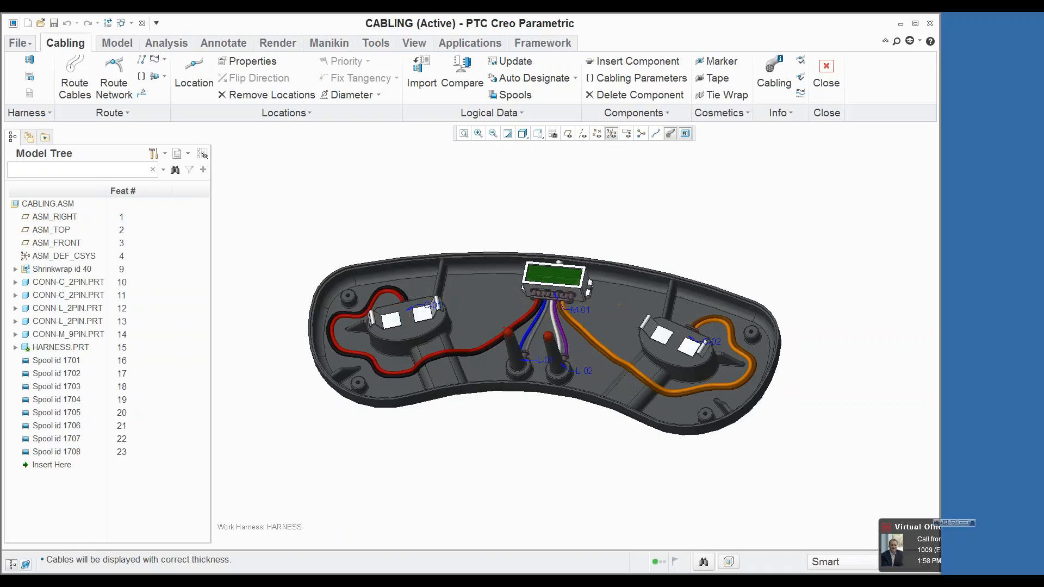
Step: Show the cables as centerlines and set all intermediate locations along the C-01 and C-02 cable runs to Flat grouping with angle 180
{"action": "left_click", "coordinate": [655, 133]}
{"action": "scroll", "coordinate": [578, 309], "scroll_direction": "up", "scroll_amount": 4}
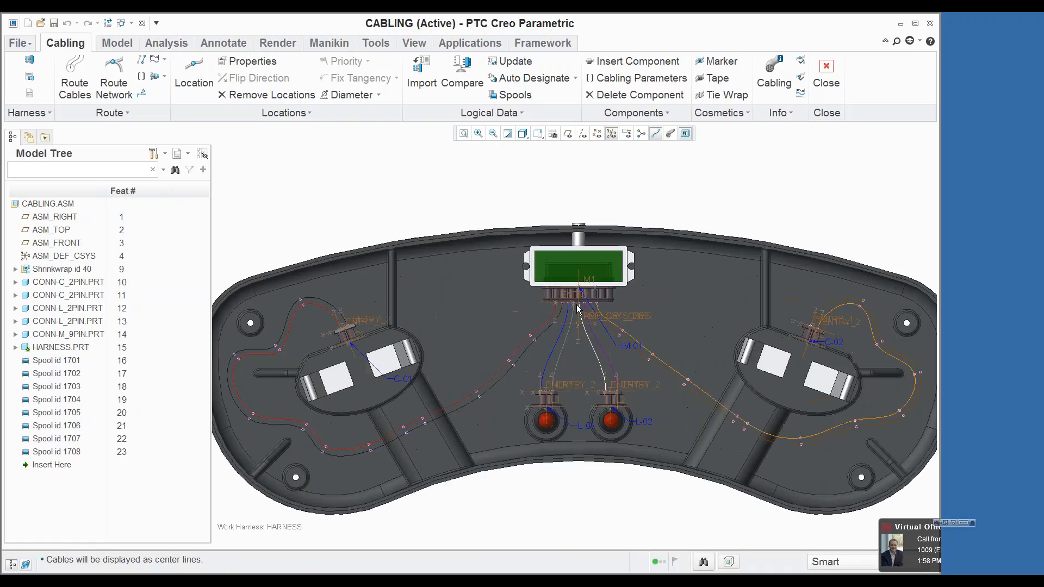
{"action": "left_click", "coordinate": [302, 299]}
{"action": "left_click", "coordinate": [239, 361], "text": "ctrl"}
{"action": "left_click", "coordinate": [239, 360], "text": "ctrl"}
{"action": "left_click", "coordinate": [251, 419], "text": "ctrl"}
{"action": "left_click", "coordinate": [303, 431], "text": "ctrl"}
{"action": "left_click", "coordinate": [324, 451], "text": "ctrl"}
{"action": "left_click", "coordinate": [370, 450], "text": "ctrl"}
{"action": "left_click", "coordinate": [407, 433], "text": "ctrl"}
{"action": "left_click", "coordinate": [425, 423], "text": "ctrl"}
{"action": "left_click", "coordinate": [479, 397], "text": "ctrl"}
{"action": "left_click", "coordinate": [509, 360], "text": "ctrl"}
{"action": "left_click", "coordinate": [533, 337], "text": "ctrl"}
{"action": "left_click", "coordinate": [649, 359], "text": "ctrl"}
{"action": "left_click", "coordinate": [687, 380], "text": "ctrl"}
{"action": "left_click", "coordinate": [737, 418], "text": "ctrl"}
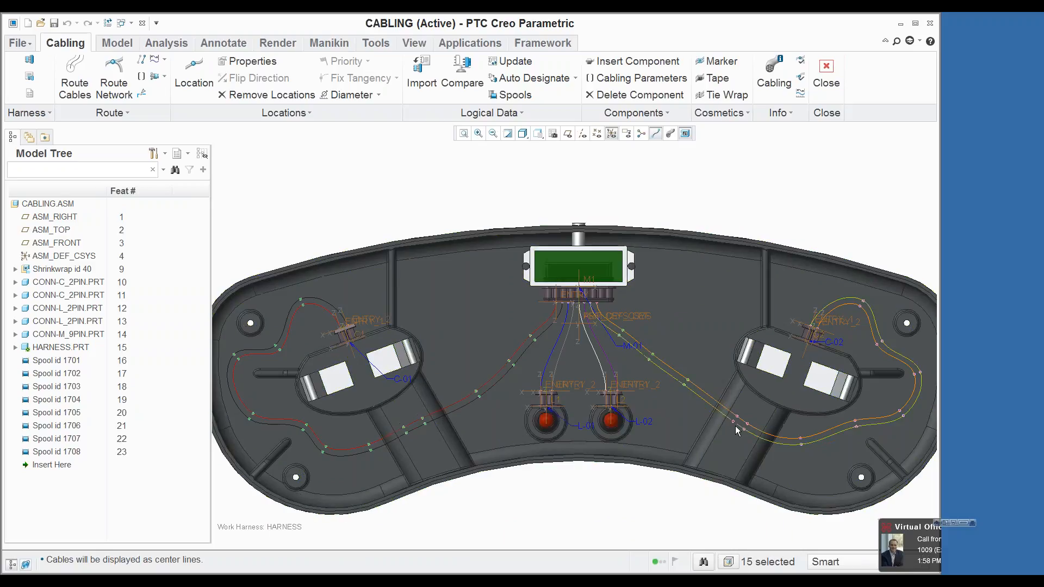
{"action": "left_click", "coordinate": [748, 423], "text": "ctrl"}
{"action": "left_click", "coordinate": [801, 438], "text": "ctrl"}
{"action": "left_click", "coordinate": [855, 420], "text": "ctrl"}
{"action": "left_click", "coordinate": [900, 411], "text": "ctrl"}
{"action": "left_click", "coordinate": [919, 374], "text": "ctrl"}
{"action": "left_click", "coordinate": [882, 343], "text": "ctrl"}
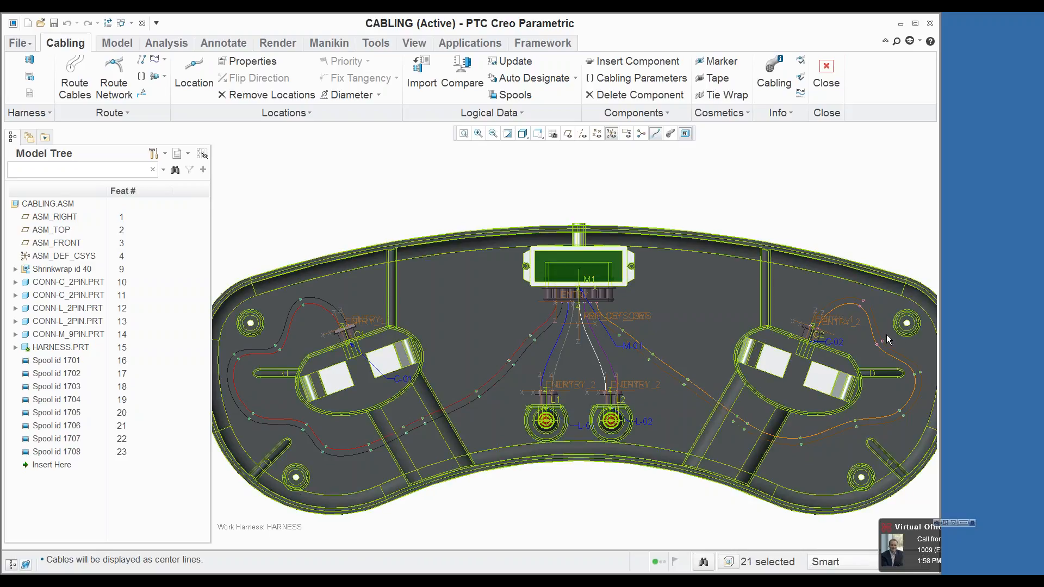
{"action": "left_click", "coordinate": [864, 301], "text": "ctrl"}
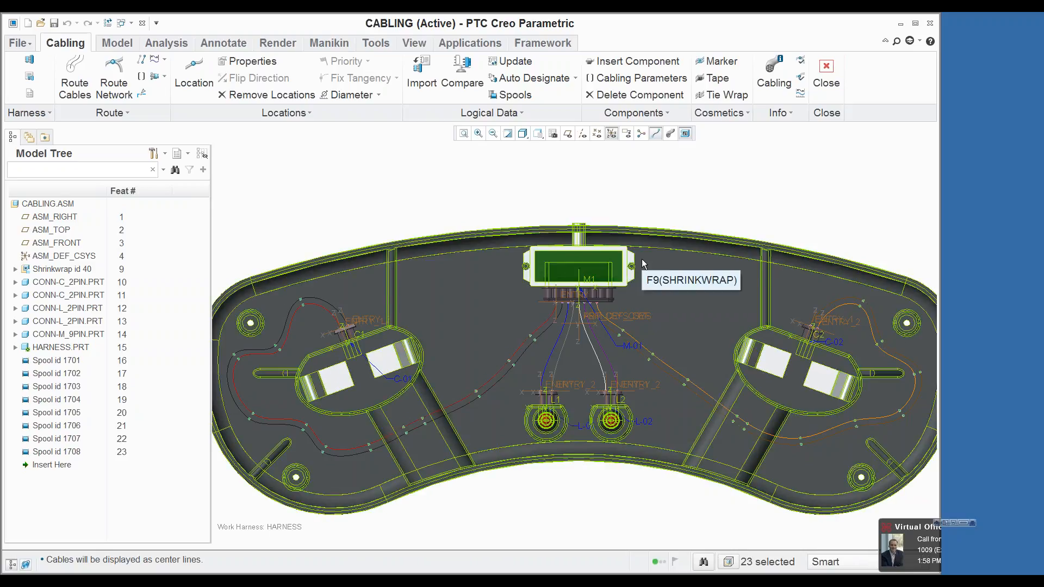
{"action": "left_click", "coordinate": [273, 62]}
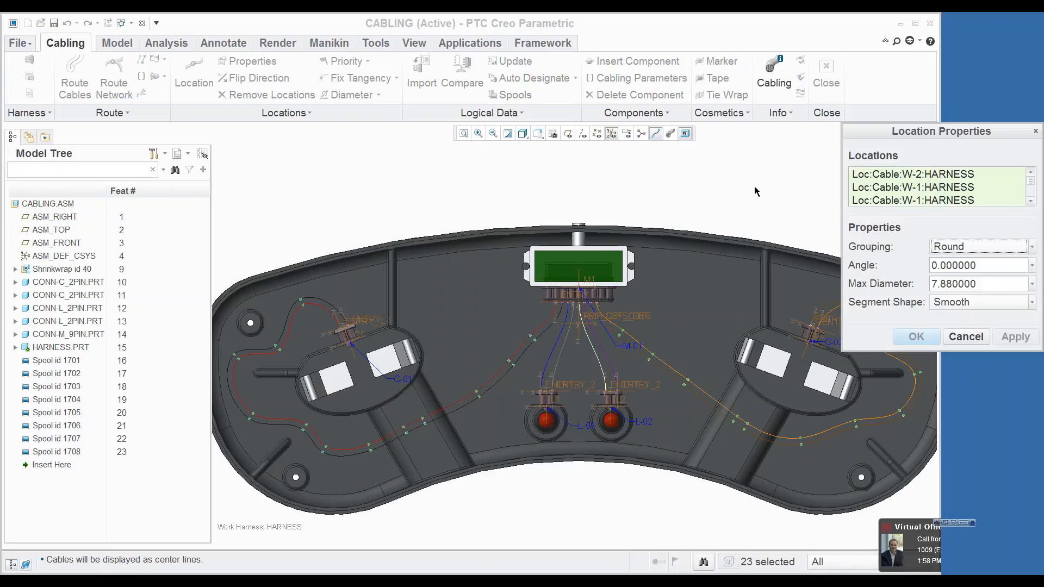
{"action": "left_click", "coordinate": [947, 248]}
{"action": "left_click", "coordinate": [943, 275]}
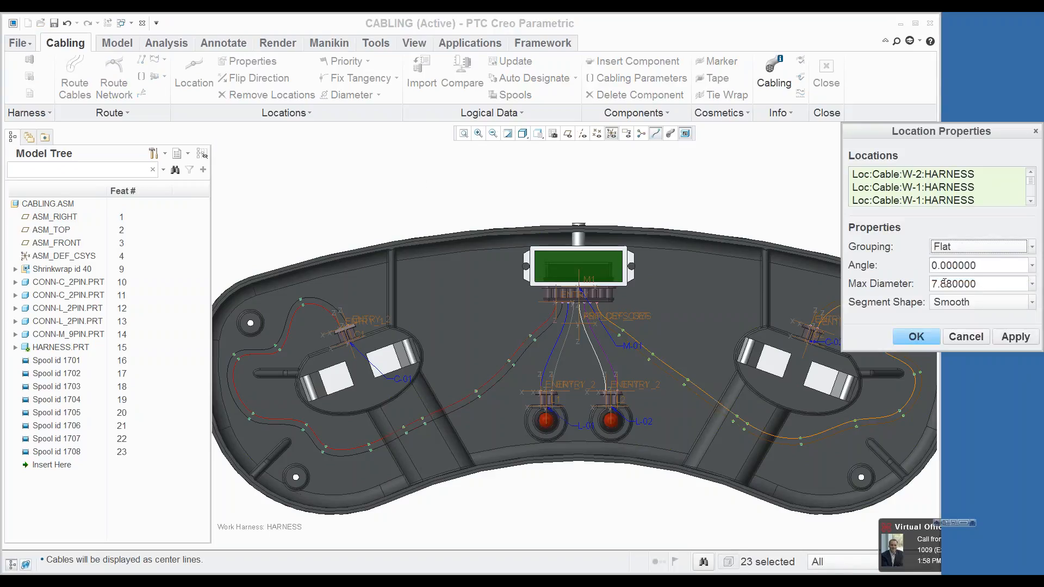
{"action": "double_click", "coordinate": [947, 266]}
{"action": "type", "text": "180"}
{"action": "key", "text": "Return"}
{"action": "left_click", "coordinate": [916, 337]}
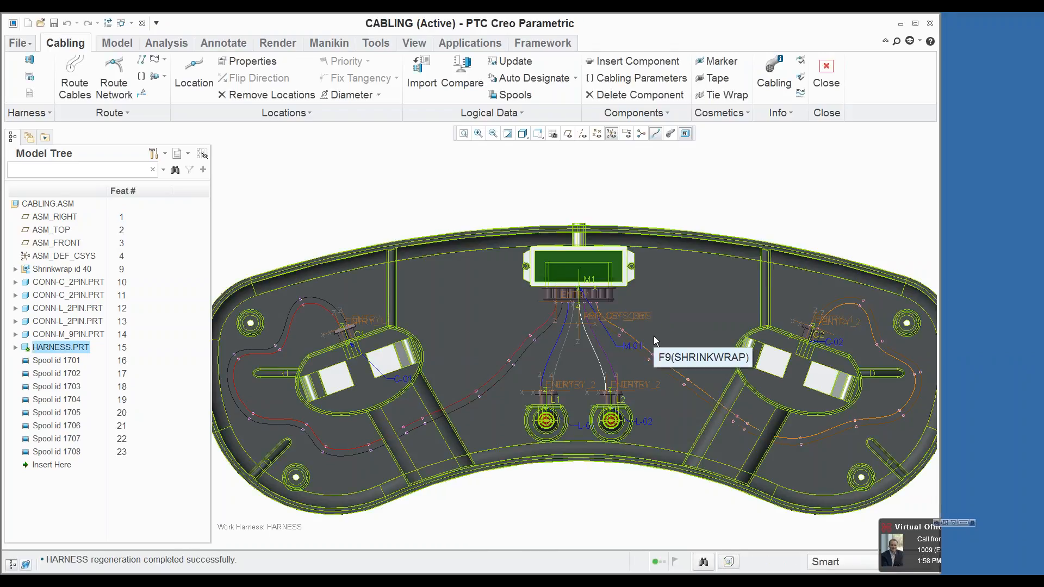
{"action": "scroll", "coordinate": [533, 199], "scroll_direction": "up", "scroll_amount": 3}
Step: Create a new Manufacturing model of the Harness sub-type named harn_mfg
{"action": "left_click", "coordinate": [28, 22]}
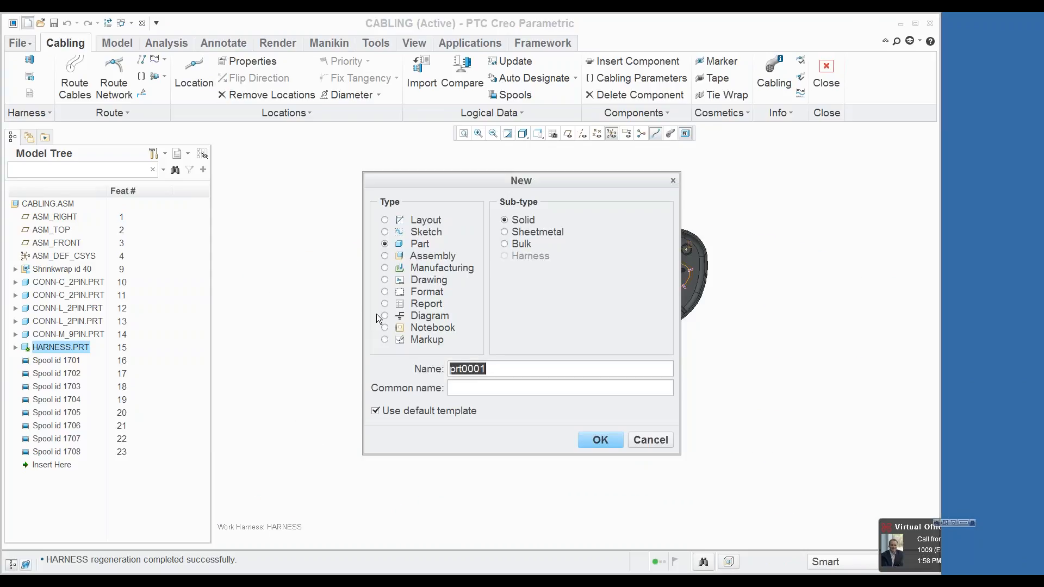
{"action": "left_click", "coordinate": [430, 268]}
{"action": "left_click", "coordinate": [536, 293]}
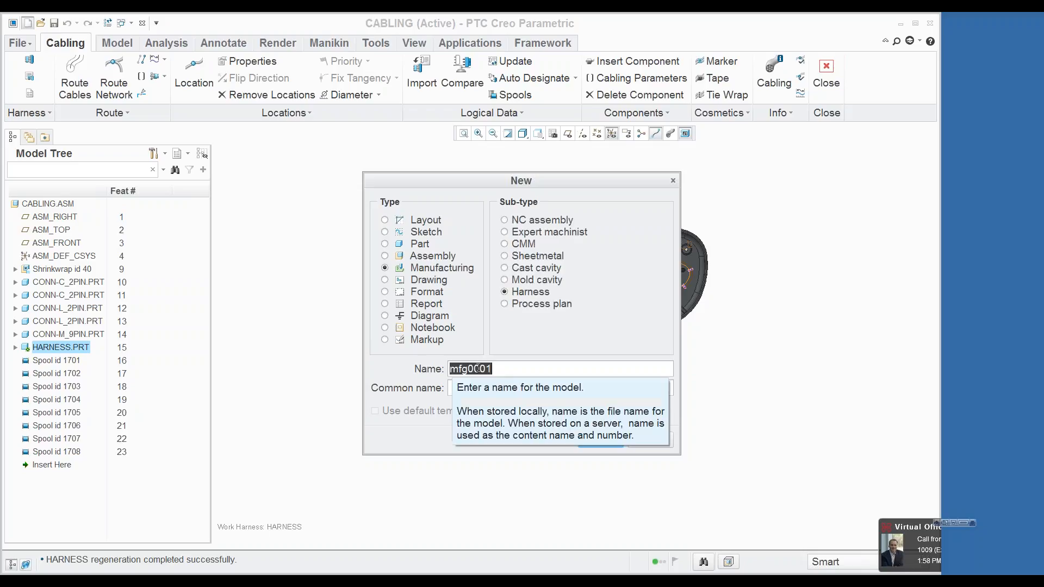
{"action": "type", "text": "hsrn_mfg"}
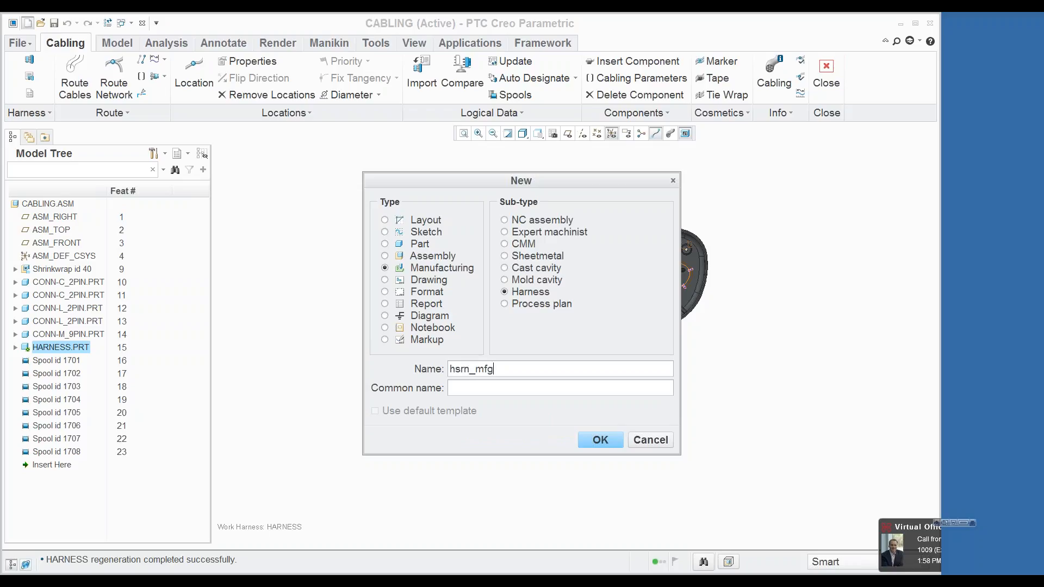
{"action": "key", "text": "BackSpace"}
{"action": "key", "text": "BackSpace"}
{"action": "key", "text": "BackSpace"}
{"action": "type", "text": "arn"}
{"action": "left_click", "coordinate": [605, 440]}
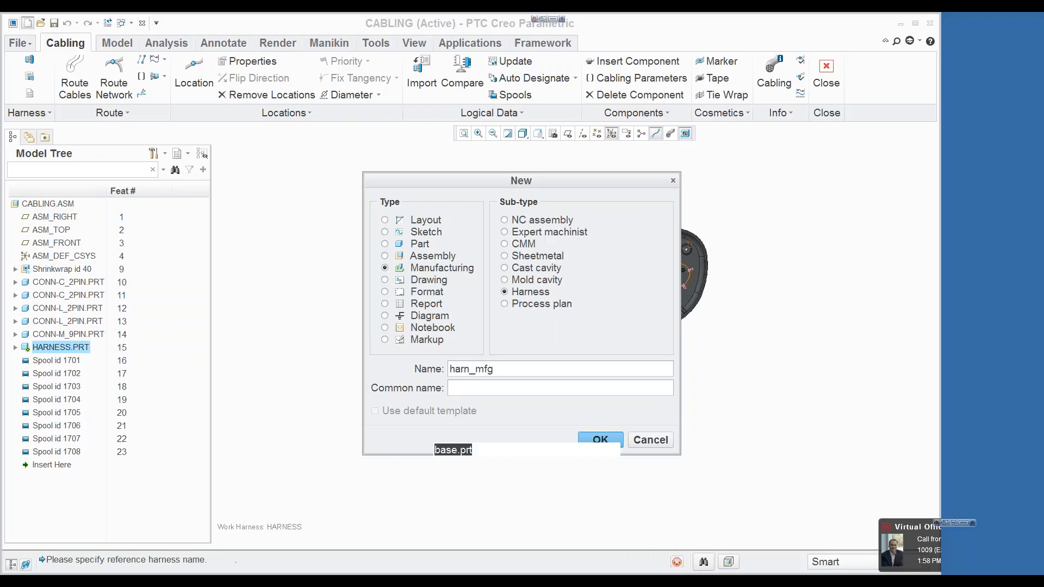
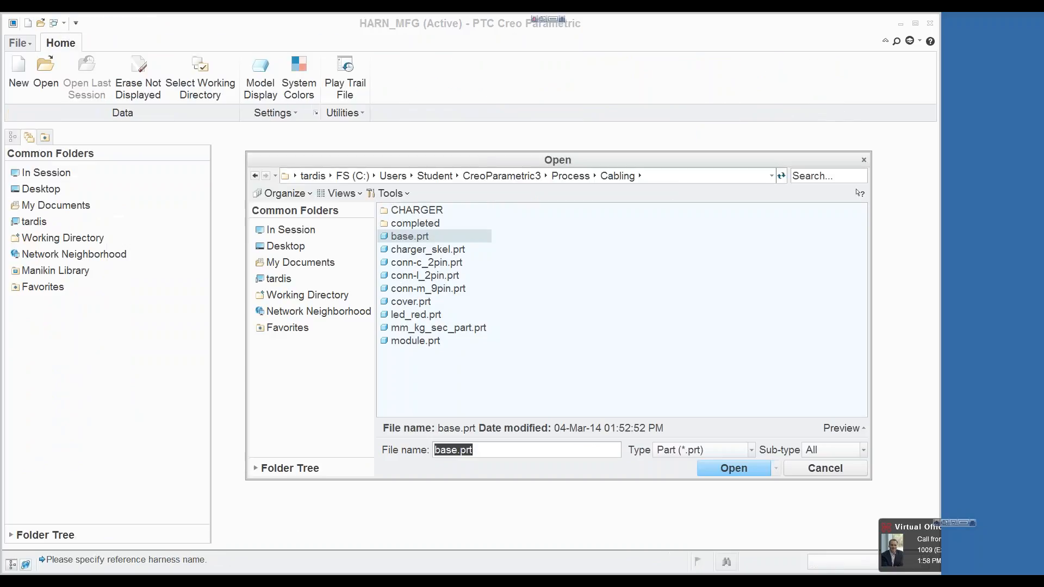
Step: Open harness.prt from the models in session as the reference harness, using its Master Rep representation
{"action": "left_click", "coordinate": [298, 231]}
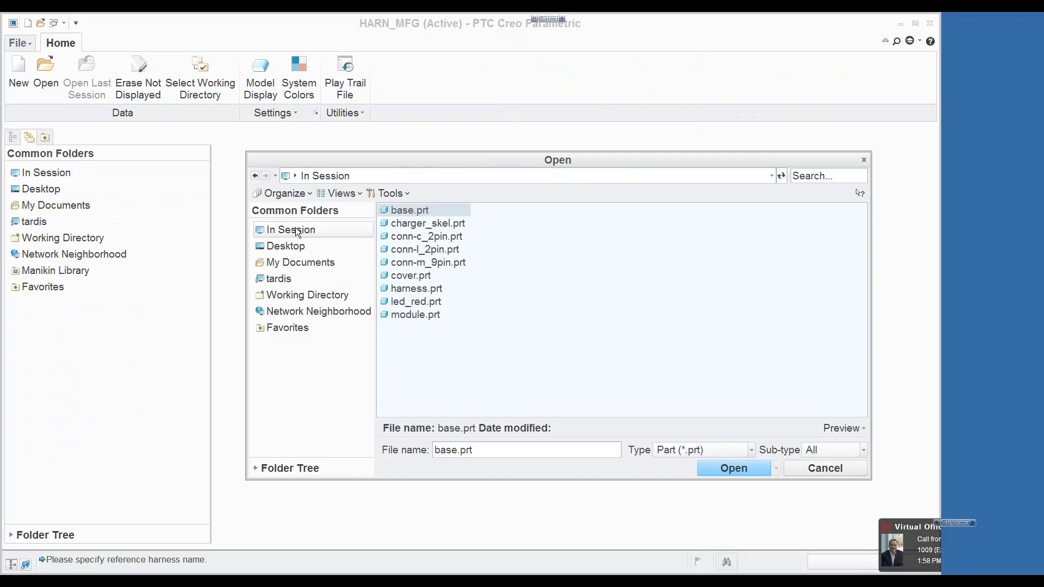
{"action": "left_click", "coordinate": [455, 292]}
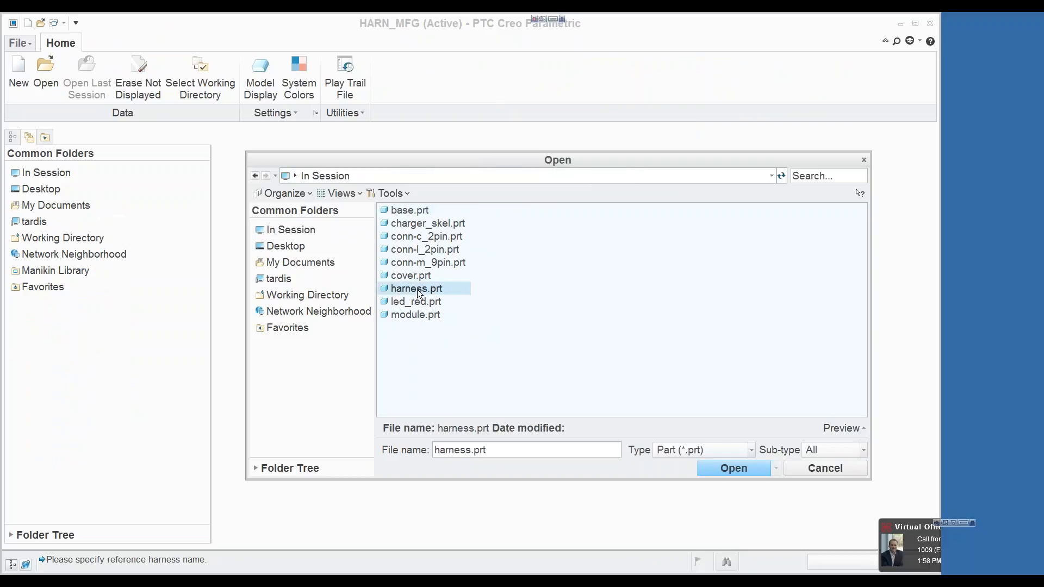
{"action": "left_click", "coordinate": [706, 469]}
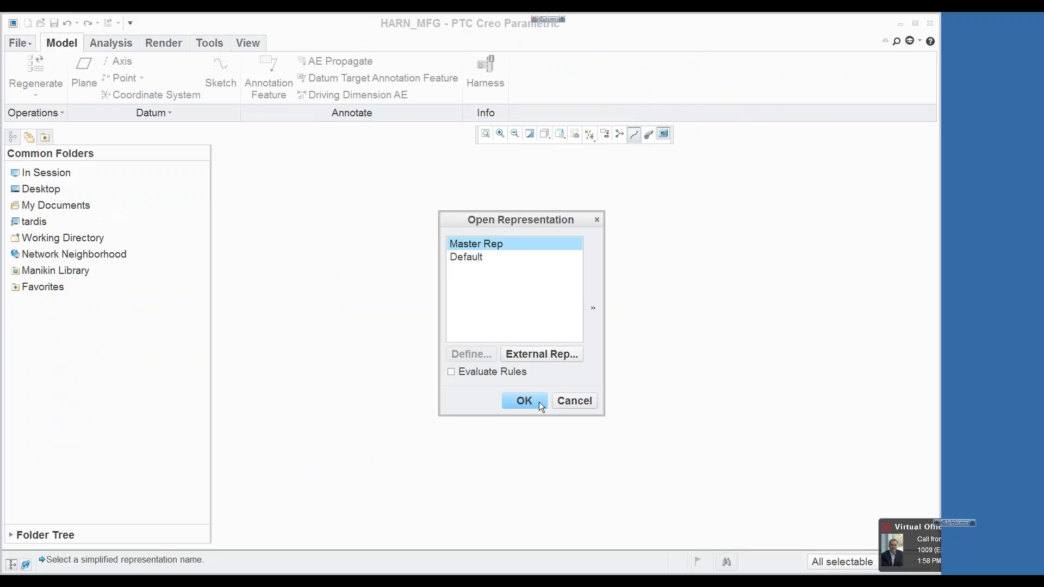
{"action": "left_click", "coordinate": [528, 401]}
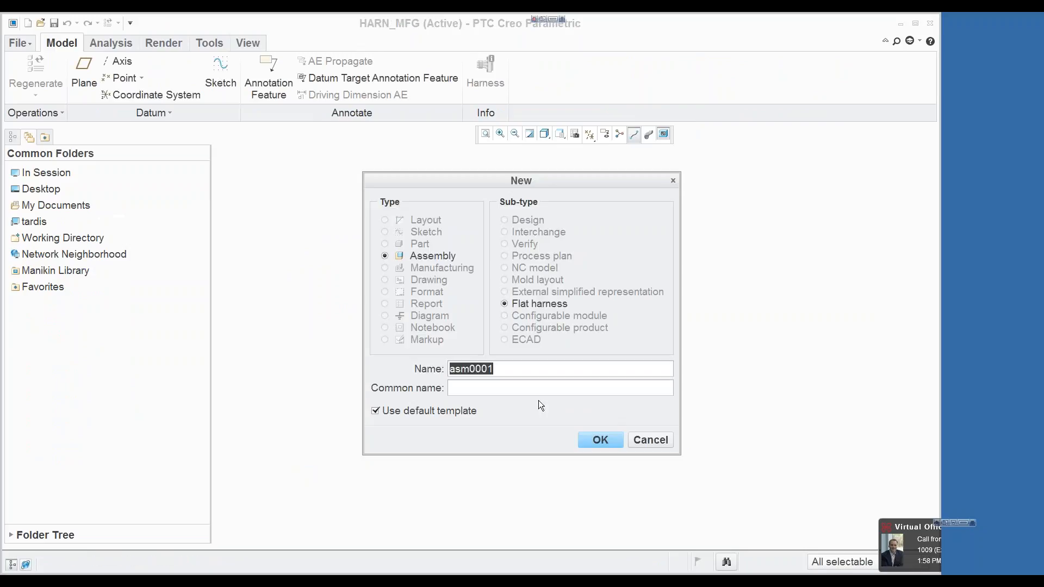
Step: Create the flat harness assembly harn_flat from the mm_kg_sec_assy.asm template instead of the default template
{"action": "type", "text": "harn_flat"}
{"action": "left_click", "coordinate": [445, 415]}
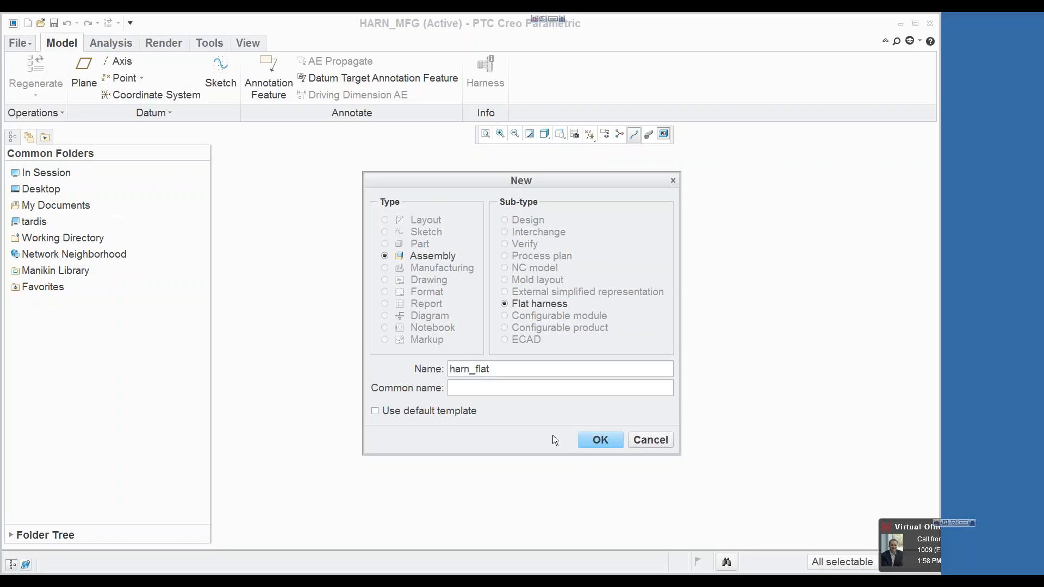
{"action": "left_click", "coordinate": [597, 440]}
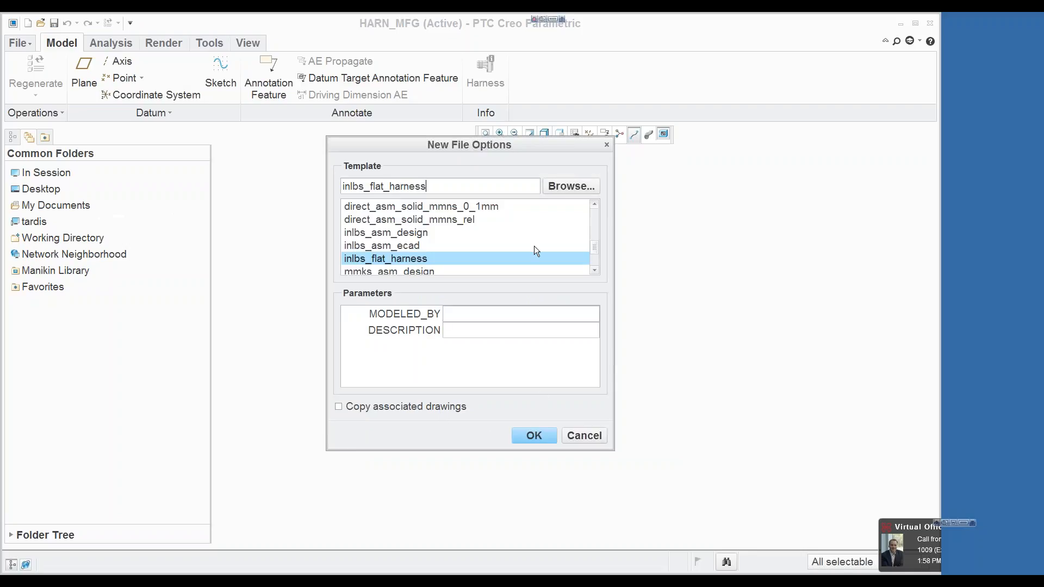
{"action": "left_click", "coordinate": [571, 186]}
{"action": "left_click", "coordinate": [435, 249]}
{"action": "left_click", "coordinate": [707, 467]}
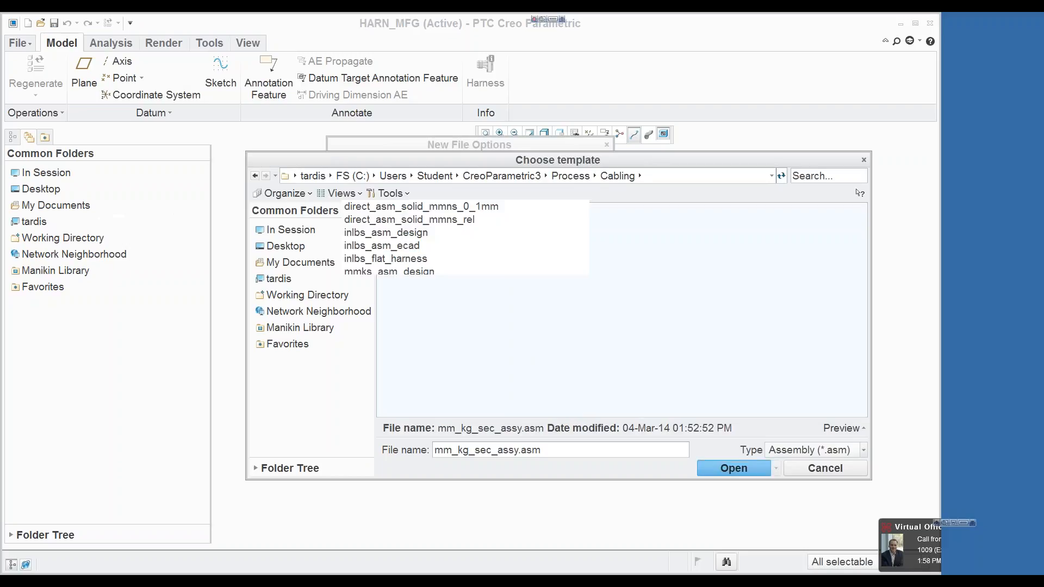
{"action": "left_click", "coordinate": [534, 436]}
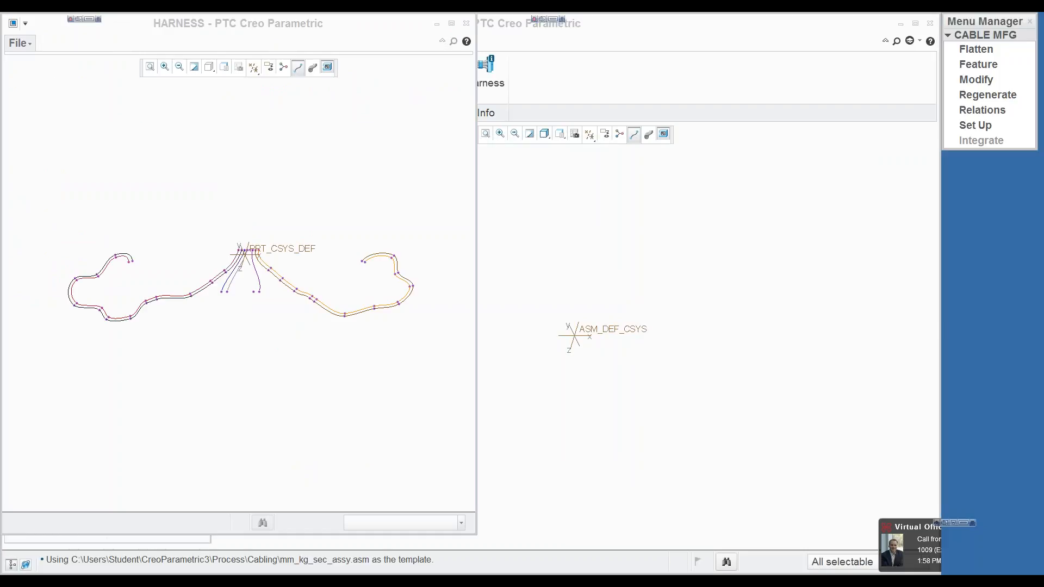
Step: Change the system color scheme to Dark background
{"action": "left_click_drag", "start_coordinate": [286, 22], "coordinate": [453, 44]}
{"action": "left_click", "coordinate": [18, 43]}
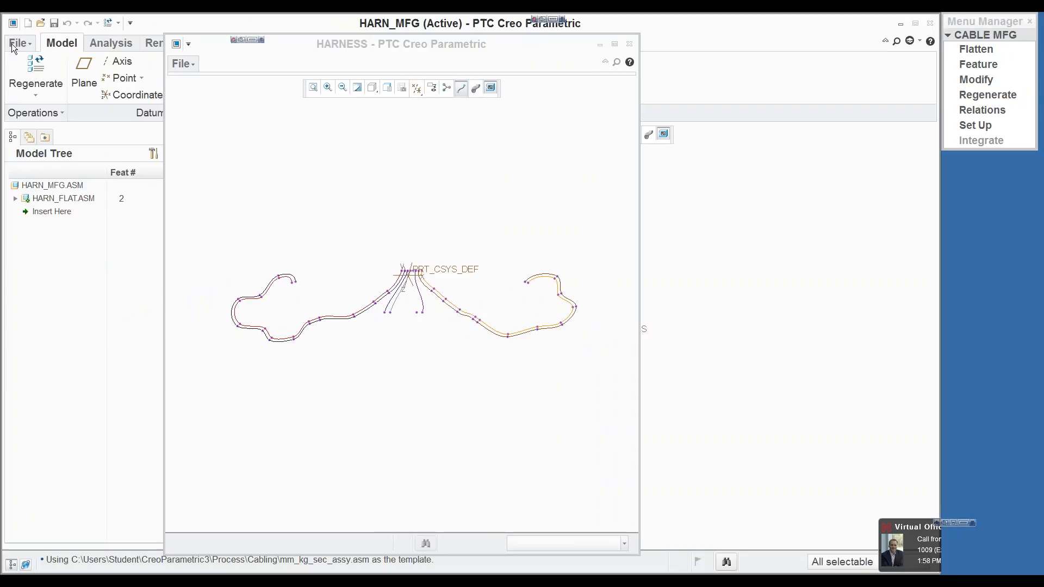
{"action": "left_click", "coordinate": [39, 350]}
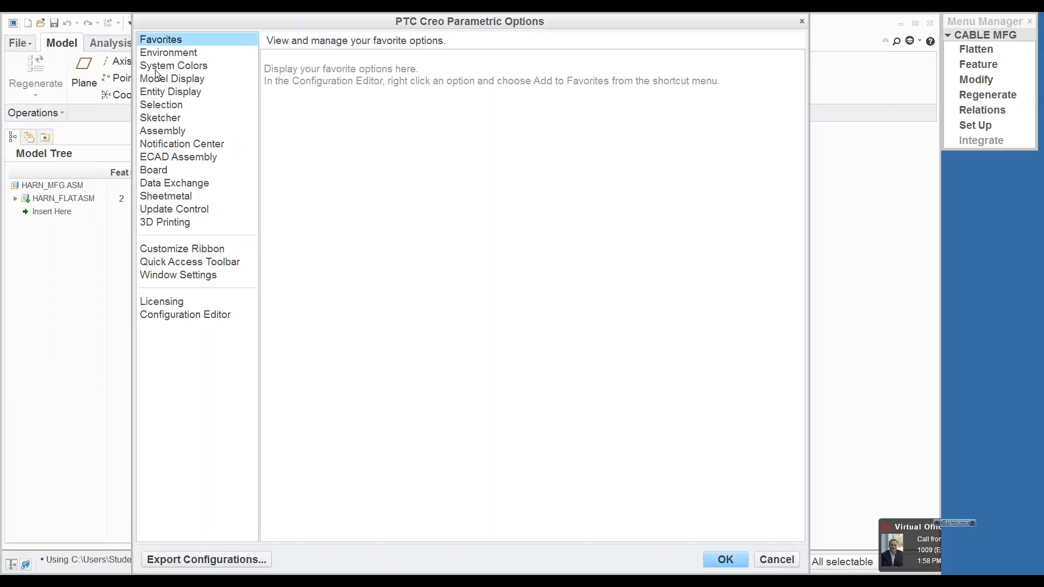
{"action": "left_click", "coordinate": [173, 65]}
{"action": "left_click", "coordinate": [347, 75]}
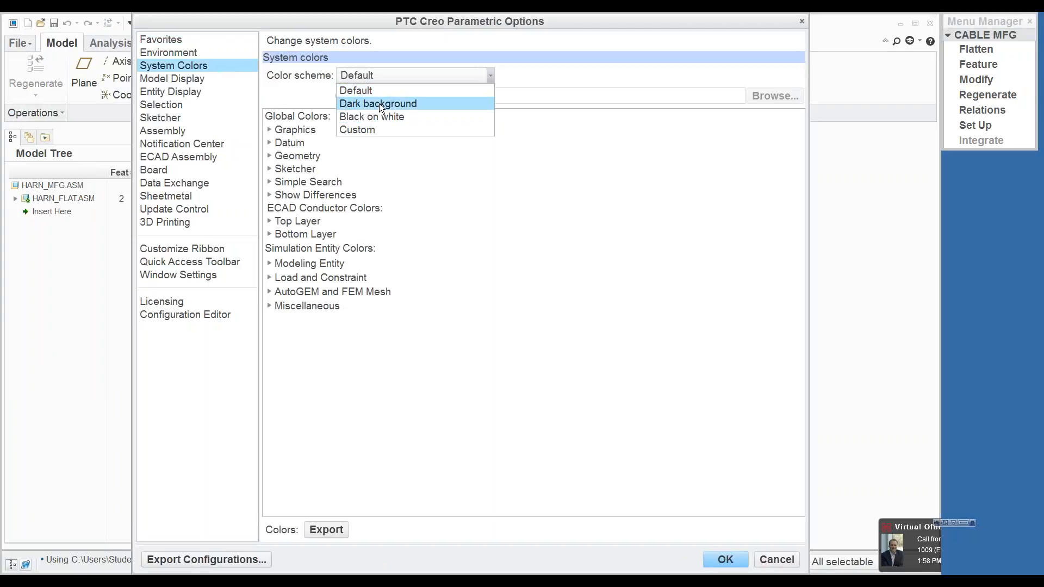
{"action": "left_click", "coordinate": [379, 103]}
{"action": "left_click", "coordinate": [728, 559]}
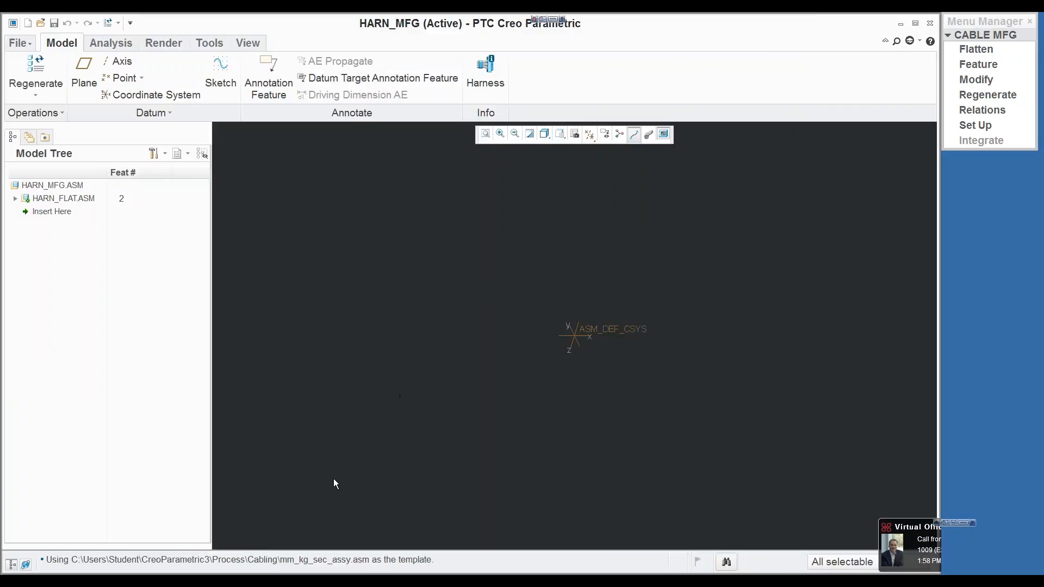
Step: Bring the HARNESS reference window to the front and place it so the HARN_MFG coordinate system stays visible beside it
{"action": "left_click", "coordinate": [211, 580]}
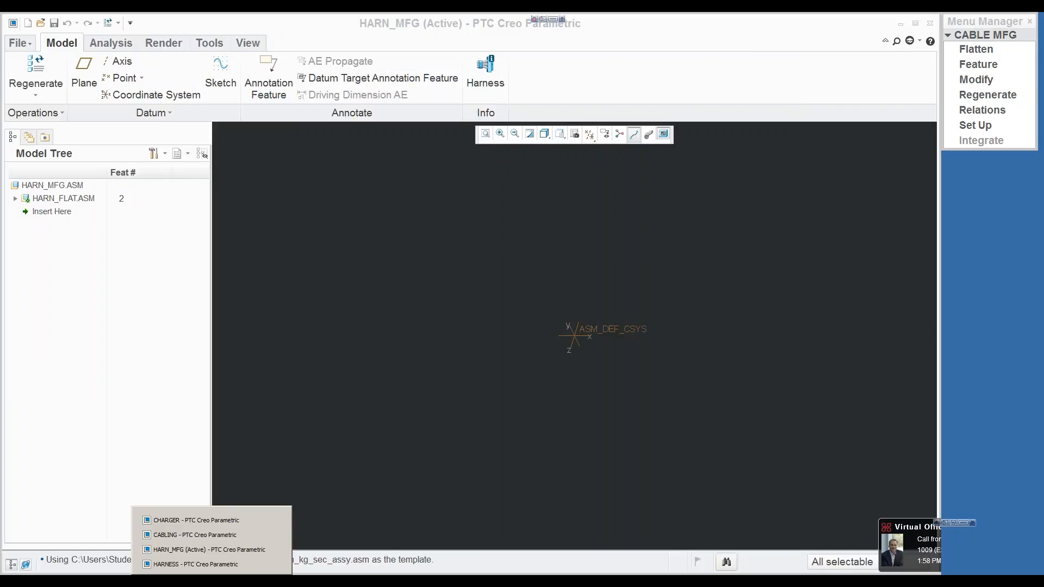
{"action": "left_click", "coordinate": [193, 564]}
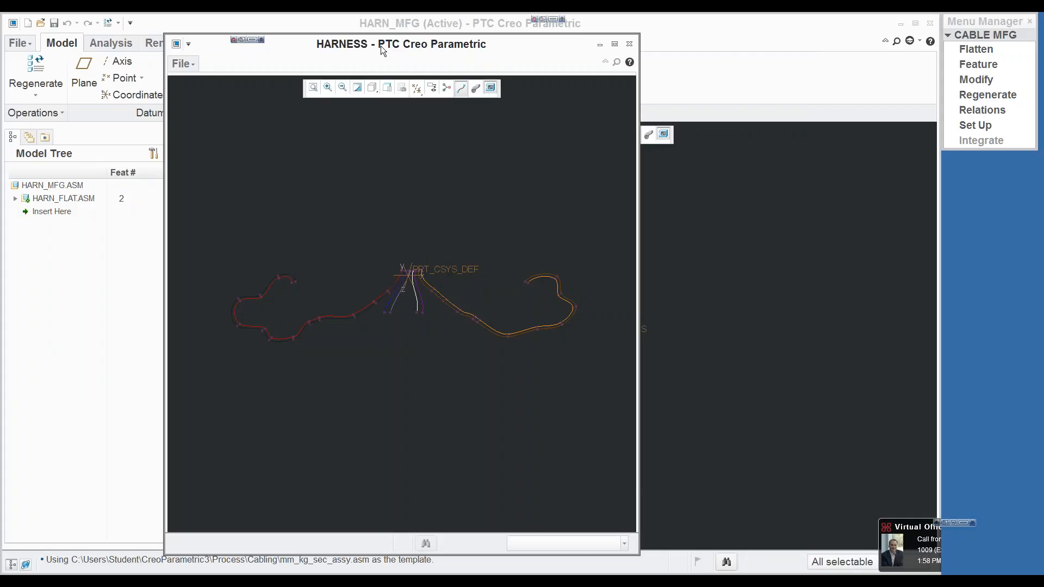
{"action": "left_click_drag", "start_coordinate": [379, 45], "coordinate": [246, 27]}
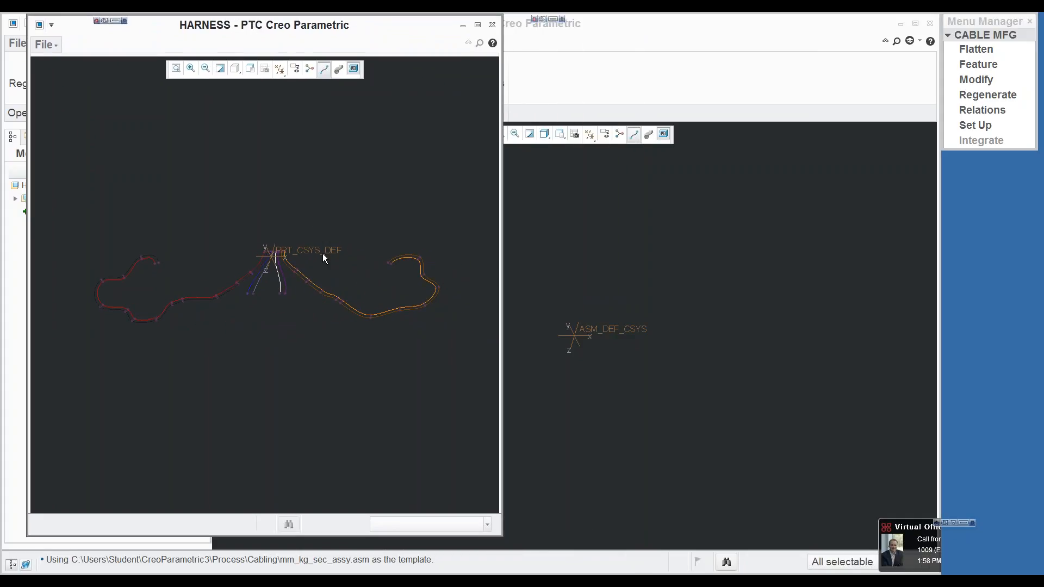
{"action": "mouse_move", "coordinate": [308, 286]}
{"action": "middle_mouse_down"}
{"action": "mouse_move", "coordinate": [305, 243]}
{"action": "mouse_move", "coordinate": [311, 287]}
{"action": "middle_mouse_up"}
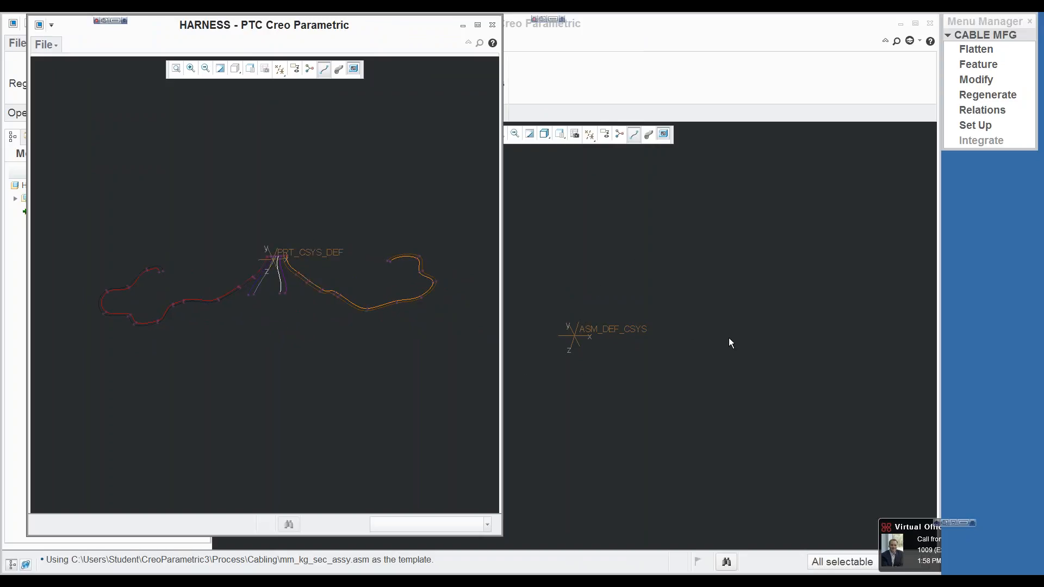
{"action": "scroll", "coordinate": [289, 259], "scroll_direction": "down", "scroll_amount": 5}
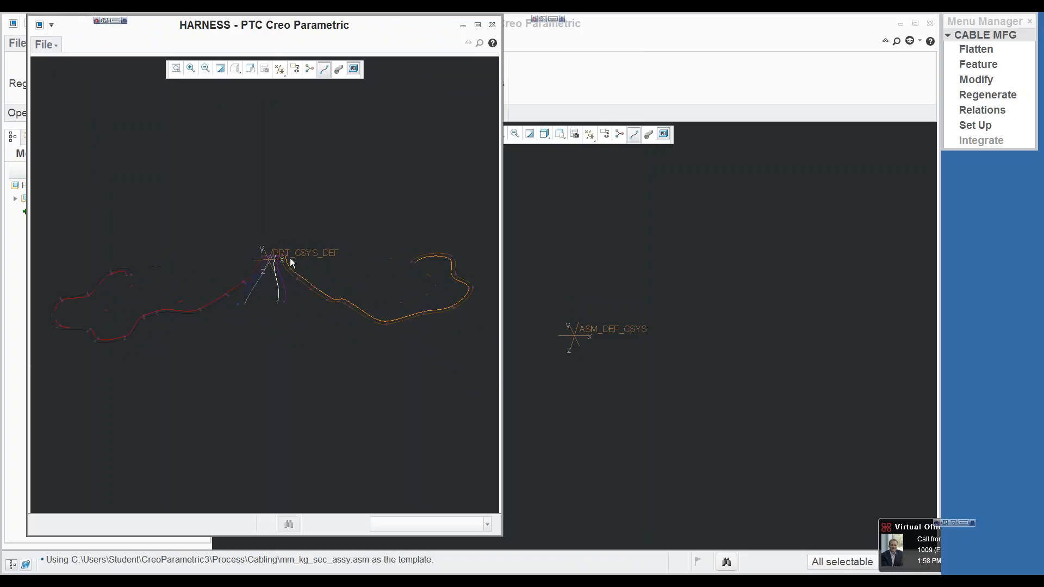
Step: Start a Flatten layout and set its start point at the red wire's end location near PRT_CSYS_DEF
{"action": "left_click", "coordinate": [997, 50]}
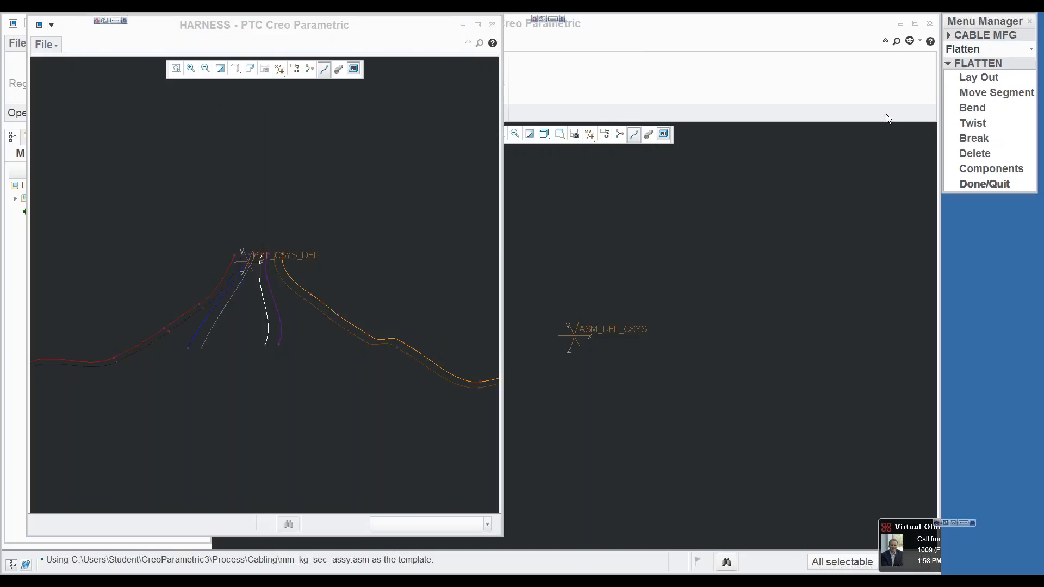
{"action": "left_click", "coordinate": [973, 78]}
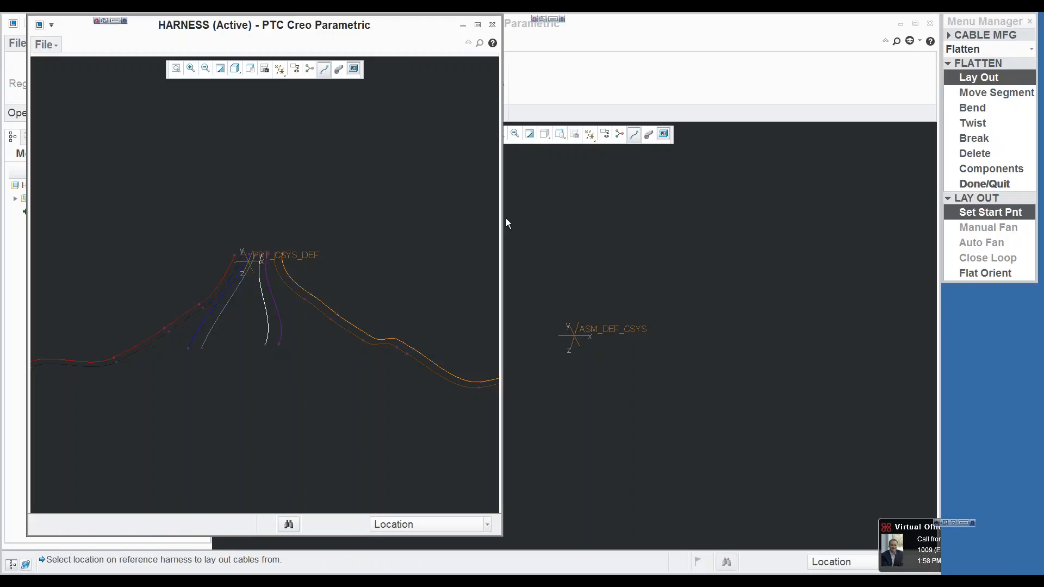
{"action": "scroll", "coordinate": [231, 260], "scroll_direction": "down", "scroll_amount": 3}
{"action": "scroll", "coordinate": [239, 259], "scroll_direction": "down", "scroll_amount": 2}
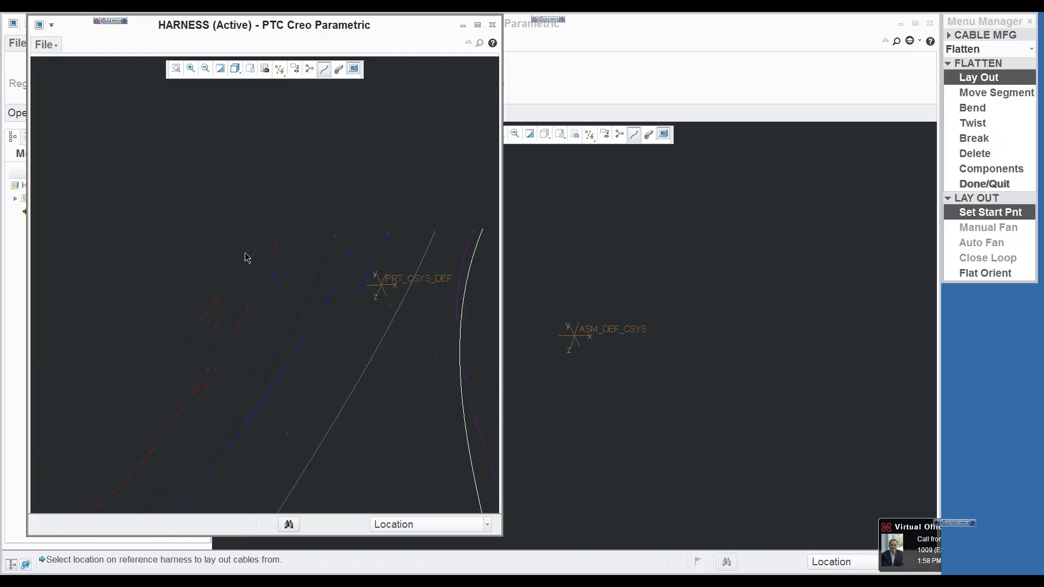
{"action": "left_click", "coordinate": [279, 240]}
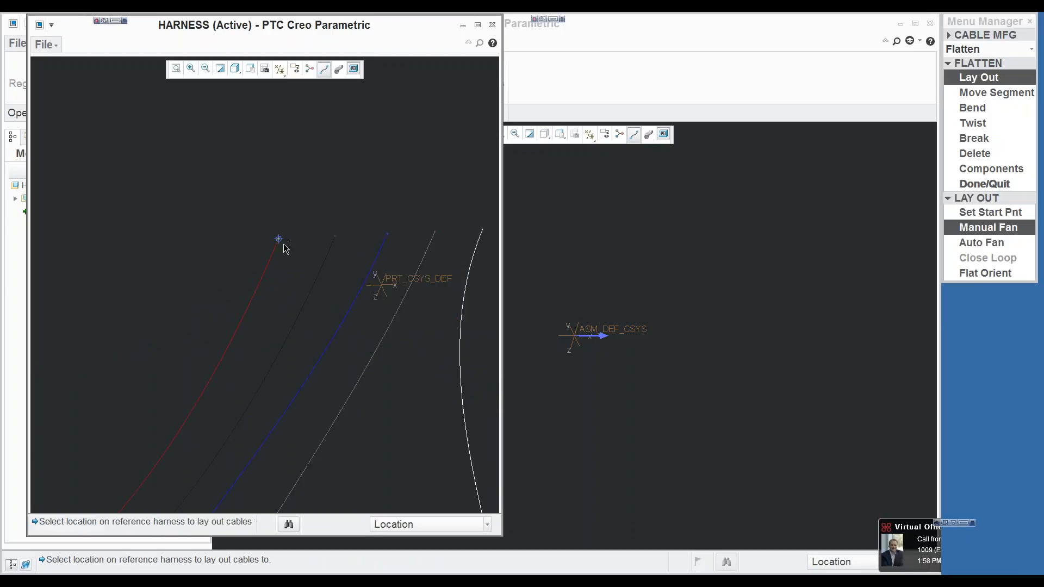
Step: Lay out all cables from the start point with Auto Fan using a bend radius of 5, and minimize the reference harness window
{"action": "scroll", "coordinate": [259, 245], "scroll_direction": "up", "scroll_amount": 3}
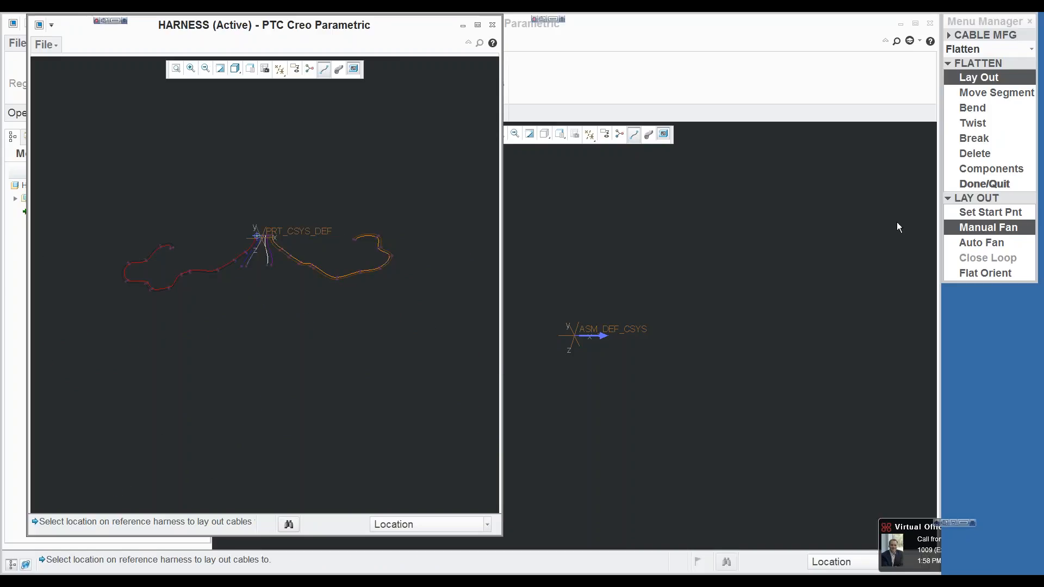
{"action": "left_click", "coordinate": [960, 244]}
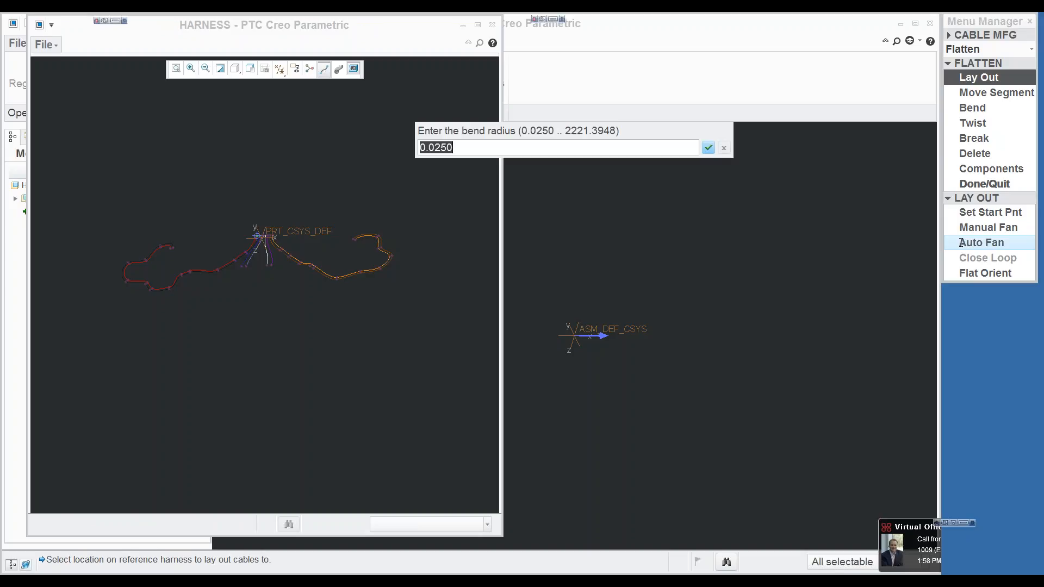
{"action": "type", "text": "5"}
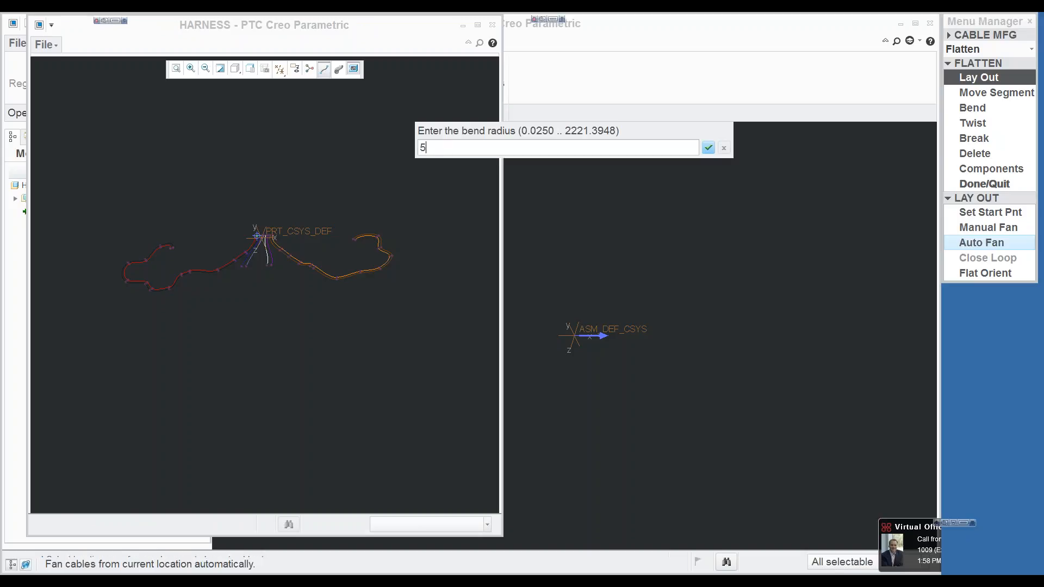
{"action": "key", "text": "Return"}
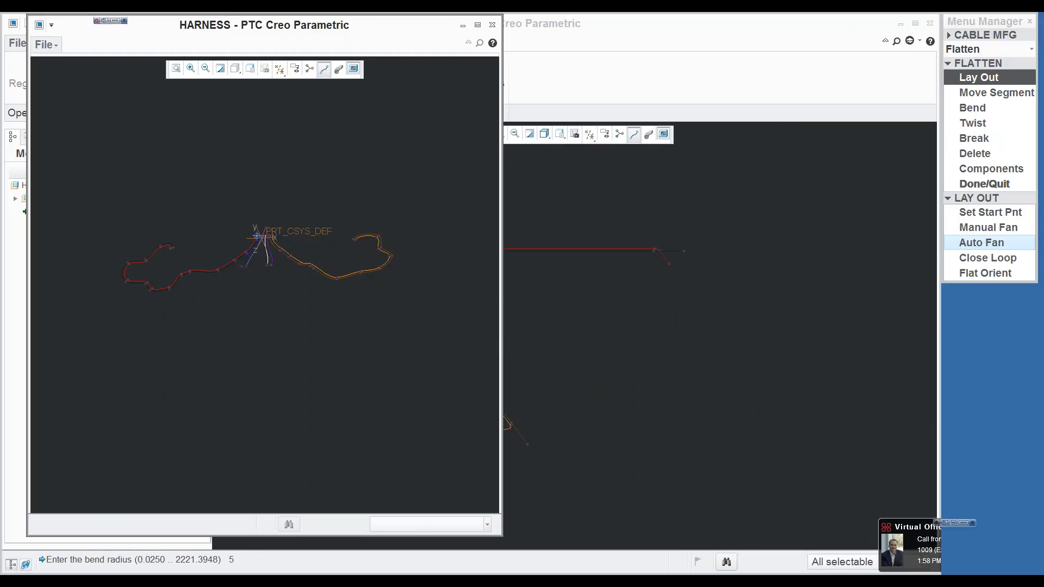
{"action": "left_click", "coordinate": [463, 26]}
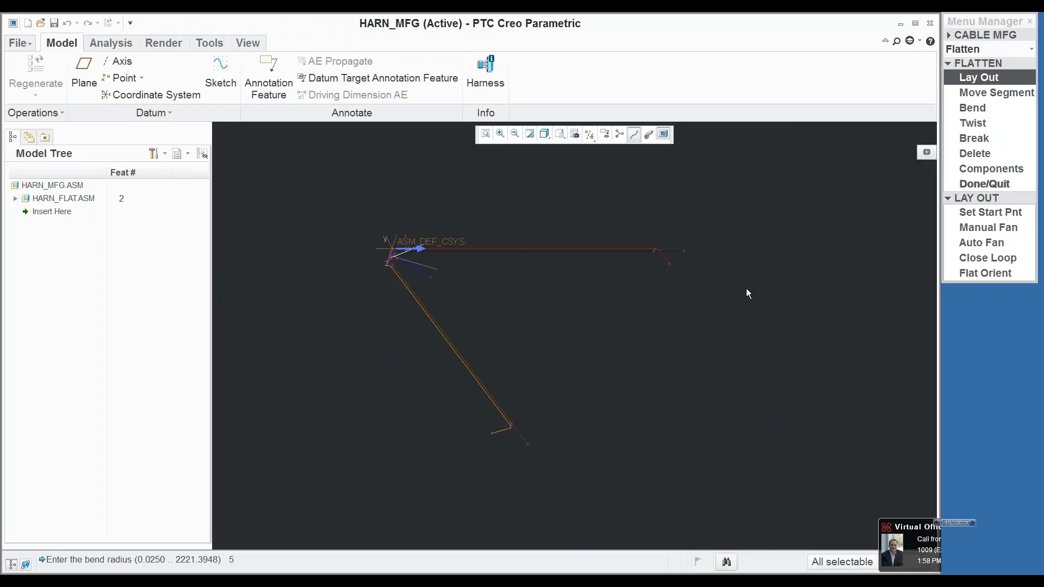
Step: Set the layout's Flat Orient location packing to Vertical, finish flattening, and regenerate the parts automatically
{"action": "left_click", "coordinate": [979, 272]}
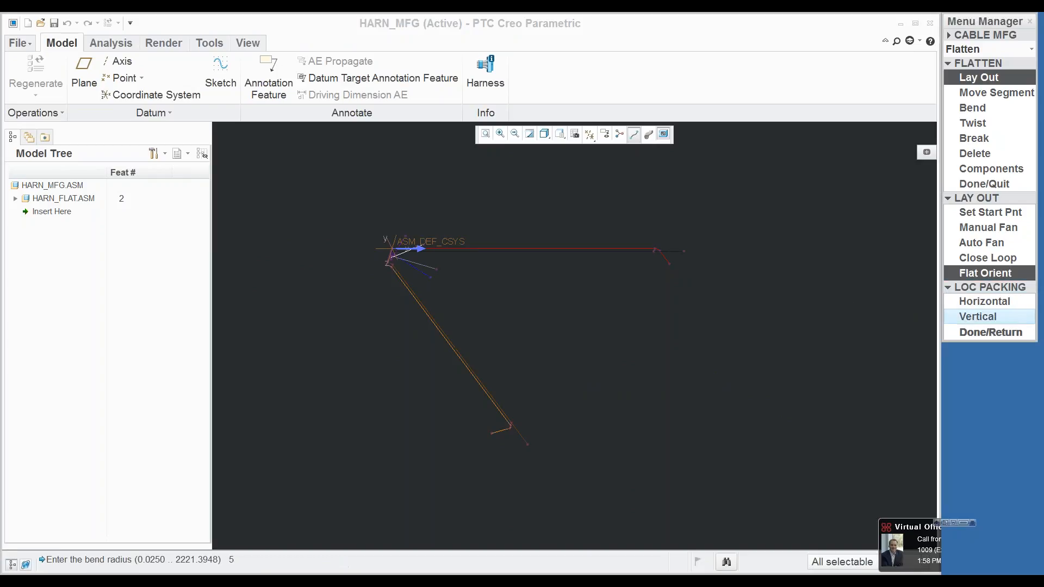
{"action": "left_click", "coordinate": [971, 321]}
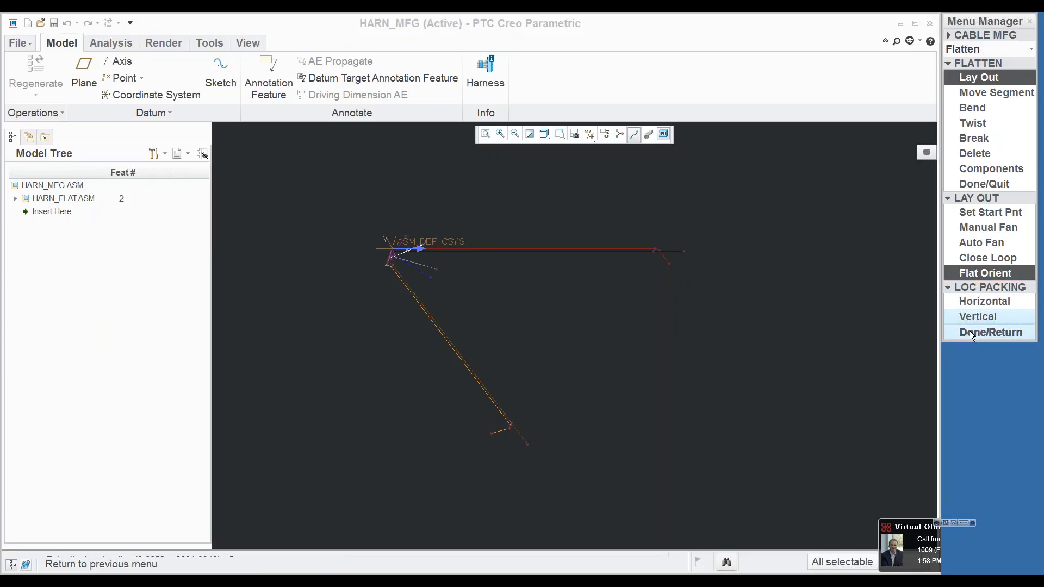
{"action": "left_click", "coordinate": [970, 331]}
{"action": "left_click", "coordinate": [985, 183]}
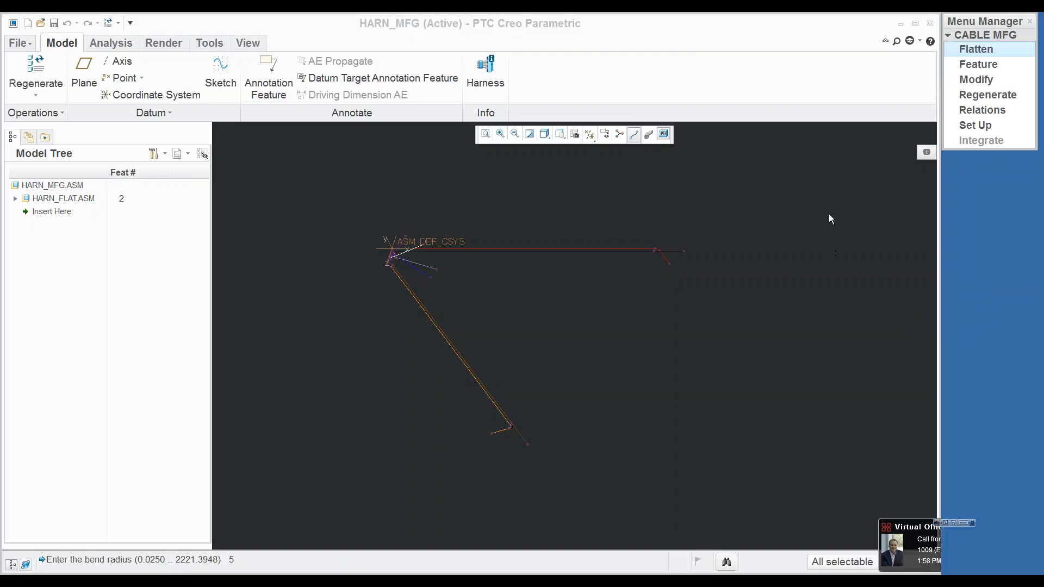
{"action": "left_click", "coordinate": [985, 95]}
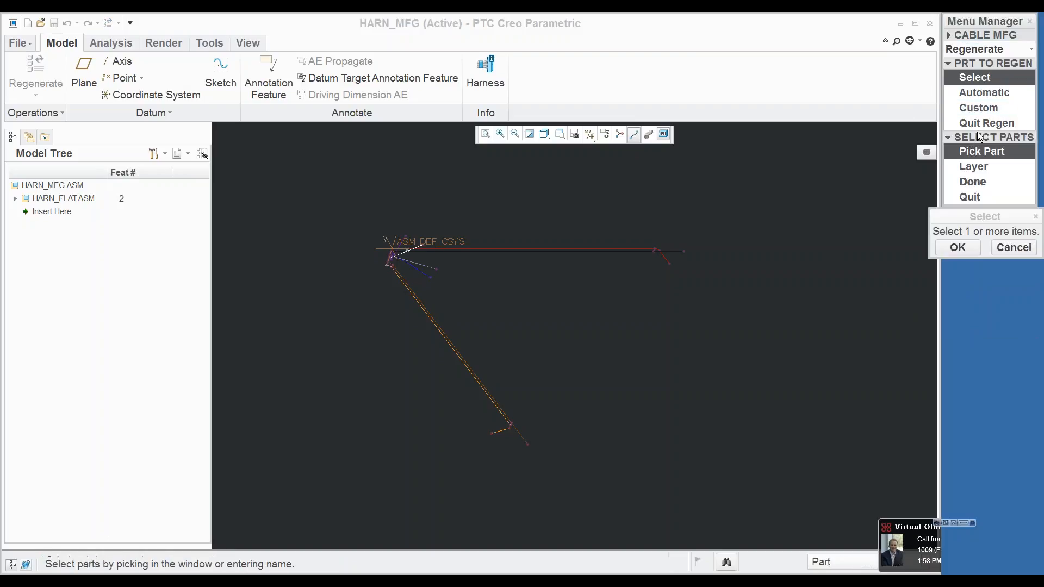
{"action": "left_click", "coordinate": [981, 91]}
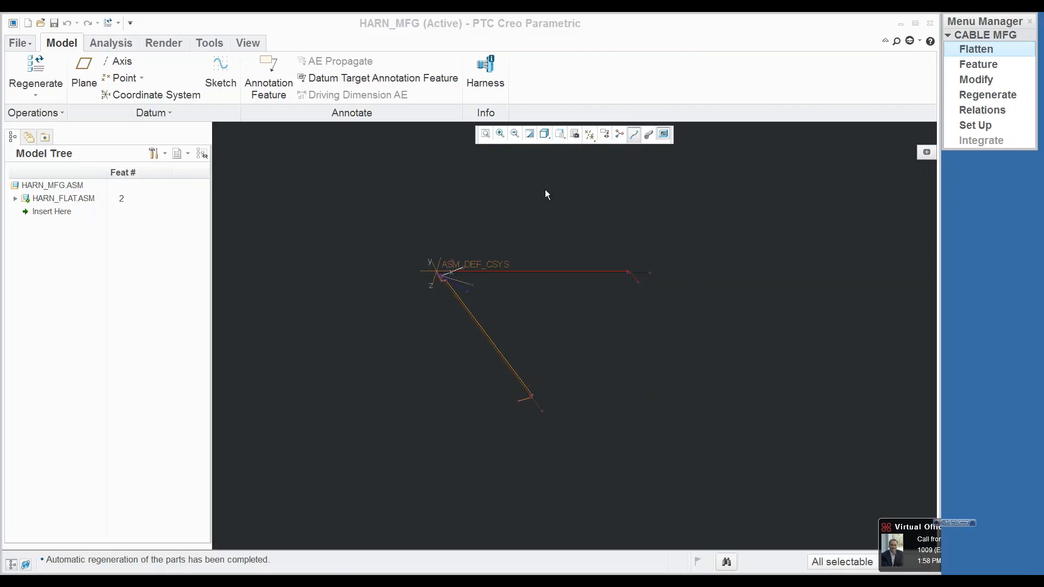
Step: Display the datum planes and save a view named front, oriented by HARN_FLAT datum planes as Front and Top references
{"action": "left_click", "coordinate": [590, 133]}
{"action": "left_click", "coordinate": [571, 213]}
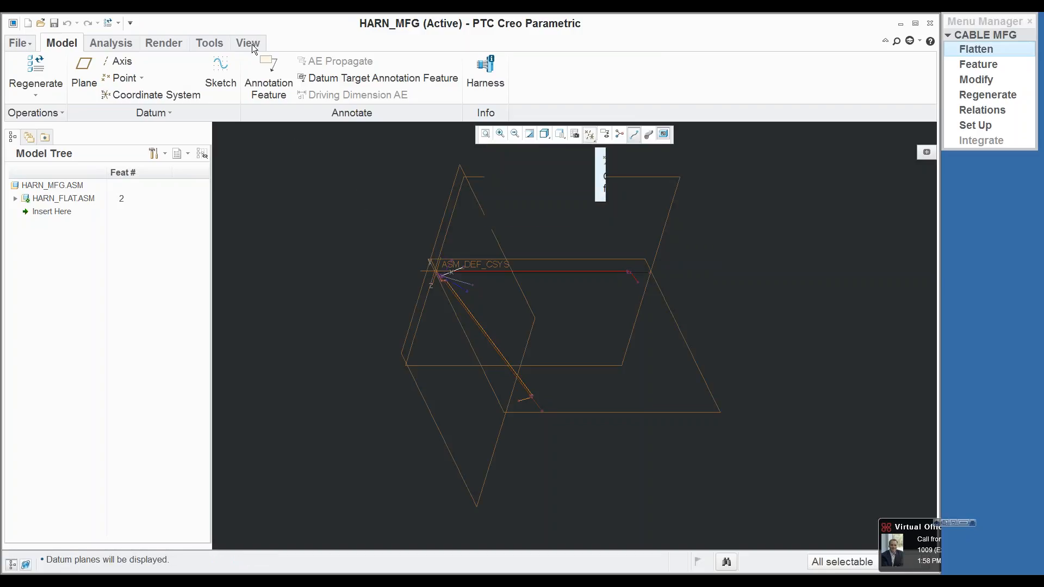
{"action": "left_click", "coordinate": [560, 135]}
{"action": "left_click", "coordinate": [472, 182]}
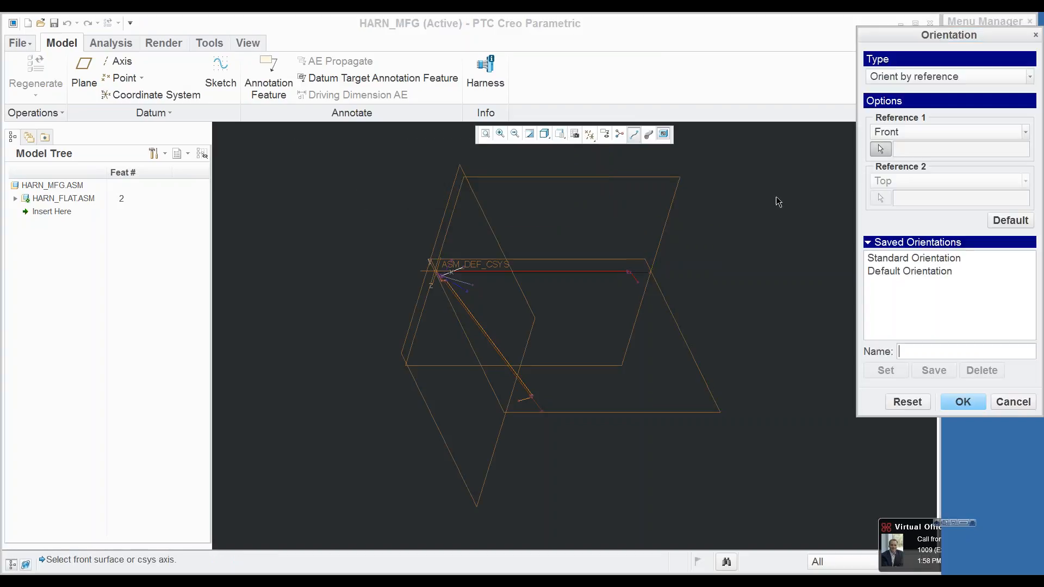
{"action": "left_click", "coordinate": [622, 259]}
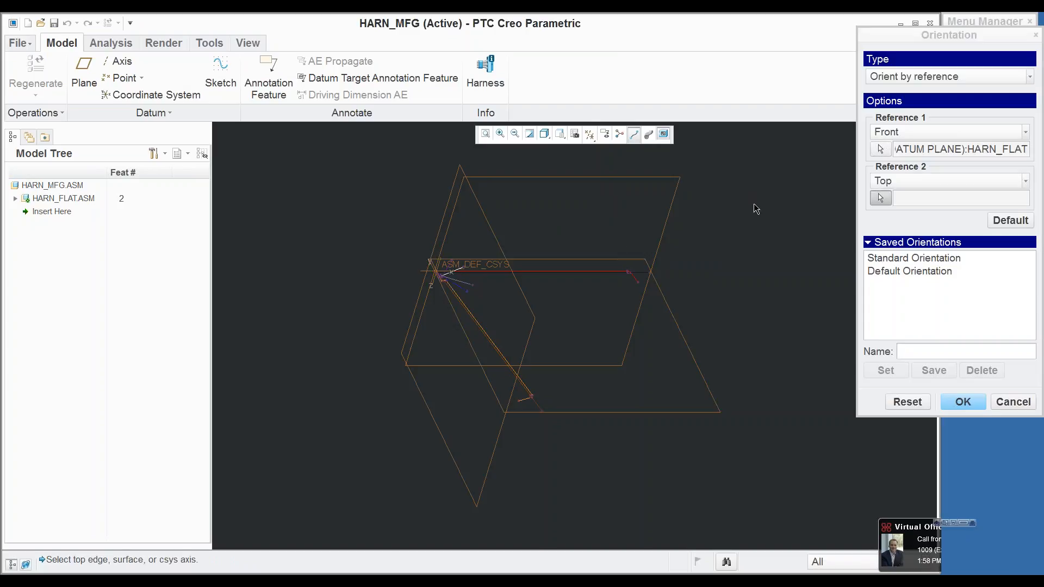
{"action": "left_click", "coordinate": [909, 350]}
{"action": "type", "text": "front"}
{"action": "key", "text": "Return"}
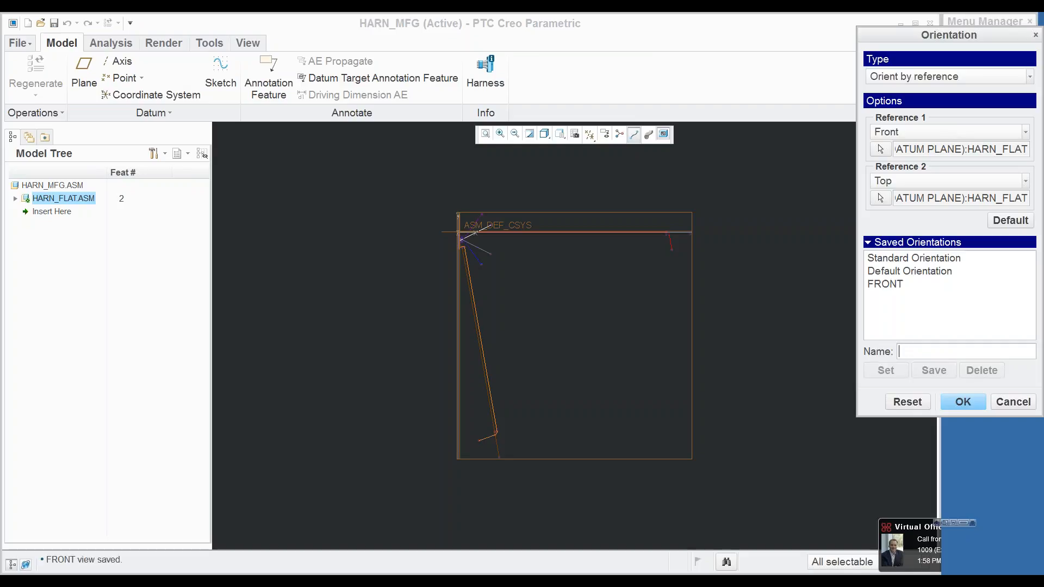
Step: Accept the saved view orientation and return the flat harness to the FRONT view
{"action": "left_click", "coordinate": [949, 402]}
{"action": "middle_click_drag", "start_coordinate": [855, 328], "coordinate": [642, 207]}
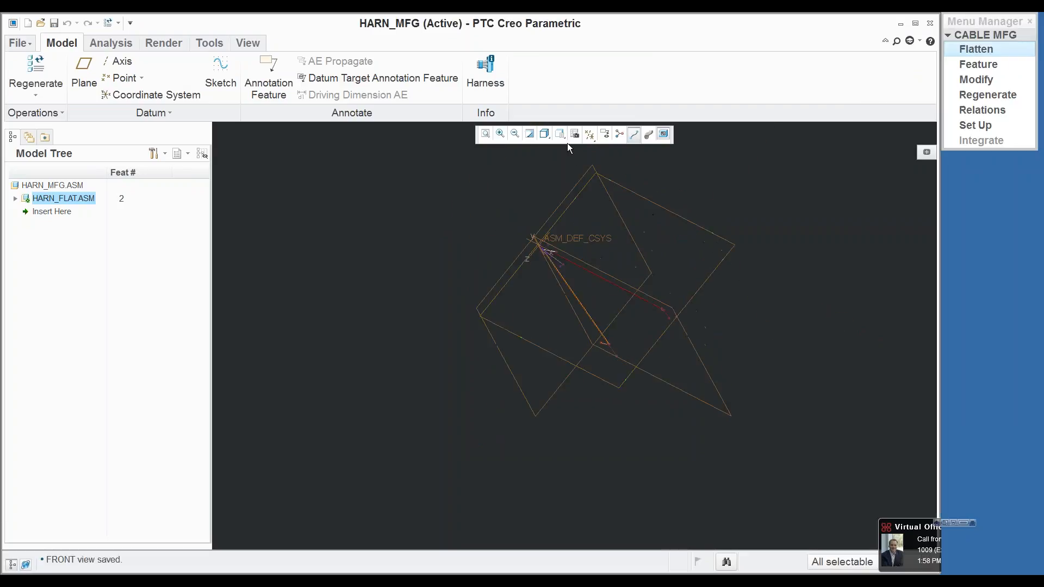
{"action": "left_click", "coordinate": [561, 135]}
{"action": "left_click", "coordinate": [463, 173]}
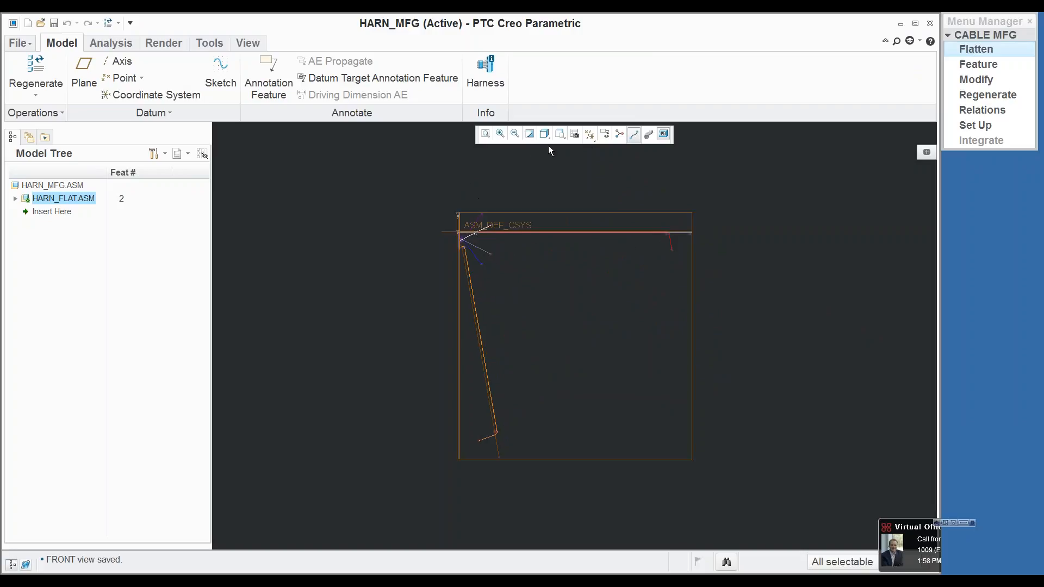
Step: Hide the datum planes and coordinate systems in the harness manufacturing model
{"action": "left_click", "coordinate": [588, 136]}
{"action": "left_click", "coordinate": [537, 212]}
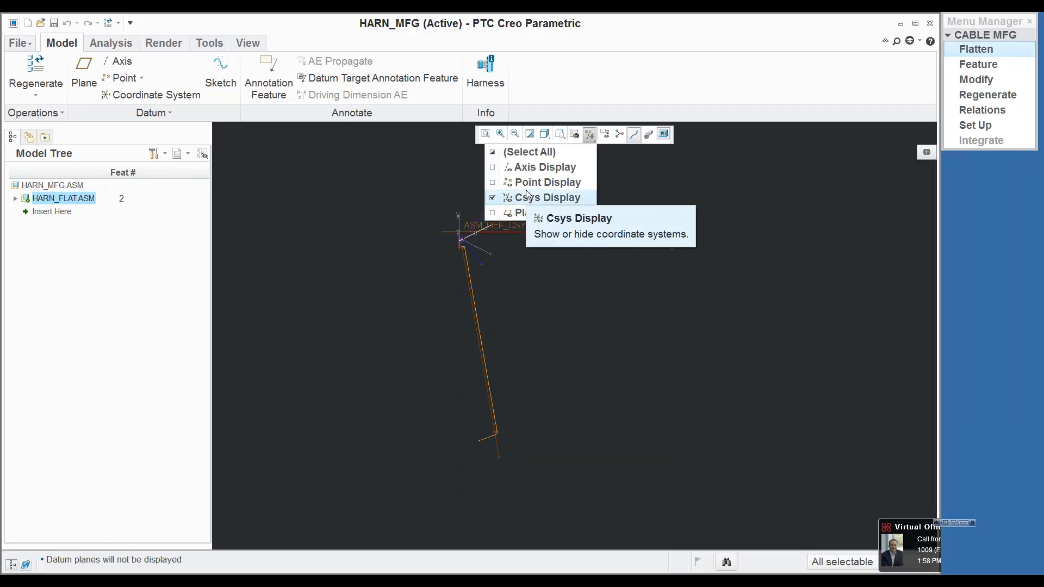
{"action": "left_click", "coordinate": [542, 198]}
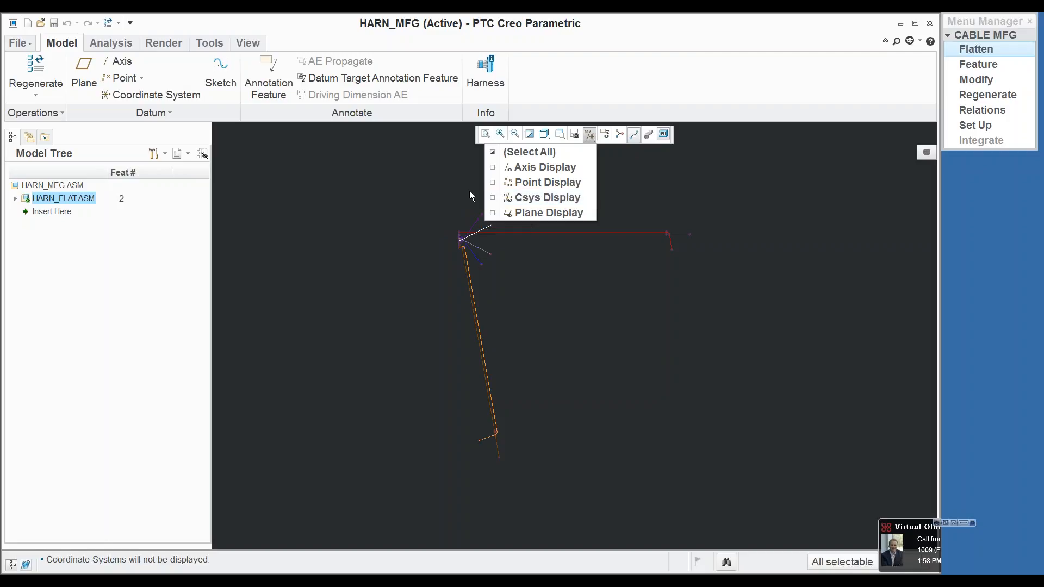
{"action": "left_click", "coordinate": [469, 190]}
Step: Use the flattening Move Segment command to swing the long red wire upward and set the white and grey wires nearly horizontal
{"action": "scroll", "coordinate": [456, 184], "scroll_direction": "down", "scroll_amount": 3}
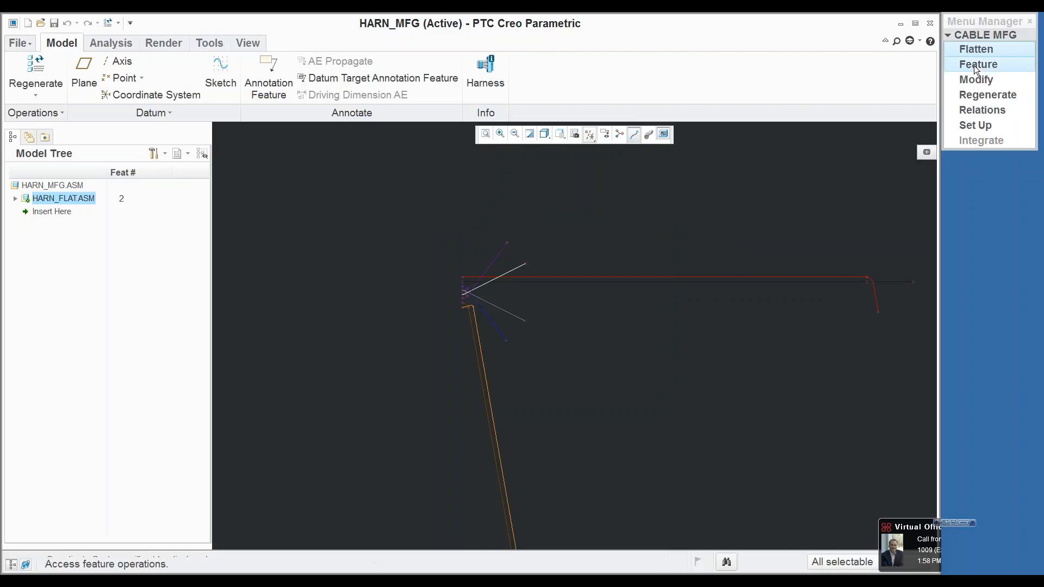
{"action": "left_click", "coordinate": [977, 48]}
{"action": "left_click", "coordinate": [987, 94]}
{"action": "left_click", "coordinate": [636, 280]}
{"action": "left_click", "coordinate": [625, 224]}
{"action": "left_click", "coordinate": [534, 301]}
{"action": "left_click", "coordinate": [537, 324]}
{"action": "left_click", "coordinate": [534, 341]}
{"action": "left_click", "coordinate": [548, 314]}
Step: Fan out the blue, purple and orange wire segments so blue lies above the grey wire and purple and orange slope below the white
{"action": "left_click", "coordinate": [531, 351]}
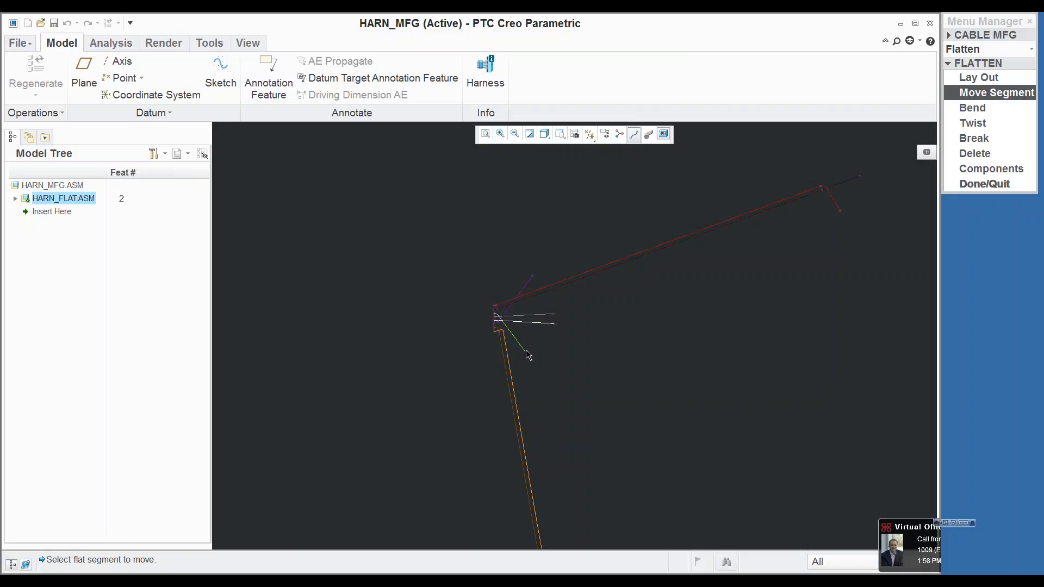
{"action": "left_click", "coordinate": [555, 299]}
{"action": "left_click", "coordinate": [527, 284]}
{"action": "left_click", "coordinate": [539, 338]}
{"action": "left_click", "coordinate": [524, 422]}
{"action": "left_click", "coordinate": [592, 383]}
{"action": "scroll", "coordinate": [603, 353], "scroll_direction": "up", "scroll_amount": 4}
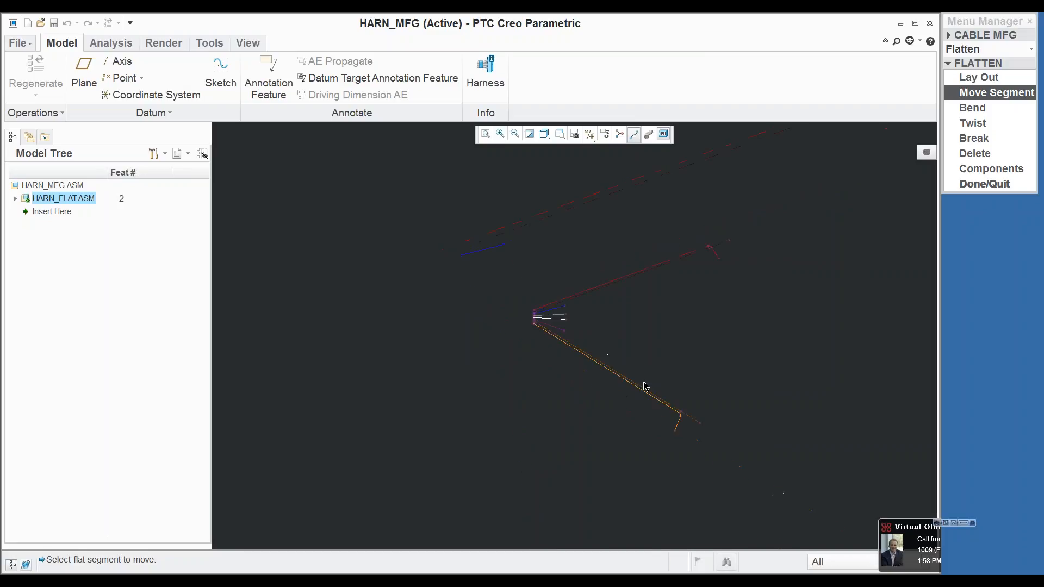
Step: Swing the short end segments of the orange and red wires outward, away from the middle of the harness
{"action": "left_click", "coordinate": [678, 422]}
{"action": "left_click", "coordinate": [718, 305]}
{"action": "left_click", "coordinate": [703, 294]}
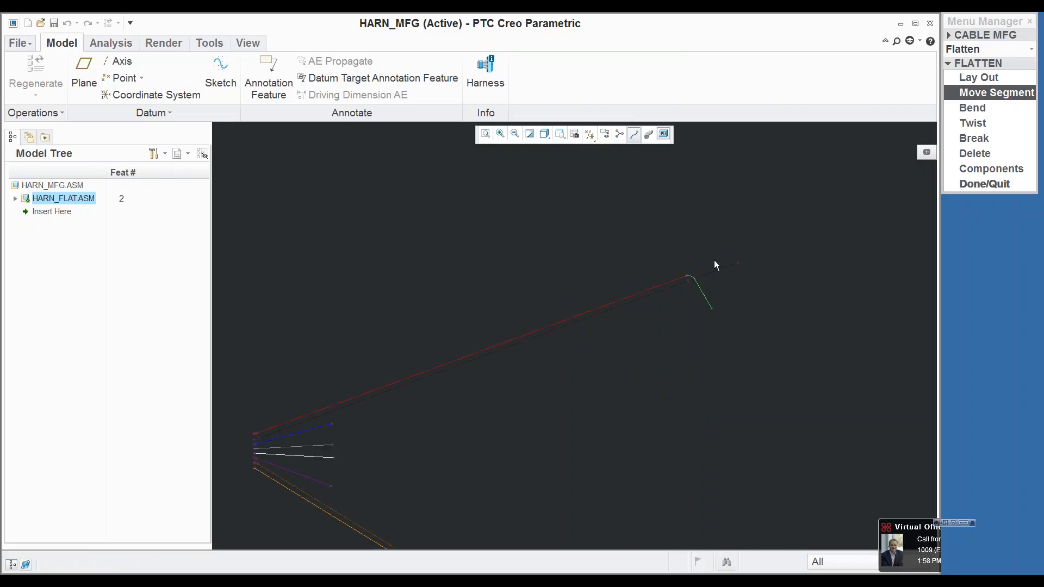
{"action": "left_click", "coordinate": [713, 251]}
{"action": "scroll", "coordinate": [704, 272], "scroll_direction": "up", "scroll_amount": 3}
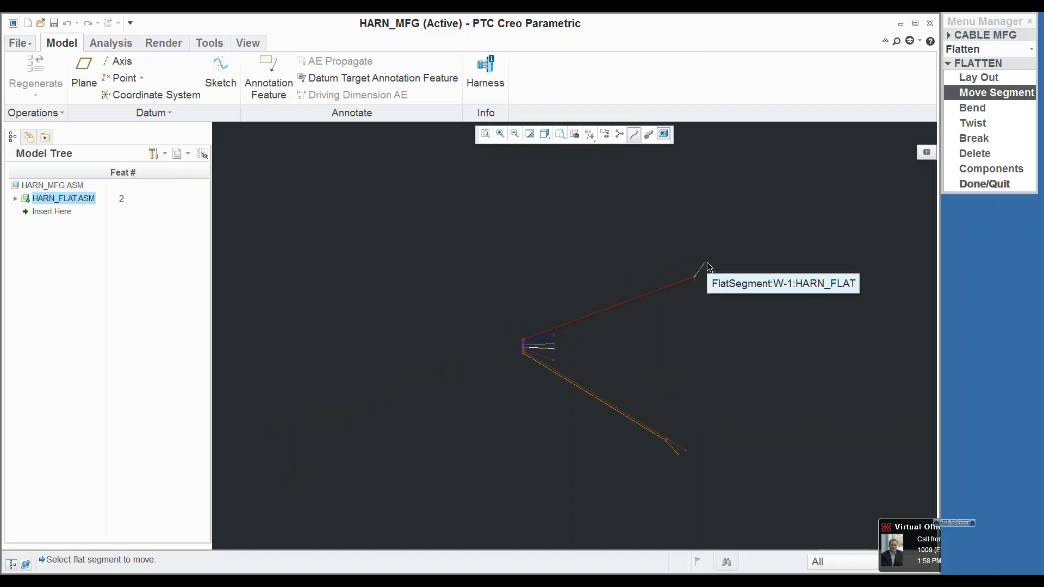
Step: Assemble all connectors onto the flat harness
{"action": "left_click", "coordinate": [1002, 170]}
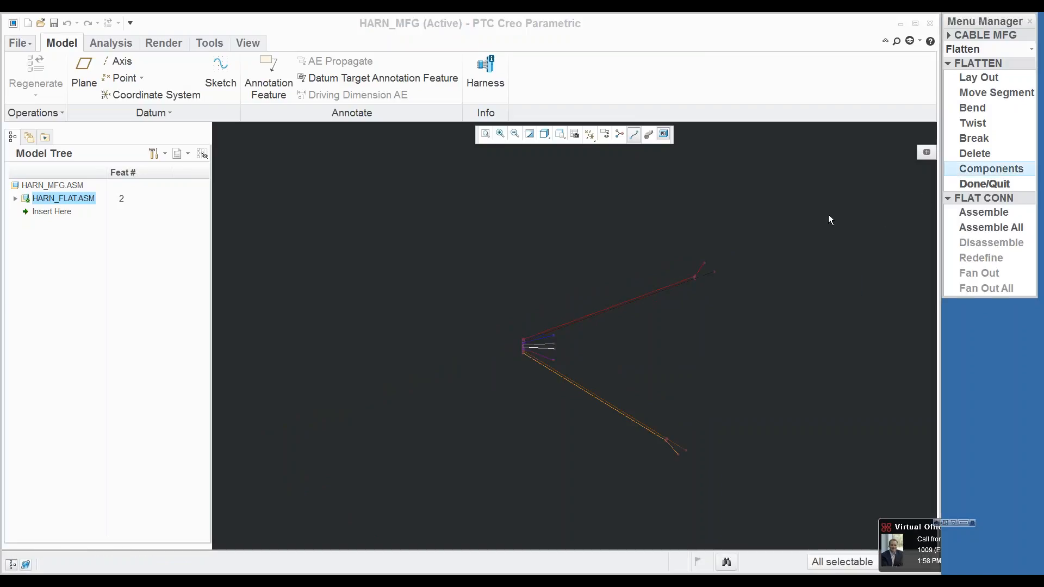
{"action": "left_click", "coordinate": [974, 213]}
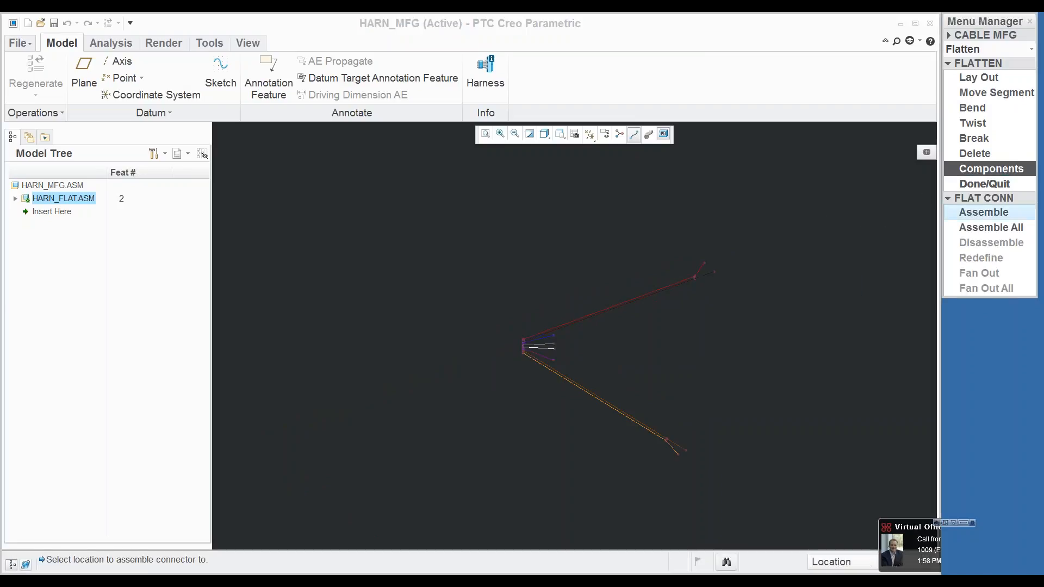
{"action": "left_click", "coordinate": [974, 227]}
{"action": "scroll", "coordinate": [693, 325], "scroll_direction": "up", "scroll_amount": 3}
{"action": "scroll", "coordinate": [692, 321], "scroll_direction": "up", "scroll_amount": 2}
{"action": "scroll", "coordinate": [755, 178], "scroll_direction": "down", "scroll_amount": 8}
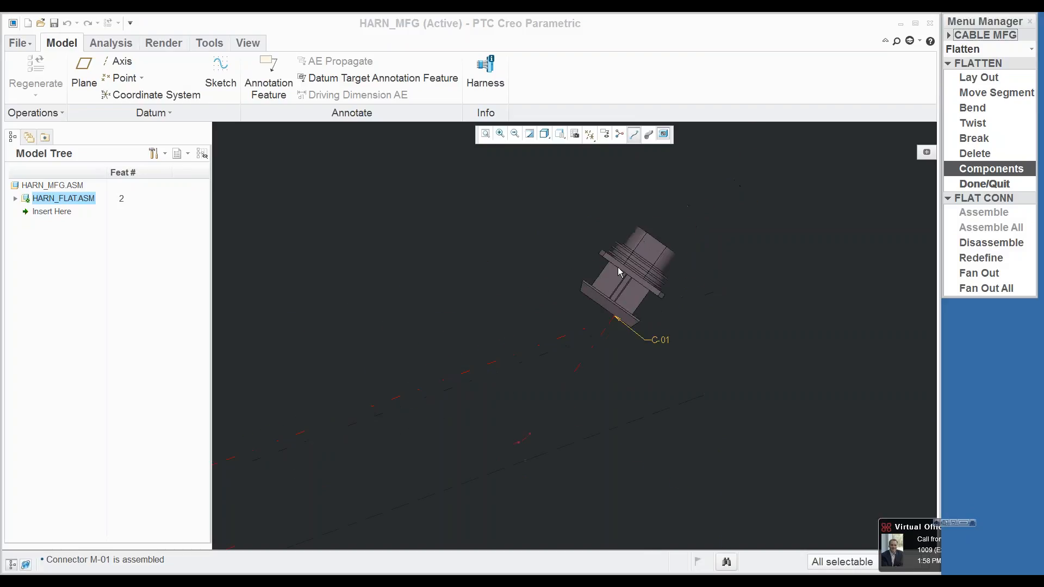
{"action": "scroll", "coordinate": [701, 245], "scroll_direction": "up", "scroll_amount": 7}
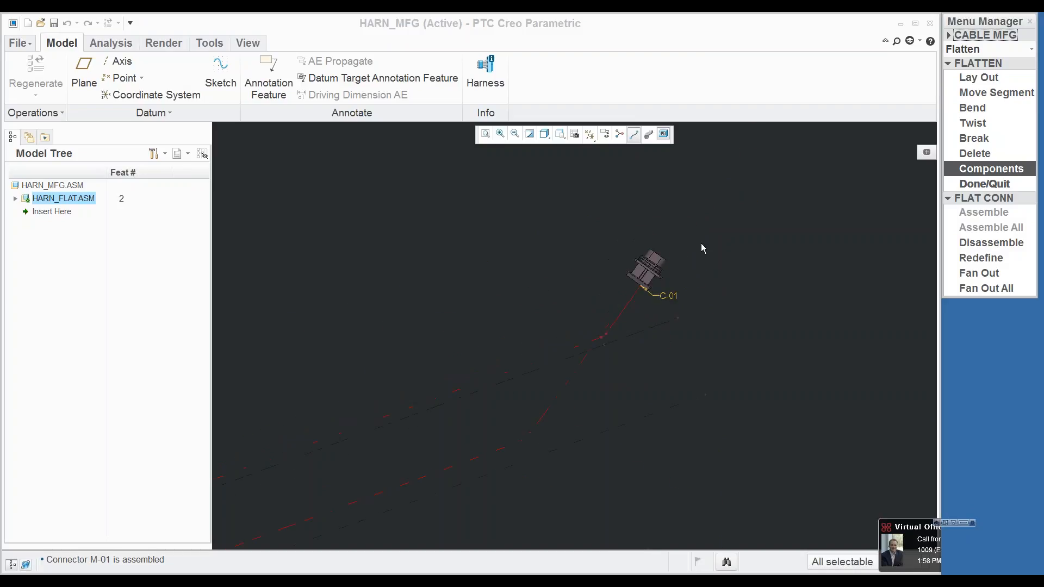
Step: Try to redefine connector M-01's orientation by matching its planar surface to the yellow side of the harness's front datum plane
{"action": "scroll", "coordinate": [452, 350], "scroll_direction": "down", "scroll_amount": 3}
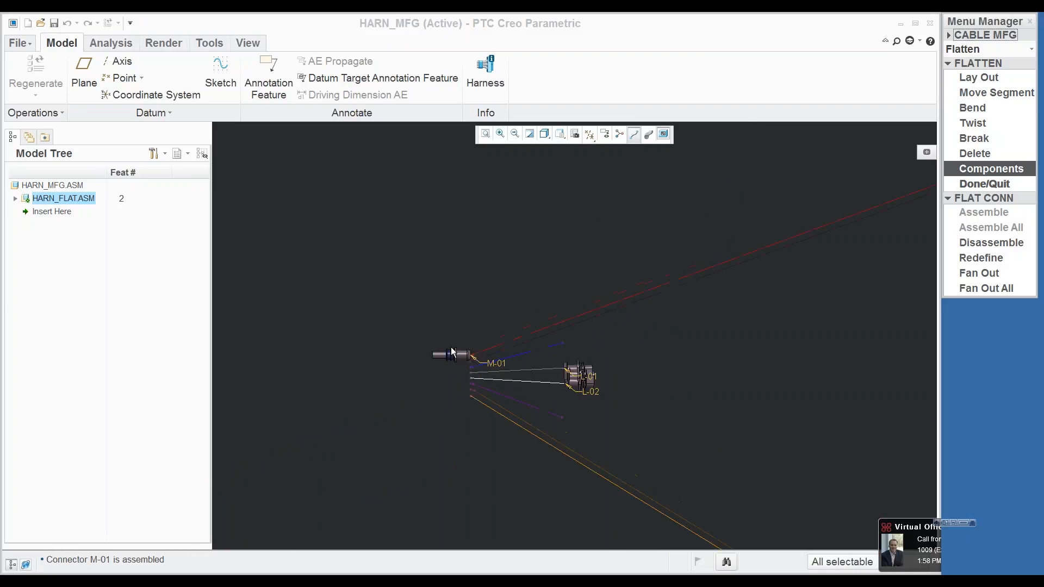
{"action": "scroll", "coordinate": [452, 351], "scroll_direction": "down", "scroll_amount": 1}
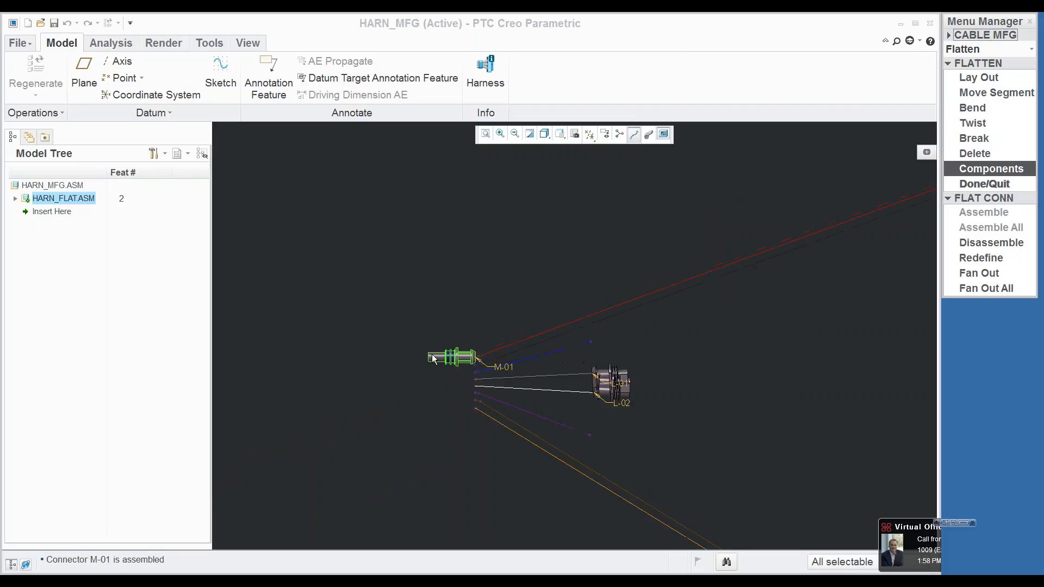
{"action": "left_click", "coordinate": [982, 258]}
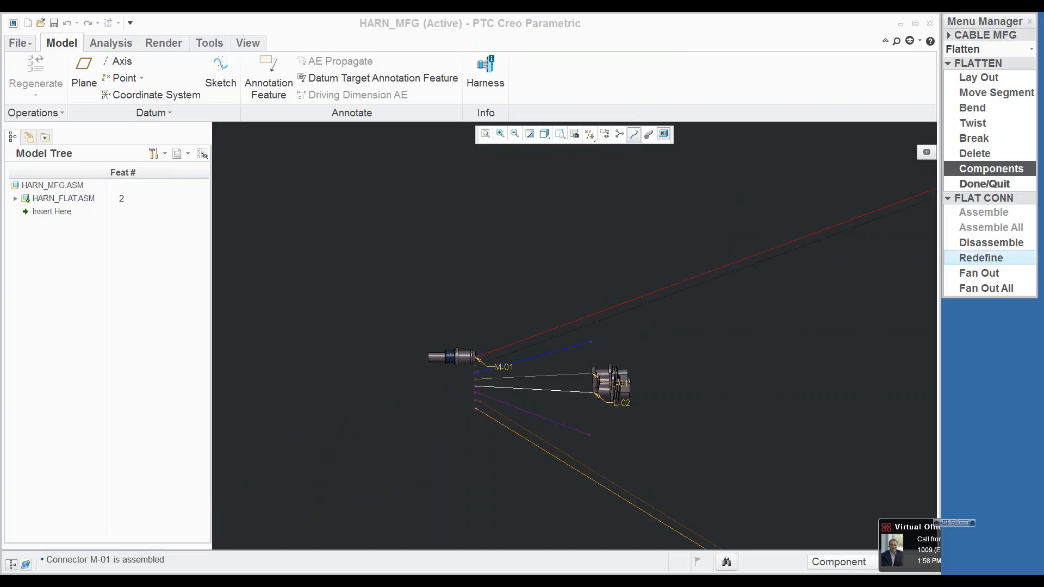
{"action": "left_click", "coordinate": [456, 359]}
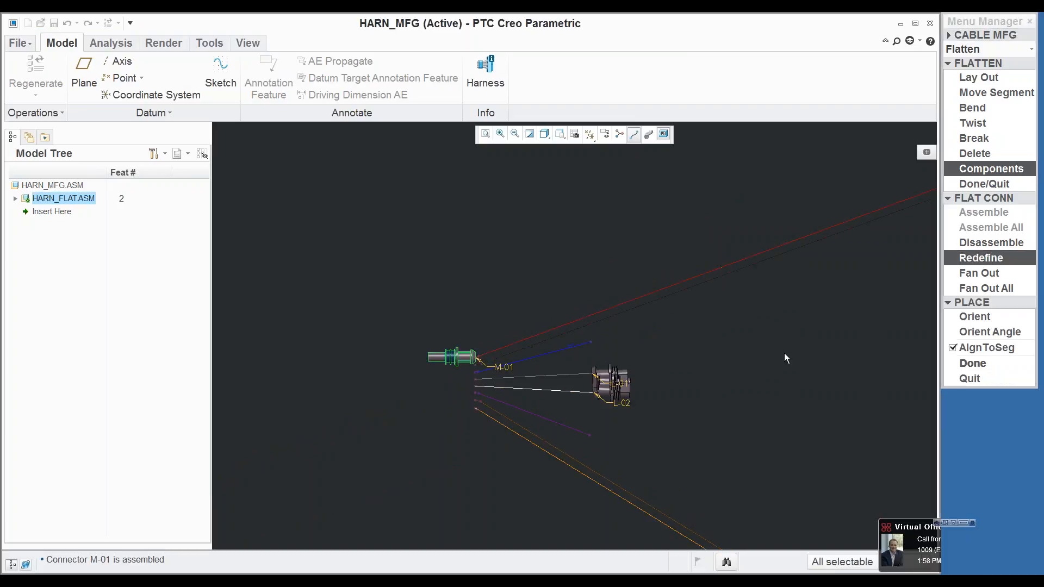
{"action": "left_click", "coordinate": [972, 315]}
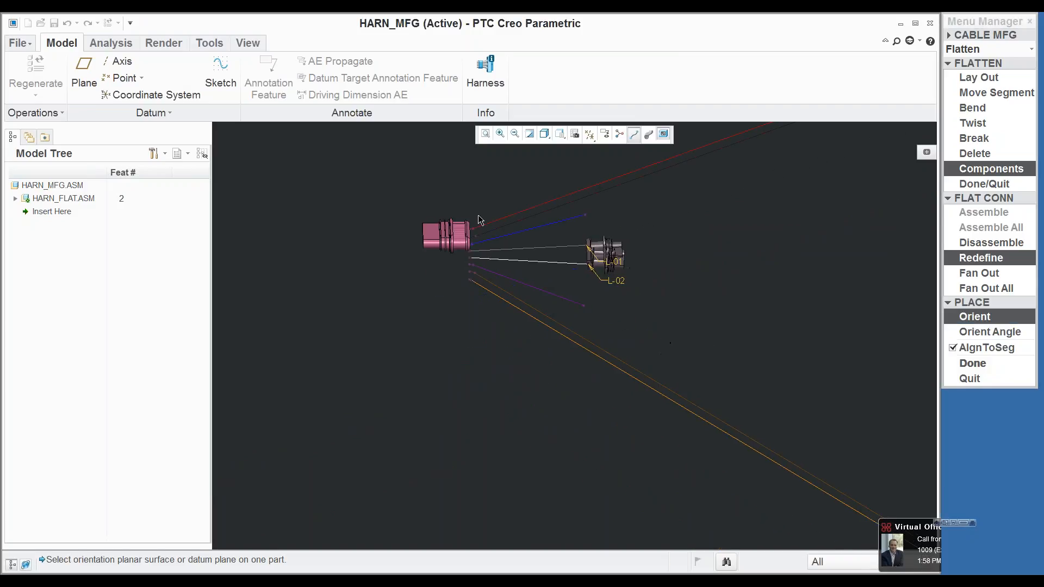
{"action": "left_click", "coordinate": [433, 233]}
{"action": "left_click", "coordinate": [590, 134]}
{"action": "left_click", "coordinate": [548, 213]}
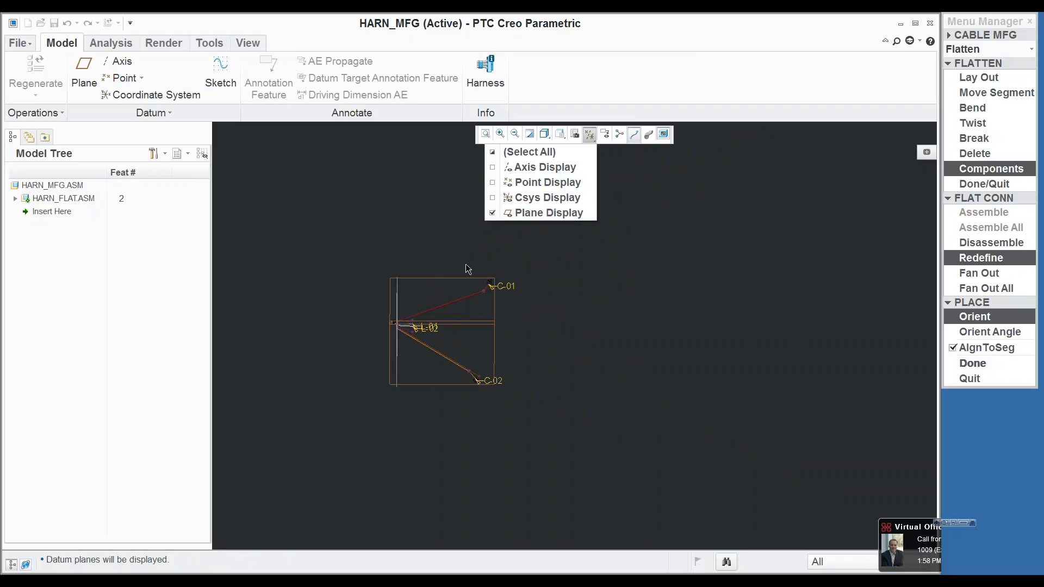
{"action": "left_click", "coordinate": [454, 278]}
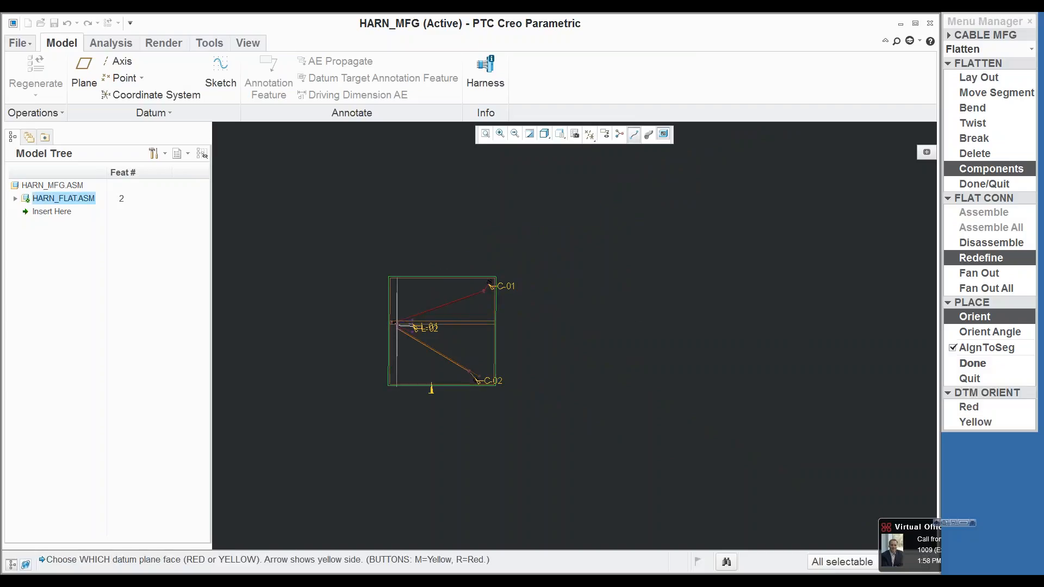
{"action": "left_click", "coordinate": [975, 422]}
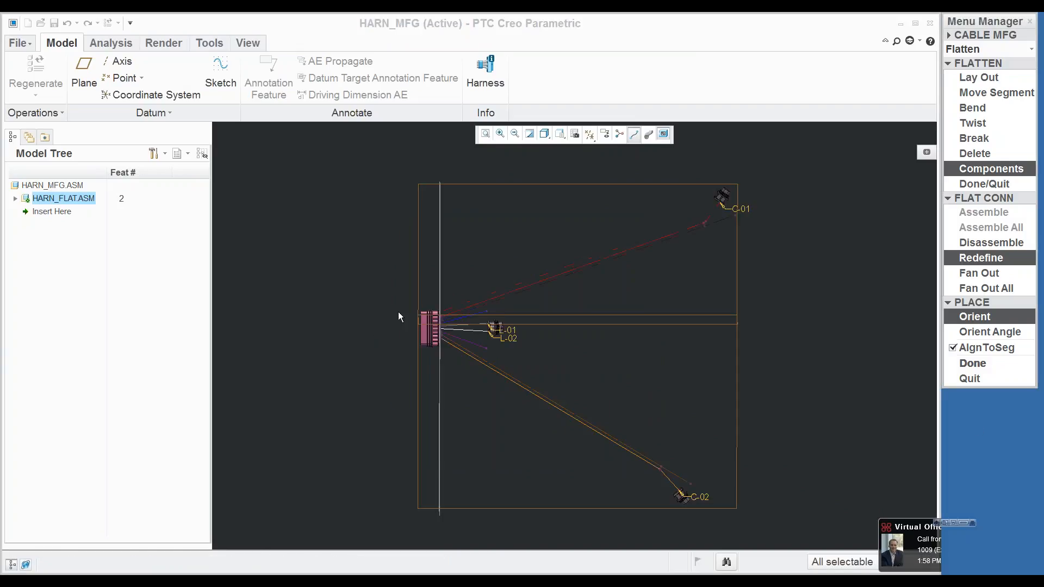
{"action": "scroll", "coordinate": [398, 311], "scroll_direction": "down", "scroll_amount": 3}
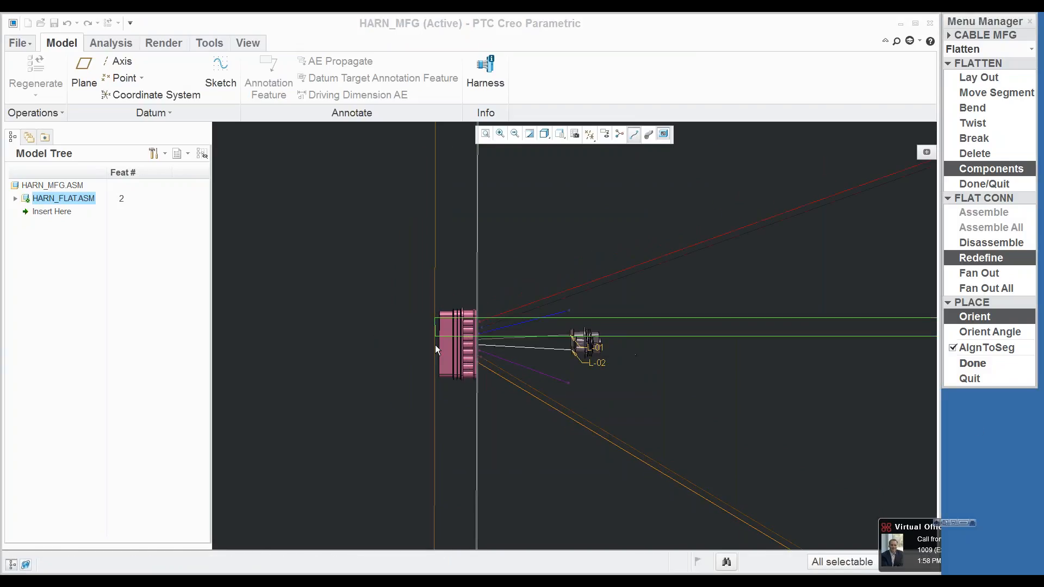
{"action": "scroll", "coordinate": [438, 348], "scroll_direction": "up", "scroll_amount": 3}
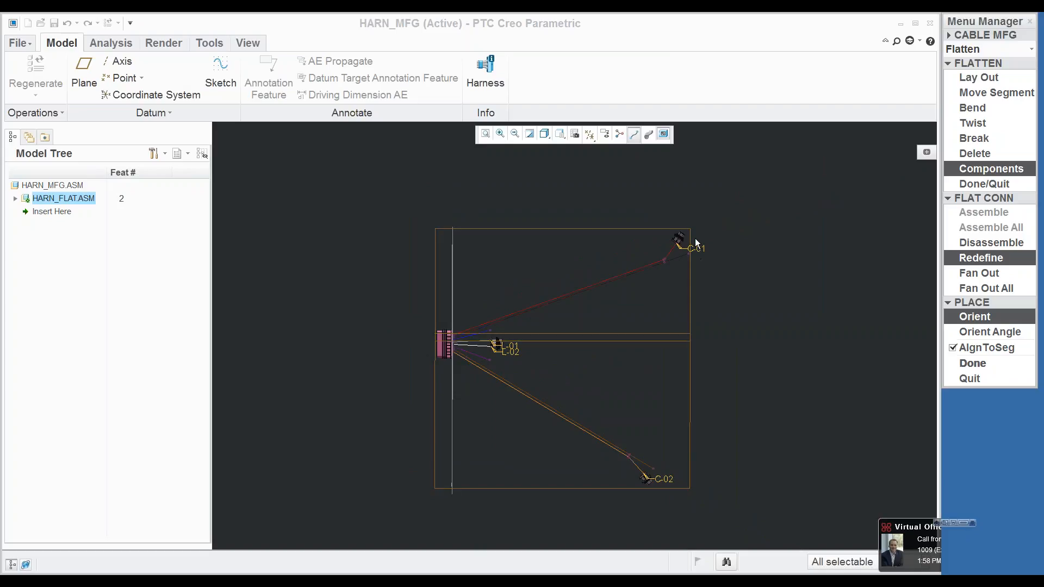
Step: Redefine connector C-01 at the red wire's end with an orient angle of 18 about the z direction
{"action": "scroll", "coordinate": [693, 231], "scroll_direction": "down", "scroll_amount": 3}
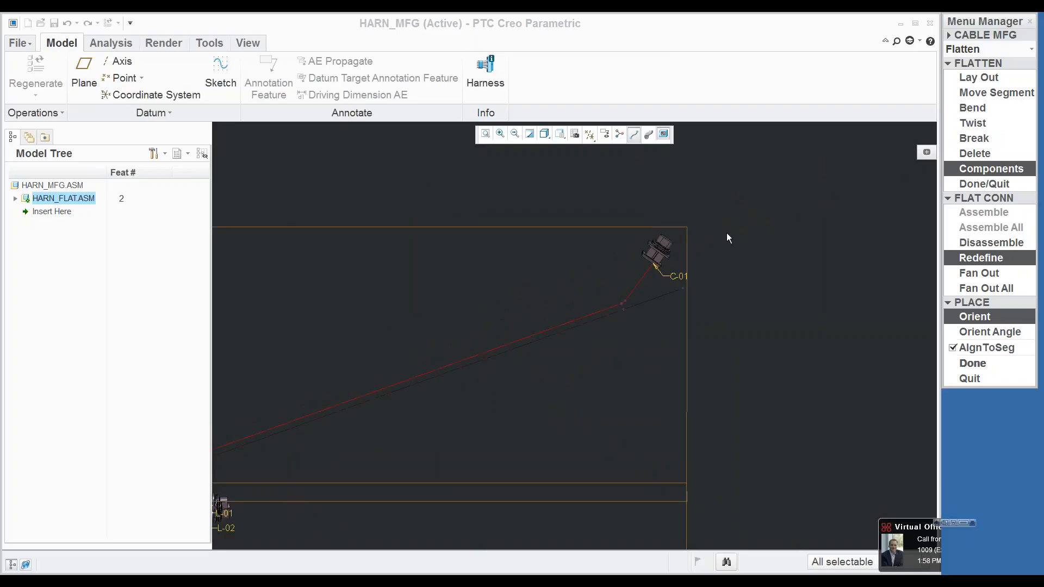
{"action": "left_click", "coordinate": [981, 258]}
{"action": "left_click", "coordinate": [658, 250]}
{"action": "left_click", "coordinate": [985, 332]}
{"action": "type", "text": "180"}
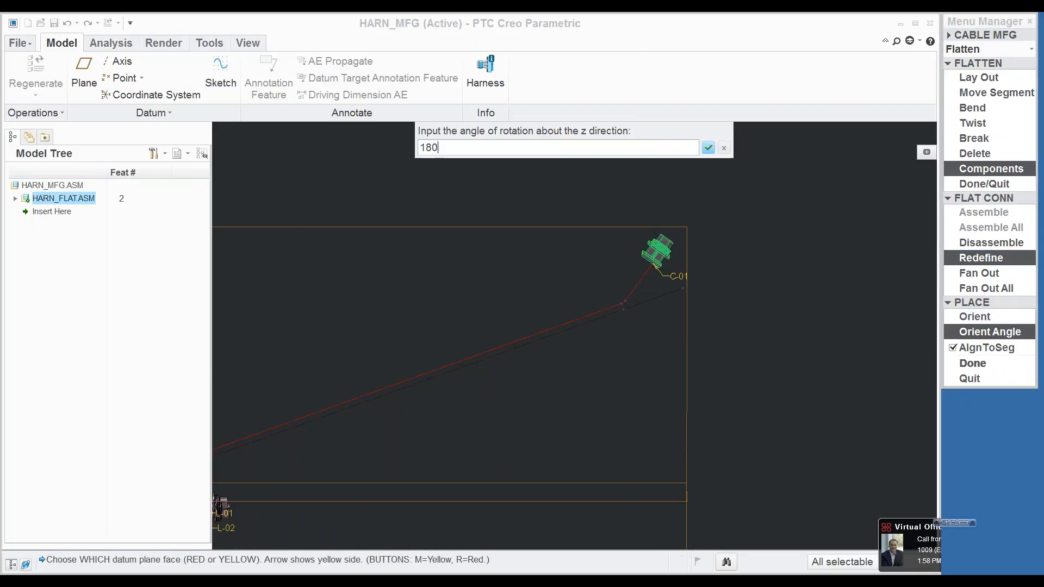
{"action": "key", "text": "Return"}
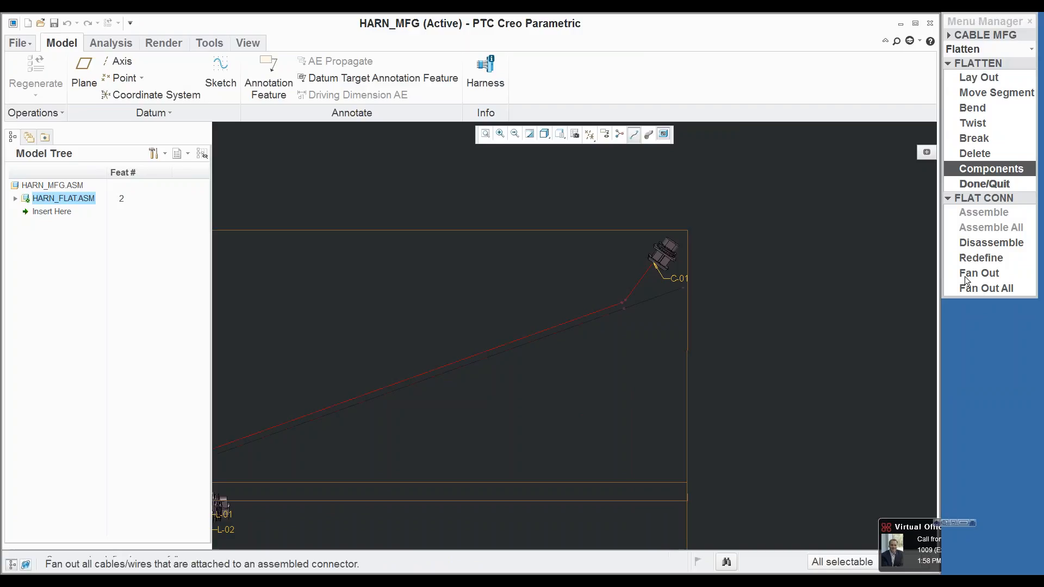
Step: Turn off the datum plane display around connectors M-01, L-01 and L-02
{"action": "scroll", "coordinate": [707, 299], "scroll_direction": "down", "scroll_amount": 3}
{"action": "scroll", "coordinate": [512, 376], "scroll_direction": "up", "scroll_amount": 5}
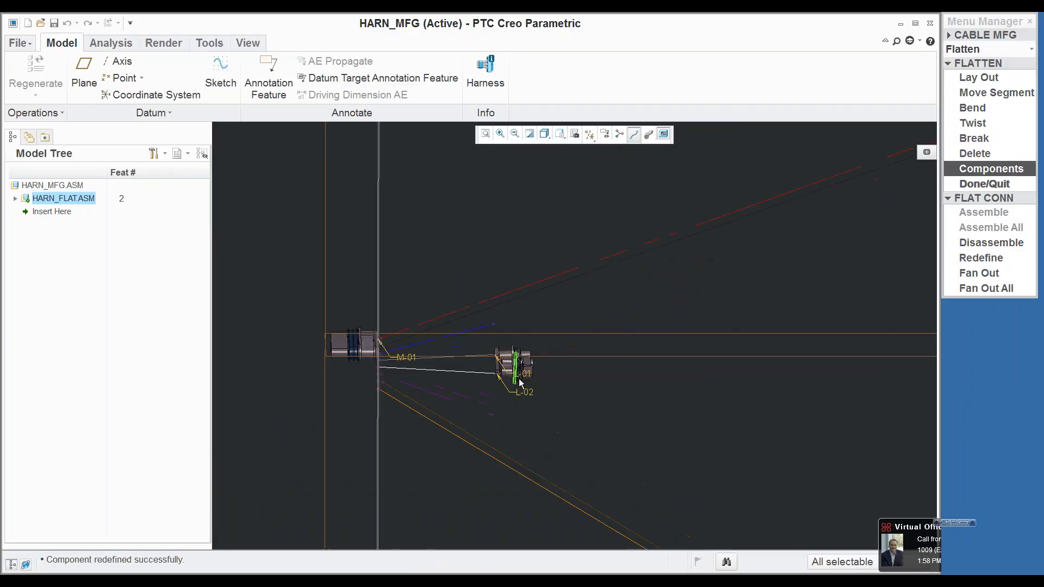
{"action": "left_click", "coordinate": [475, 362]}
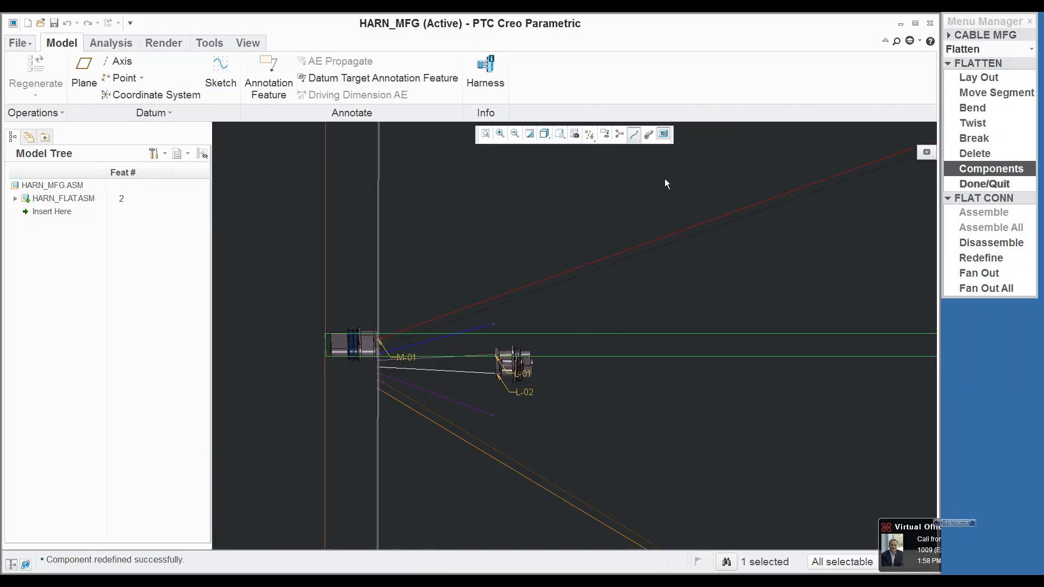
{"action": "left_click", "coordinate": [589, 134]}
{"action": "left_click", "coordinate": [541, 212]}
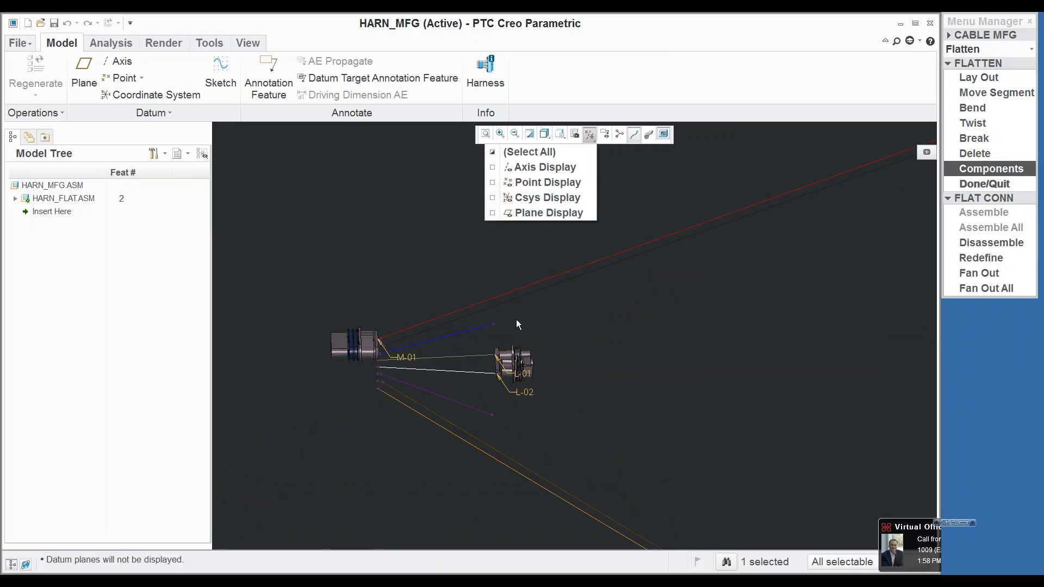
{"action": "left_click", "coordinate": [464, 360]}
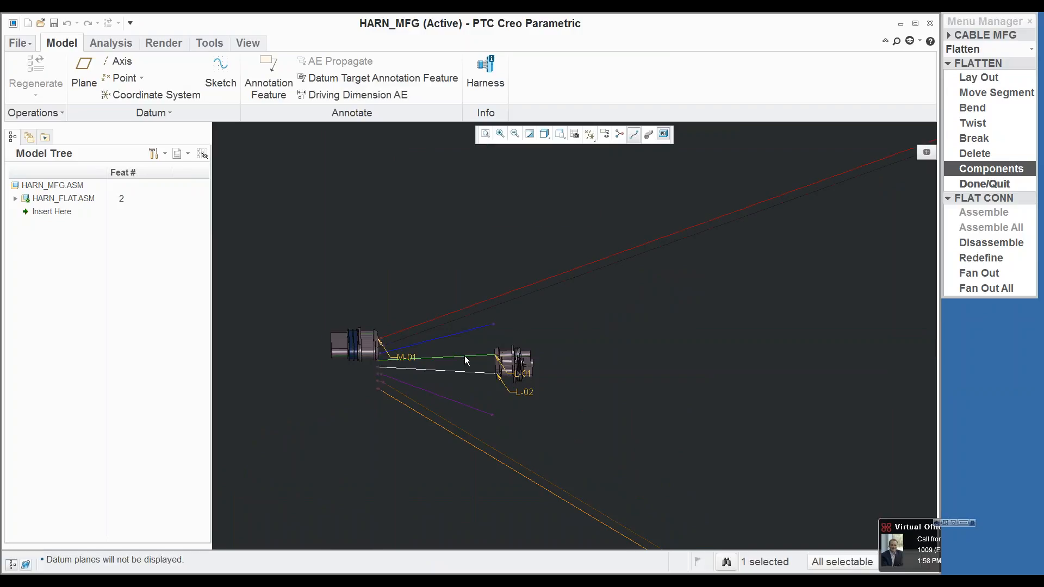
Step: Start moving flat segments, swing the blue wire down across the grey wire, and return it above
{"action": "left_click", "coordinate": [965, 188]}
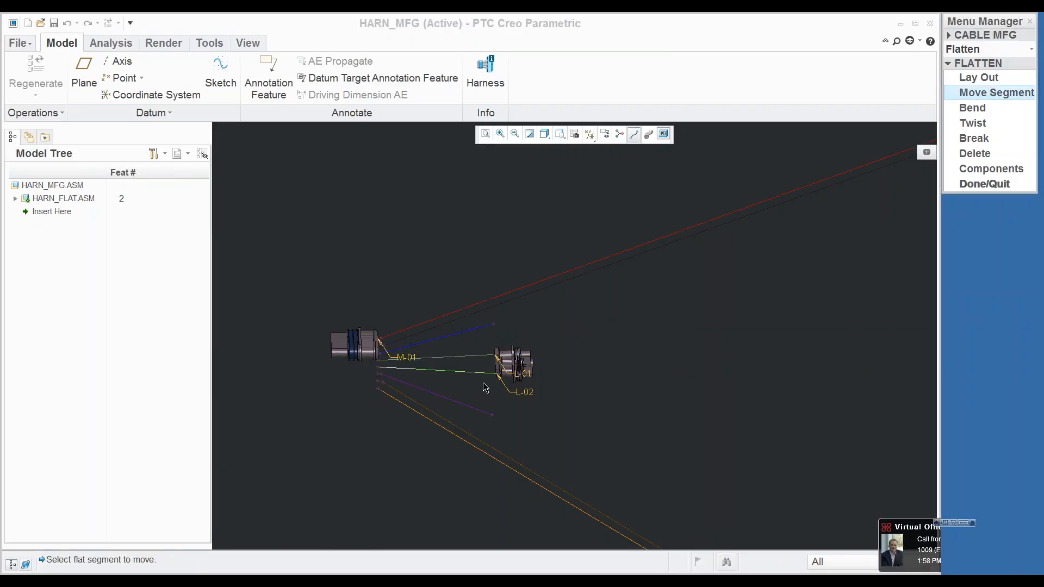
{"action": "left_click", "coordinate": [466, 360]}
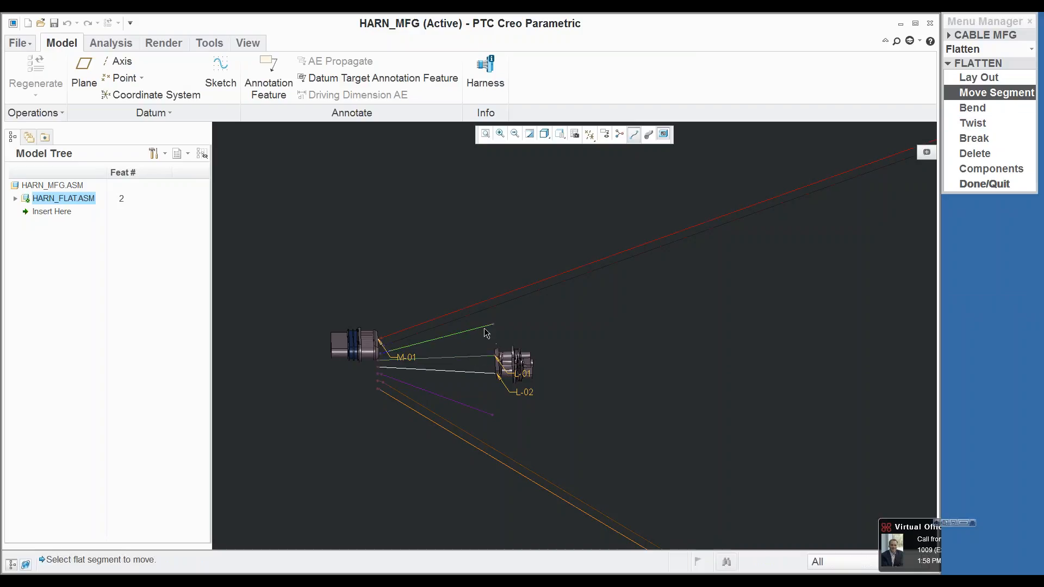
{"action": "left_click", "coordinate": [482, 333]}
{"action": "left_click", "coordinate": [466, 370]}
{"action": "scroll", "coordinate": [449, 346], "scroll_direction": "up", "scroll_amount": 3}
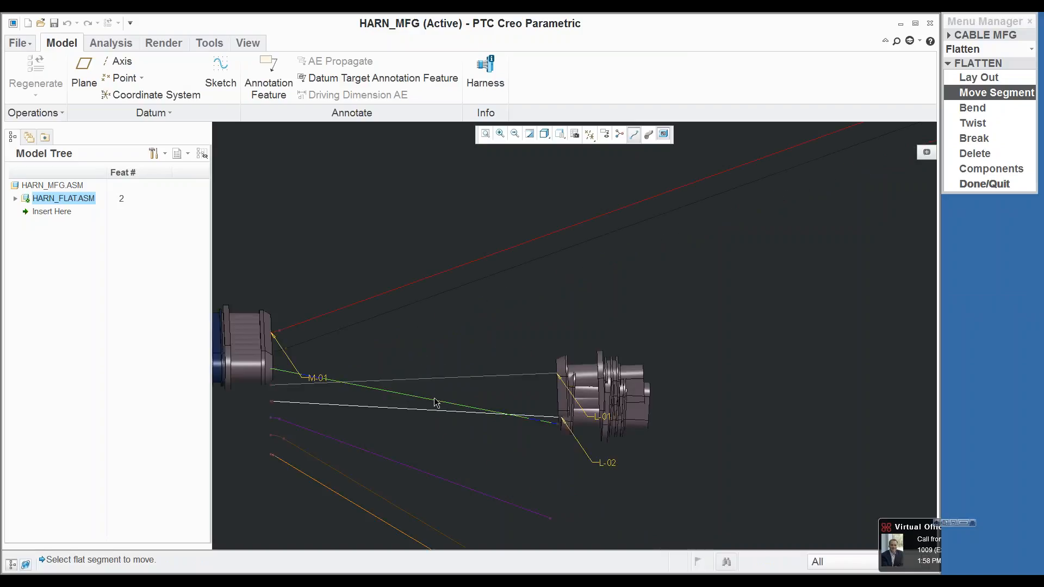
{"action": "left_click", "coordinate": [440, 397]}
{"action": "left_click", "coordinate": [475, 320]}
Step: Swing the grey wire segment upward and the white one downward to separate connectors L-01 and L-02
{"action": "left_click", "coordinate": [497, 376]}
{"action": "left_click", "coordinate": [504, 350]}
{"action": "left_click", "coordinate": [502, 417]}
{"action": "left_click", "coordinate": [492, 454]}
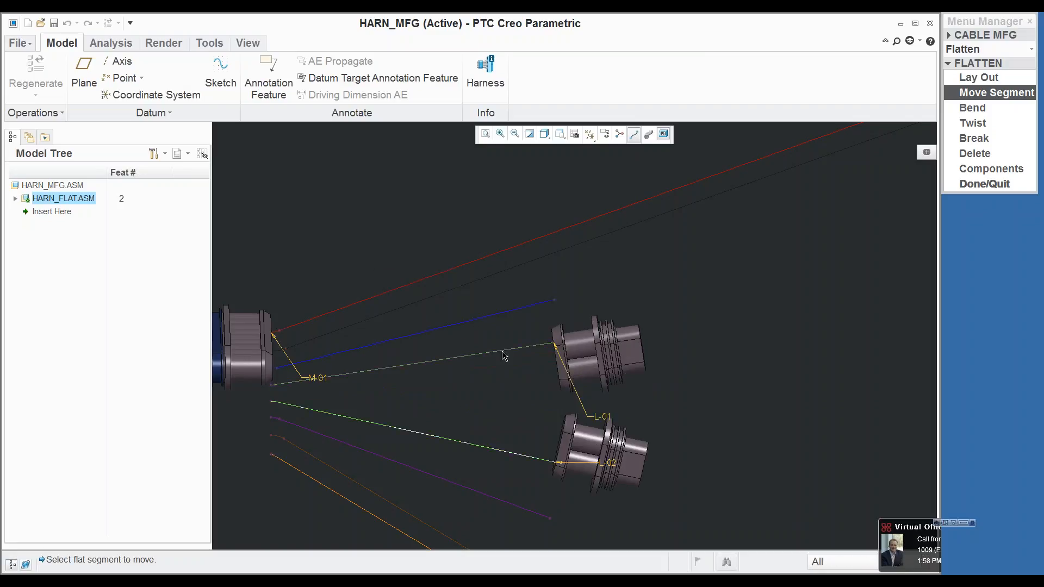
Step: Move the blue wire segment down to meet connector L-01 and the purple one up to meet connector L-02
{"action": "left_click", "coordinate": [512, 314]}
{"action": "left_click", "coordinate": [516, 371]}
{"action": "left_click", "coordinate": [499, 503]}
{"action": "left_click", "coordinate": [521, 436]}
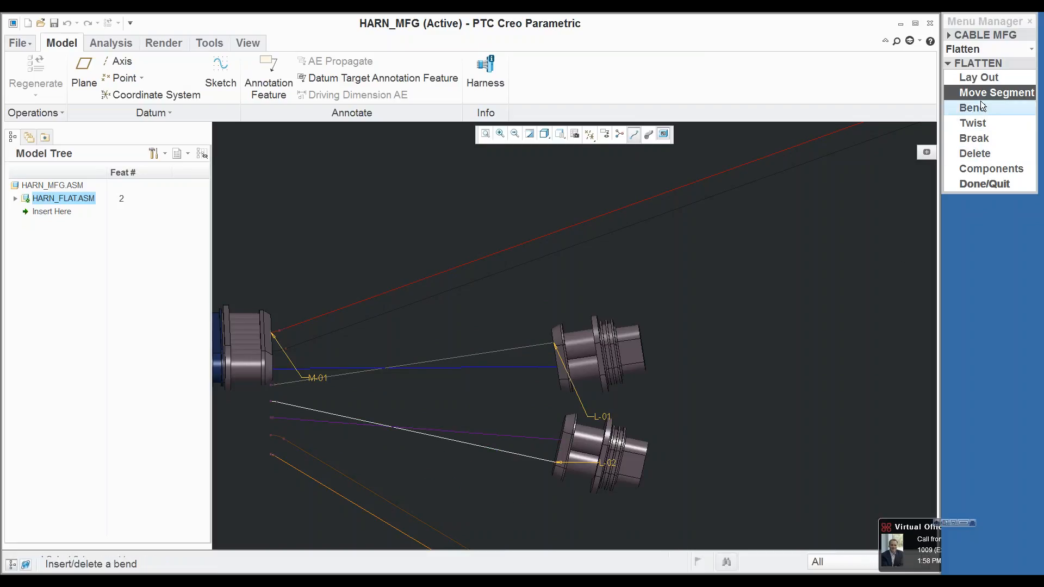
Step: Fan out the cables attached to connectors L-01 and L-02
{"action": "left_click", "coordinate": [992, 168]}
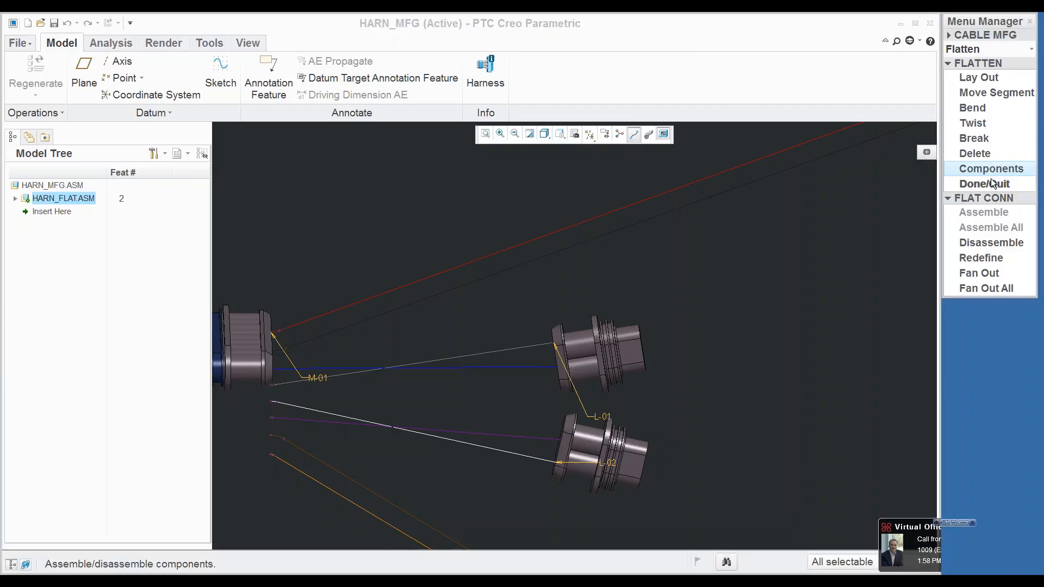
{"action": "left_click", "coordinate": [982, 273]}
{"action": "left_click", "coordinate": [585, 359]}
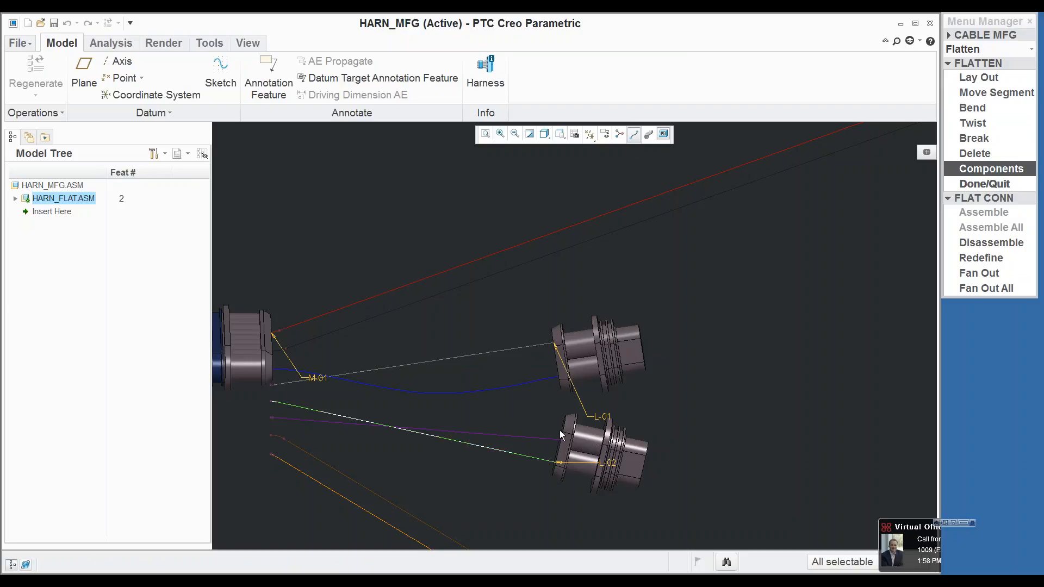
{"action": "left_click", "coordinate": [979, 273]}
{"action": "left_click", "coordinate": [583, 451]}
Step: Fan out the cables attached to connectors C-01 and C-02 and finish flattening
{"action": "scroll", "coordinate": [508, 371], "scroll_direction": "up", "scroll_amount": 5}
{"action": "scroll", "coordinate": [772, 213], "scroll_direction": "down", "scroll_amount": 5}
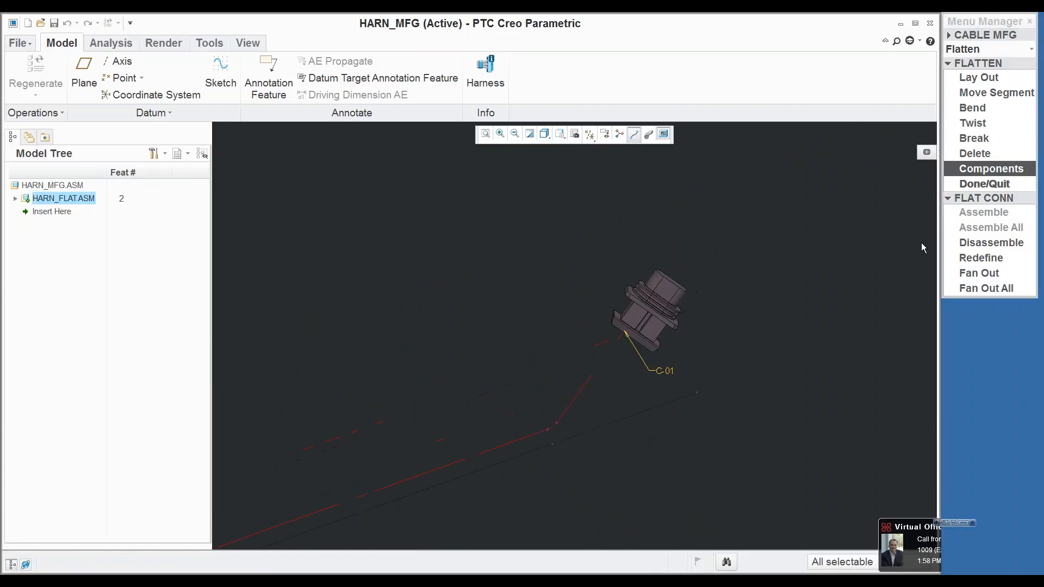
{"action": "left_click", "coordinate": [973, 273]}
{"action": "left_click", "coordinate": [650, 307]}
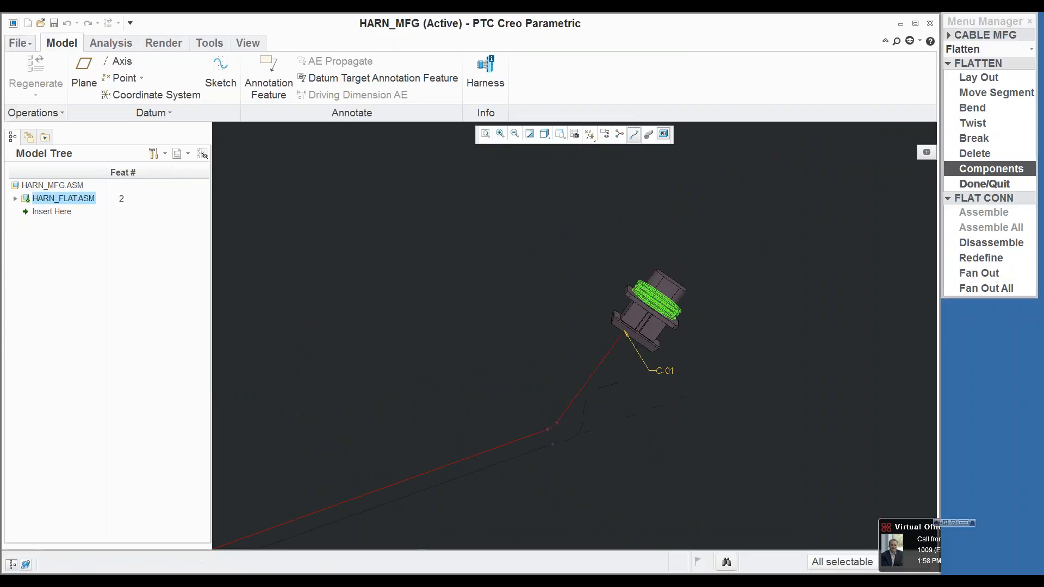
{"action": "scroll", "coordinate": [737, 258], "scroll_direction": "up", "scroll_amount": 7}
{"action": "scroll", "coordinate": [725, 431], "scroll_direction": "down", "scroll_amount": 4}
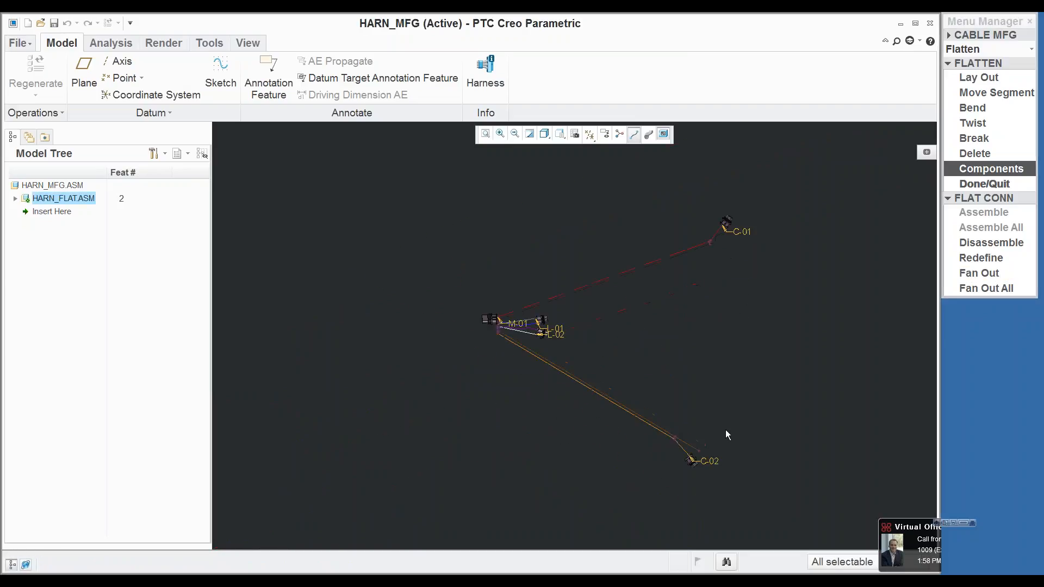
{"action": "left_click", "coordinate": [979, 273]}
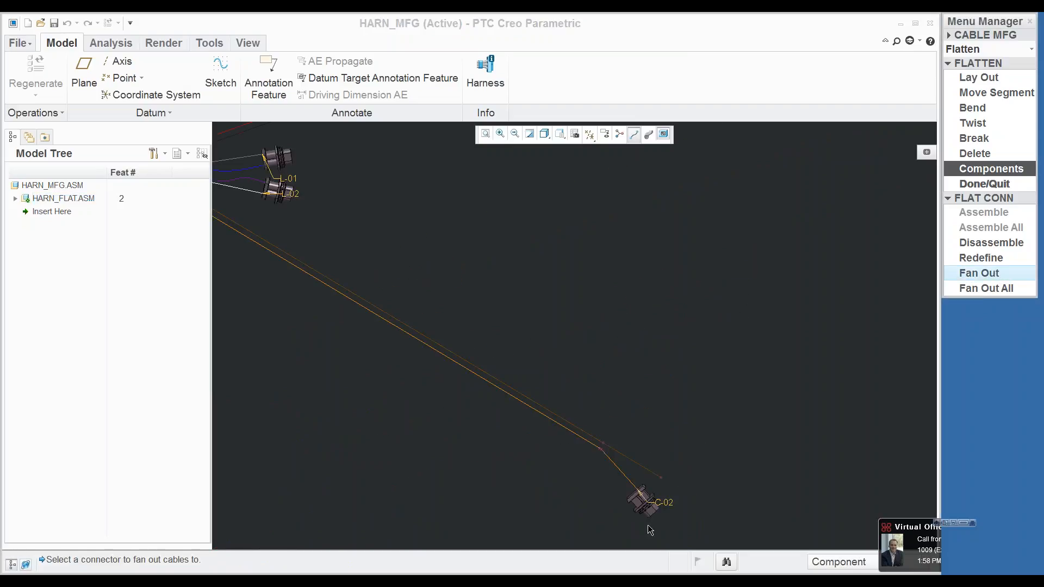
{"action": "left_click", "coordinate": [645, 510]}
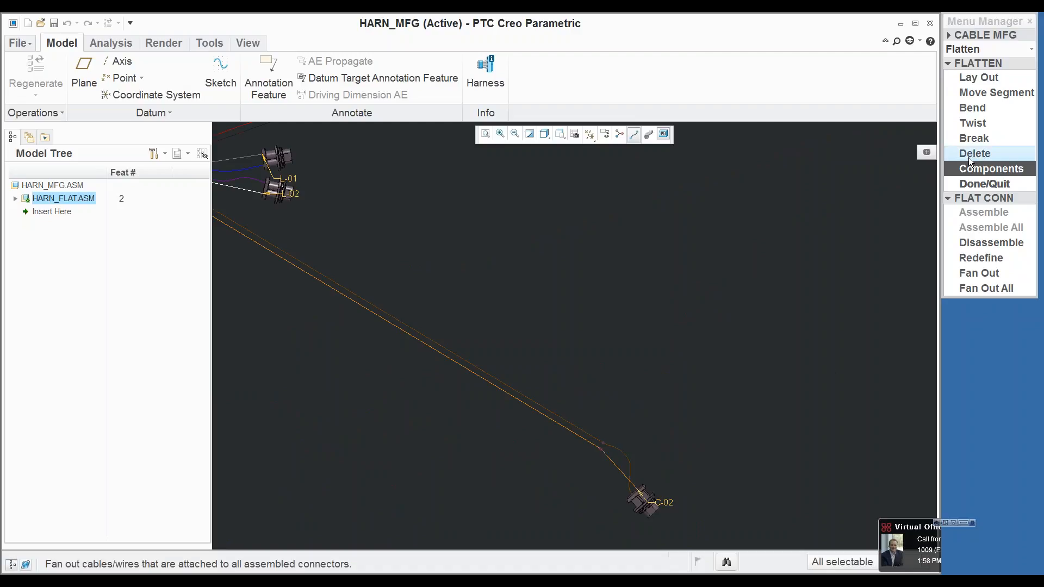
{"action": "left_click", "coordinate": [983, 184]}
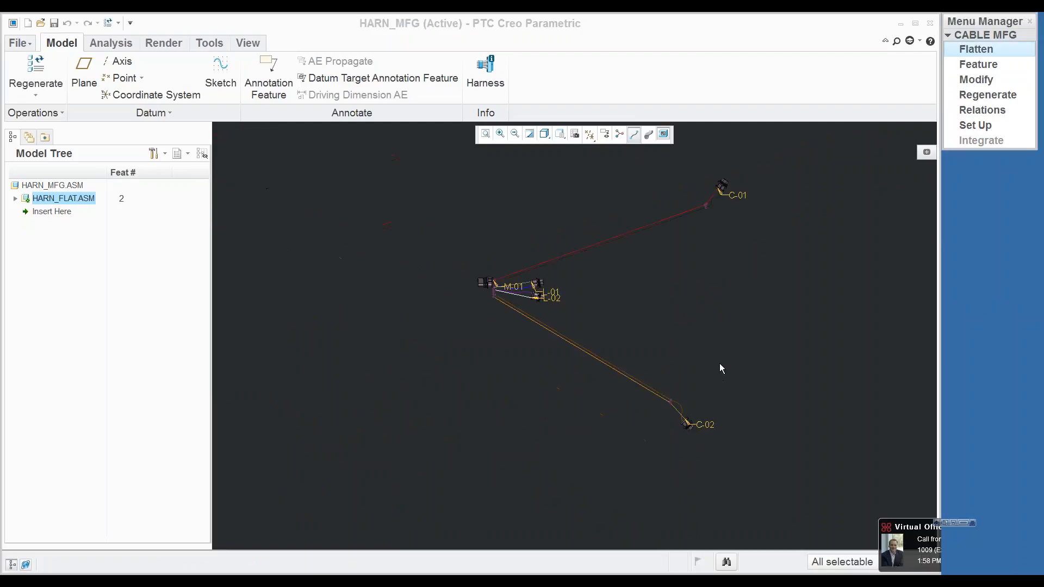
Step: Display the flat harness cables with their correct thickness
{"action": "scroll", "coordinate": [792, 161], "scroll_direction": "down", "scroll_amount": 1}
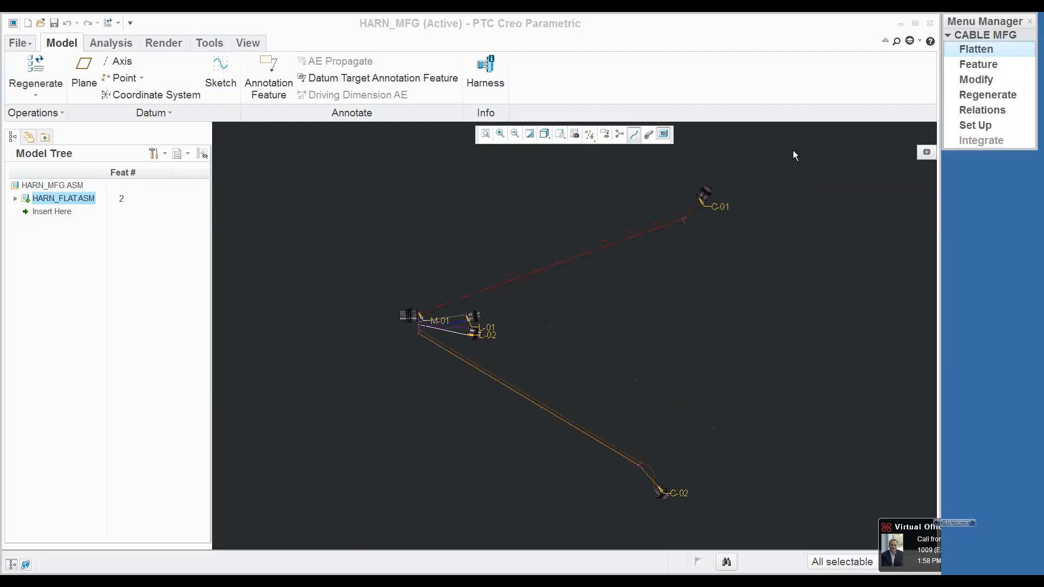
{"action": "left_click", "coordinate": [649, 136]}
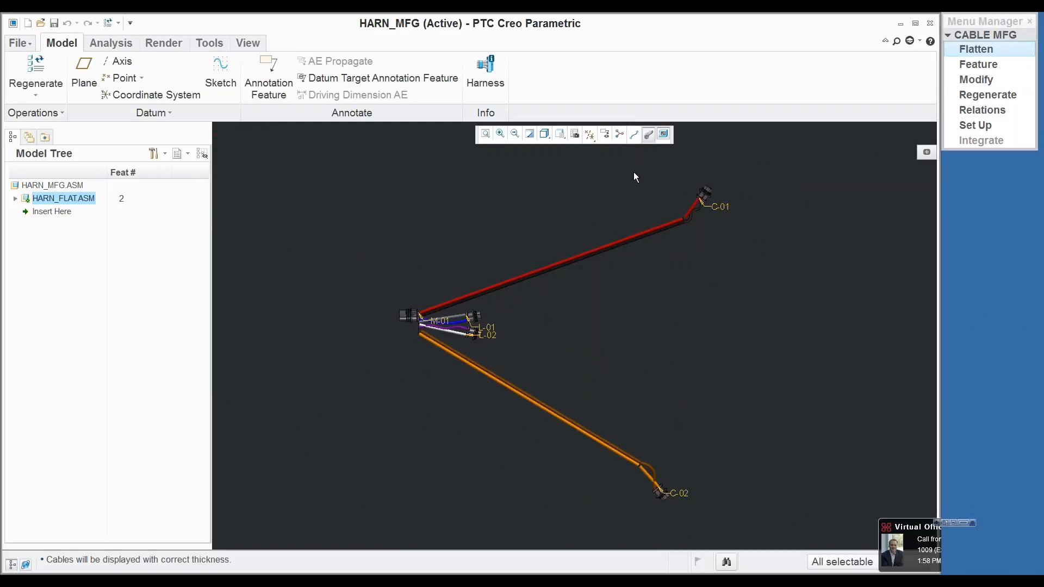
{"action": "scroll", "coordinate": [407, 315], "scroll_direction": "down", "scroll_amount": 7}
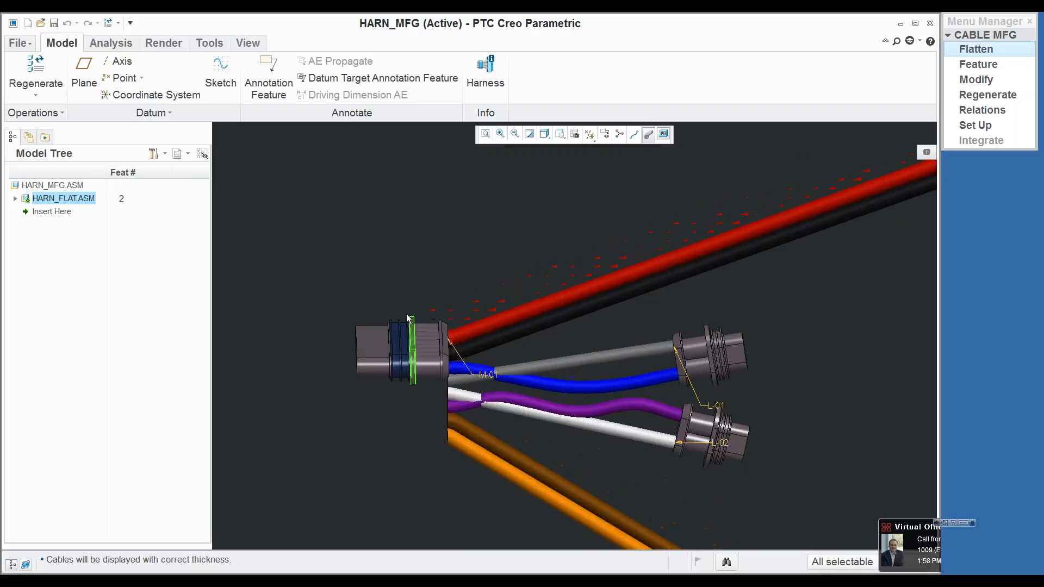
Step: Redefine connector M-01 using Orient, choosing the flat side face of its mating end as the first orientation reference
{"action": "left_click", "coordinate": [976, 49]}
{"action": "left_click", "coordinate": [989, 168]}
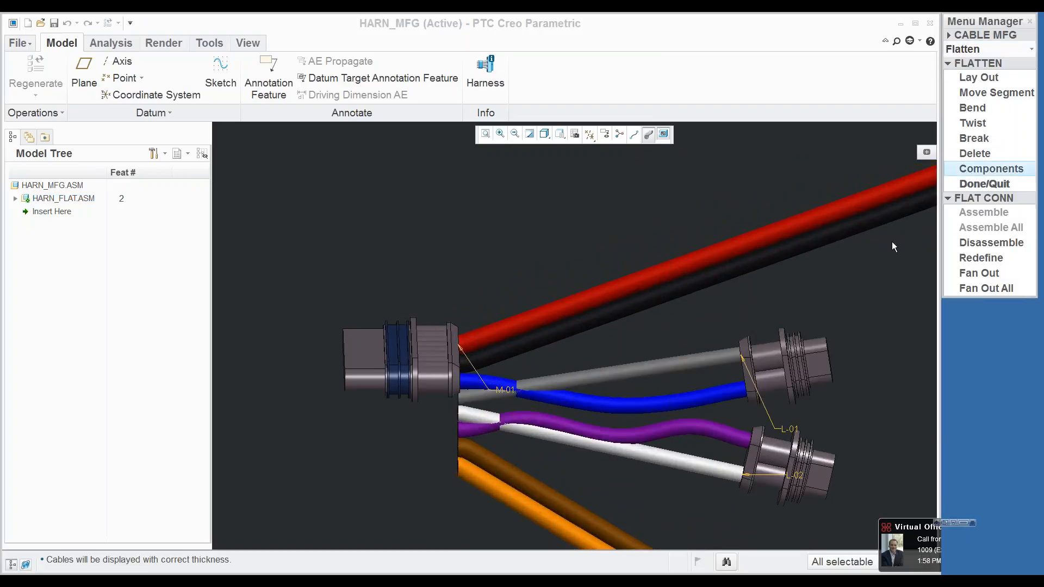
{"action": "left_click", "coordinate": [979, 258]}
{"action": "left_click", "coordinate": [413, 356]}
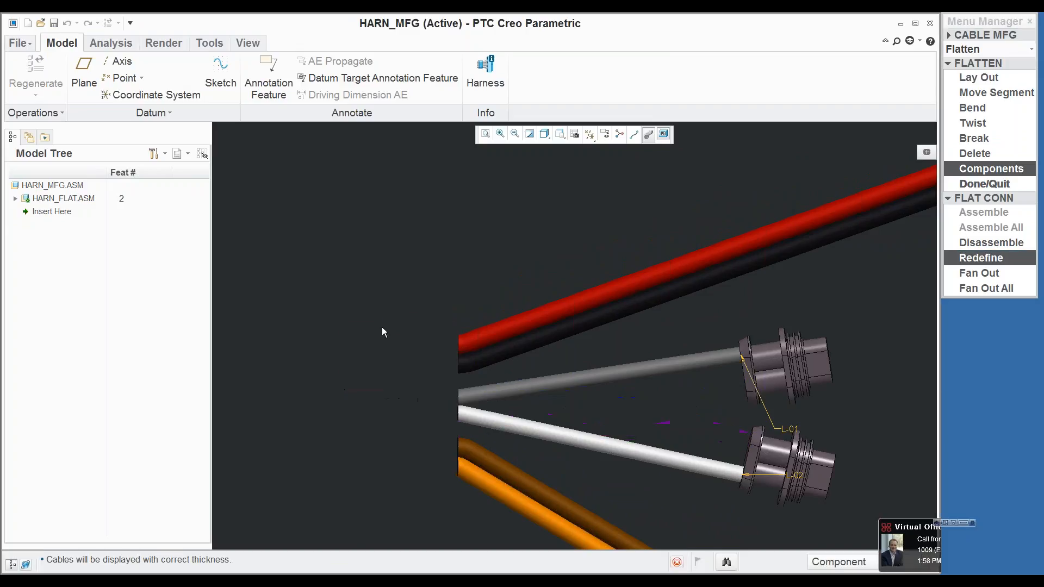
{"action": "scroll", "coordinate": [452, 272], "scroll_direction": "down", "scroll_amount": 3}
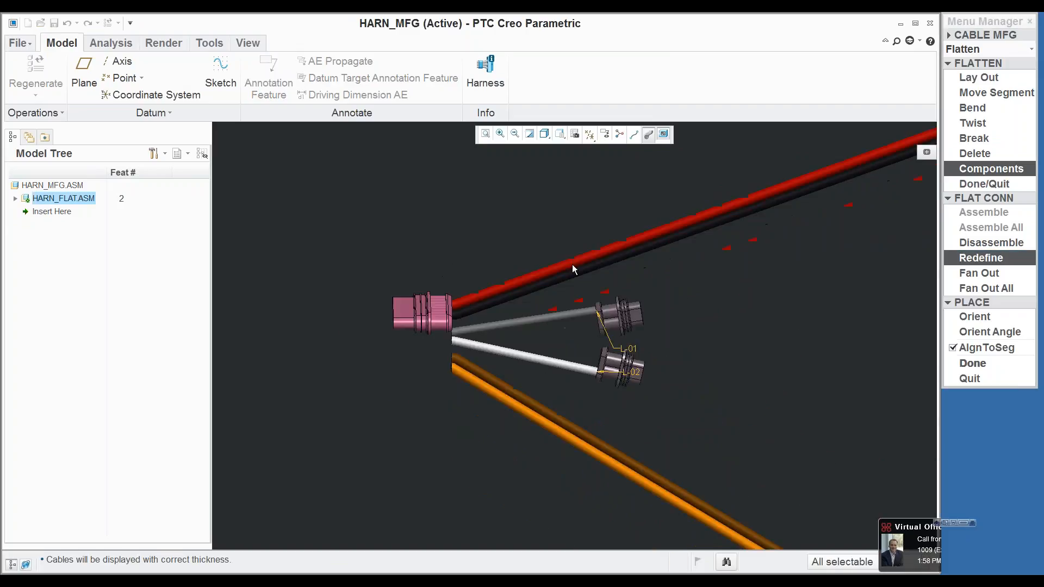
{"action": "left_click", "coordinate": [975, 316]}
{"action": "scroll", "coordinate": [443, 287], "scroll_direction": "up", "scroll_amount": 3}
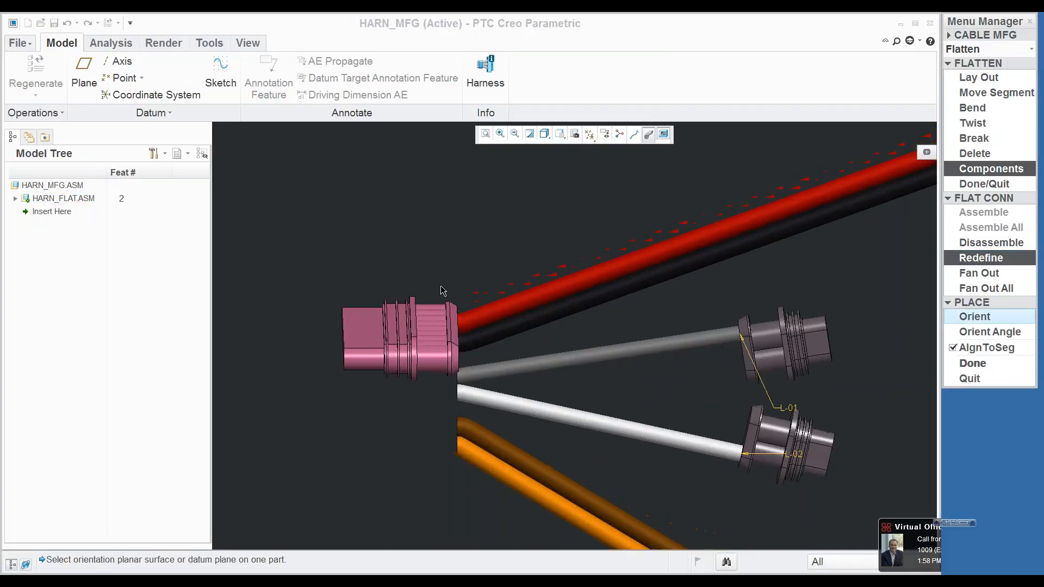
{"action": "left_click", "coordinate": [365, 333]}
Step: Display the datum planes, orient connector M-01's picked face to the vertical plane at its mating end, and complete the redefinition
{"action": "scroll", "coordinate": [379, 316], "scroll_direction": "down", "scroll_amount": 3}
{"action": "scroll", "coordinate": [385, 316], "scroll_direction": "down", "scroll_amount": 2}
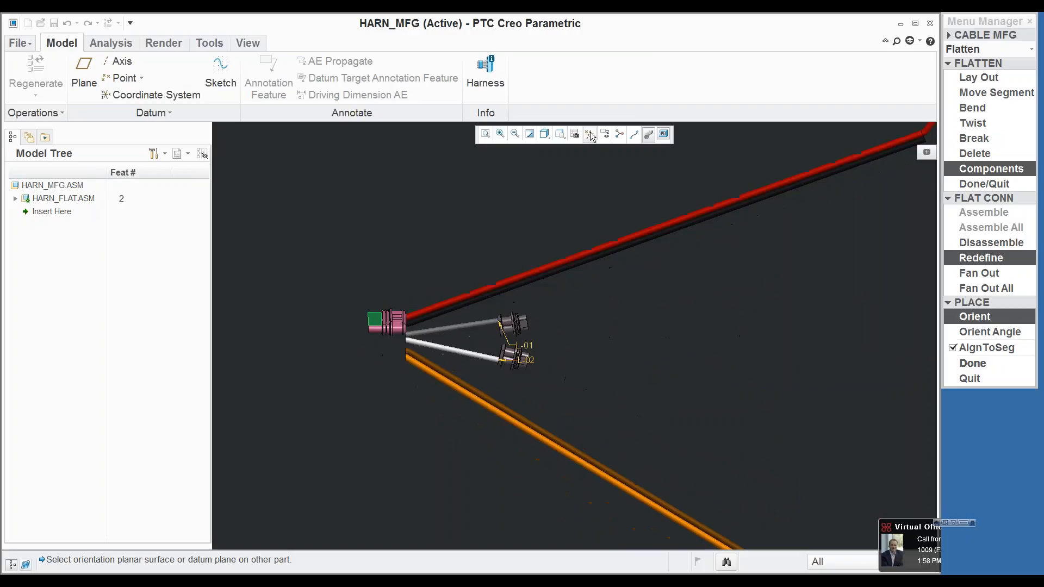
{"action": "left_click", "coordinate": [589, 133]}
{"action": "left_click", "coordinate": [547, 212]}
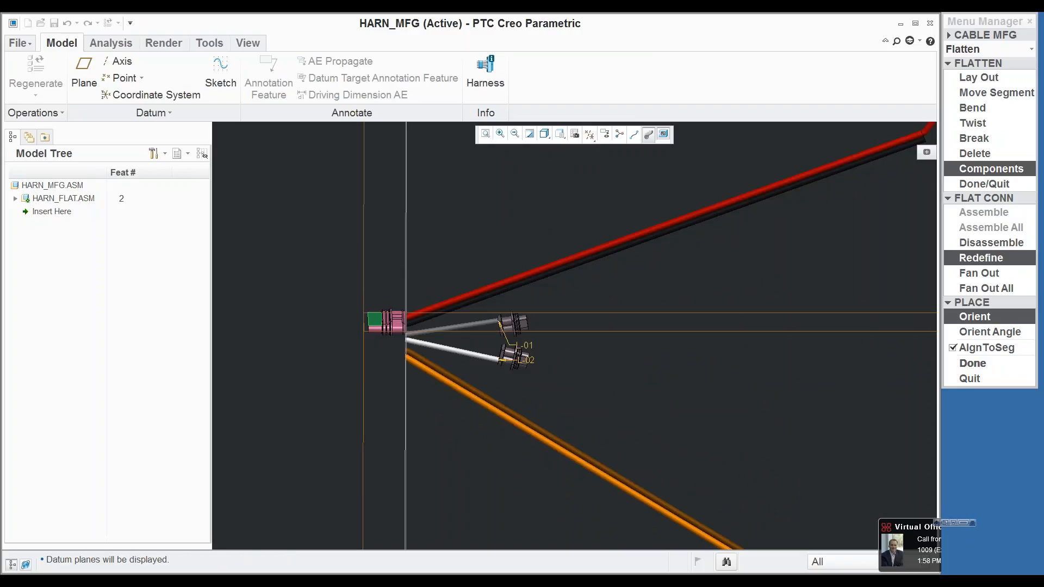
{"action": "left_click", "coordinate": [363, 275]}
{"action": "left_click", "coordinate": [977, 423]}
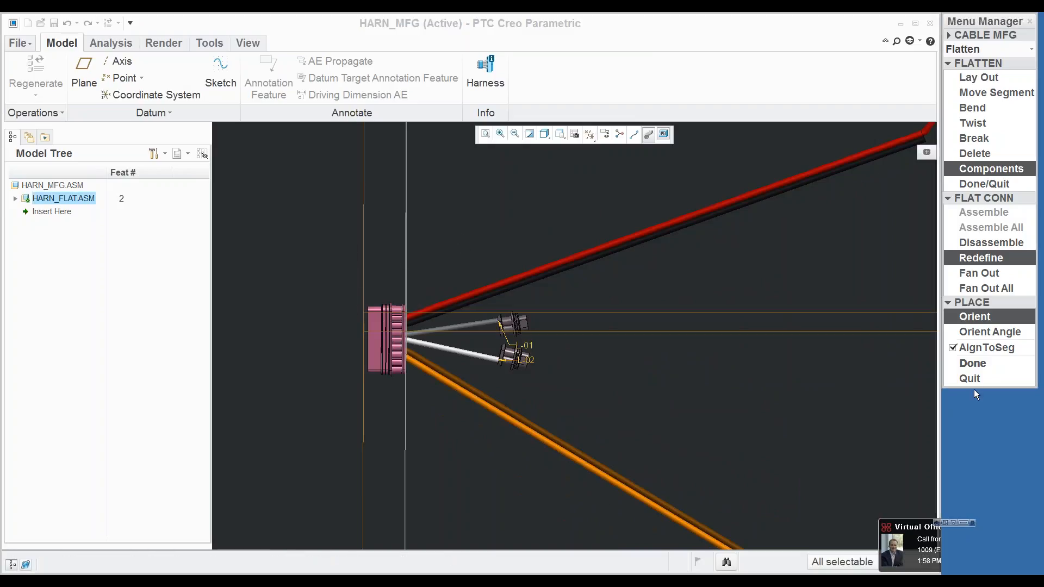
{"action": "left_click", "coordinate": [973, 363]}
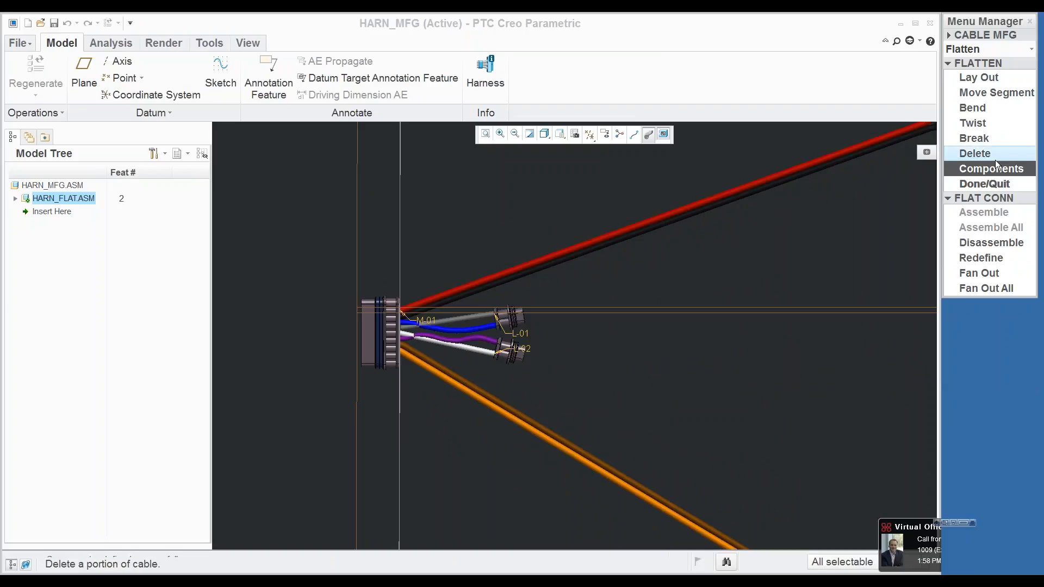
{"action": "left_click", "coordinate": [994, 184]}
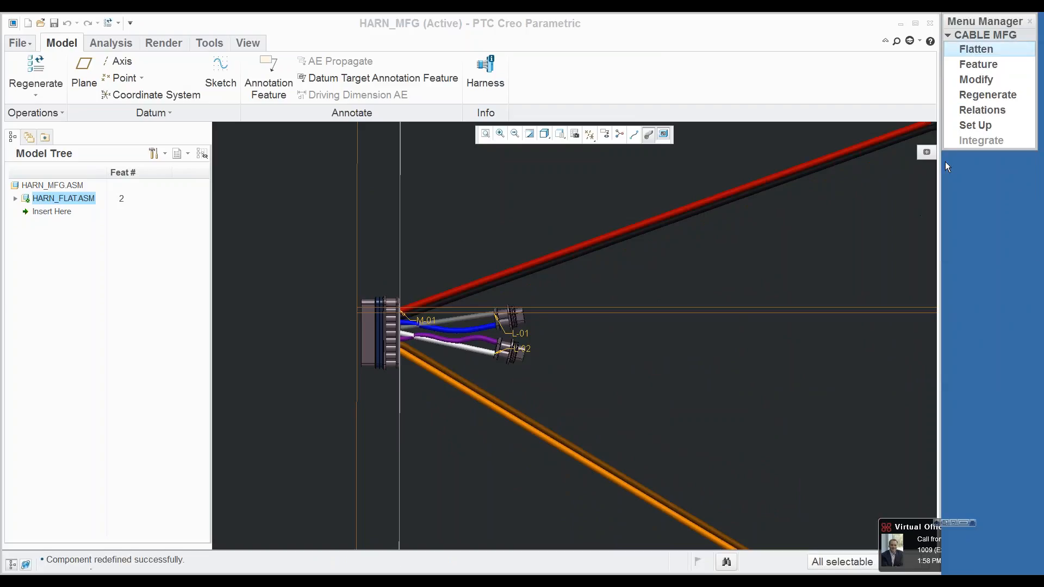
Step: Regenerate the harness manufacturing model
{"action": "left_click", "coordinate": [993, 94]}
{"action": "left_click", "coordinate": [996, 94]}
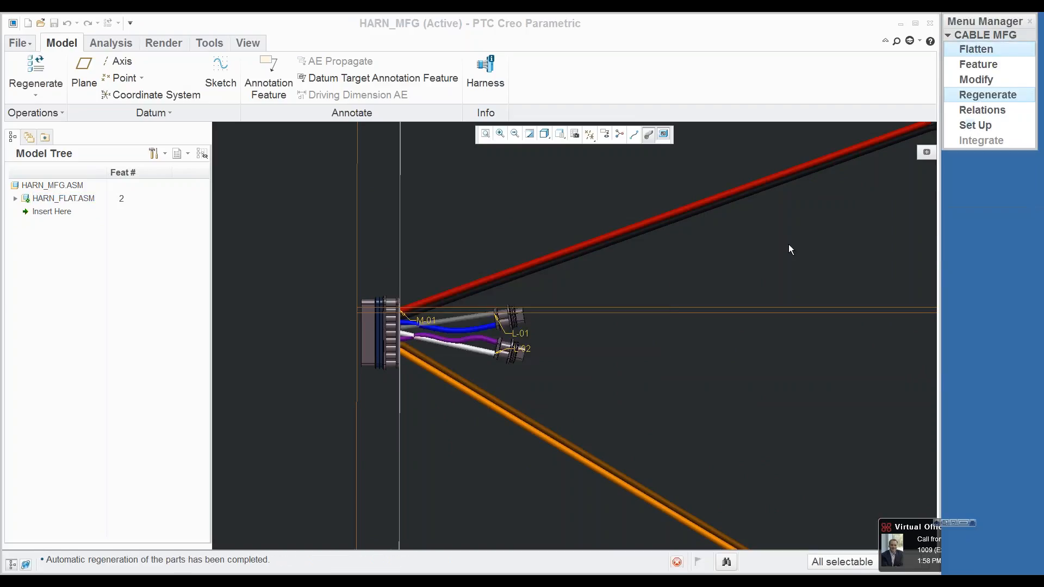
{"action": "scroll", "coordinate": [558, 393], "scroll_direction": "up", "scroll_amount": 5}
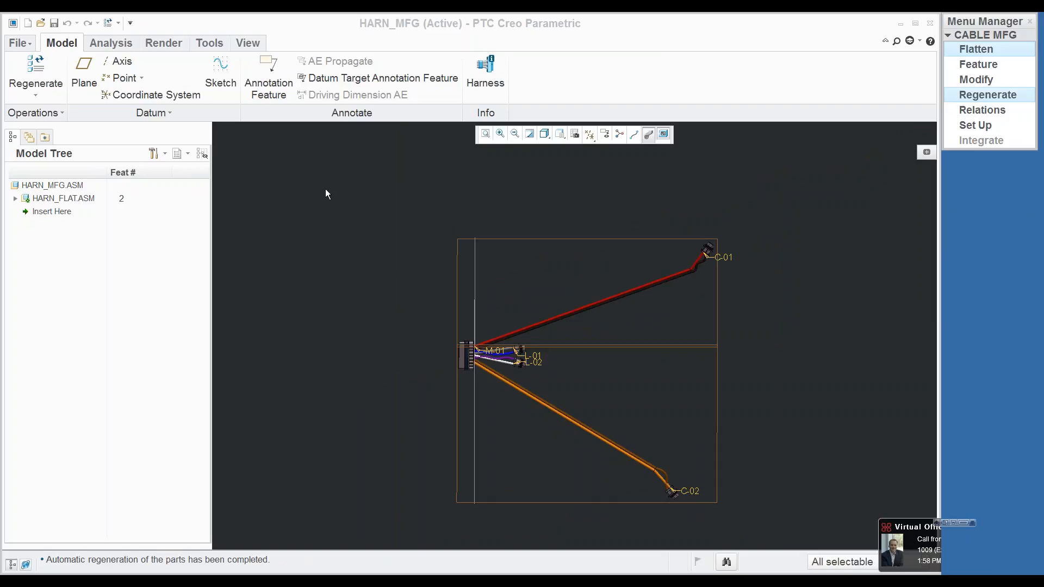
Step: Open the charger assembly from the models in session
{"action": "left_click", "coordinate": [117, 25]}
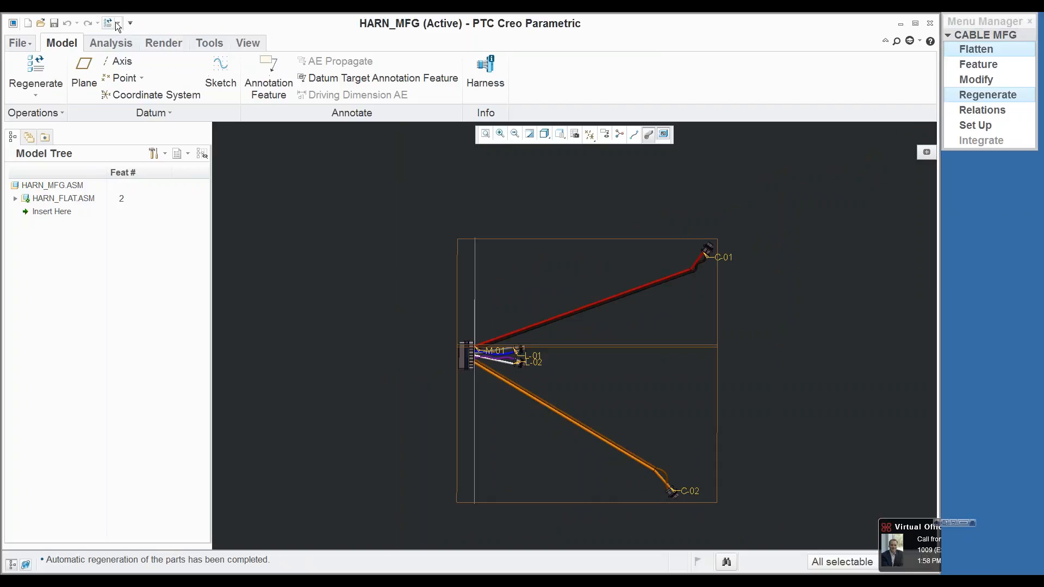
{"action": "left_click", "coordinate": [41, 24]}
{"action": "left_click", "coordinate": [292, 230]}
{"action": "double_click", "coordinate": [427, 239]}
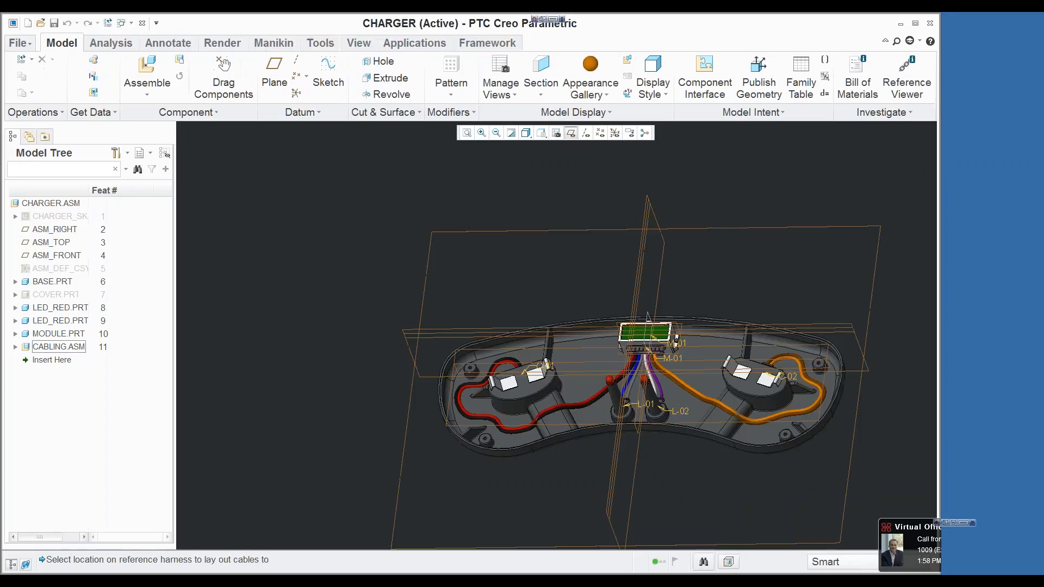
Step: Create a new drawing named charger, keeping the default template option enabled
{"action": "left_click", "coordinate": [30, 46]}
{"action": "left_click", "coordinate": [52, 68]}
{"action": "left_click", "coordinate": [429, 280]}
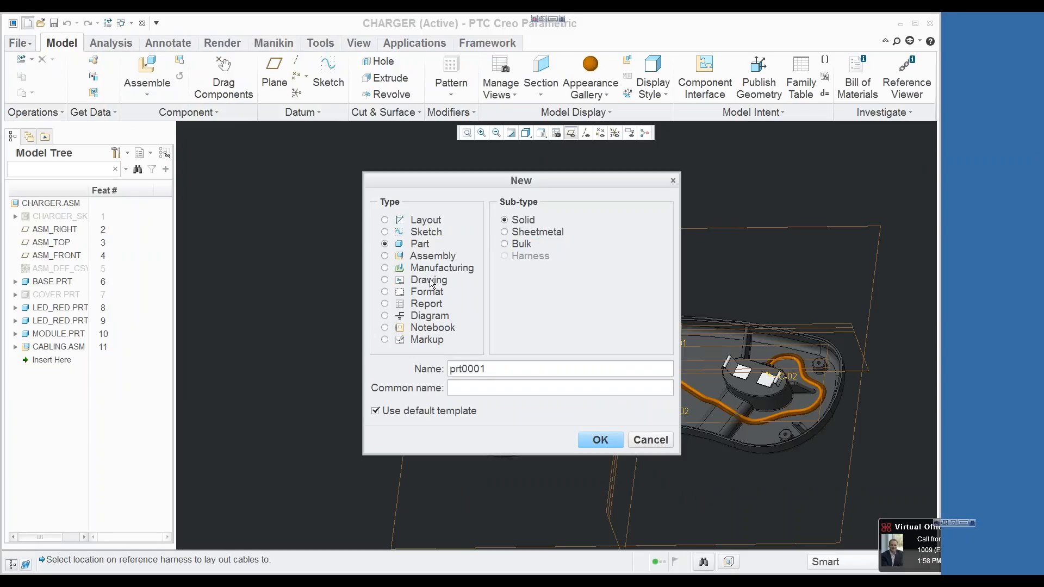
{"action": "type", "text": "charger"}
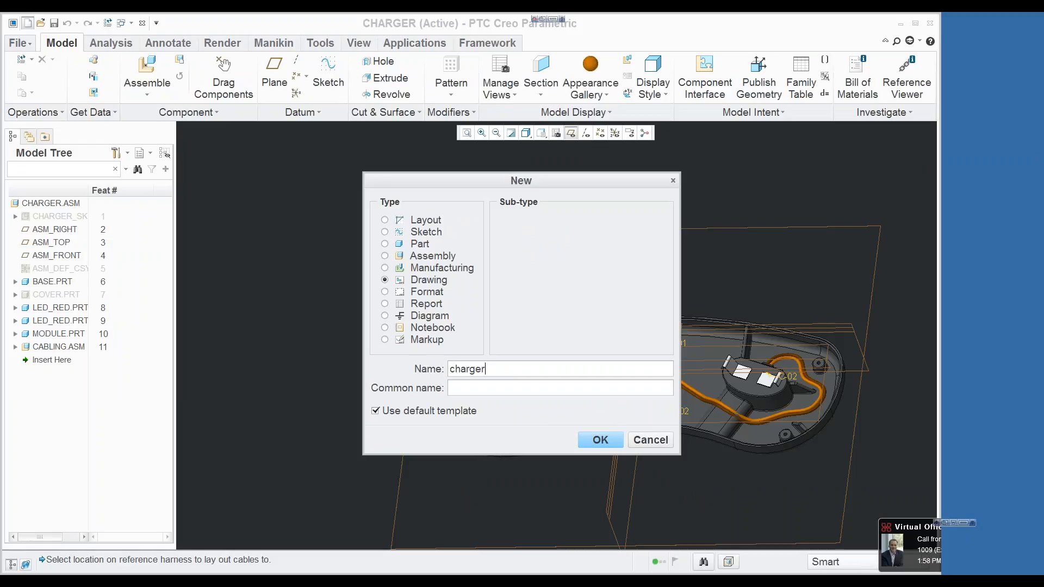
{"action": "left_click", "coordinate": [598, 440]}
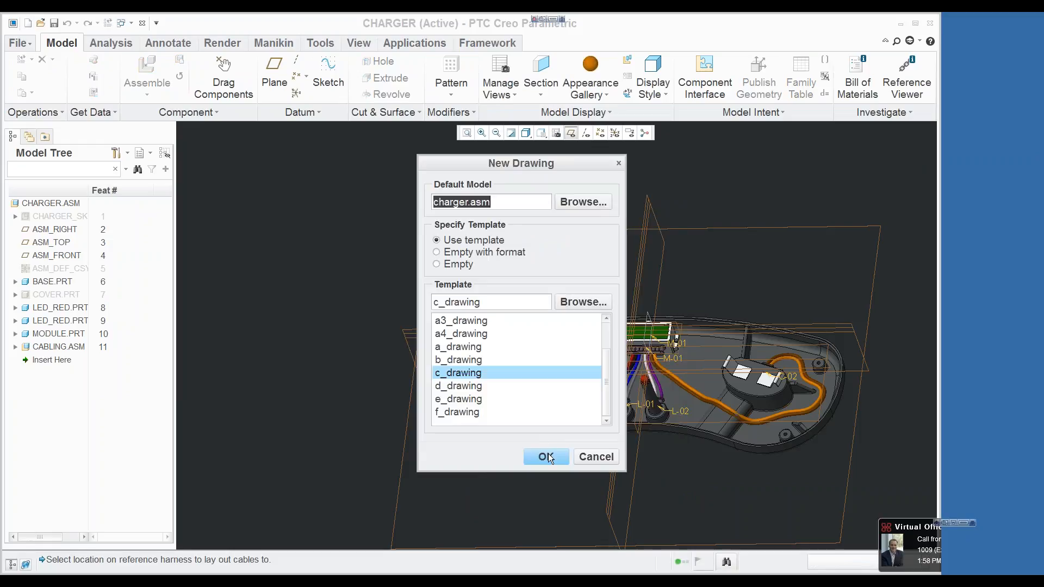
{"action": "left_click", "coordinate": [582, 302]}
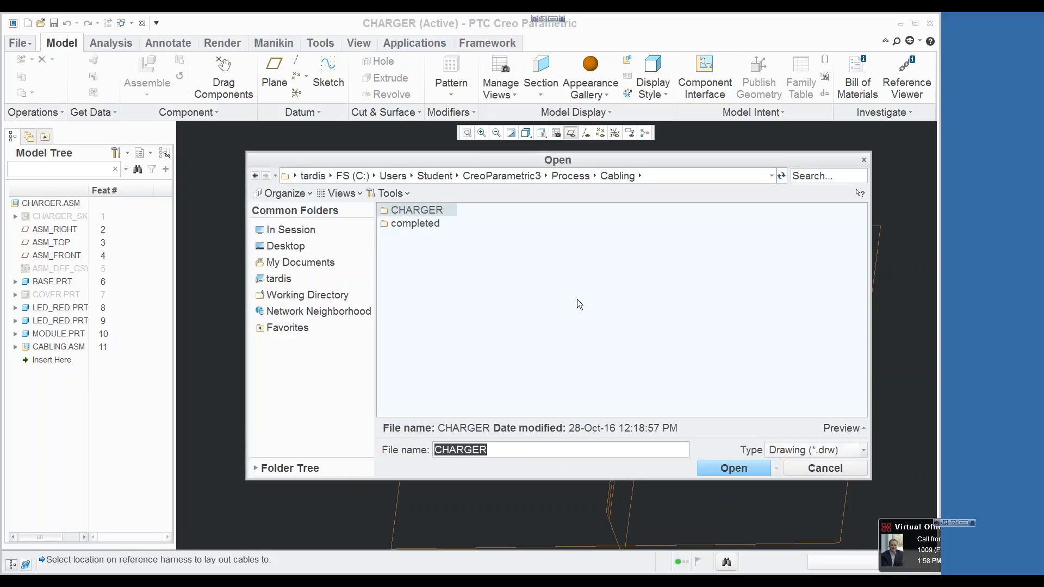
{"action": "left_click", "coordinate": [307, 295]}
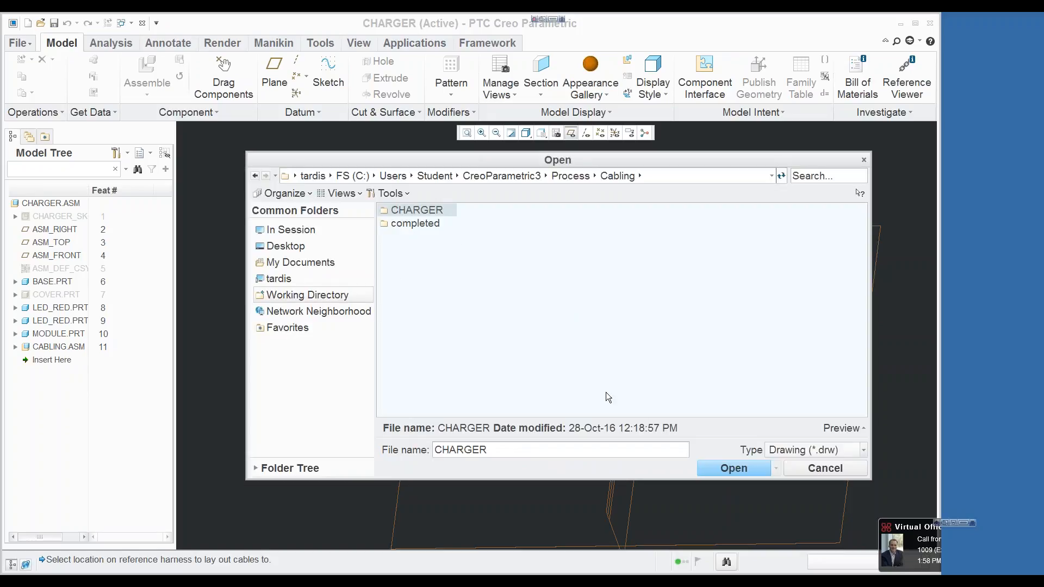
{"action": "left_click", "coordinate": [816, 469]}
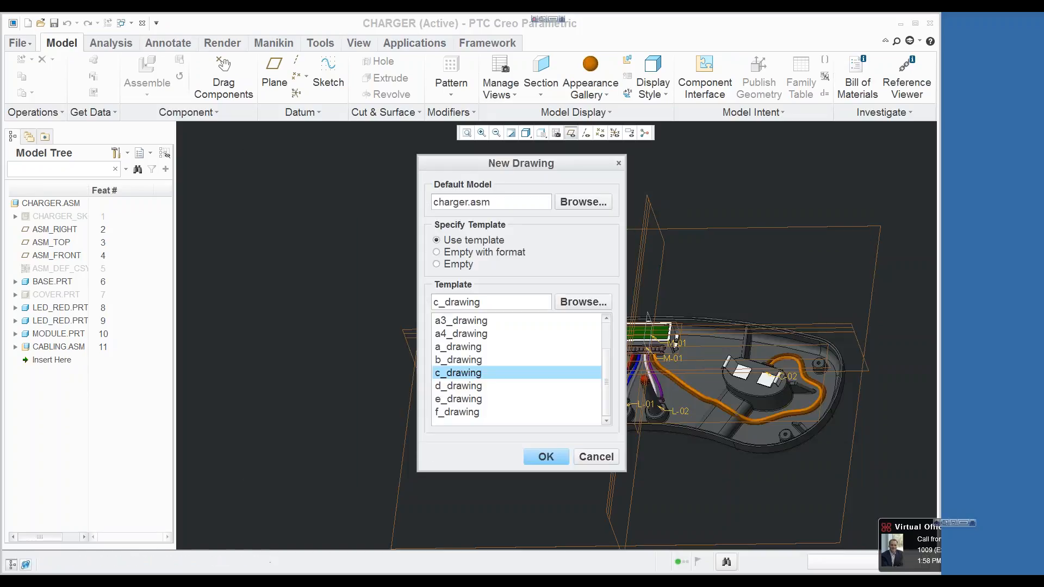
Step: Set the charger drawing to empty with format, using c_format_generic.frm from the working directory, and generate it
{"action": "left_click", "coordinate": [505, 257]}
{"action": "left_click", "coordinate": [589, 304]}
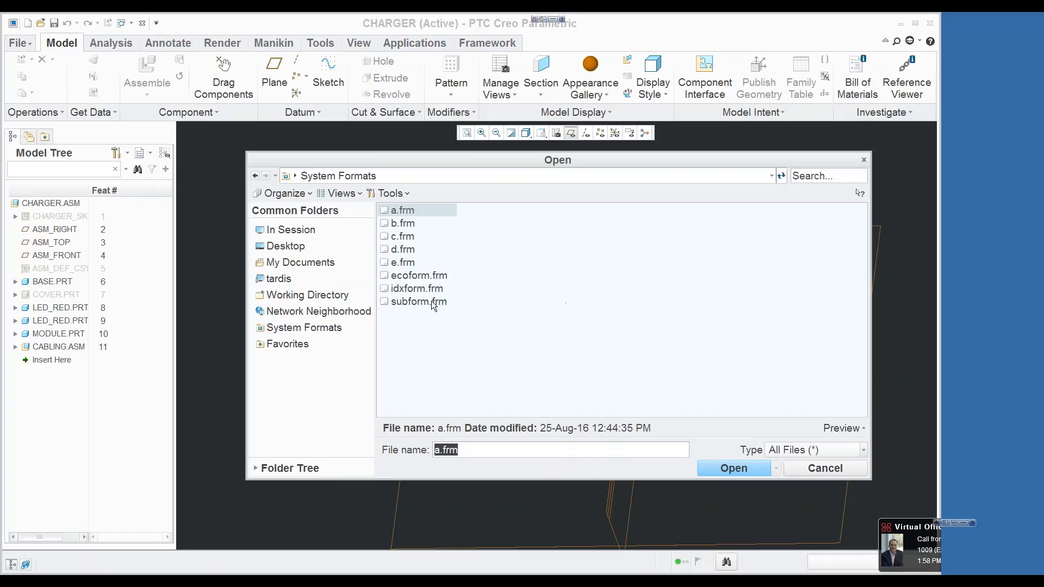
{"action": "left_click", "coordinate": [328, 296]}
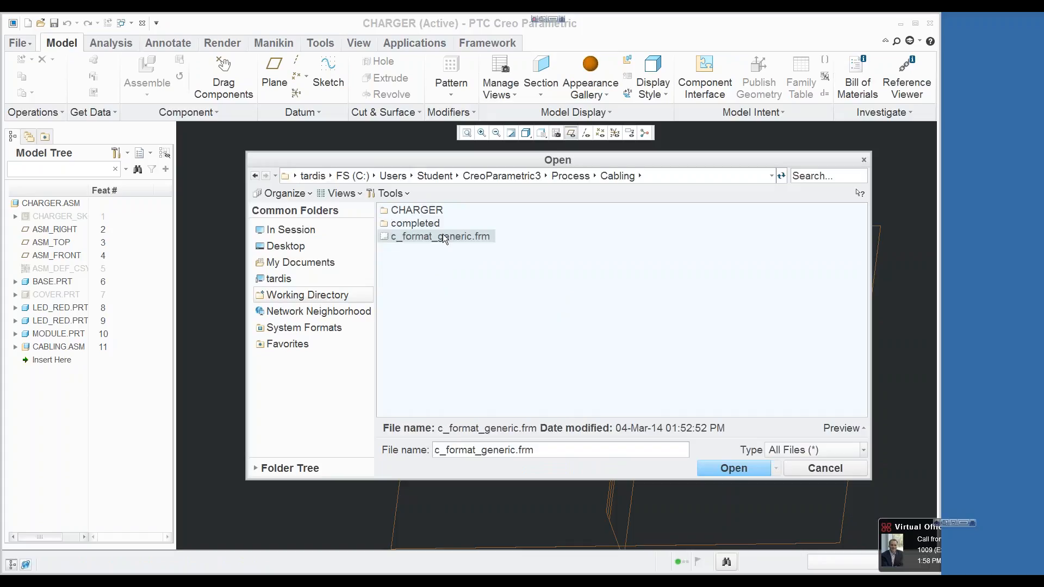
{"action": "left_click", "coordinate": [719, 469]}
{"action": "left_click", "coordinate": [546, 456]}
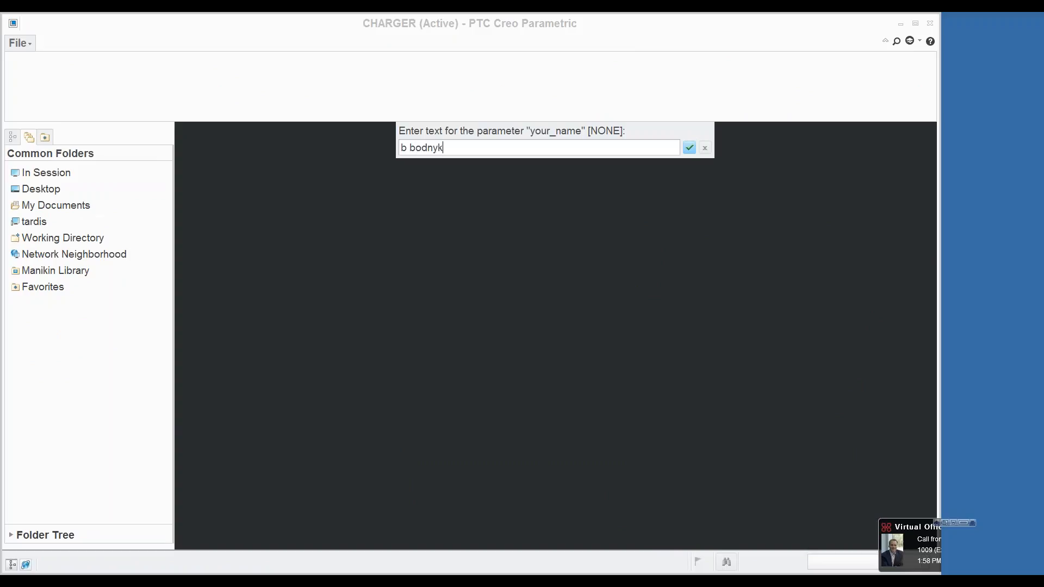
Step: Confirm the drafter's name and place a general view of the charger assembly, with no combined state, in the sheet's lower-left area
{"action": "key", "text": "Return"}
{"action": "right_click", "coordinate": [458, 369]}
{"action": "left_click", "coordinate": [389, 488]}
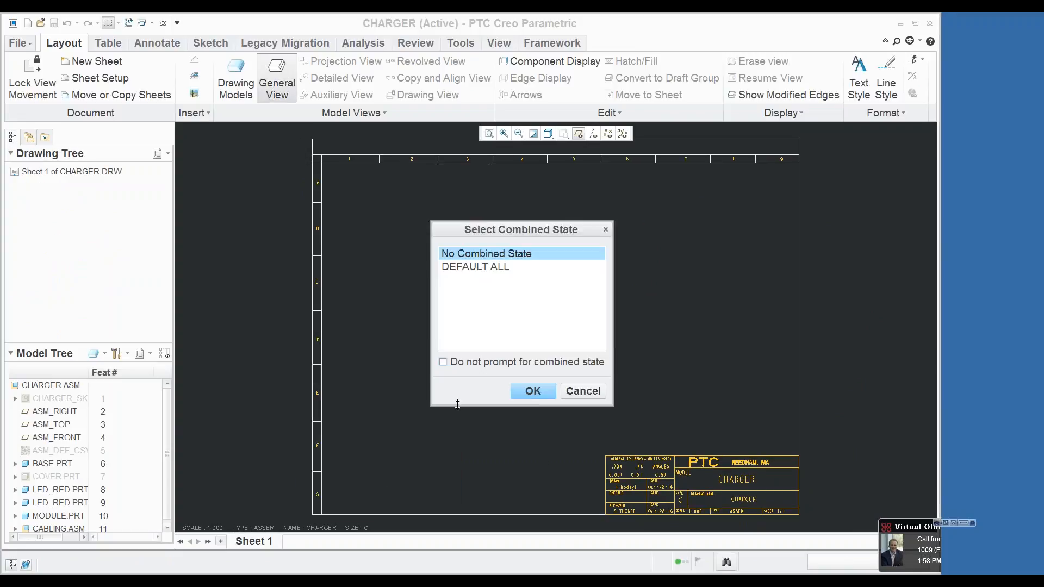
{"action": "left_click", "coordinate": [537, 393]}
{"action": "left_click", "coordinate": [446, 395]}
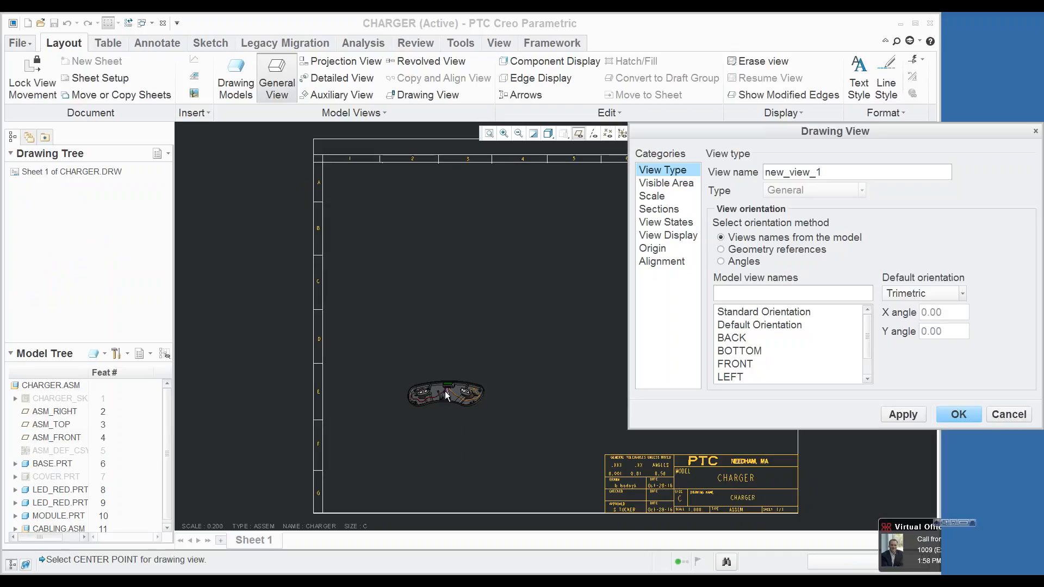
{"action": "left_click", "coordinate": [965, 415]}
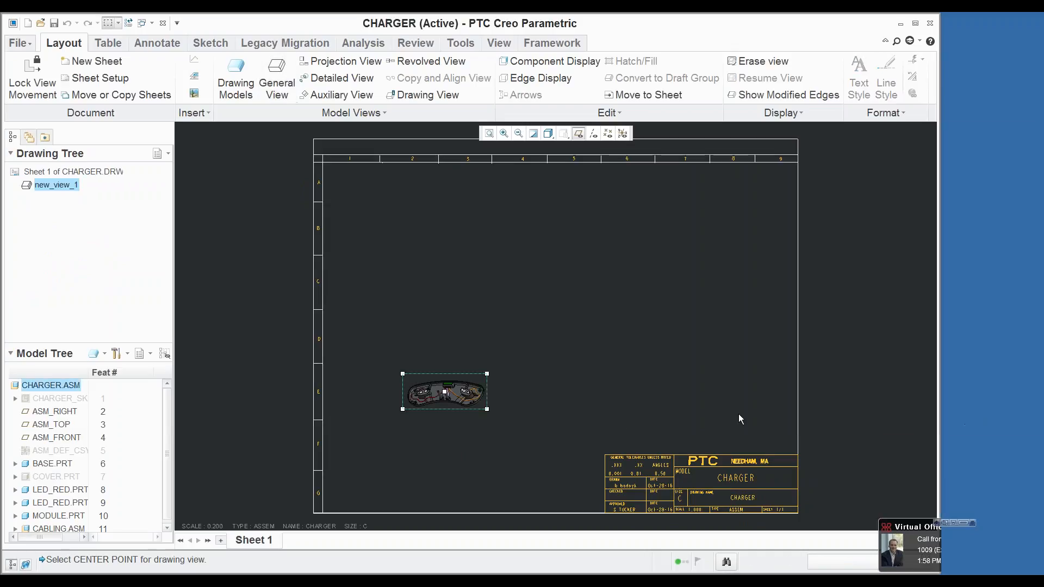
{"action": "scroll", "coordinate": [488, 395], "scroll_direction": "up", "scroll_amount": 5}
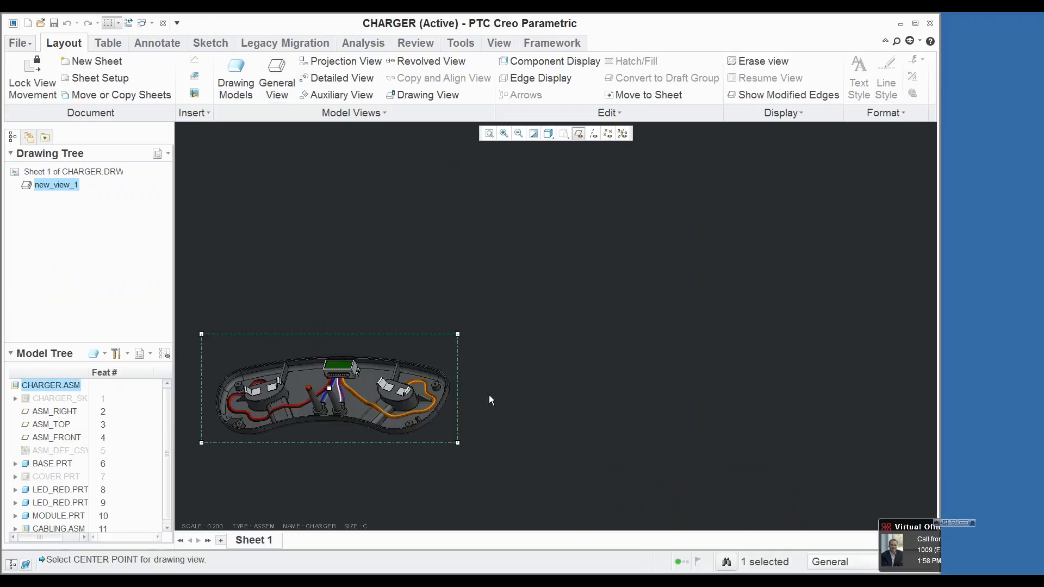
{"action": "scroll", "coordinate": [488, 395], "scroll_direction": "down", "scroll_amount": 3}
{"action": "scroll", "coordinate": [388, 391], "scroll_direction": "up", "scroll_amount": 5}
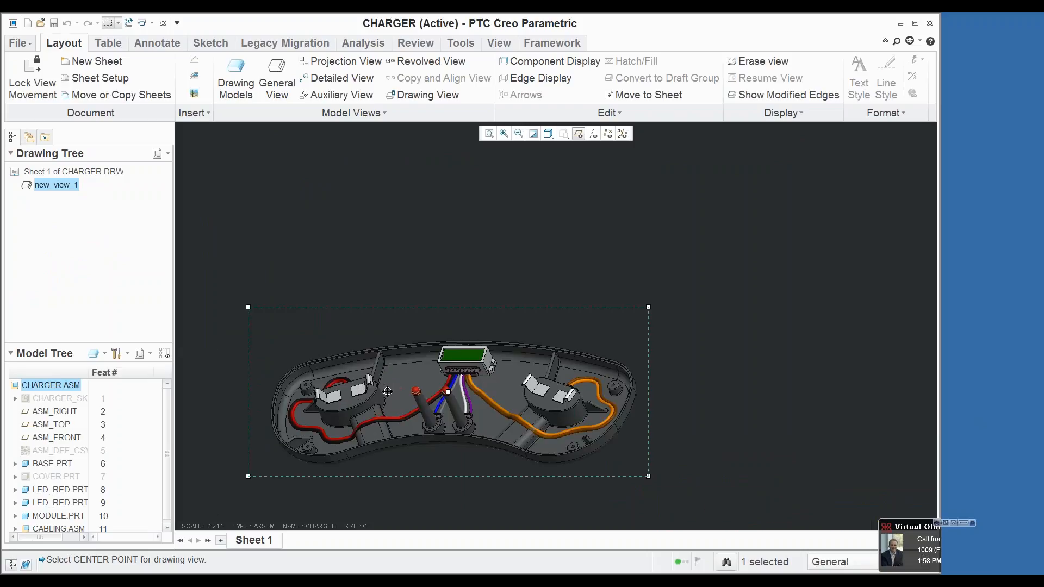
{"action": "scroll", "coordinate": [471, 357], "scroll_direction": "down", "scroll_amount": 6}
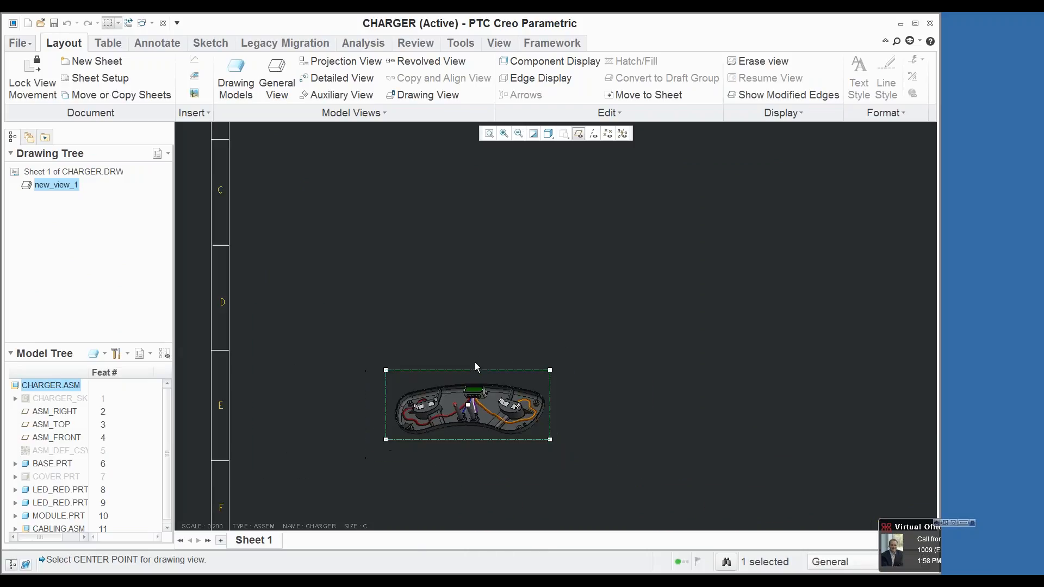
Step: Add the in-session harn_flat.asm assembly to the drawing models
{"action": "left_click", "coordinate": [236, 73]}
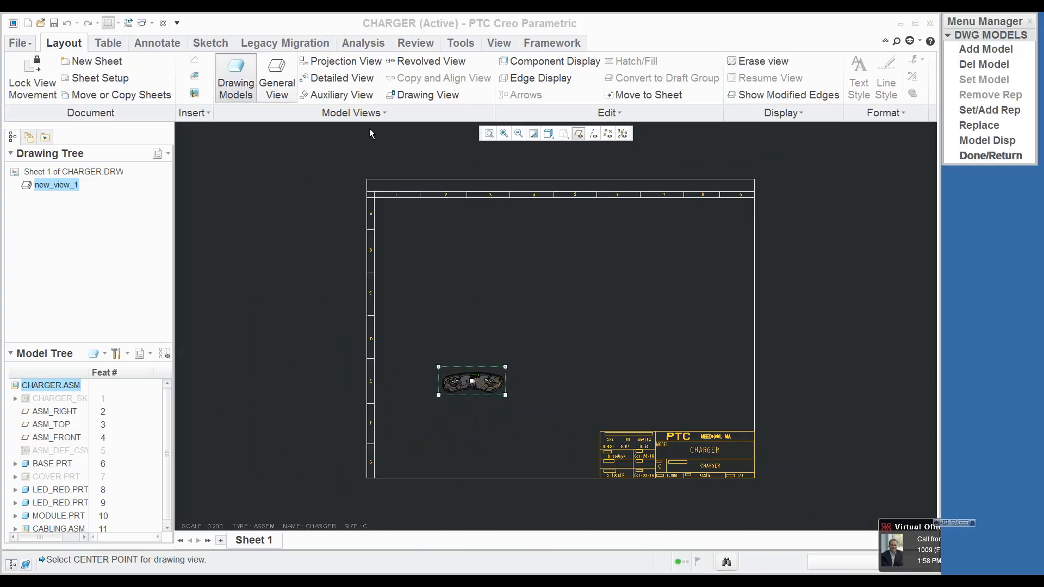
{"action": "left_click", "coordinate": [975, 50]}
{"action": "left_click", "coordinate": [296, 229]}
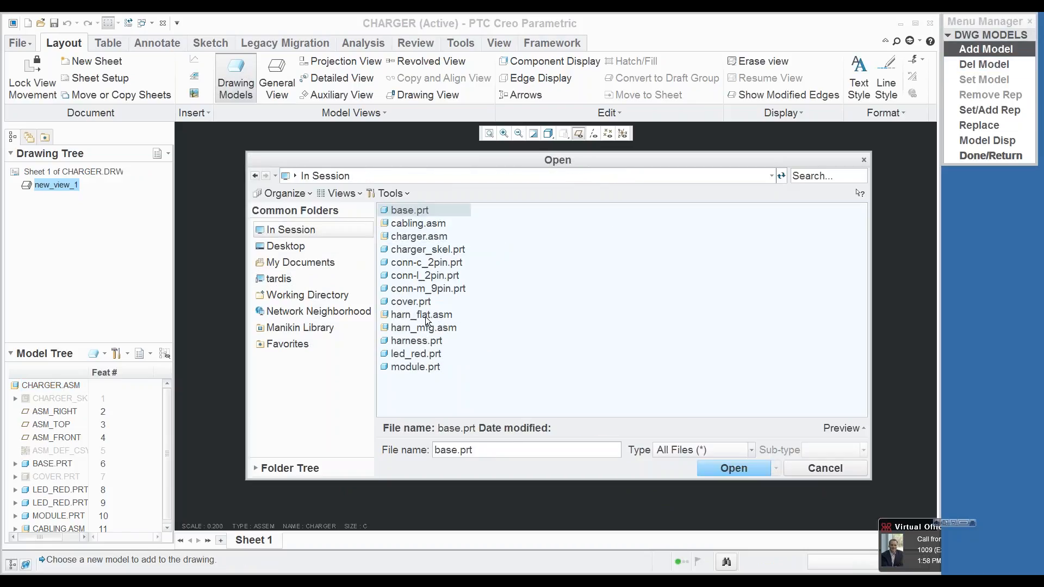
{"action": "left_click", "coordinate": [422, 315]}
{"action": "left_click", "coordinate": [734, 468]}
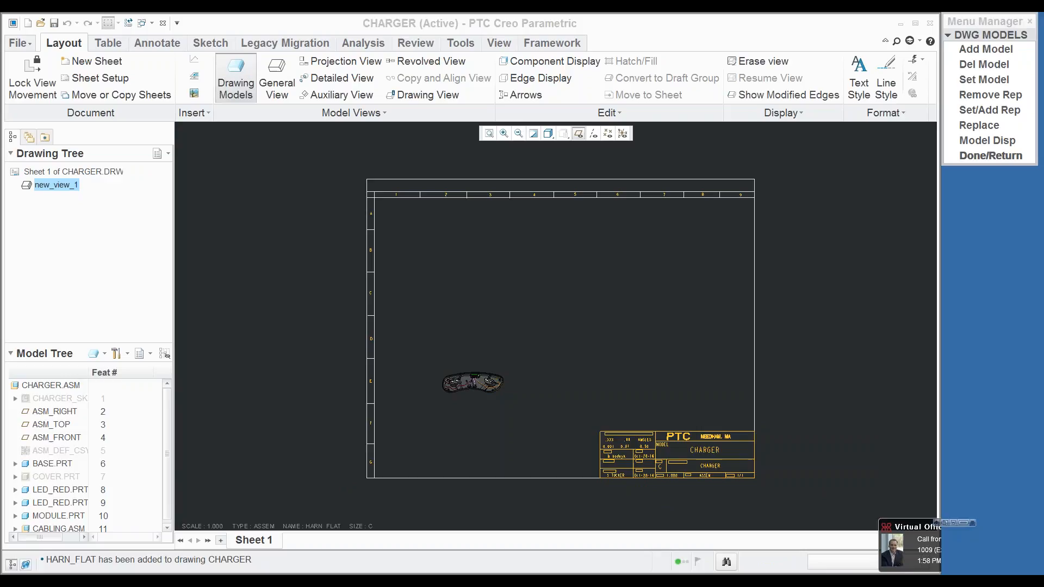
{"action": "left_click", "coordinate": [998, 156]}
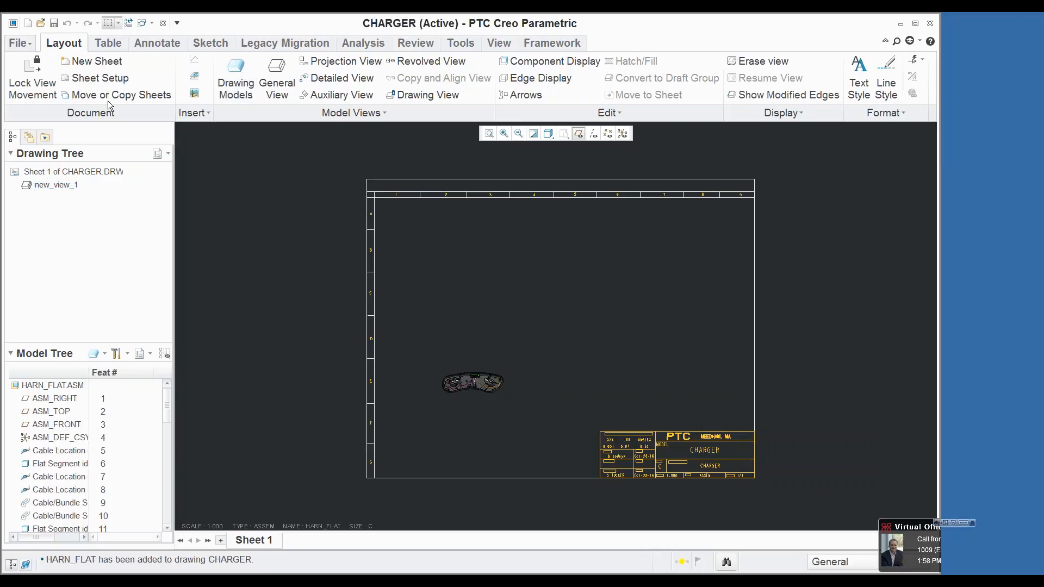
Step: Change the system color scheme to one with a white background
{"action": "left_click", "coordinate": [20, 42]}
{"action": "left_click", "coordinate": [56, 350]}
{"action": "left_click", "coordinate": [168, 65]}
{"action": "left_click", "coordinate": [380, 76]}
{"action": "left_click", "coordinate": [359, 86]}
{"action": "left_click", "coordinate": [717, 556]}
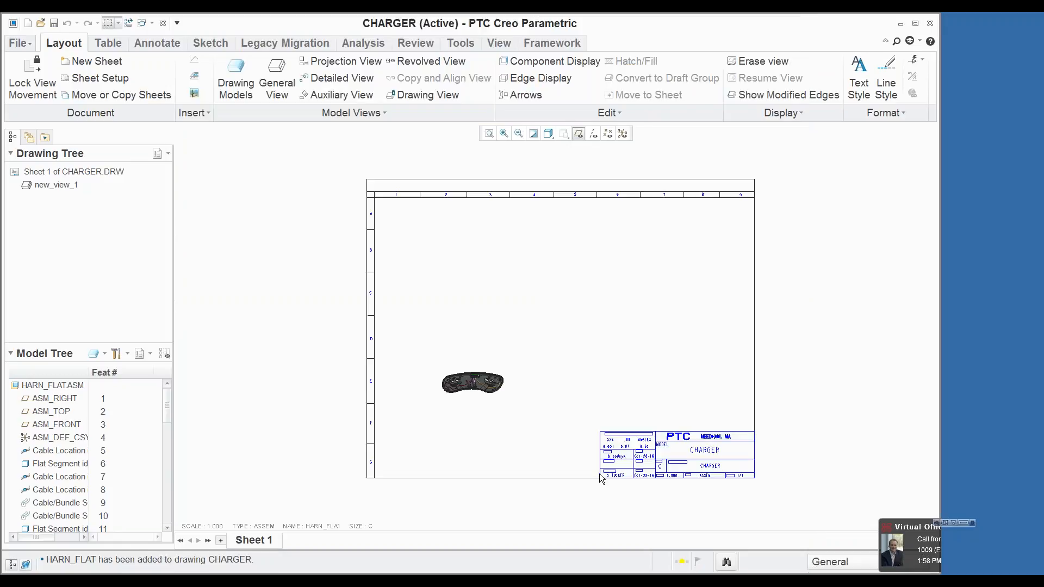
Step: Place a general view of the flat harness above the charger view and apply a named model orientation to it
{"action": "right_click_drag", "start_coordinate": [425, 226], "coordinate": [358, 339]}
{"action": "left_click", "coordinate": [532, 391]}
{"action": "left_click", "coordinate": [436, 244]}
{"action": "left_click", "coordinate": [760, 364]}
{"action": "left_click", "coordinate": [903, 415]}
Step: Give the flat harness view a custom scale of 0.75
{"action": "left_click", "coordinate": [663, 197]}
{"action": "left_click", "coordinate": [761, 189]}
{"action": "double_click", "coordinate": [853, 187]}
{"action": "type", "text": ".75"}
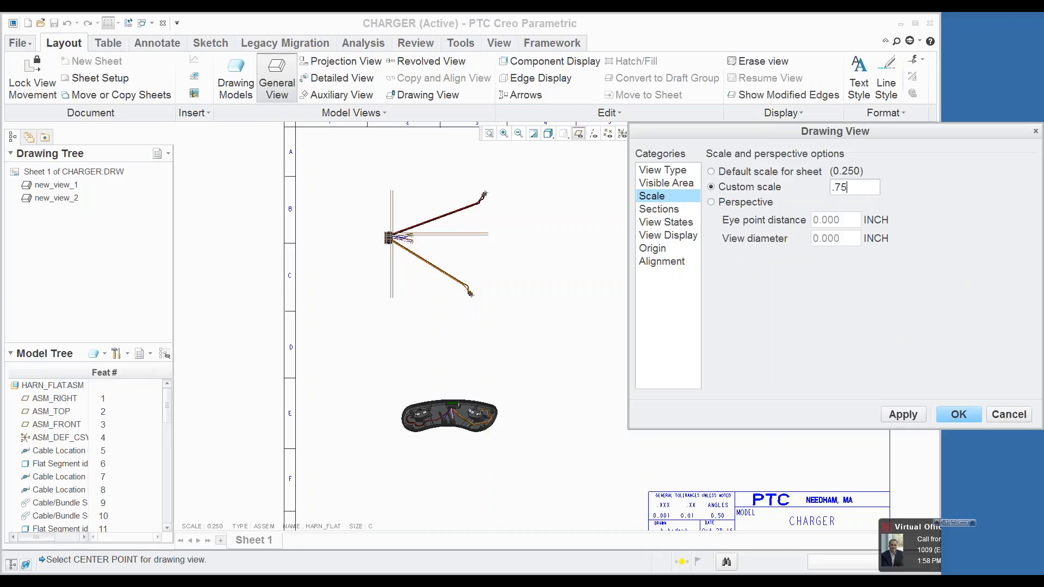
{"action": "key", "text": "Return"}
{"action": "left_click", "coordinate": [901, 416]}
{"action": "left_click", "coordinate": [957, 414]}
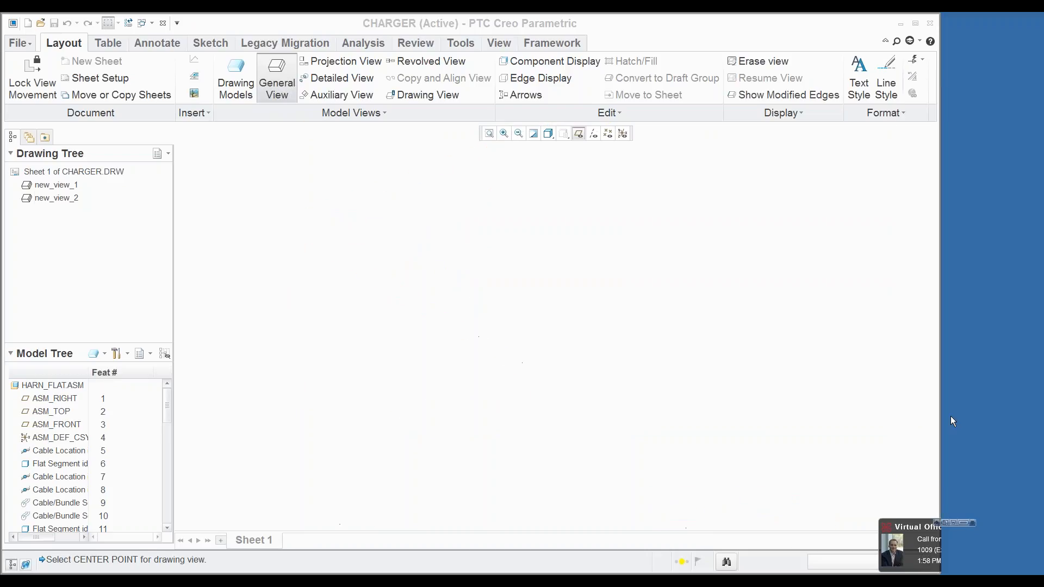
{"action": "scroll", "coordinate": [447, 423], "scroll_direction": "up", "scroll_amount": 3}
{"action": "scroll", "coordinate": [466, 378], "scroll_direction": "down", "scroll_amount": 2}
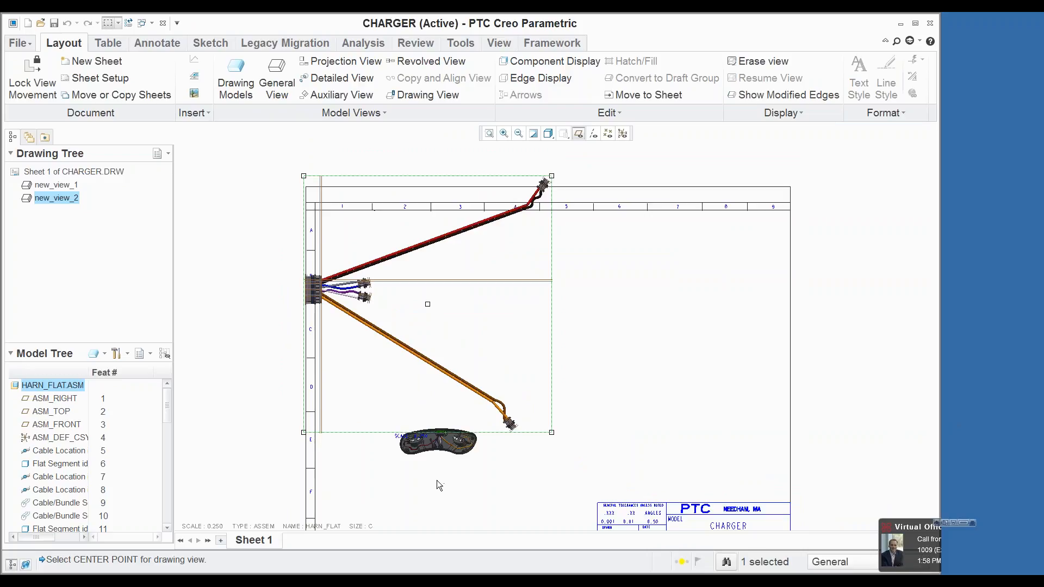
Step: Set the sheet scale for the harn_flat model to 0.75
{"action": "left_click", "coordinate": [437, 482]}
{"action": "double_click", "coordinate": [215, 527]}
{"action": "type", "text": ".75"}
{"action": "key", "text": "Return"}
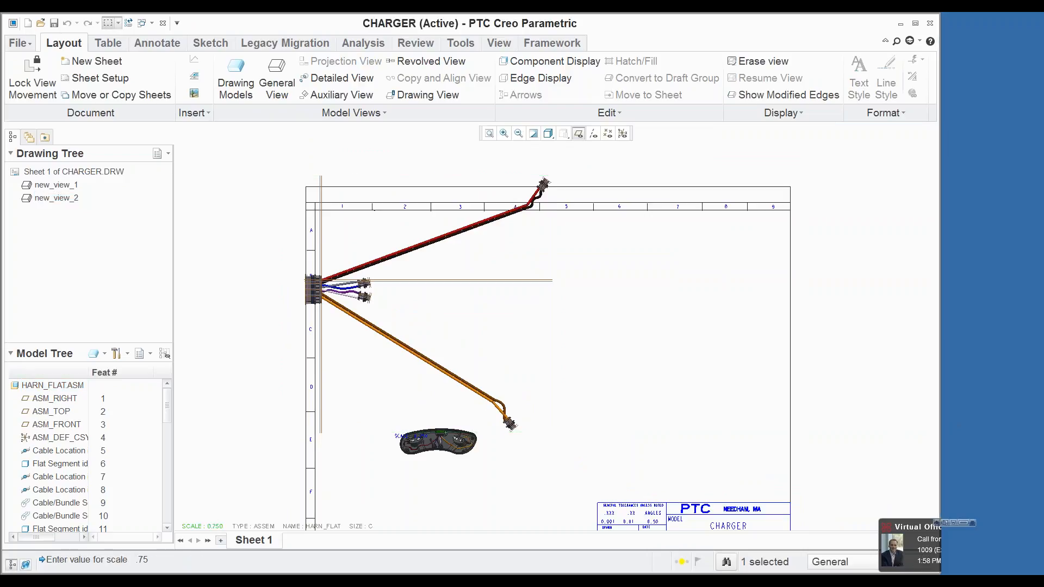
Step: Make charger the current drawing model and set its sheet scale to 0.75
{"action": "left_click", "coordinate": [348, 471]}
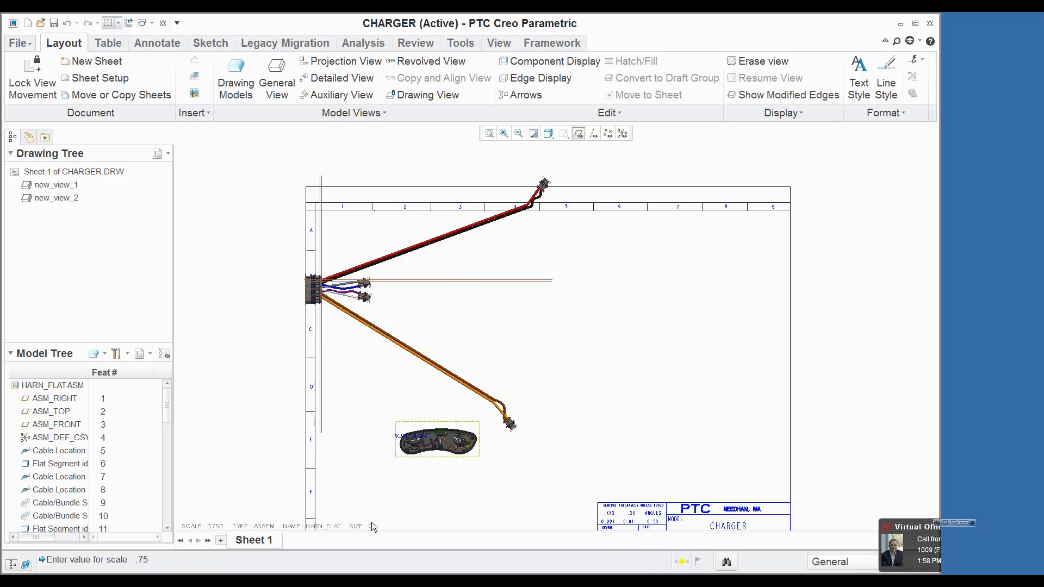
{"action": "left_click", "coordinate": [322, 527]}
{"action": "left_click", "coordinate": [356, 483]}
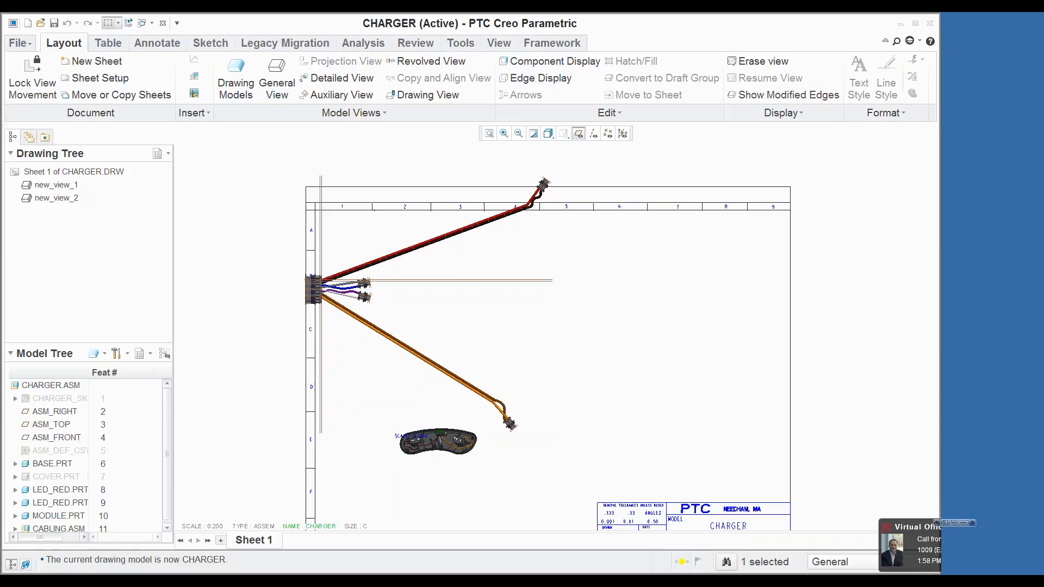
{"action": "double_click", "coordinate": [215, 527]}
{"action": "type", "text": "0.75"}
{"action": "key", "text": "Return"}
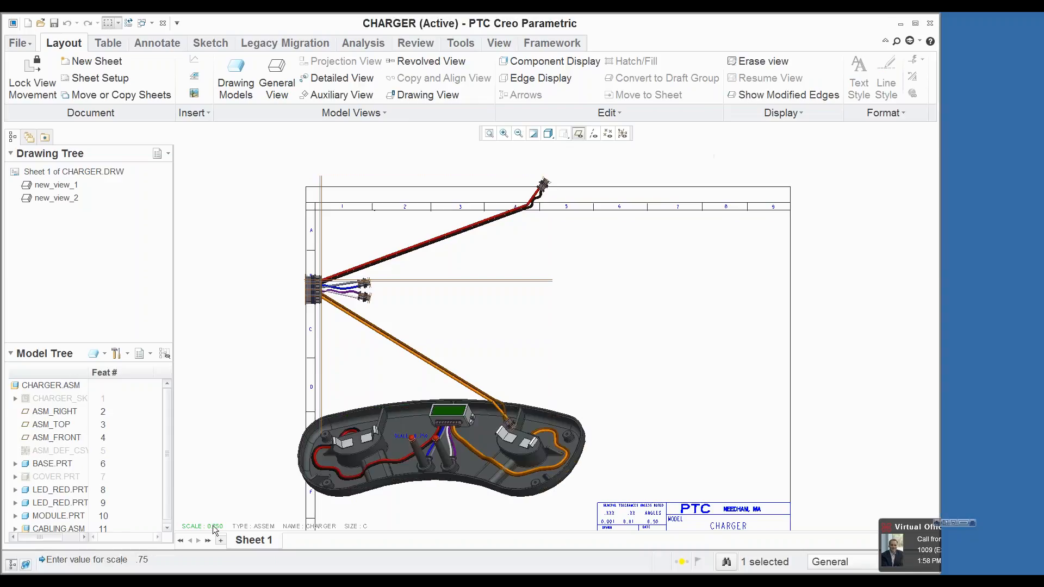
Step: Move the charger view further down the sheet and shift the flat harness view slightly right and down
{"action": "scroll", "coordinate": [365, 339], "scroll_direction": "down", "scroll_amount": 4}
{"action": "left_click", "coordinate": [396, 371]}
{"action": "left_click_drag", "start_coordinate": [396, 371], "coordinate": [396, 387]}
{"action": "left_click", "coordinate": [400, 320]}
{"action": "left_click_drag", "start_coordinate": [401, 321], "coordinate": [411, 325]}
{"action": "scroll", "coordinate": [380, 300], "scroll_direction": "up", "scroll_amount": 4}
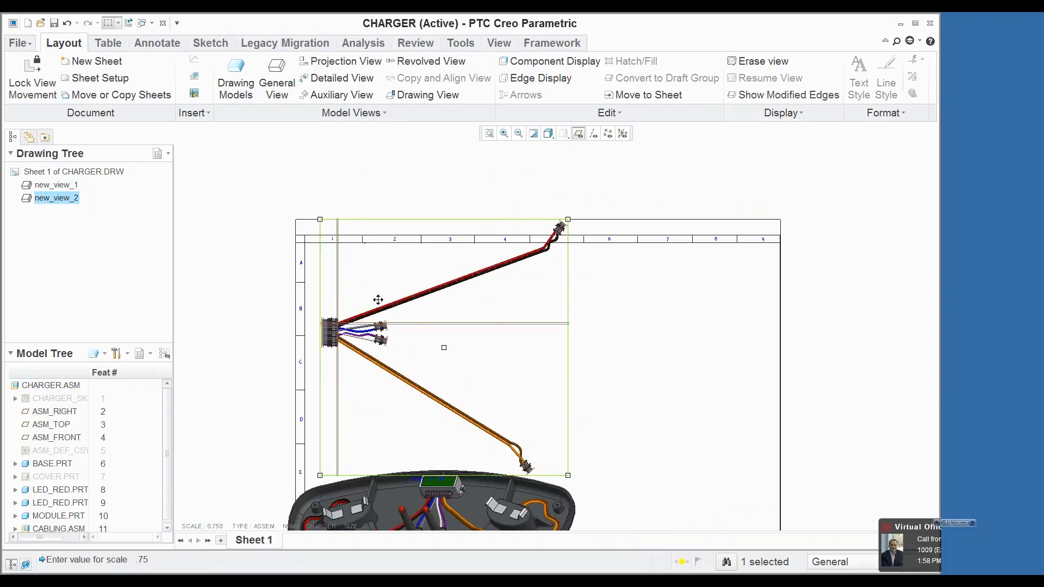
{"action": "left_click", "coordinate": [266, 309]}
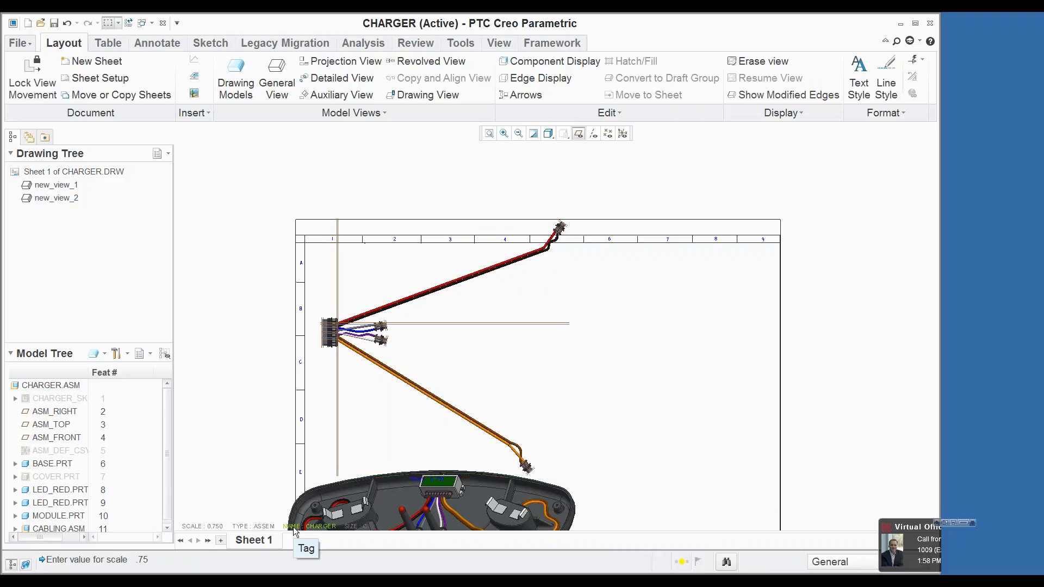
Step: Show all model notes of the flat harness view on the drawing
{"action": "left_click", "coordinate": [159, 44]}
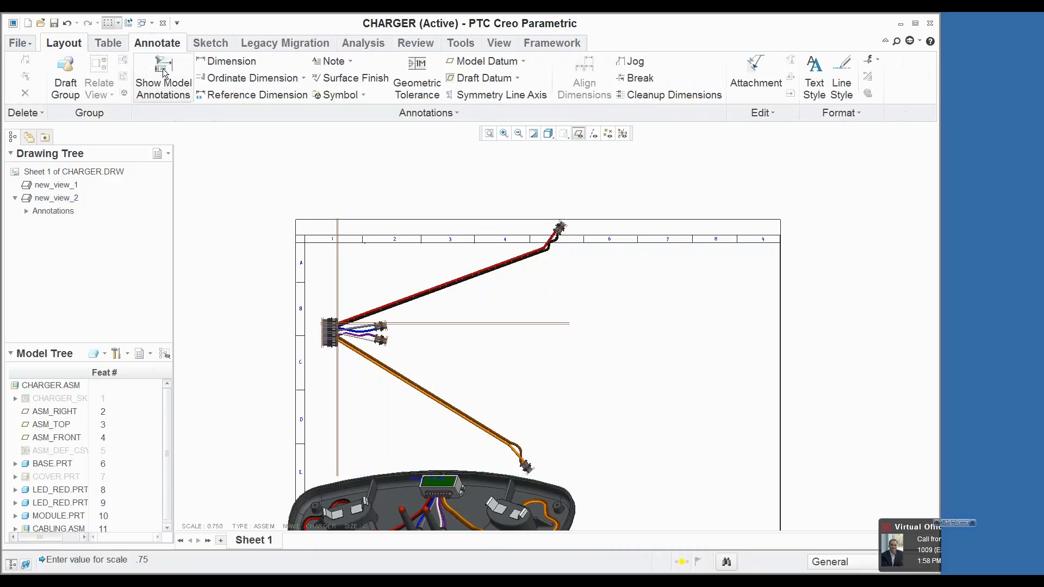
{"action": "left_click", "coordinate": [163, 77]}
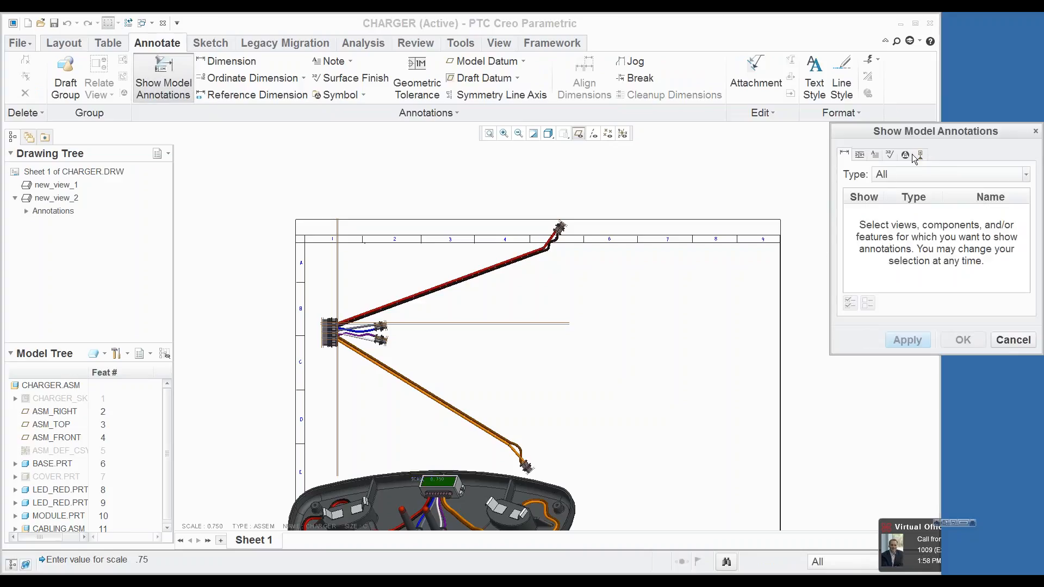
{"action": "left_click", "coordinate": [876, 155]}
{"action": "left_click", "coordinate": [486, 334]}
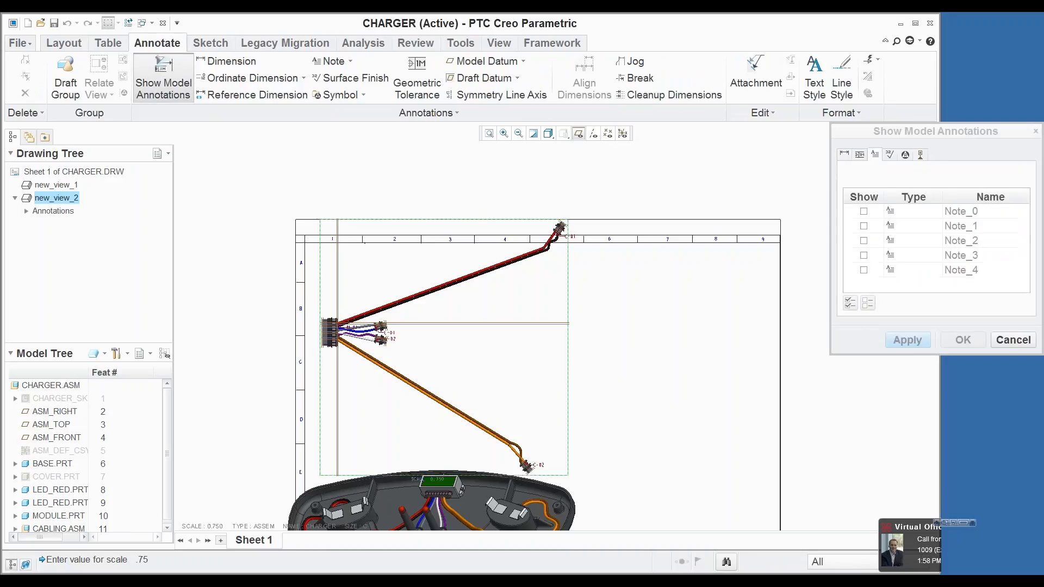
{"action": "left_click", "coordinate": [851, 303]}
{"action": "left_click", "coordinate": [907, 340]}
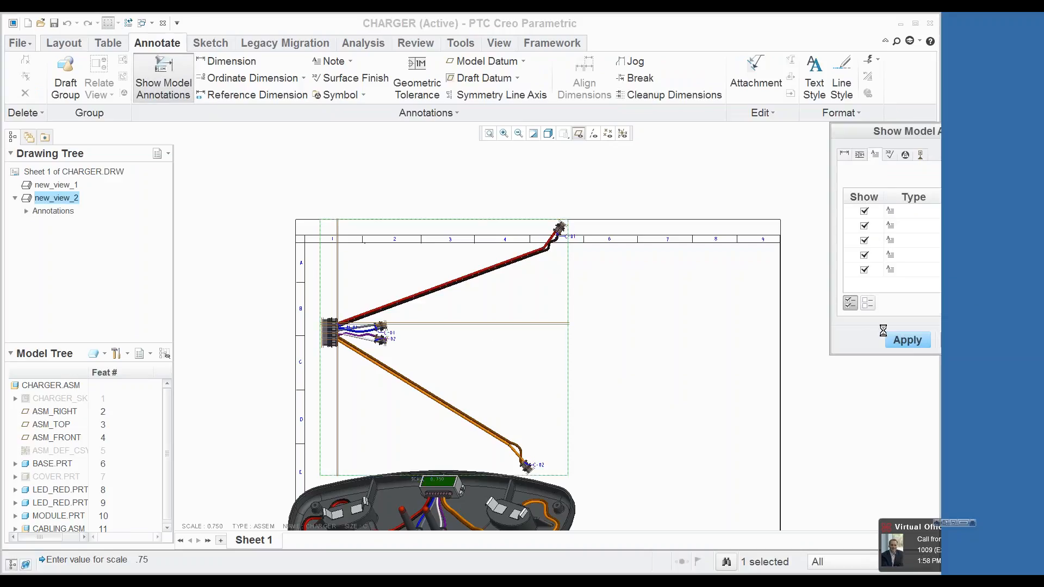
{"action": "scroll", "coordinate": [507, 243], "scroll_direction": "up", "scroll_amount": 4}
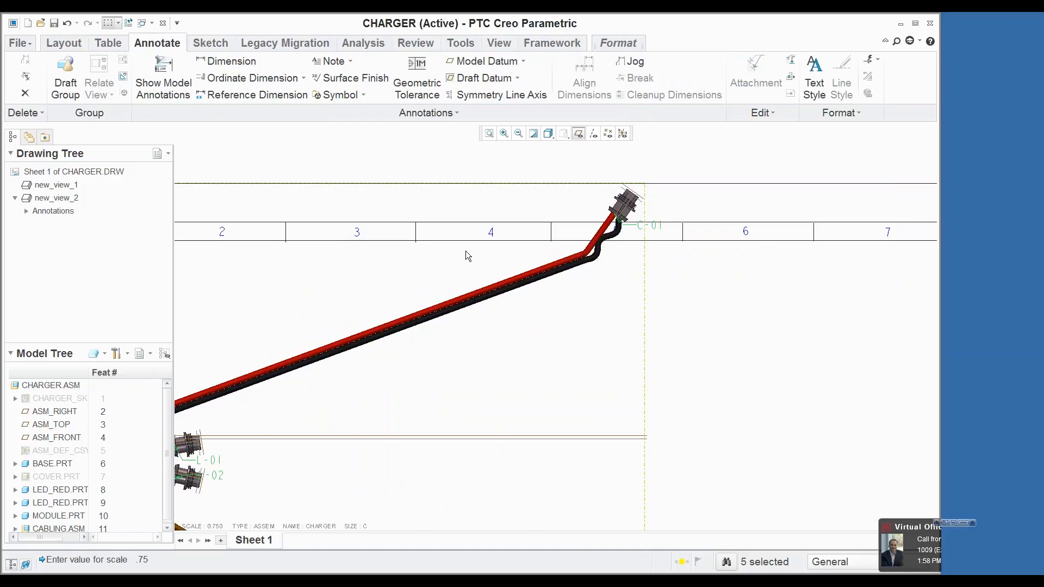
{"action": "scroll", "coordinate": [466, 250], "scroll_direction": "down", "scroll_amount": 4}
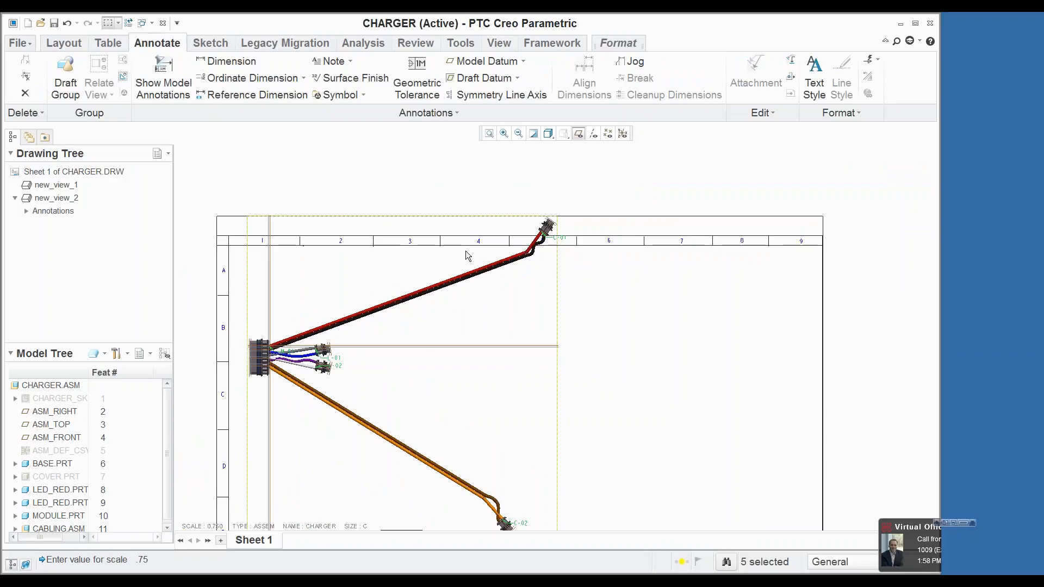
{"action": "left_click", "coordinate": [163, 76]}
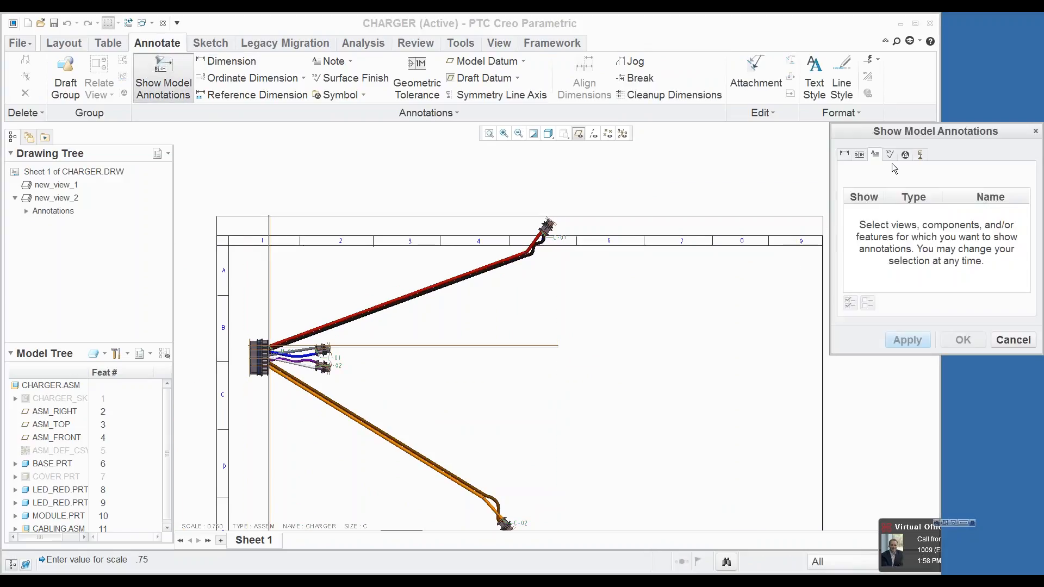
{"action": "left_click", "coordinate": [1015, 341]}
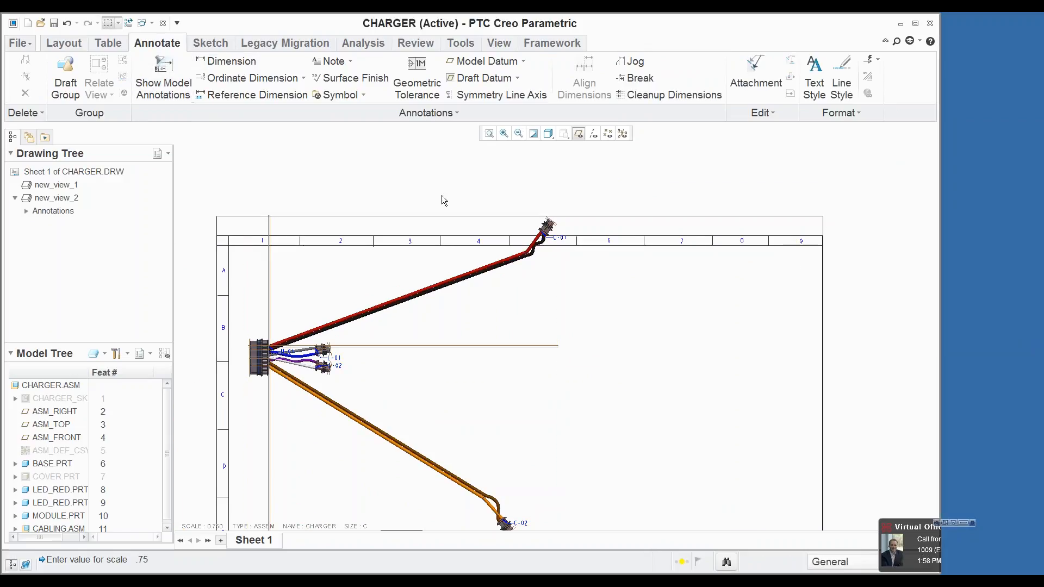
Step: Add the in-session harness.prt part to the drawing models
{"action": "left_click", "coordinate": [73, 41]}
{"action": "left_click", "coordinate": [235, 76]}
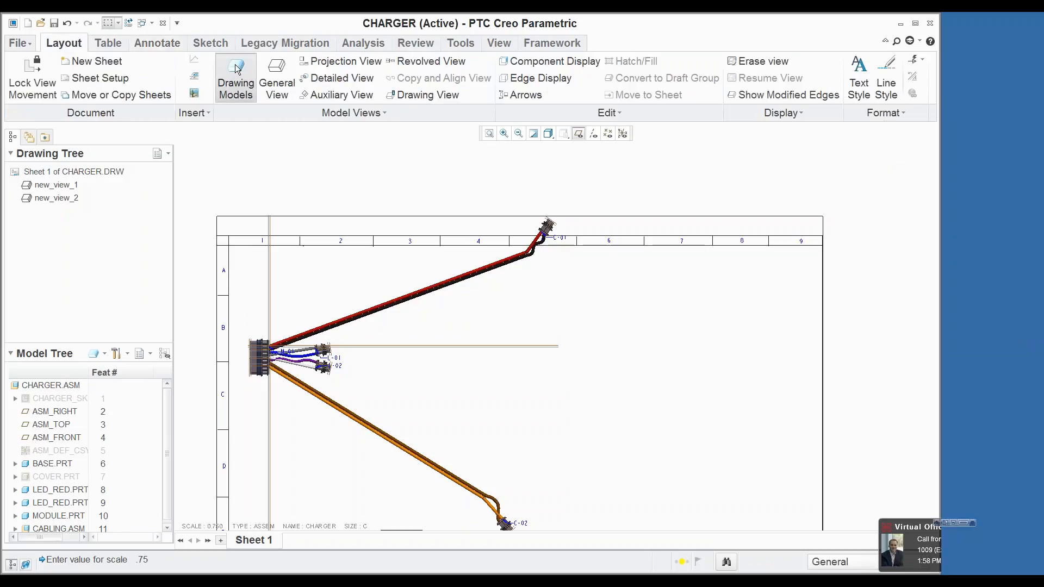
{"action": "left_click", "coordinate": [1000, 53]}
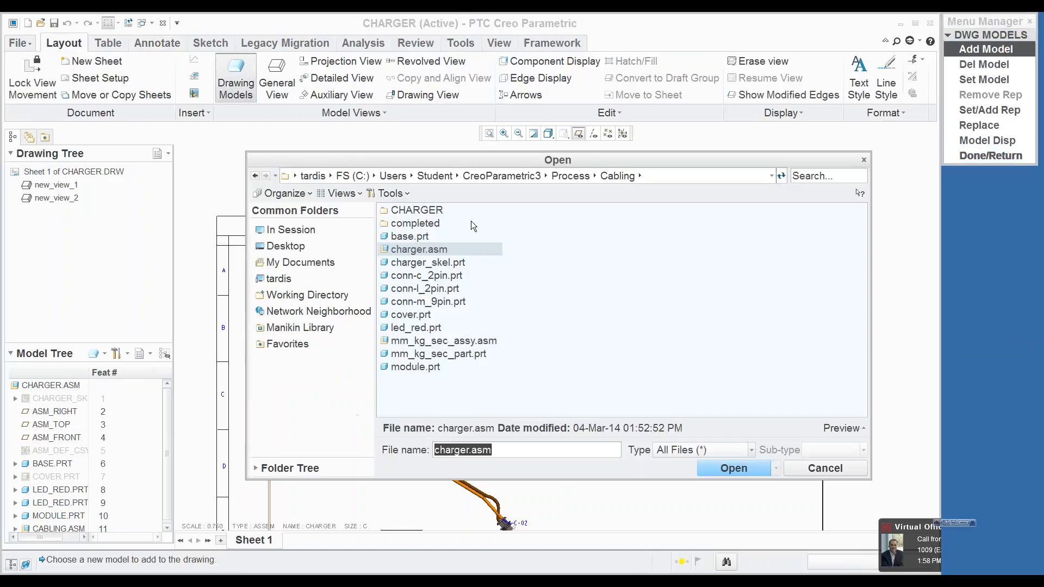
{"action": "left_click", "coordinate": [291, 230]}
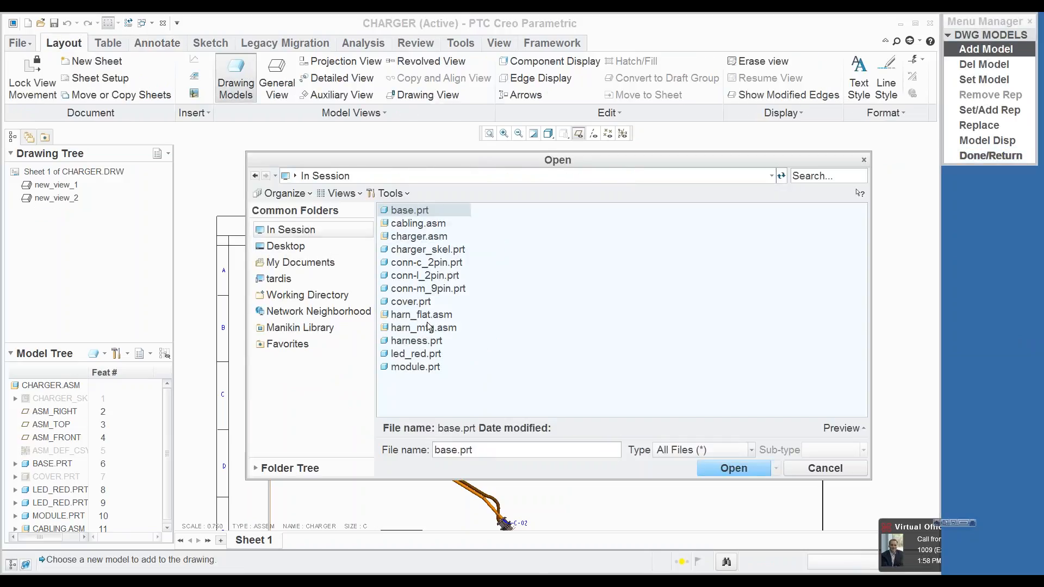
{"action": "left_click", "coordinate": [427, 340]}
{"action": "left_click", "coordinate": [753, 468]}
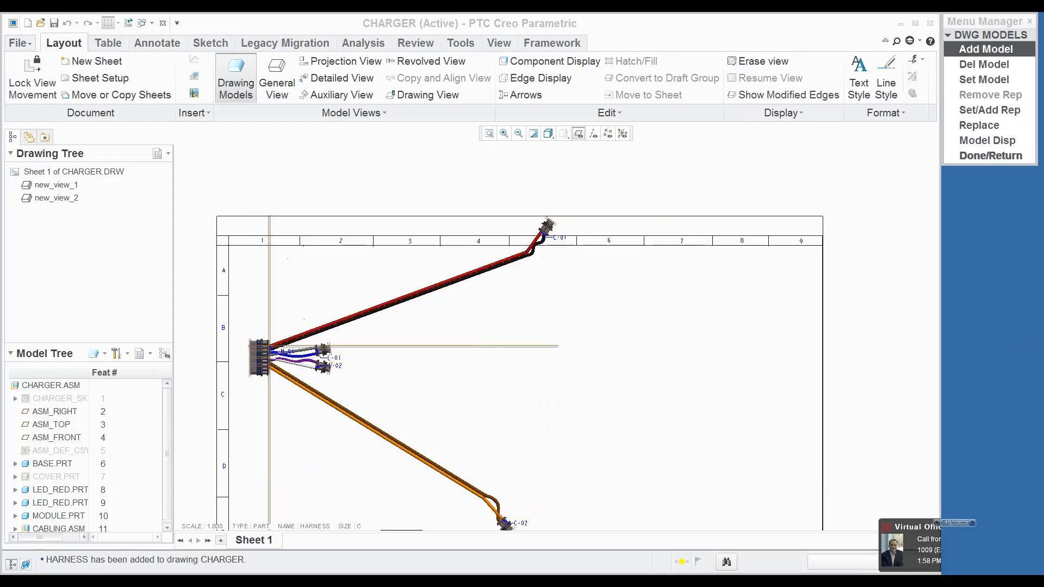
Step: Insert the table file charger_harn_from-to.tbl from the working directory in the open area right of the harness view
{"action": "left_click", "coordinate": [102, 43]}
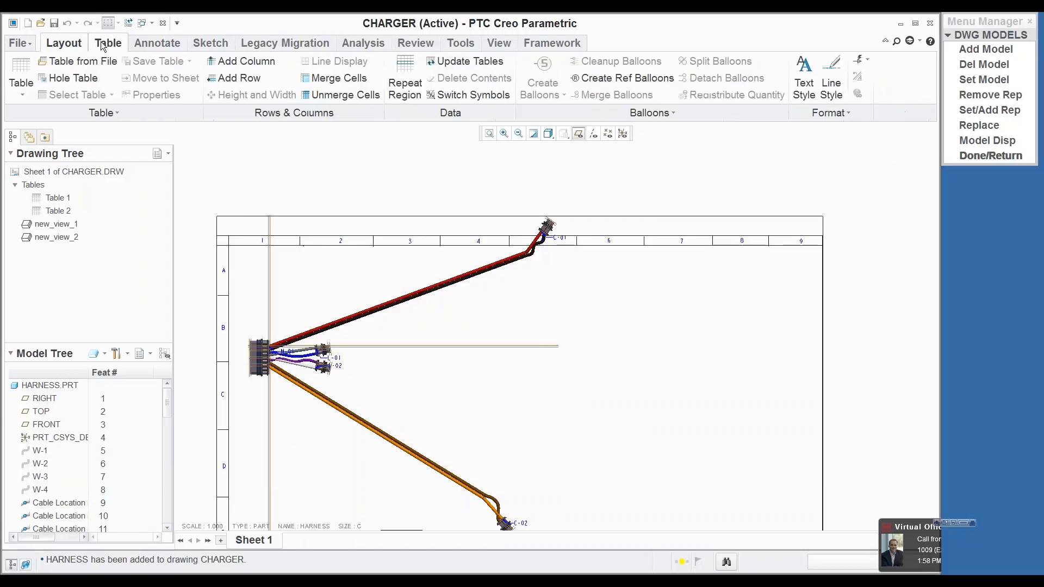
{"action": "left_click", "coordinate": [78, 61]}
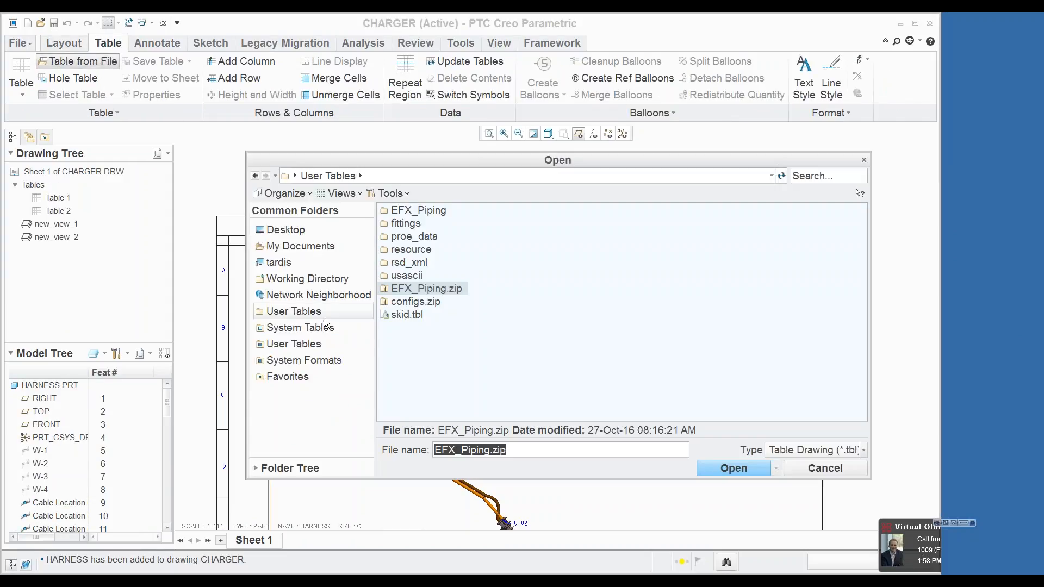
{"action": "left_click", "coordinate": [319, 280]}
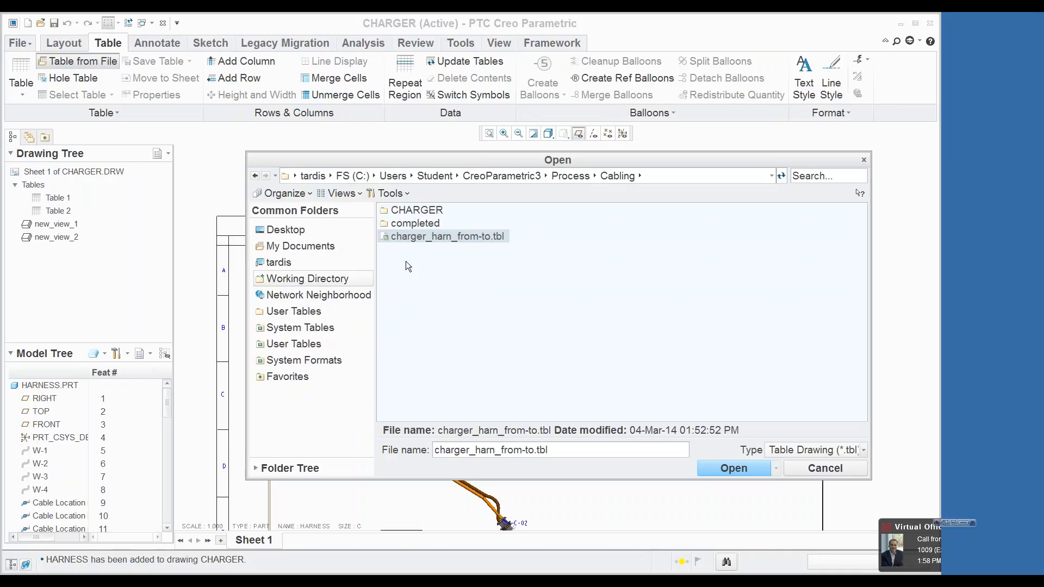
{"action": "double_click", "coordinate": [423, 238]}
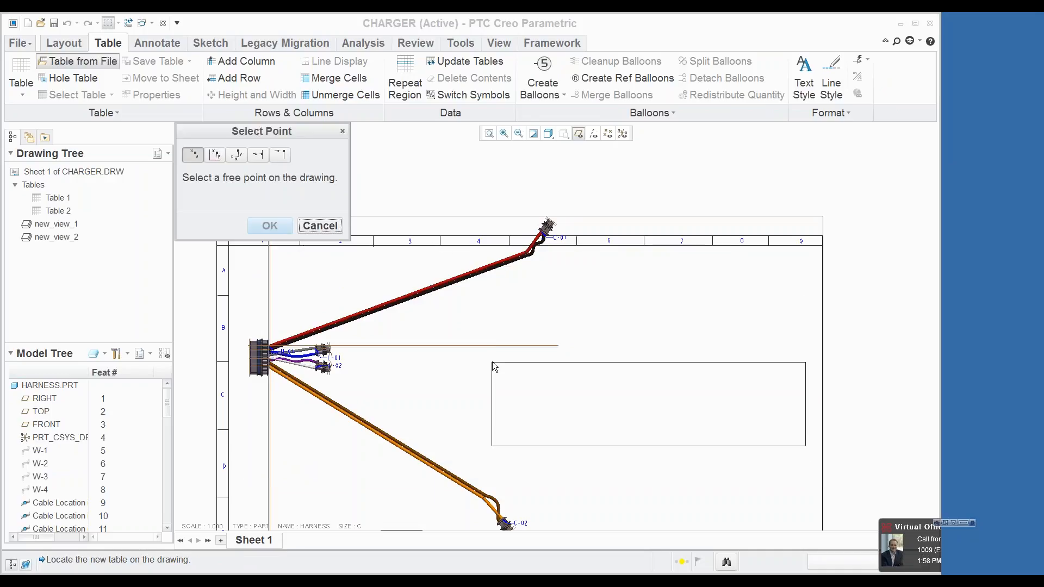
{"action": "left_click", "coordinate": [490, 329]}
{"action": "scroll", "coordinate": [623, 357], "scroll_direction": "up", "scroll_amount": 1}
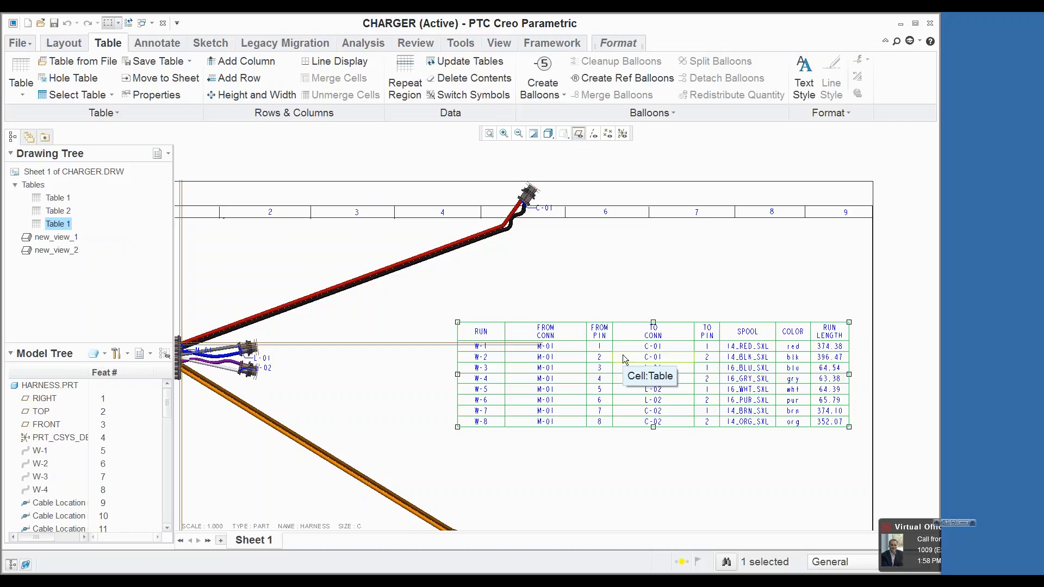
{"action": "left_click", "coordinate": [489, 133]}
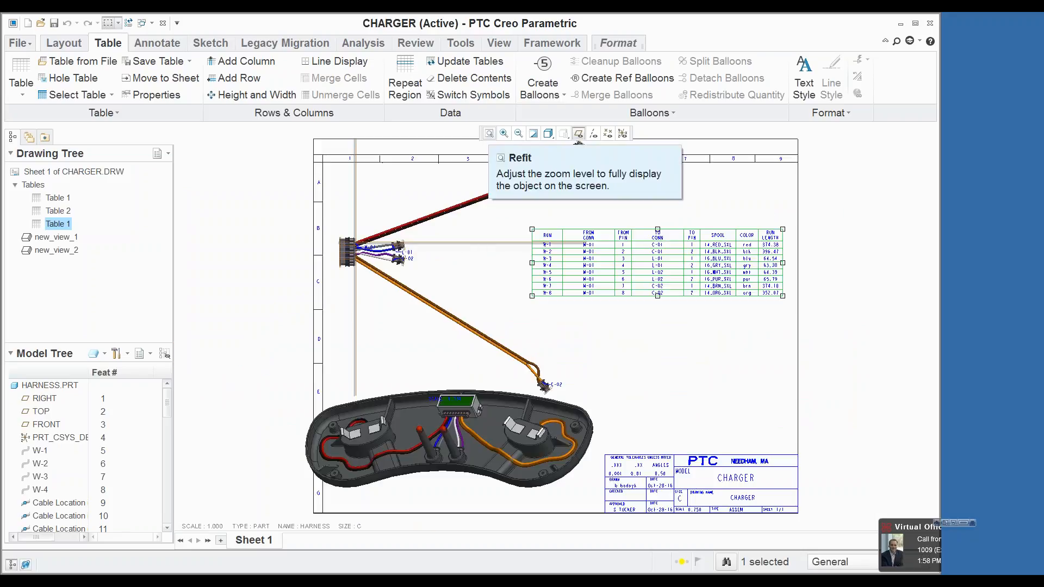